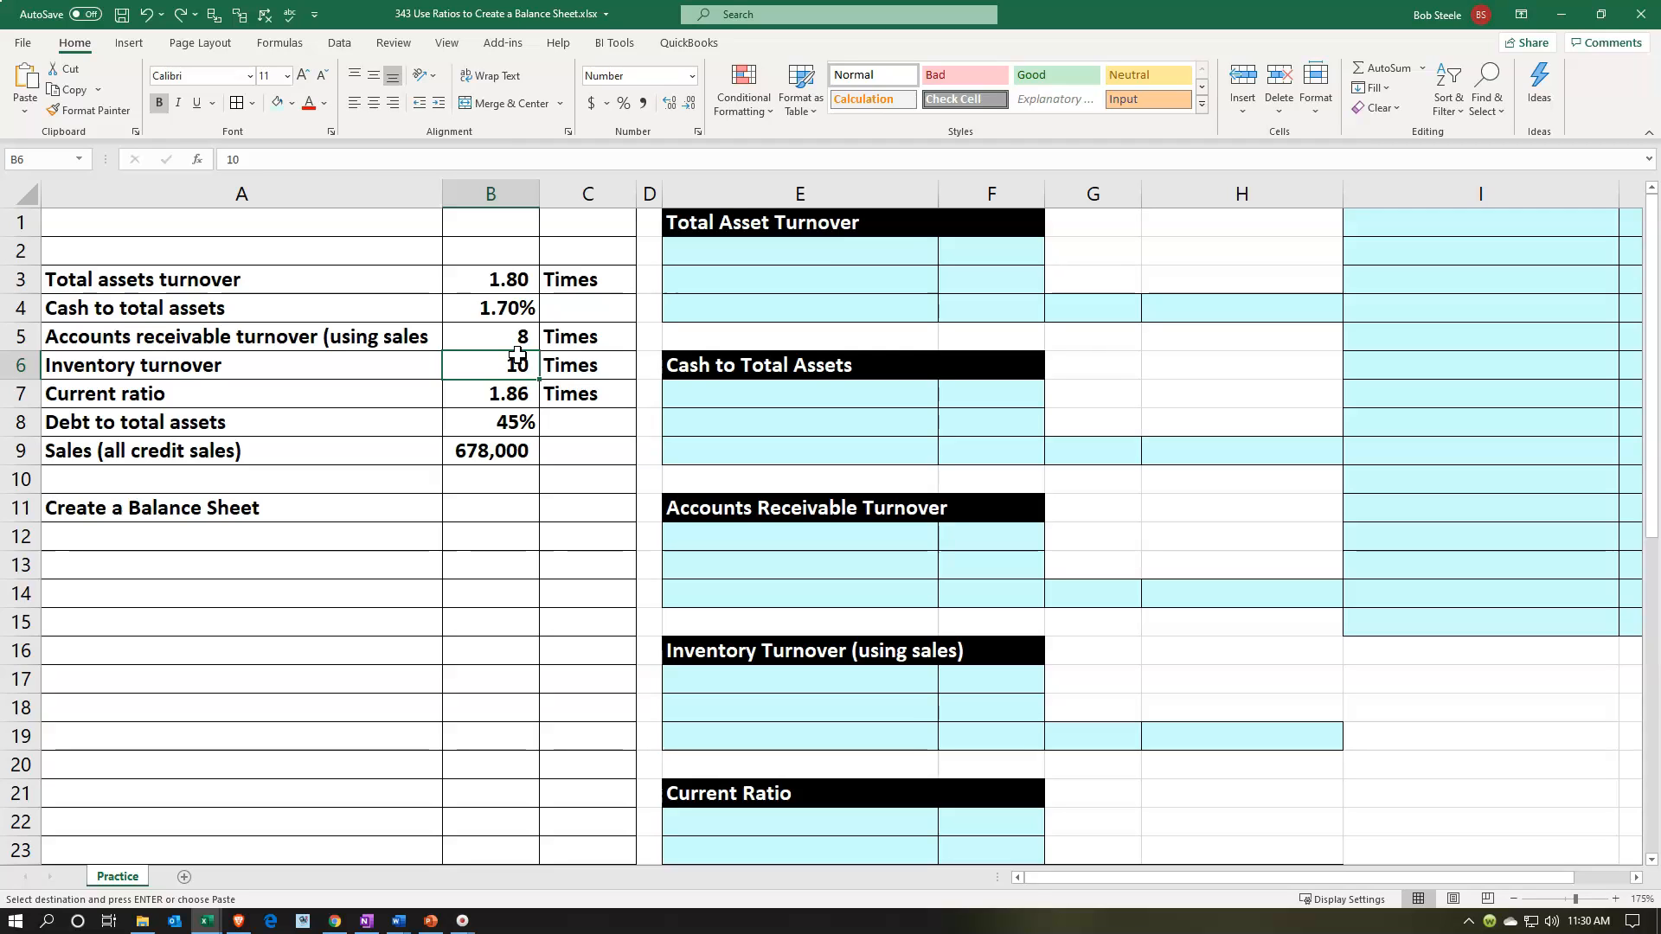
Narrow column C slightly.
click(380, 282)
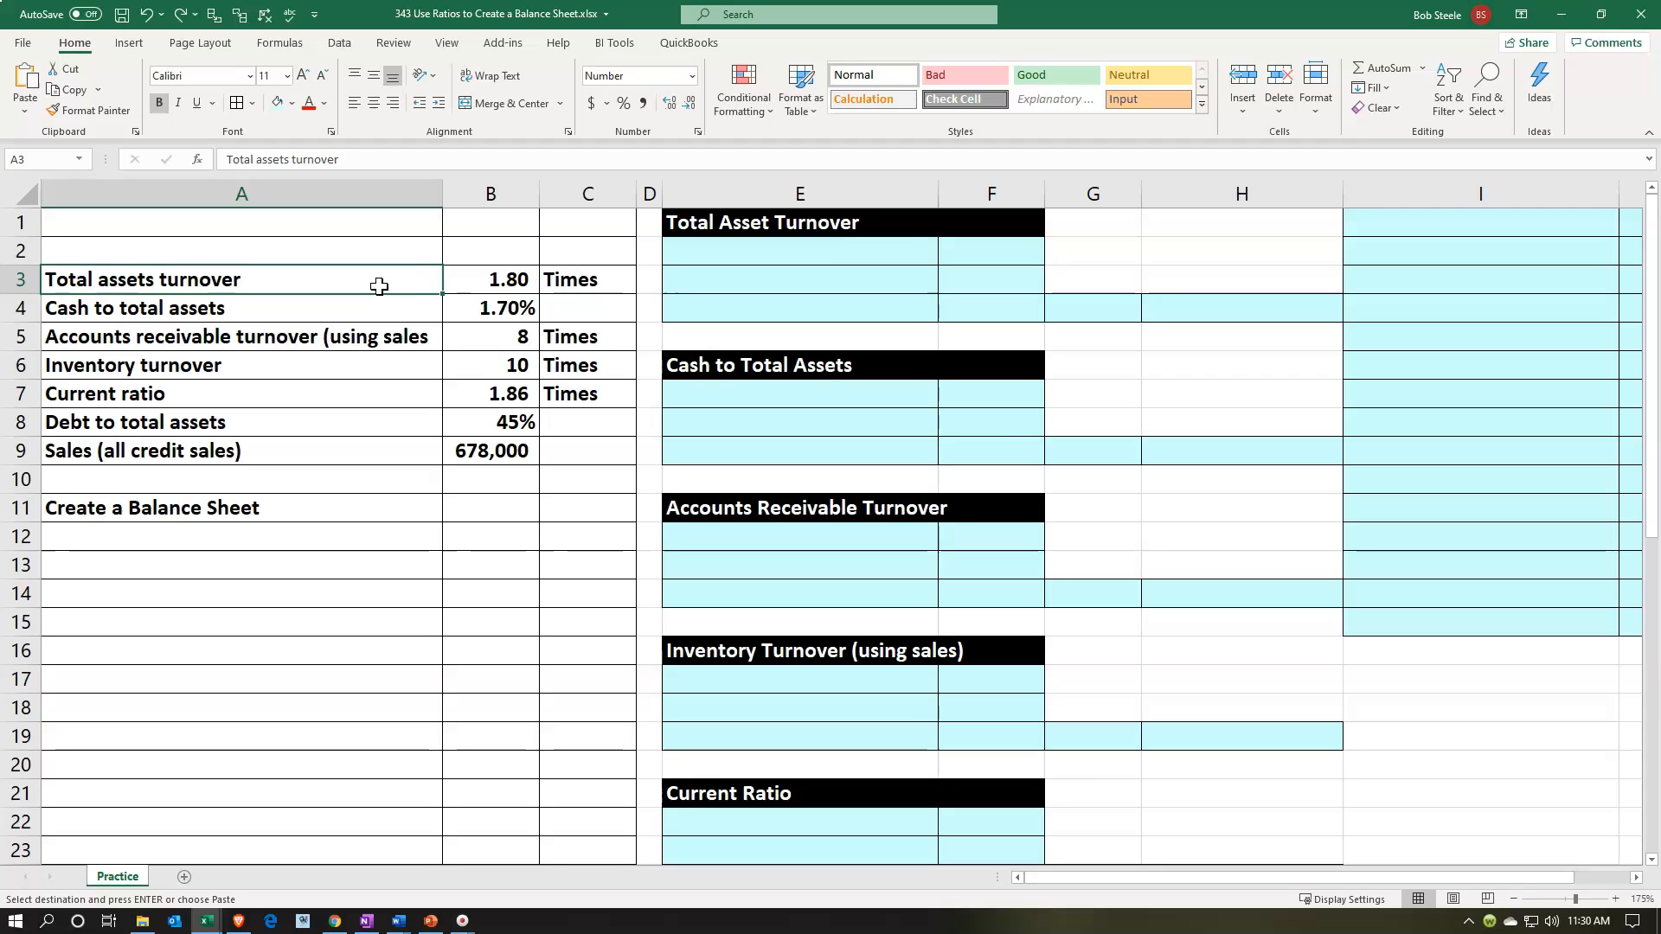
drag(637, 197, 632, 197)
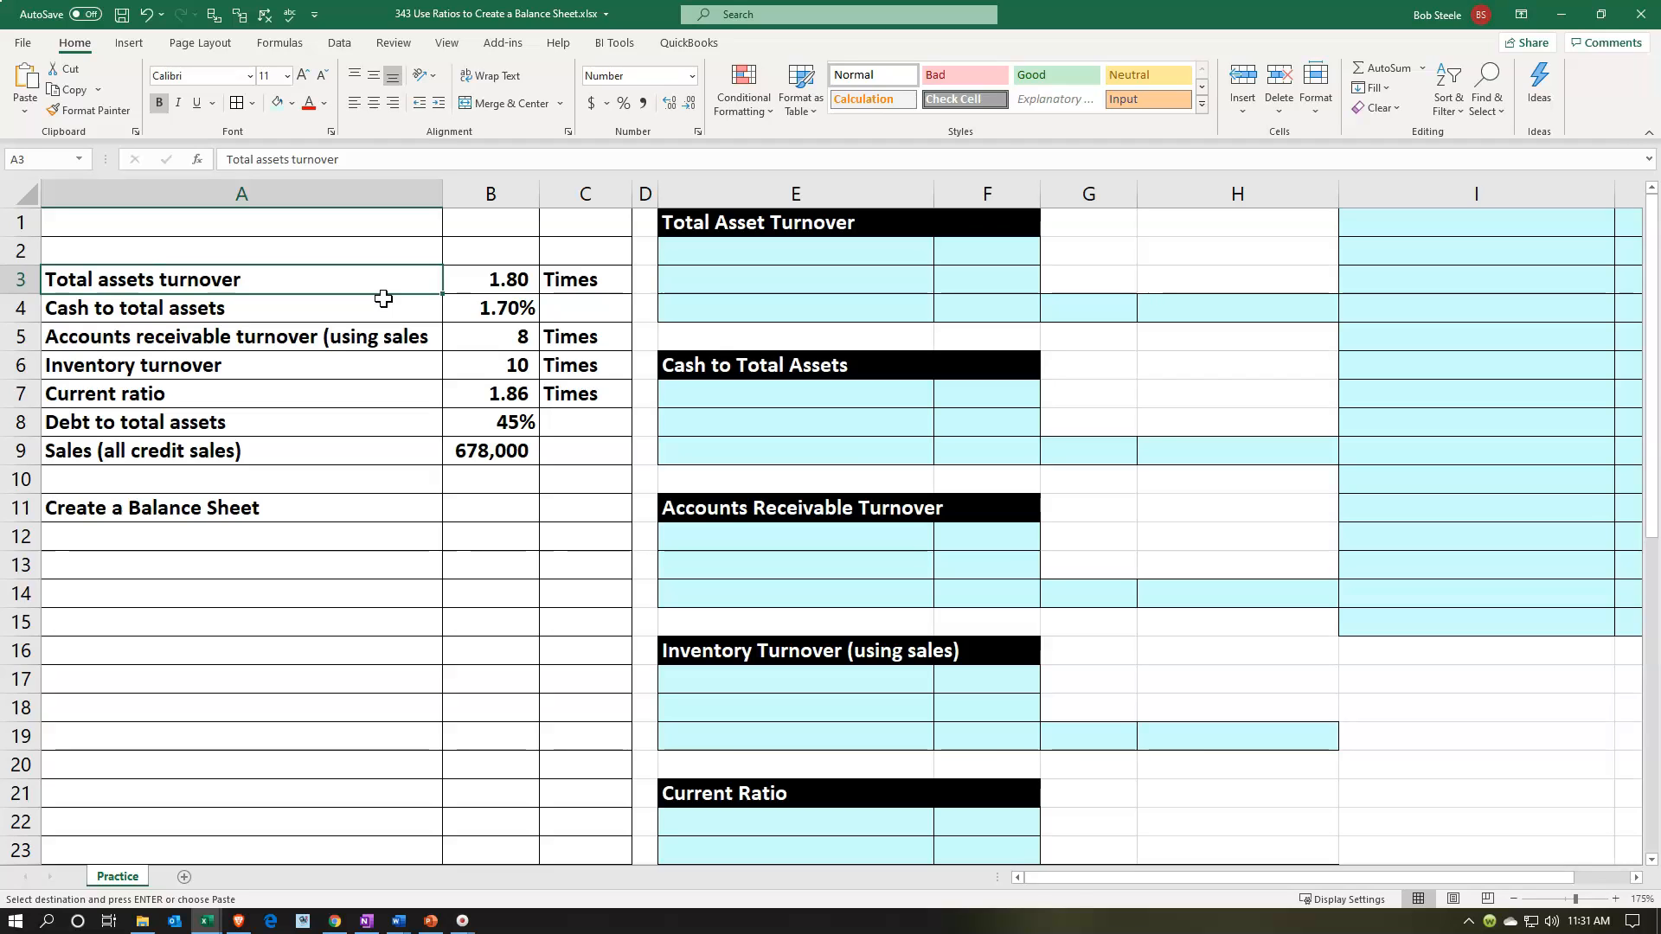
click(1152, 472)
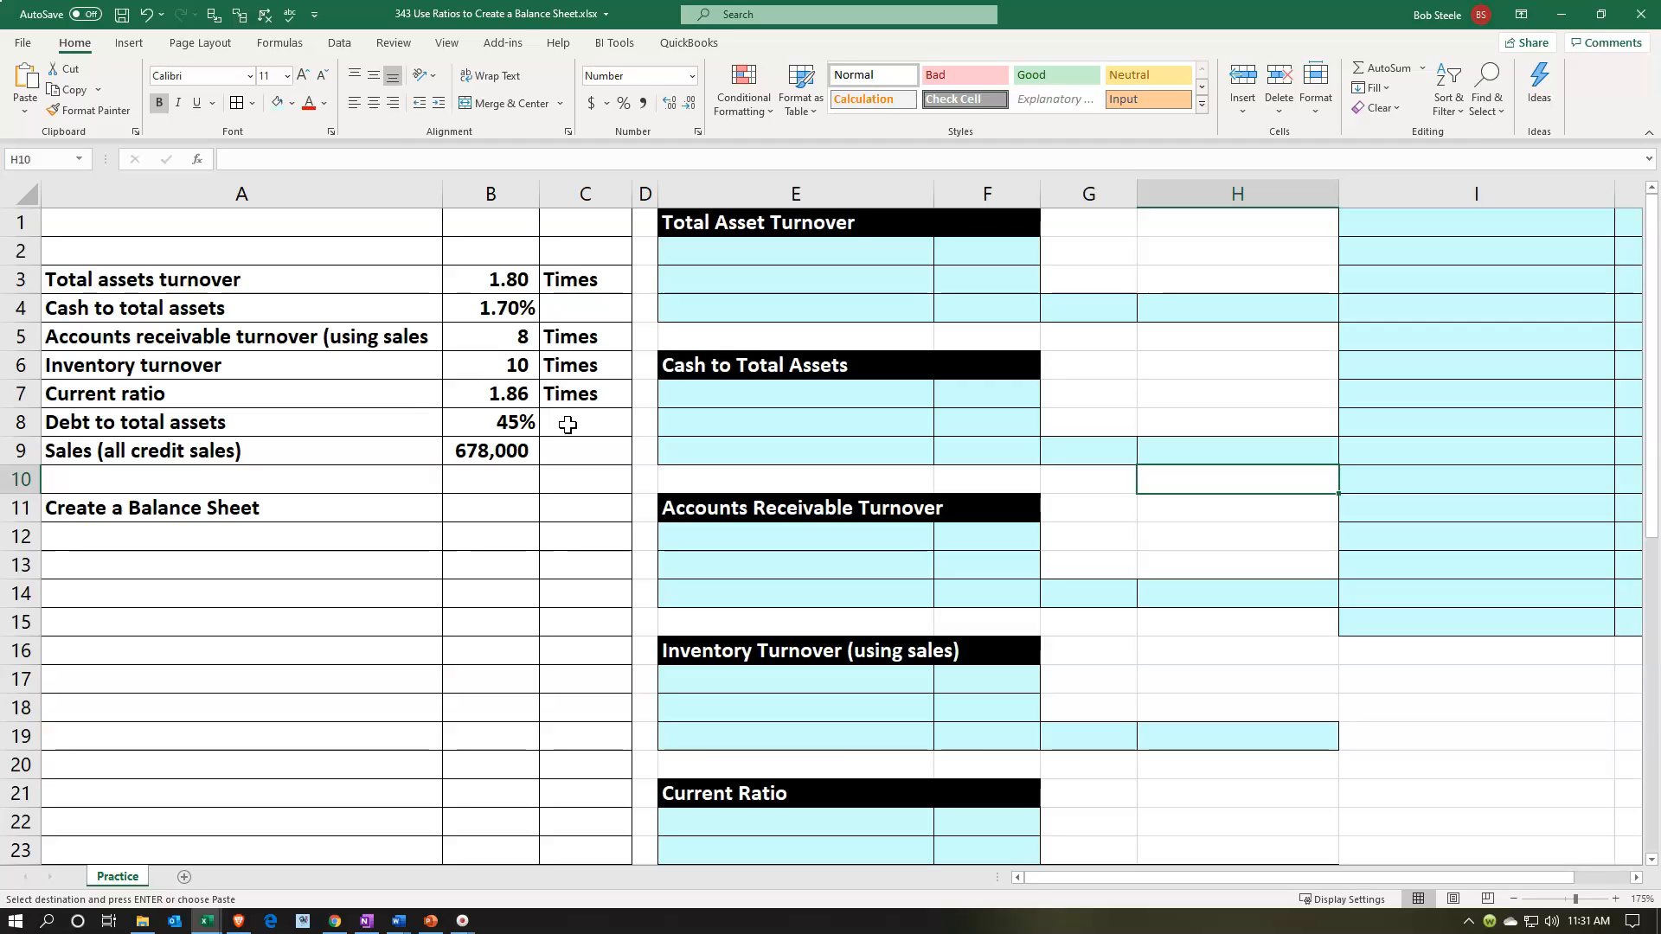
click(490, 288)
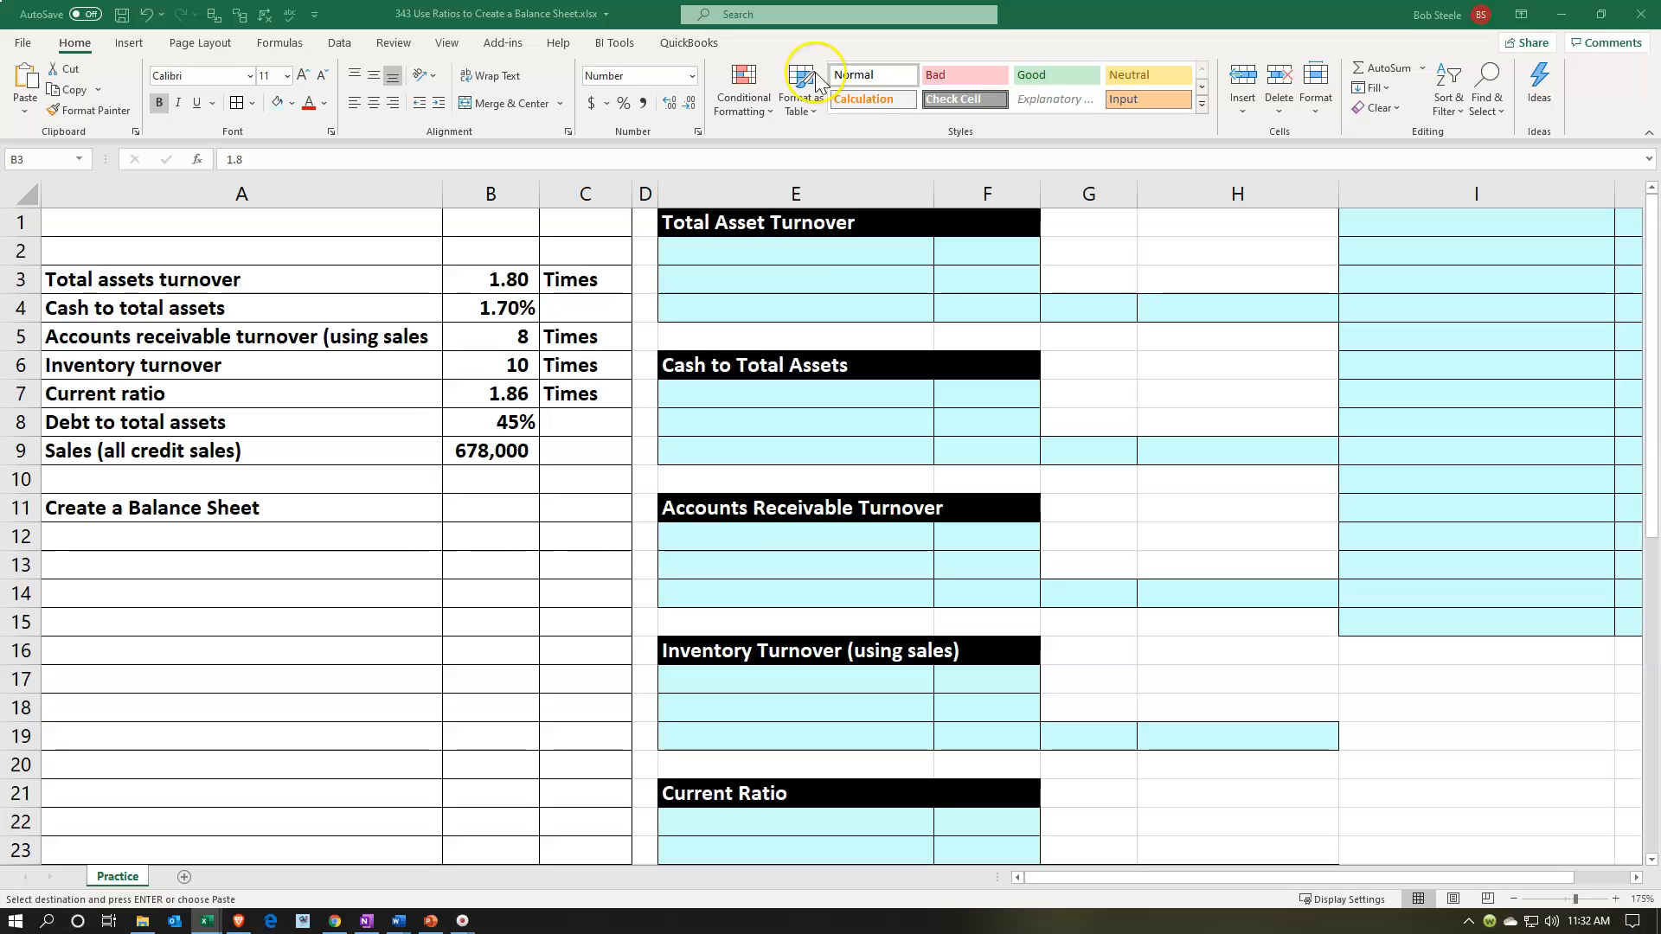
Label the Total Asset Turnover rows Sales, Total assets and Total asset turnover in E2:E4.
click(787, 249)
text(Sales)
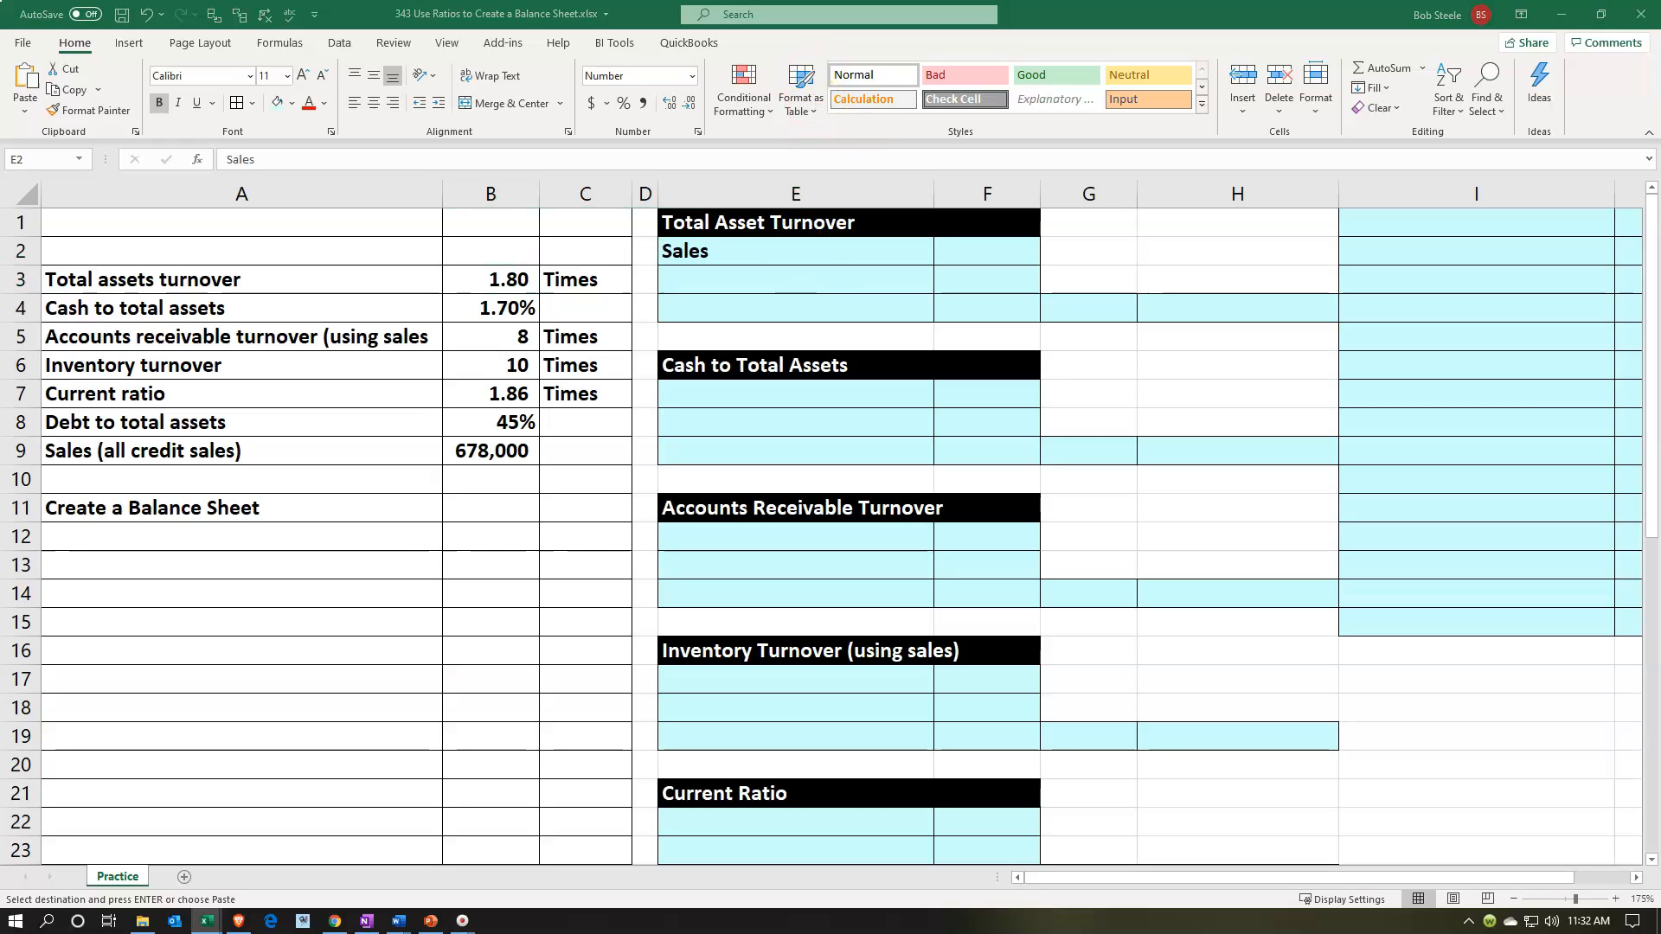
click(757, 258)
click(755, 271)
text(Total assets)
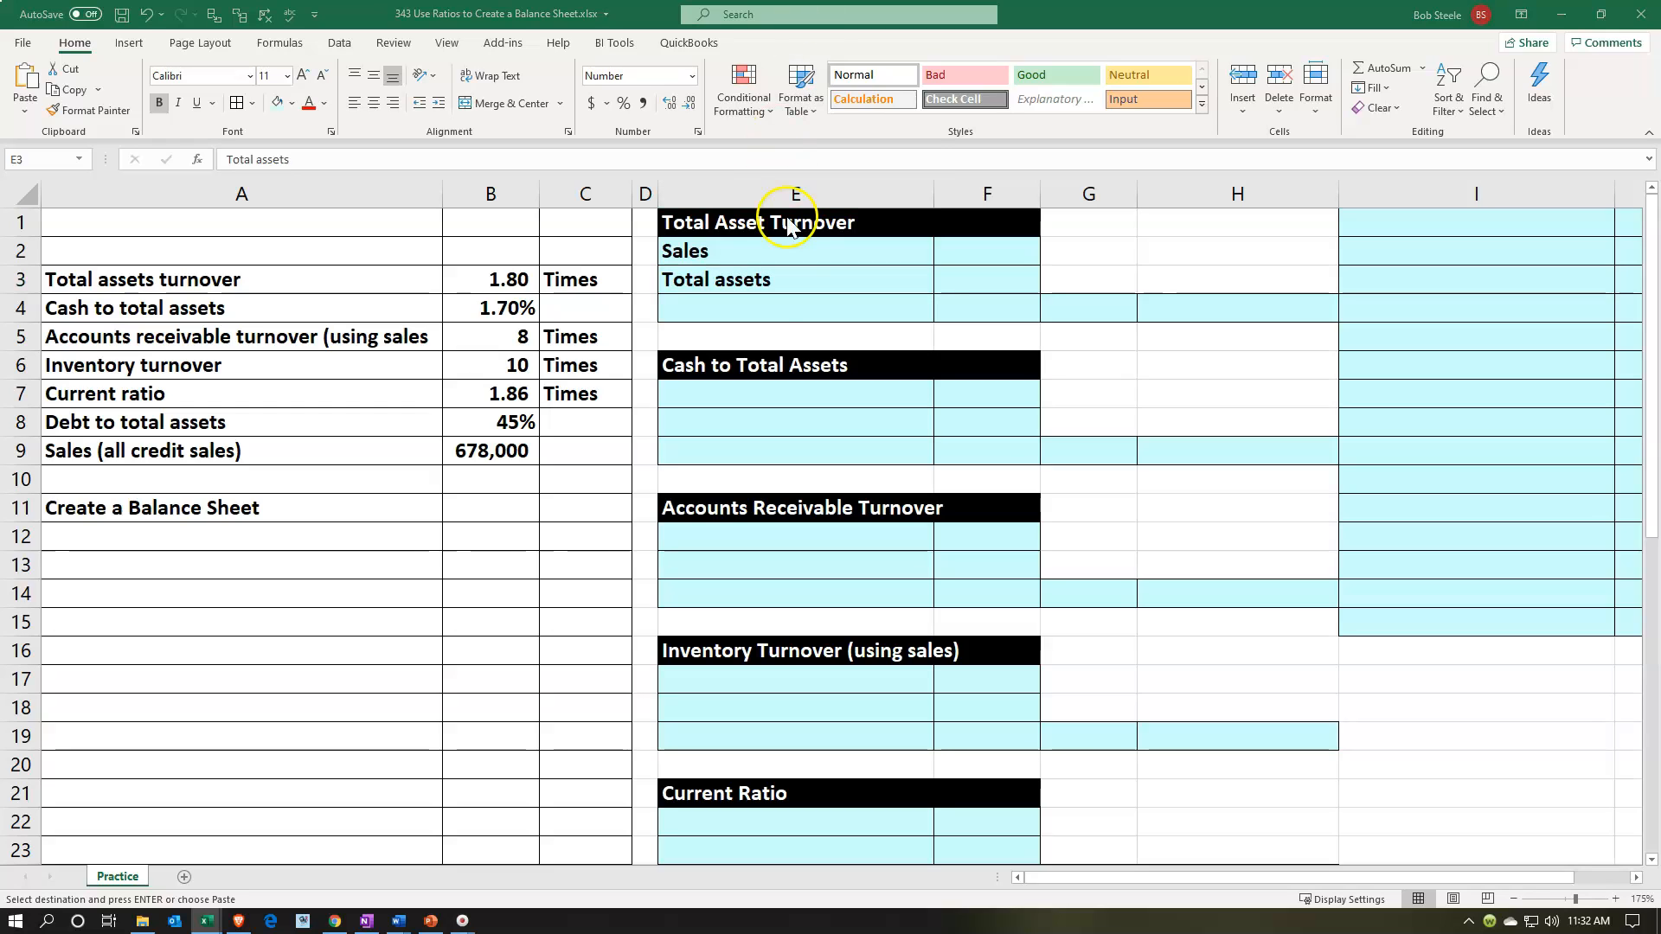
click(777, 315)
text(Total asset turnover)
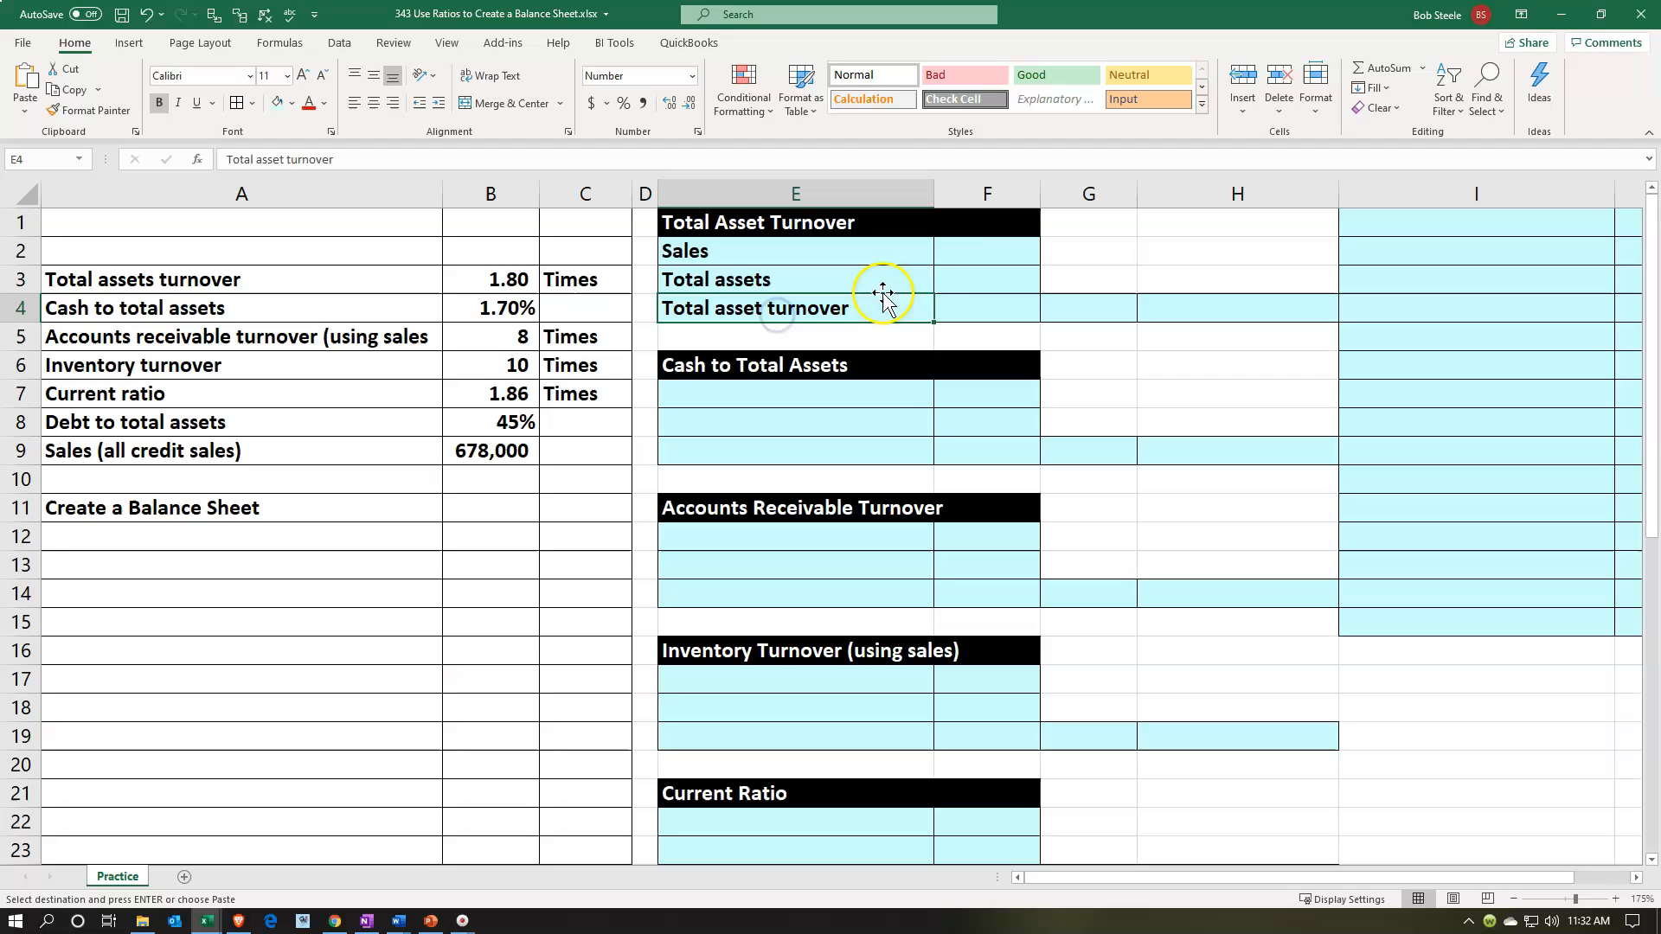
Link the Sales amount in F2 to the given sales figure in B9.
click(967, 250)
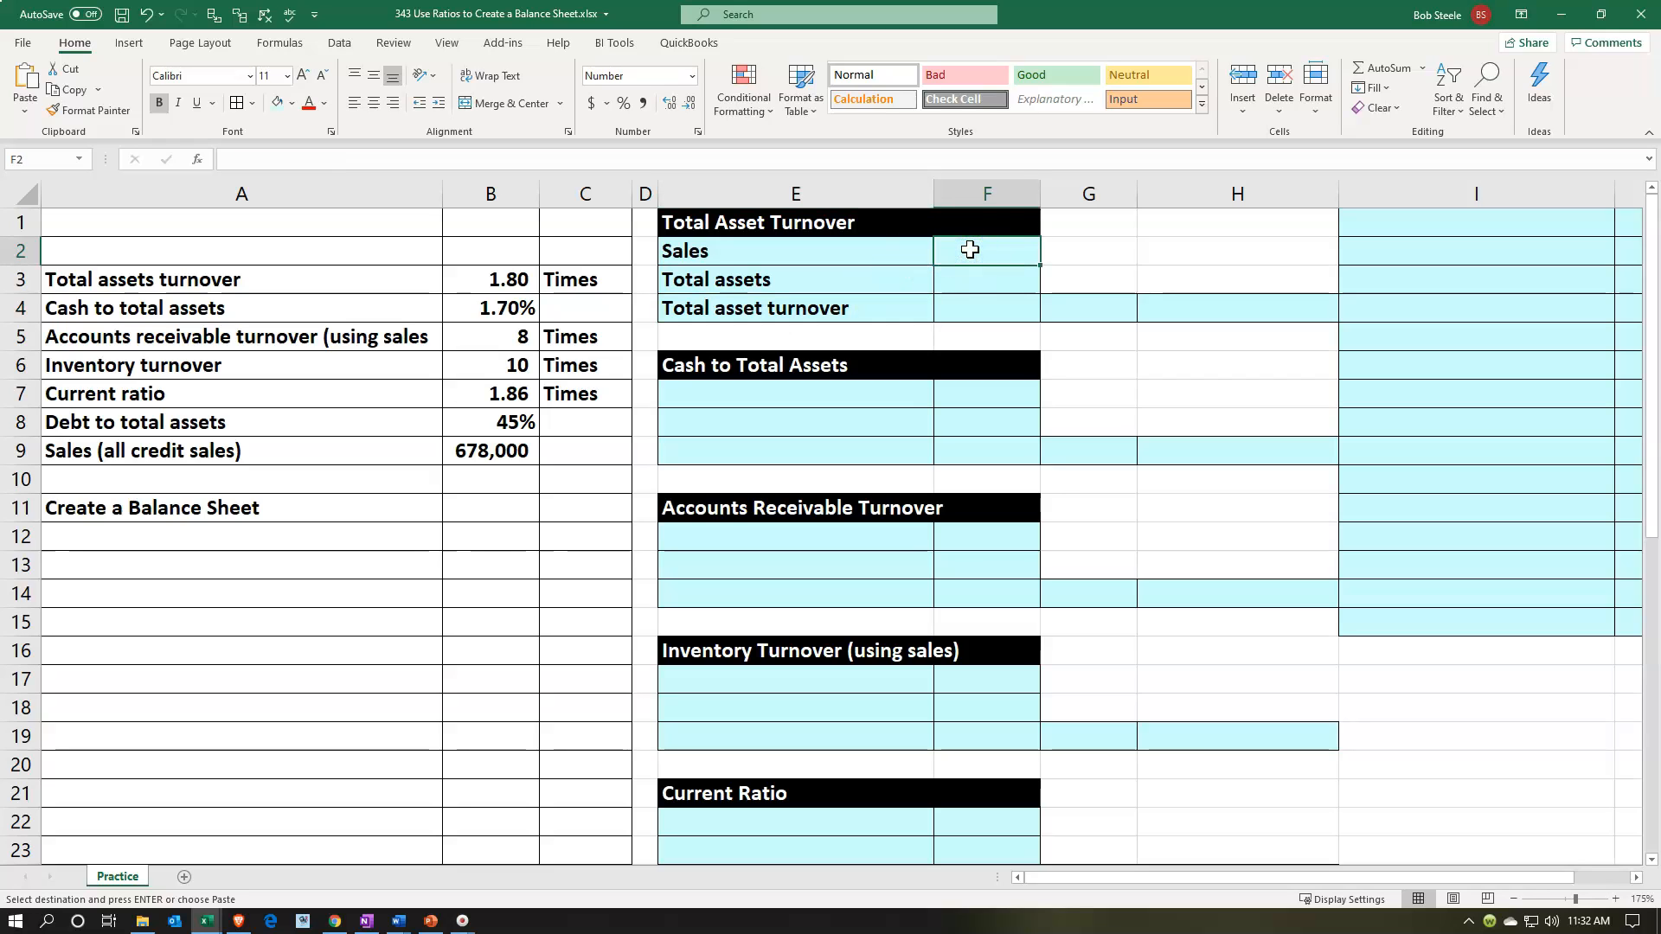
text(=)
key(Left)
key(Left)
key(Left)
key(Left)
key(Down)
key(Down)
key(Down)
key(Down)
key(Down)
key(Down)
key(Down)
key(Return)
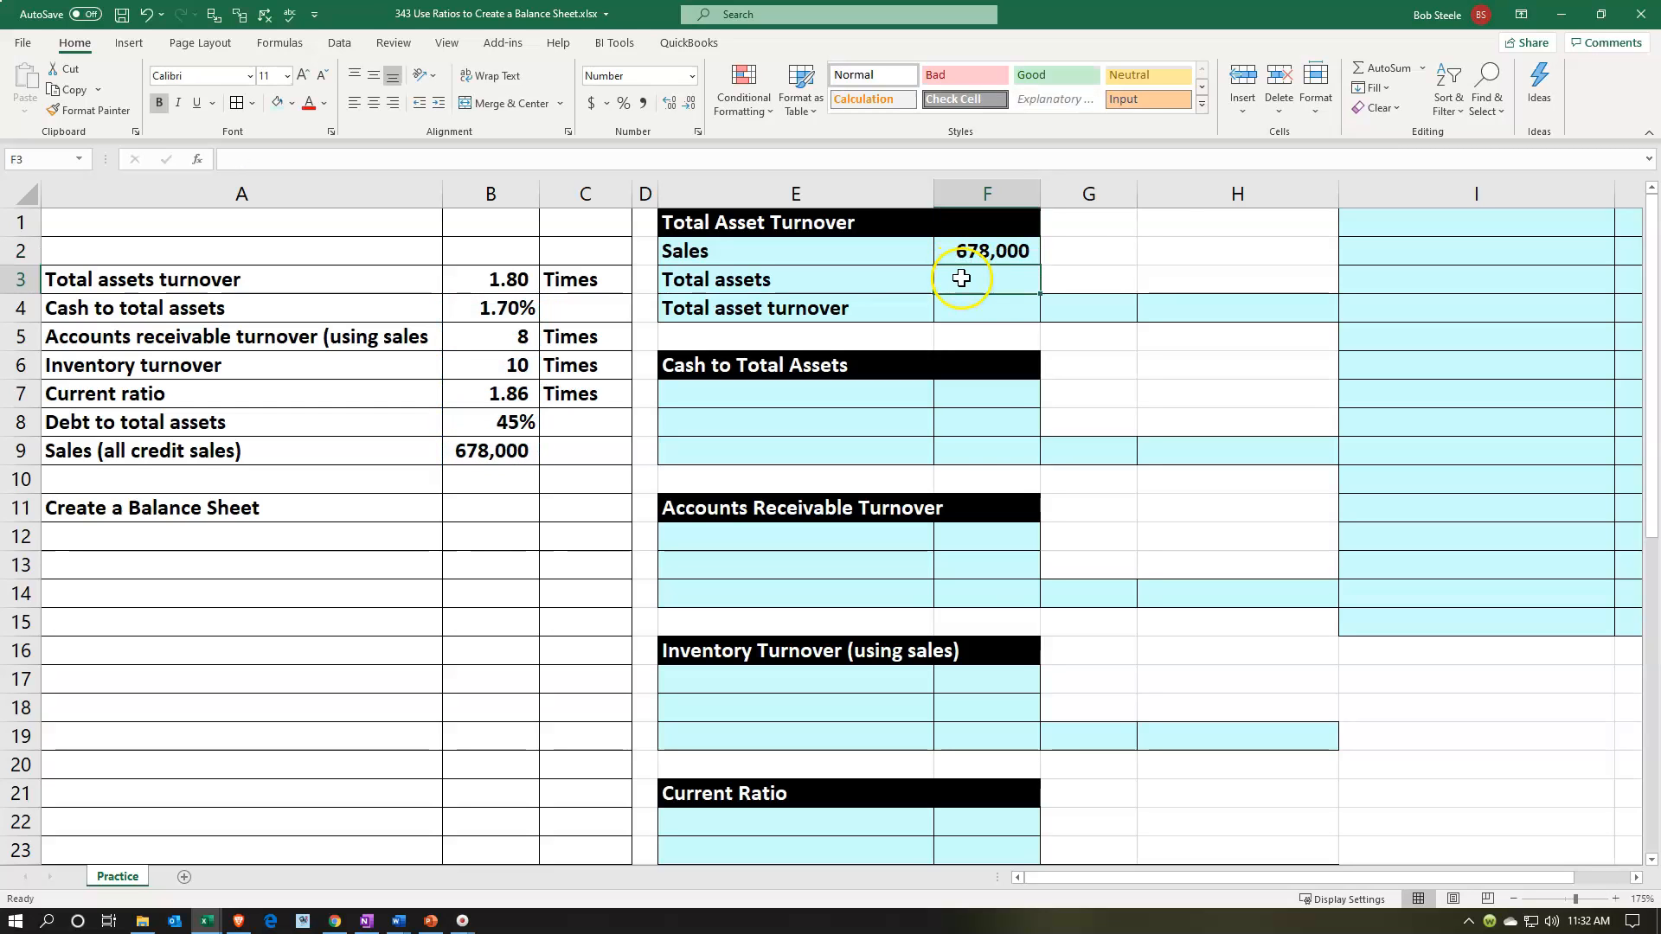
Fill the unknown Total assets cell F3 with yellow.
right_click(958, 278)
click(1048, 251)
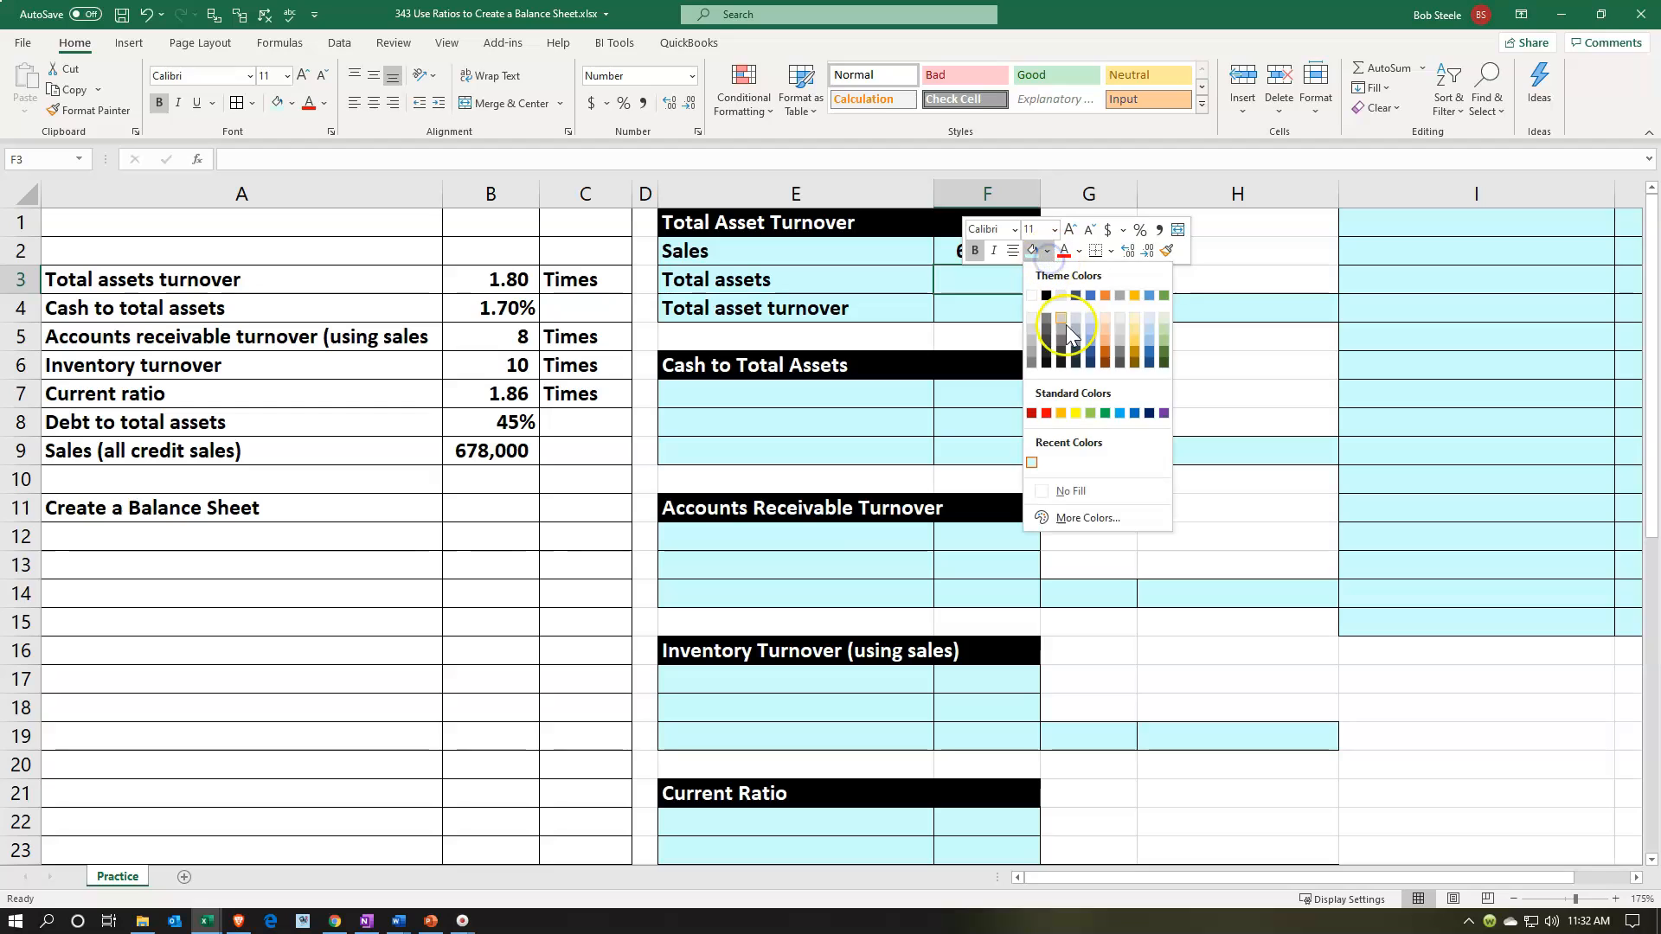
click(1075, 413)
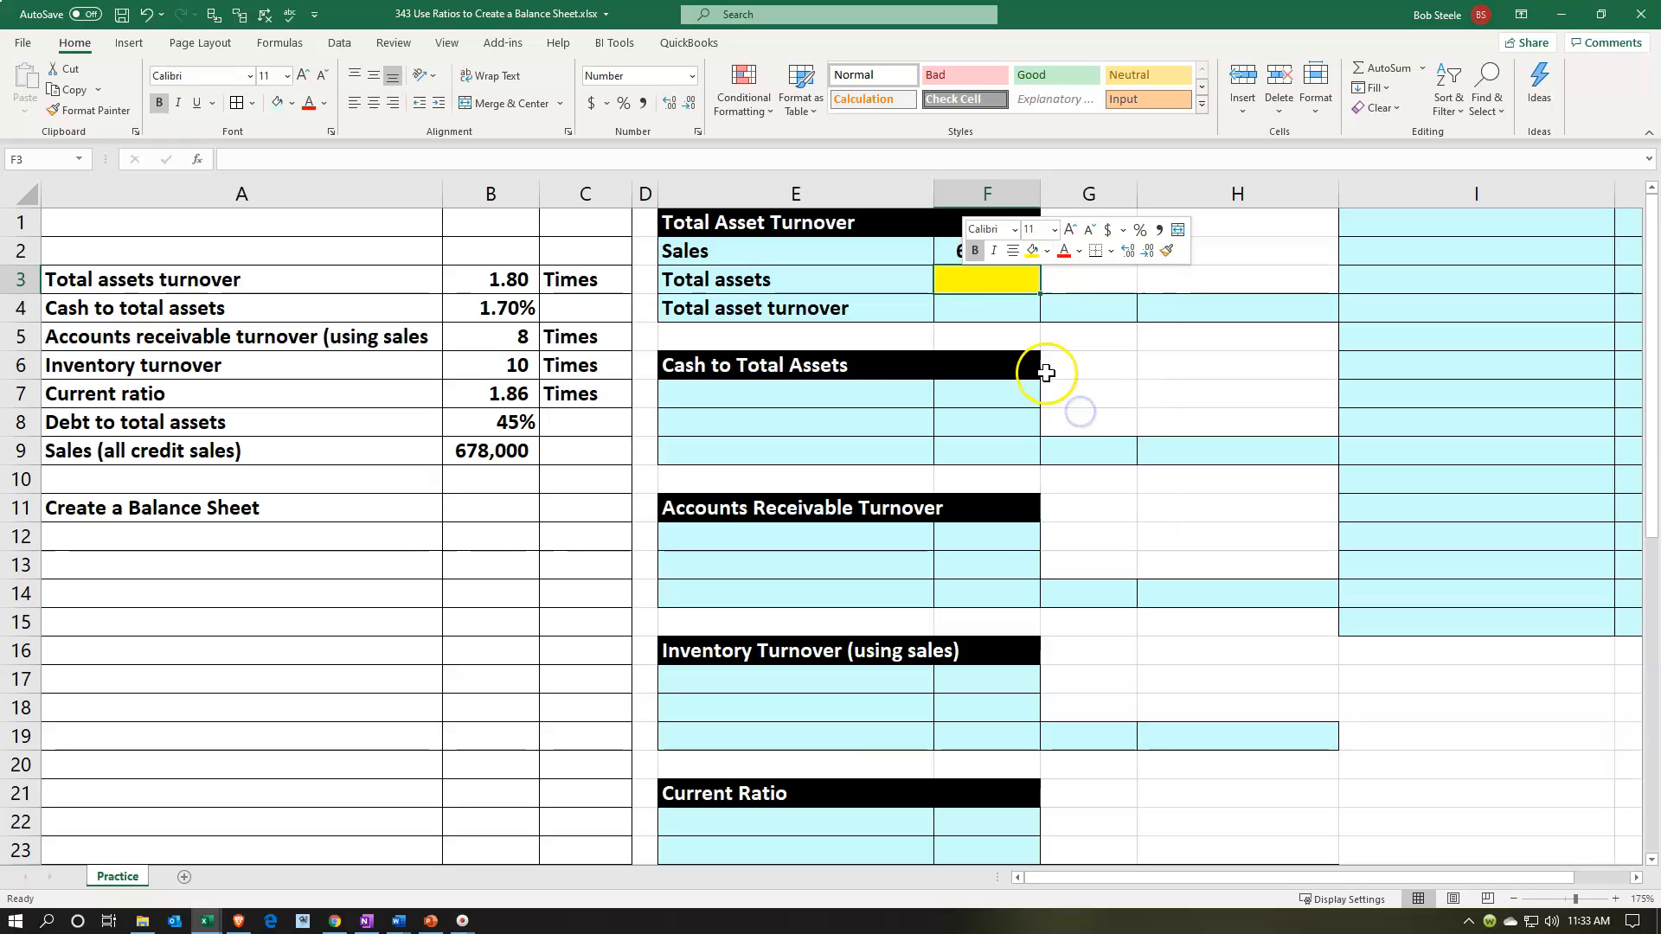
Link the Total asset turnover cell F4 to B3 and format it with two decimals.
click(997, 313)
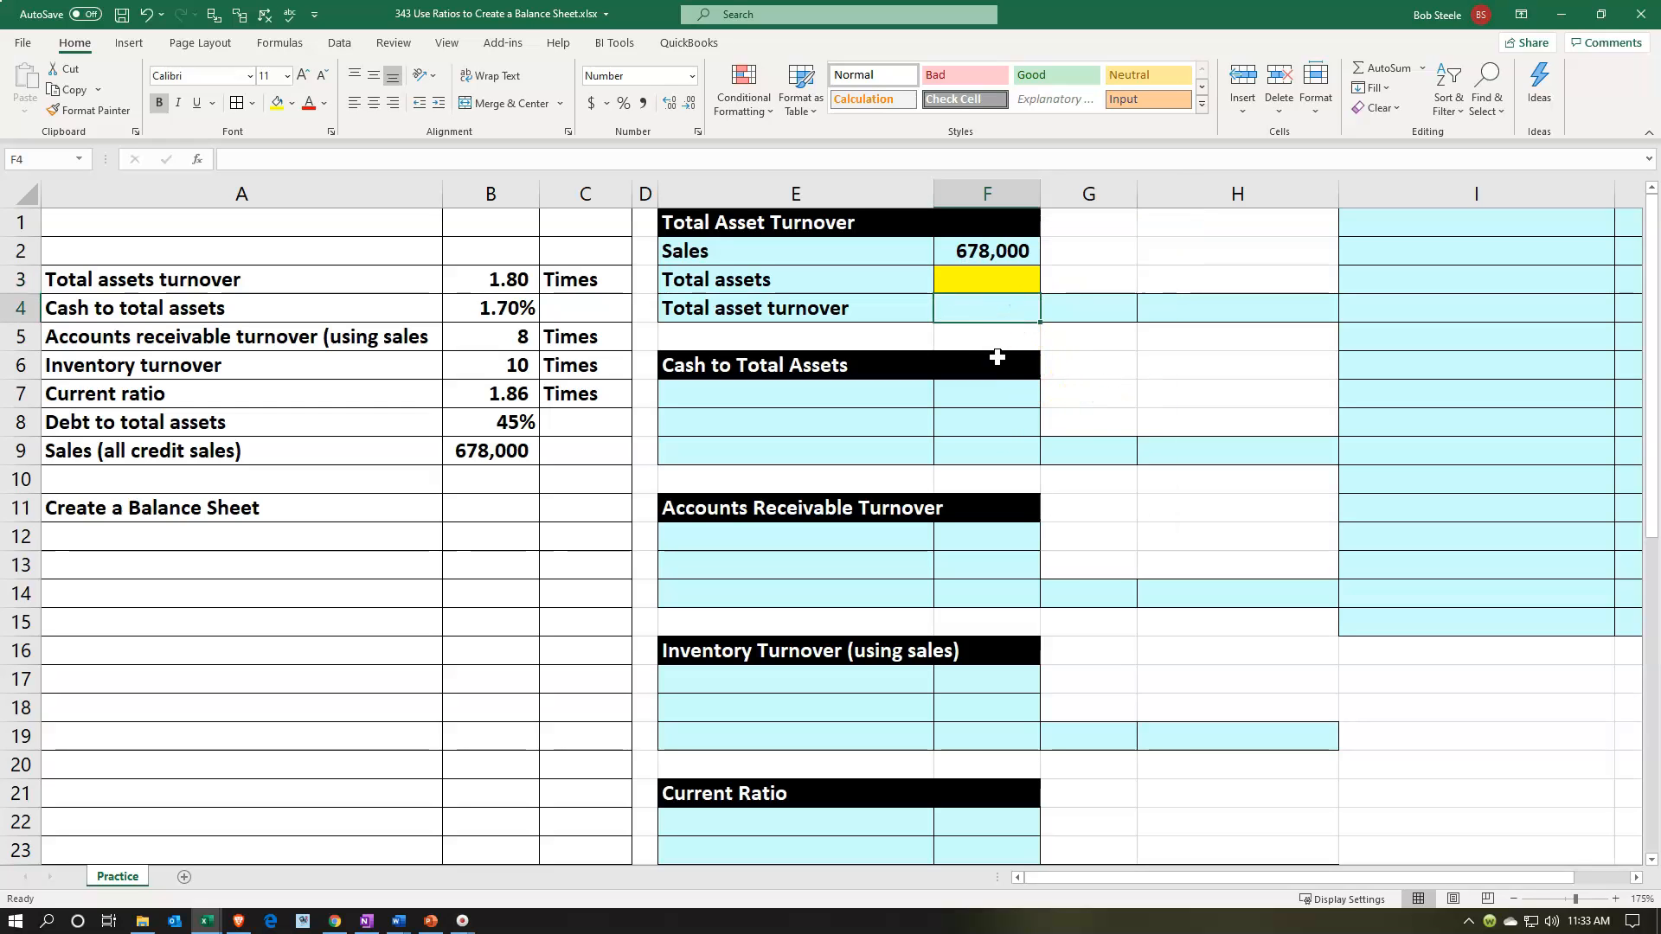
text(=)
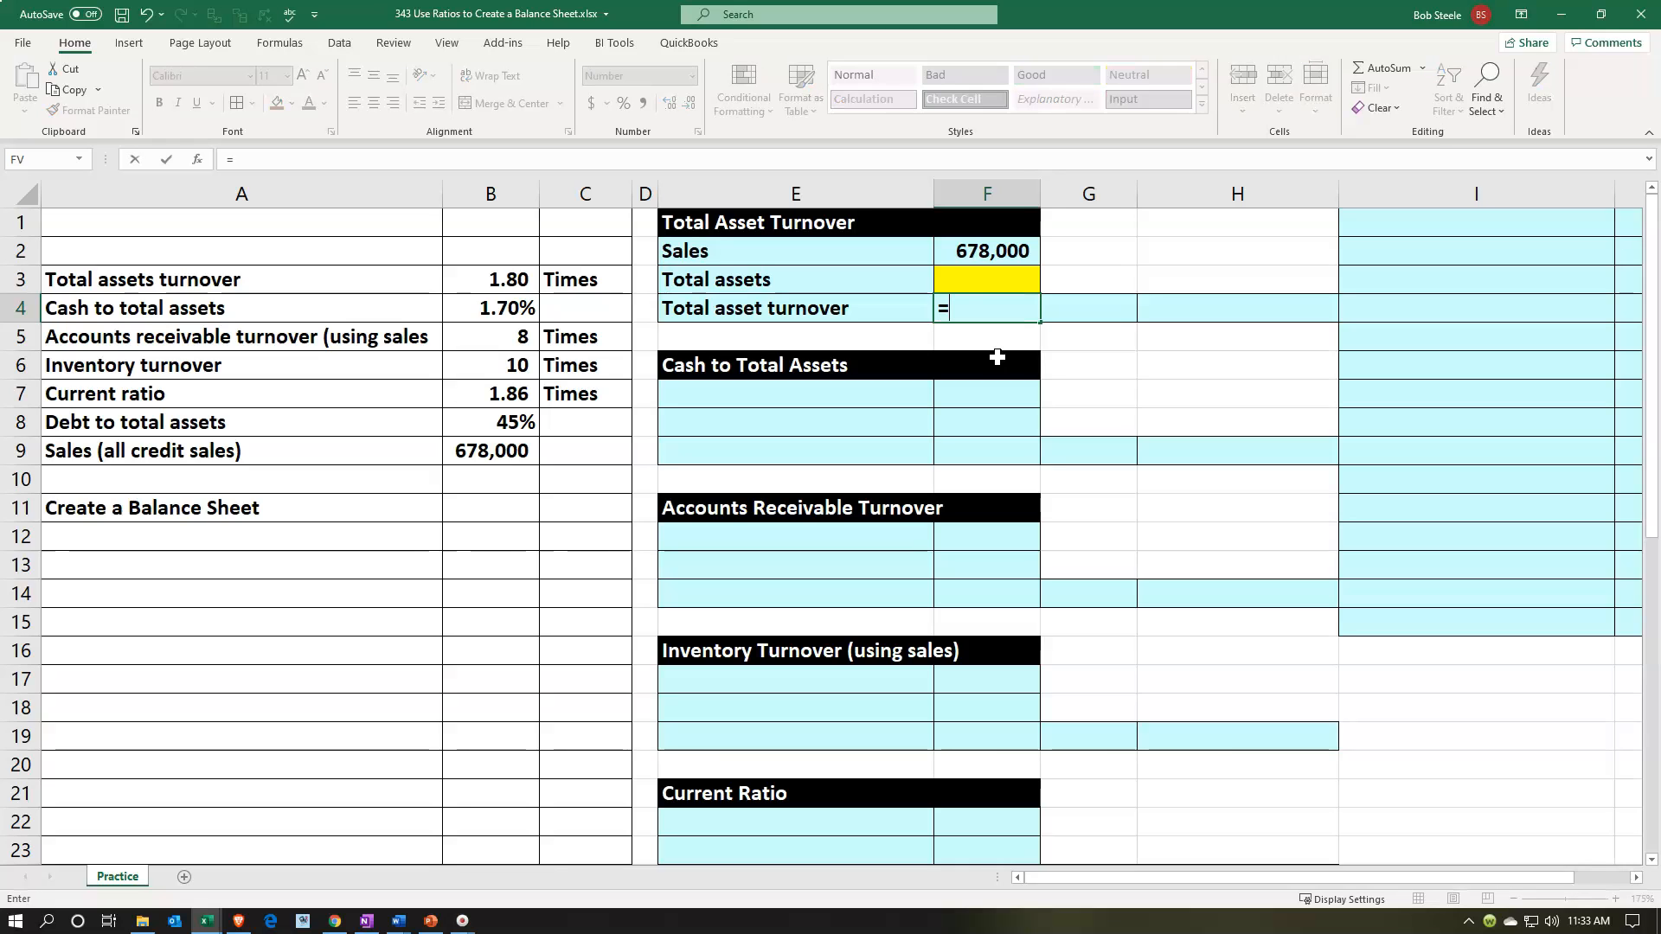
key(Left)
key(Left)
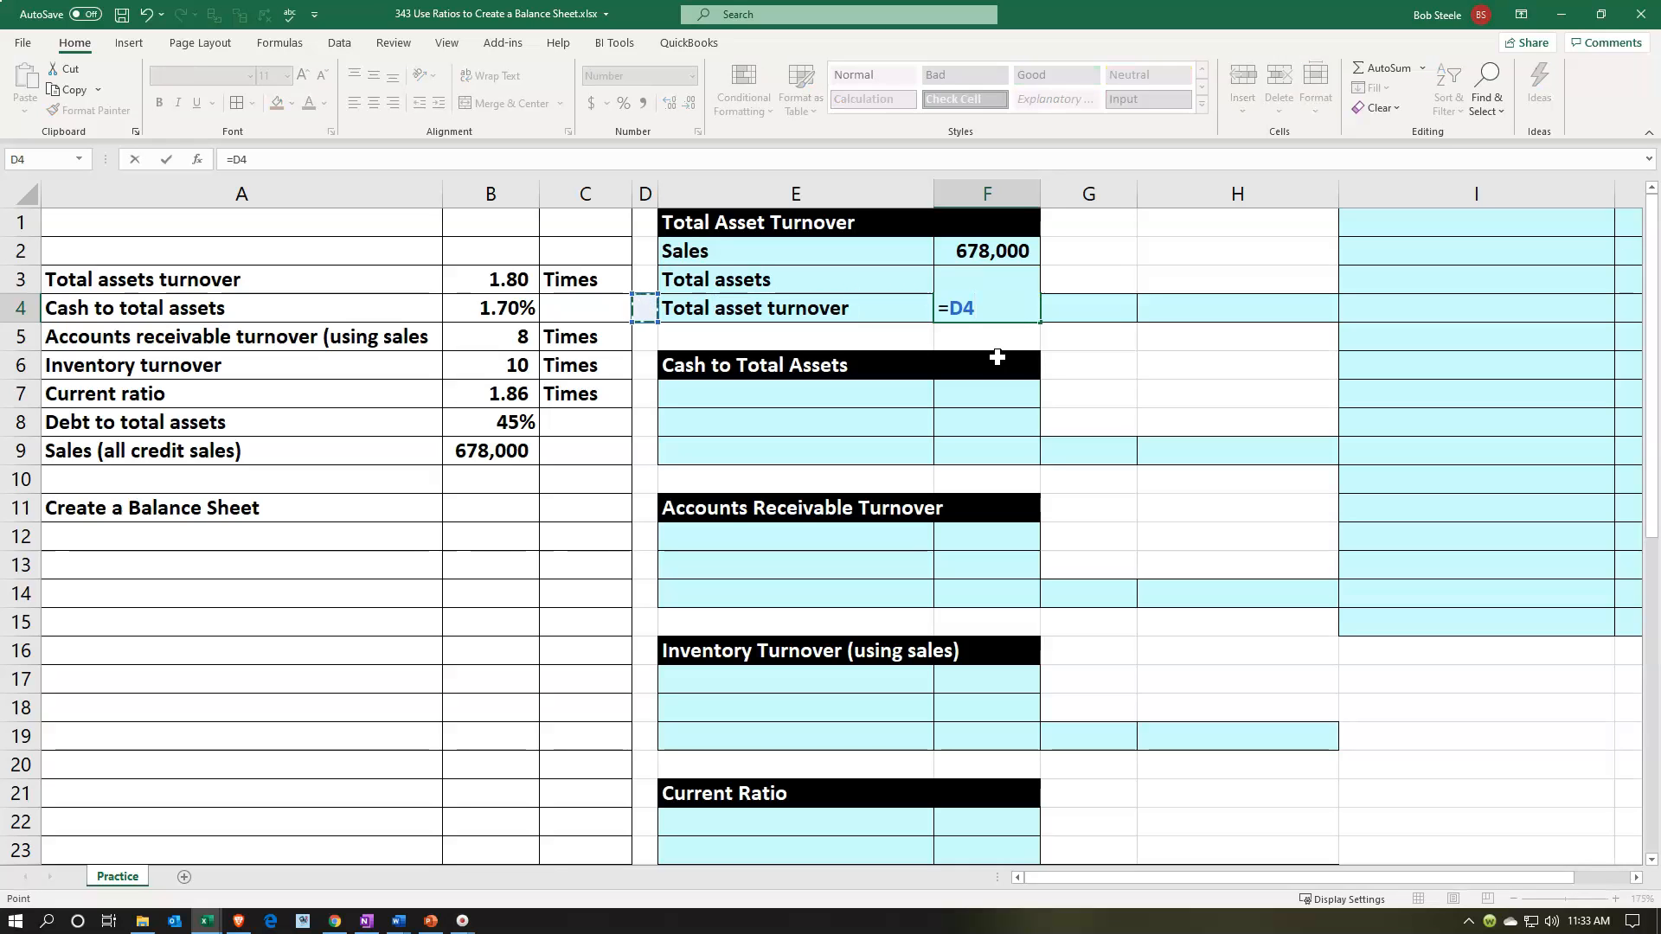
key(Left)
key(Up)
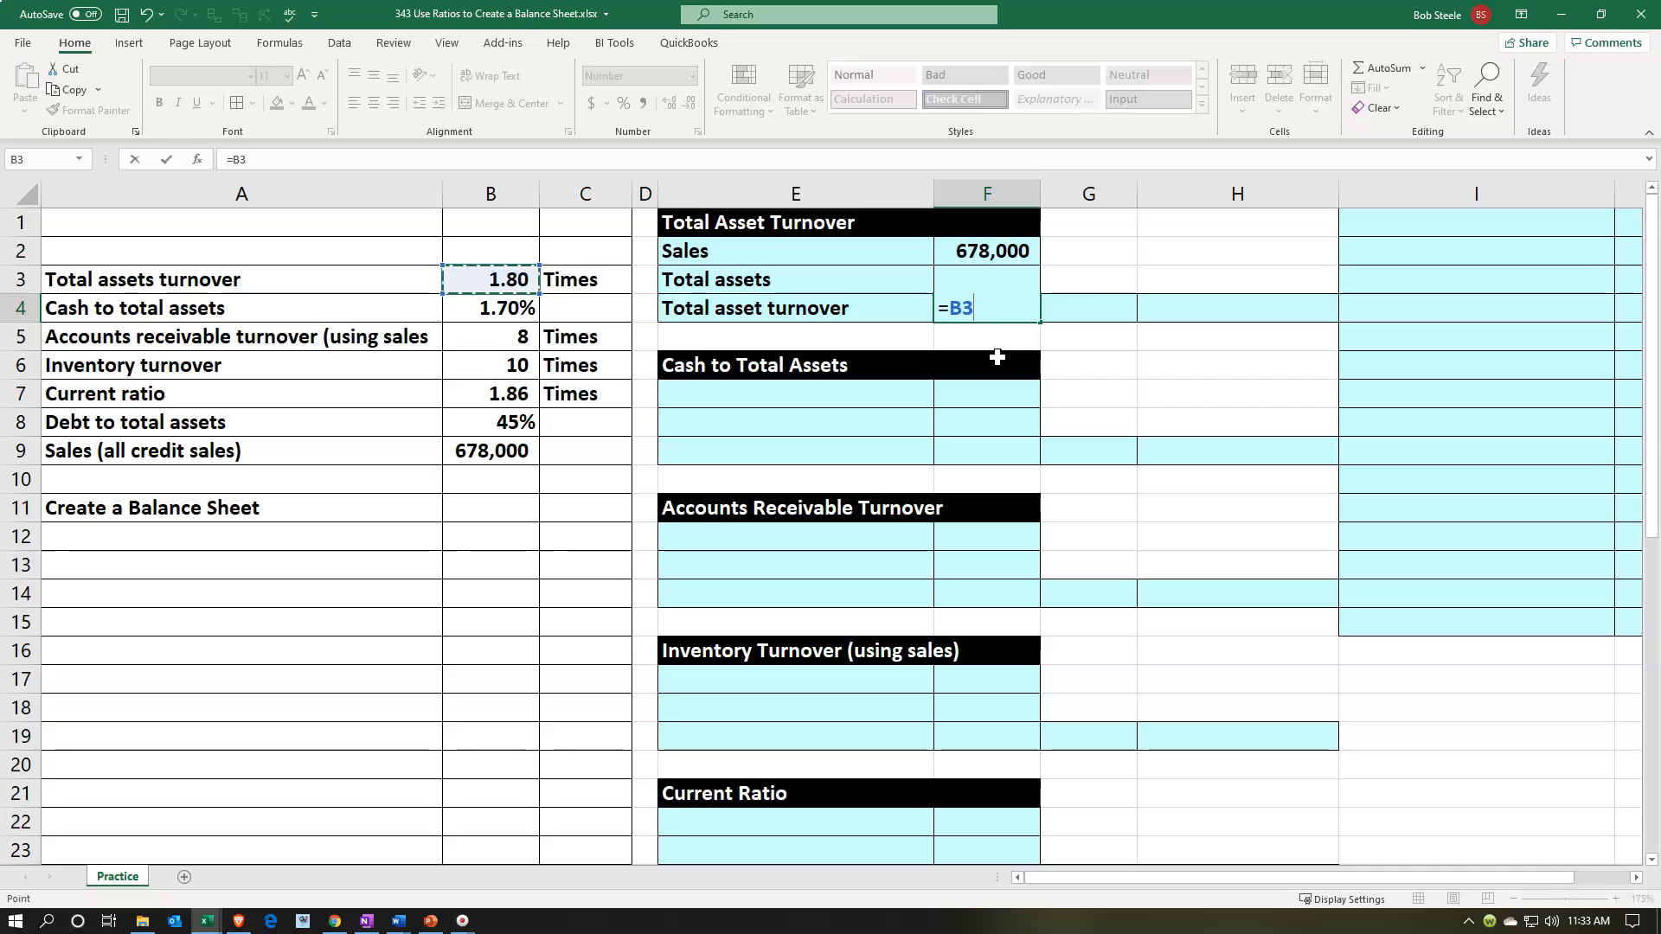
key(ctrl+Return)
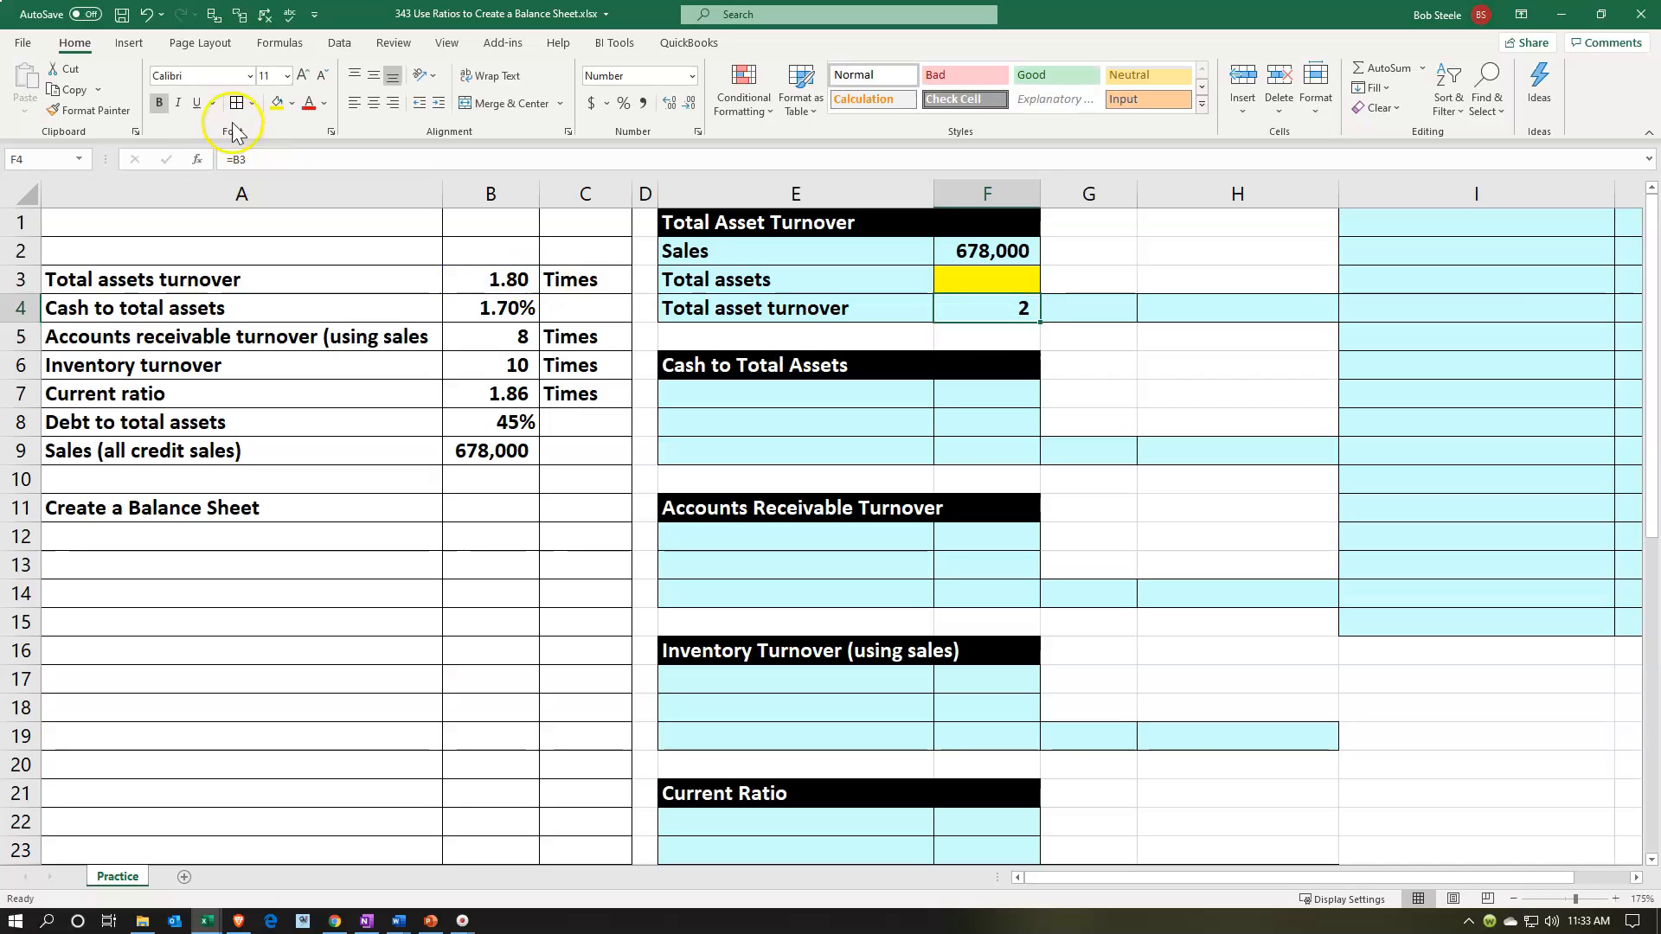
click(669, 103)
click(669, 104)
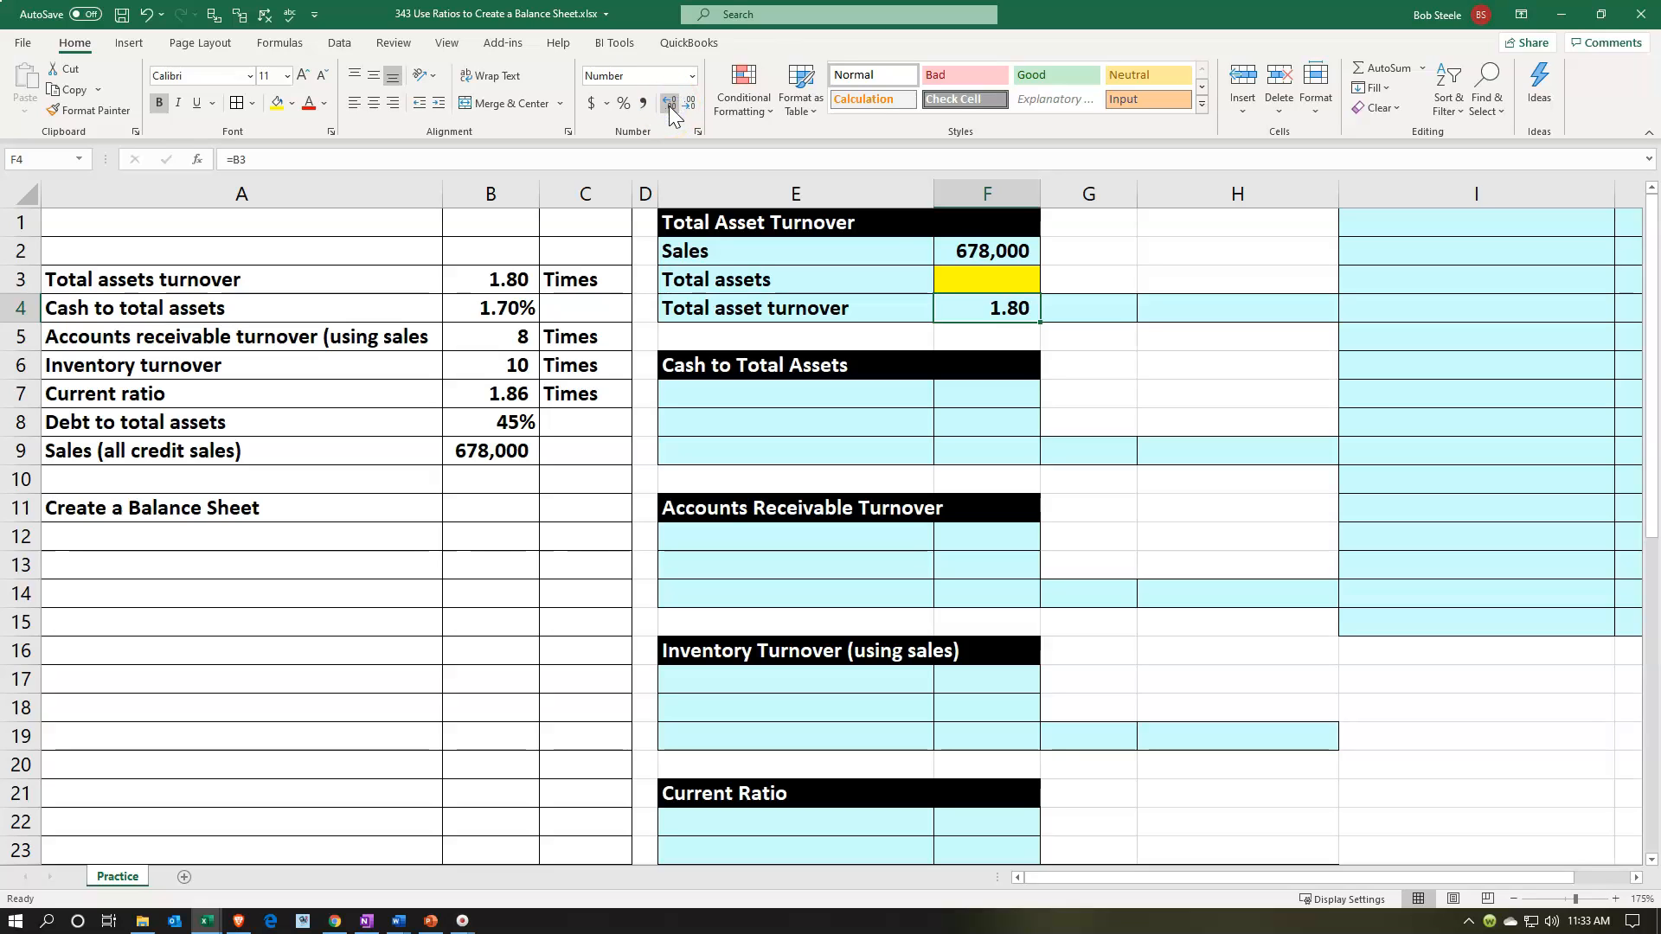
Write the equation "678000 / x = 1.80" as text in H4 beside the turnover value.
click(952, 277)
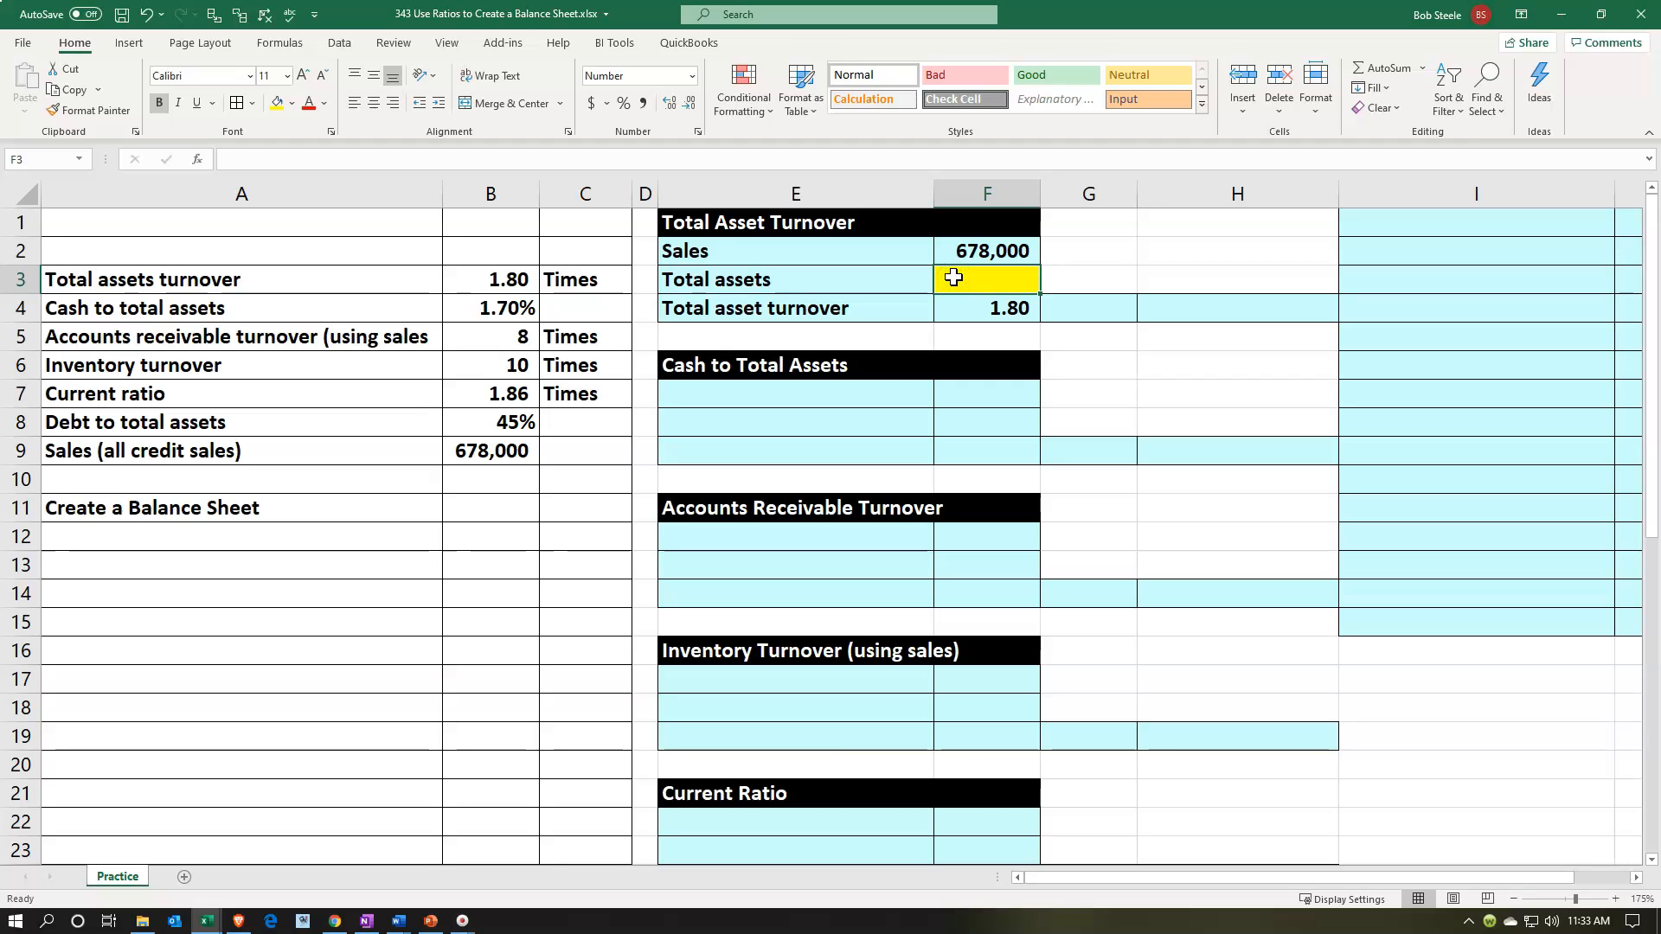
click(1183, 309)
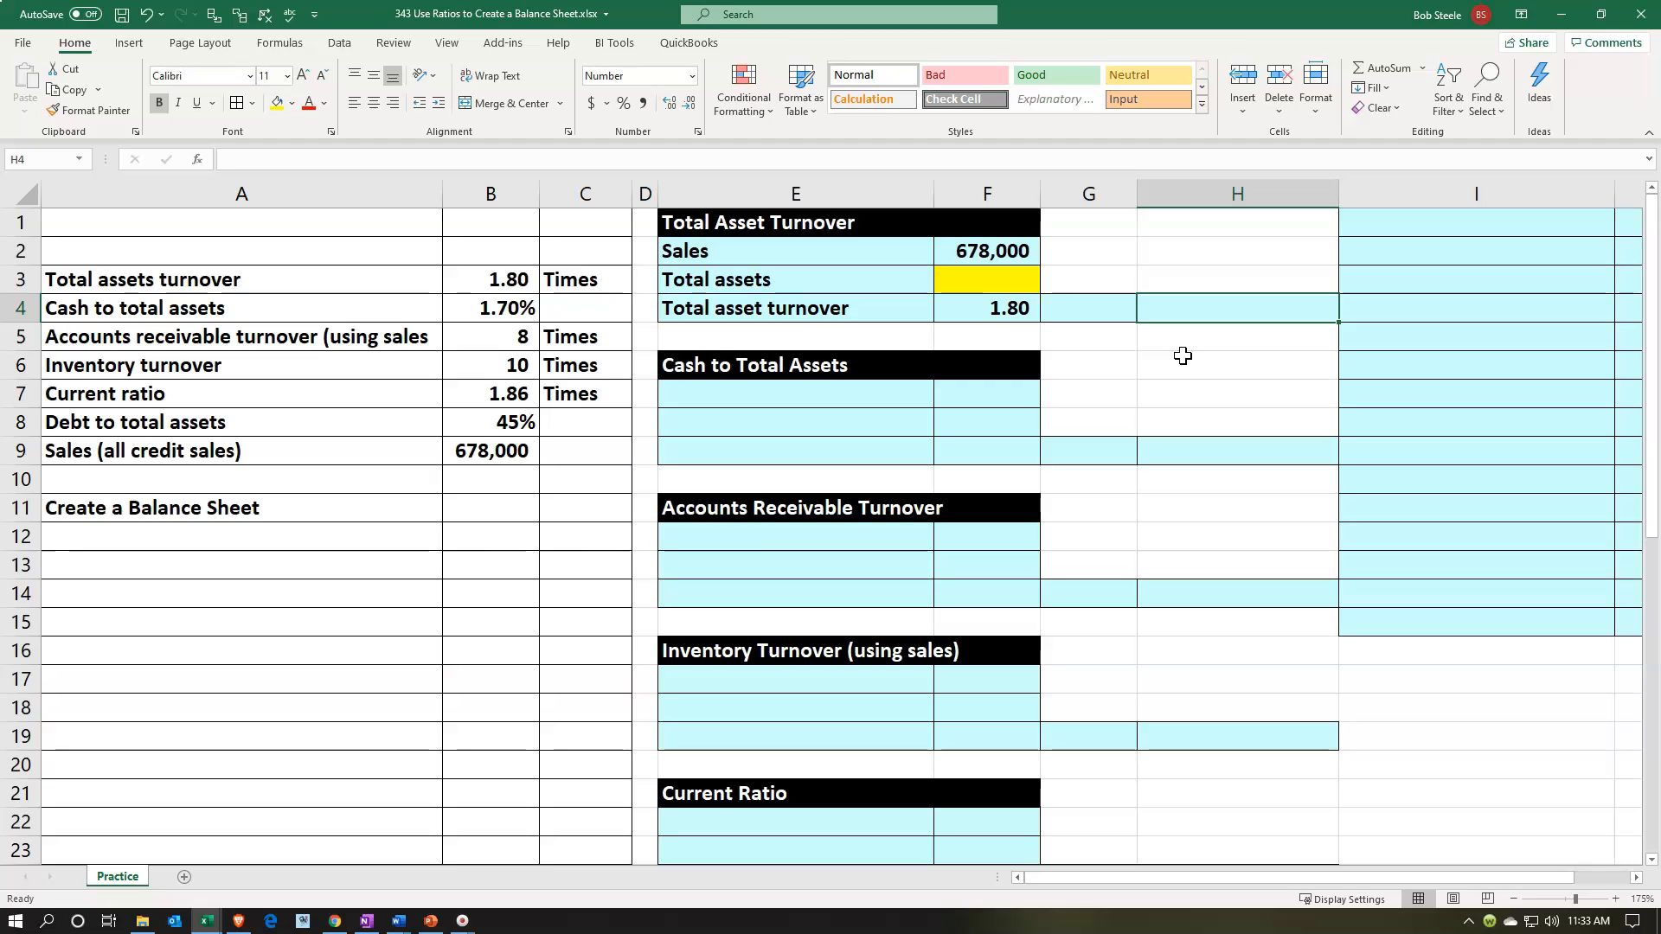
text(6)
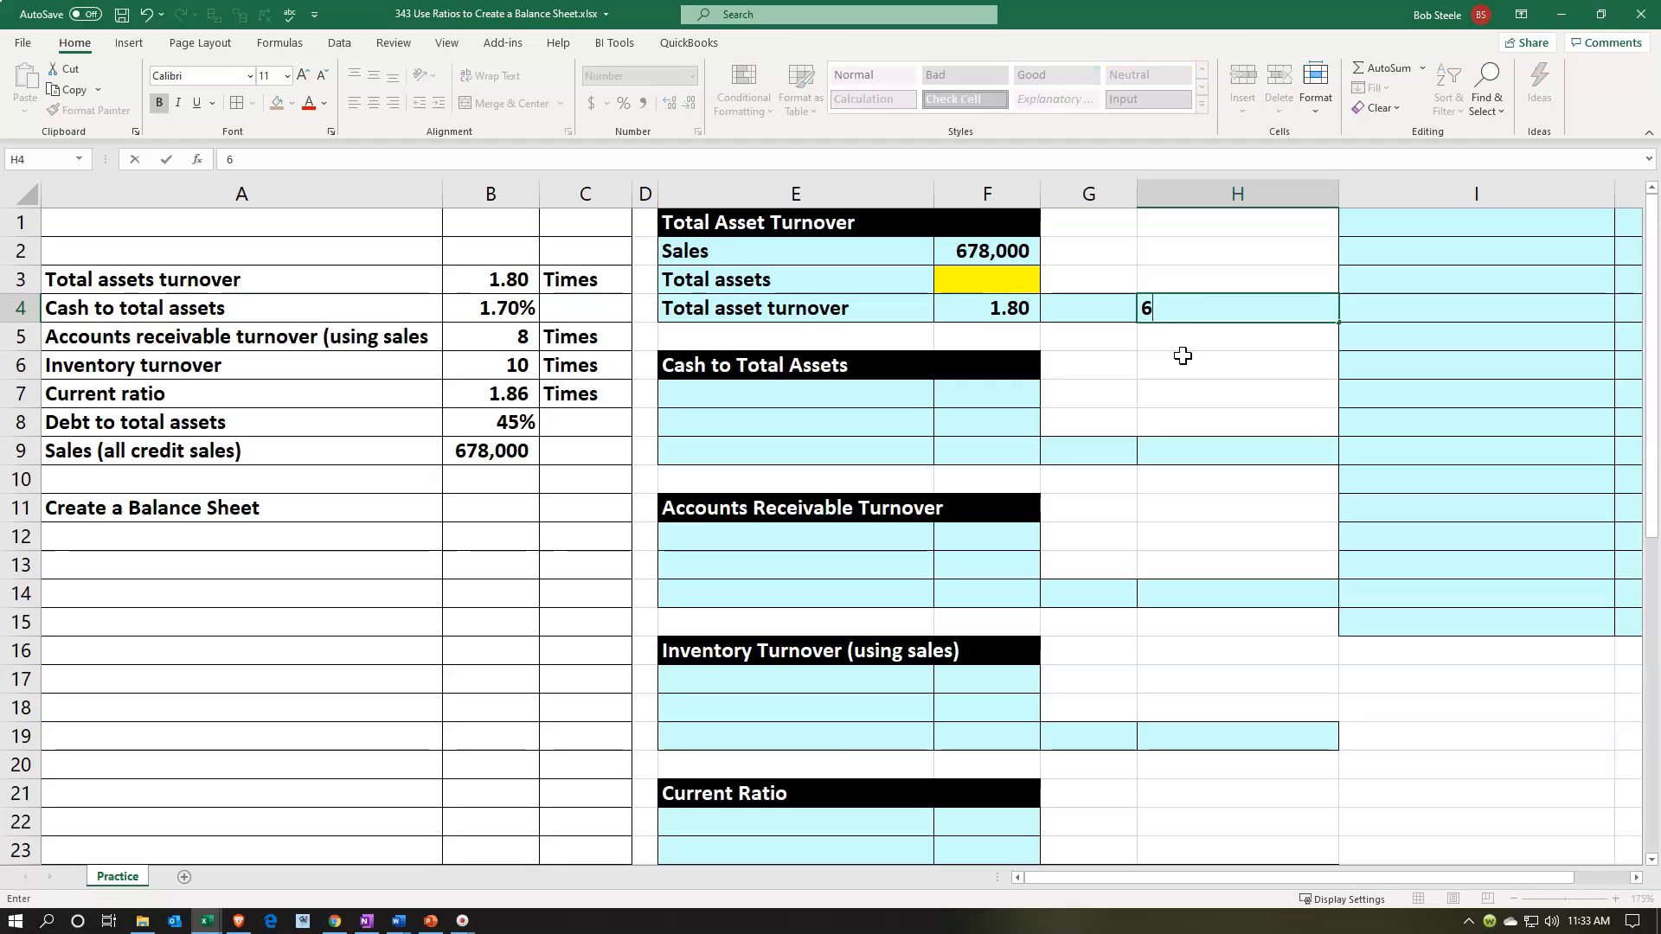
text(78000 / x = 180)
key(BackSpace)
key(BackSpace)
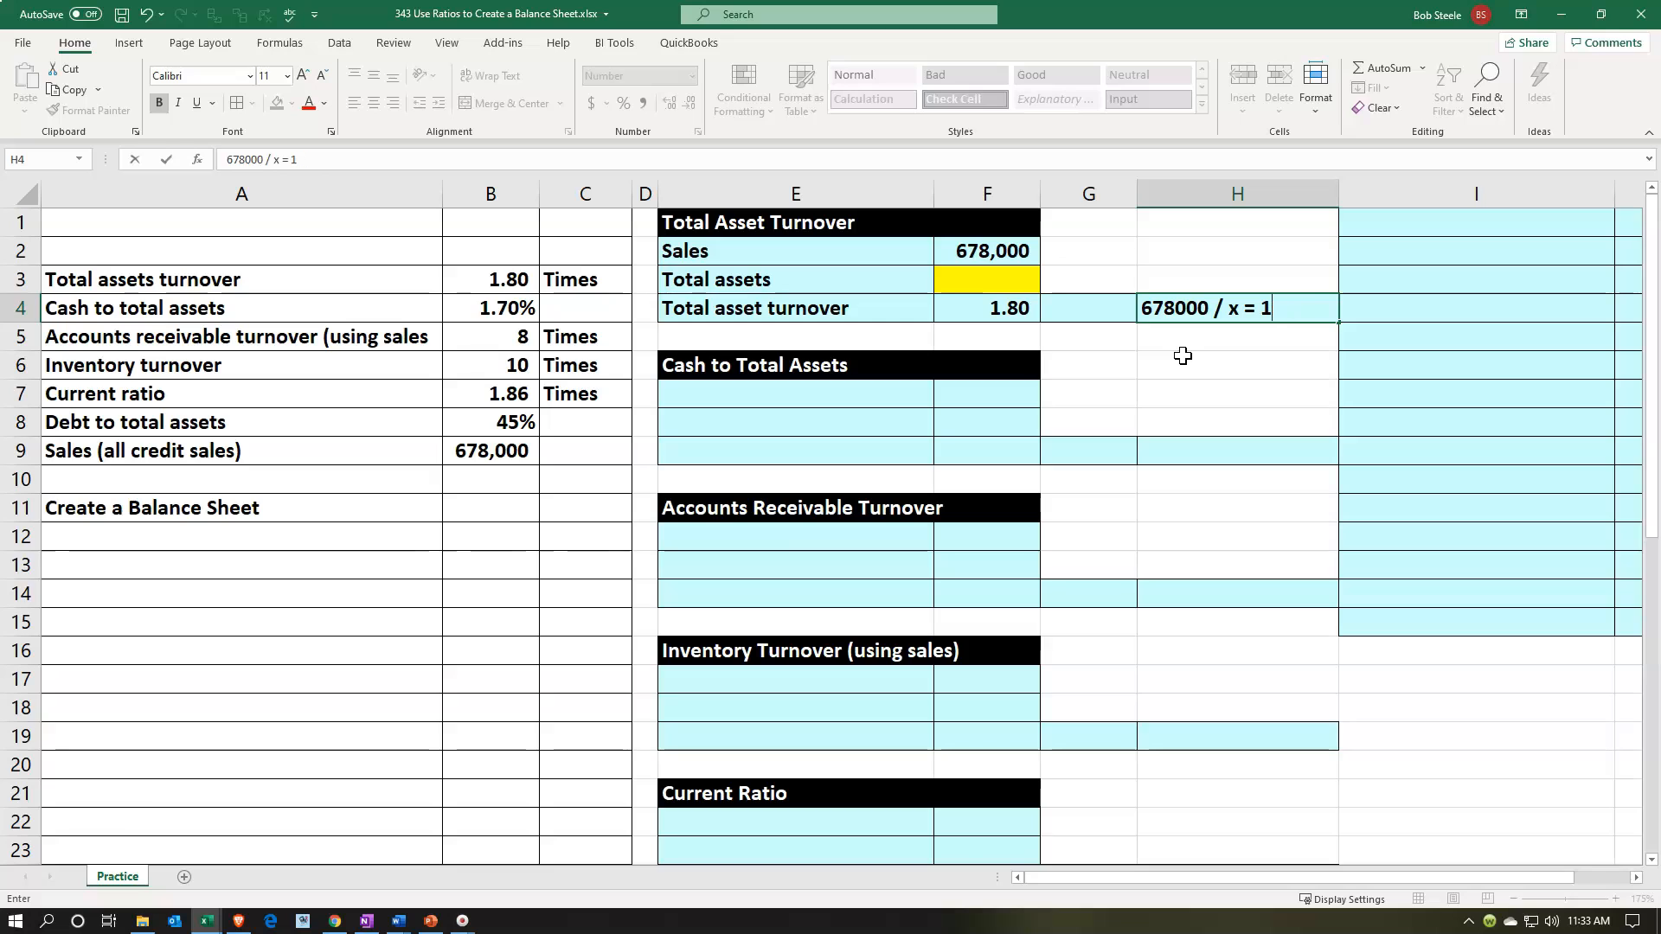
text(.80)
key(Return)
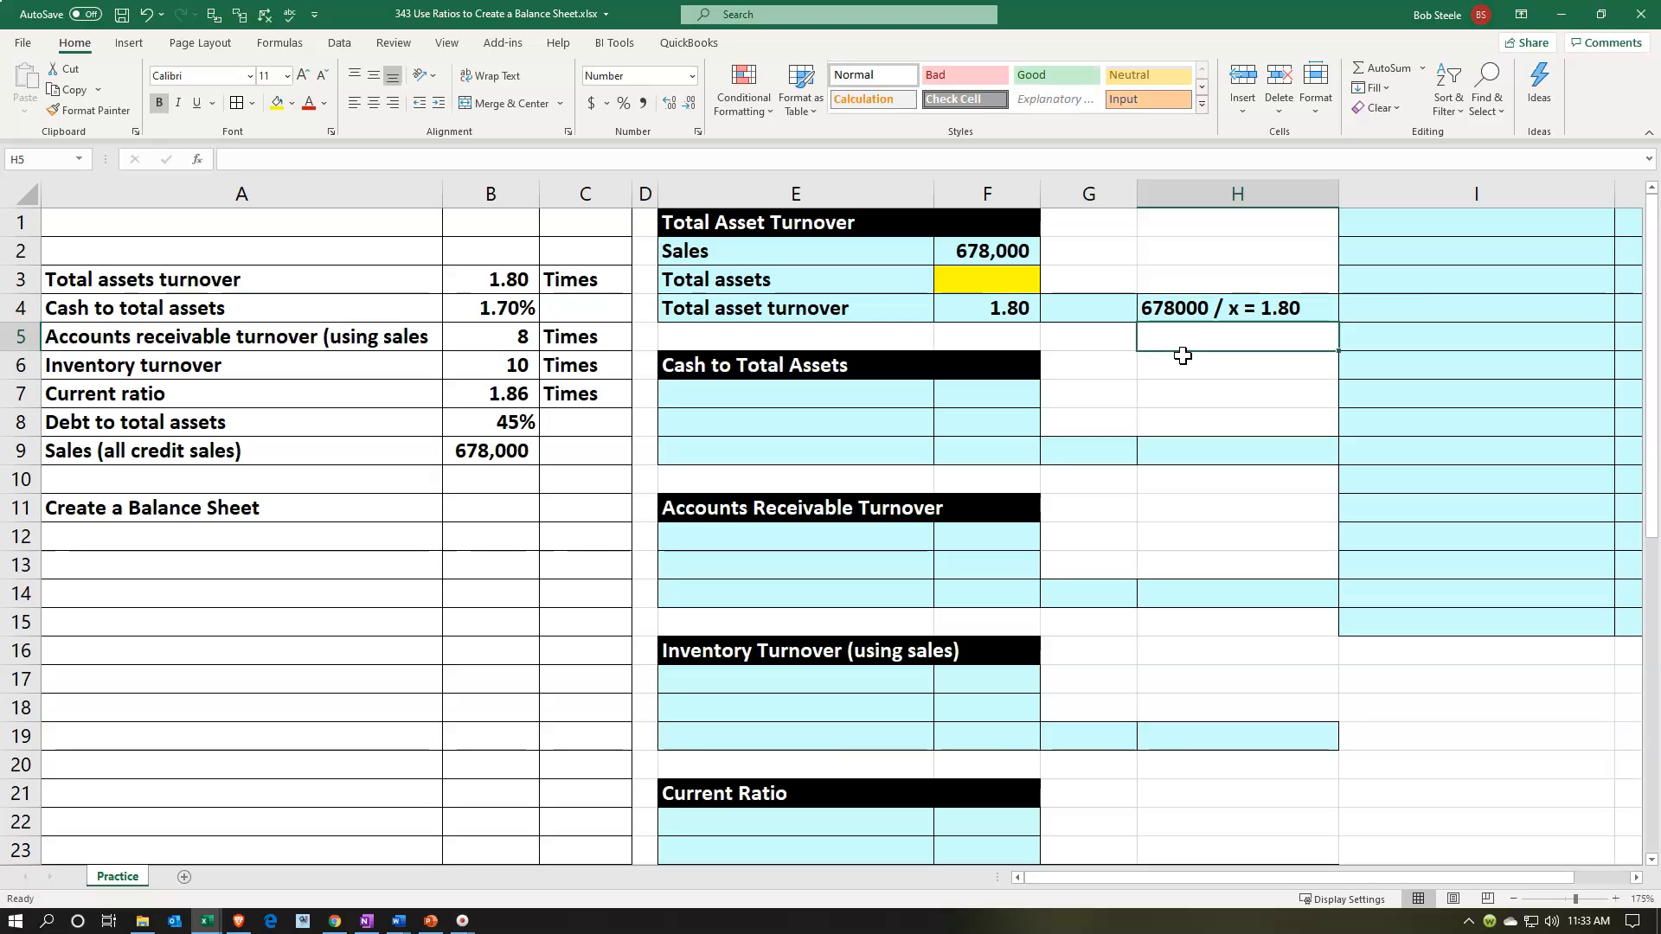
Replace the content of F4 with the formula =F2/F3, dividing sales by total assets.
key(Up)
key(Up)
key(Left)
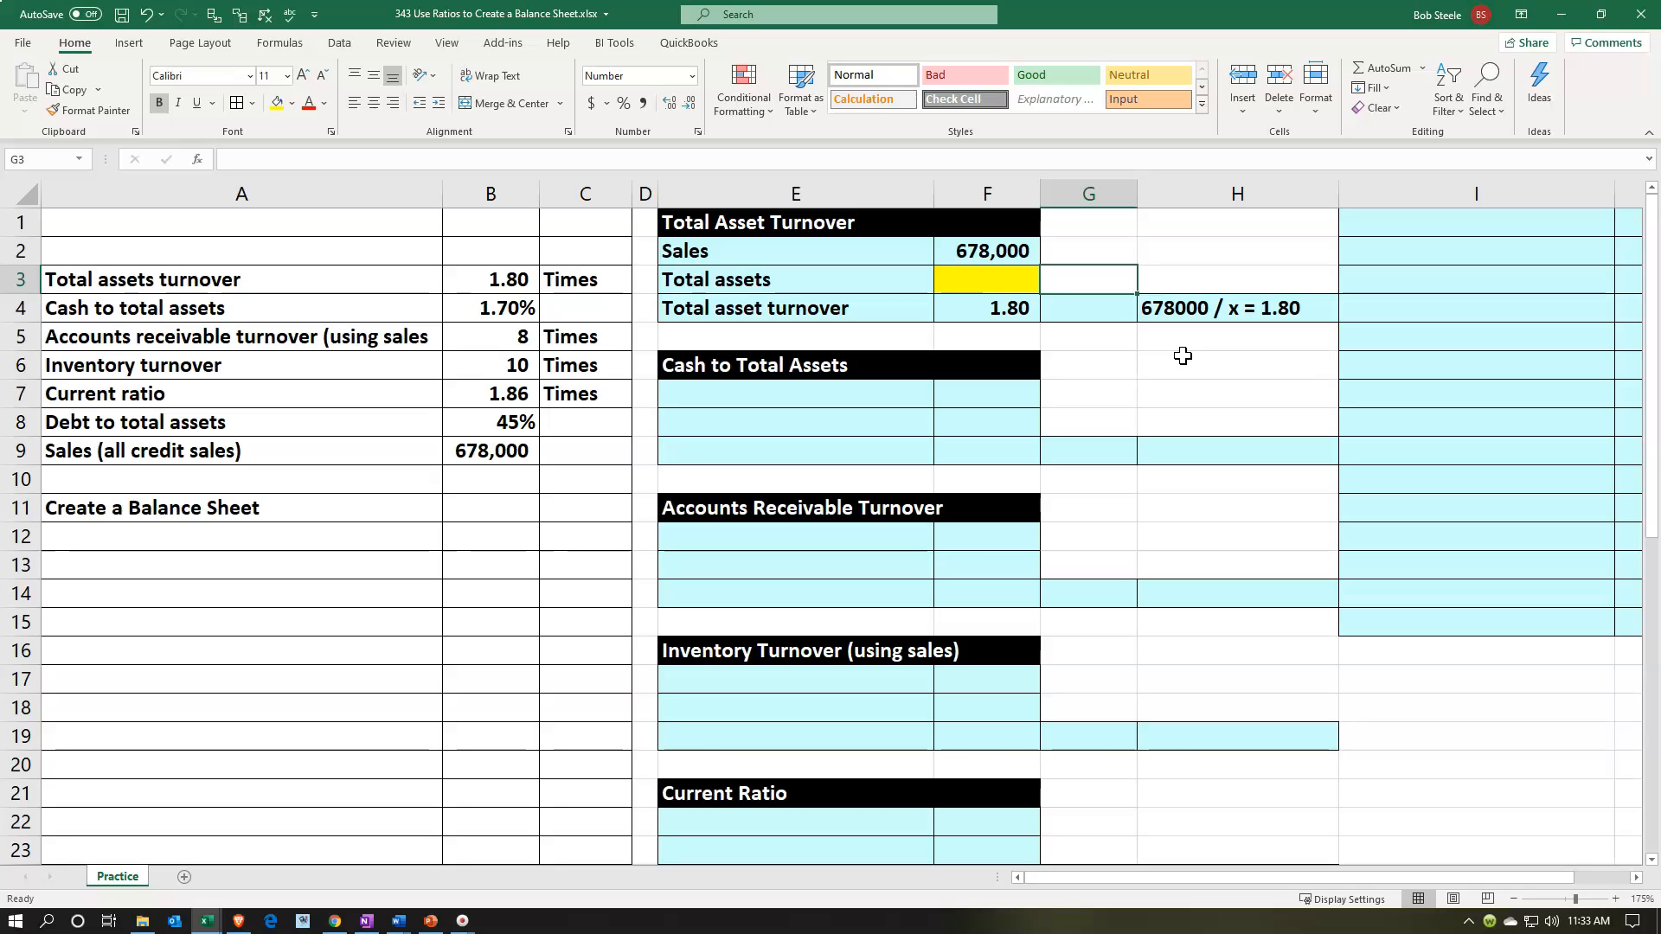
key(Down)
key(Left)
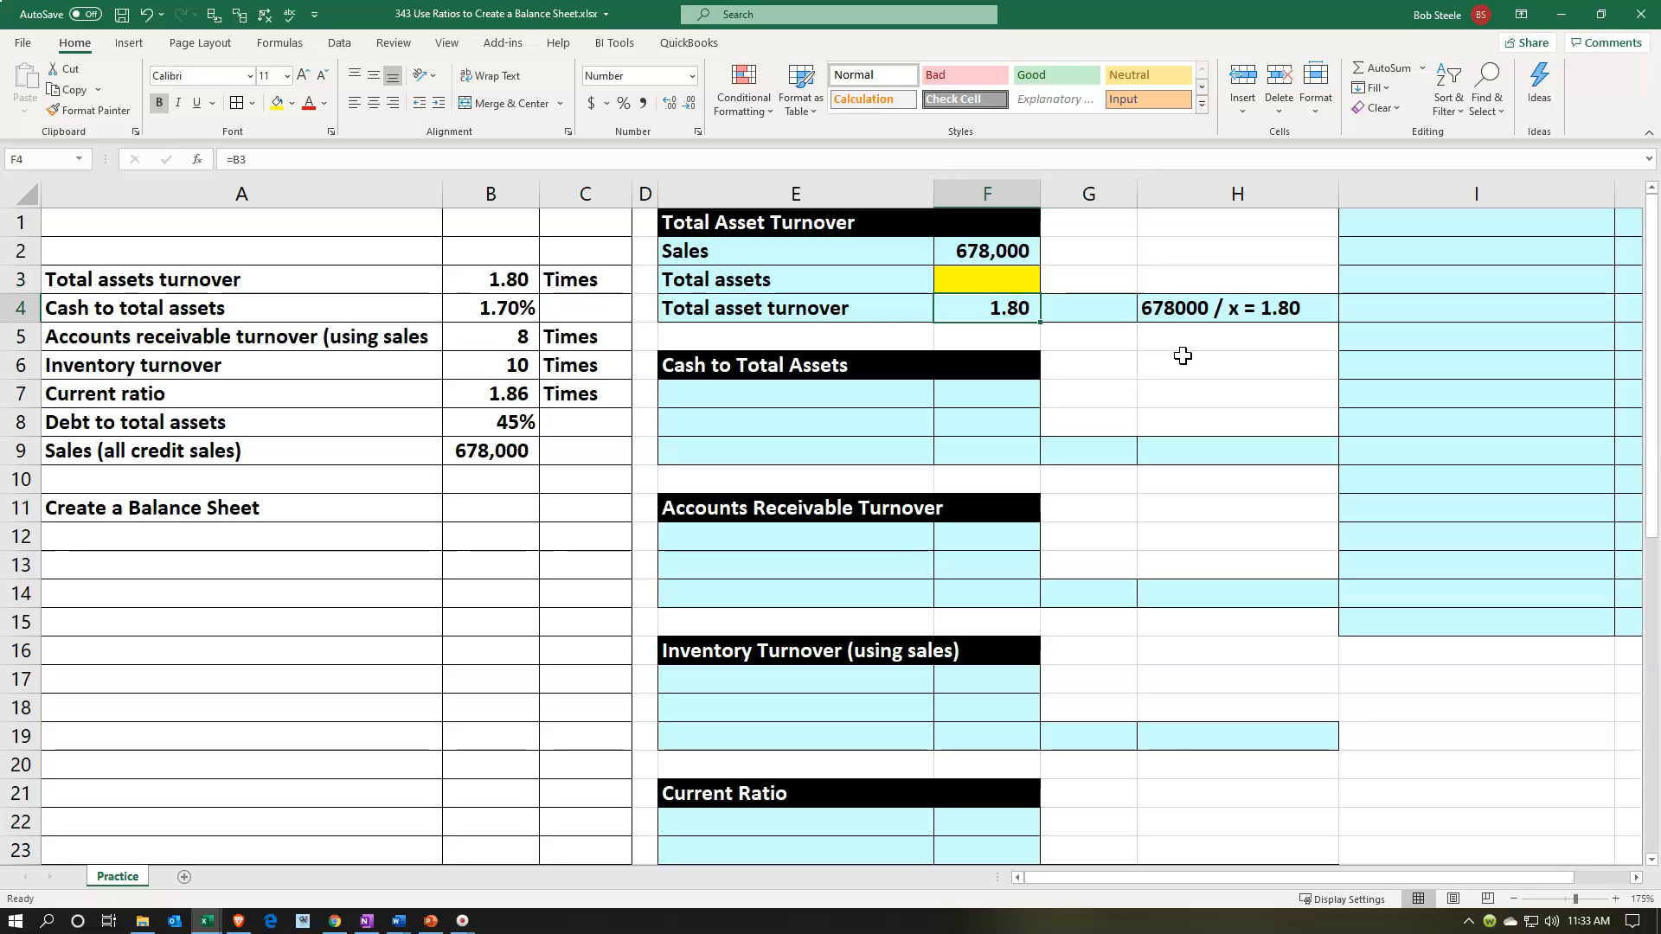
key(BackSpace)
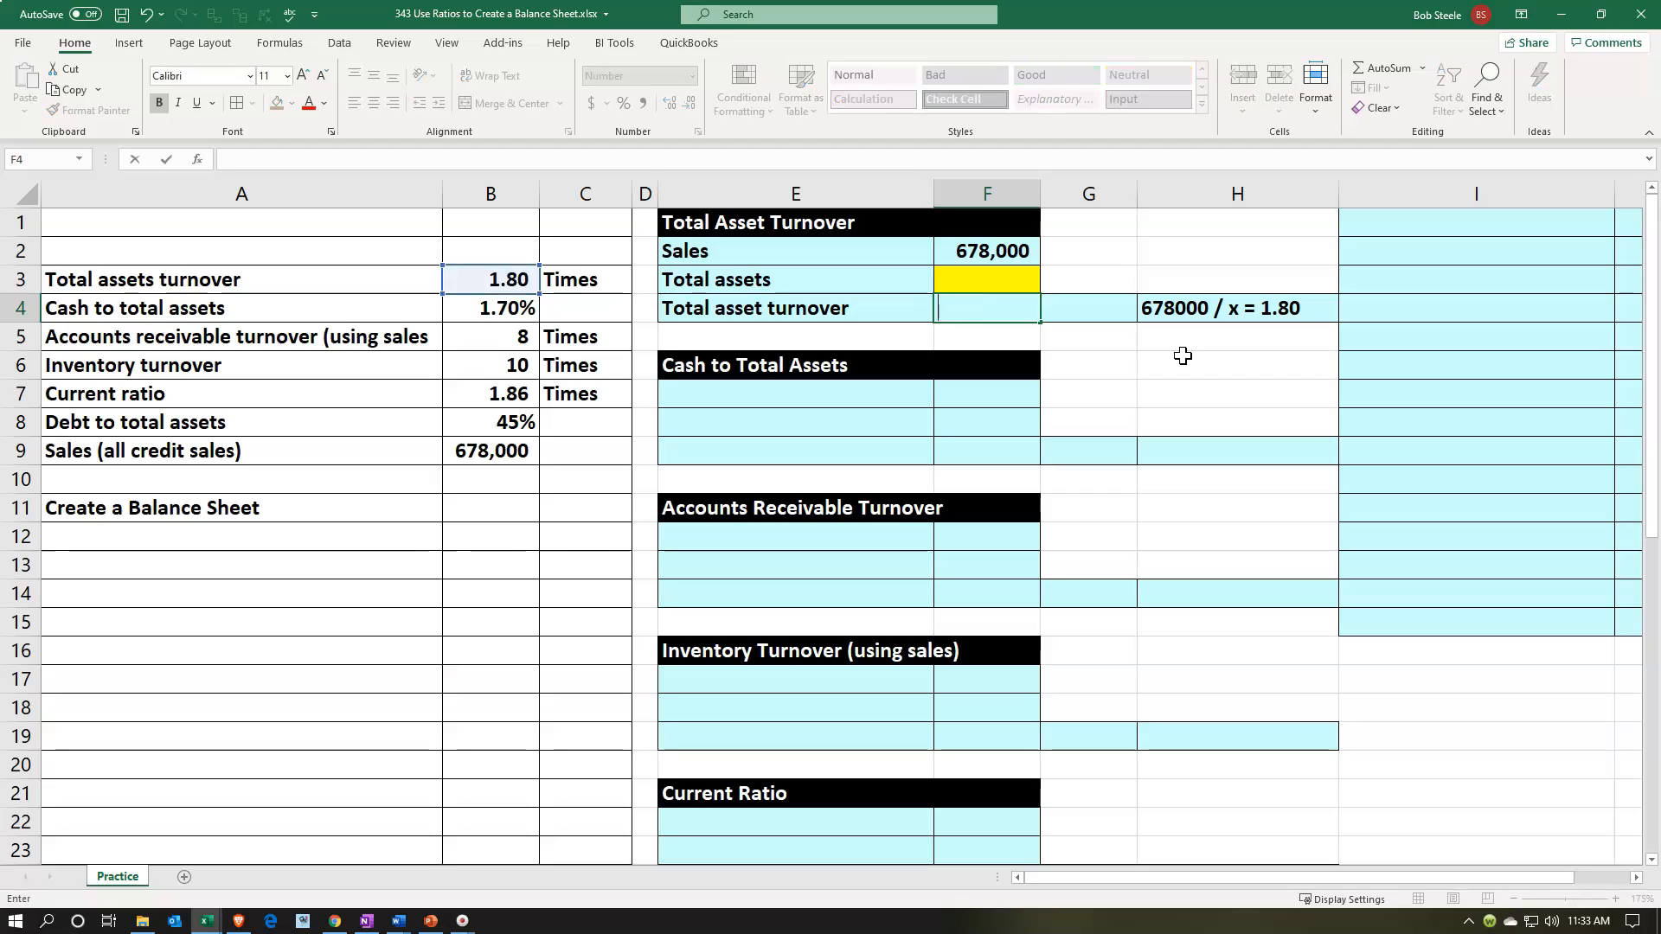
text(=)
key(Up)
key(Up)
text(/)
key(Up)
key(ctrl+Return)
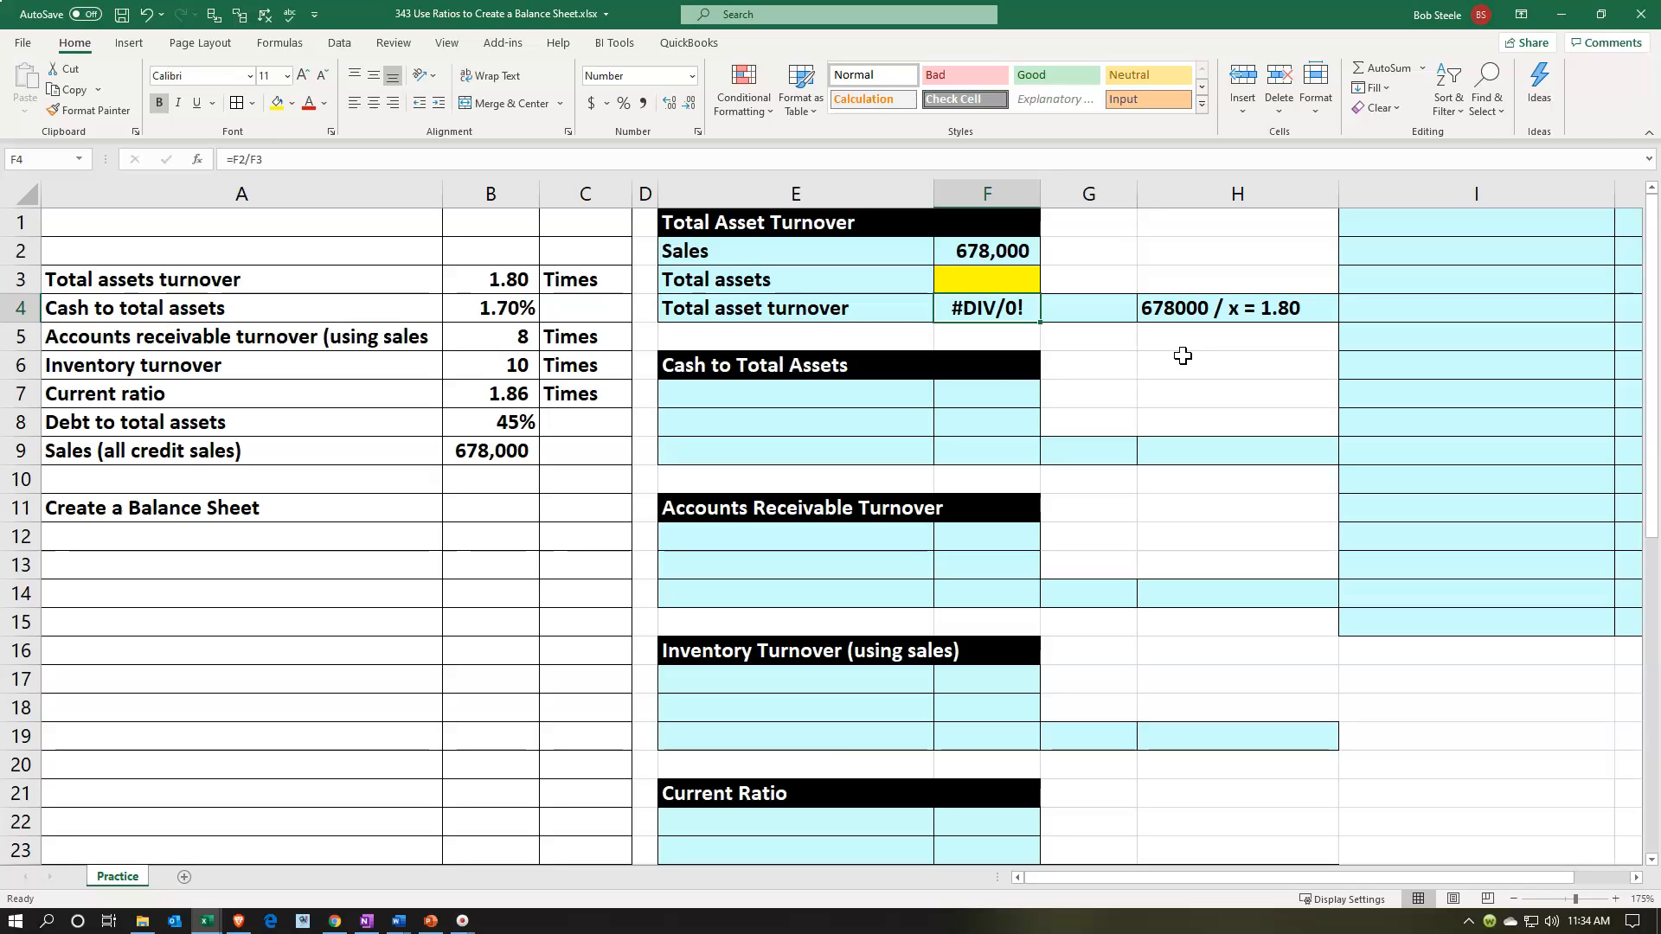
Enter 1000 as a trial amount for Total assets in F3.
key(Up)
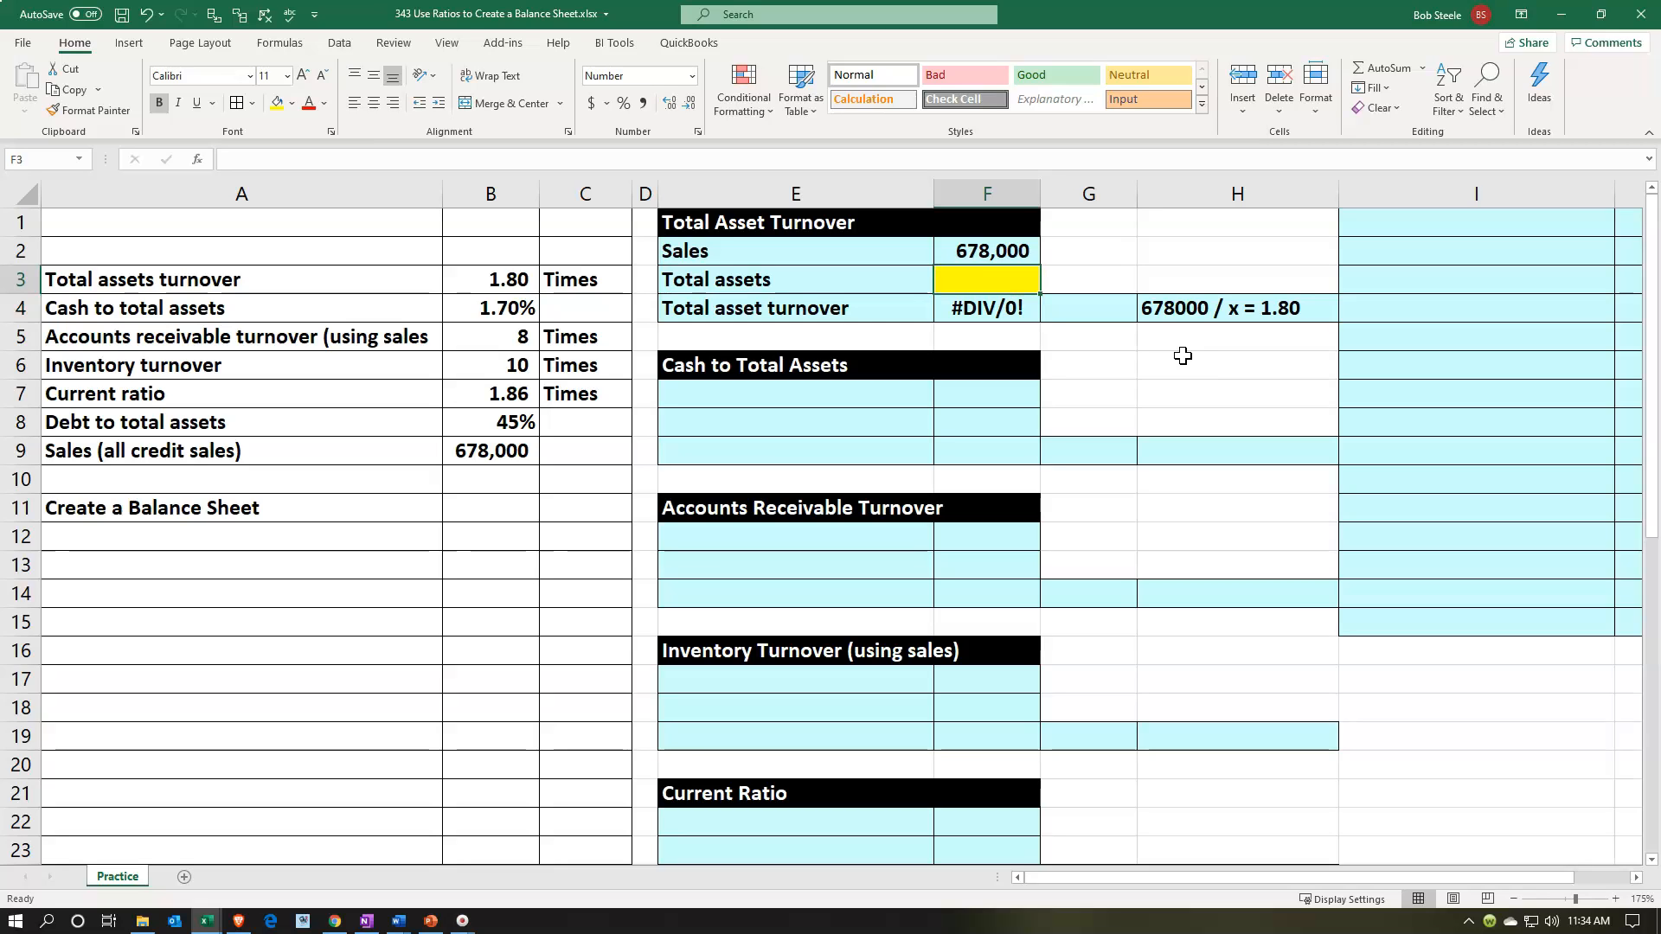
text(1000)
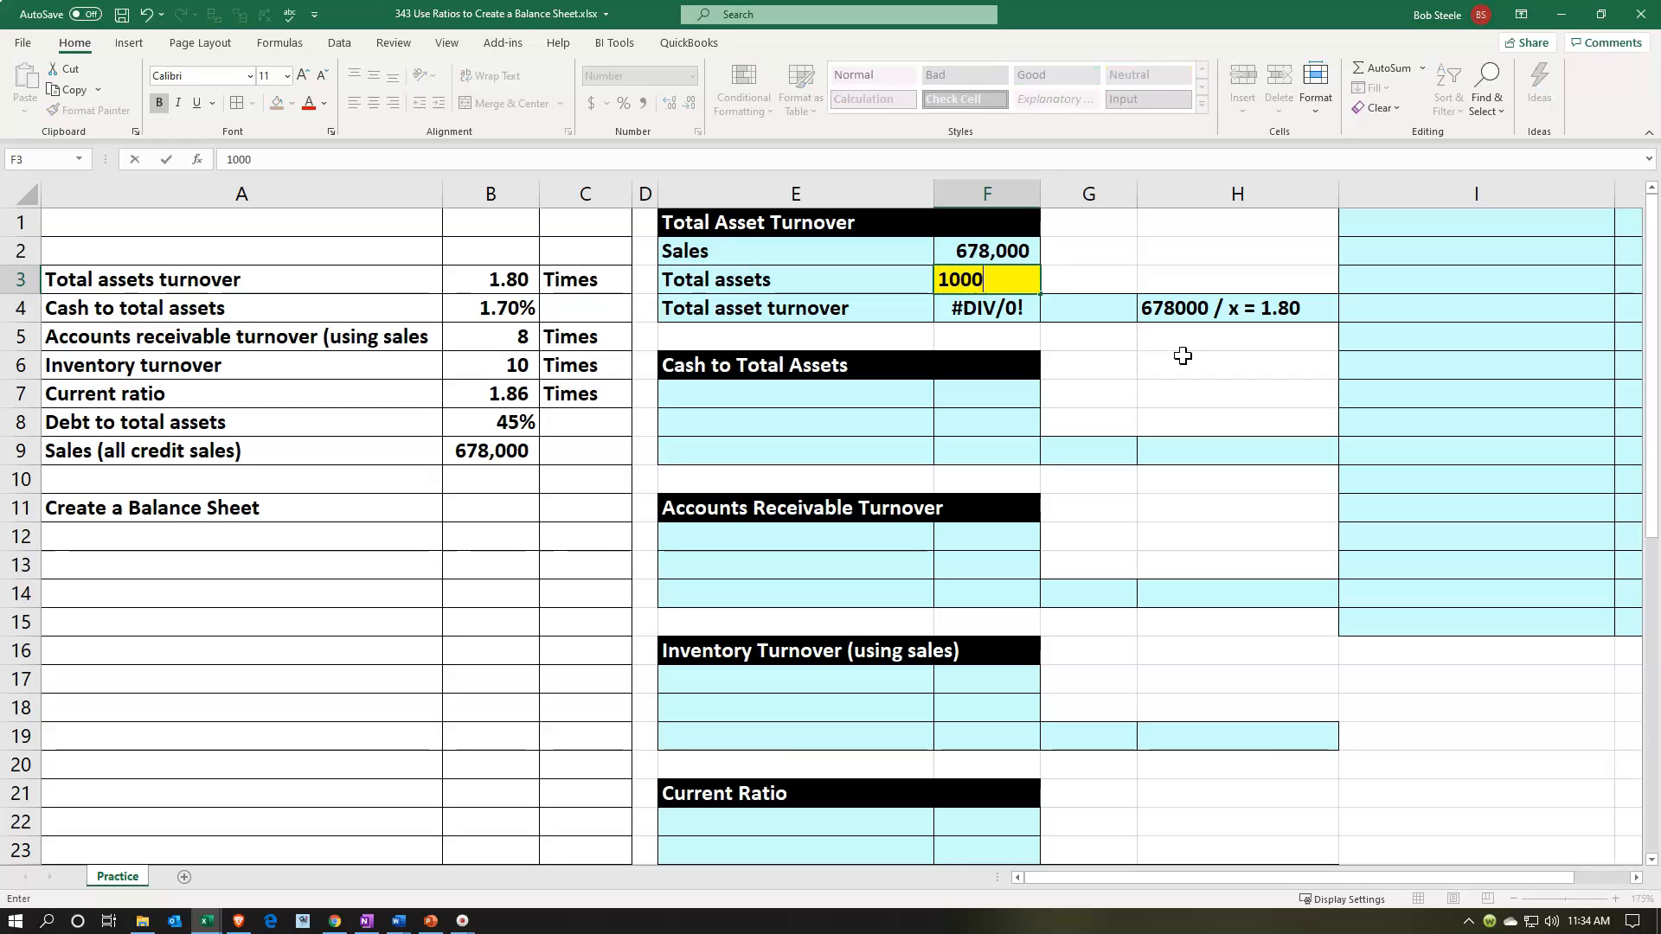
key(Return)
key(Right)
key(Up)
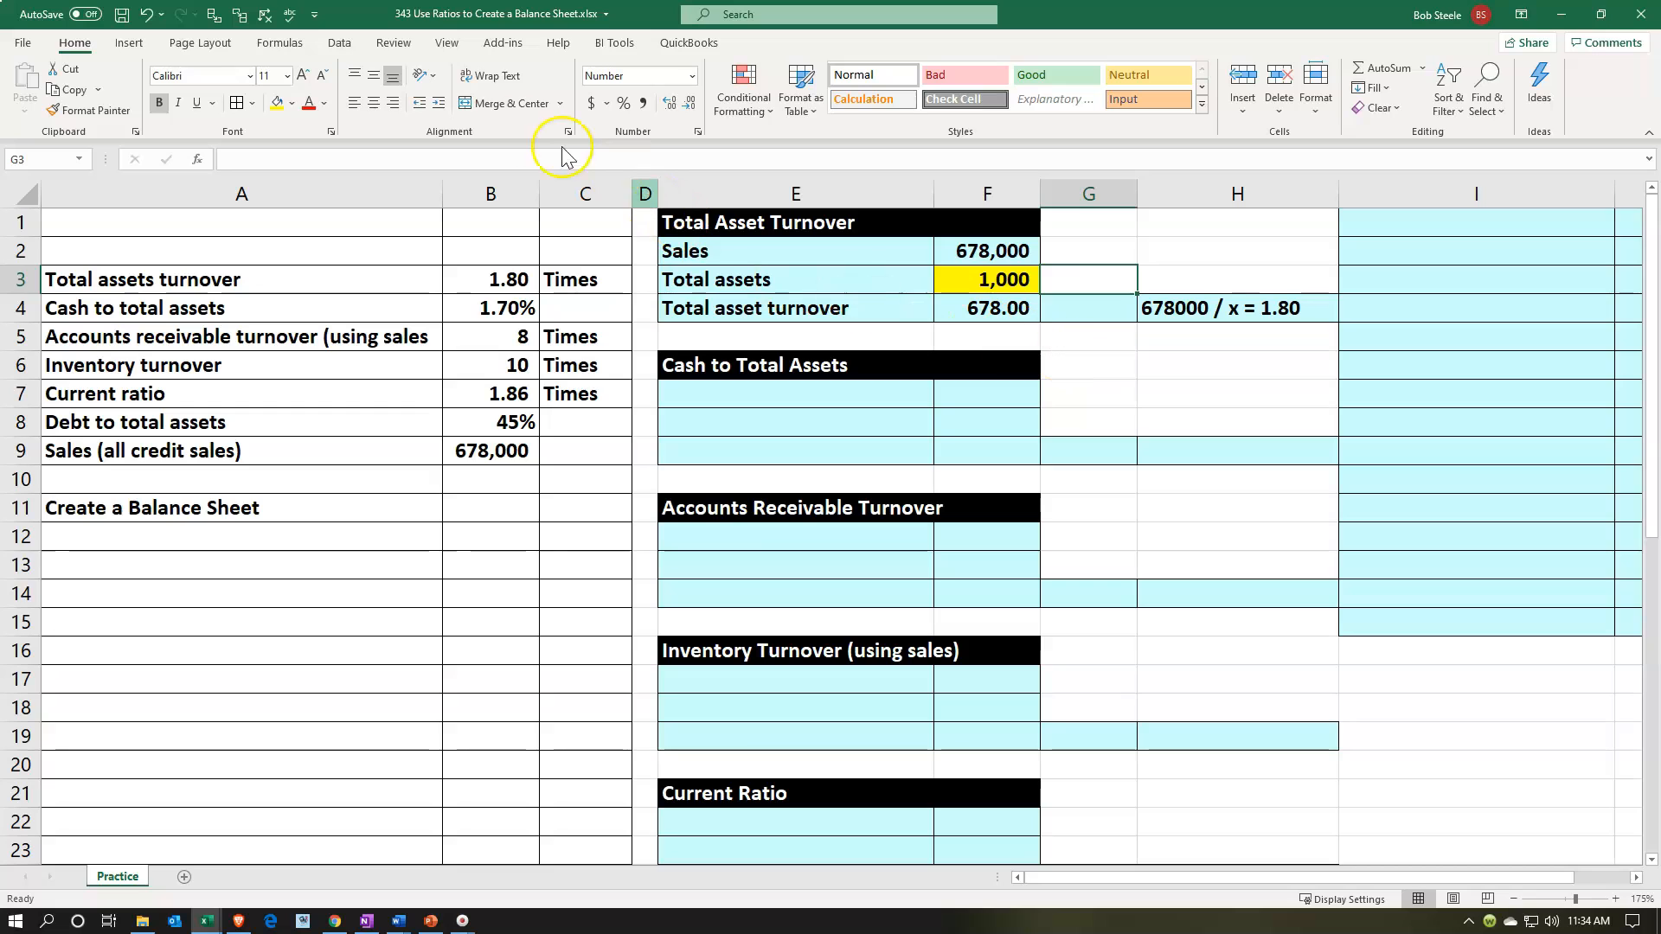
Run Goal Seek to set the turnover formula in F4 to 1.8 by changing Total assets in F3, and keep the solution.
click(348, 45)
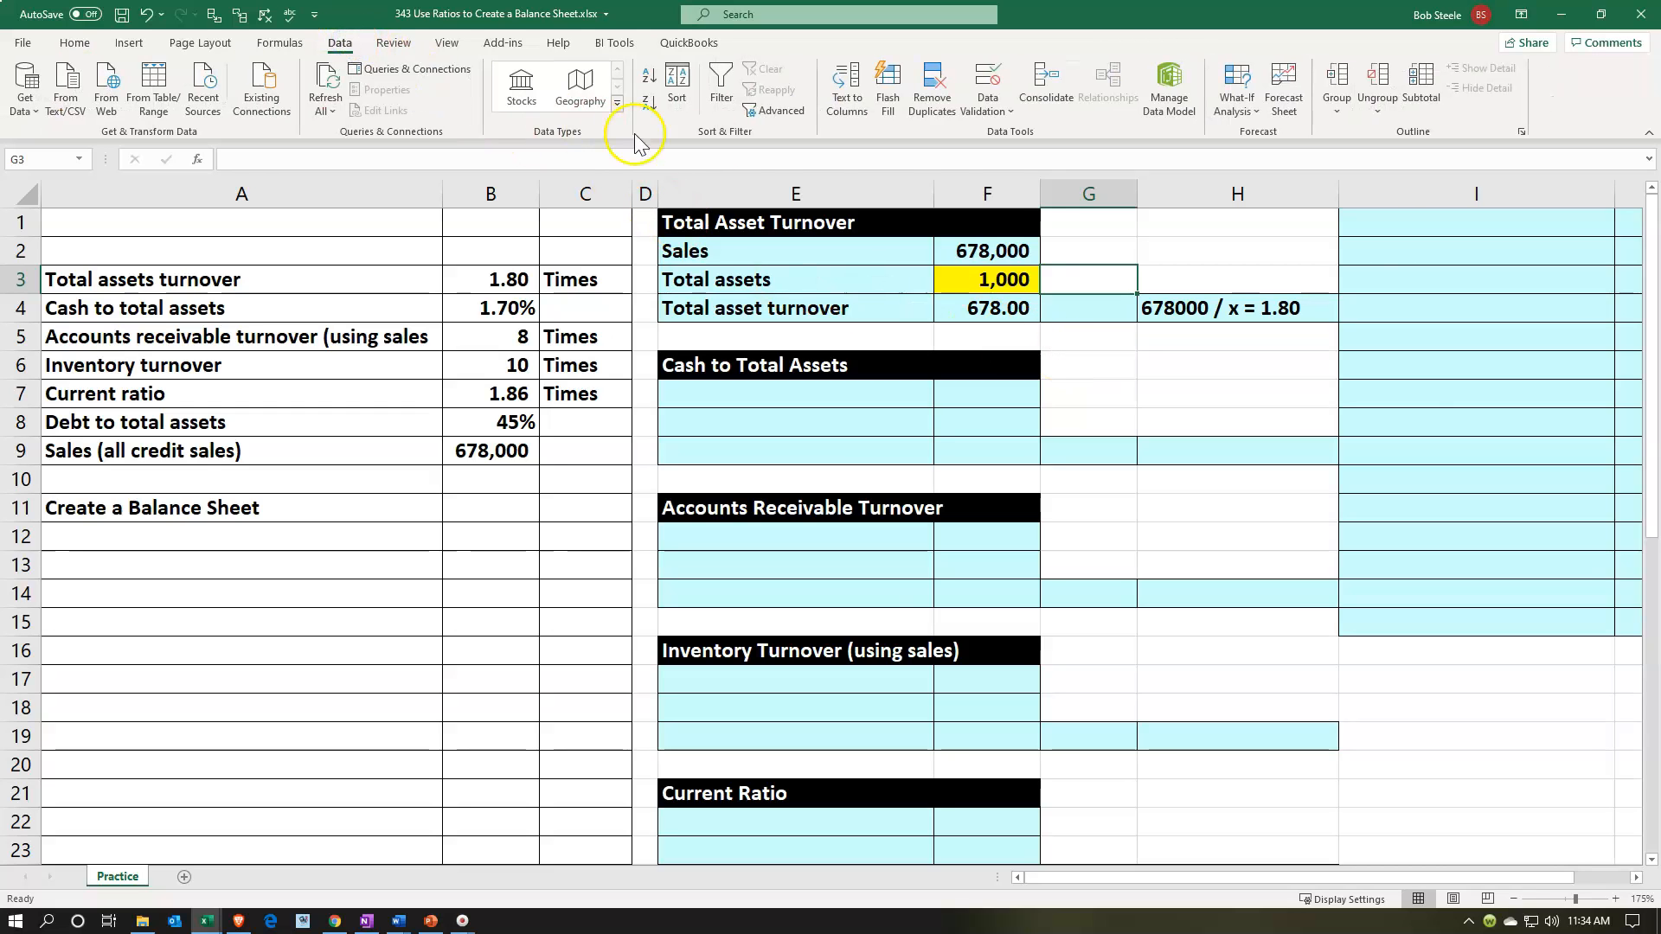
click(1232, 111)
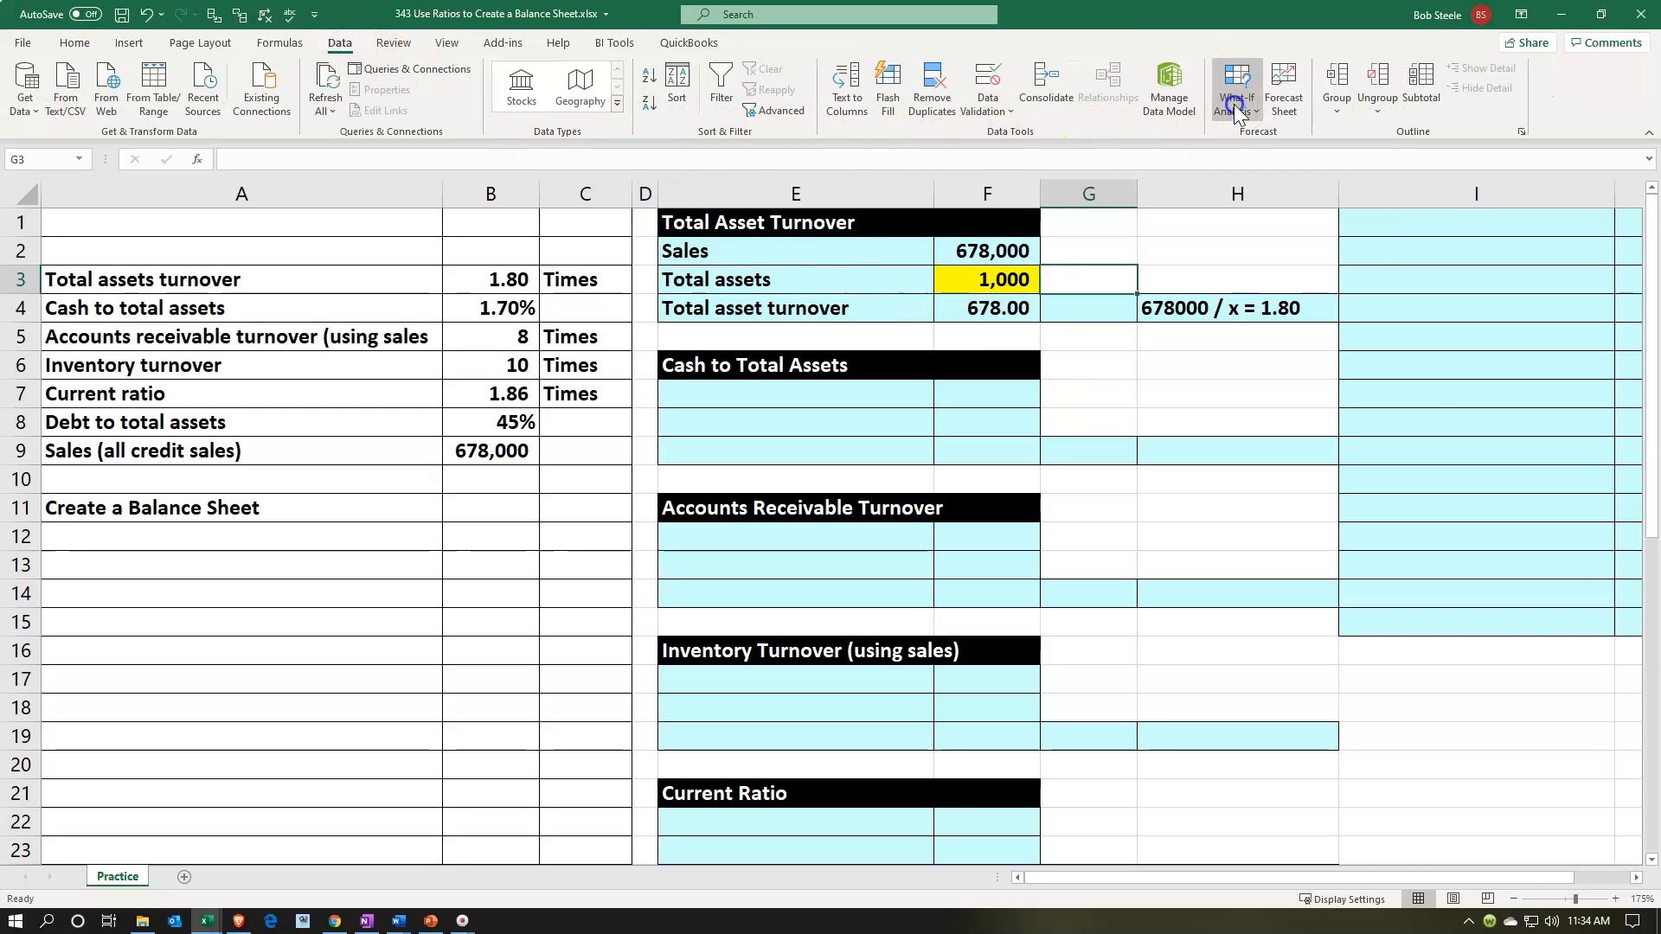
click(1251, 159)
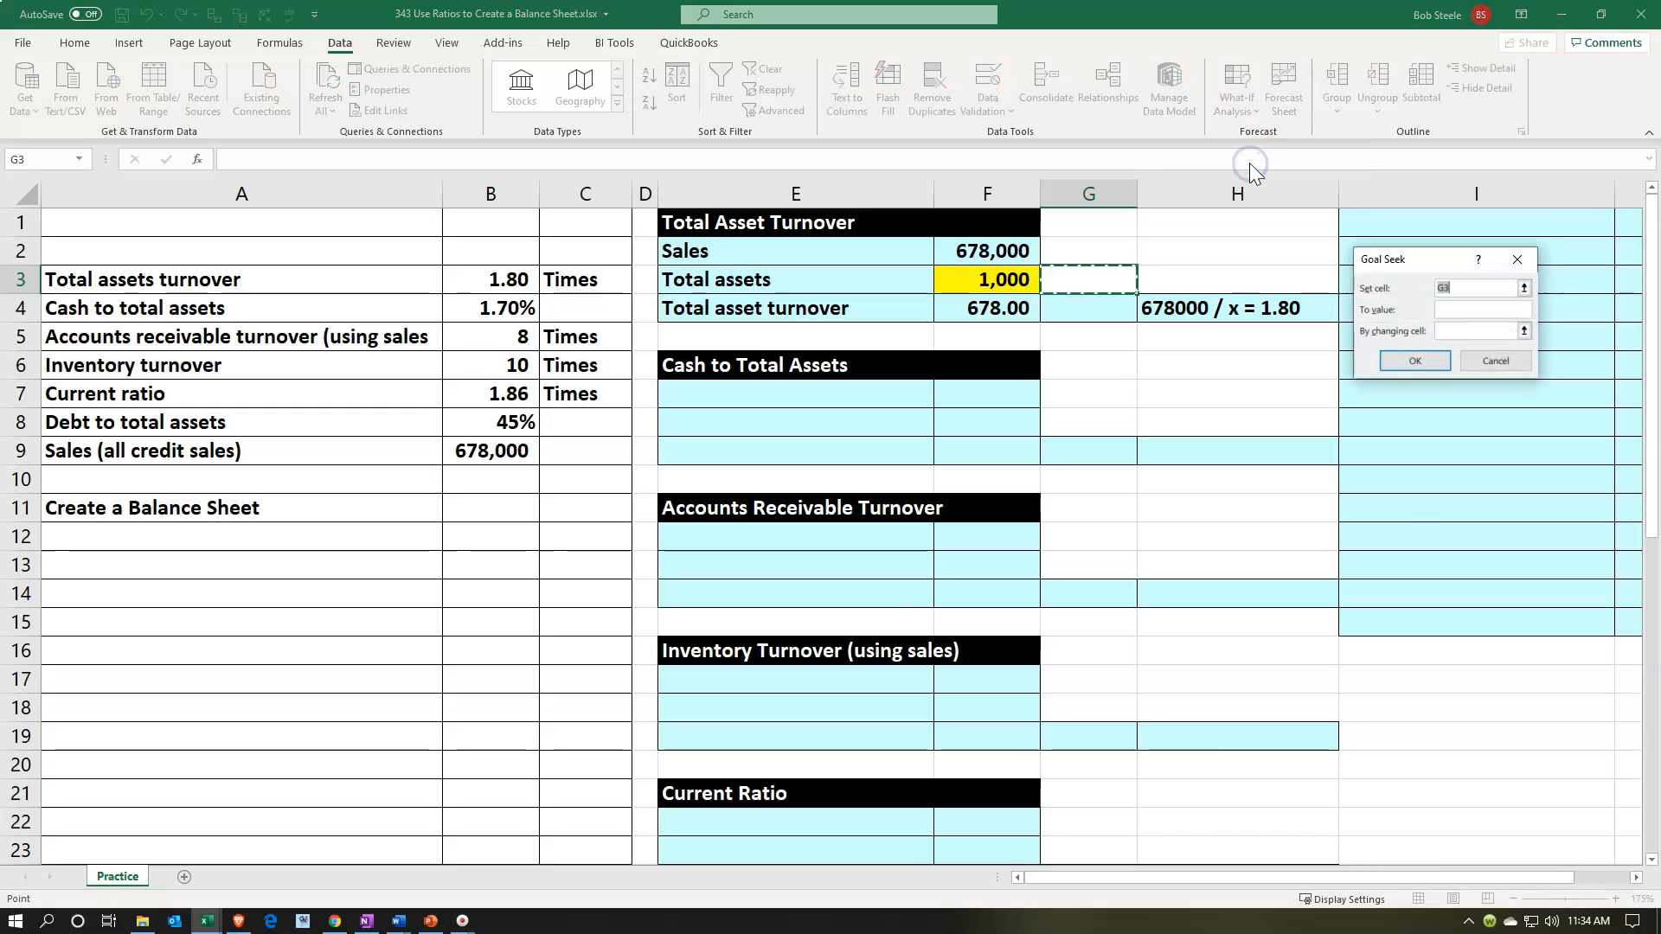
drag(1409, 265, 1131, 359)
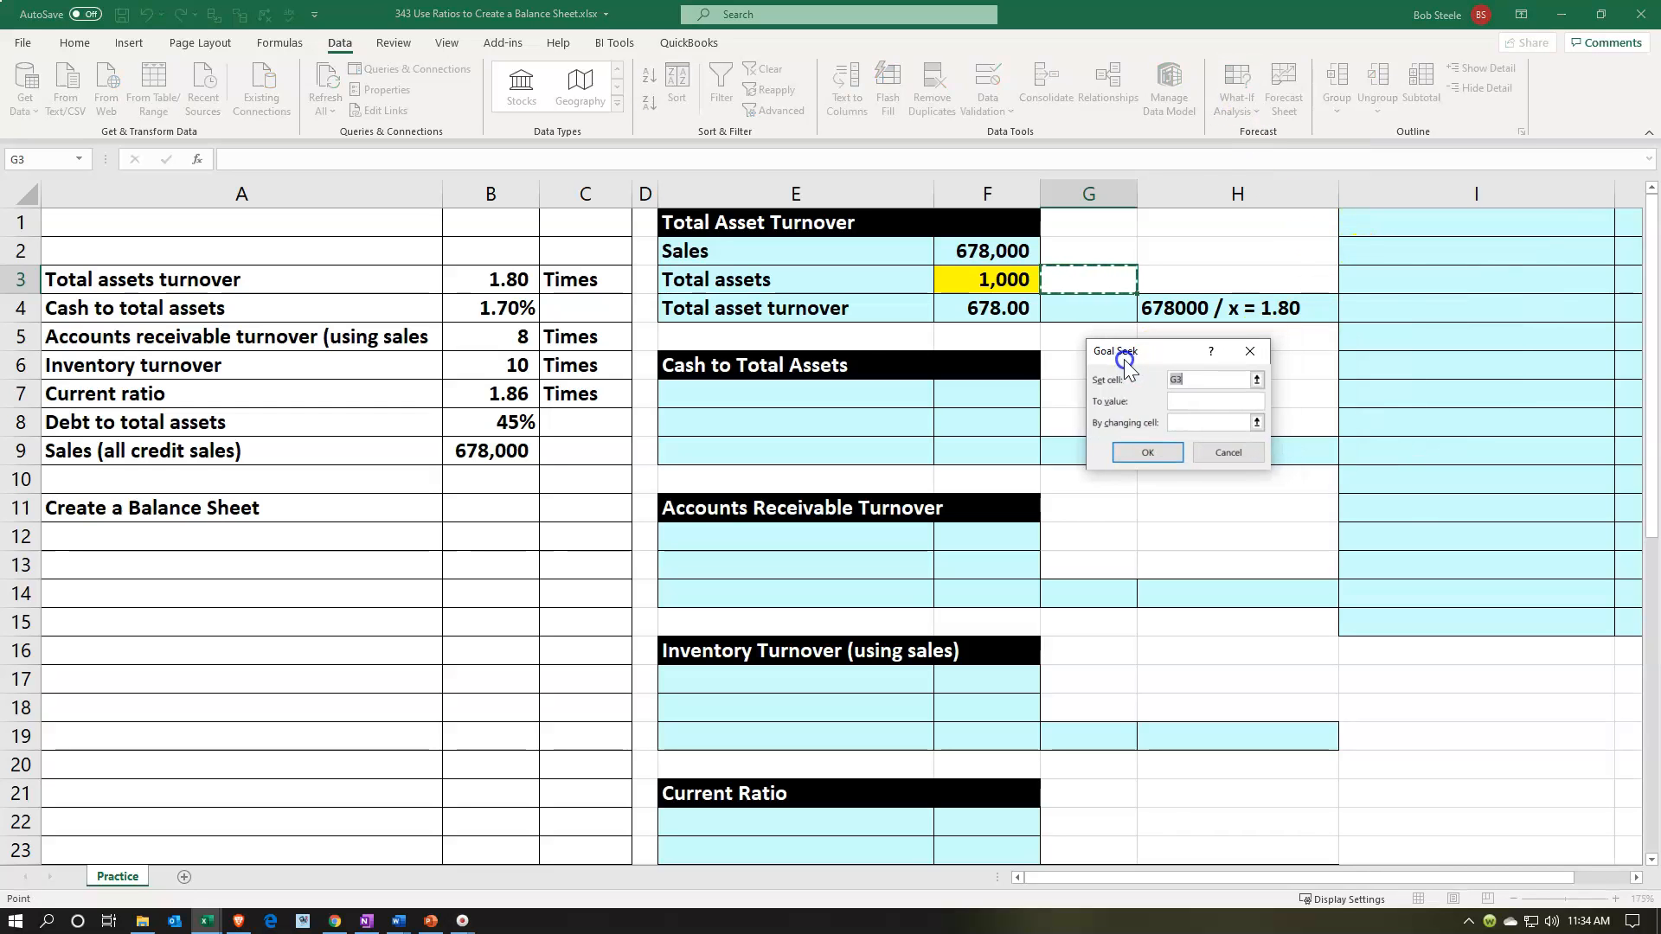
click(995, 309)
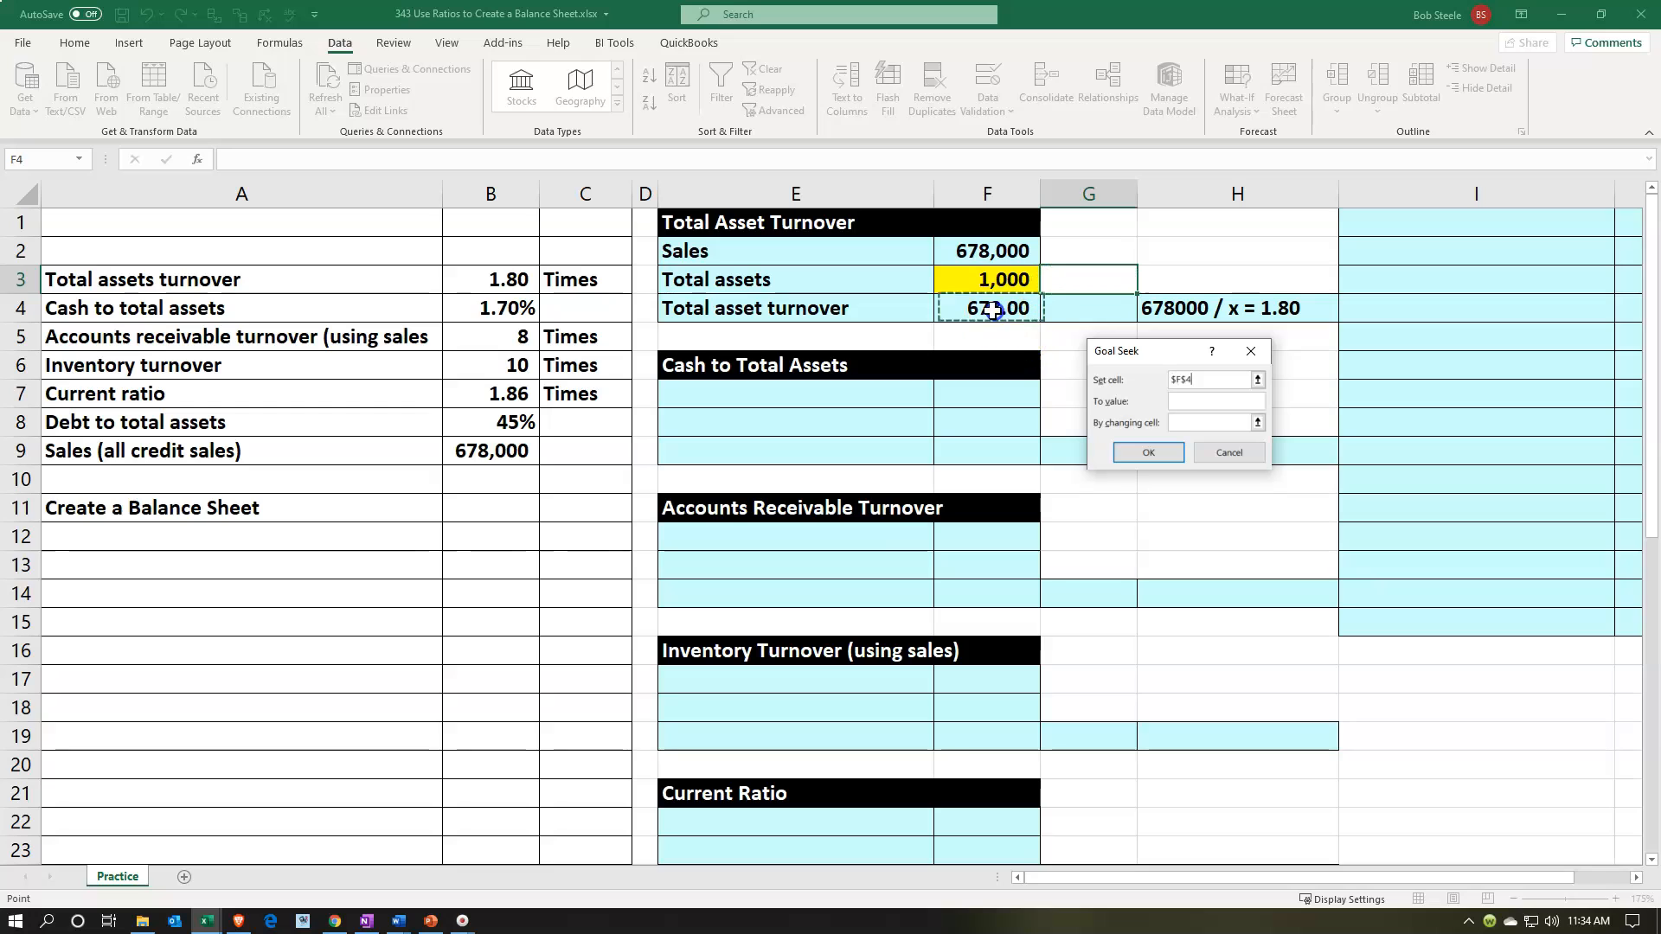
click(1185, 398)
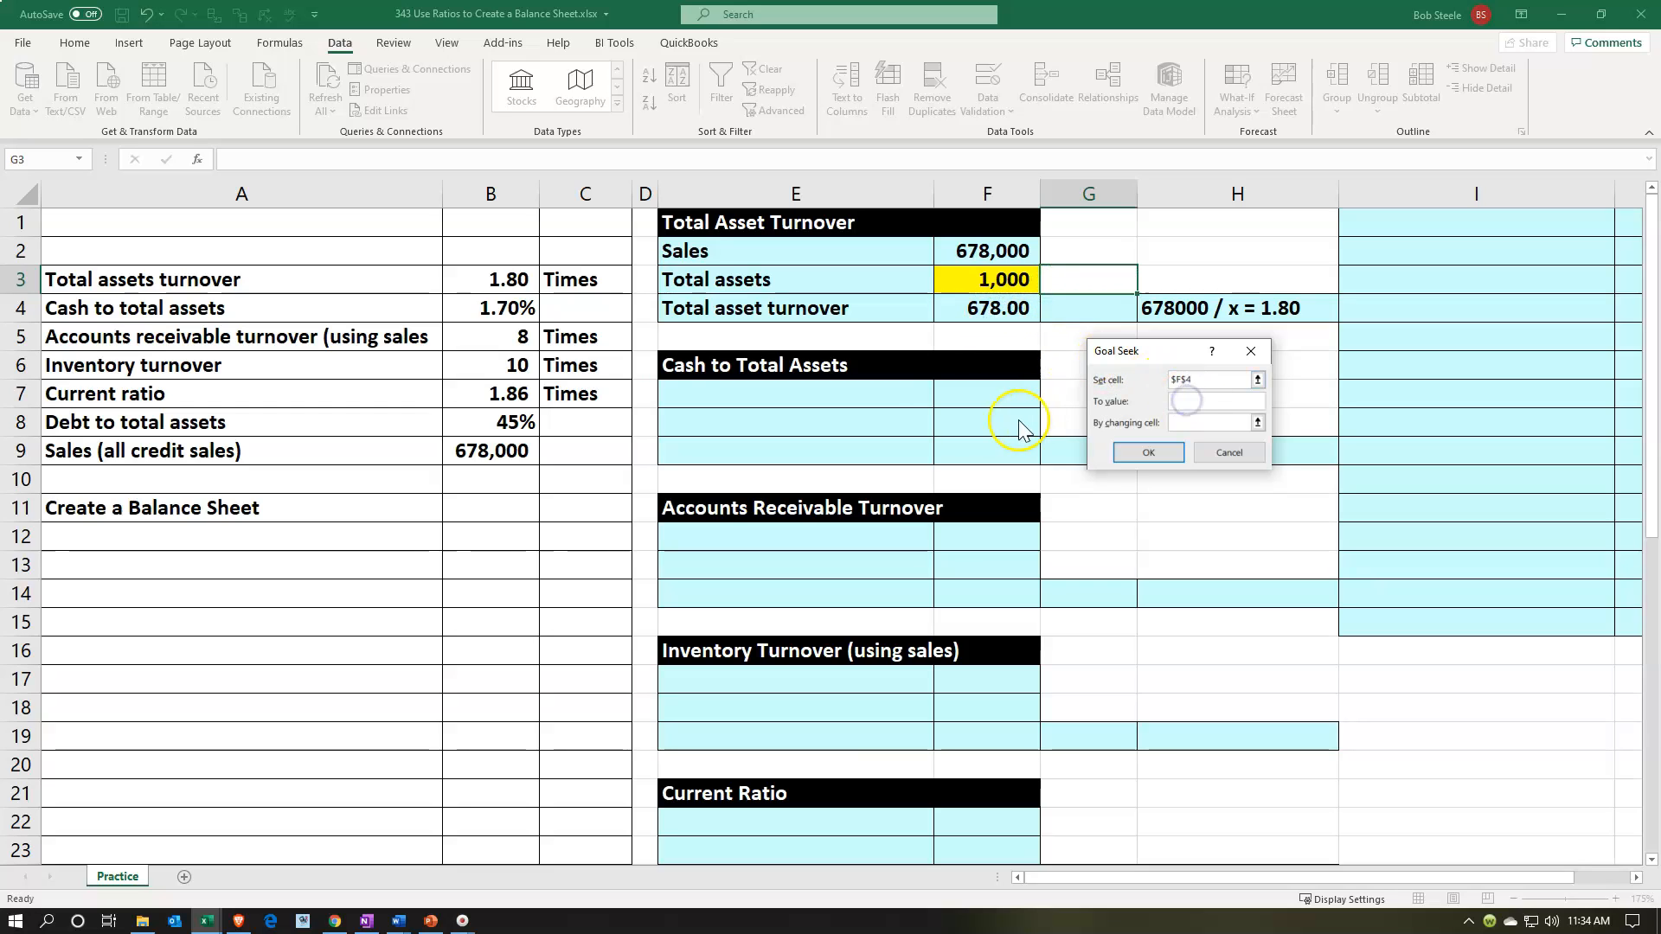
text(1.8)
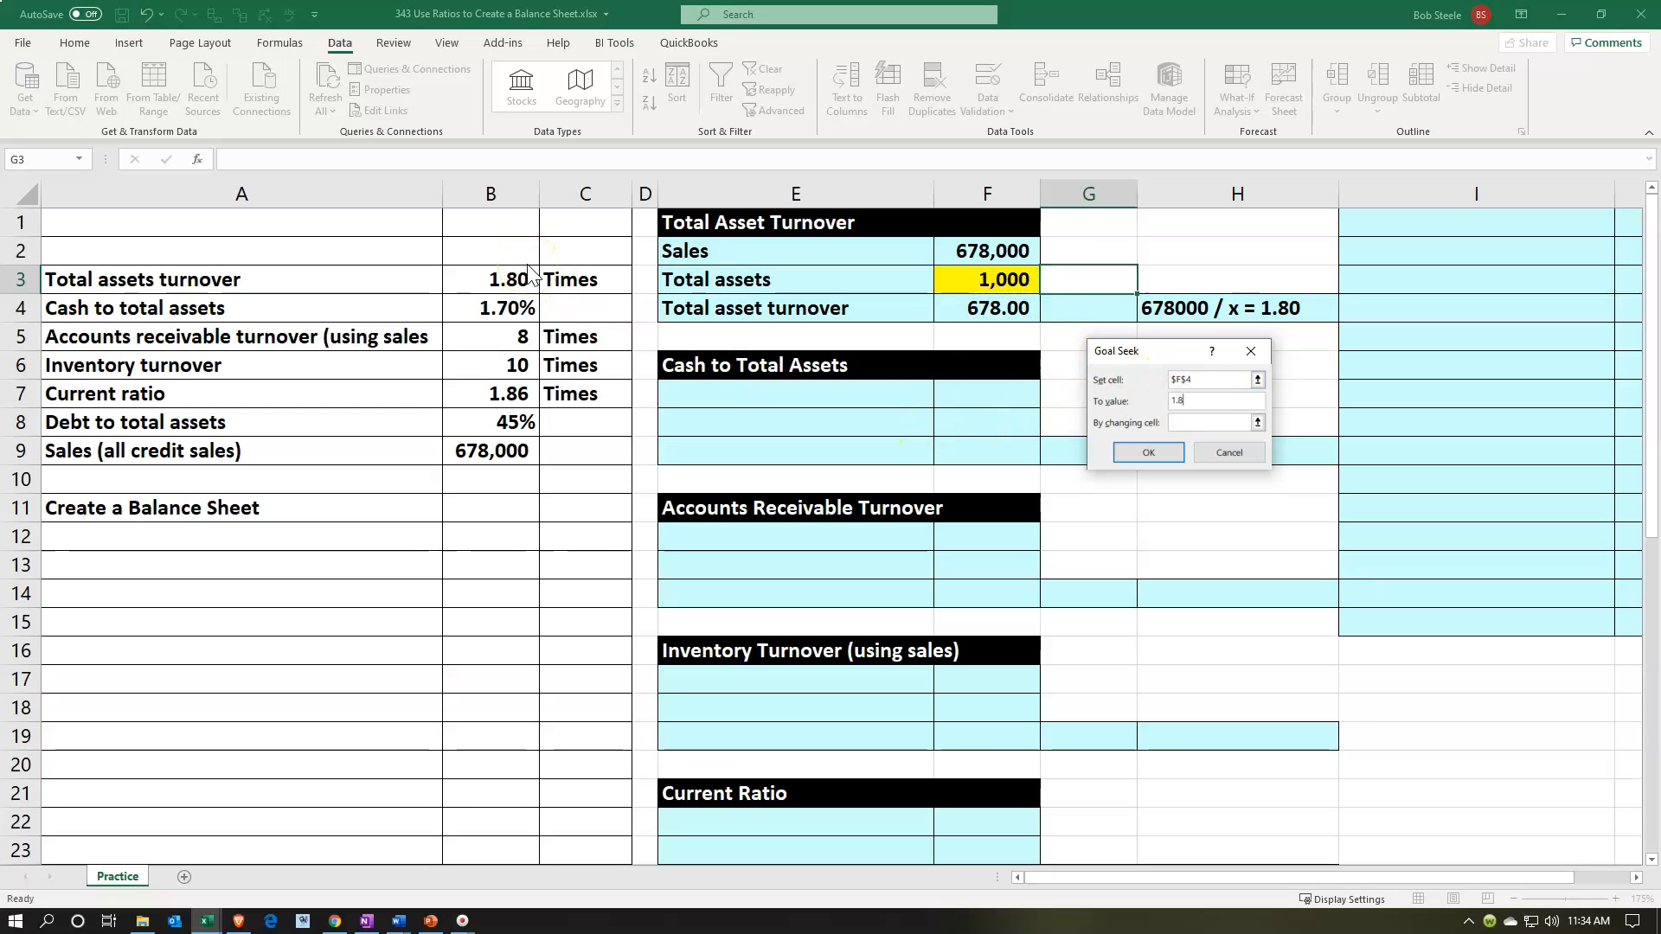
click(1199, 422)
click(1013, 288)
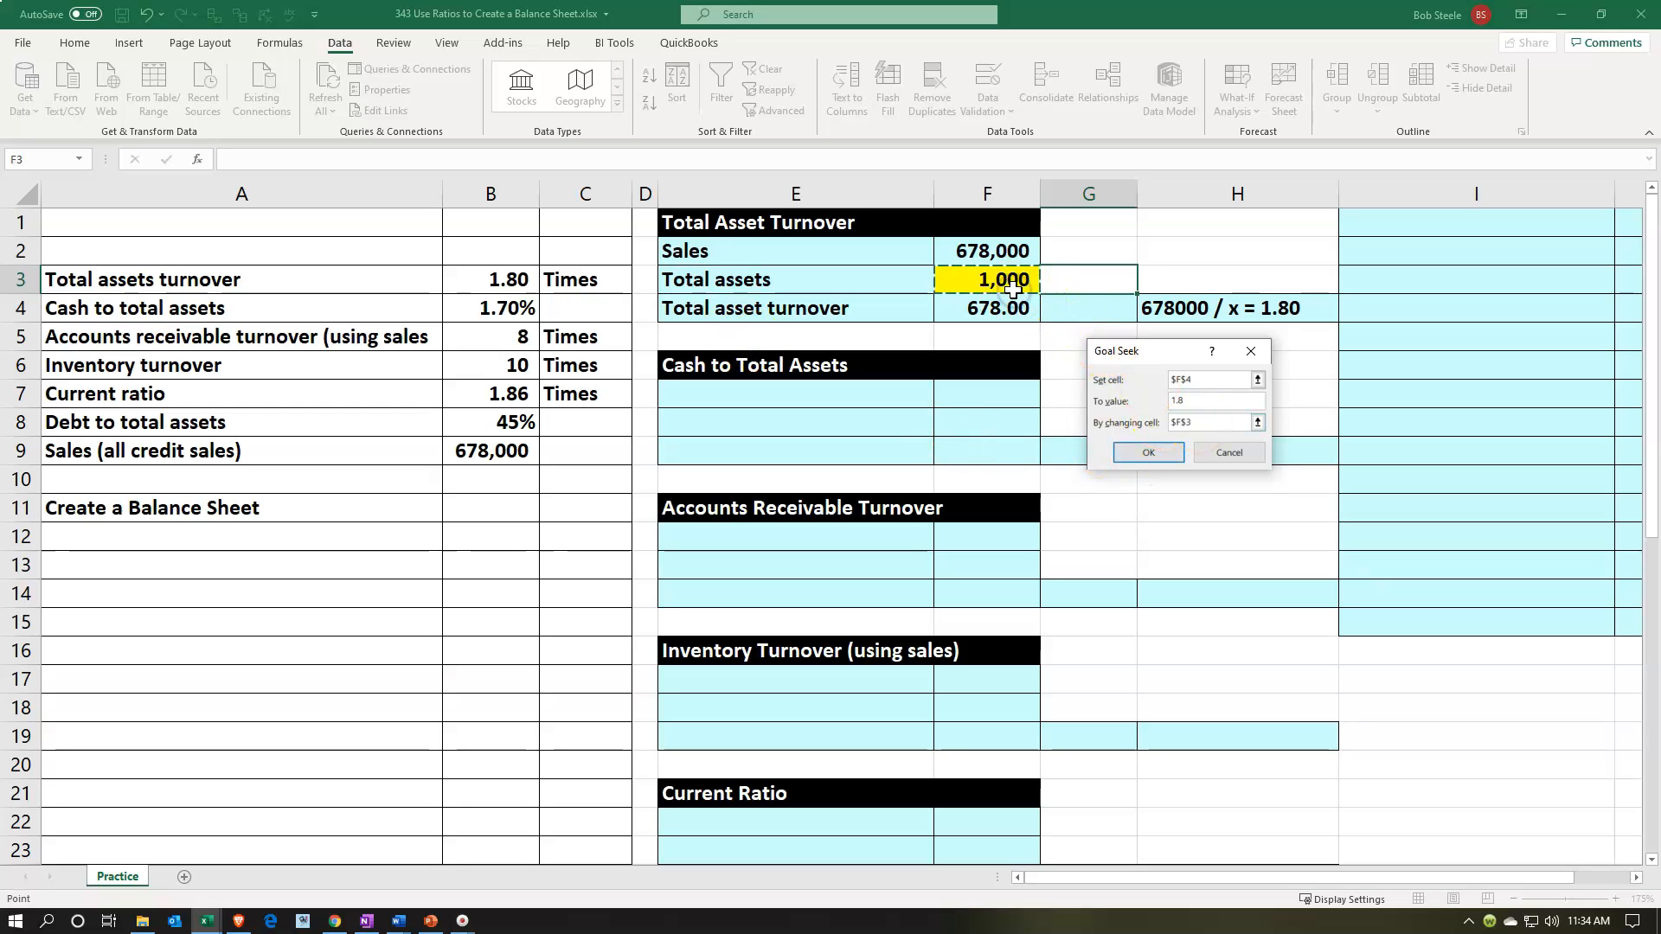
click(1140, 452)
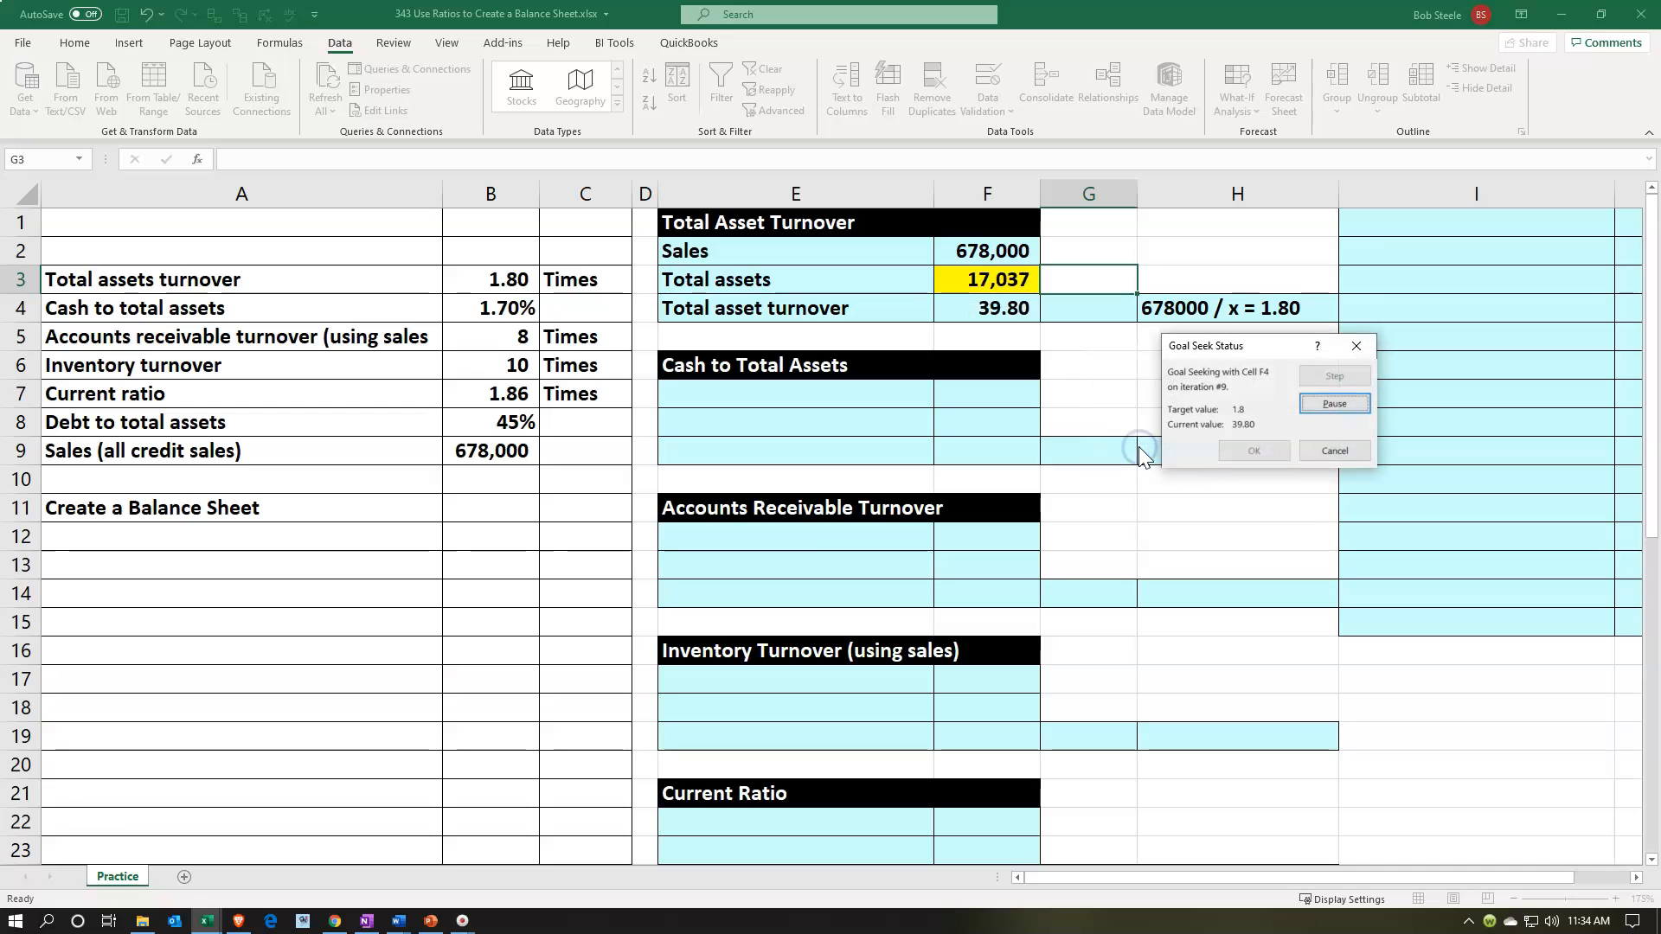
click(1251, 450)
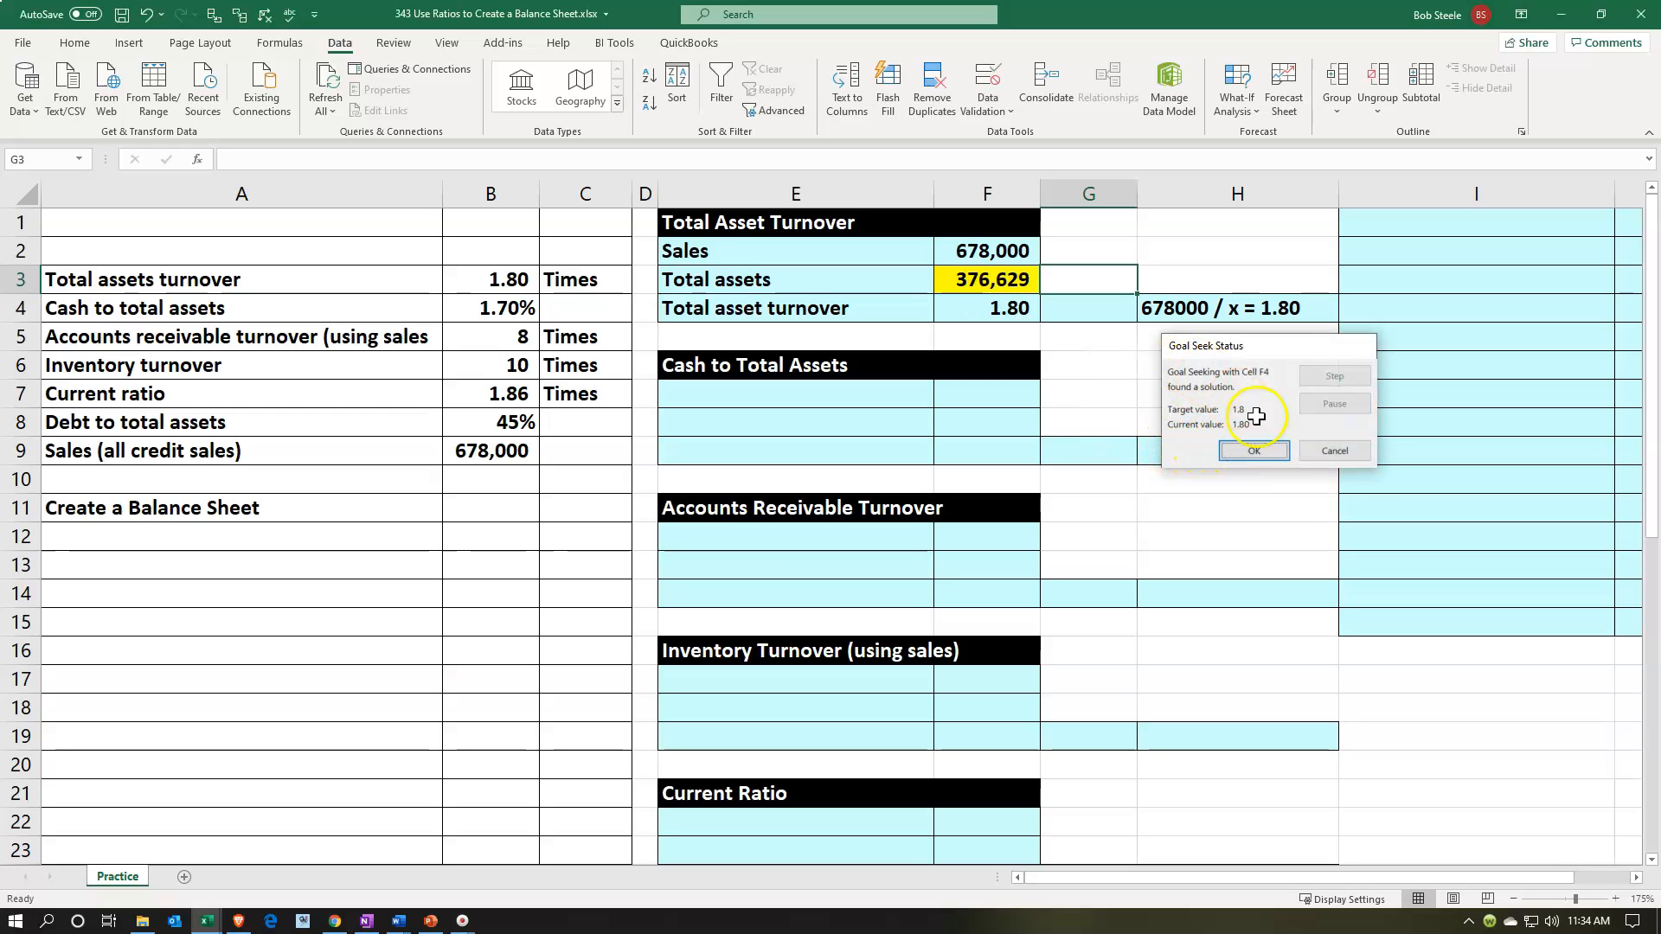
click(1253, 450)
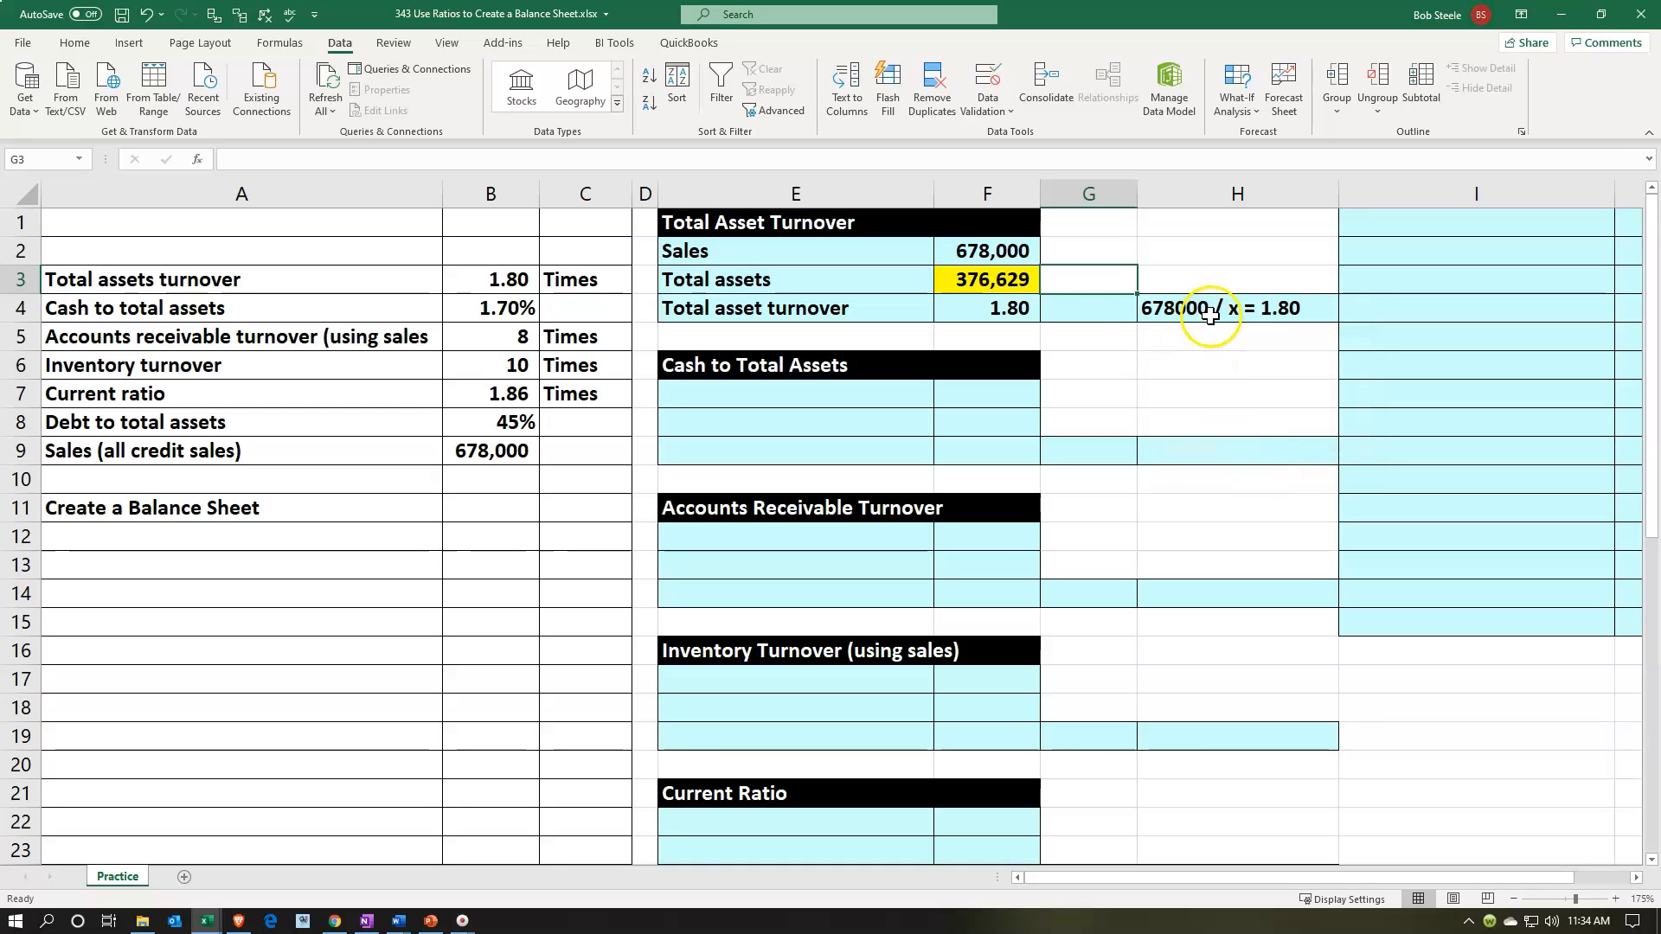
Enter the check formula =F2/F3 in G4, dividing sales by total assets.
click(1113, 309)
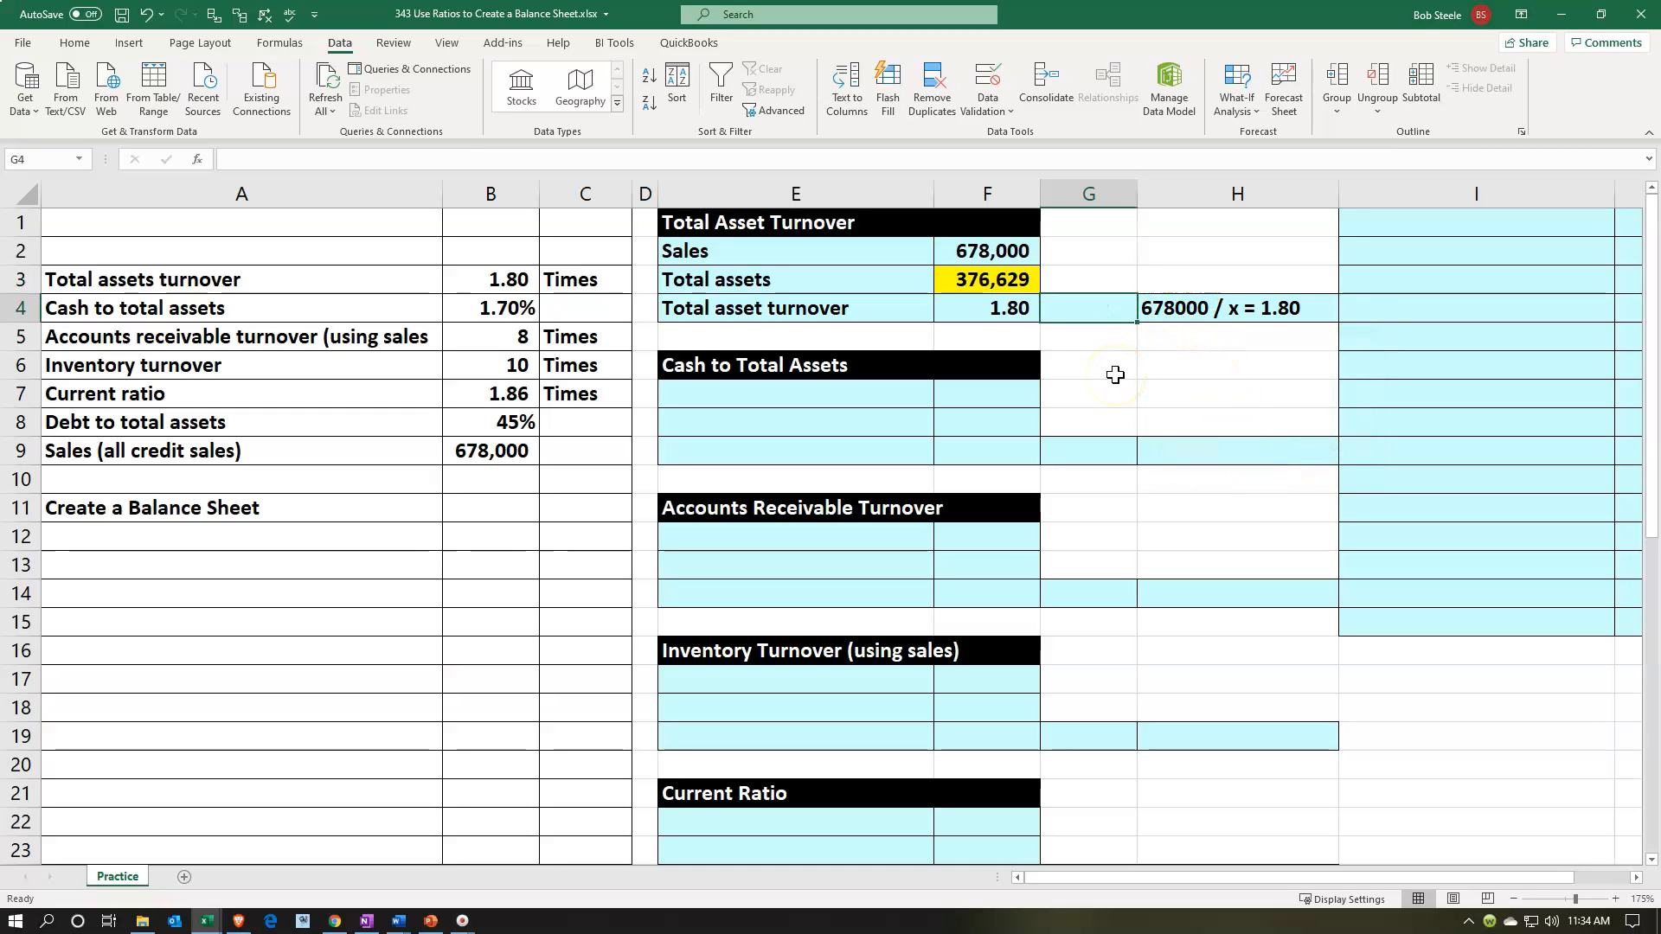
text(=)
key(Up)
key(Up)
key(Left)
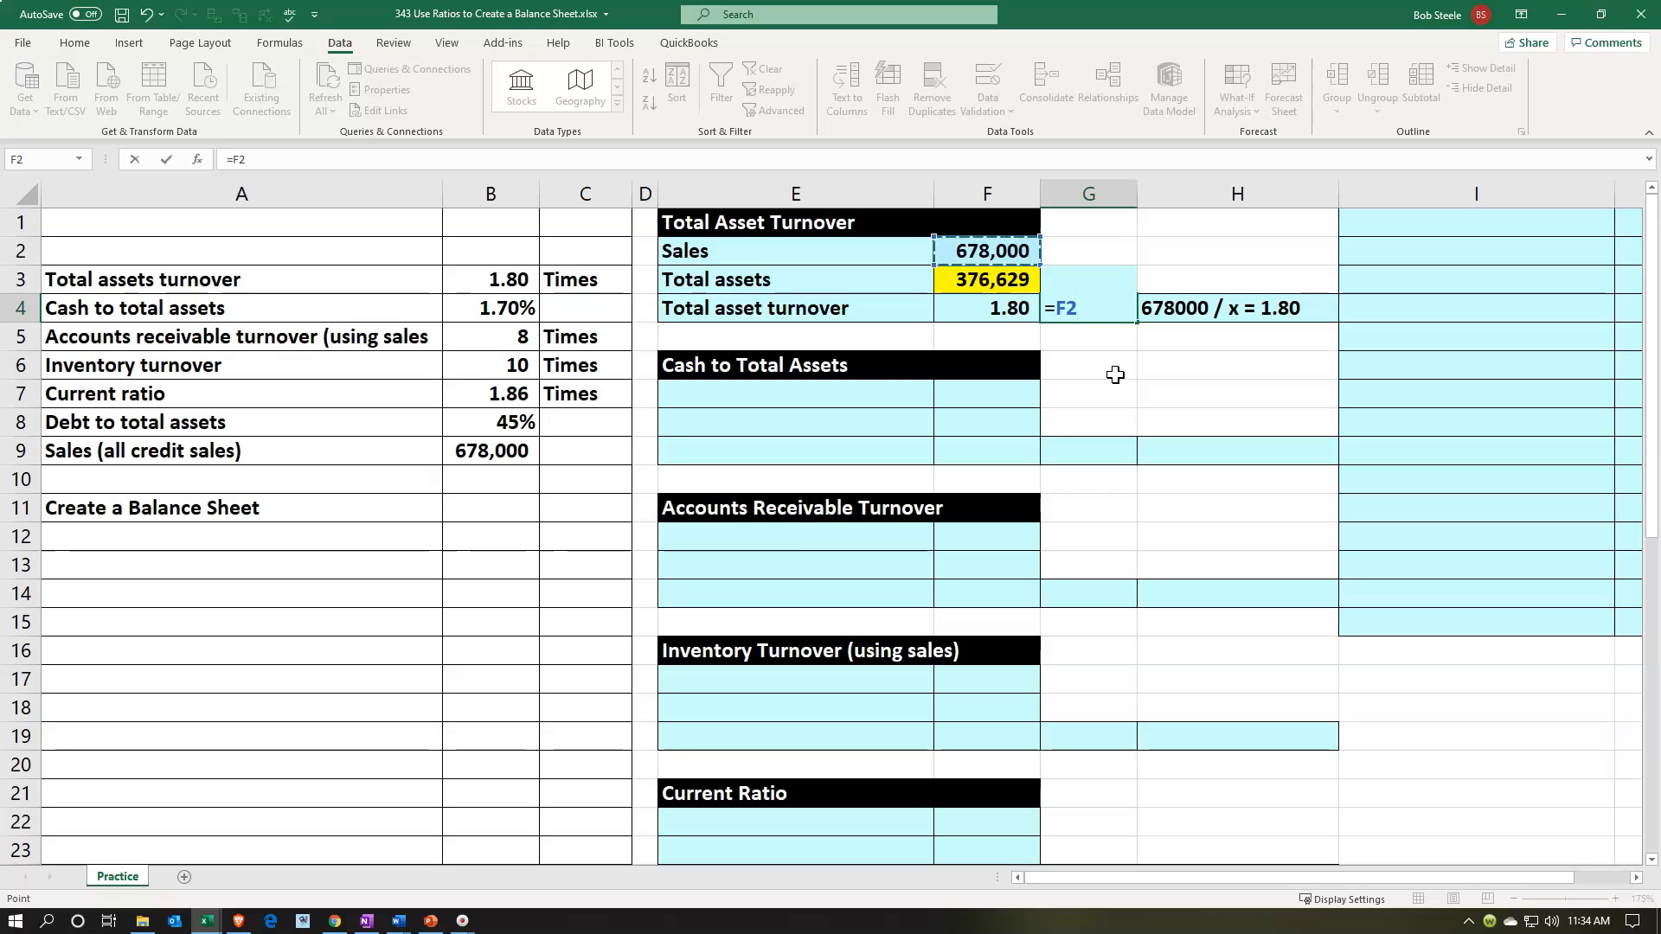
text(/)
key(Up)
key(Left)
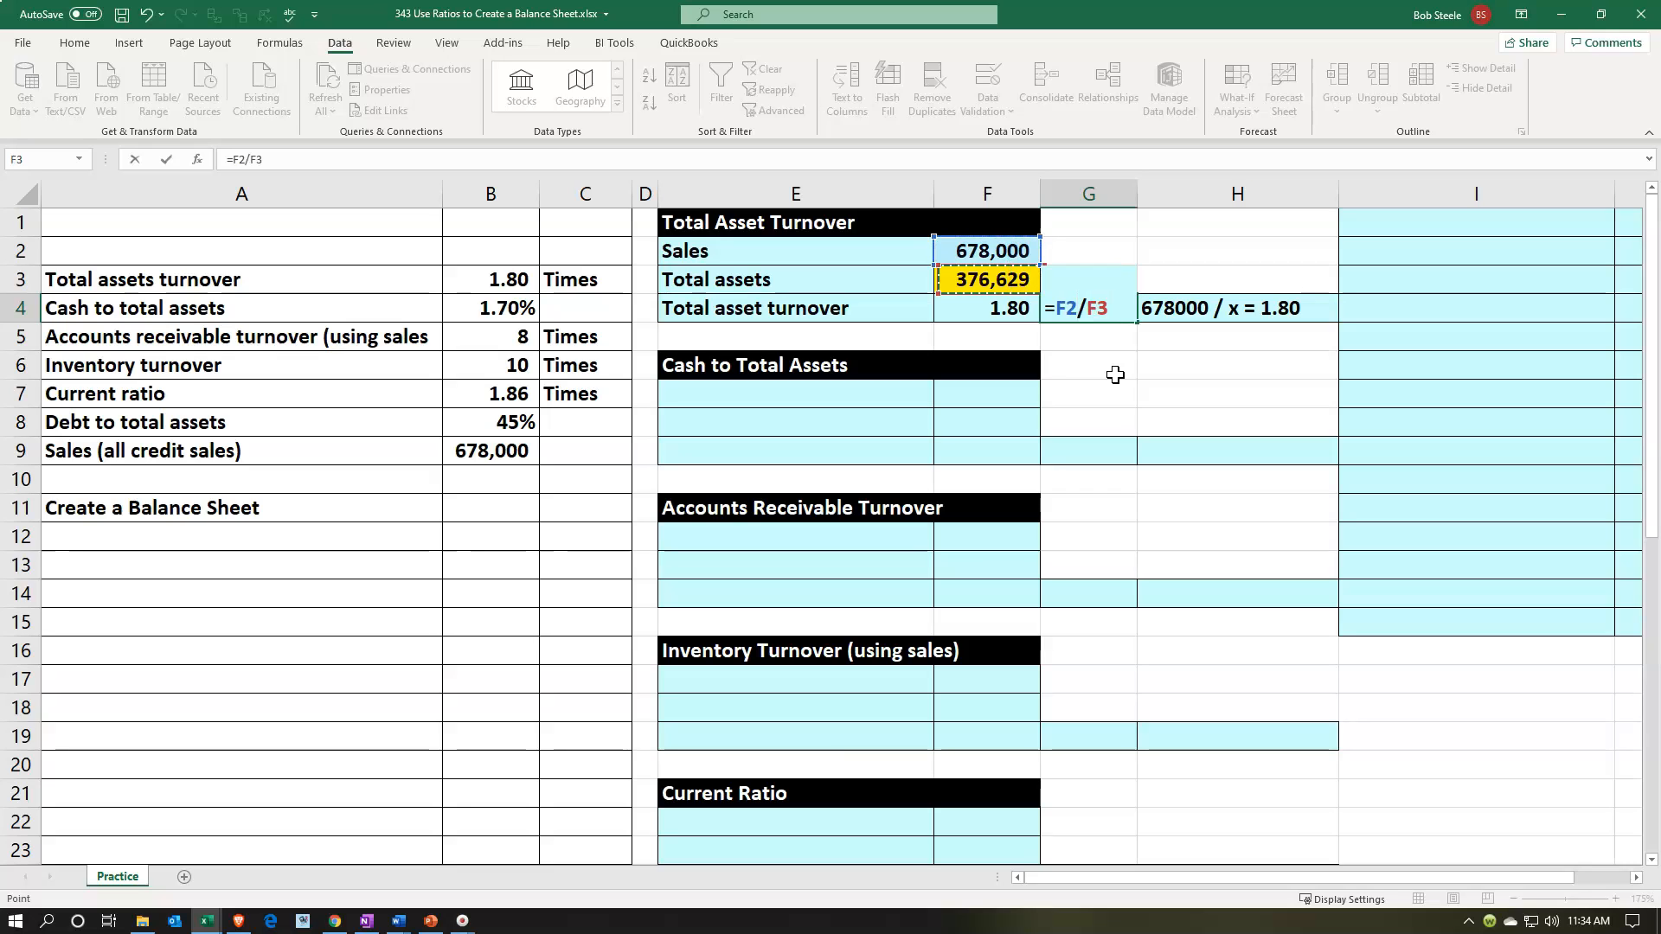
key(Return)
key(Up)
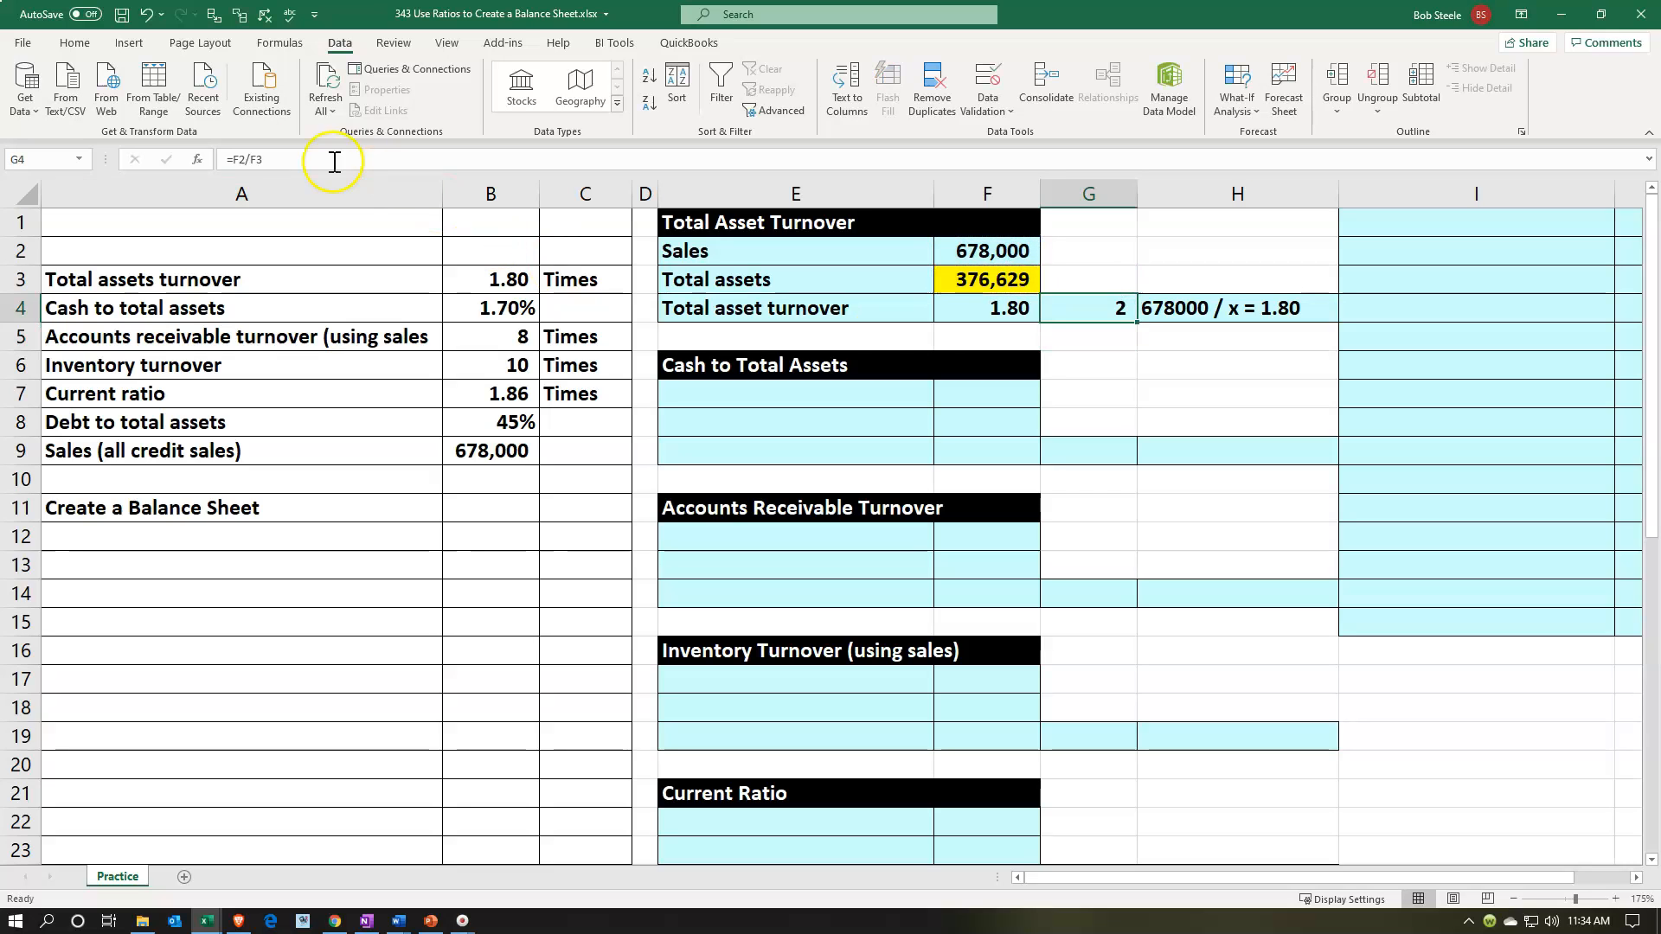
Format the check value in G4 with two decimals.
click(91, 50)
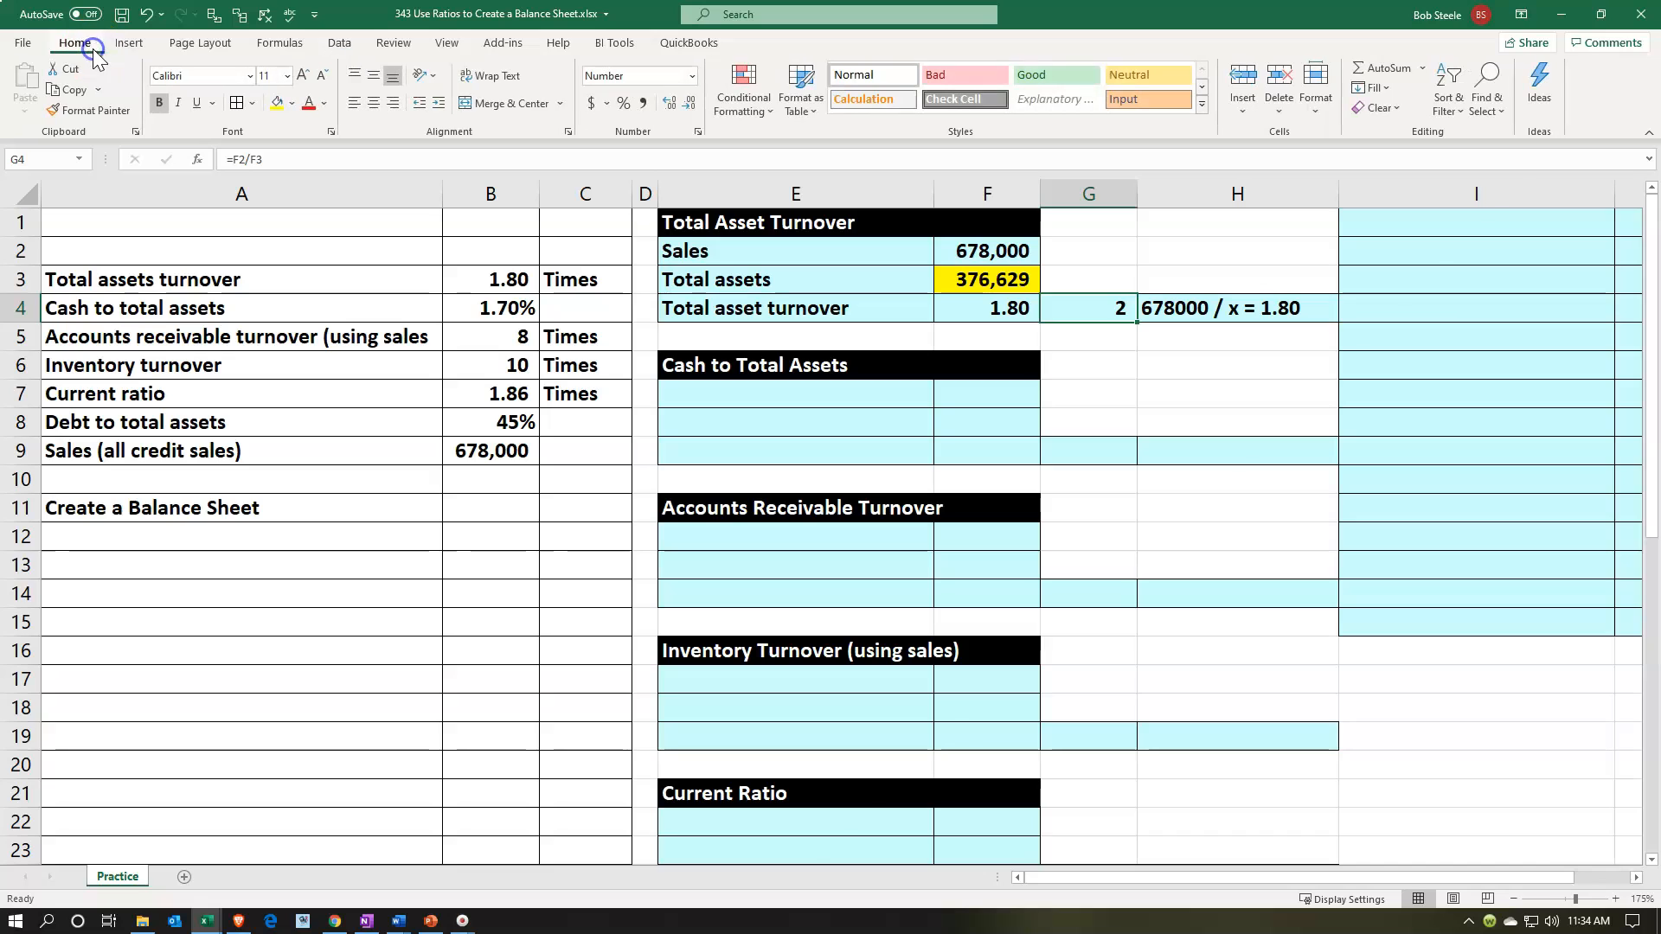
click(666, 103)
click(667, 103)
click(667, 103)
click(691, 104)
click(795, 387)
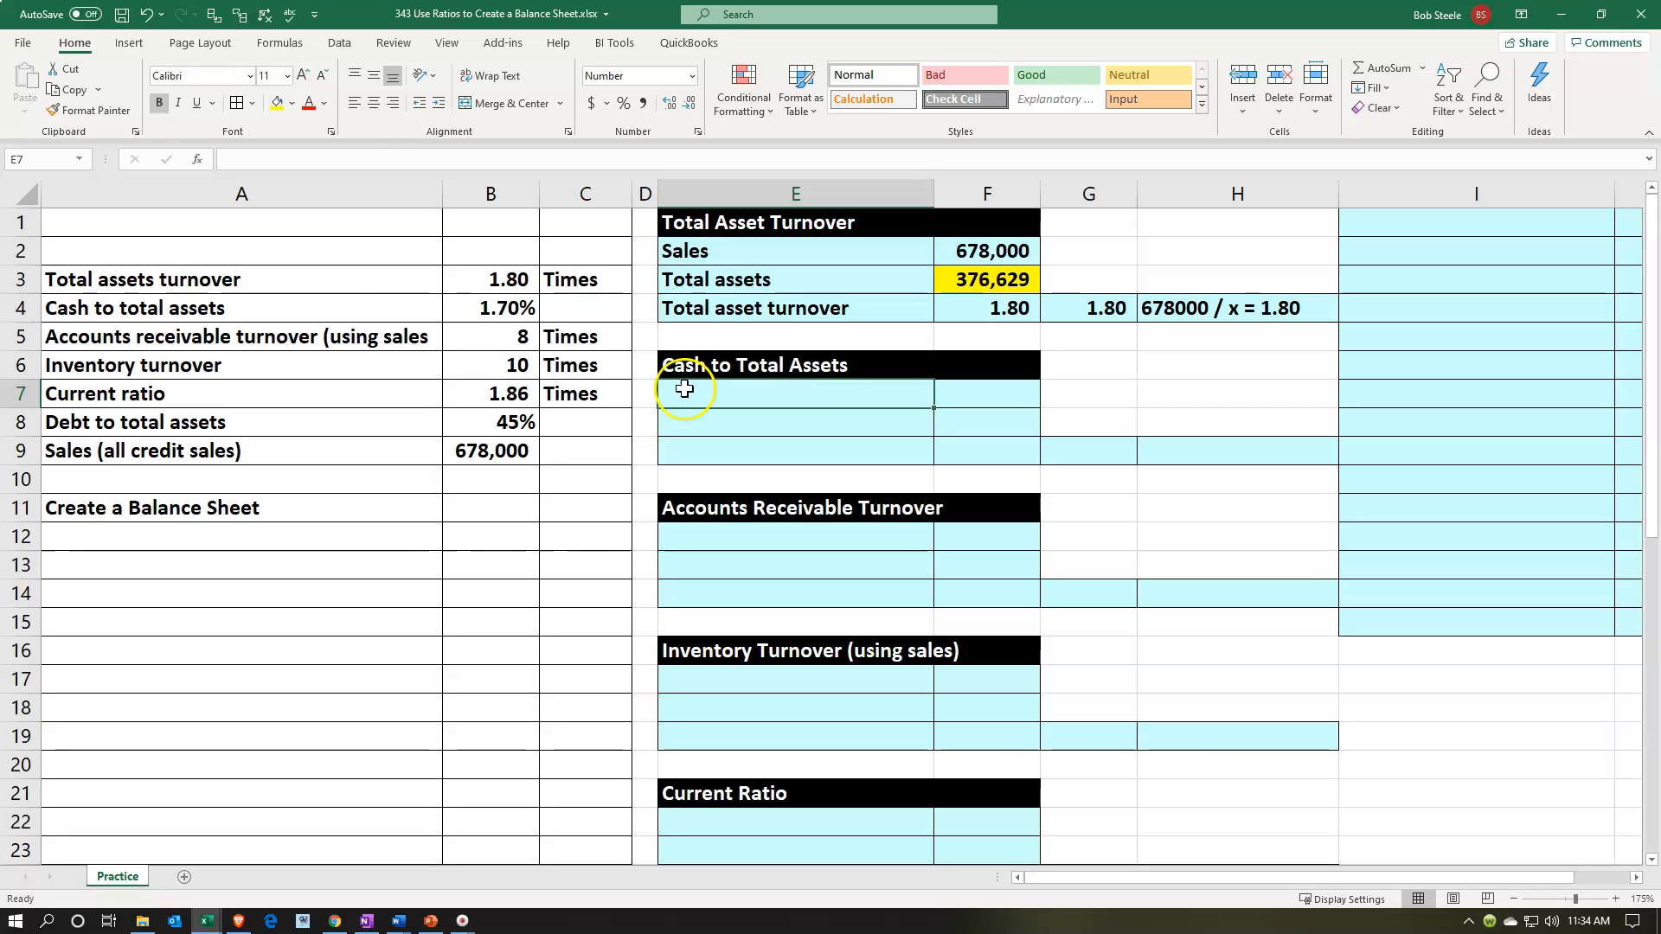
Fill the Total assets turnover label and value in A3:B3 with green to mark the ratio as used.
drag(381, 281, 450, 283)
right_click(449, 282)
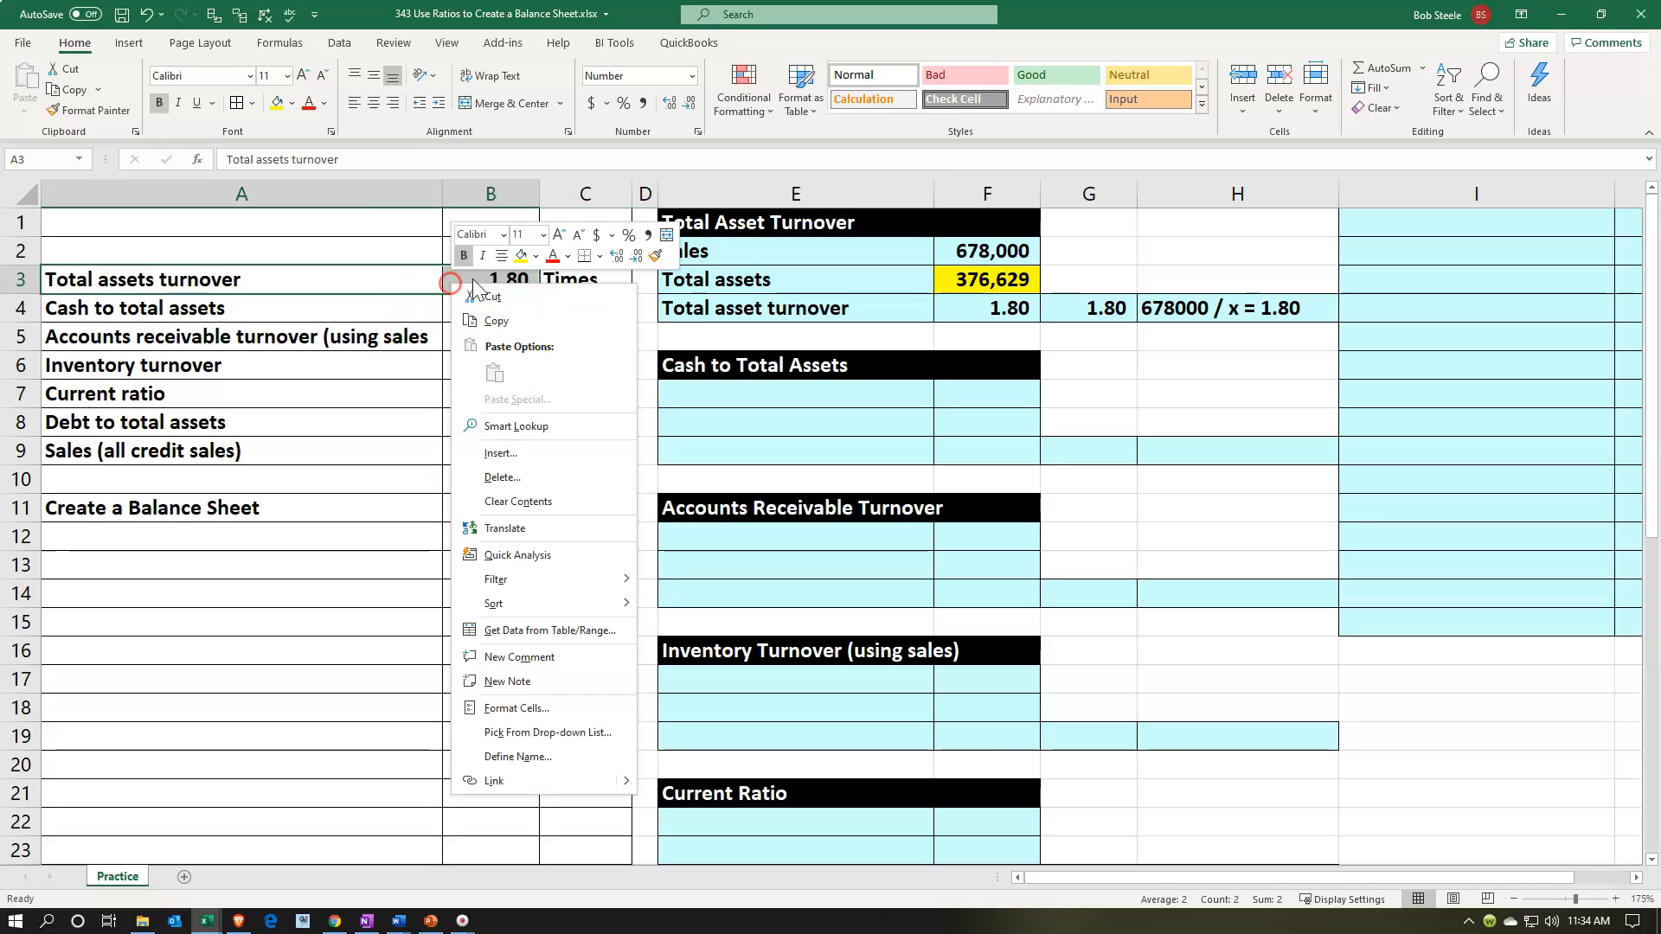
click(536, 256)
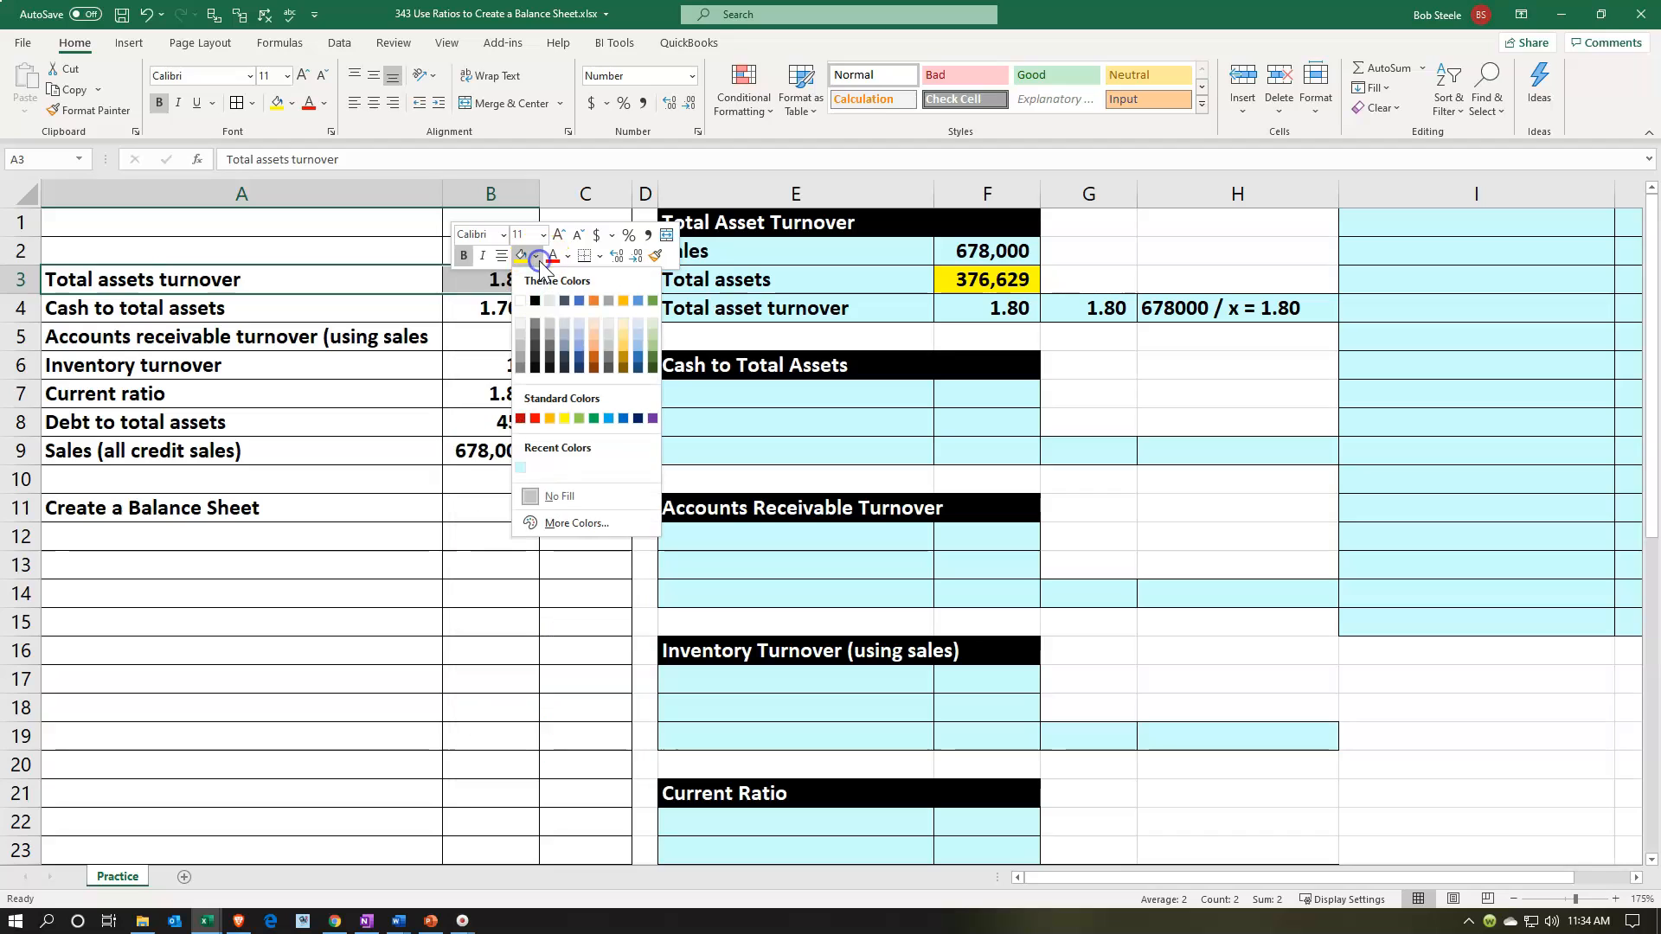
click(590, 404)
click(291, 375)
click(252, 311)
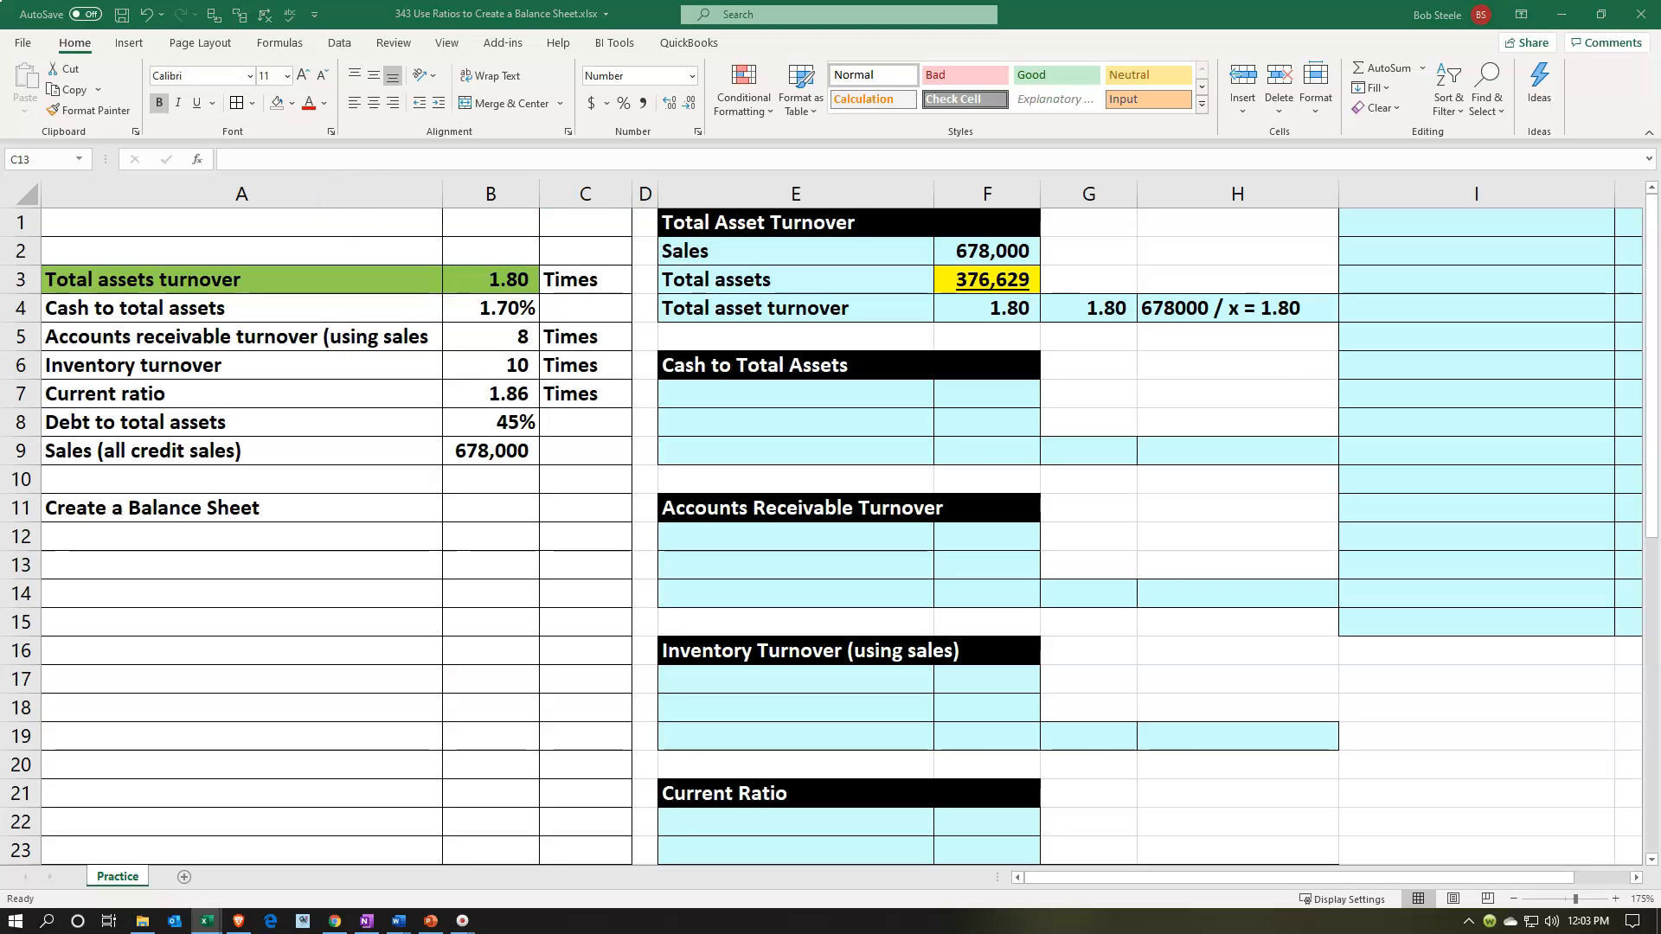
Label the first two rows of the Cash to Total Assets block "Cash" in E7 and "Total assets" in E8.
click(783, 392)
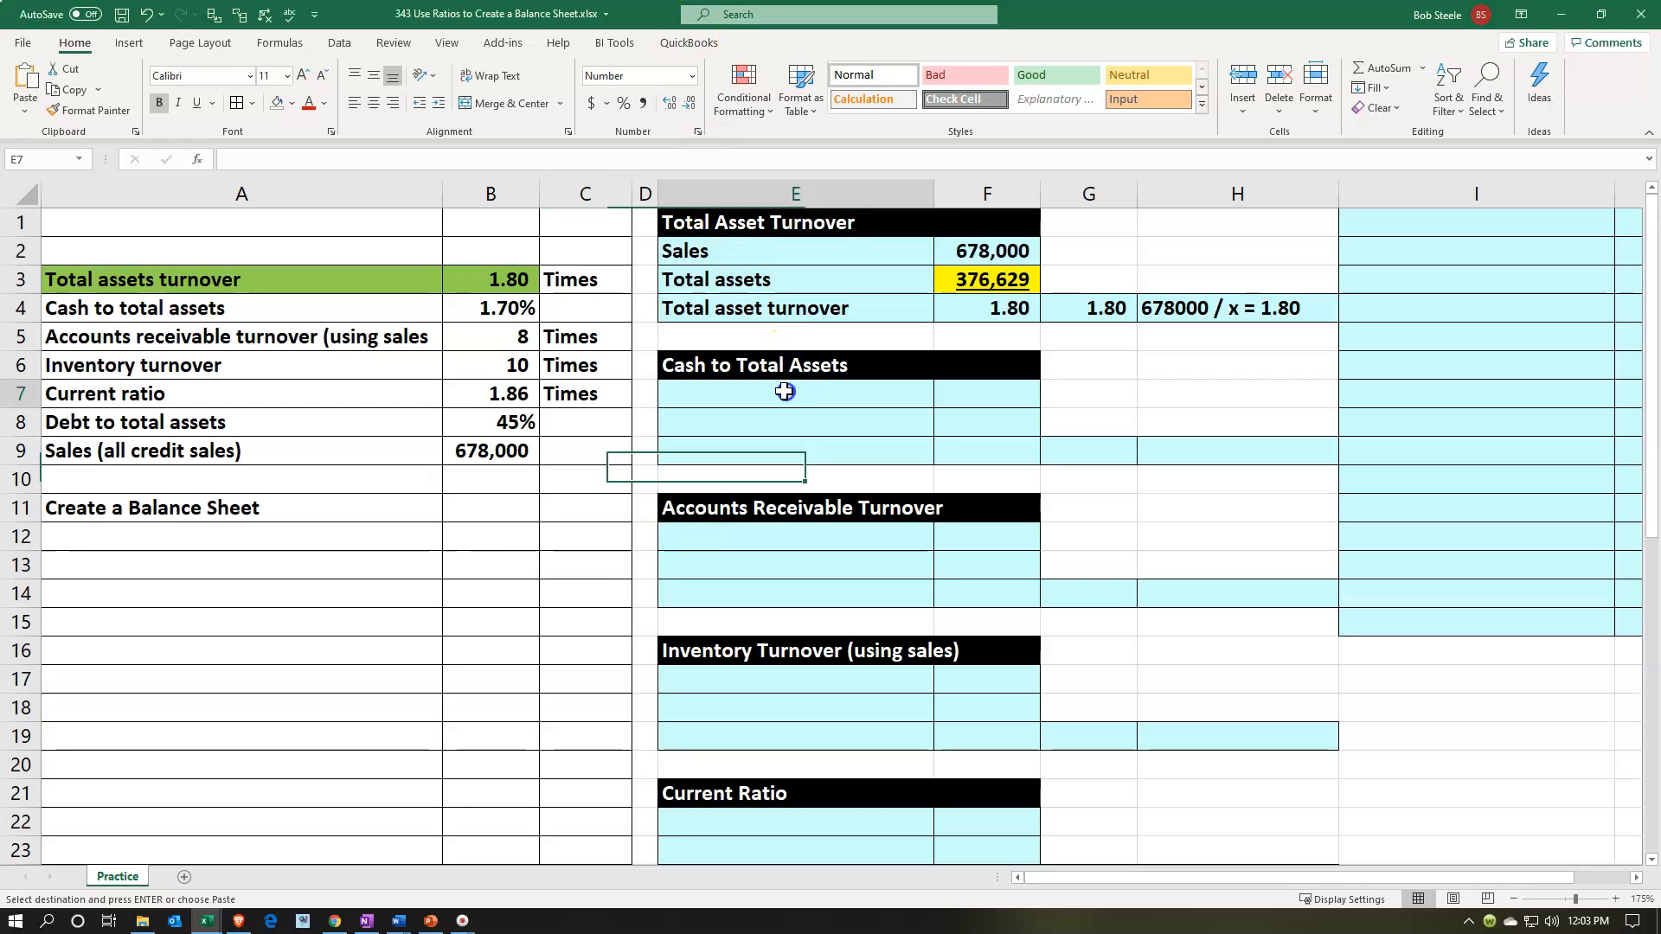
text(Cash)
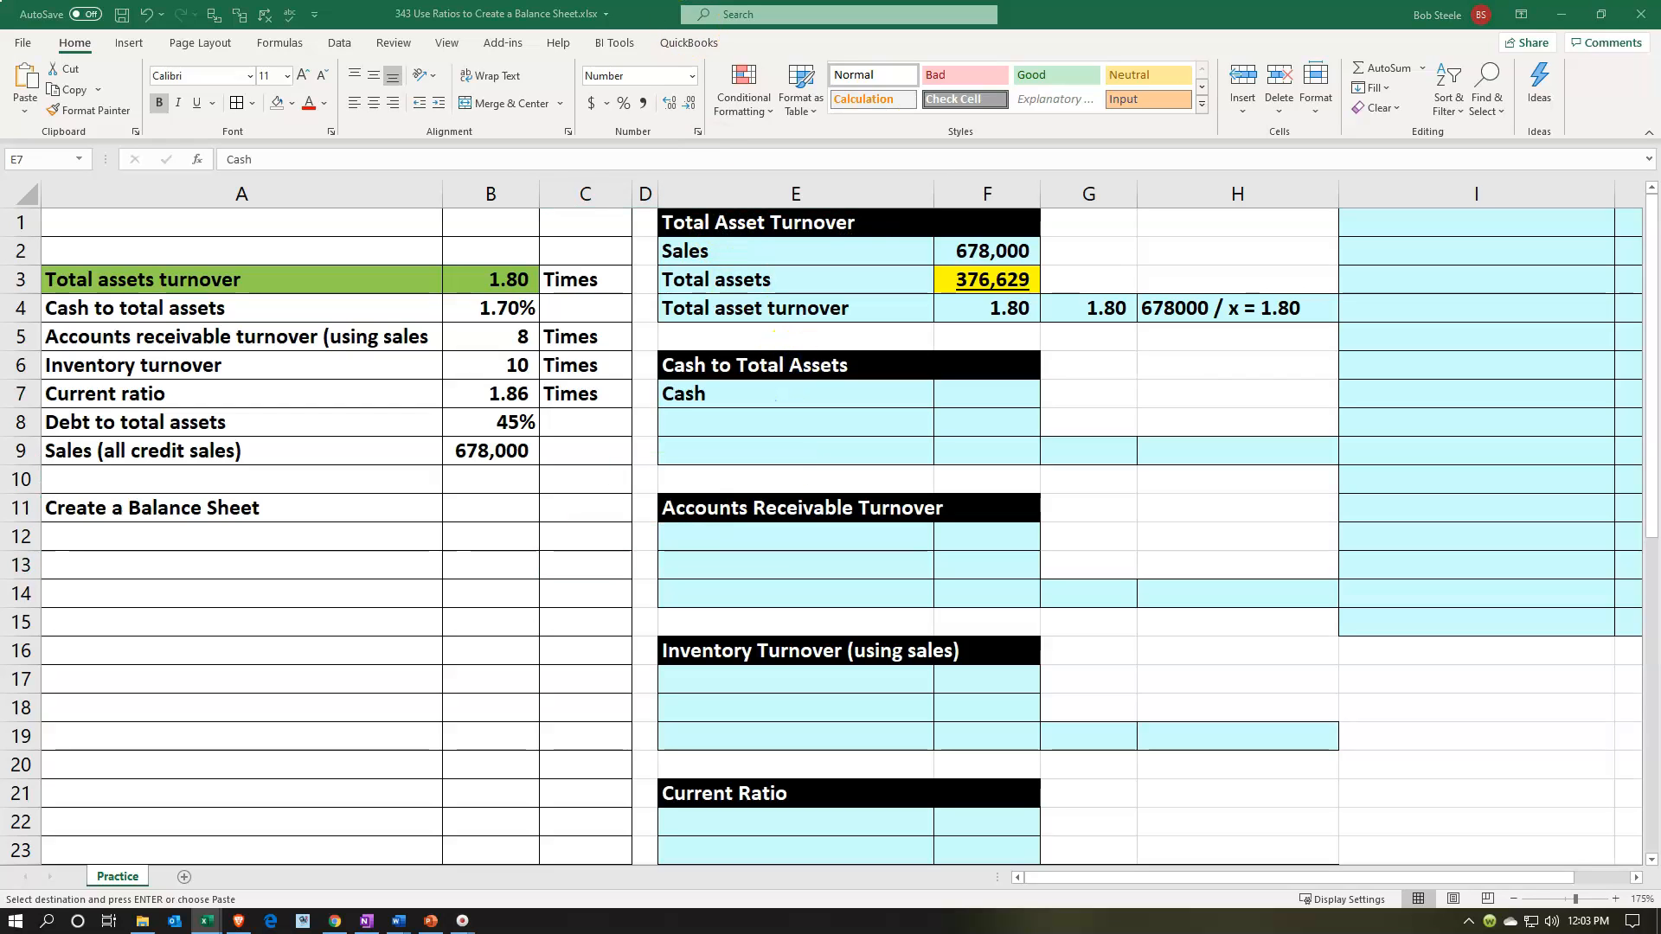
click(709, 425)
key(ctrl+v)
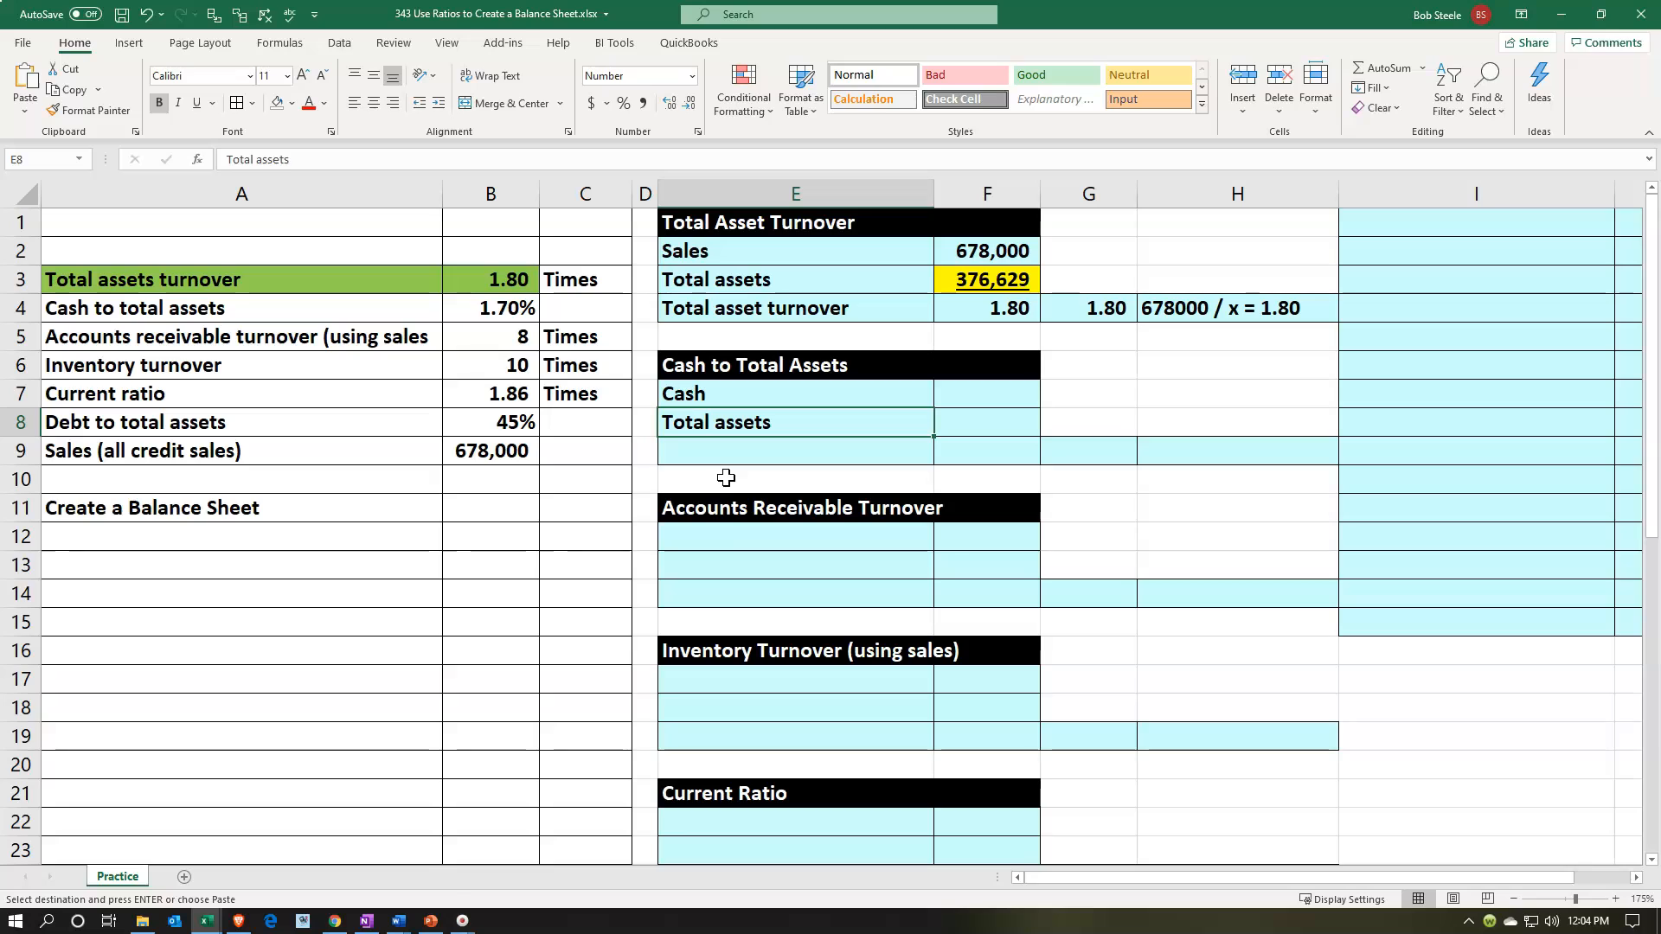
Fill the empty Cash amount cell F7 with yellow as the unknown.
key(Right)
key(Up)
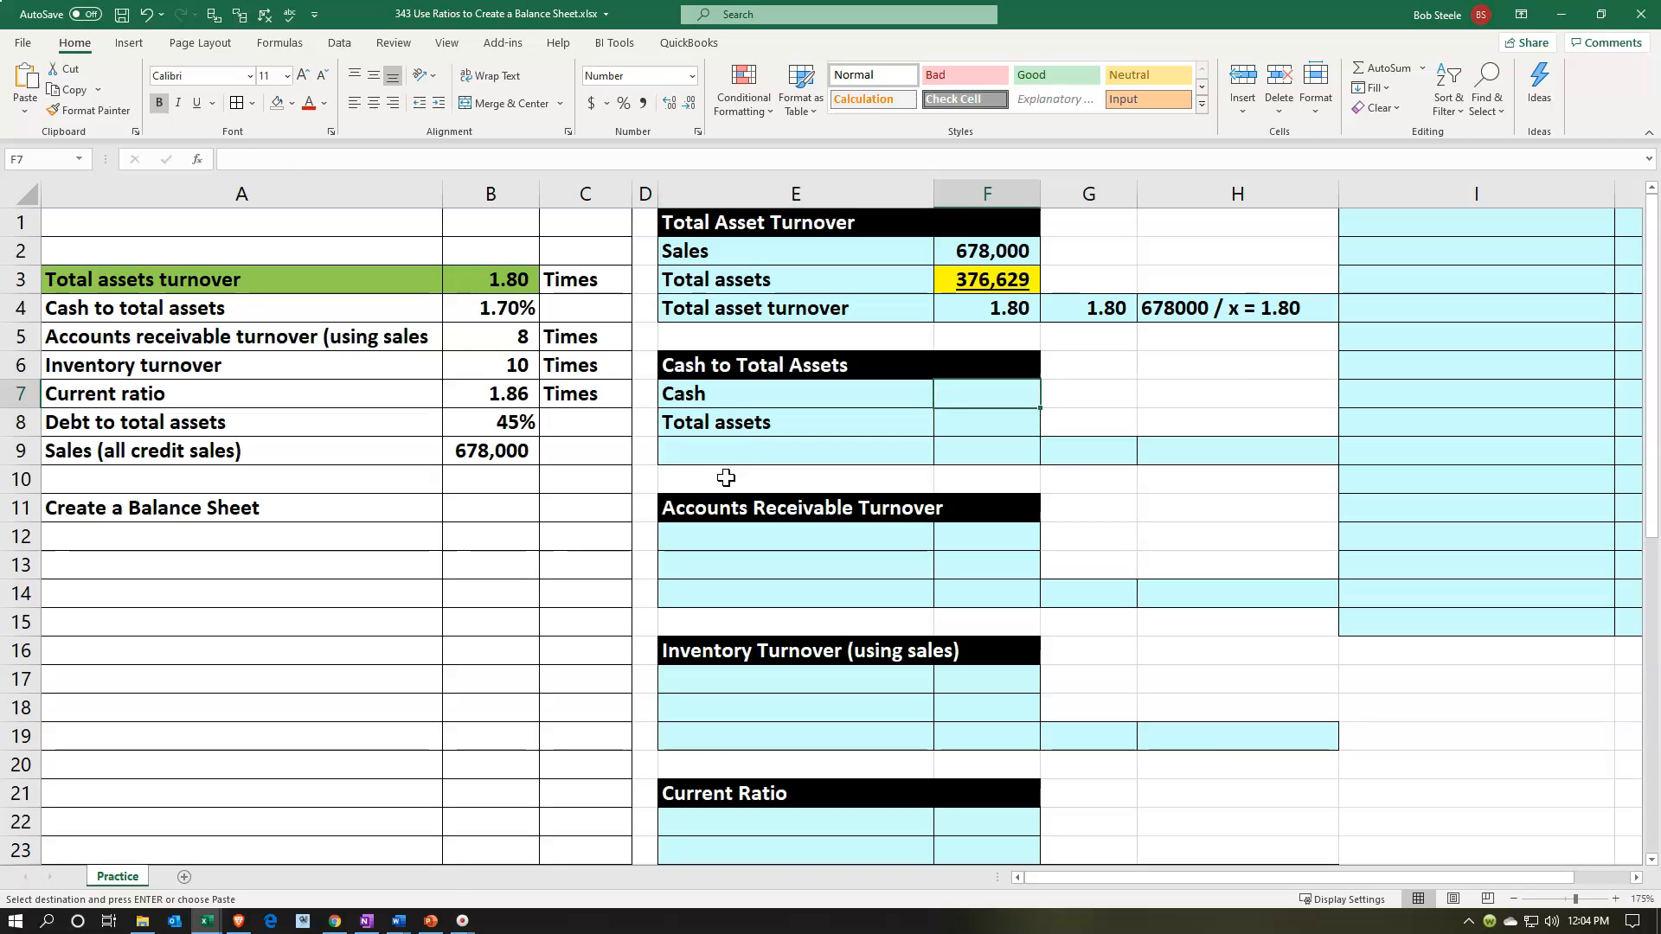
right_click(942, 399)
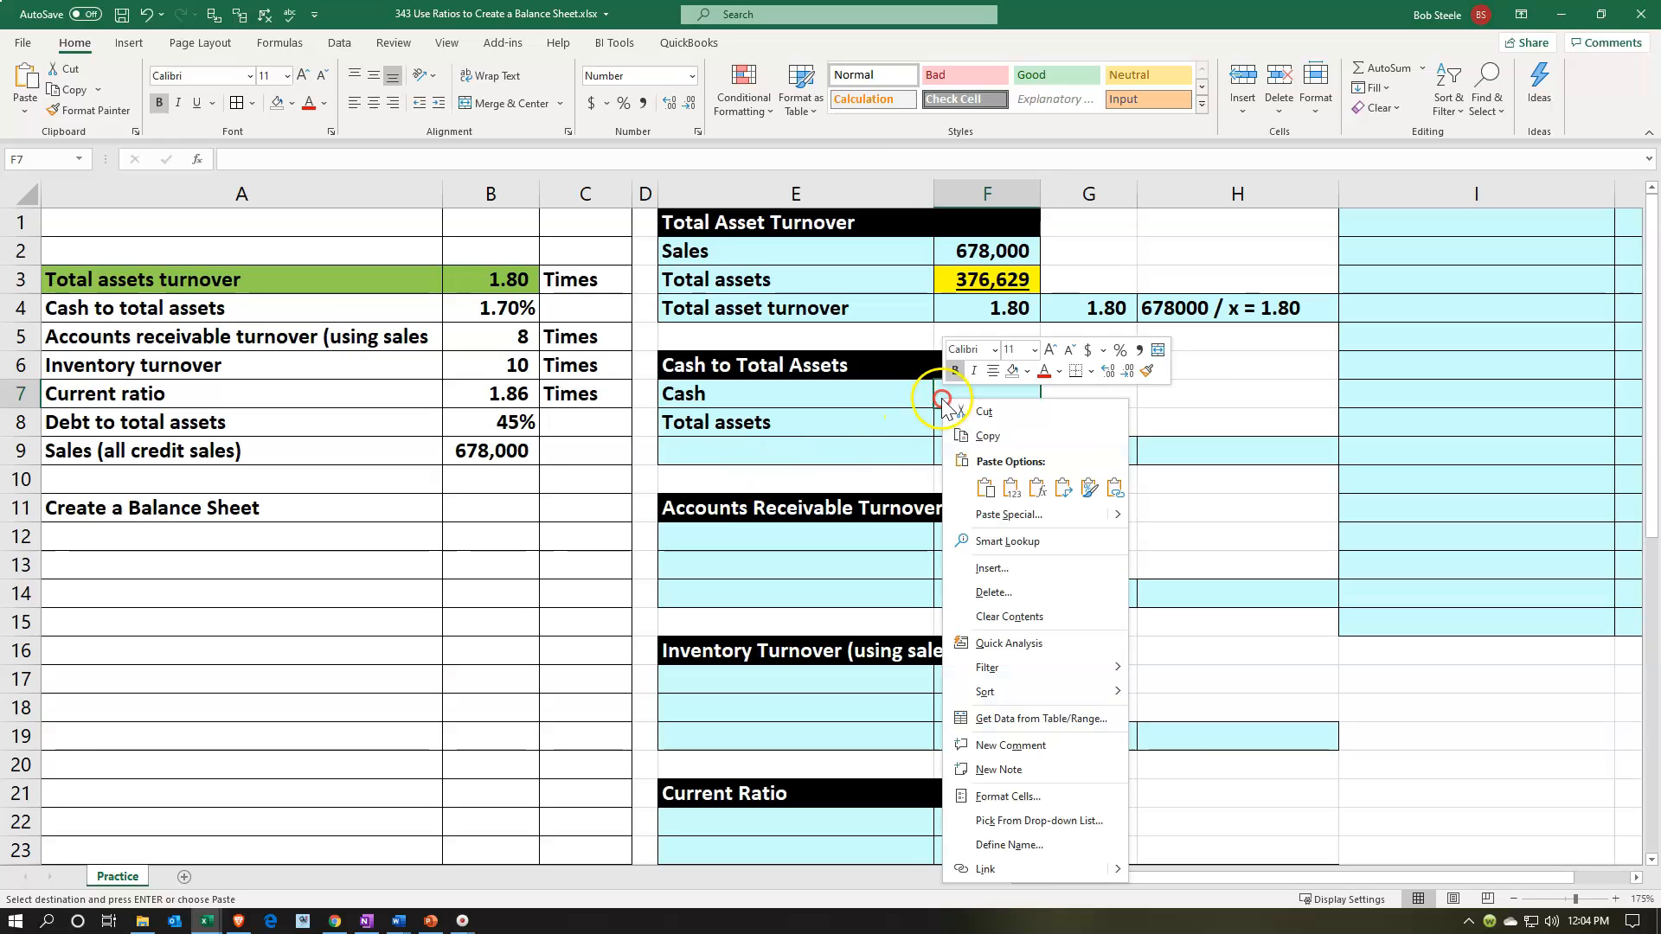
click(1027, 371)
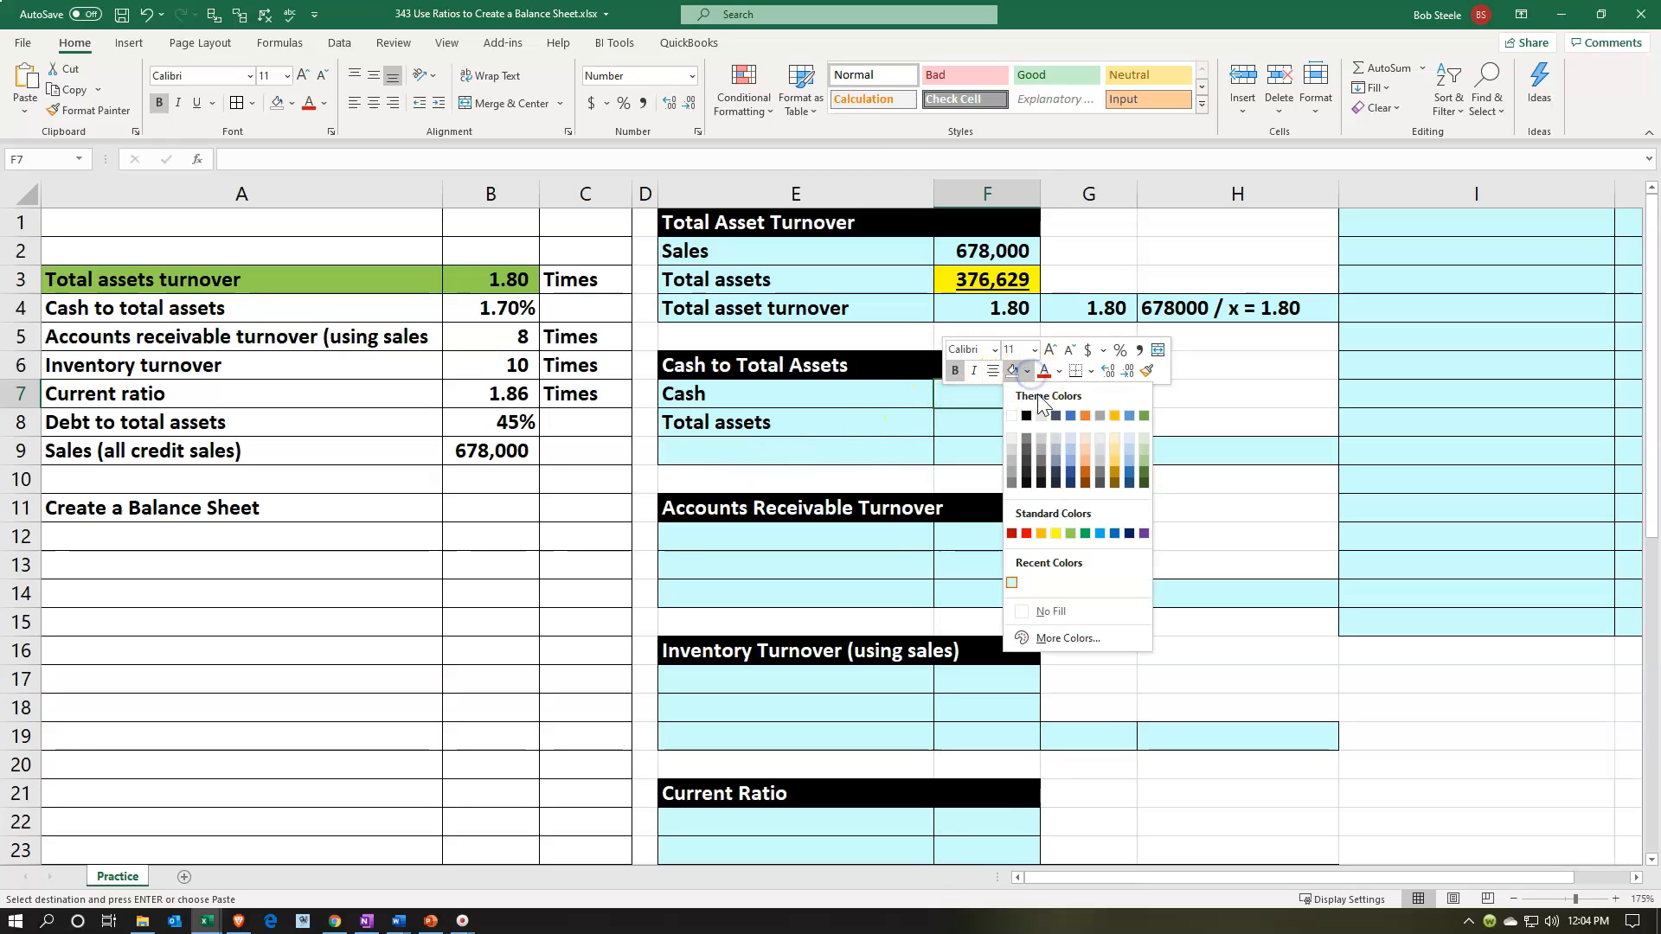
click(1055, 533)
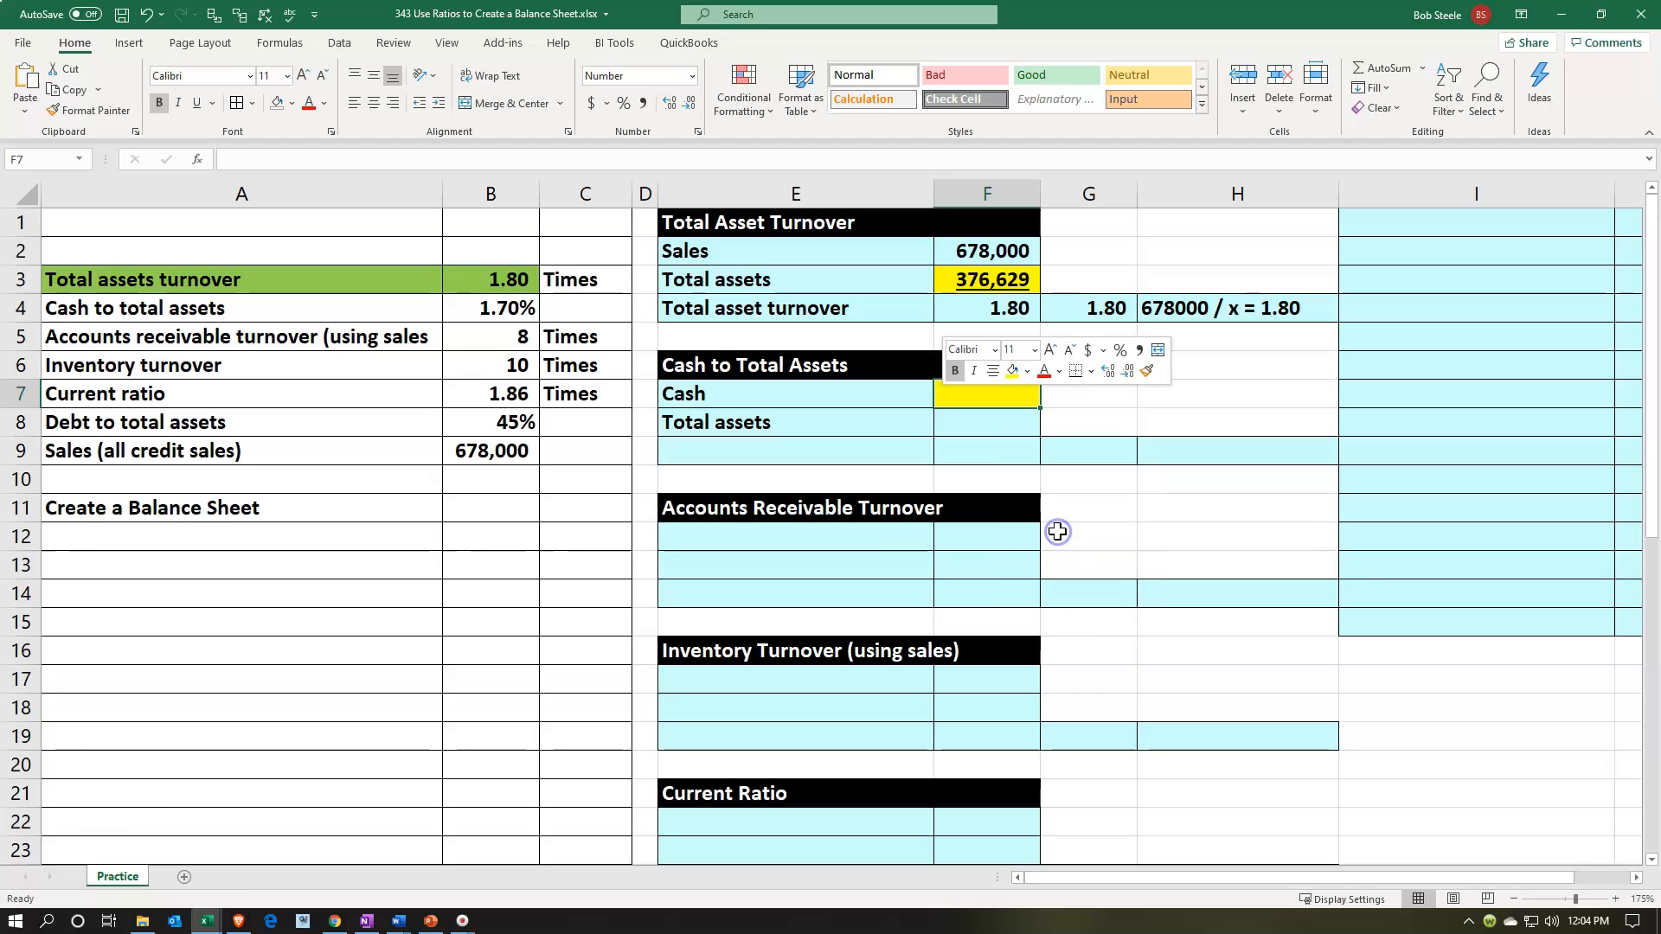
Link the Total assets amount in F8 to the solved total assets with =F3.
click(986, 432)
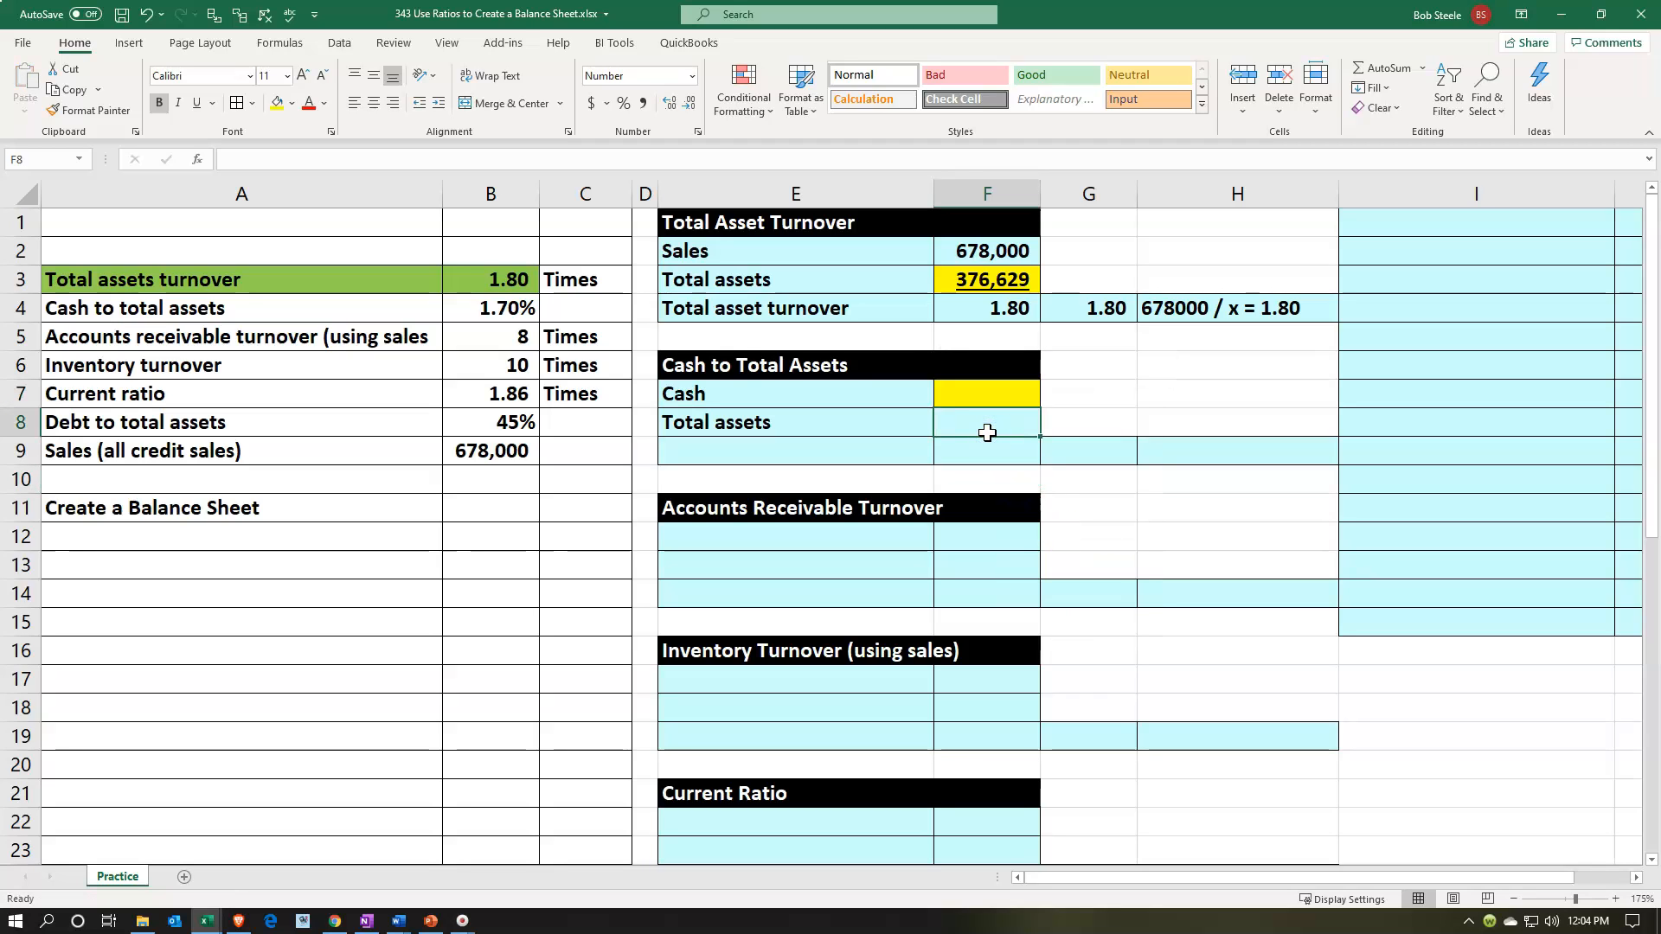
text(=)
key(Up)
key(Up)
key(Up)
key(Up)
key(Up)
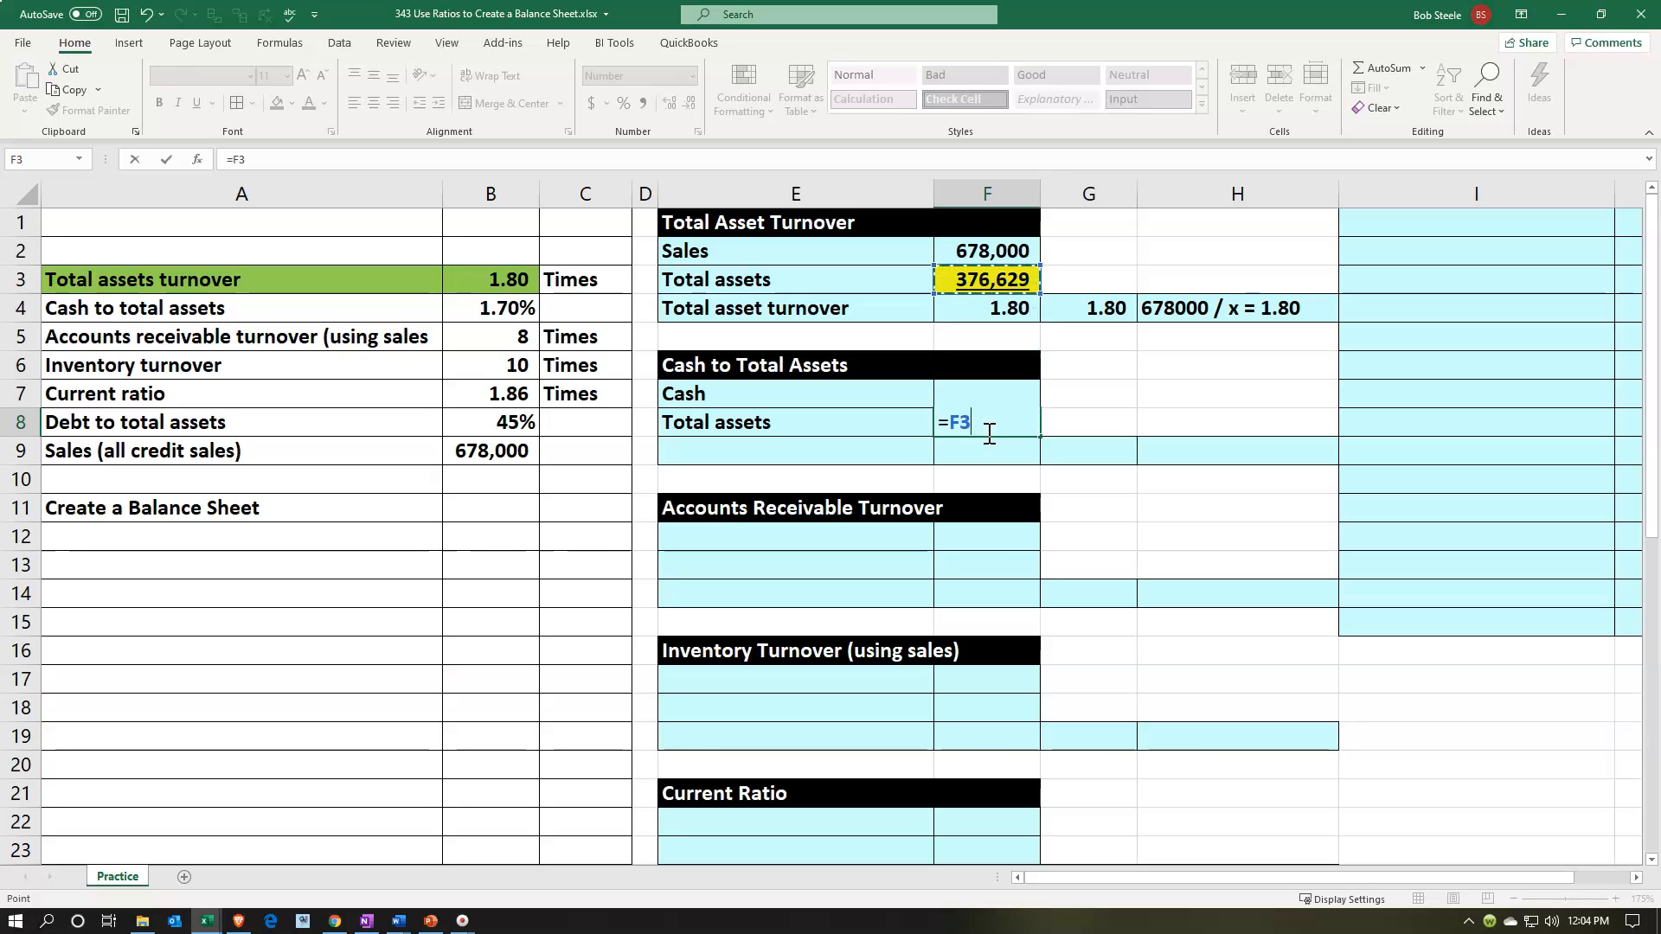
key(Return)
Label E9 "Cash to total assets" as the ratio row of the block.
key(Left)
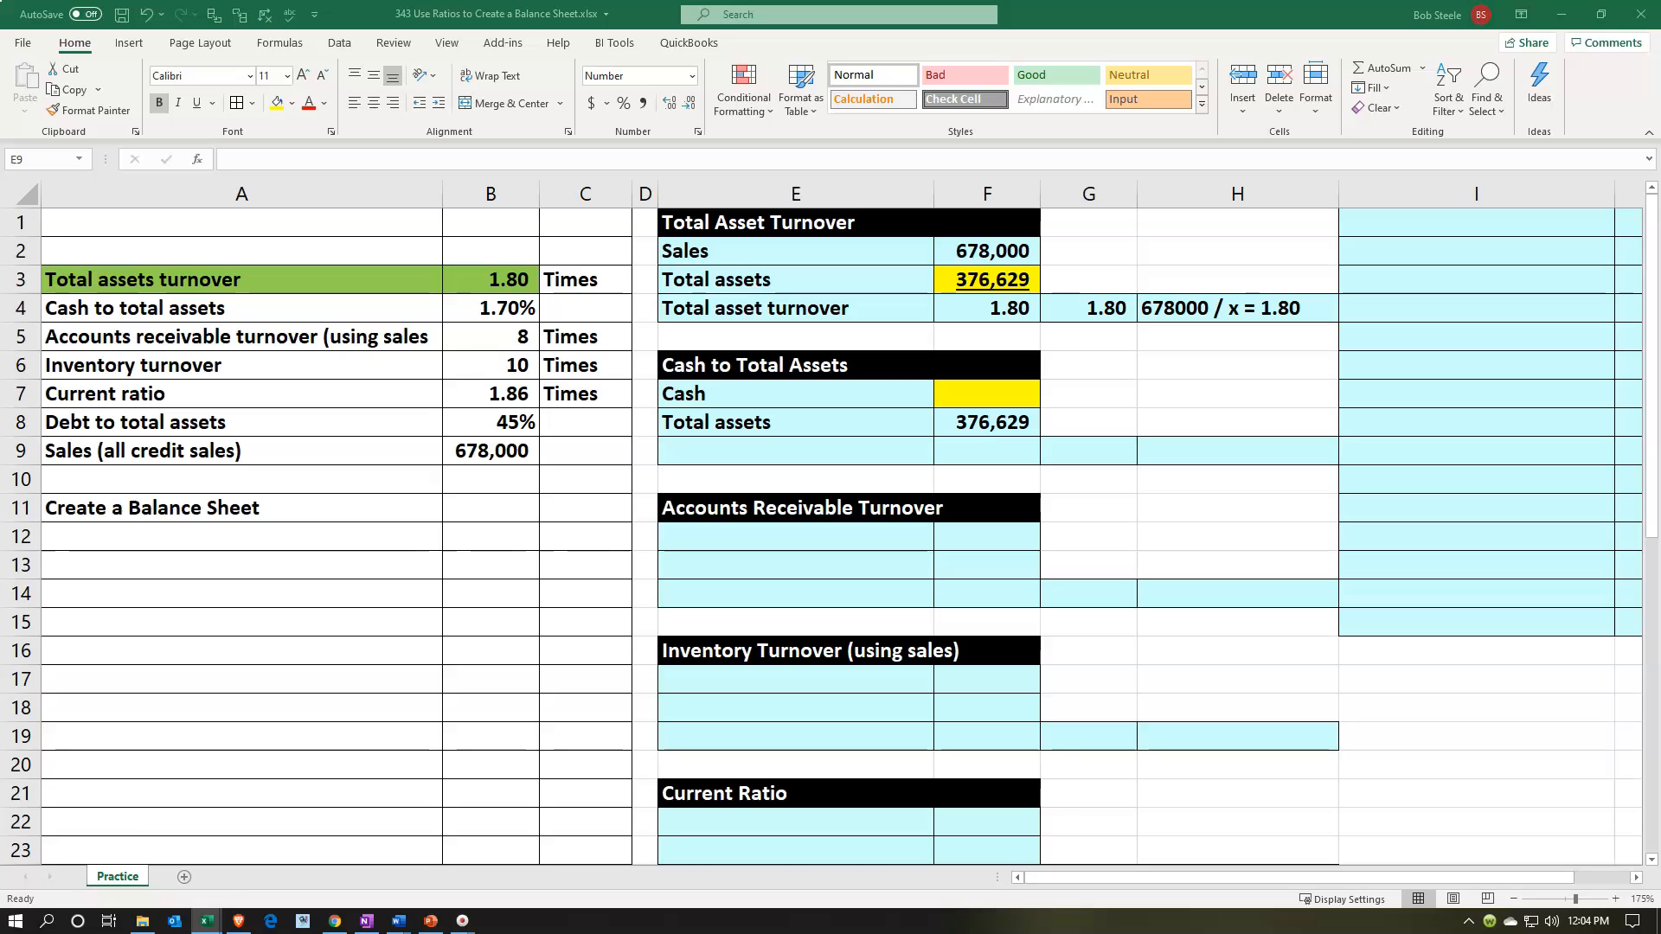
click(757, 431)
text(Cash to total assets)
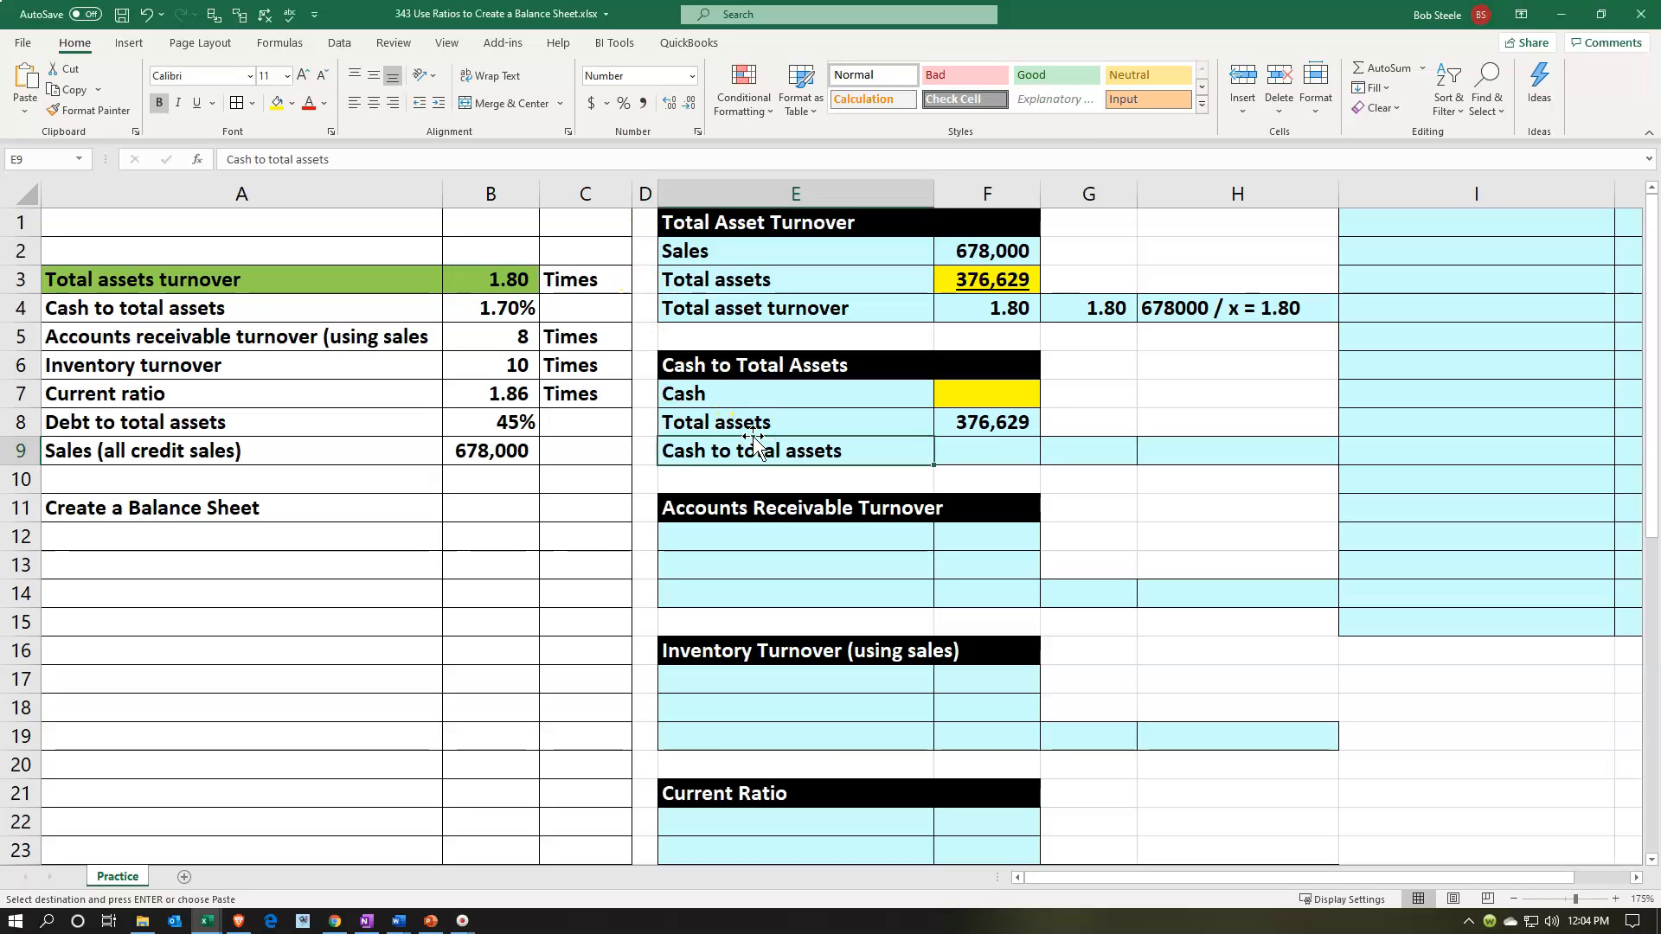
Link the Cash to total assets ratio in F9 to the given percentage with =B4.
key(Right)
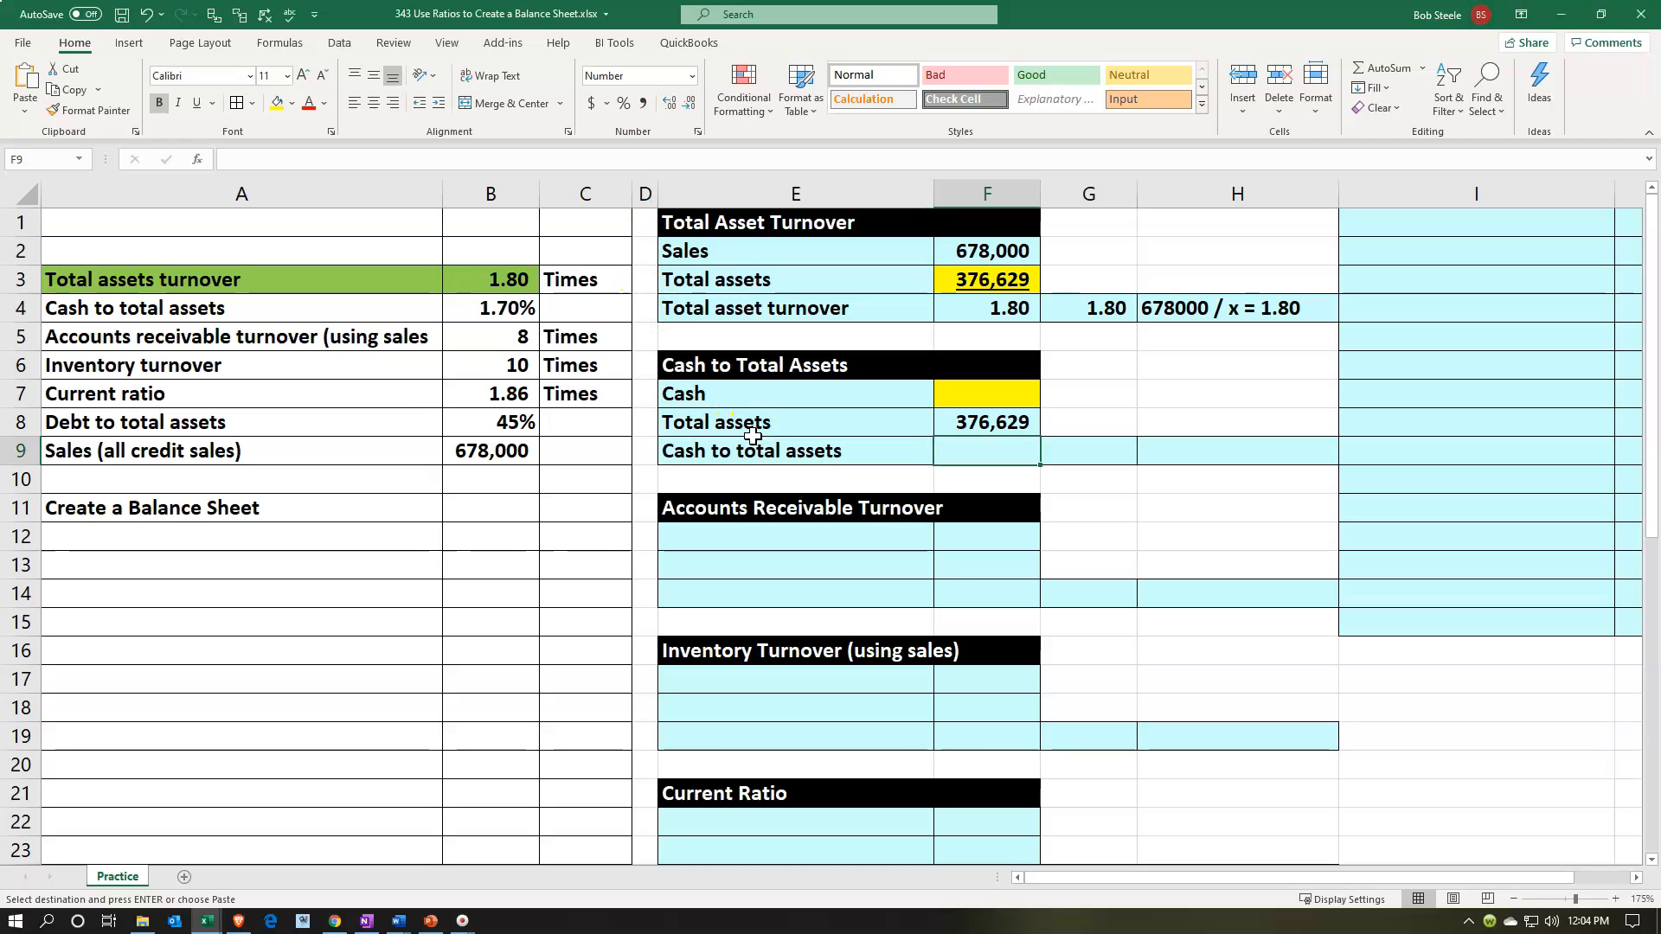
text(=)
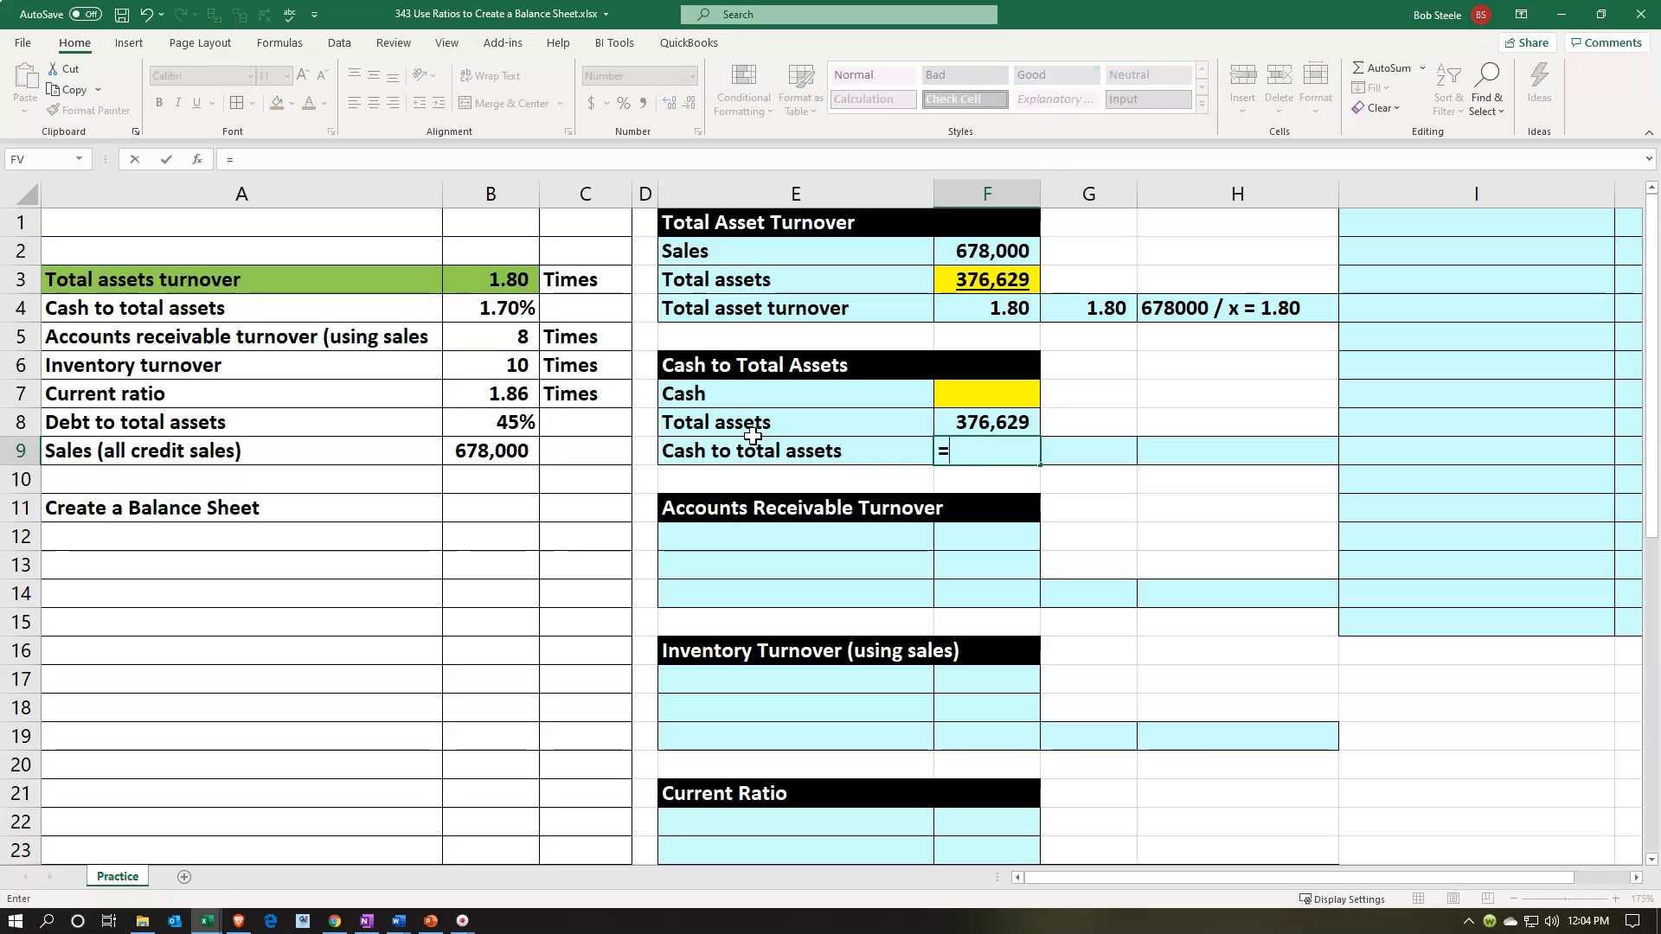
key(Left)
key(Left)
key(Left)
key(Left)
key(Up)
key(Up)
key(Up)
key(Up)
key(Up)
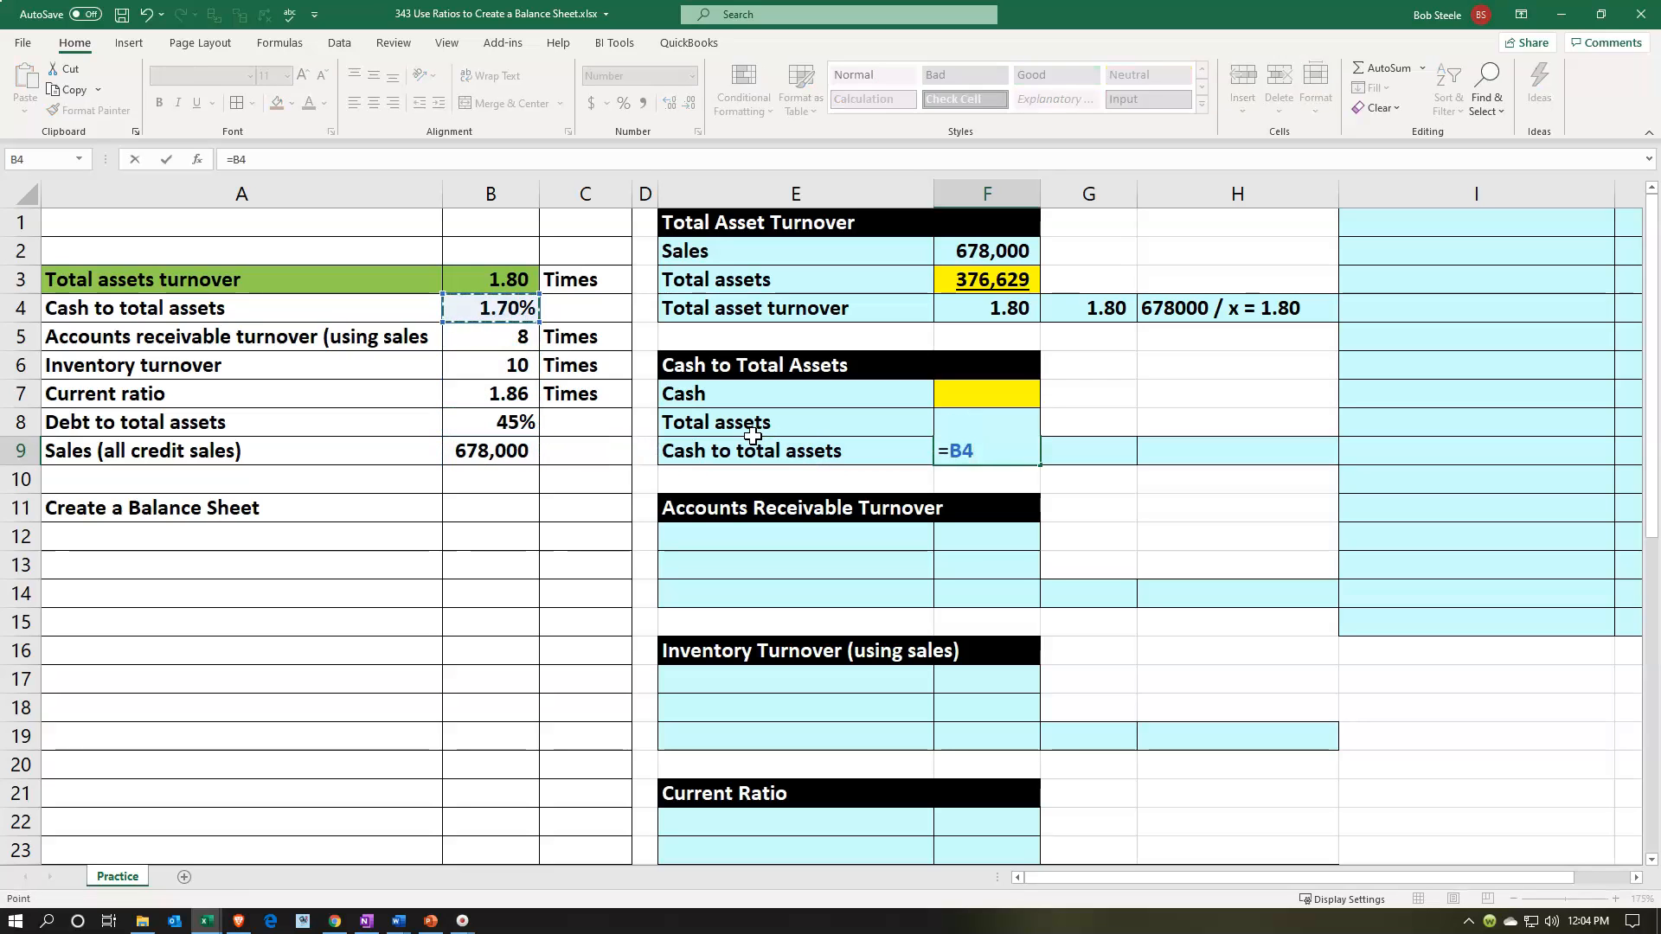
key(ctrl+Return)
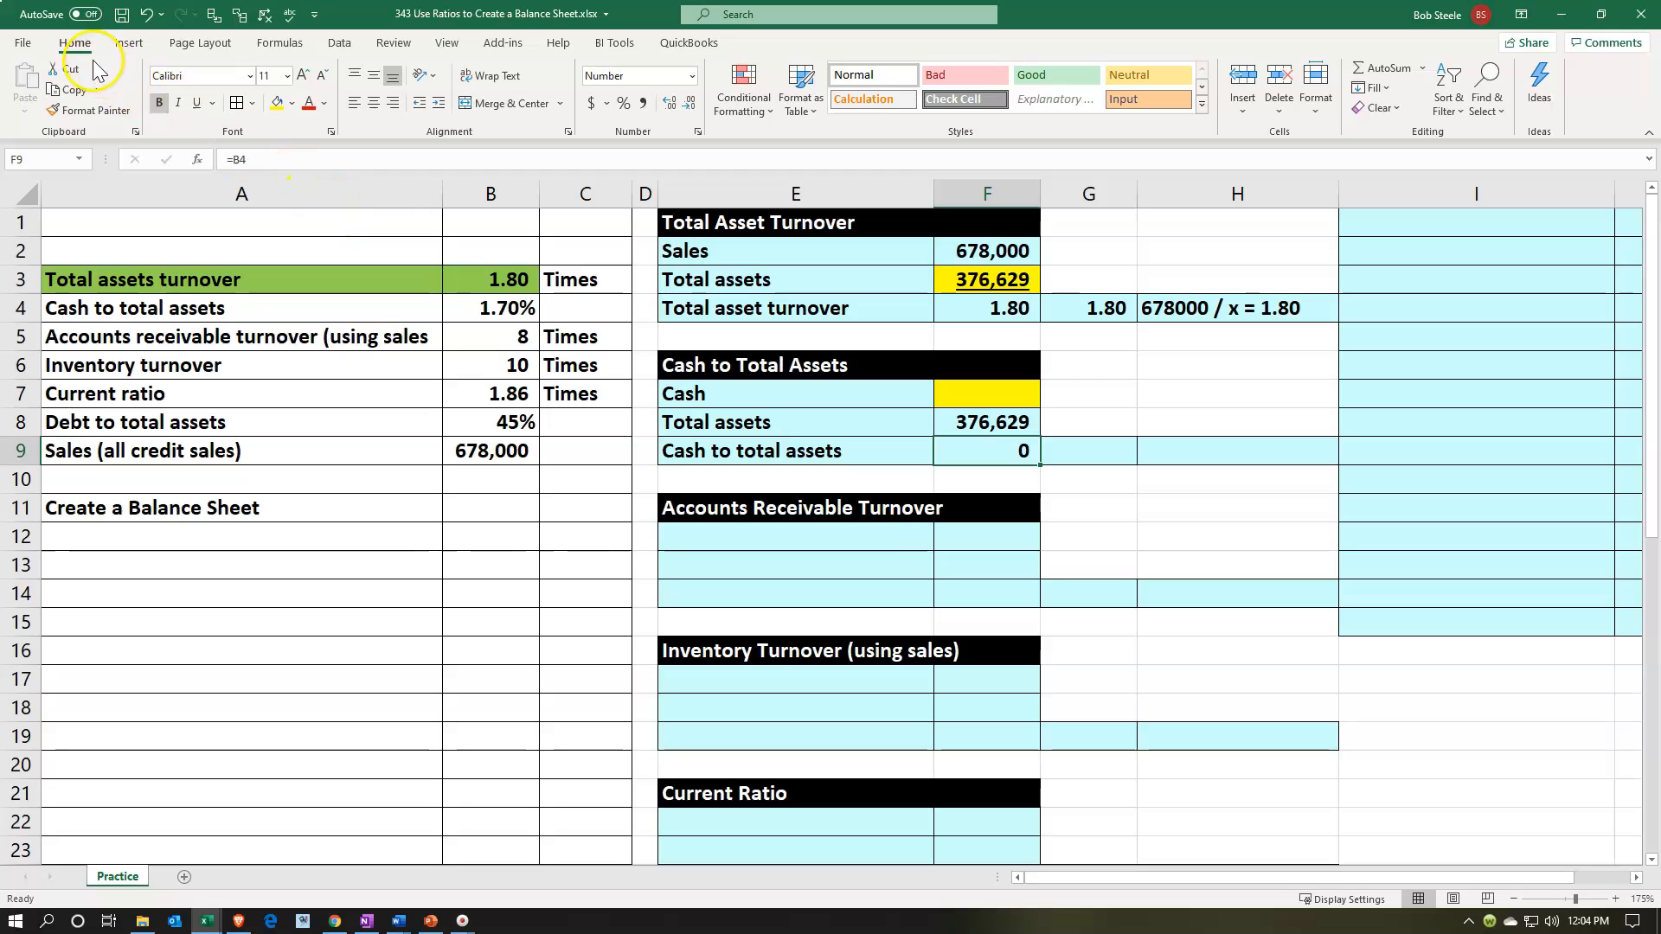
Format the Cash to total assets ratio in F9 as a percentage with two decimals.
click(622, 103)
click(665, 107)
click(666, 106)
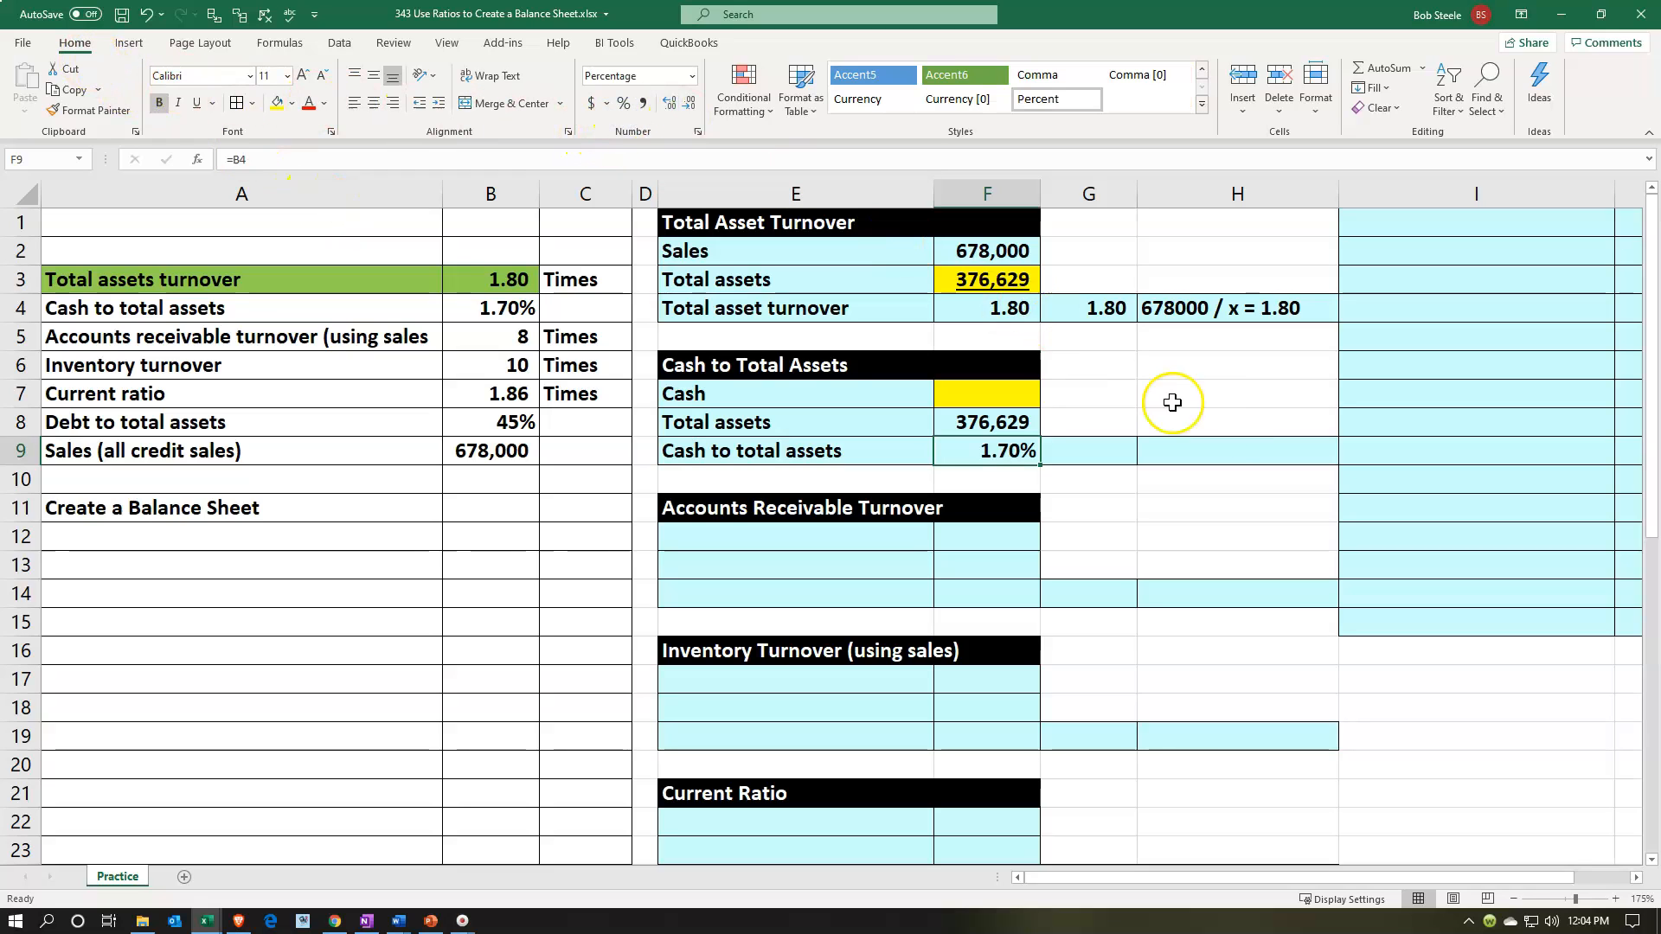
Write the algebraic equation "x / 376629 = .017" in H9 beside the Cash to total assets ratio.
click(1223, 446)
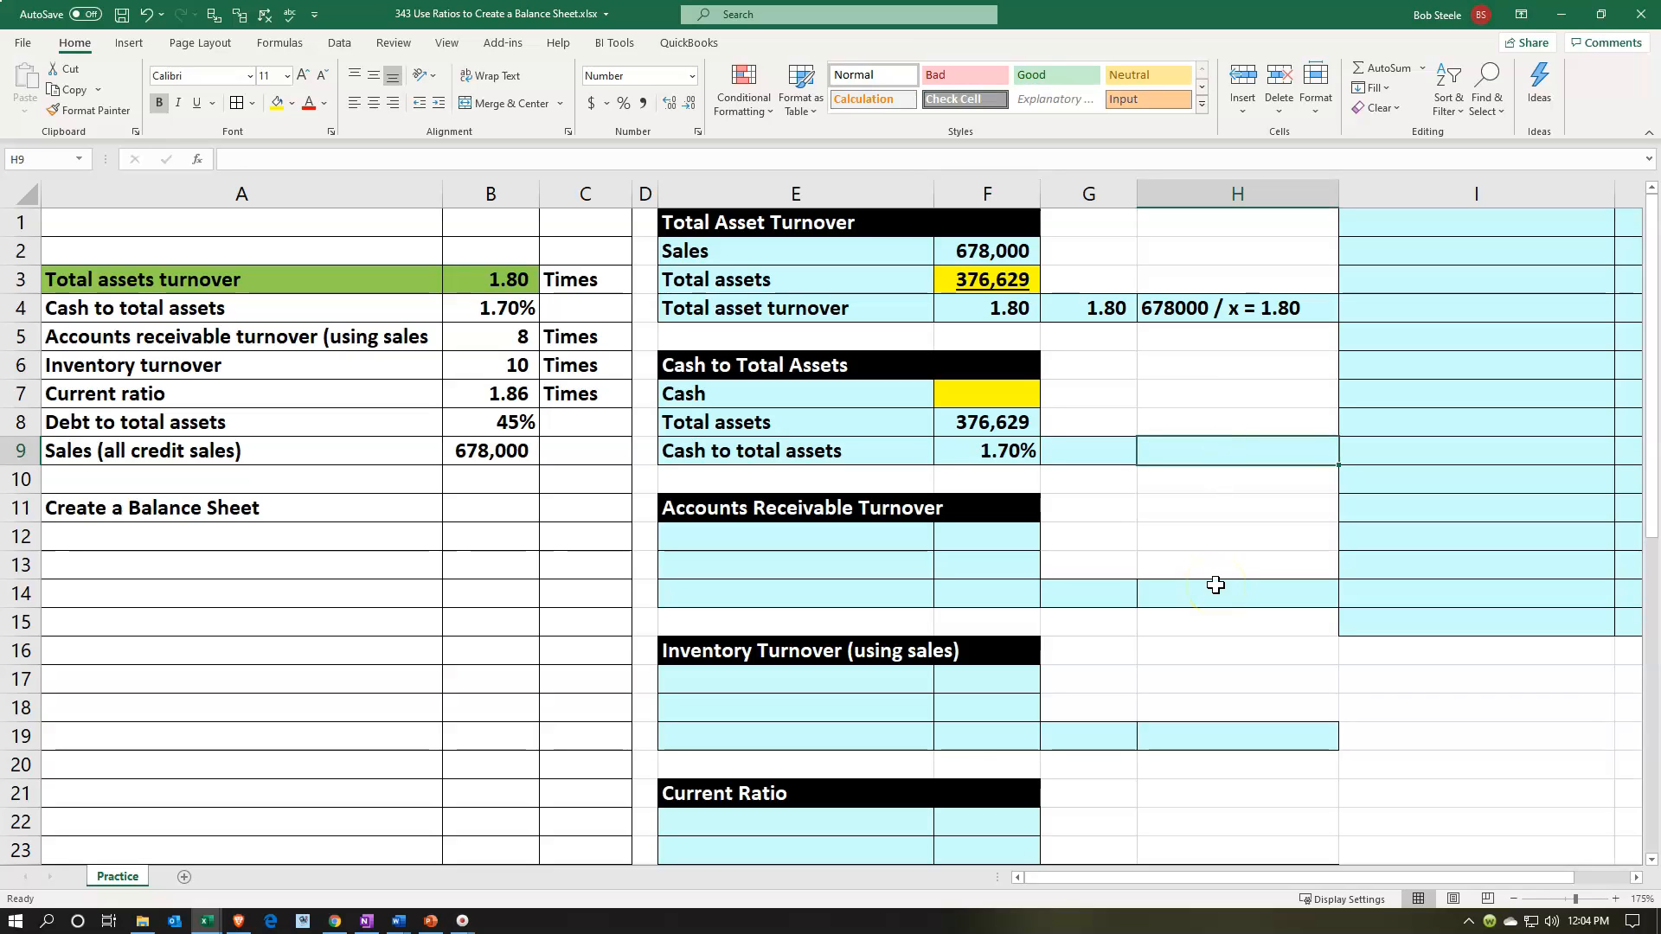
text(x)
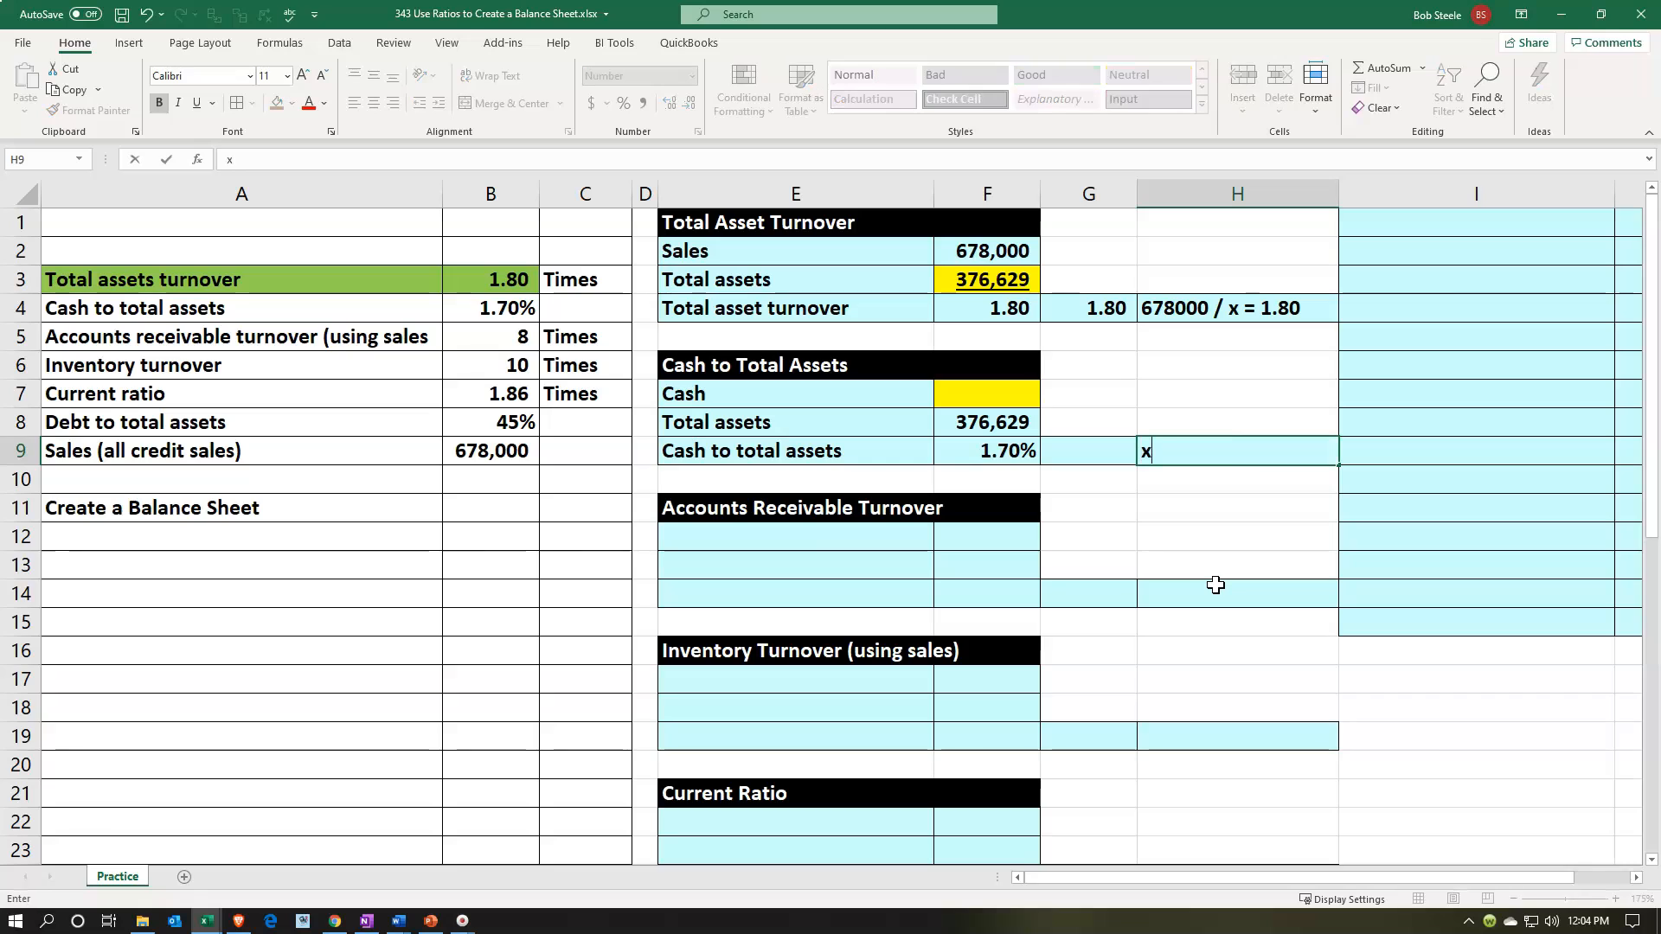
text( / 376629 = .0)
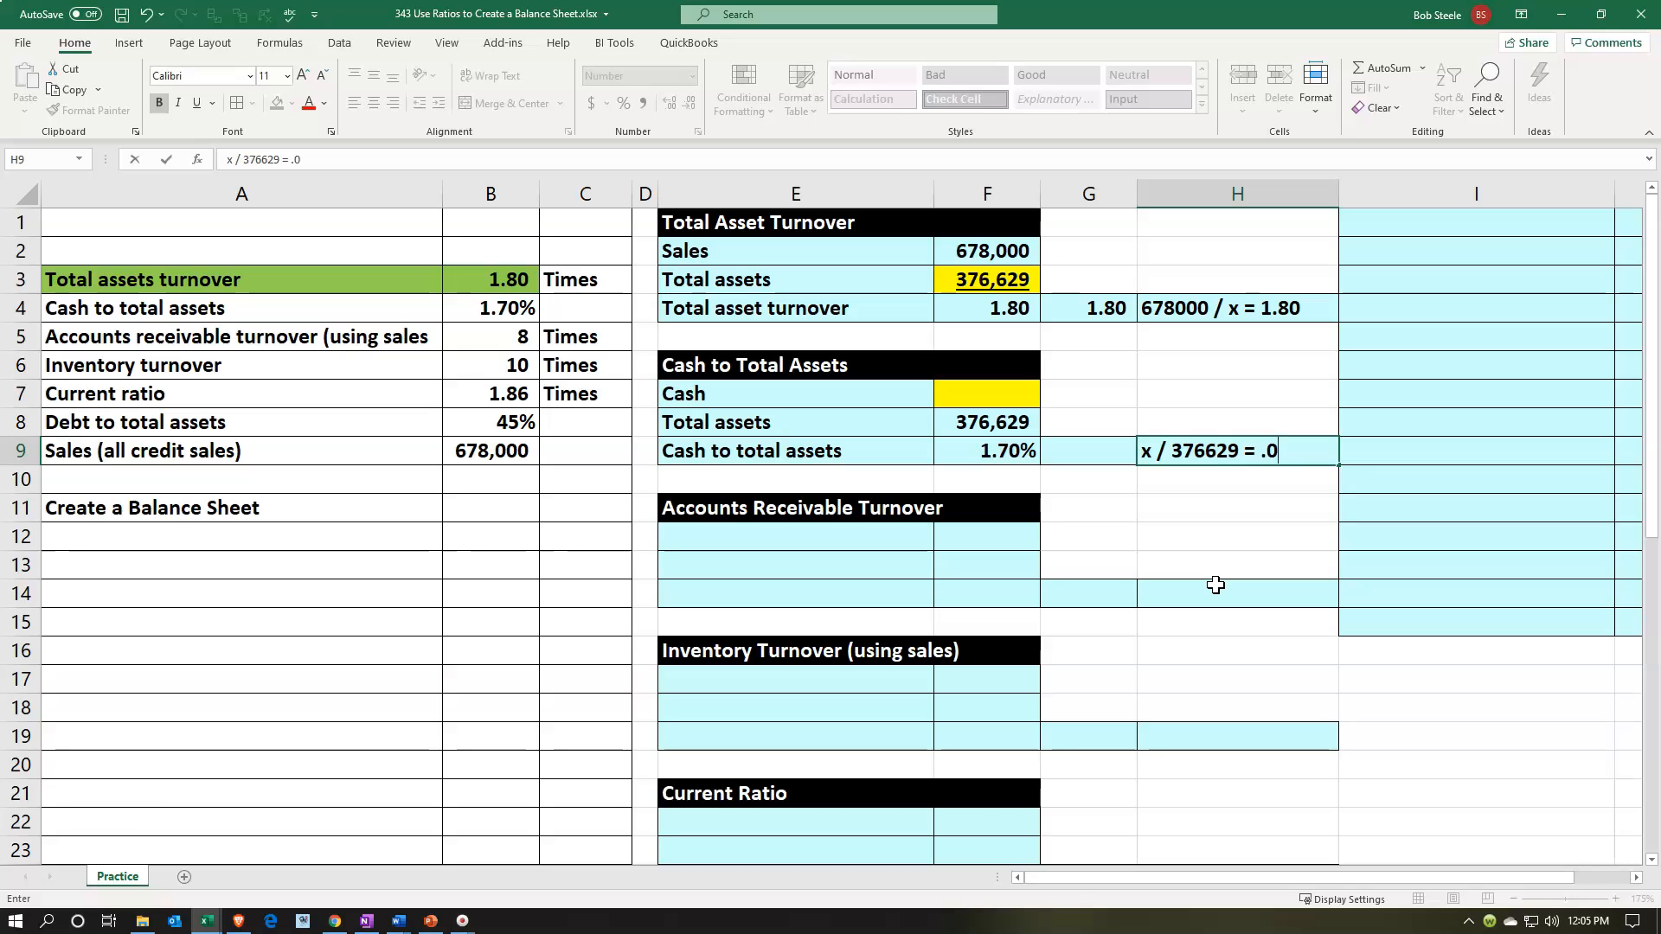
text(17)
key(Return)
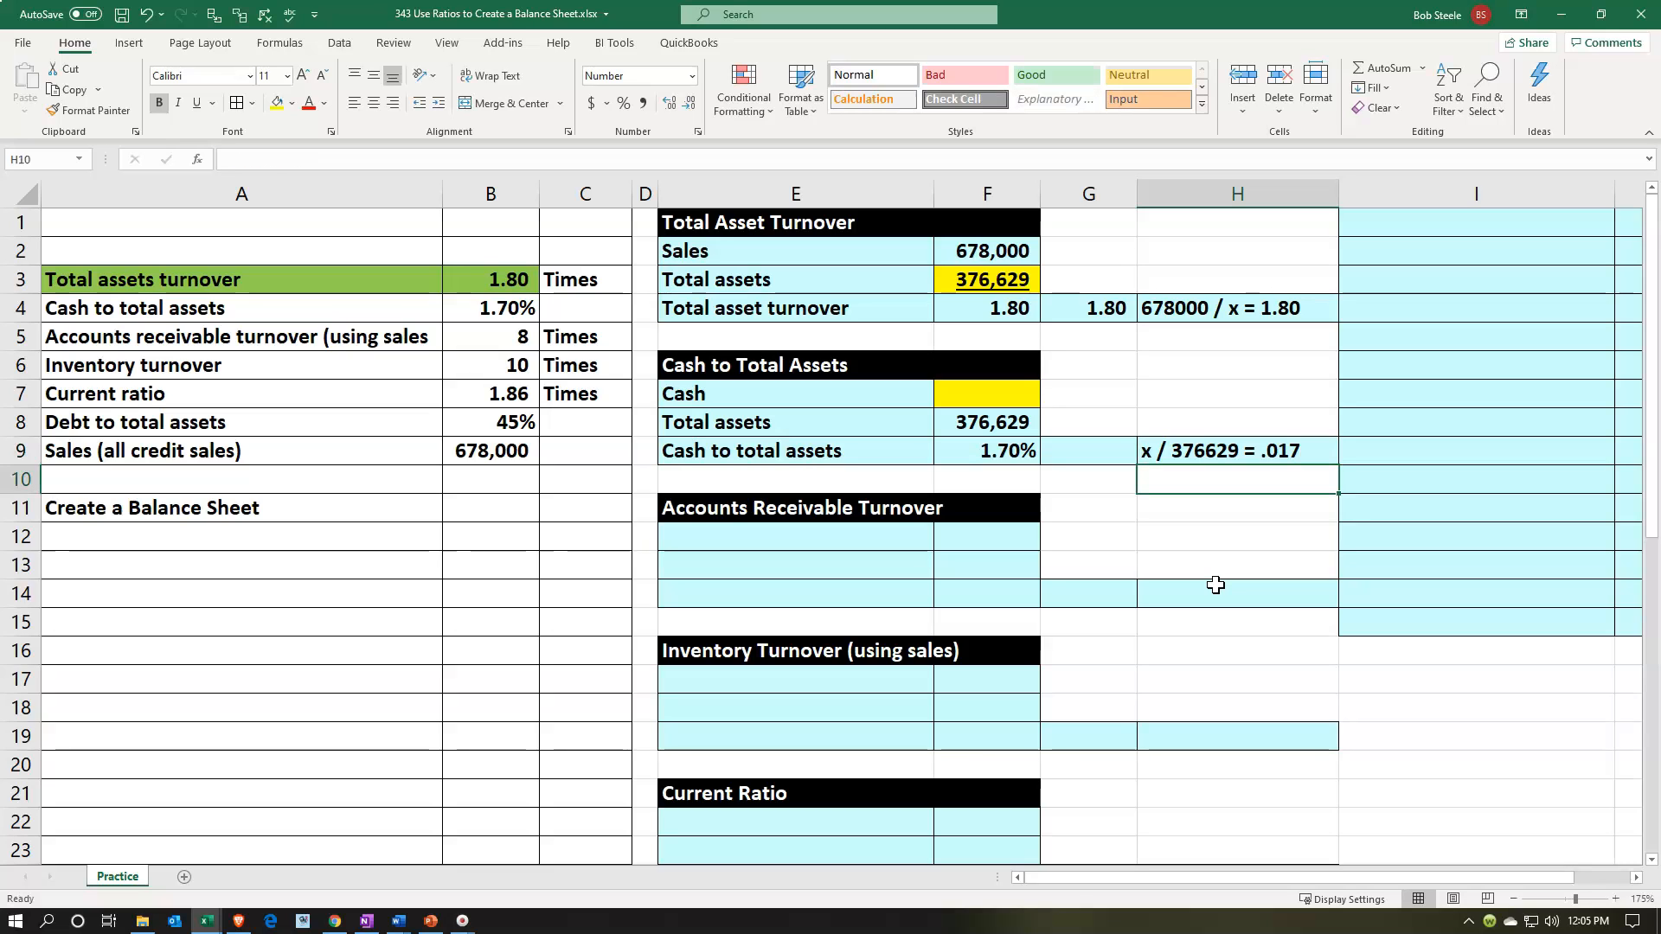
Replace the linked ratio in F9 with a formula dividing cash by total assets, =F7/F8.
key(Left)
key(Up)
key(Up)
key(Up)
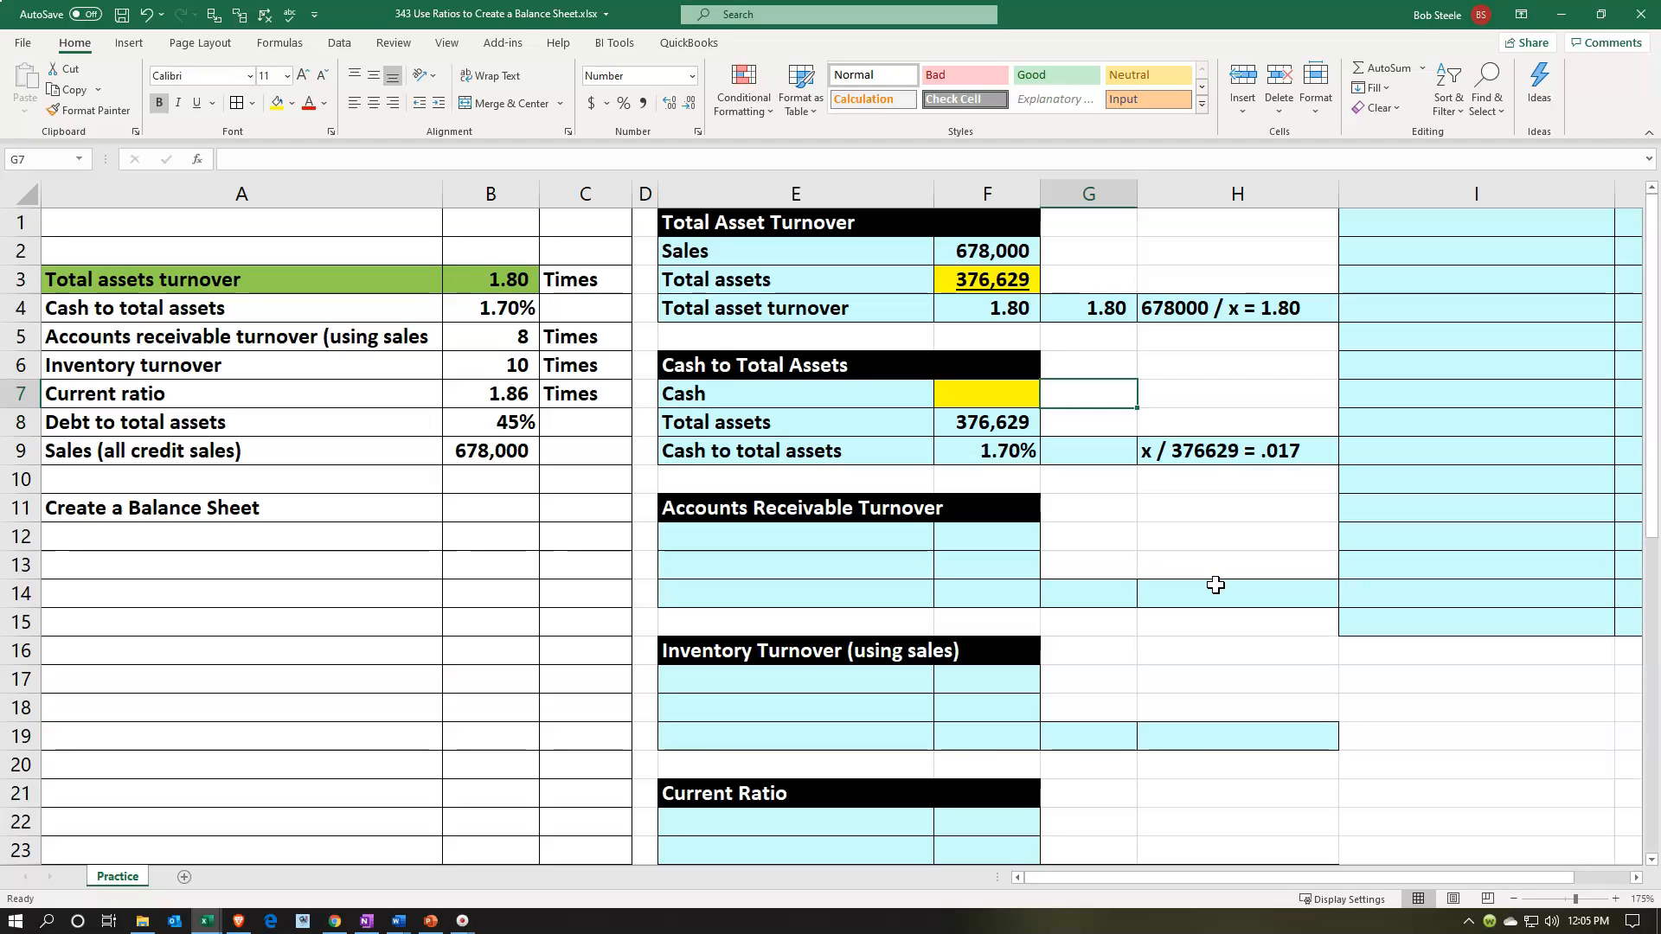
key(Down)
key(Down)
key(Left)
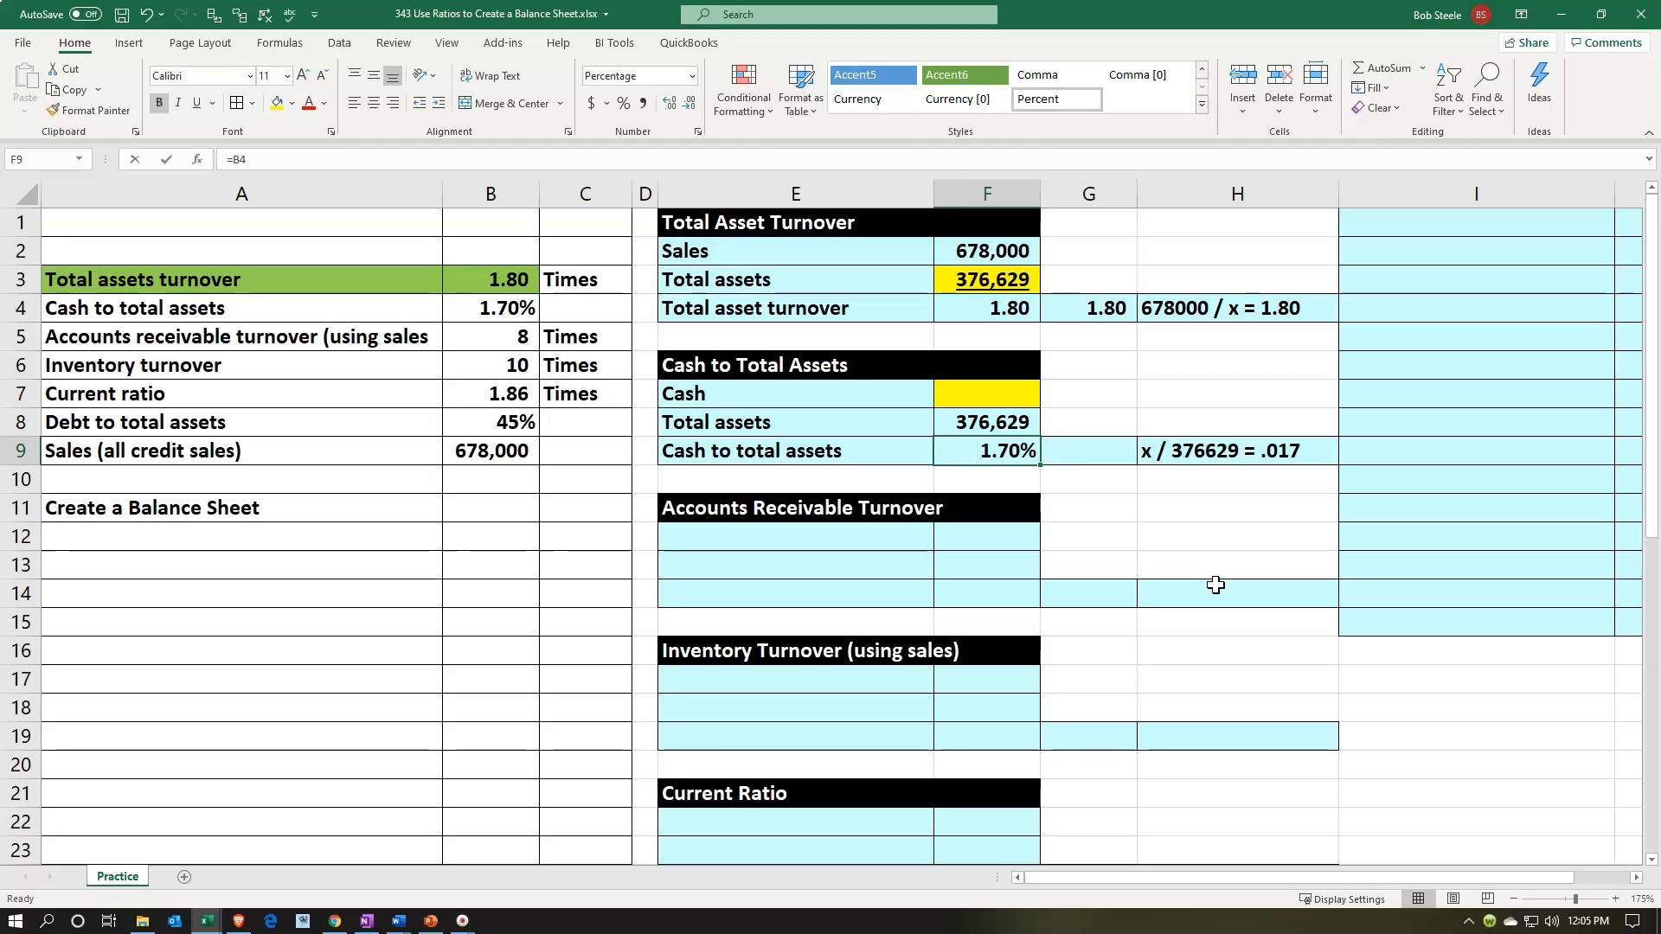
text(=)
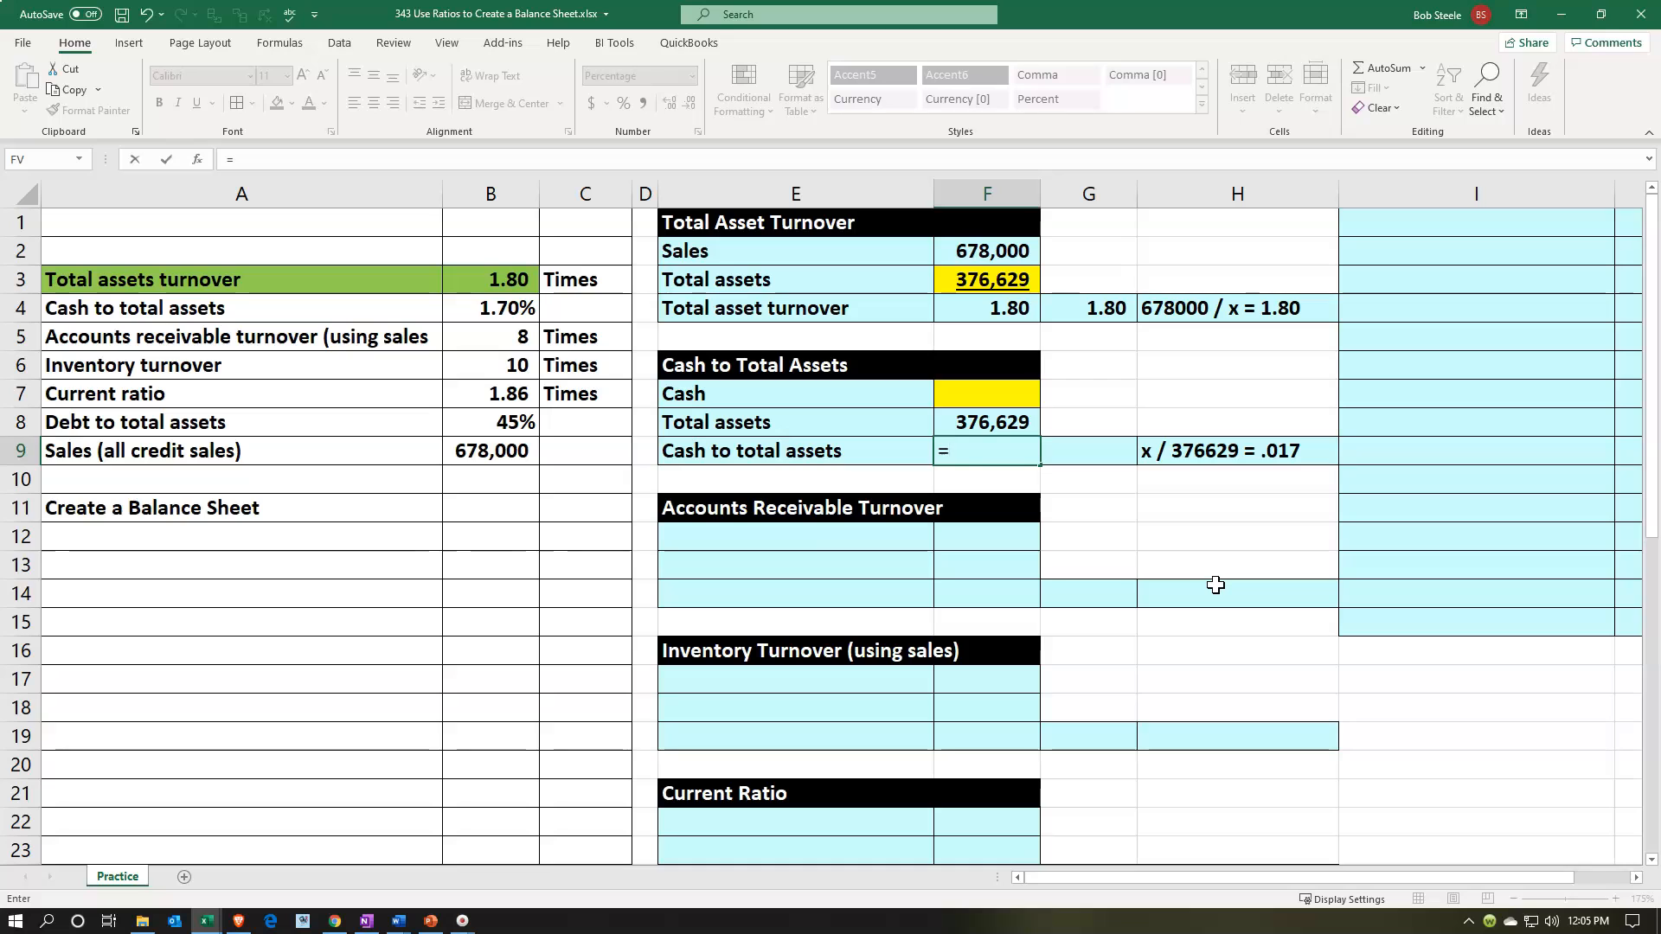
key(Up)
key(Up)
text(/)
key(Up)
key(Return)
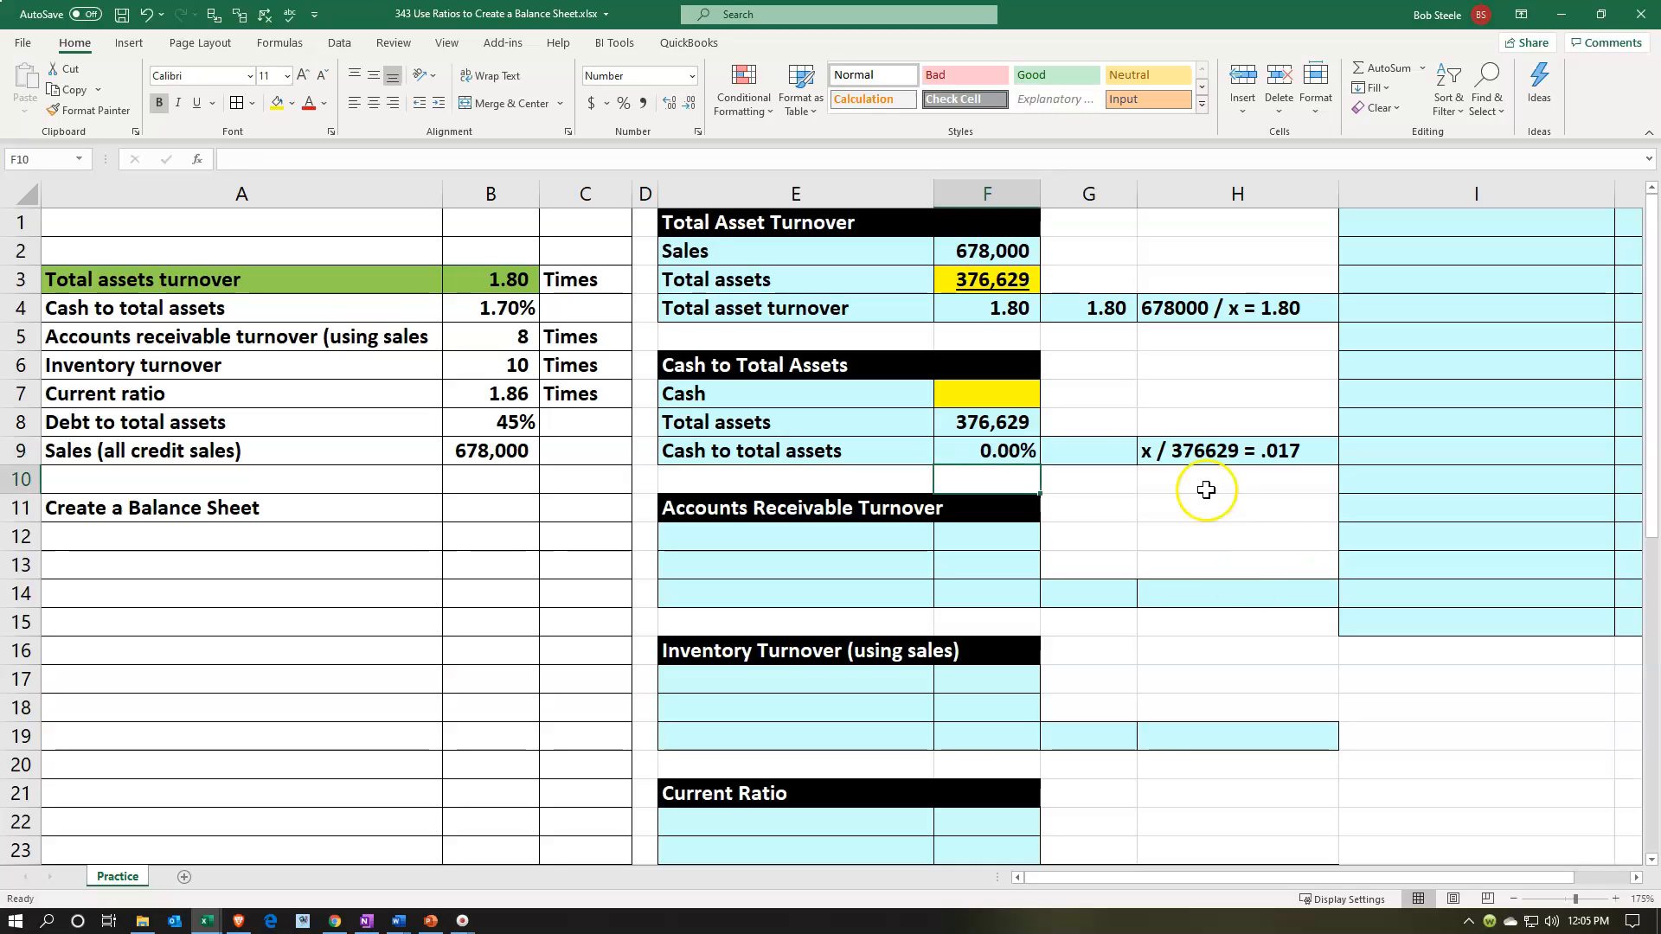
Solve for cash with Goal Seek, setting F9 to .017 by changing F7, and accept the solution.
click(1099, 397)
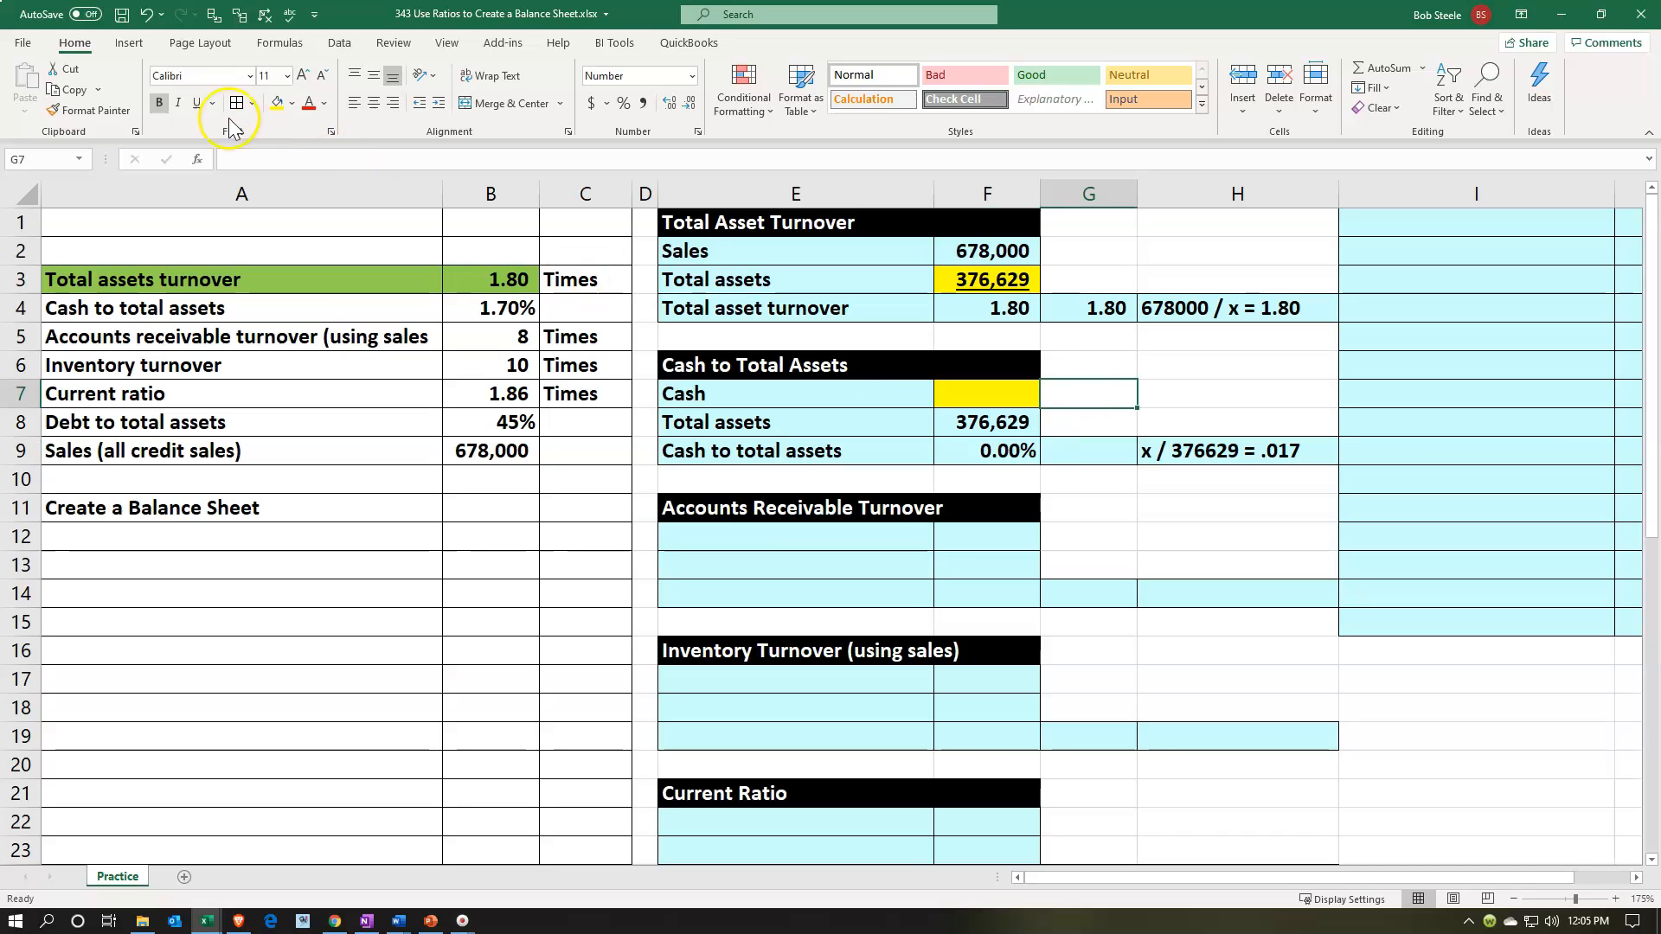
click(340, 43)
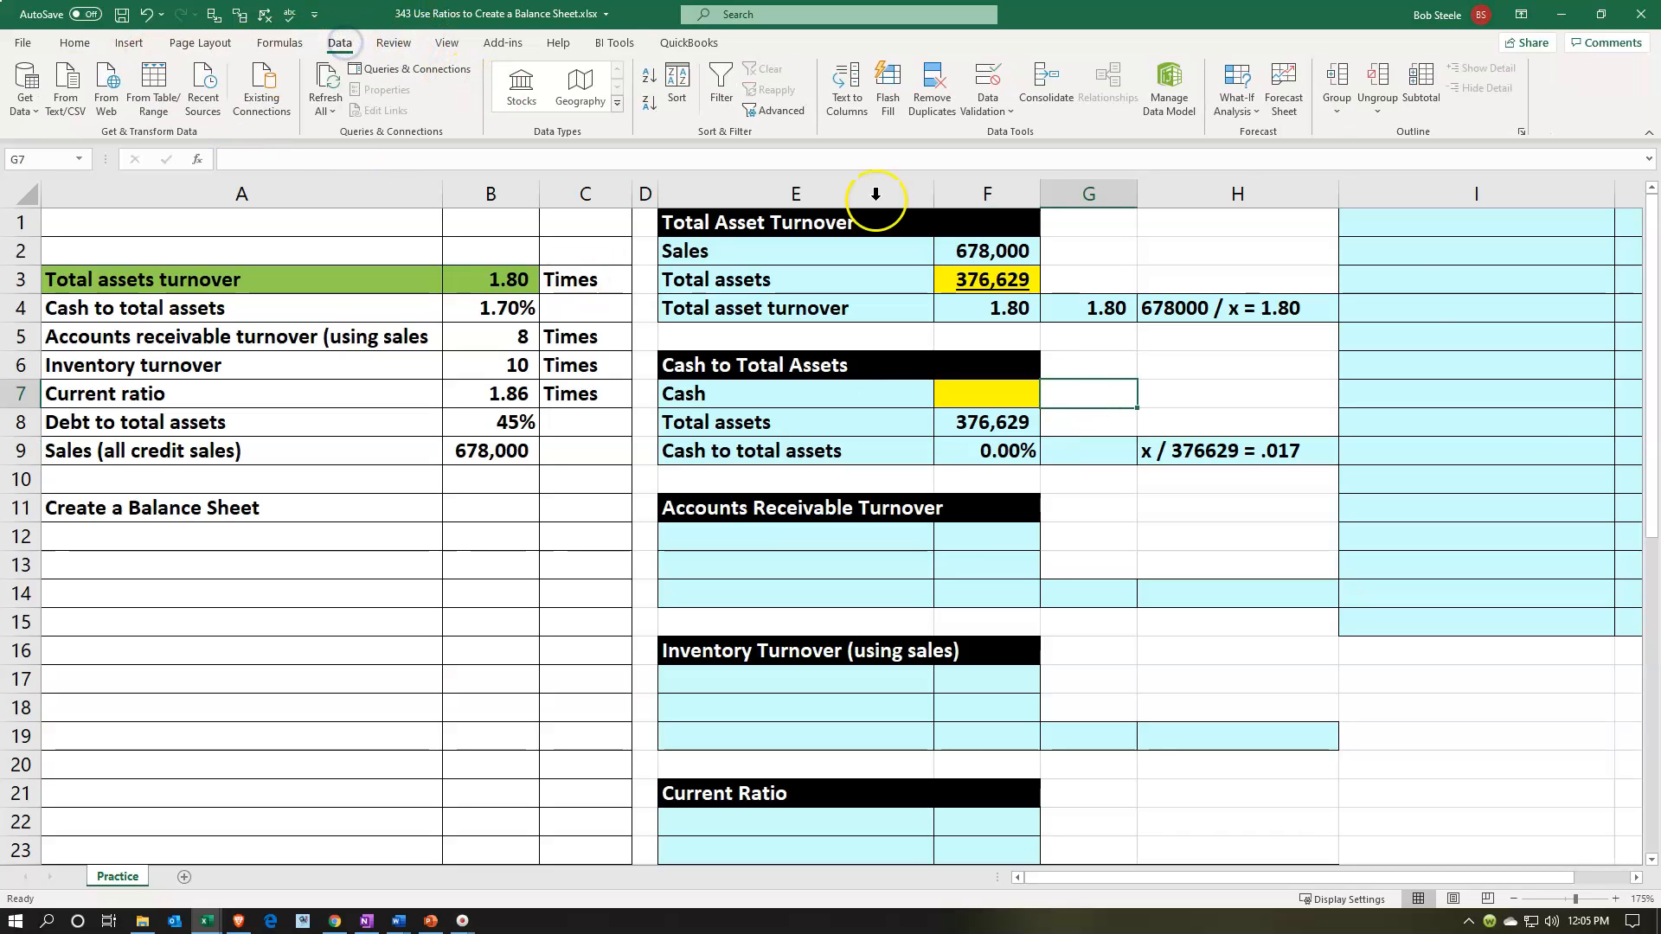
click(1238, 118)
click(1242, 163)
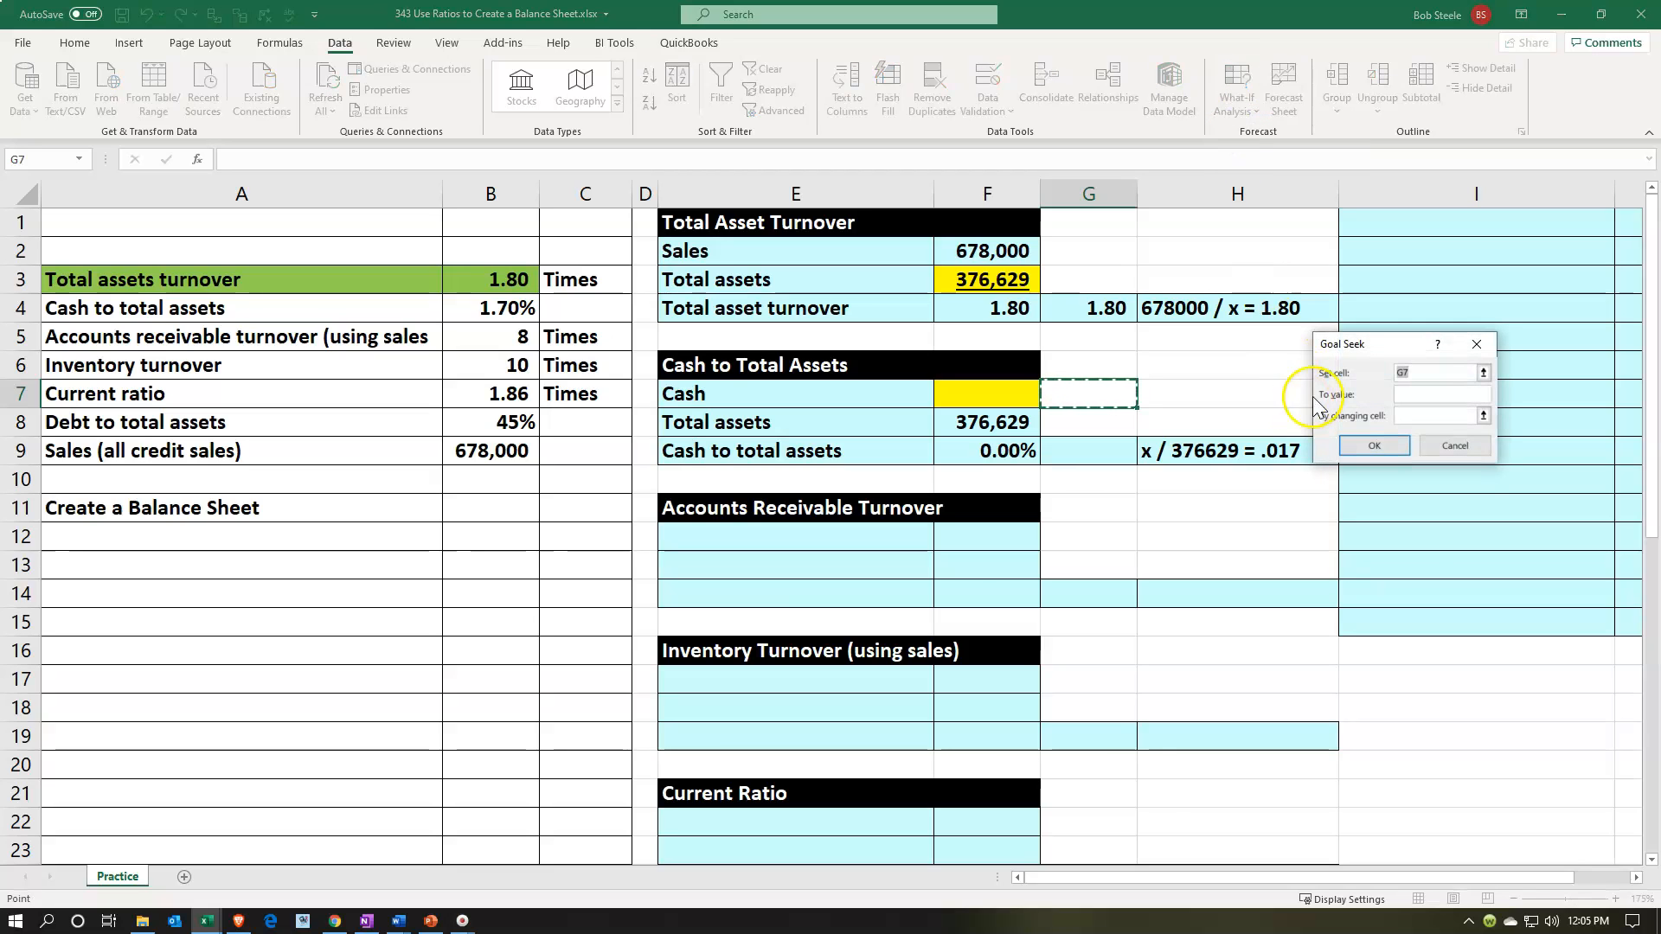
drag(1358, 346, 821, 495)
click(969, 452)
click(888, 544)
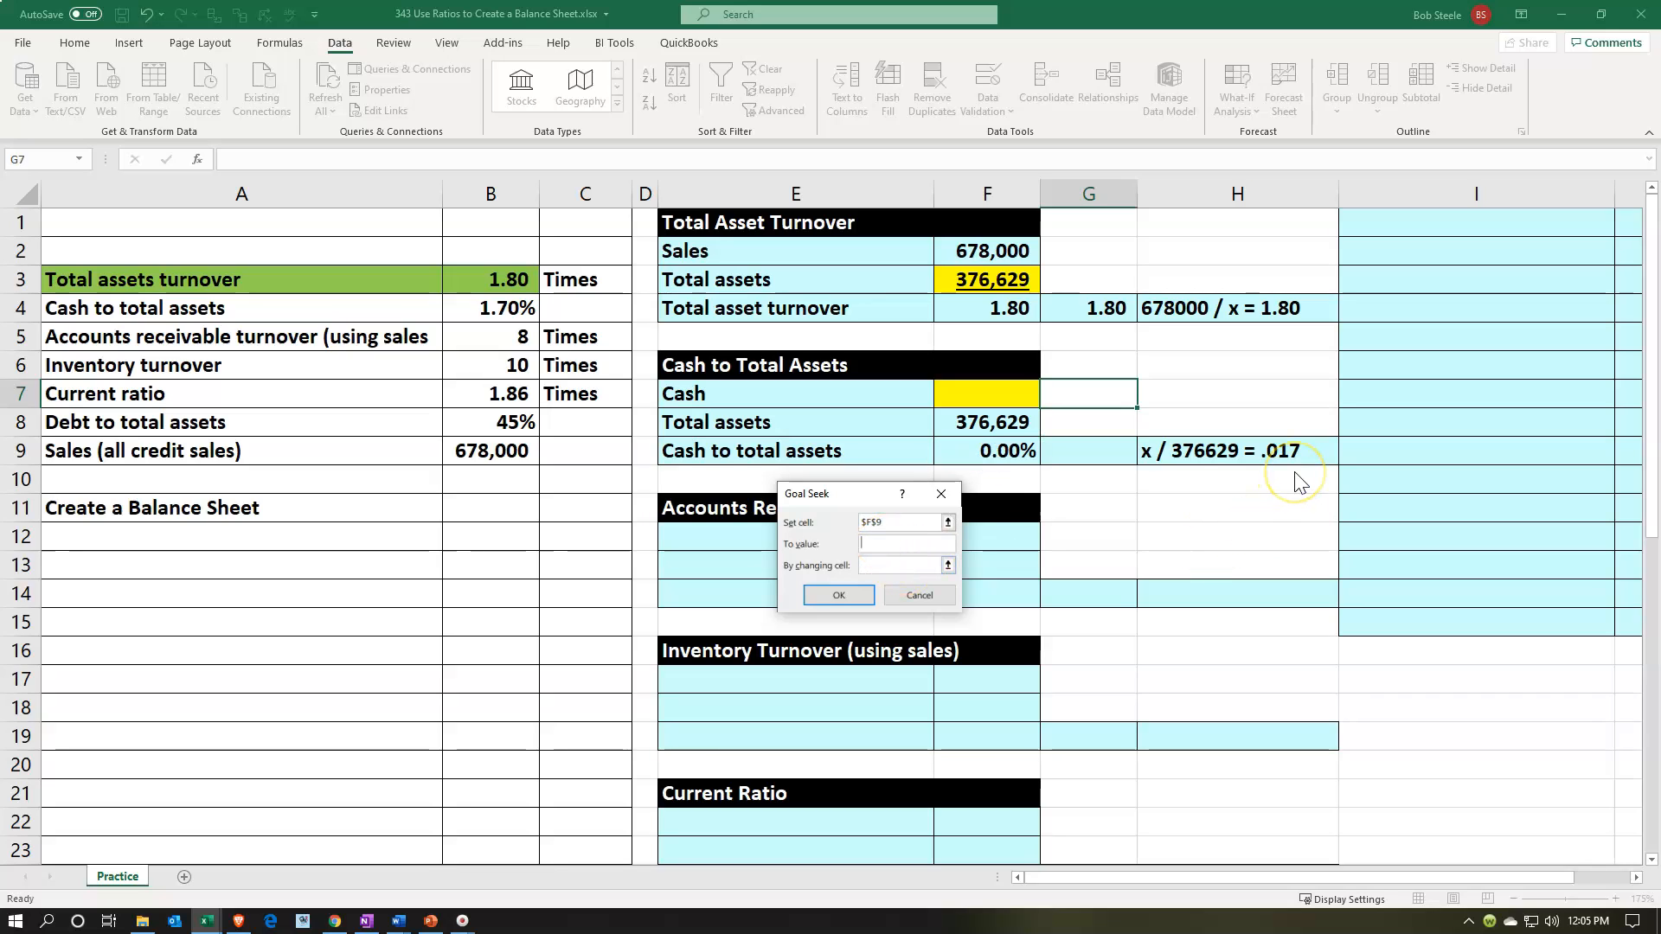
text(.017)
click(922, 568)
click(973, 391)
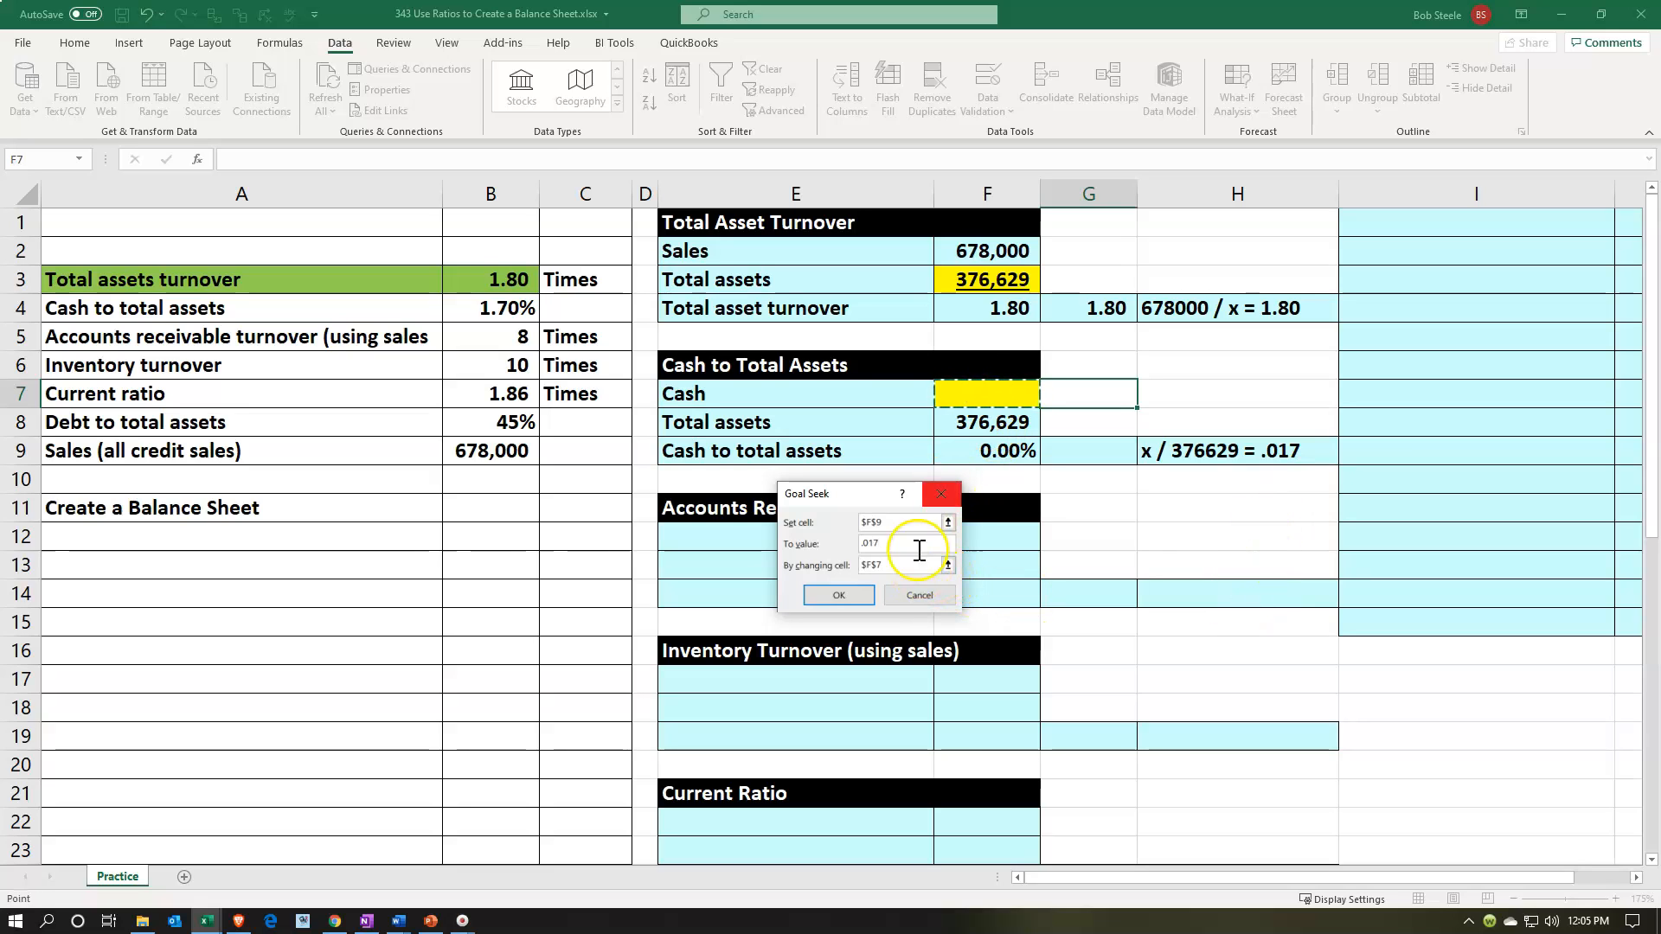
click(851, 597)
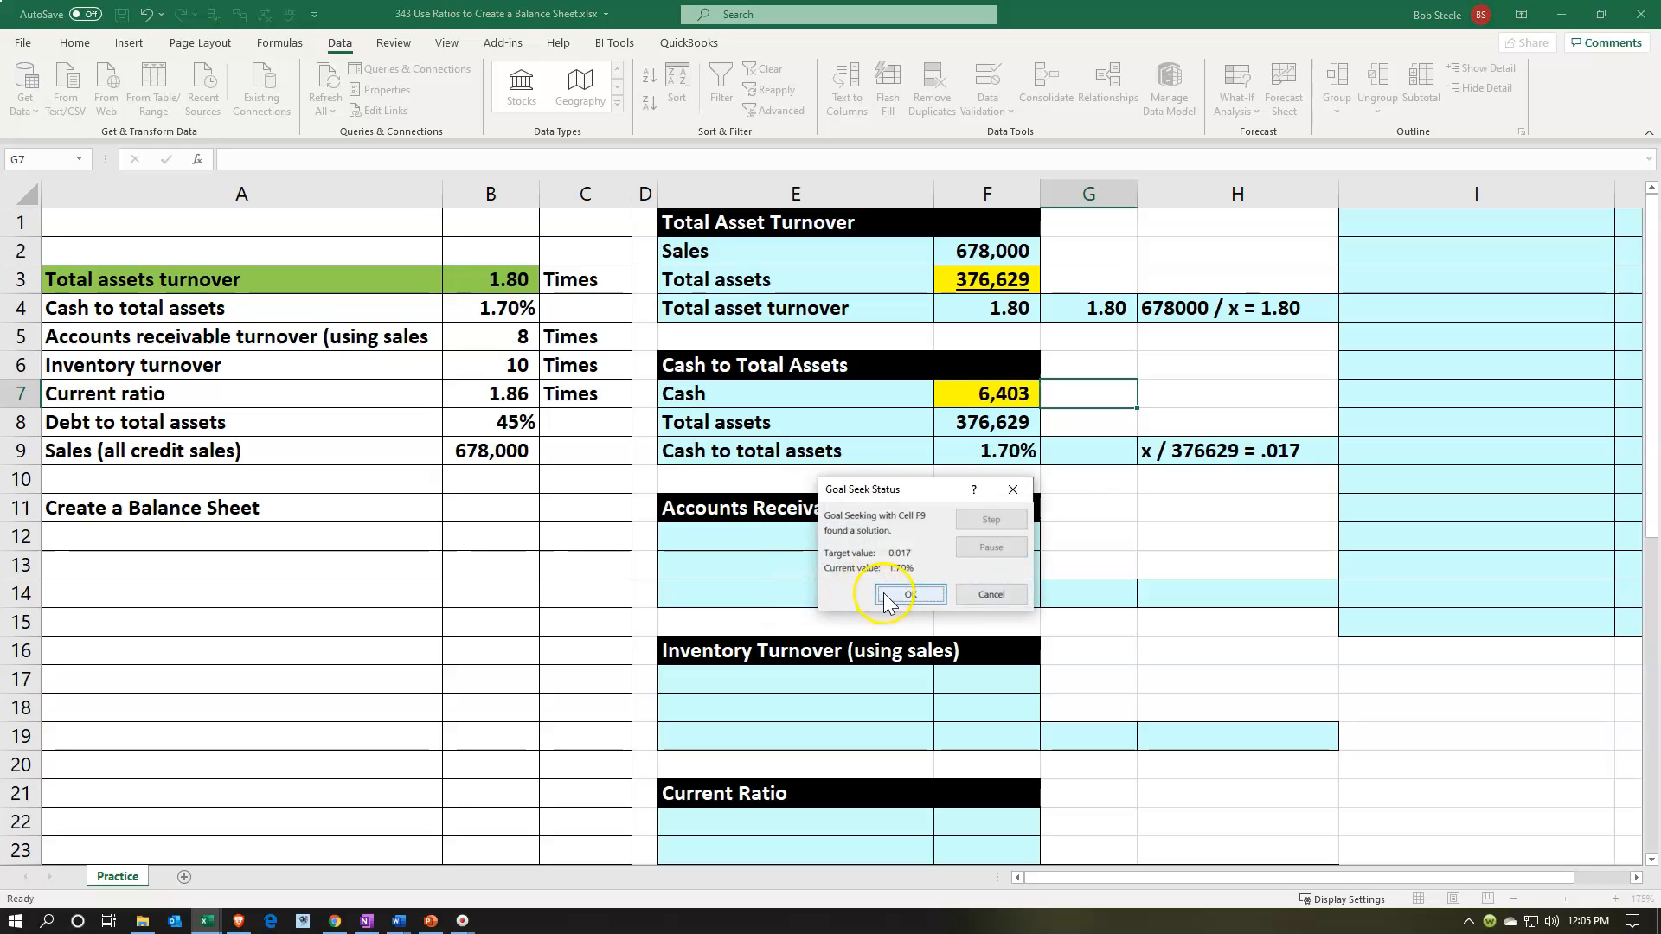
click(885, 594)
Enter the check formula =F7/F8 in G9 to recompute the Cash to total assets ratio.
click(1065, 457)
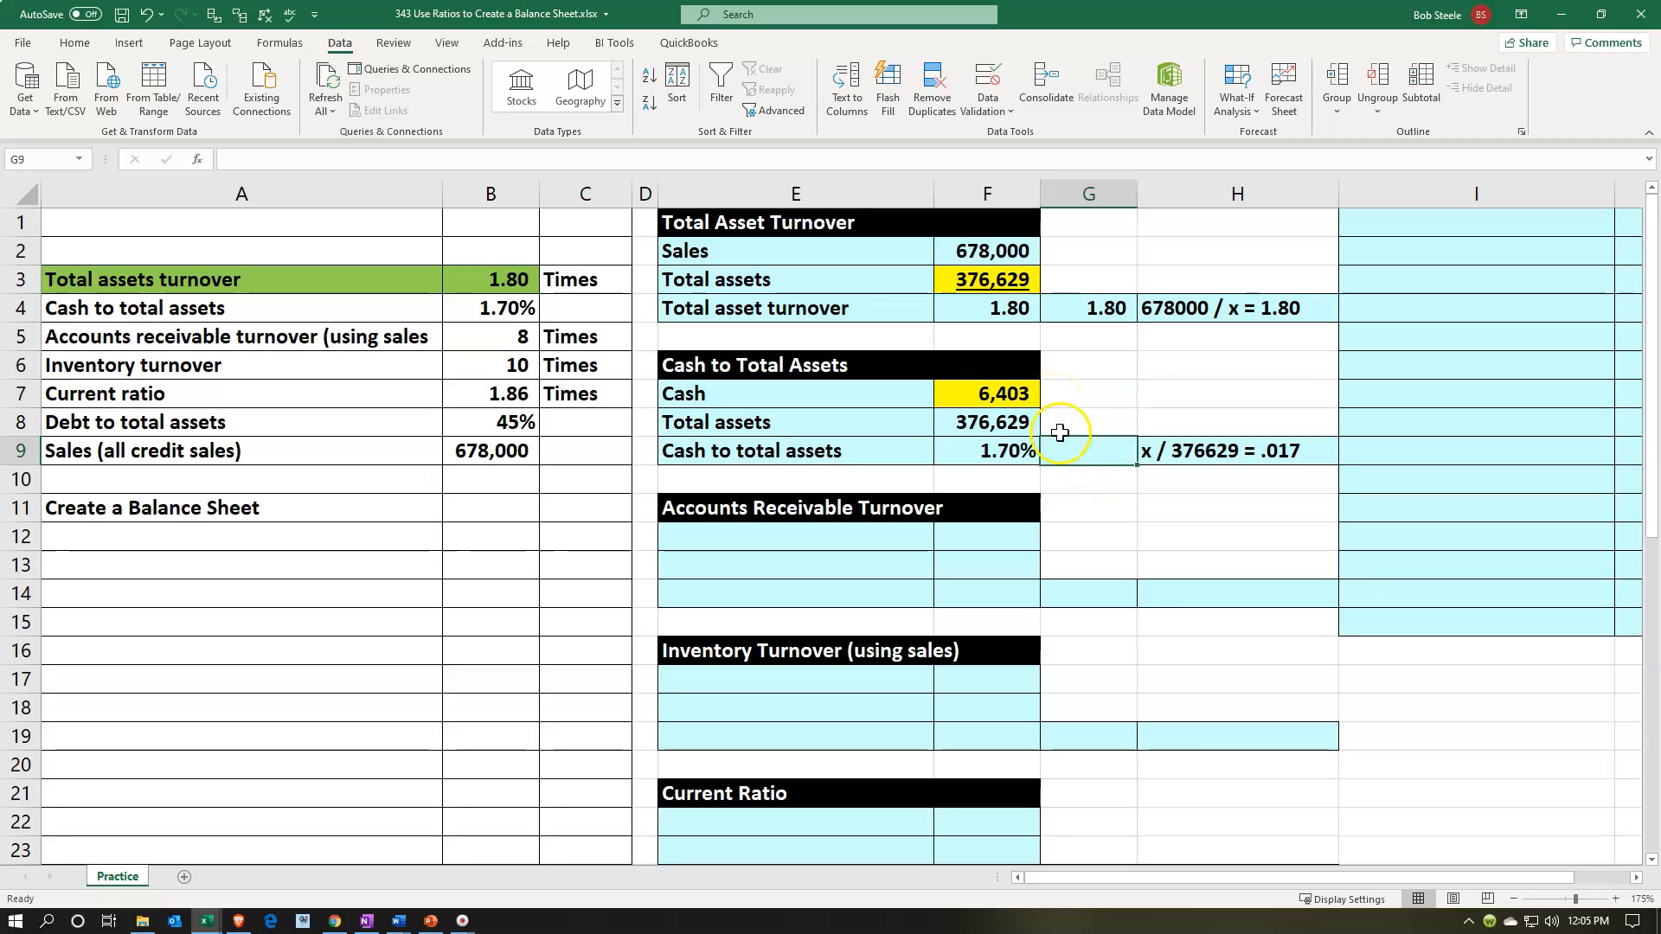
text(=)
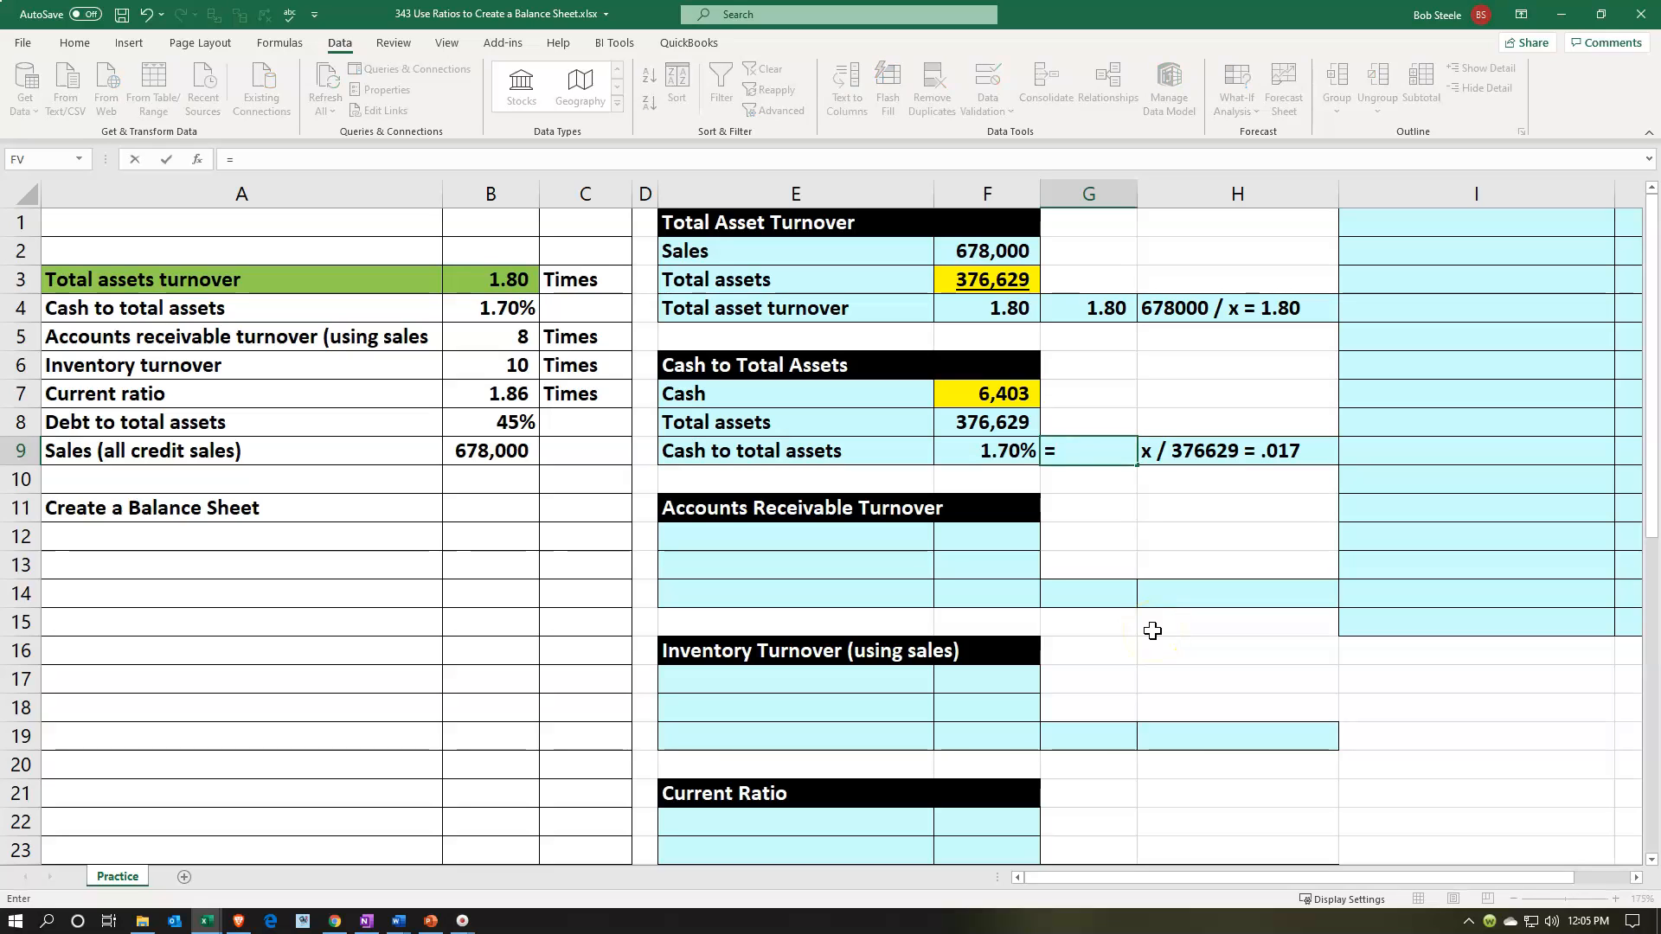
key(Up)
key(Up)
key(Left)
text(/)
key(Up)
key(Left)
key(Return)
key(Up)
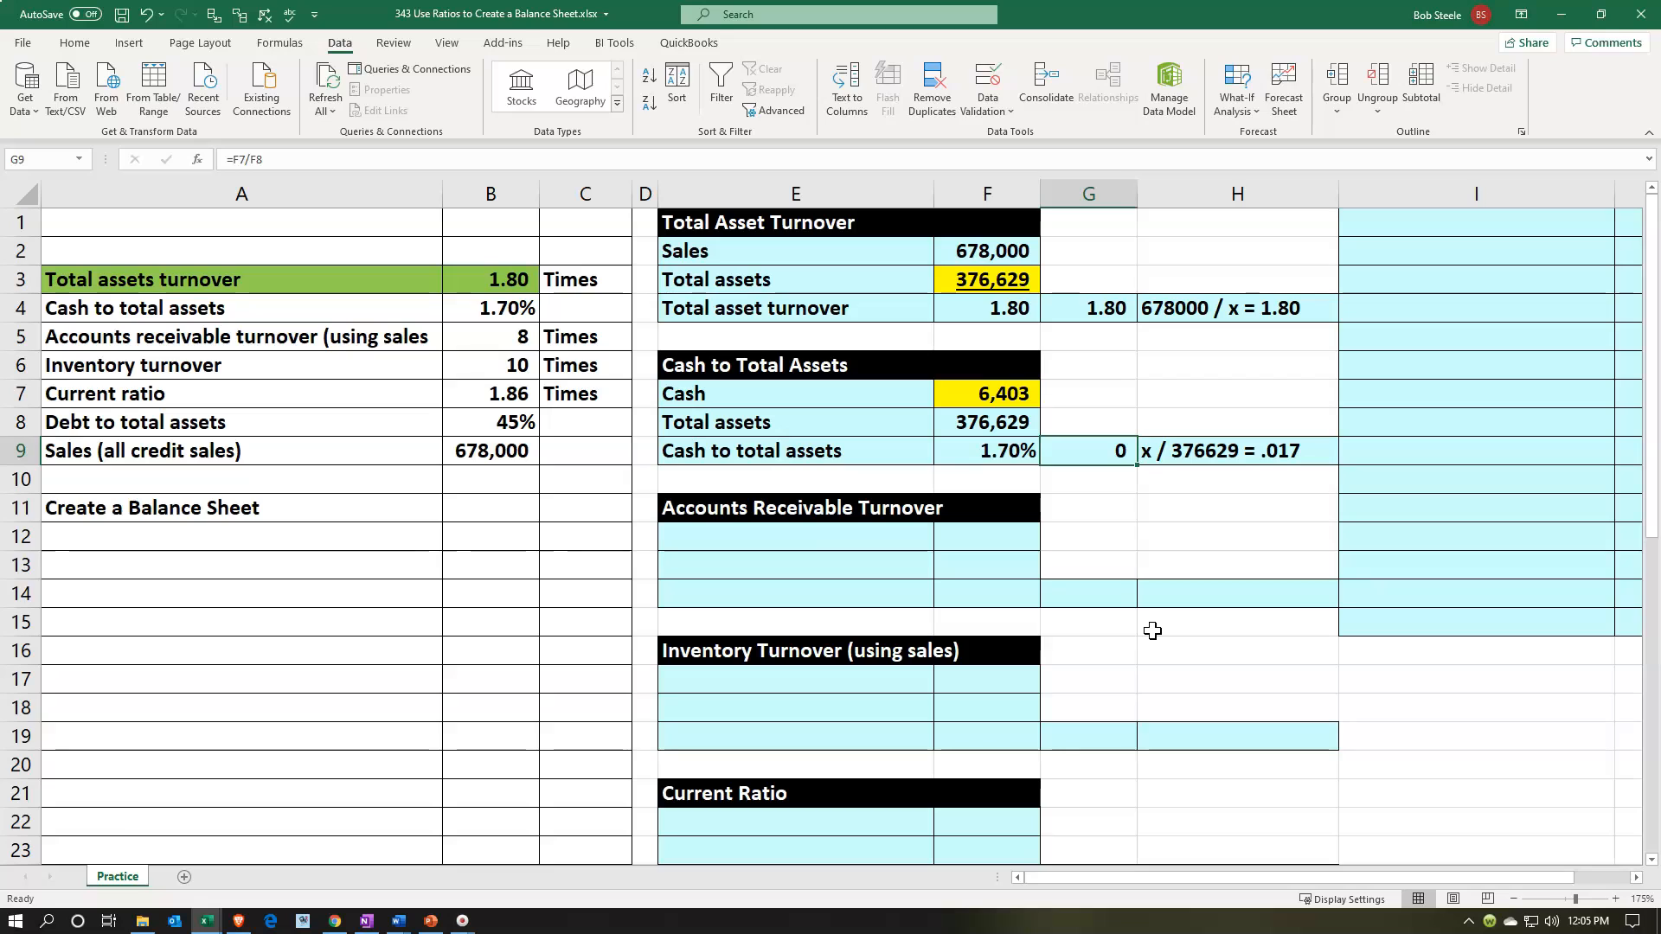
Copy the percentage formatting of F9 onto the check cell G9 with Format Painter.
click(985, 461)
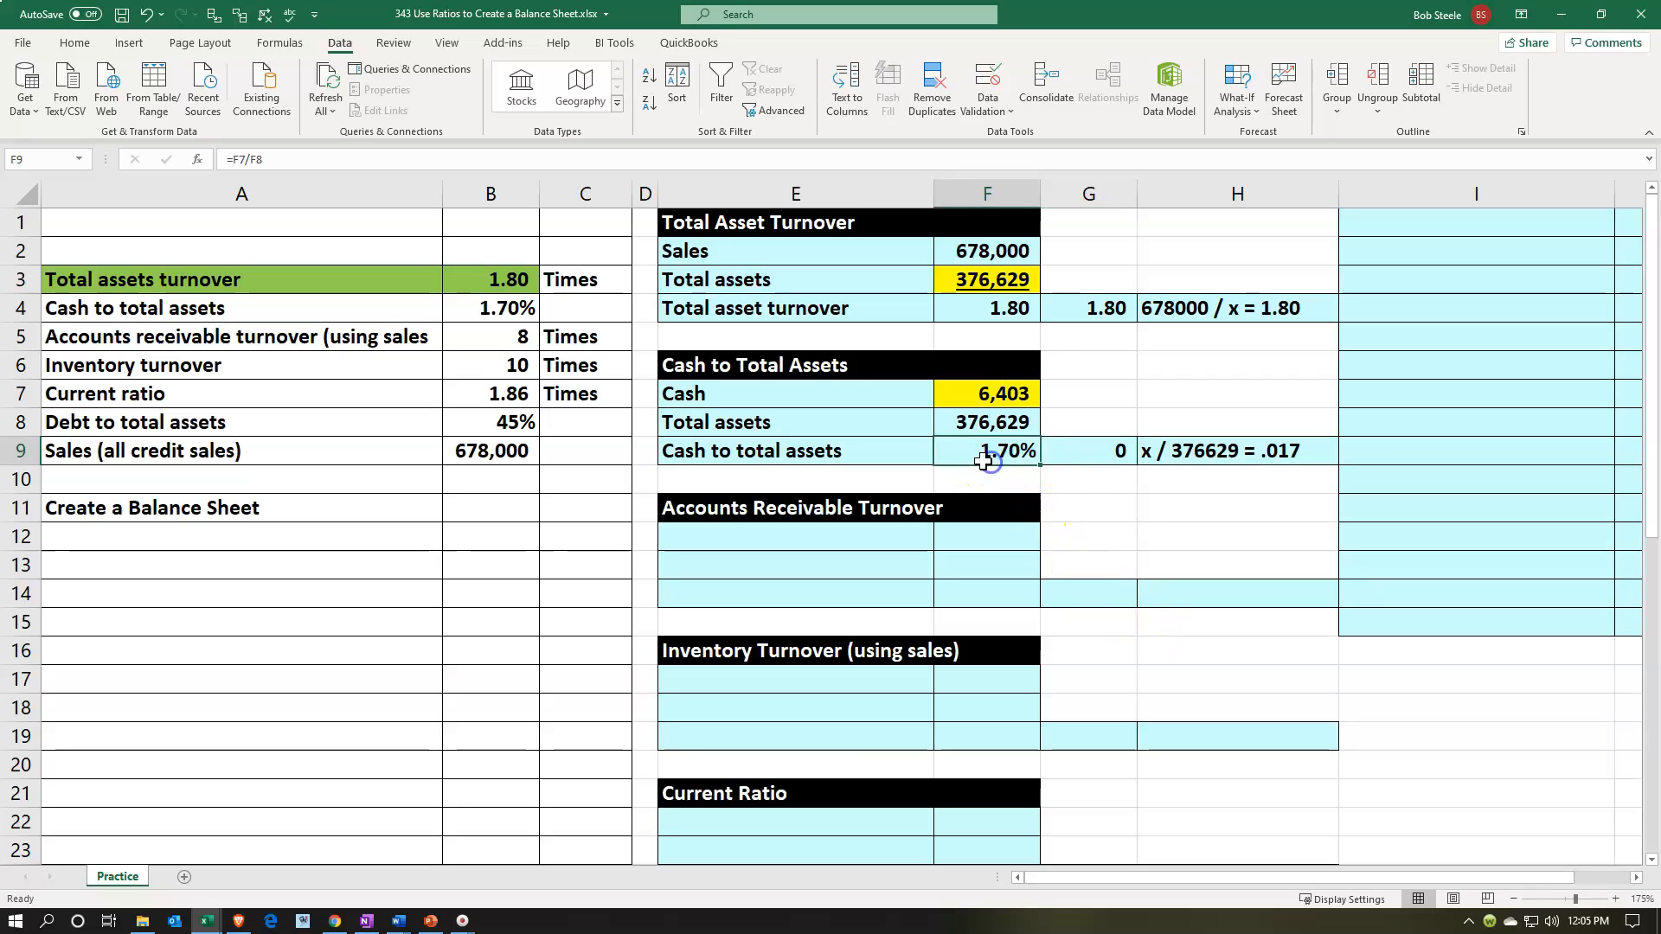
click(76, 45)
click(80, 113)
click(1085, 454)
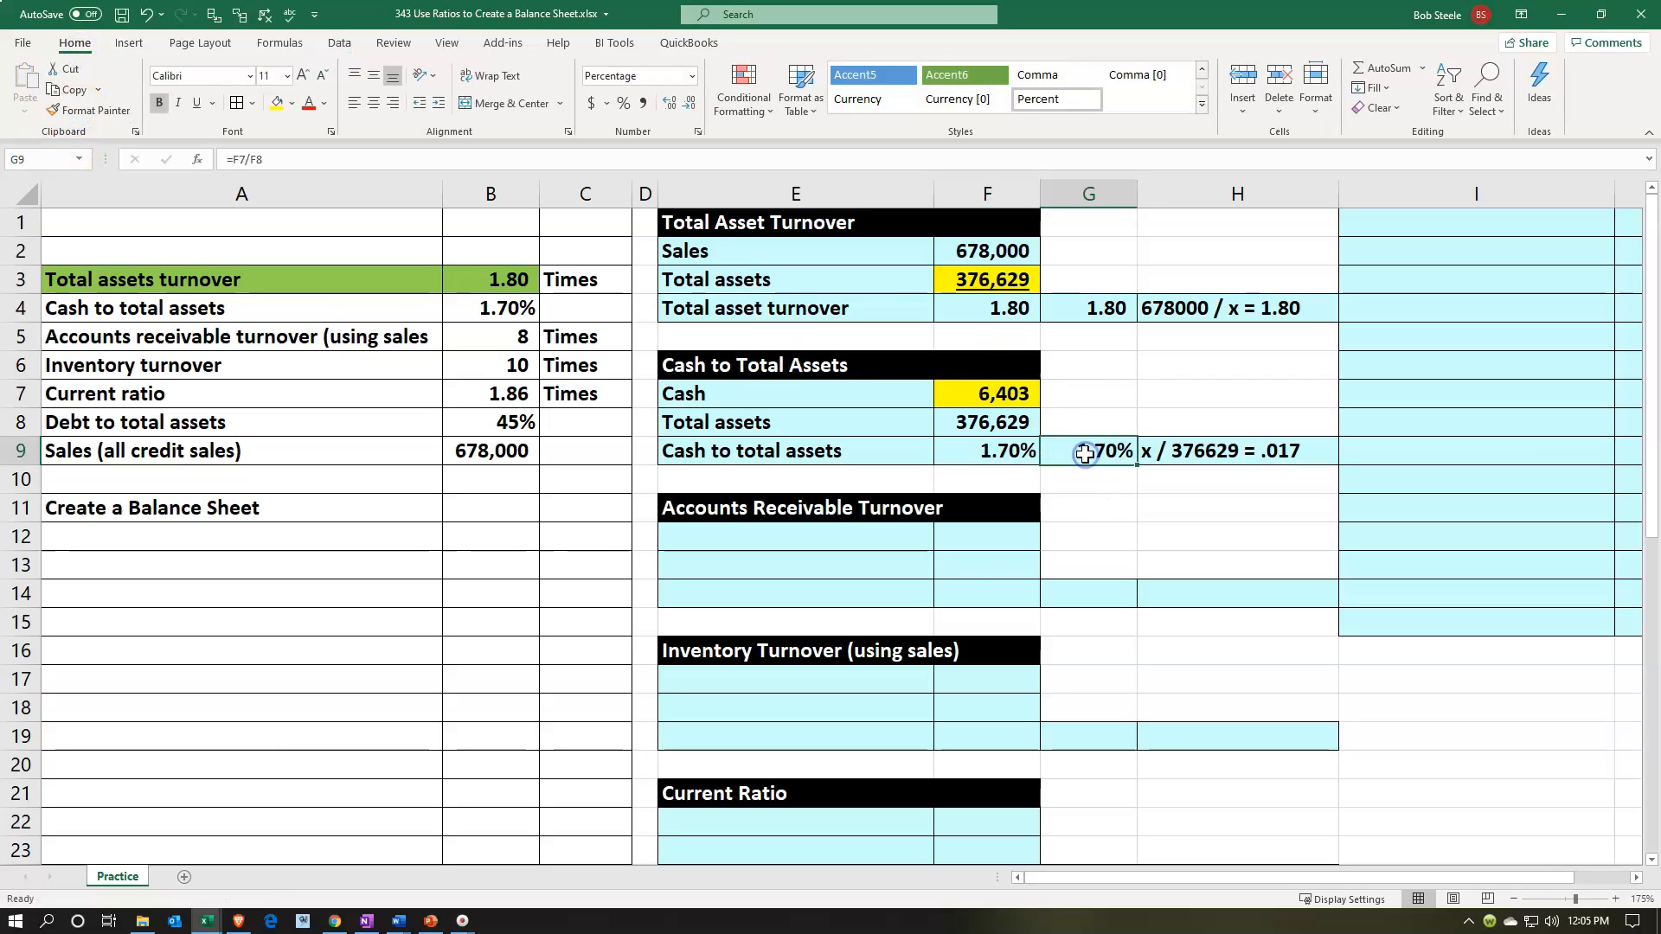
Fill the given Cash to total assets ratio in A4:B4 with green to mark it as used.
click(230, 313)
drag(254, 309, 451, 309)
right_click(449, 303)
click(532, 277)
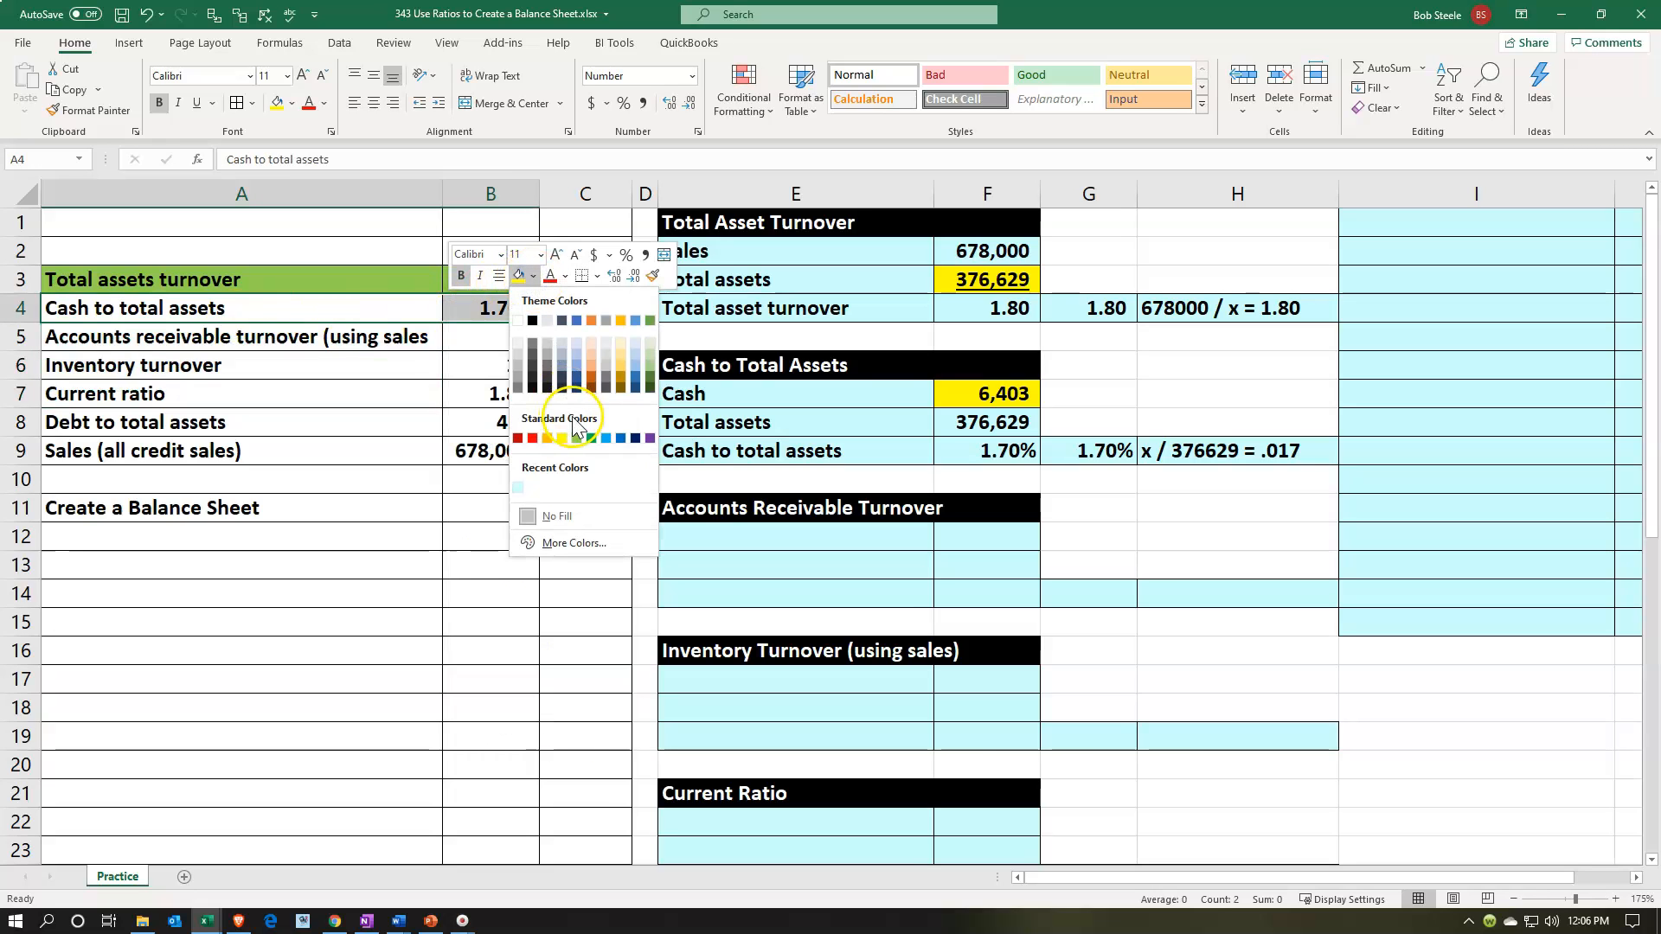
click(576, 437)
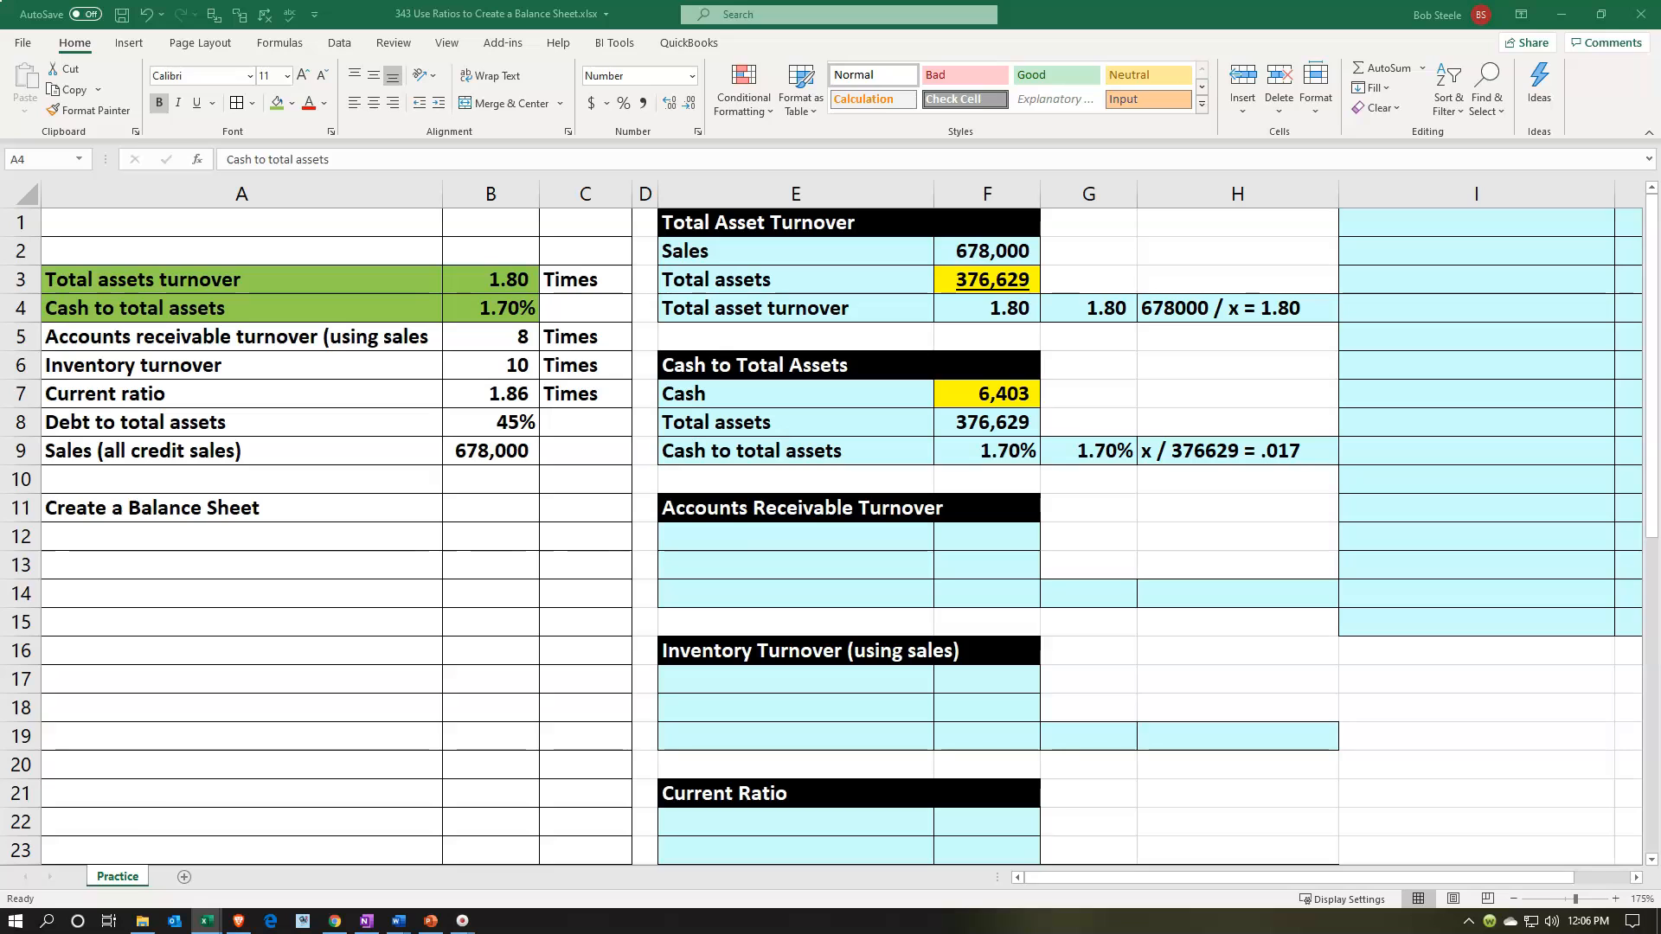
Label E12 "Sals" in the Accounts Receivable Turnover block and link F12 to the given sales with =B9.
key(ctrl+c)
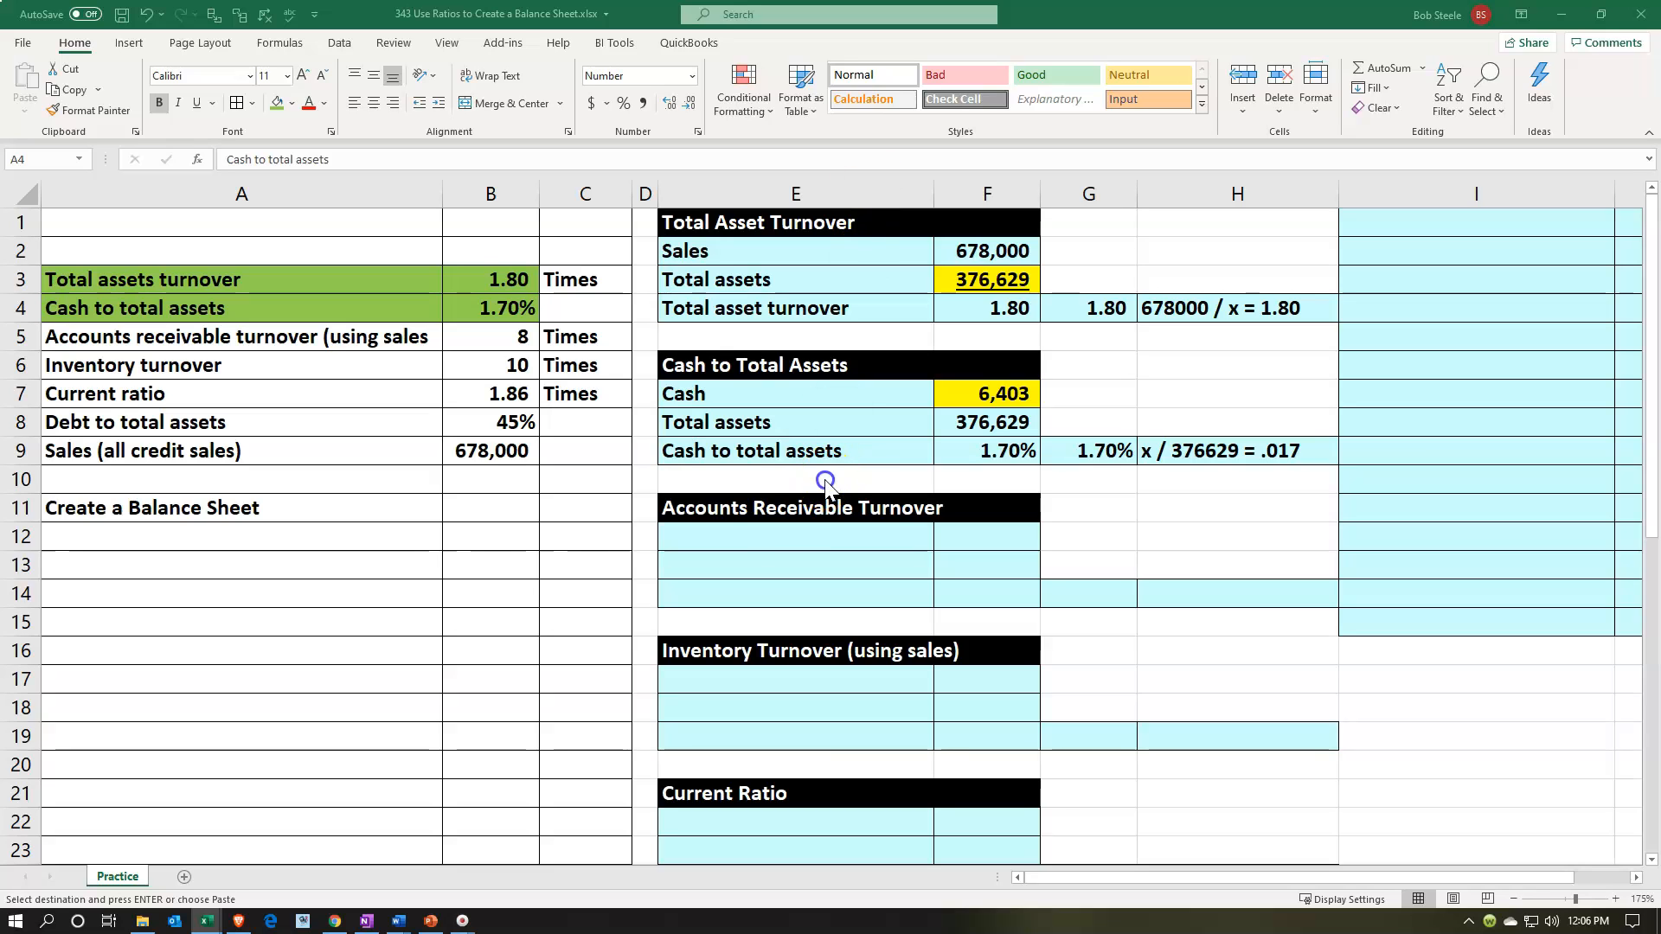
click(772, 533)
text(Sals)
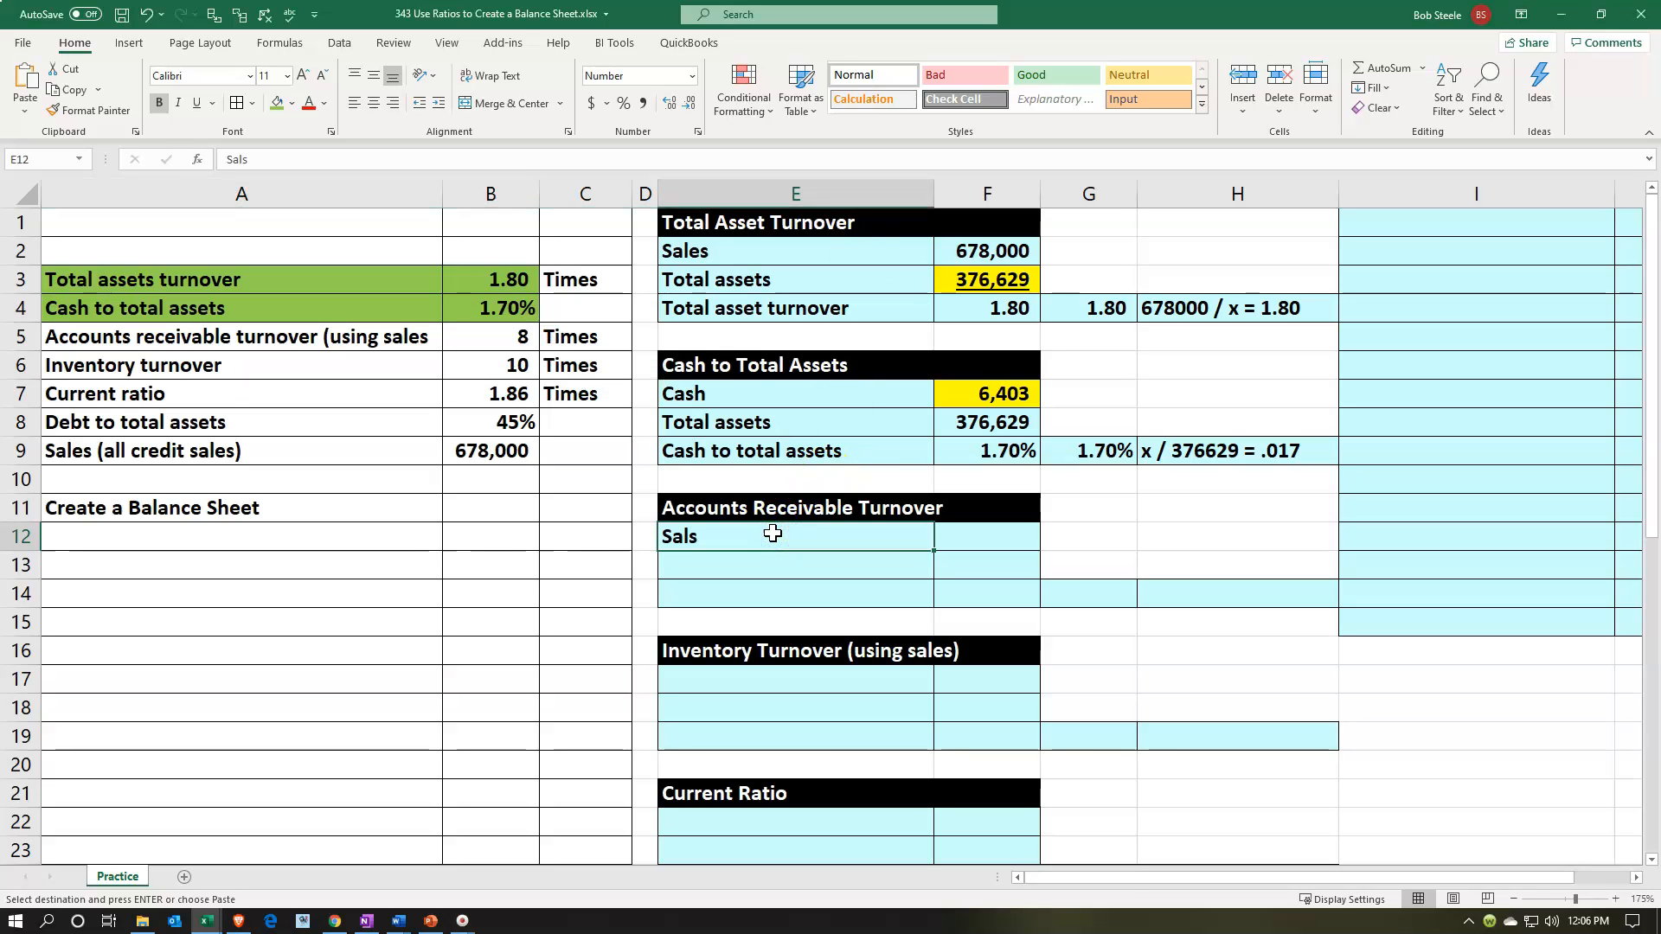
key(Tab)
text(=)
key(Left)
key(Left)
key(Left)
key(Left)
key(Up)
key(Up)
key(Up)
key(Return)
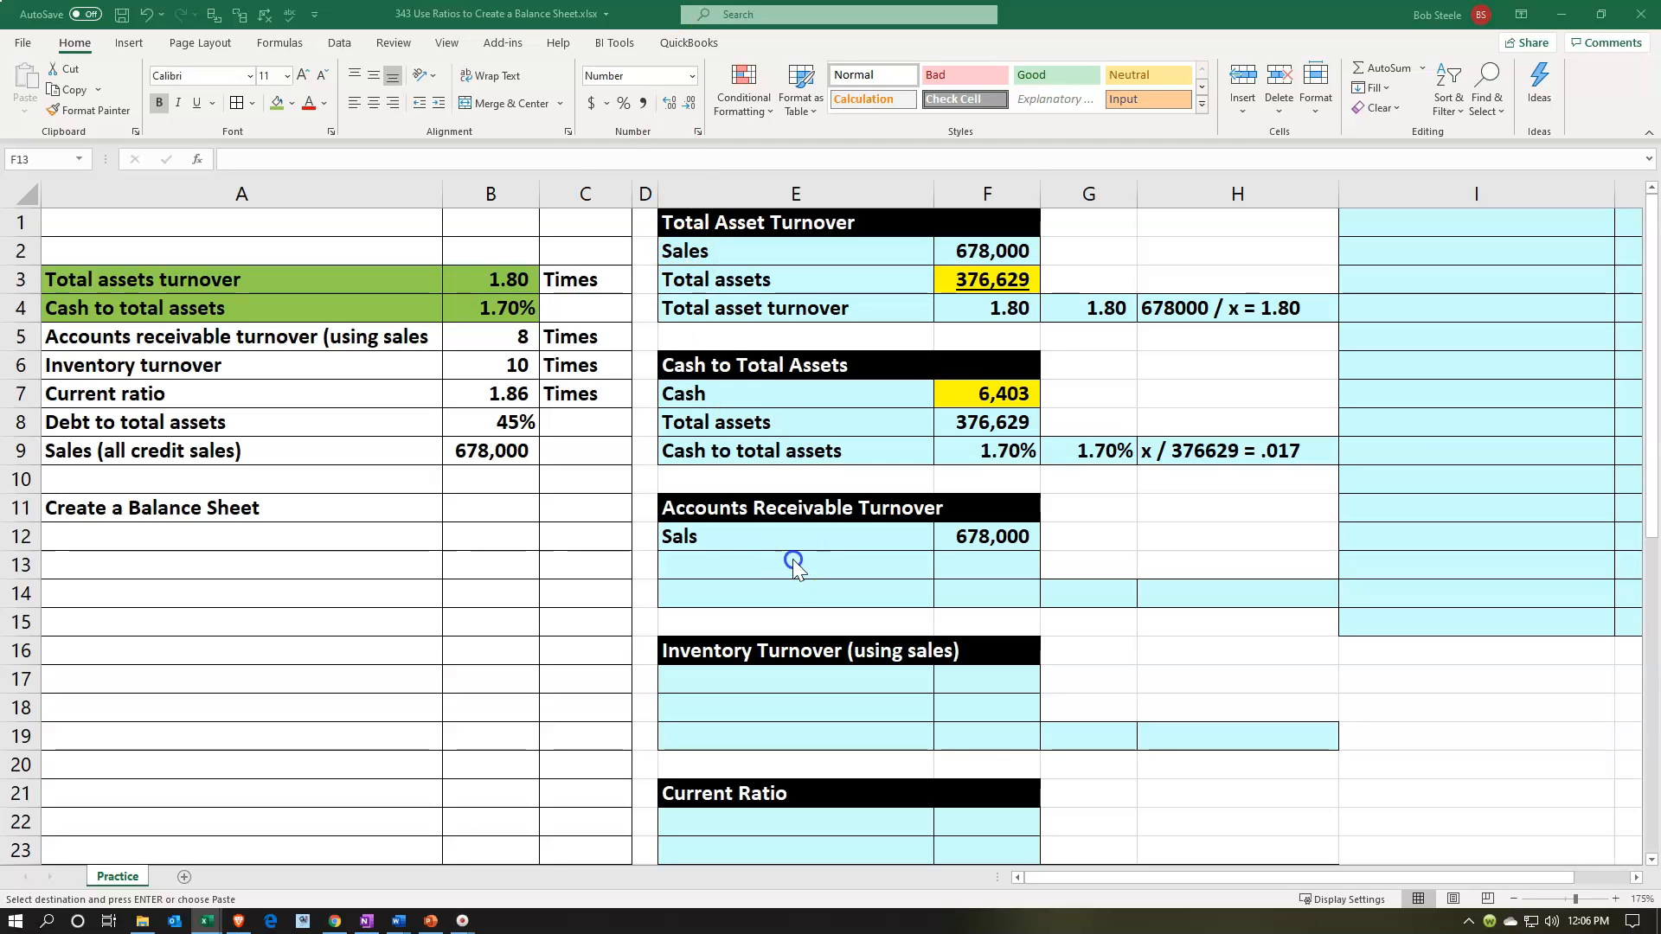
Paste the label "Accounts receivable" into E13 and correct the label in E12 to "Sale".
click(734, 568)
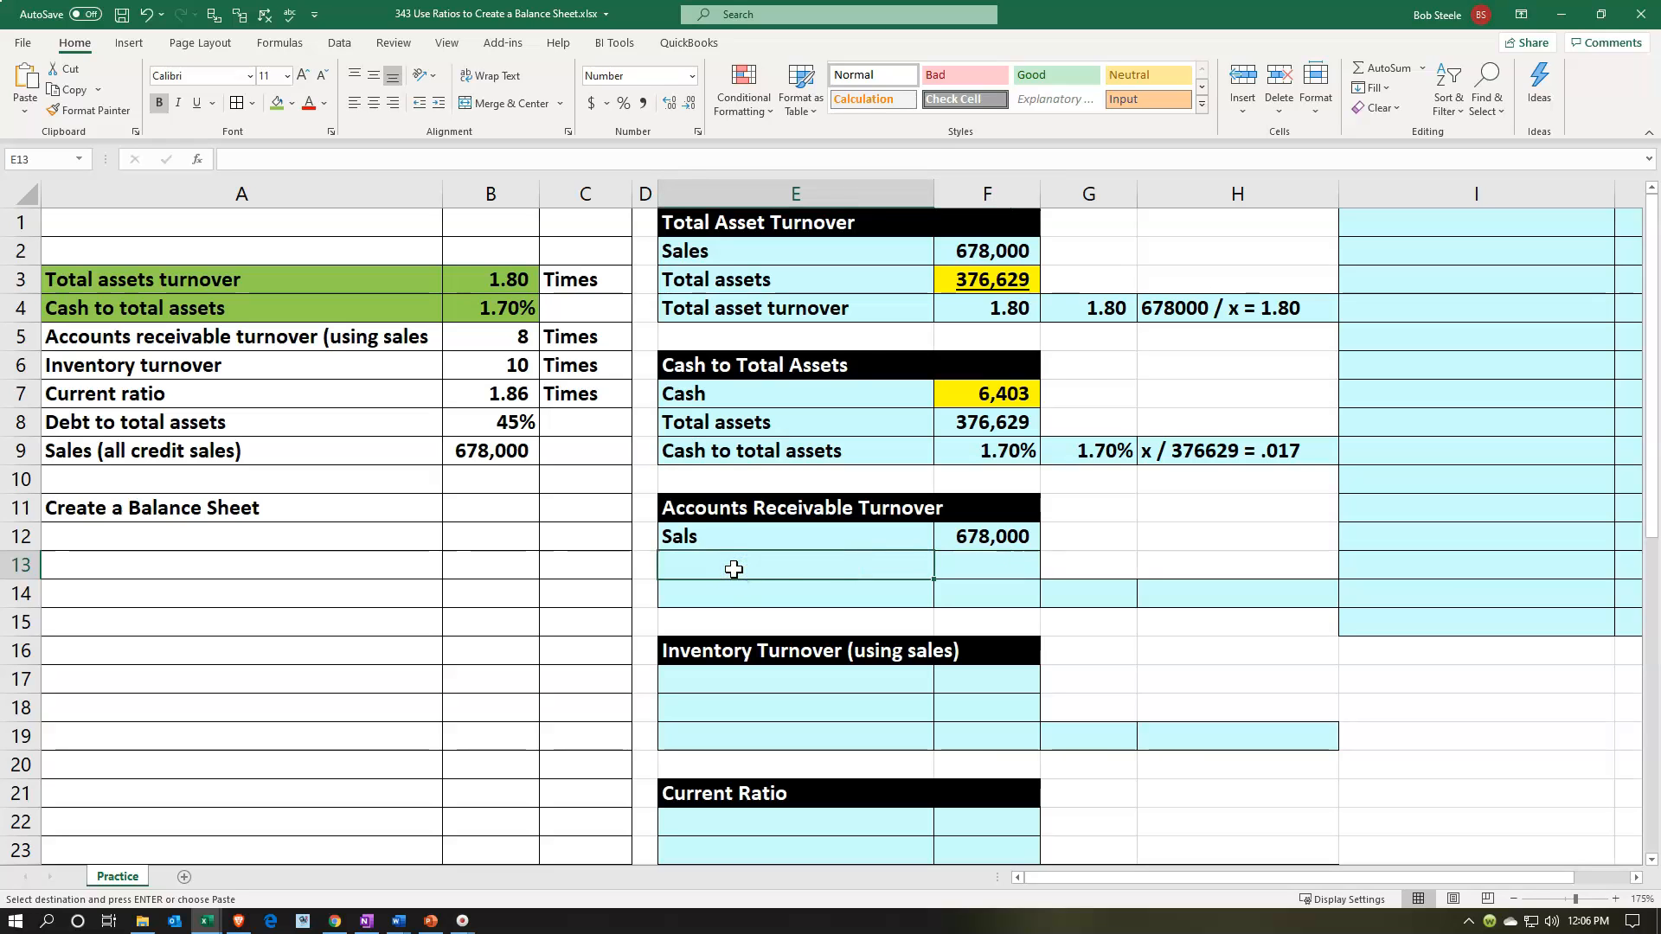
key(ctrl+v)
double_click(716, 538)
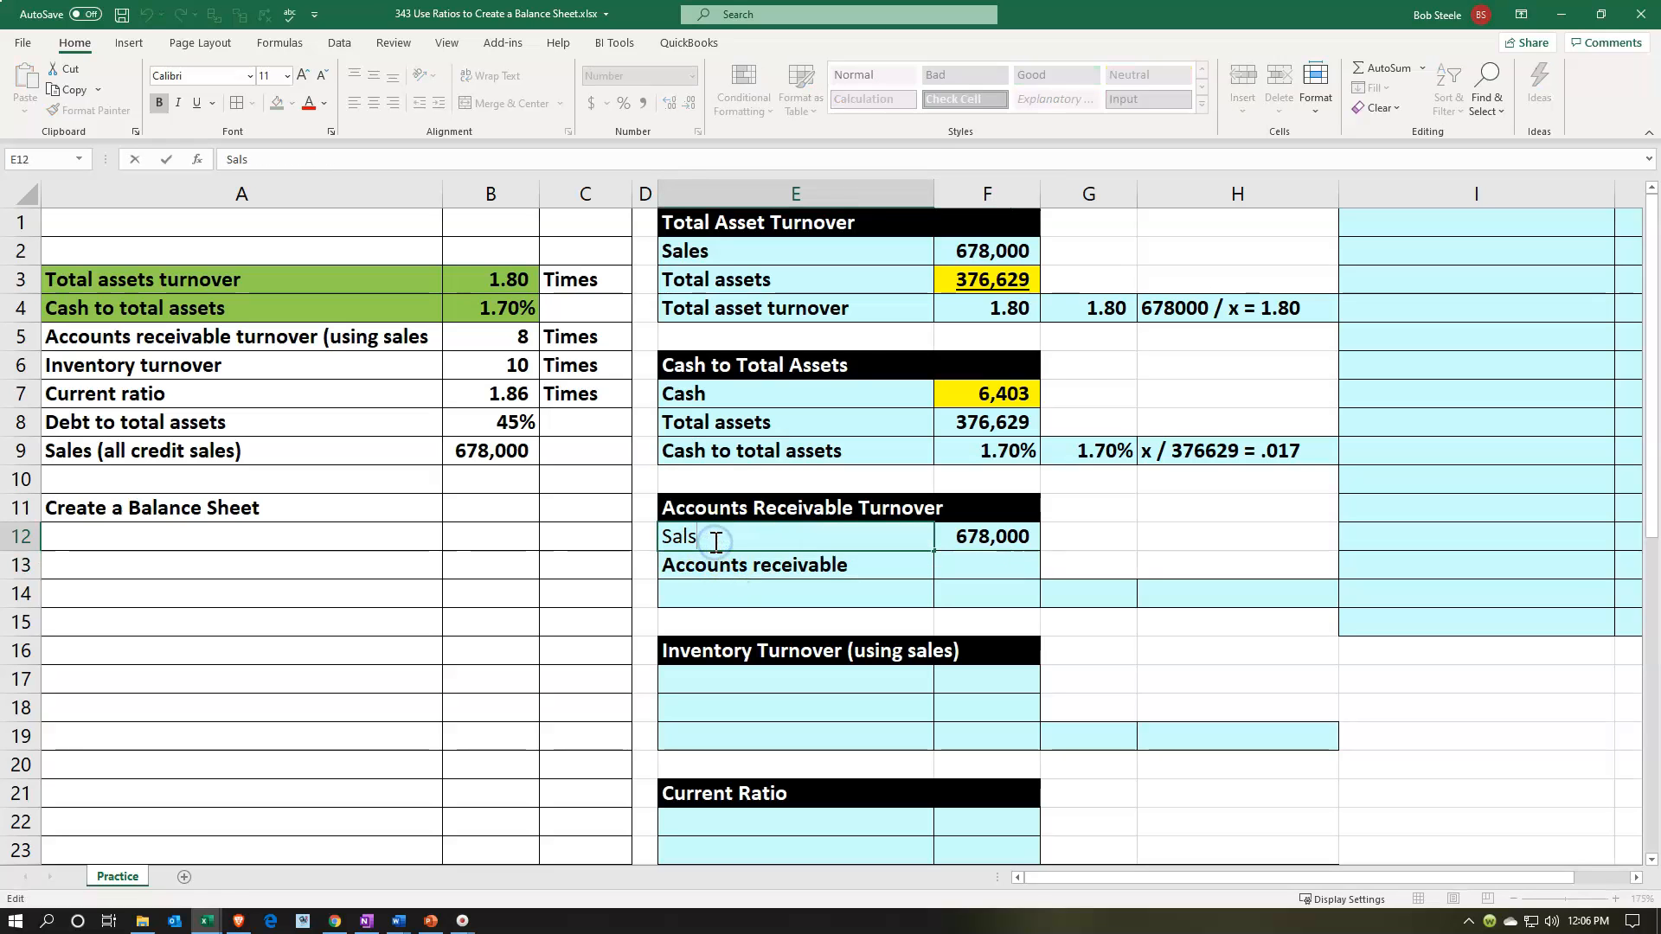
key(Return)
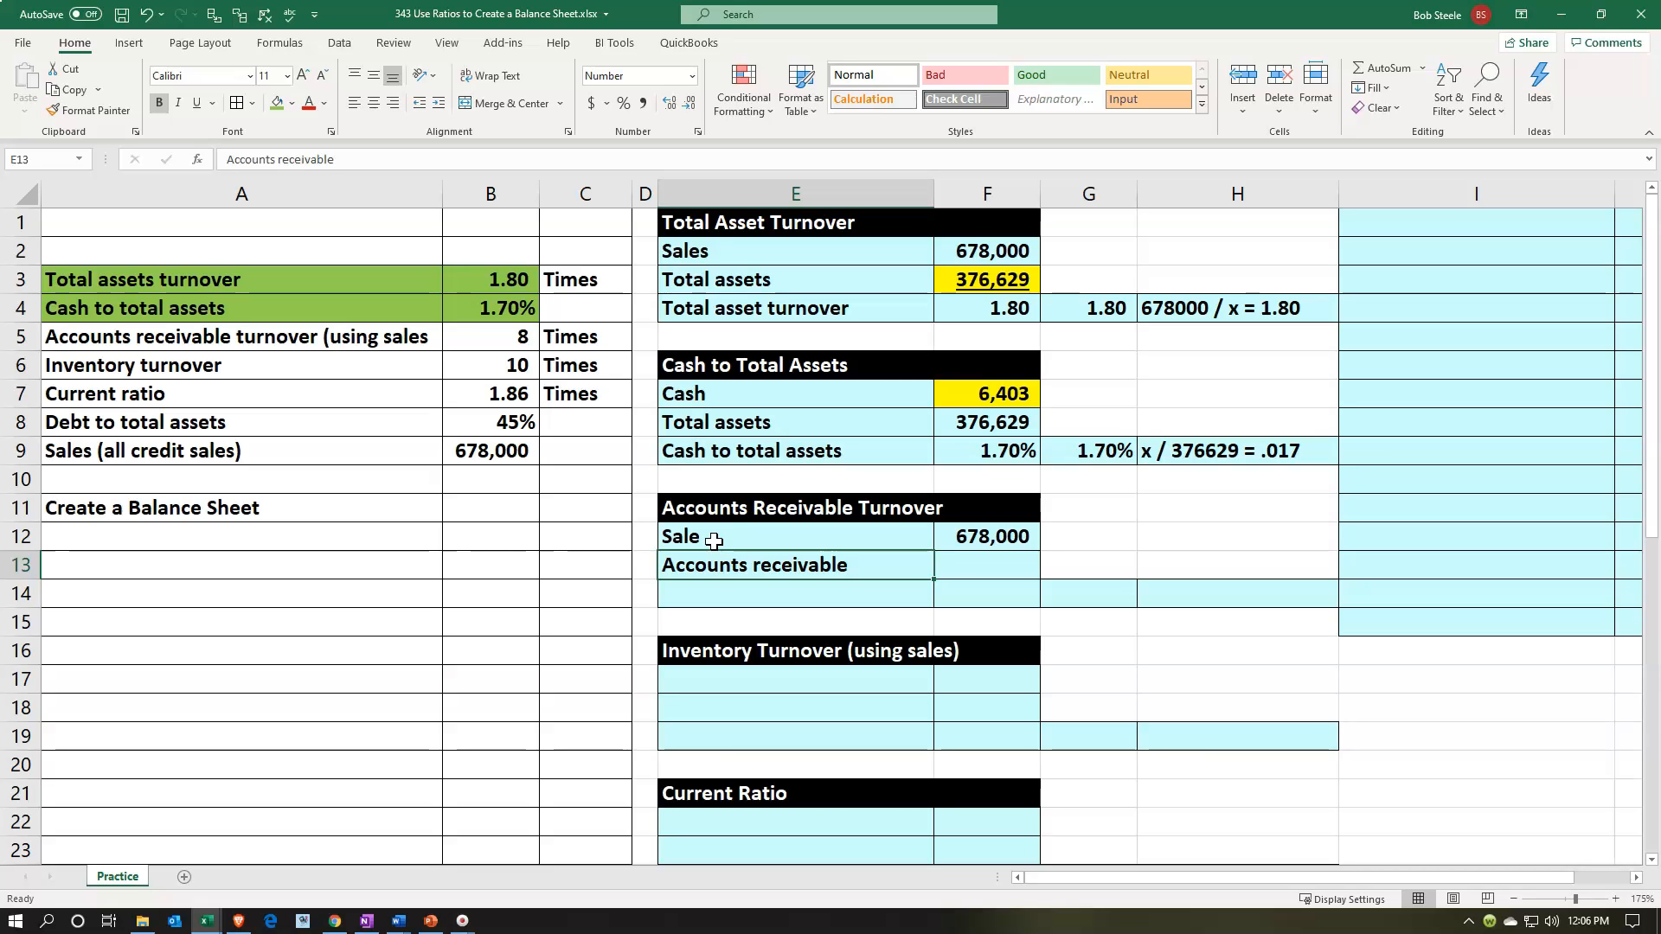
Fill the empty Accounts receivable amount cell F13 with yellow as the unknown.
key(Right)
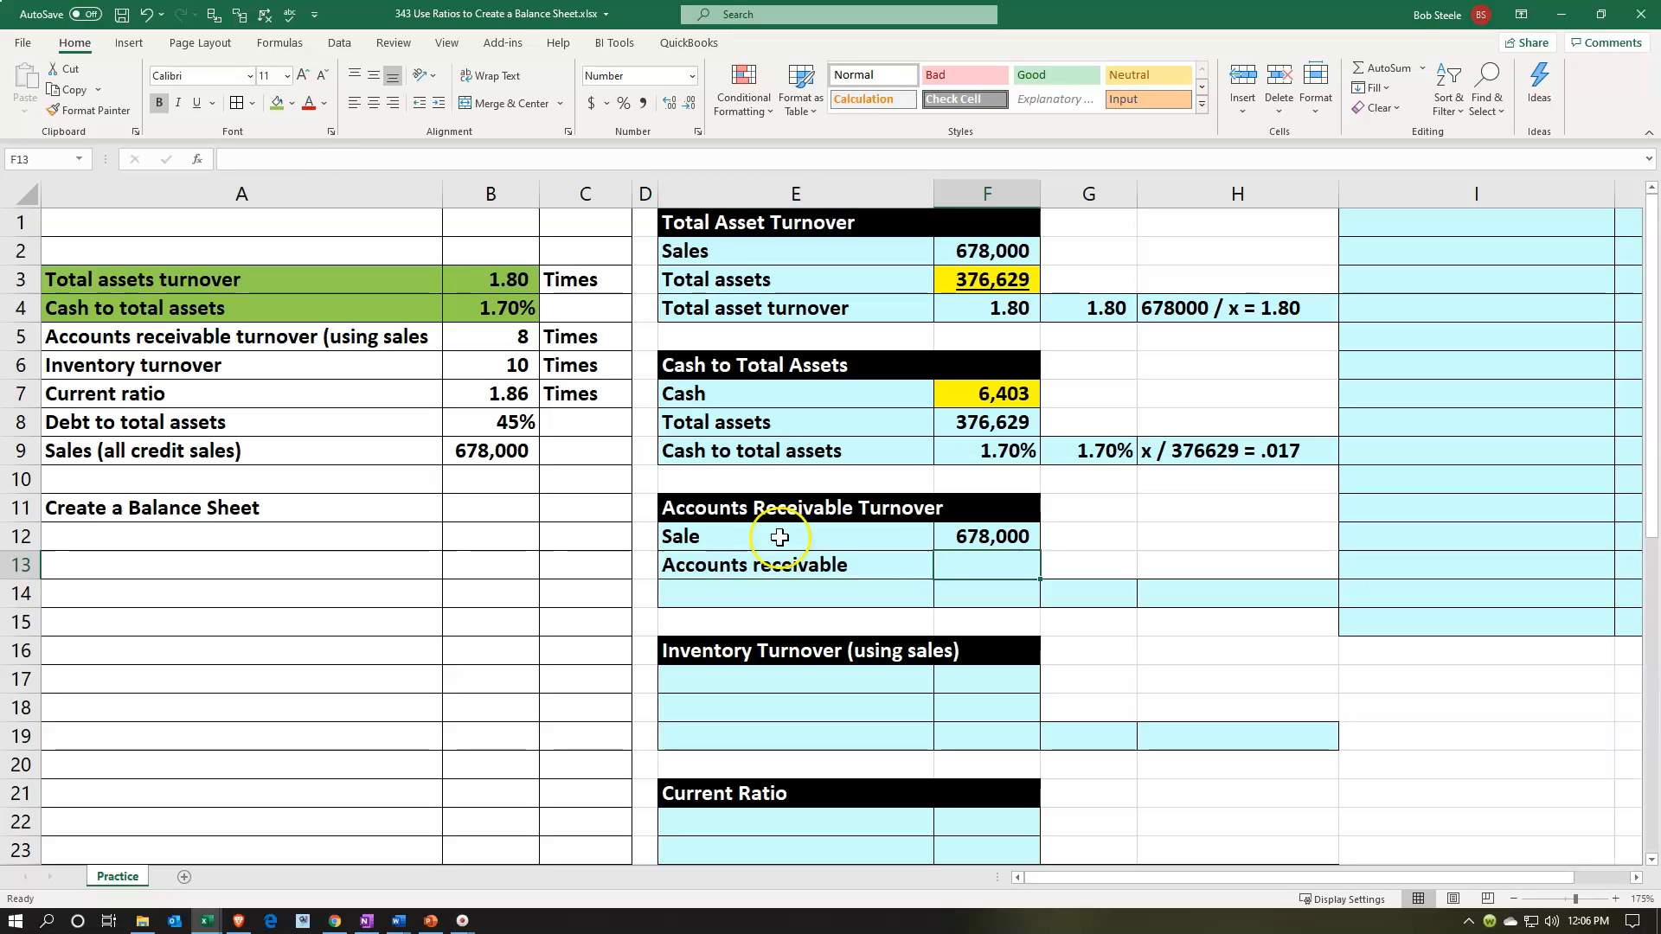
right_click(954, 564)
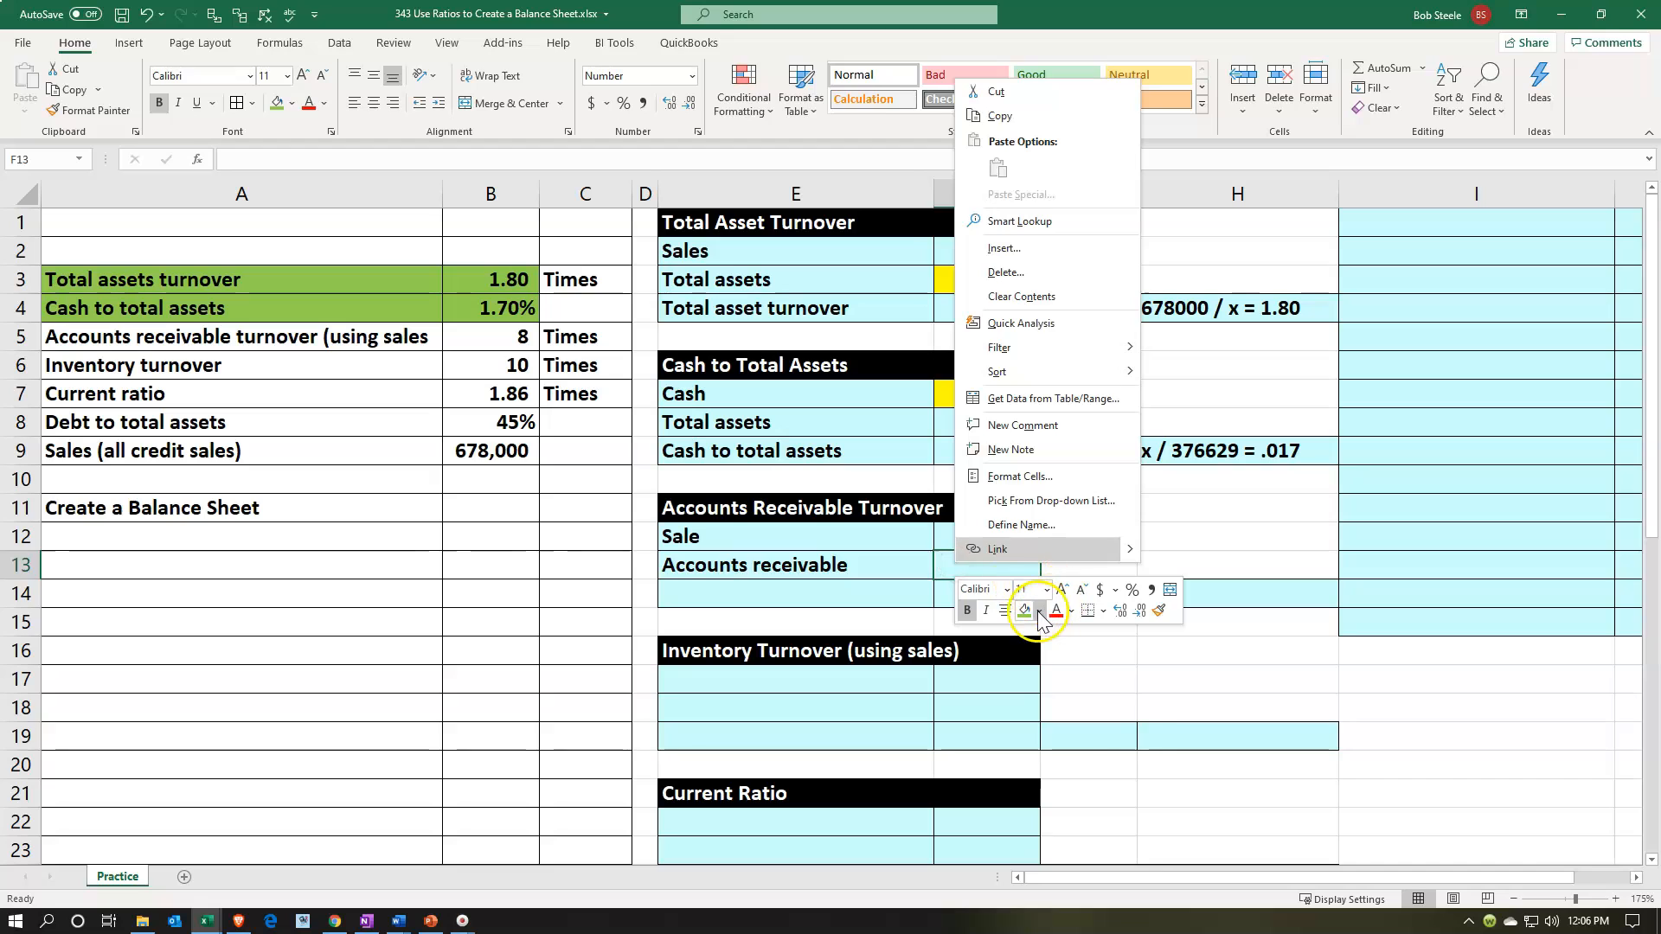
click(1039, 611)
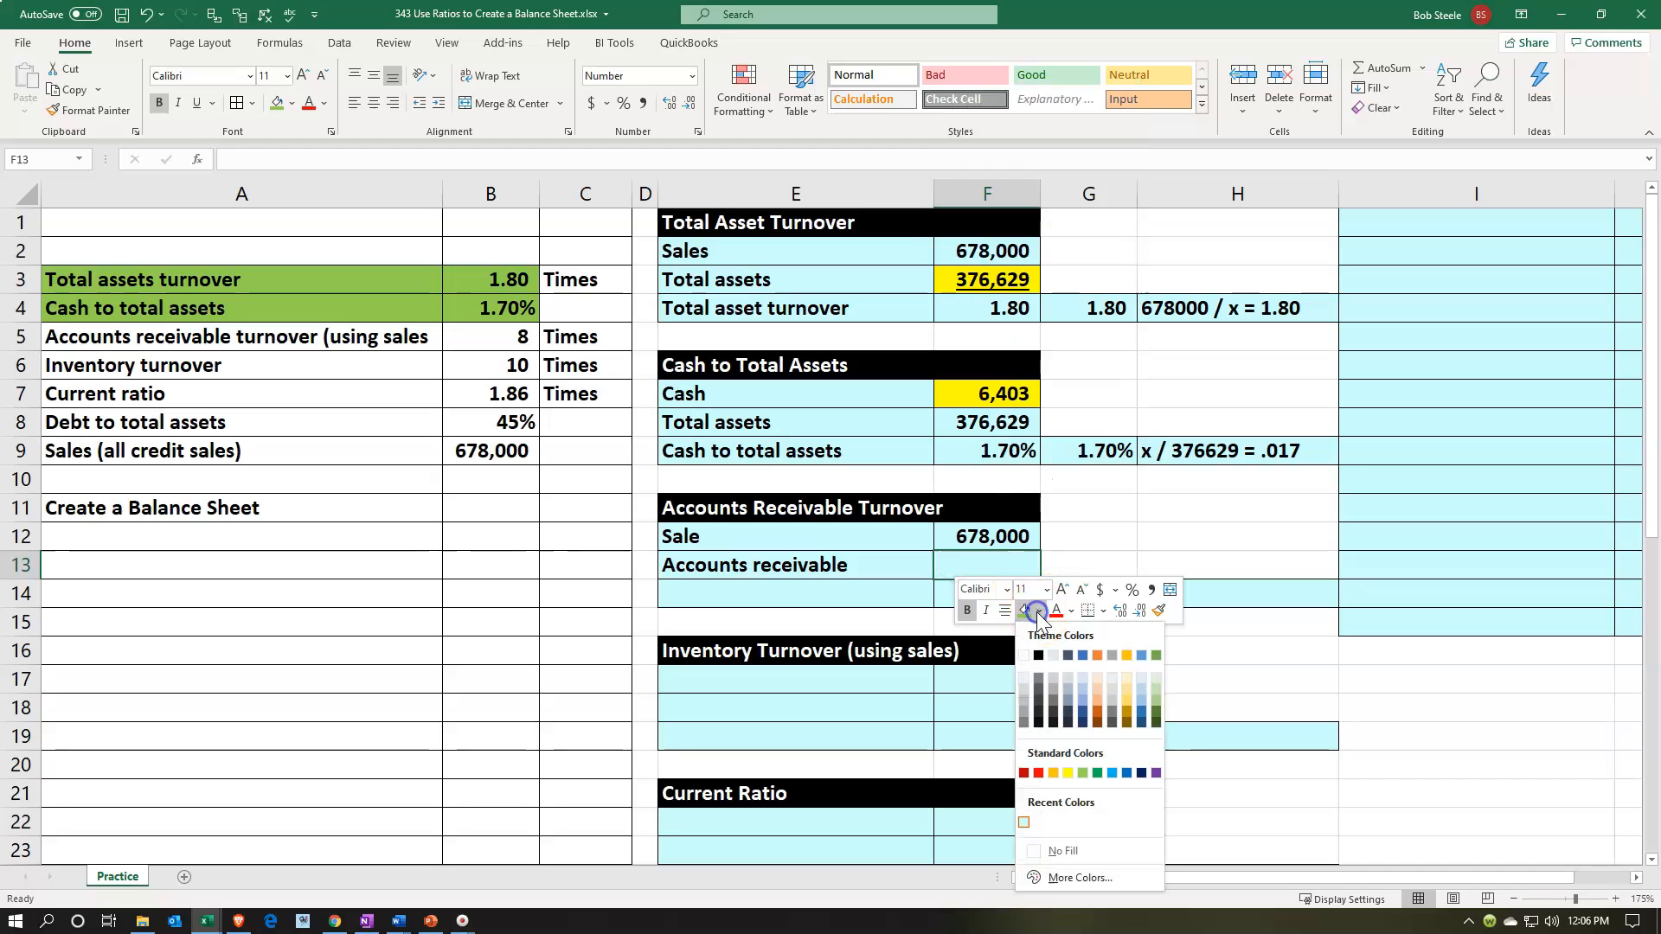
click(1065, 773)
Paste the label "Accounts receivable turnover" into E14 as the ratio row of the block.
click(823, 594)
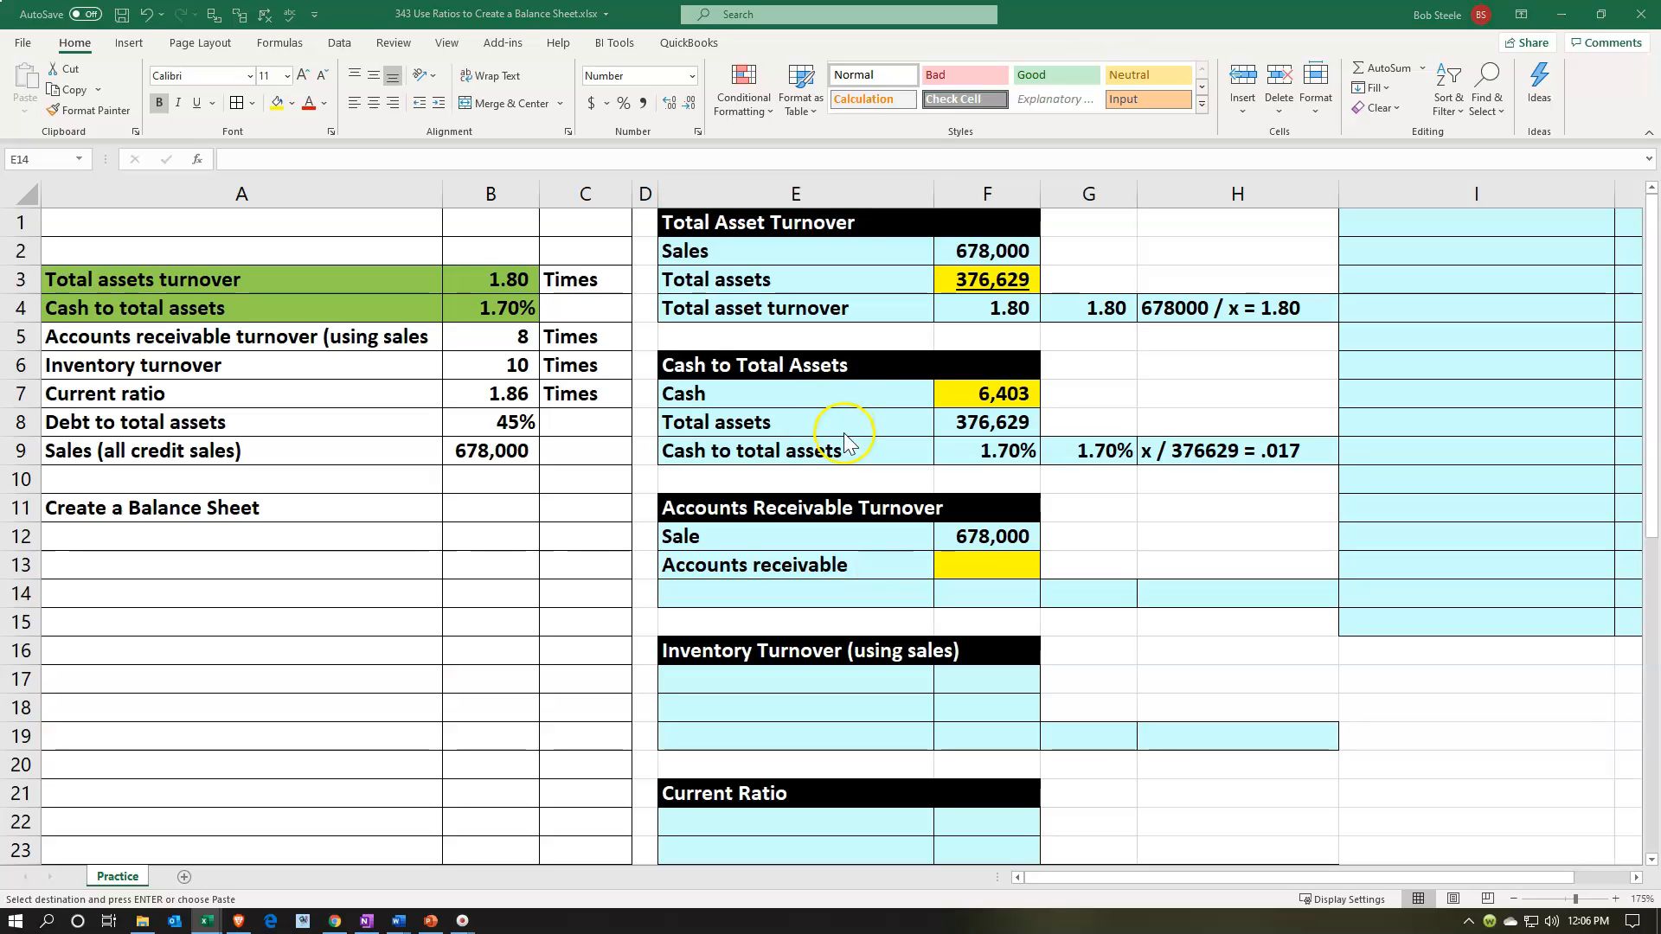
click(800, 586)
key(ctrl+v)
Link the Accounts receivable turnover ratio in F14 to the given turnover with =B5.
key(Right)
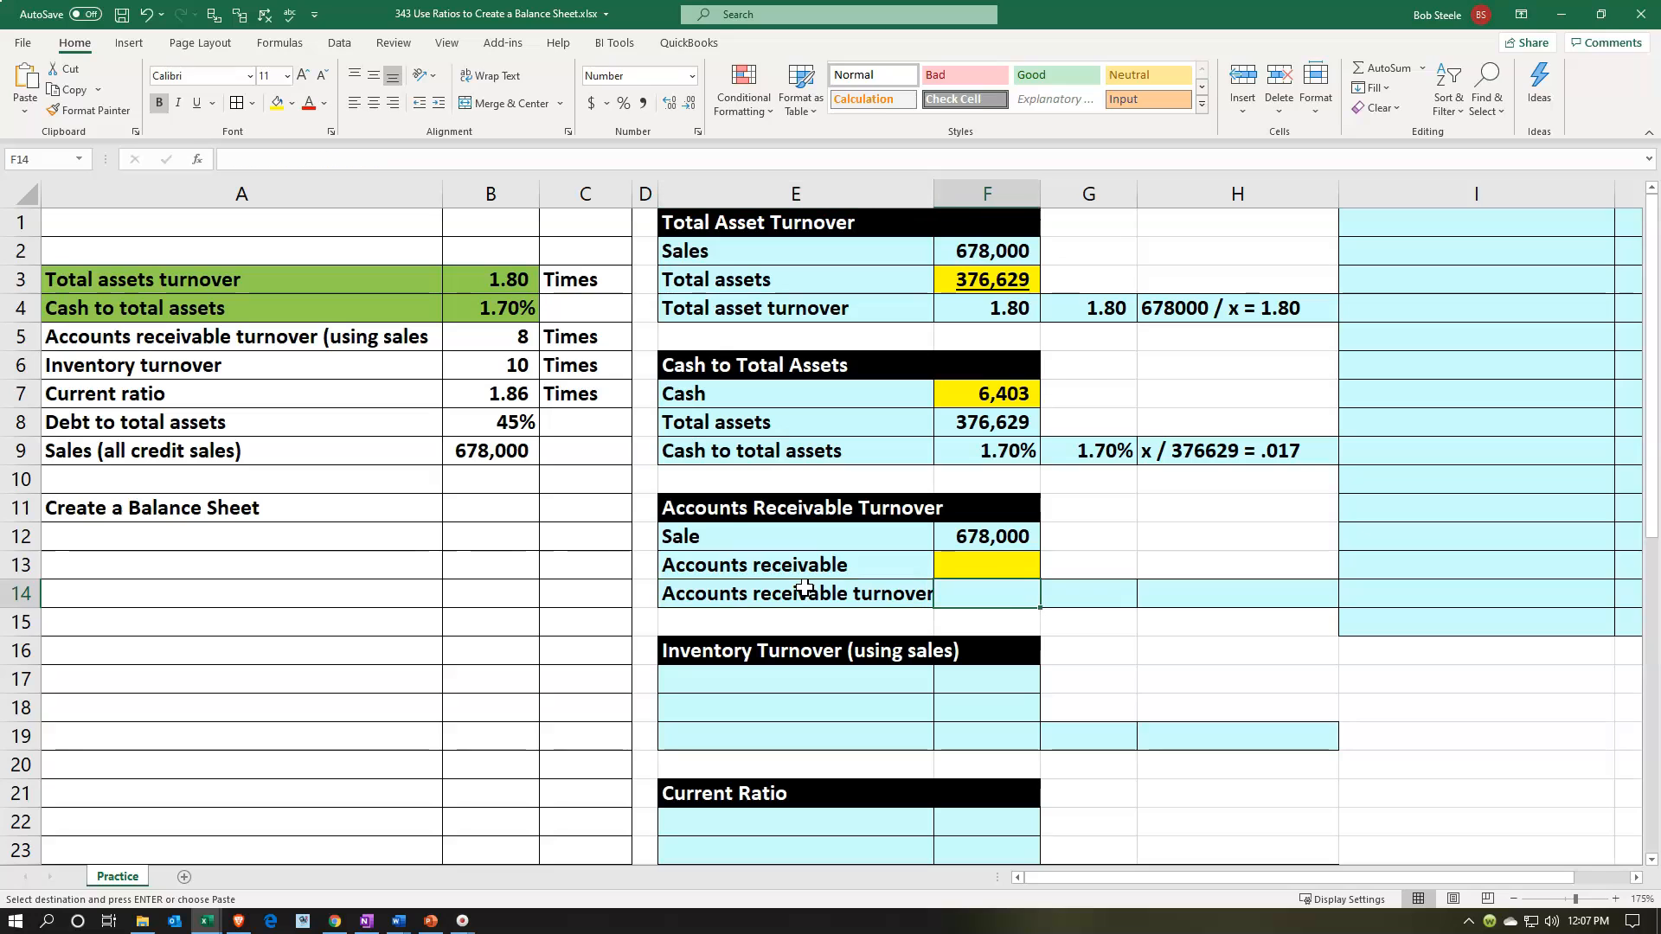
key(Escape)
text(=)
key(Left)
key(Left)
key(Left)
key(Left)
key(Up)
key(Up)
key(Up)
key(Up)
key(Up)
key(Up)
key(Up)
key(Up)
key(Up)
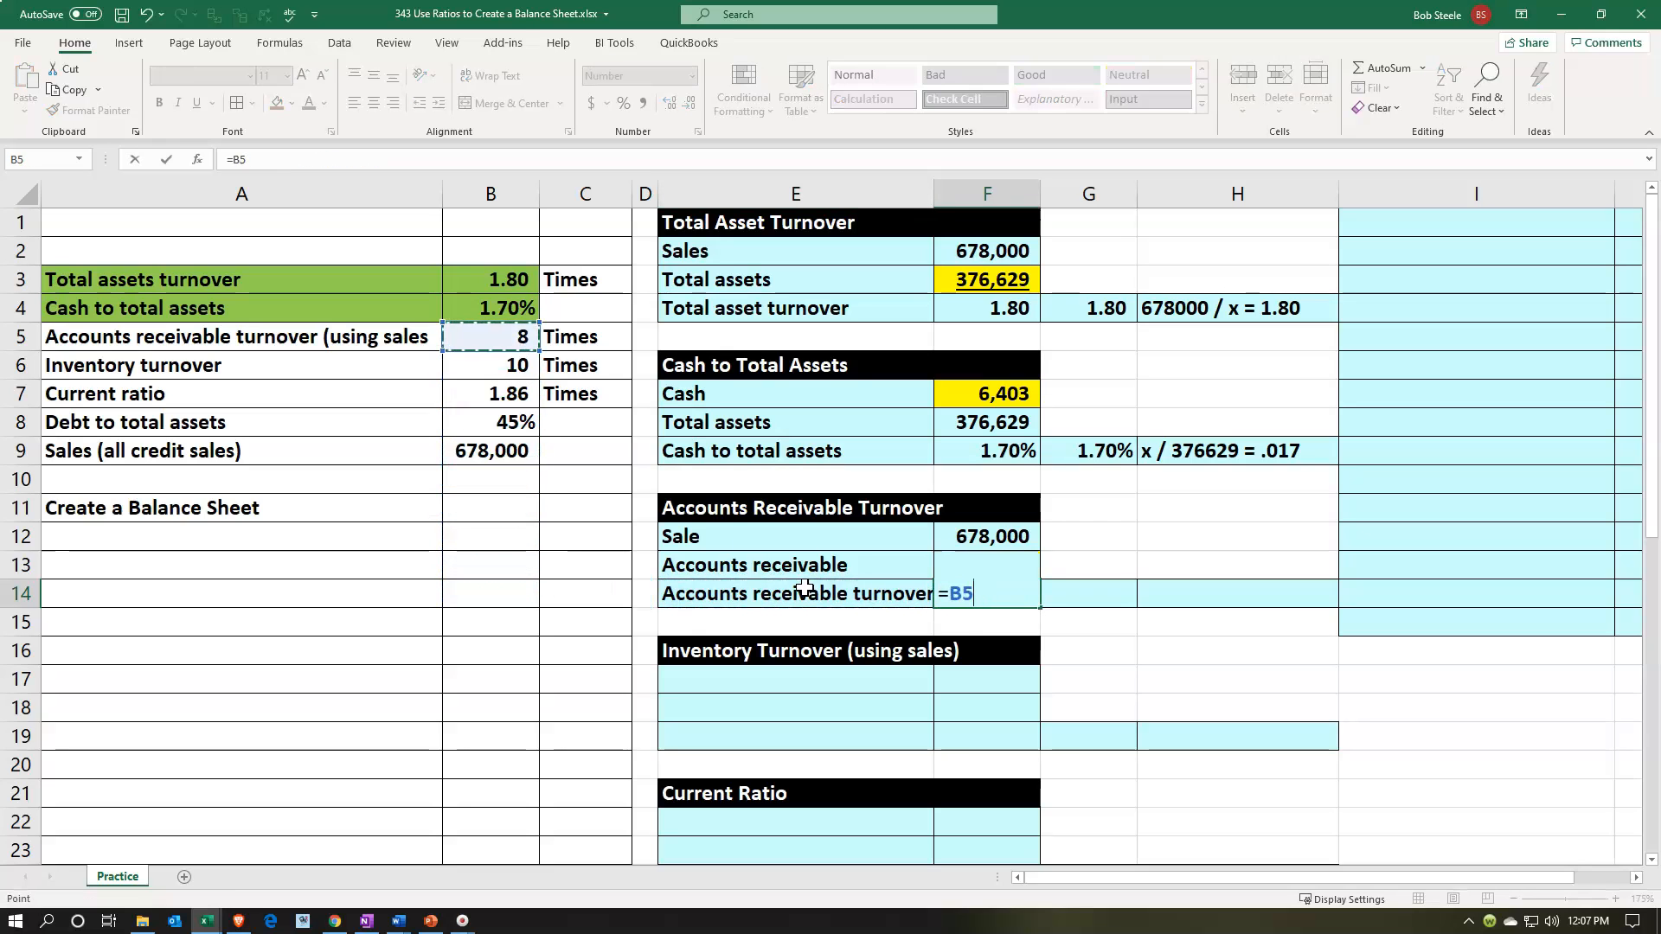
key(Return)
Write the equation note "678000 / x = 8" in H14 of the Accounts Receivable Turnover block.
key(Right)
key(Right)
key(Right)
key(Up)
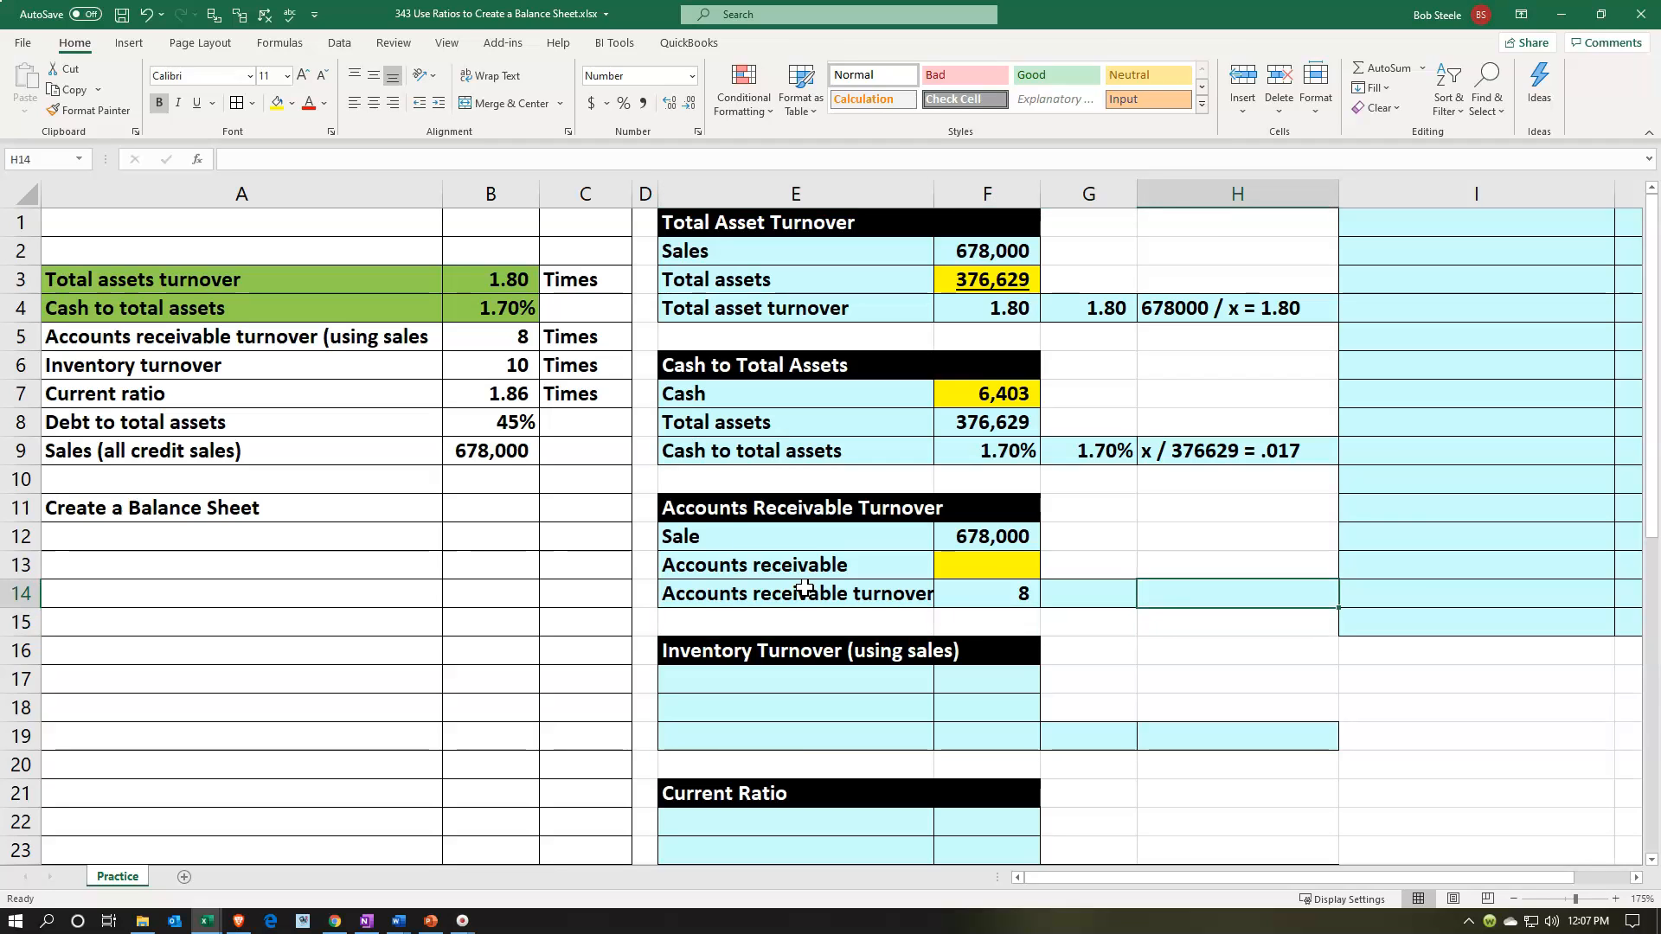
text(678000)
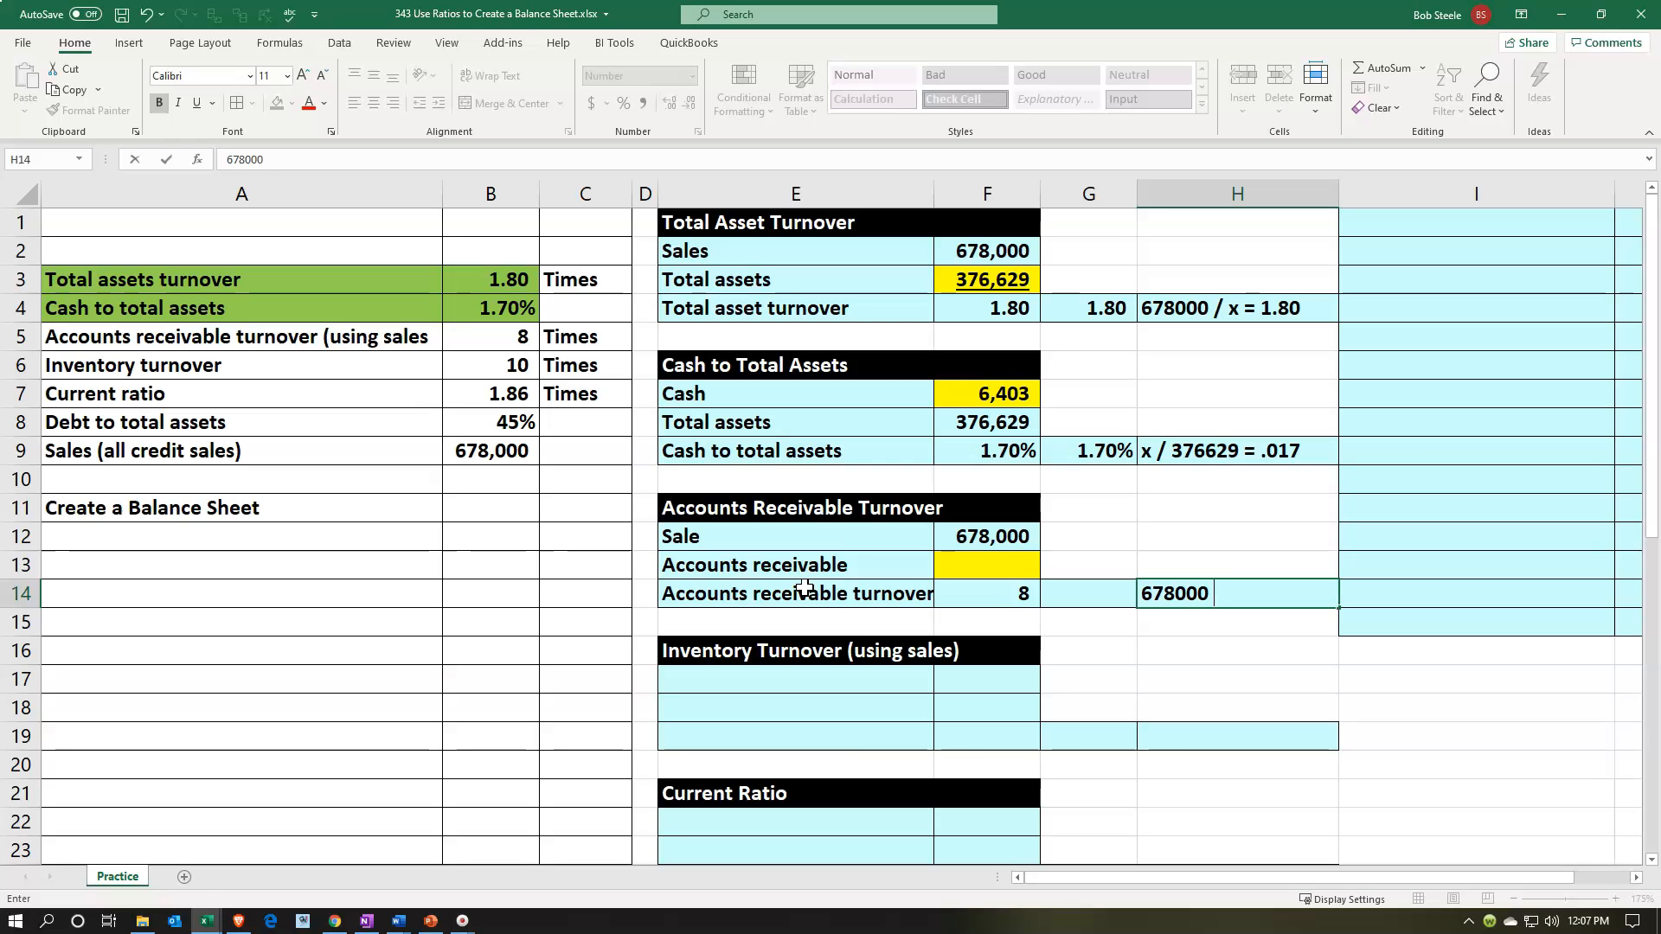
text( / x = 8)
key(Return)
Replace the Accounts receivable turnover ratio in F14 with the formula =F12/F13.
key(Left)
key(Up)
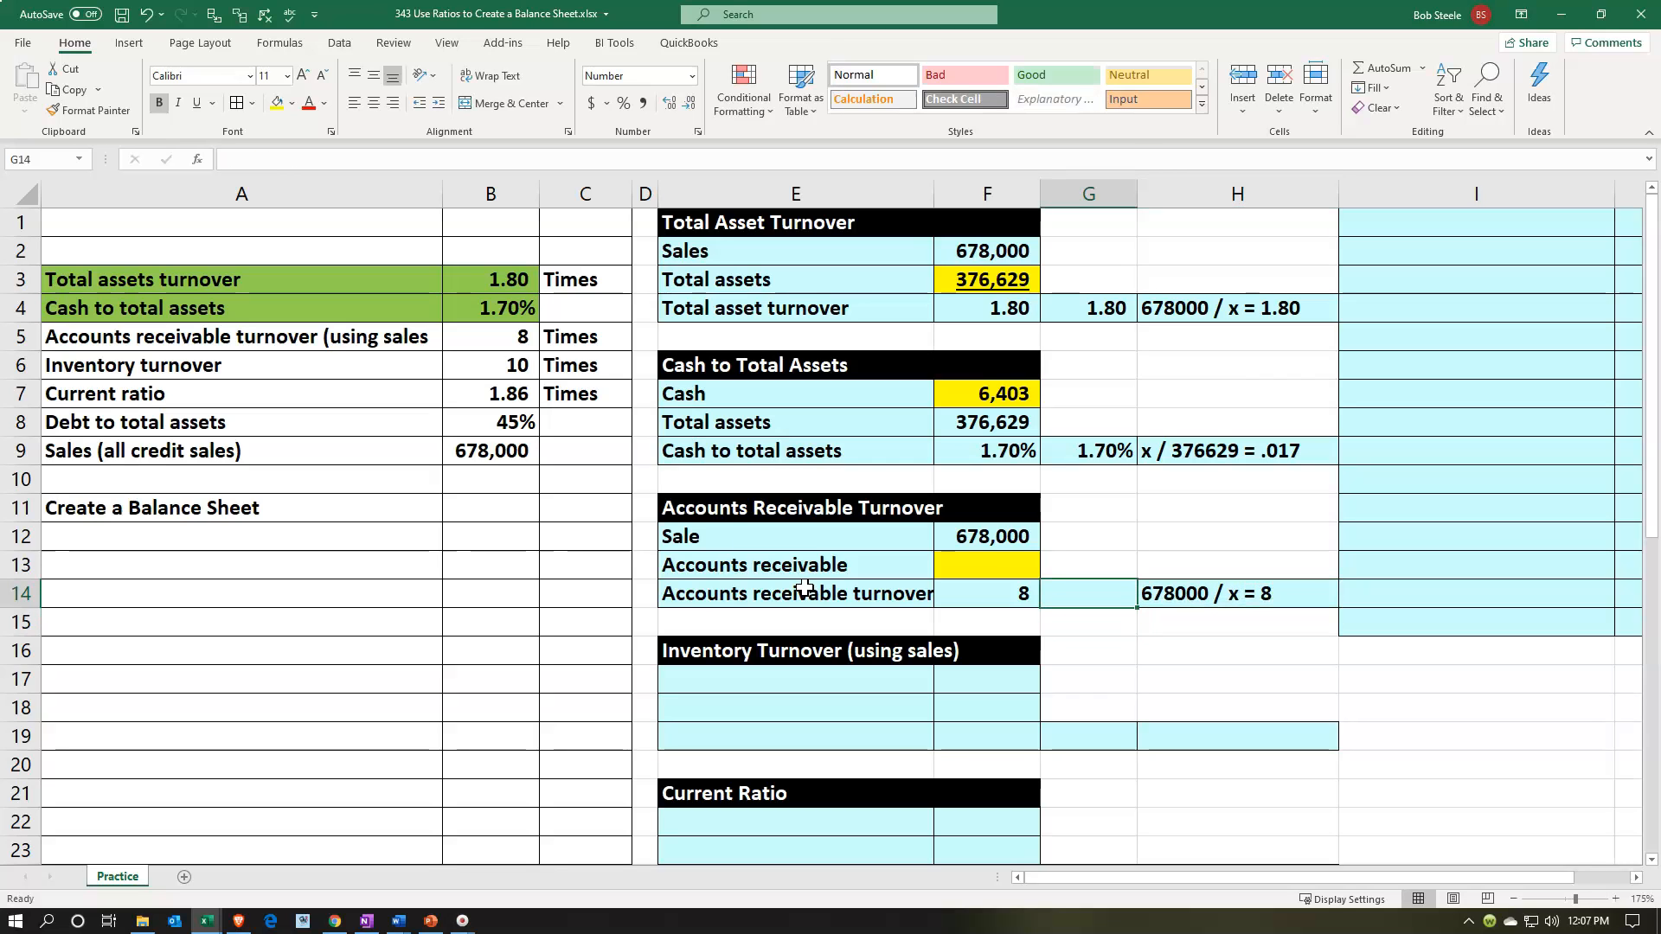
key(Left)
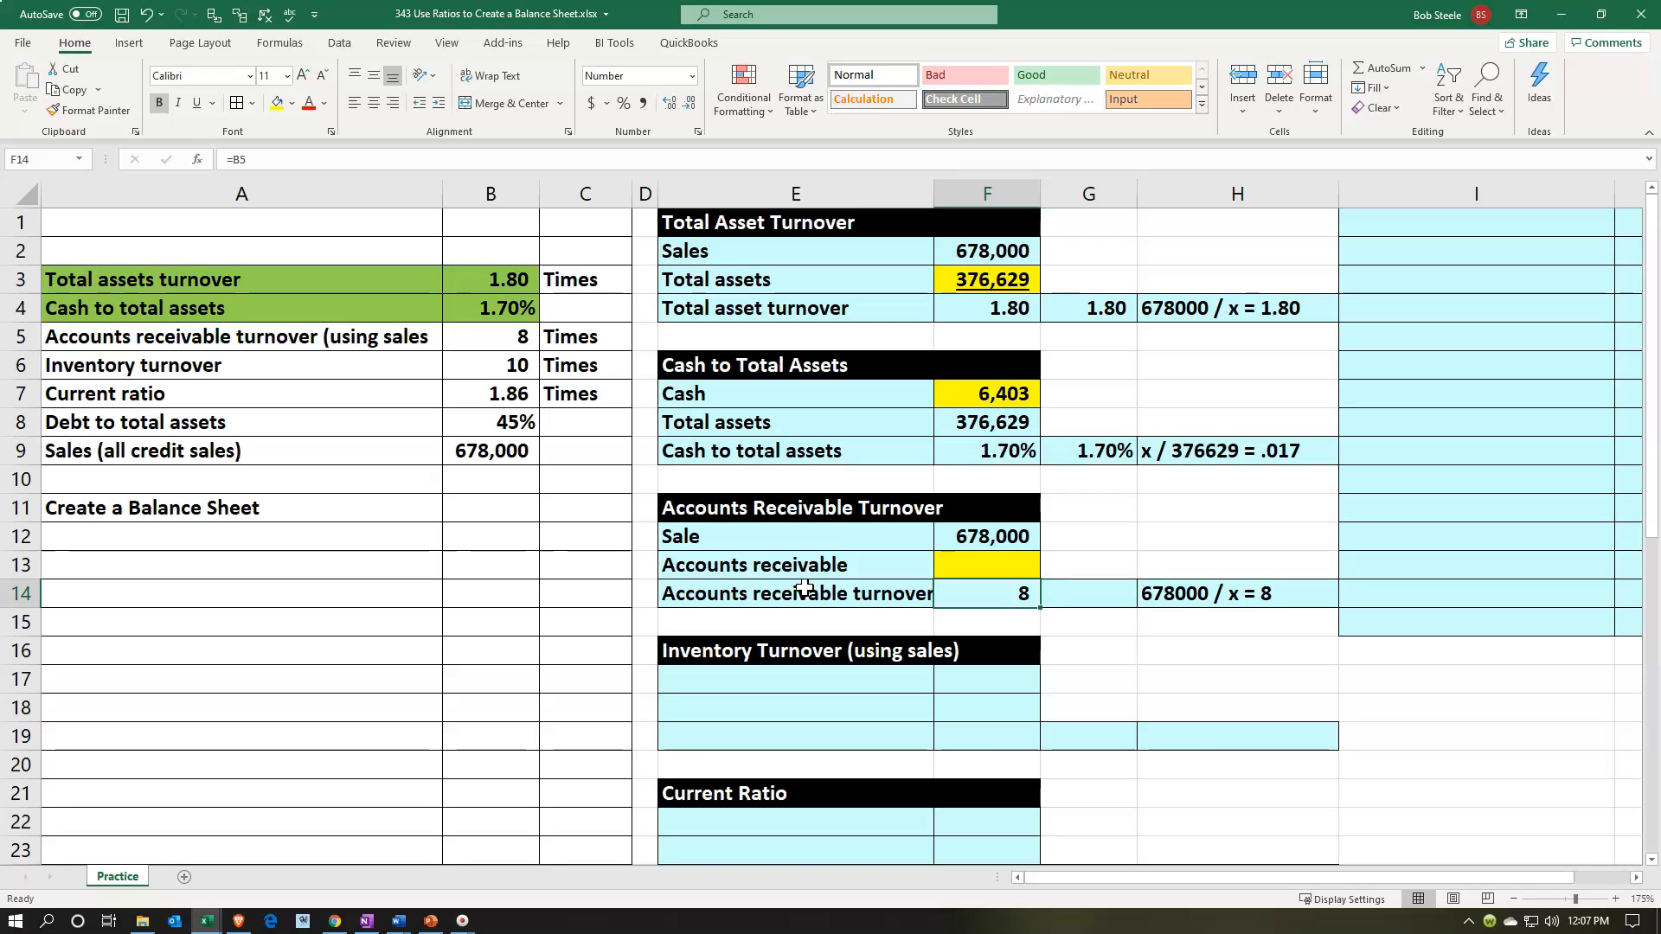
text(=)
key(Up)
key(Up)
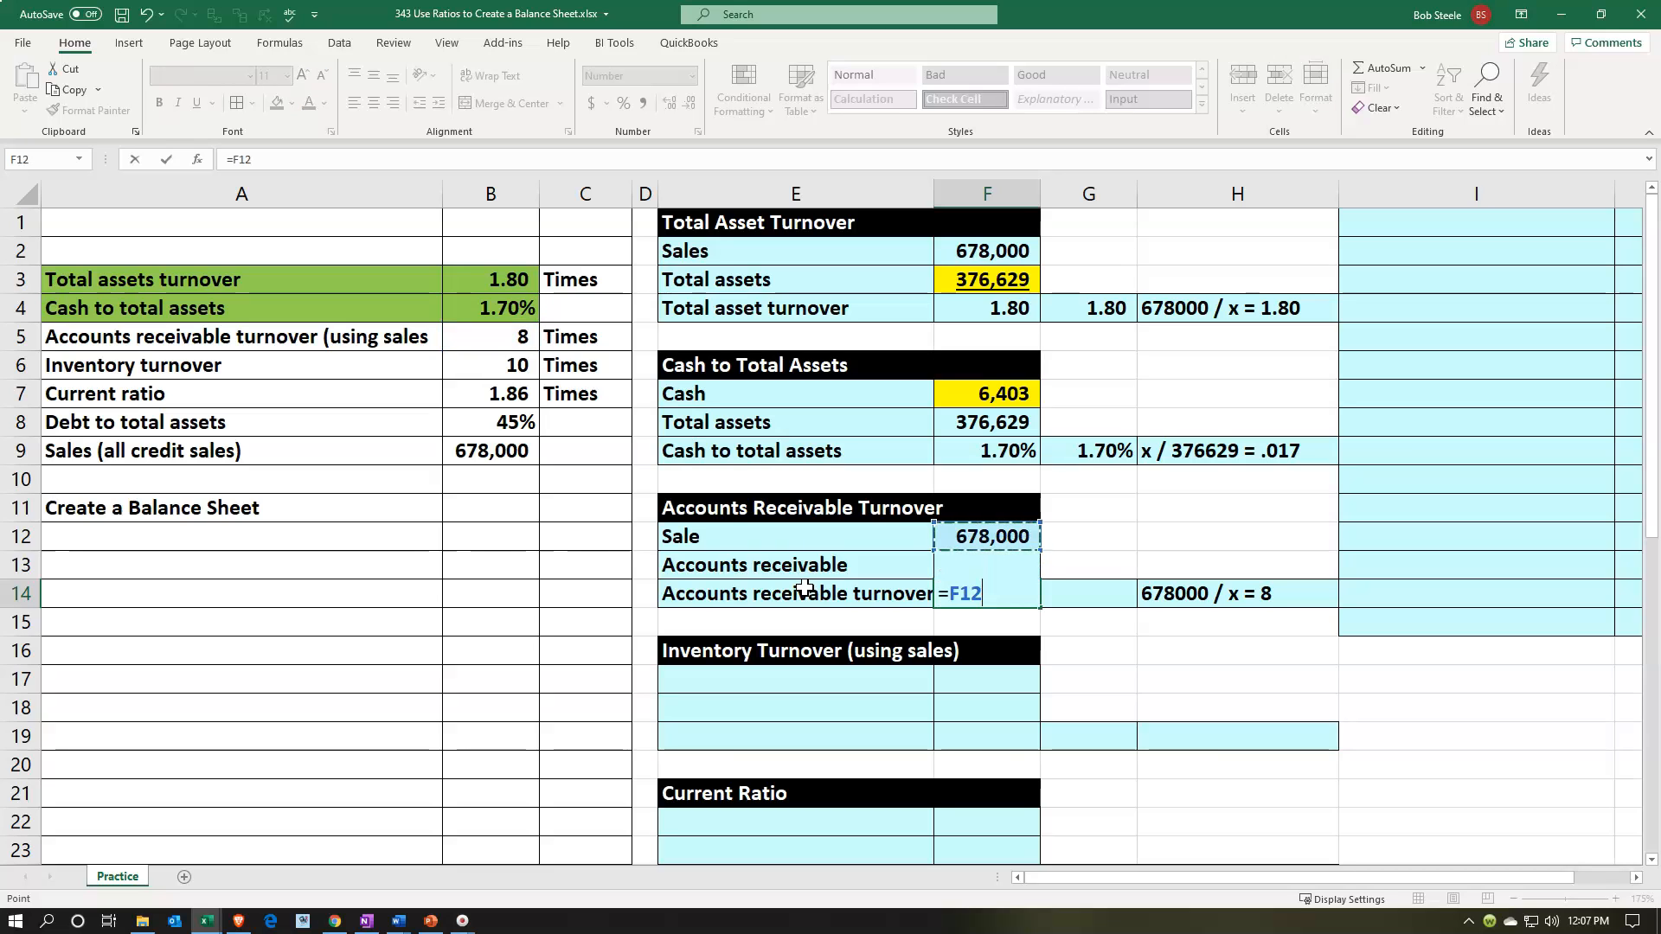
text(/)
key(Up)
key(ctrl+Return)
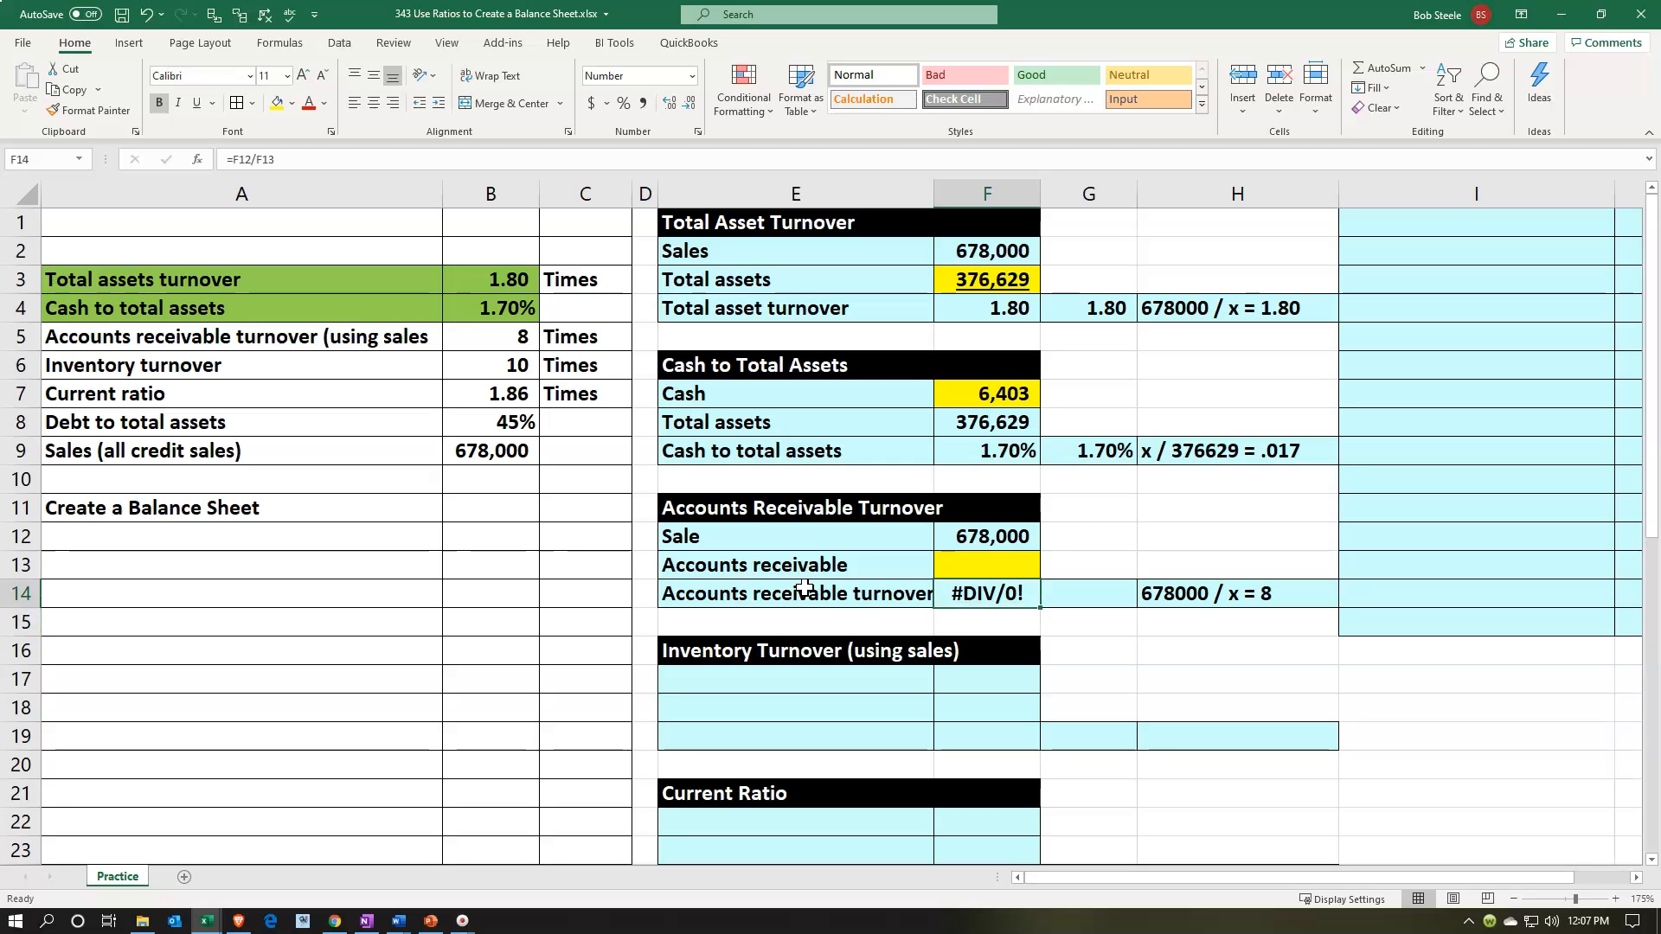
Enter 100 as a trial Accounts receivable amount in F13.
key(Up)
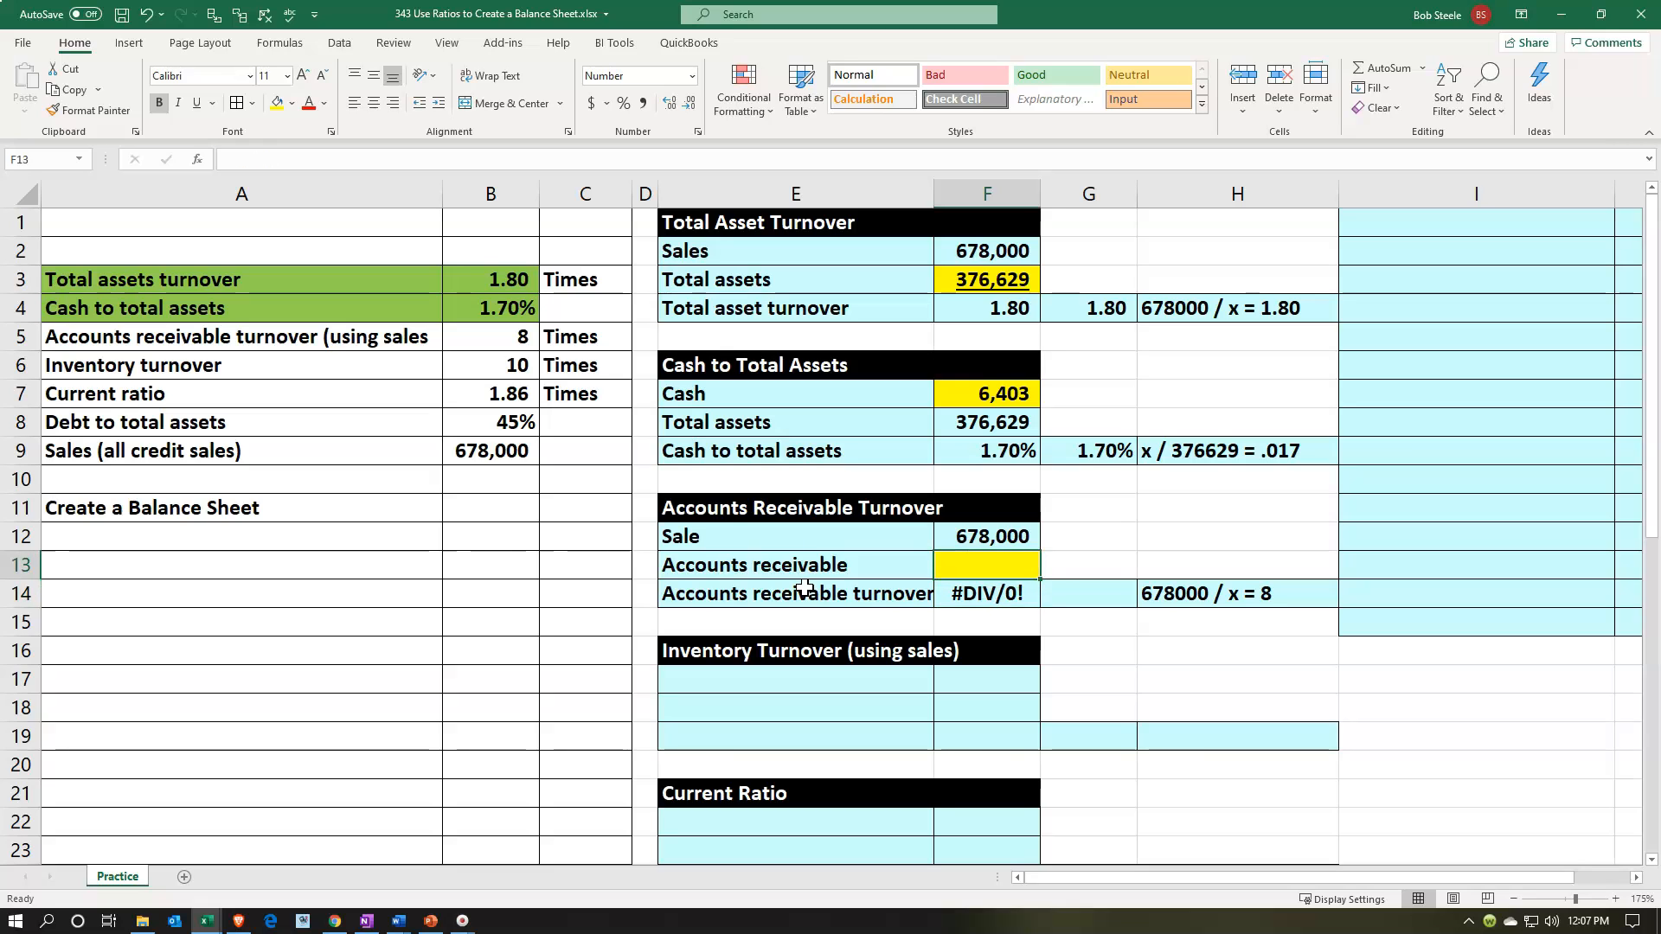
text(100)
key(Return)
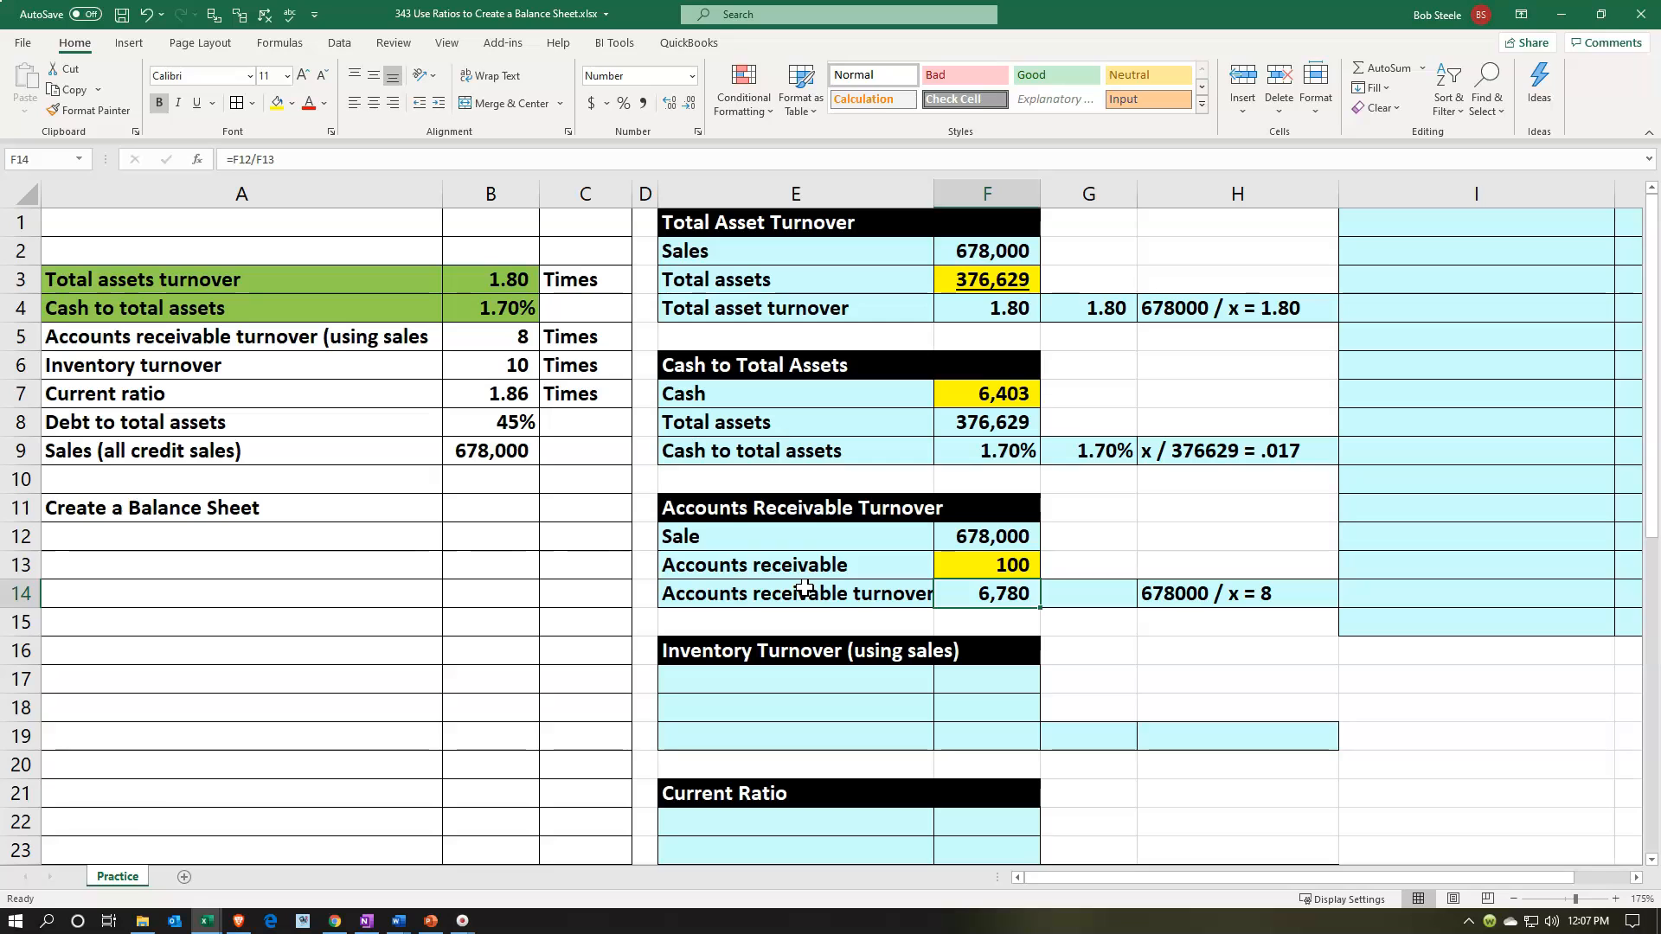
Run Goal Seek to set F14 to 8 by changing the Accounts receivable amount in F13, and keep the solution.
key(Up)
key(Right)
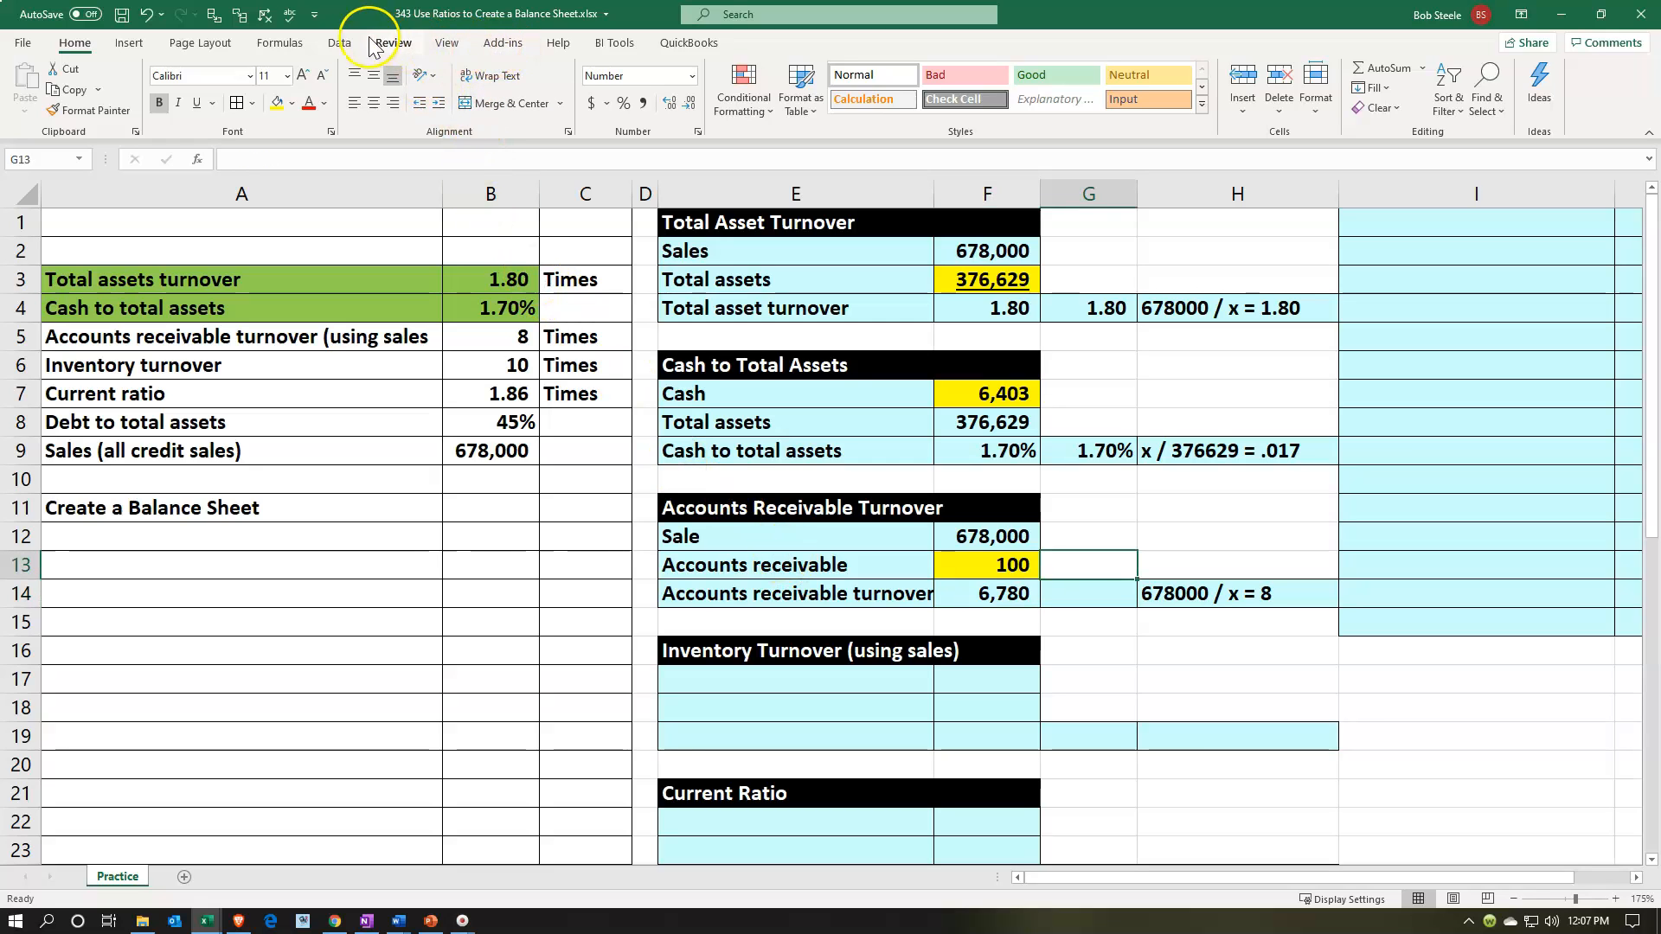
click(339, 44)
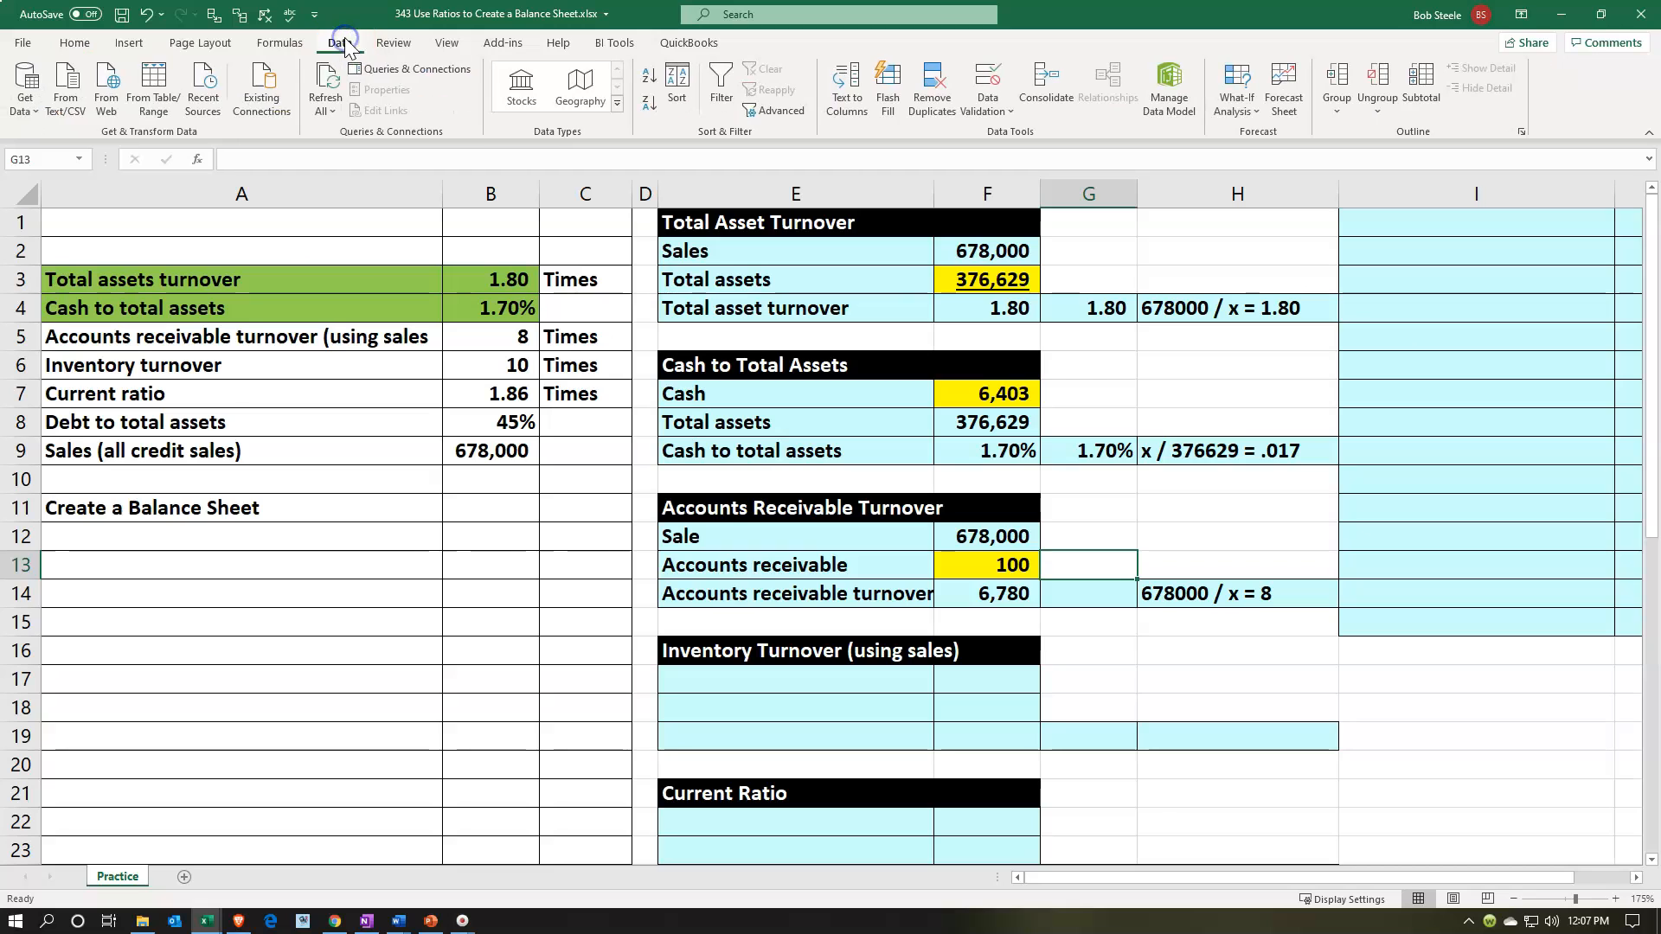
click(1235, 104)
click(1258, 158)
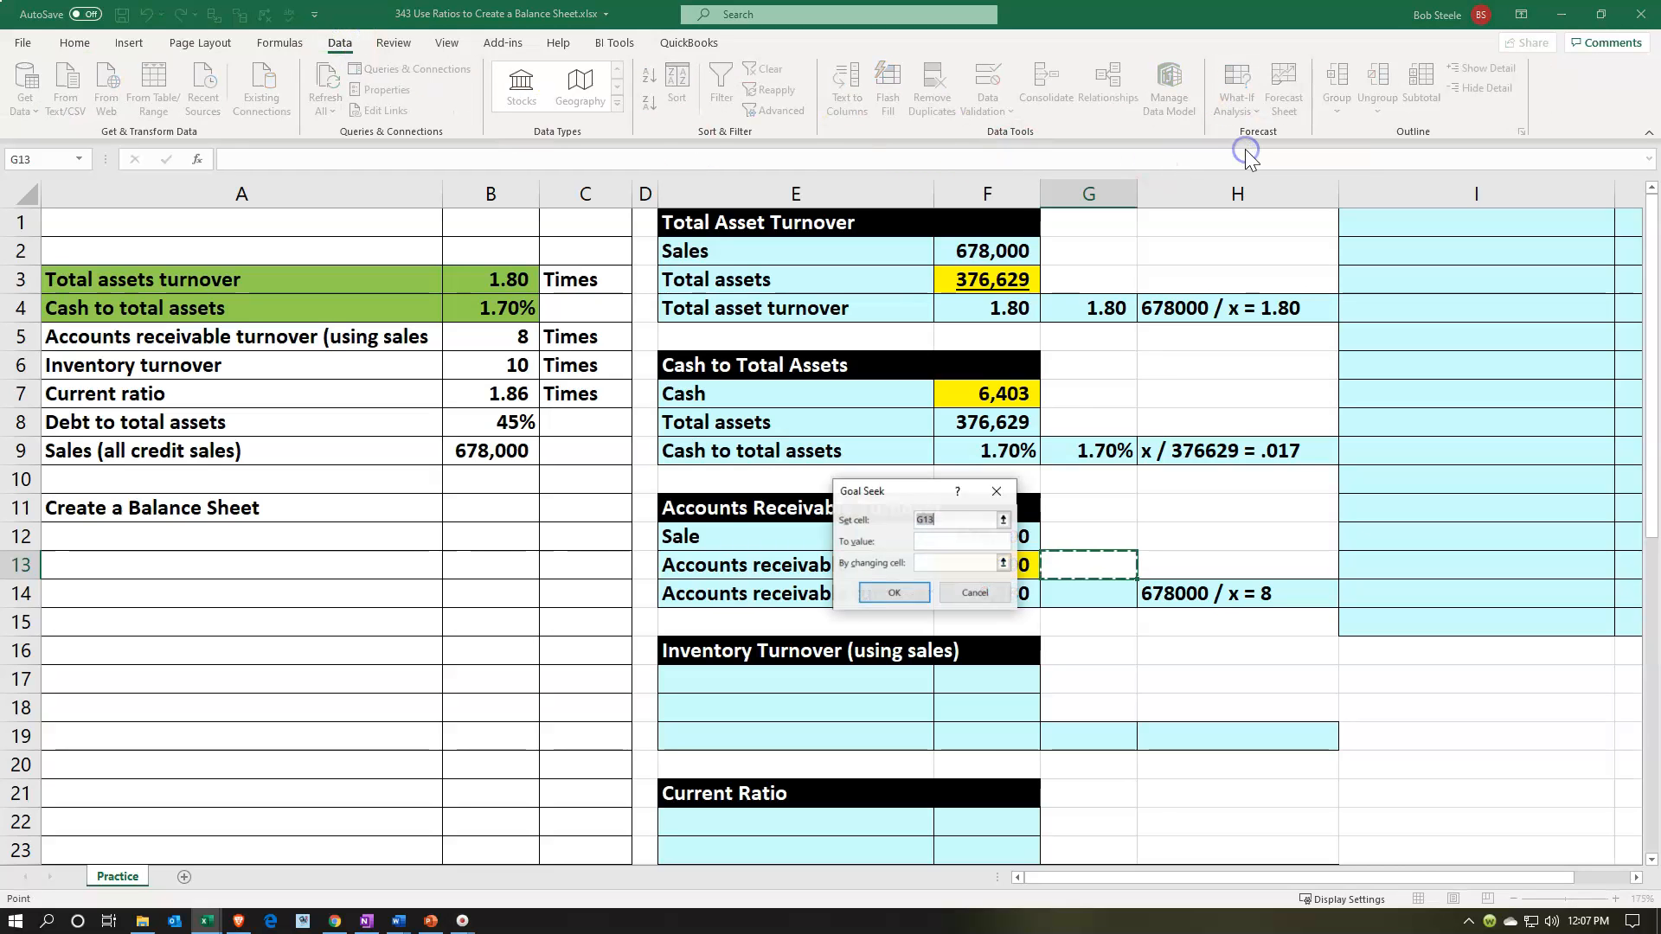
drag(886, 494, 1192, 430)
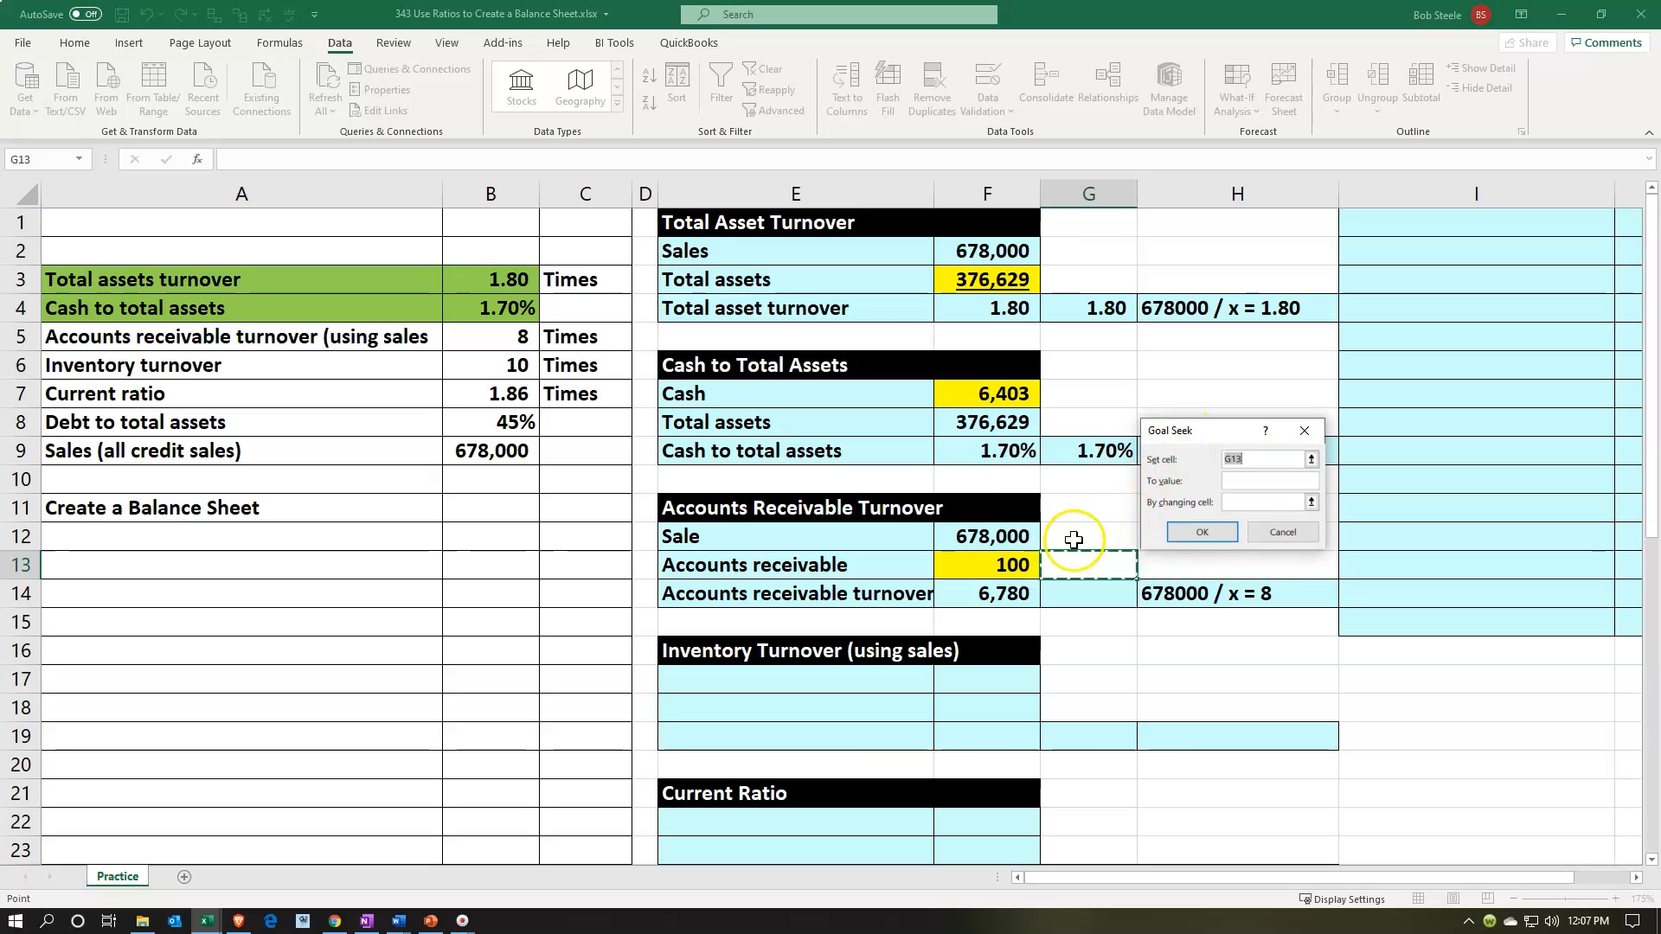
click(1008, 588)
click(1228, 479)
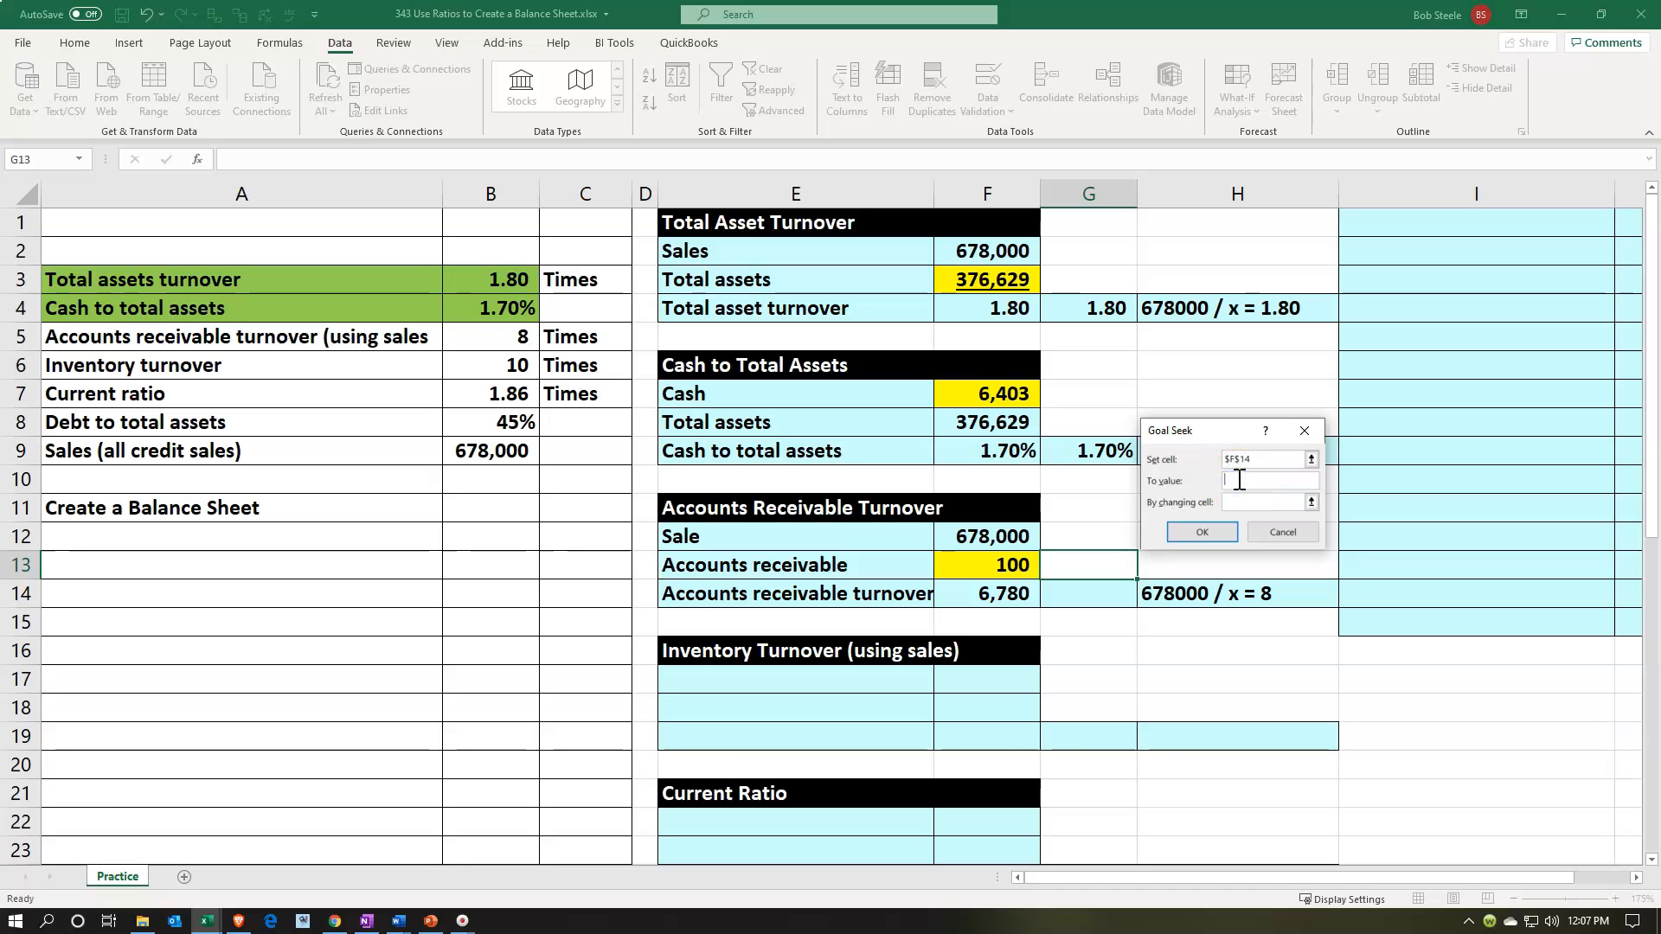
click(1242, 522)
click(1007, 565)
click(1198, 533)
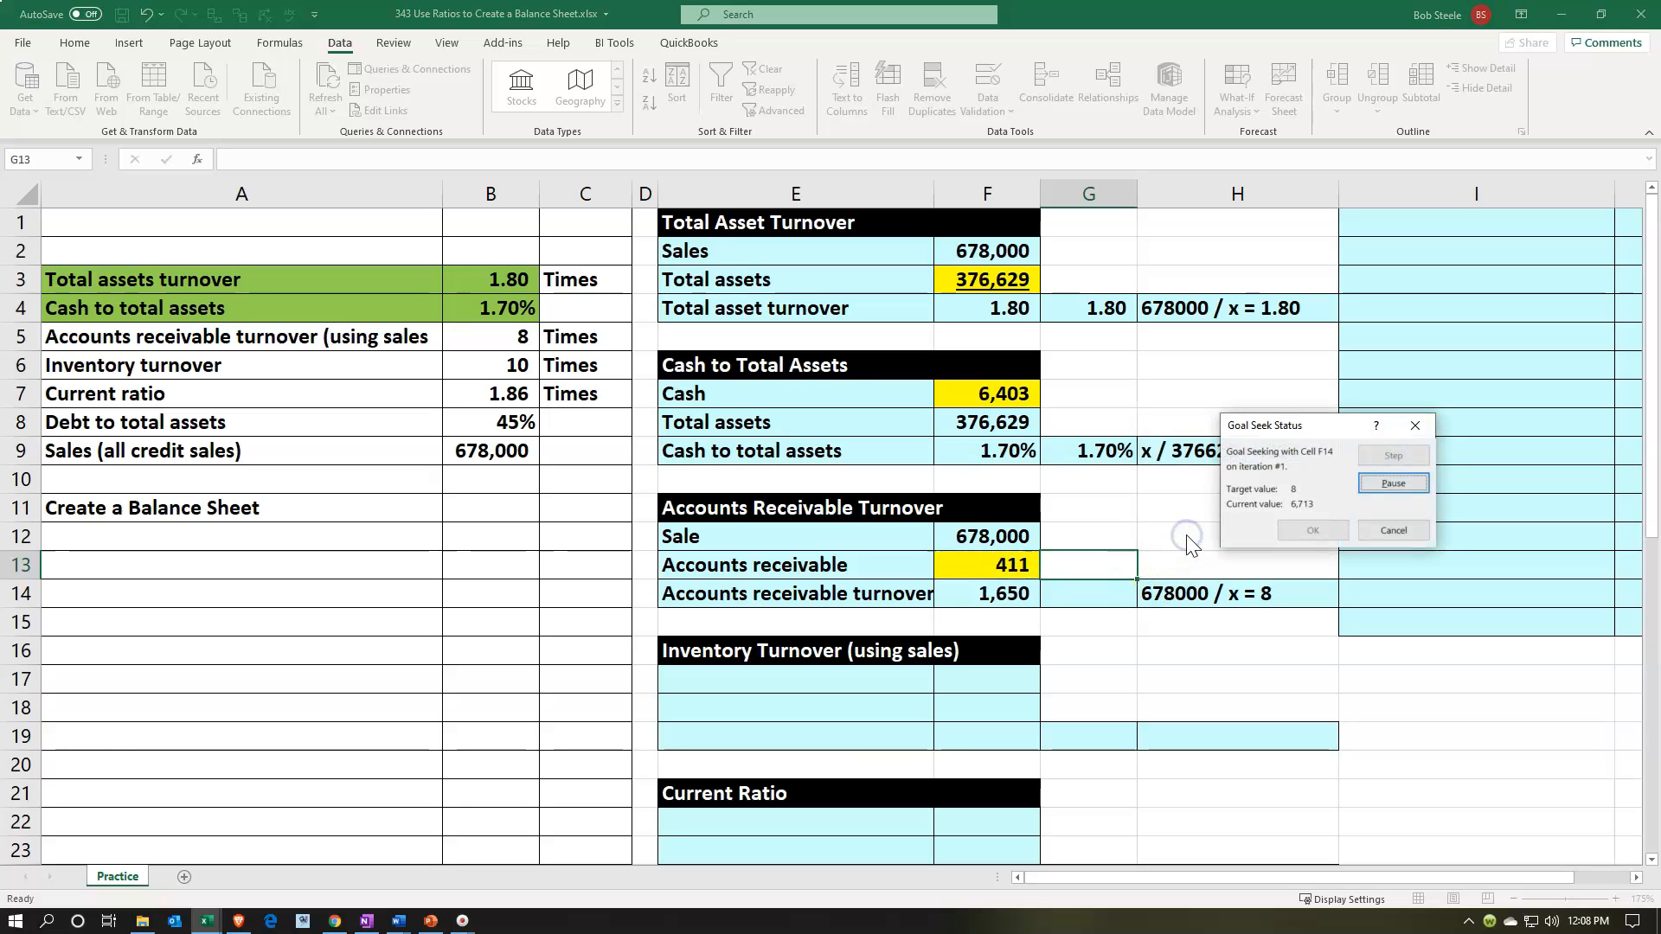
click(1313, 529)
Add a check of the Accounts receivable turnover in G14 with the formula =F12/F13.
click(1108, 593)
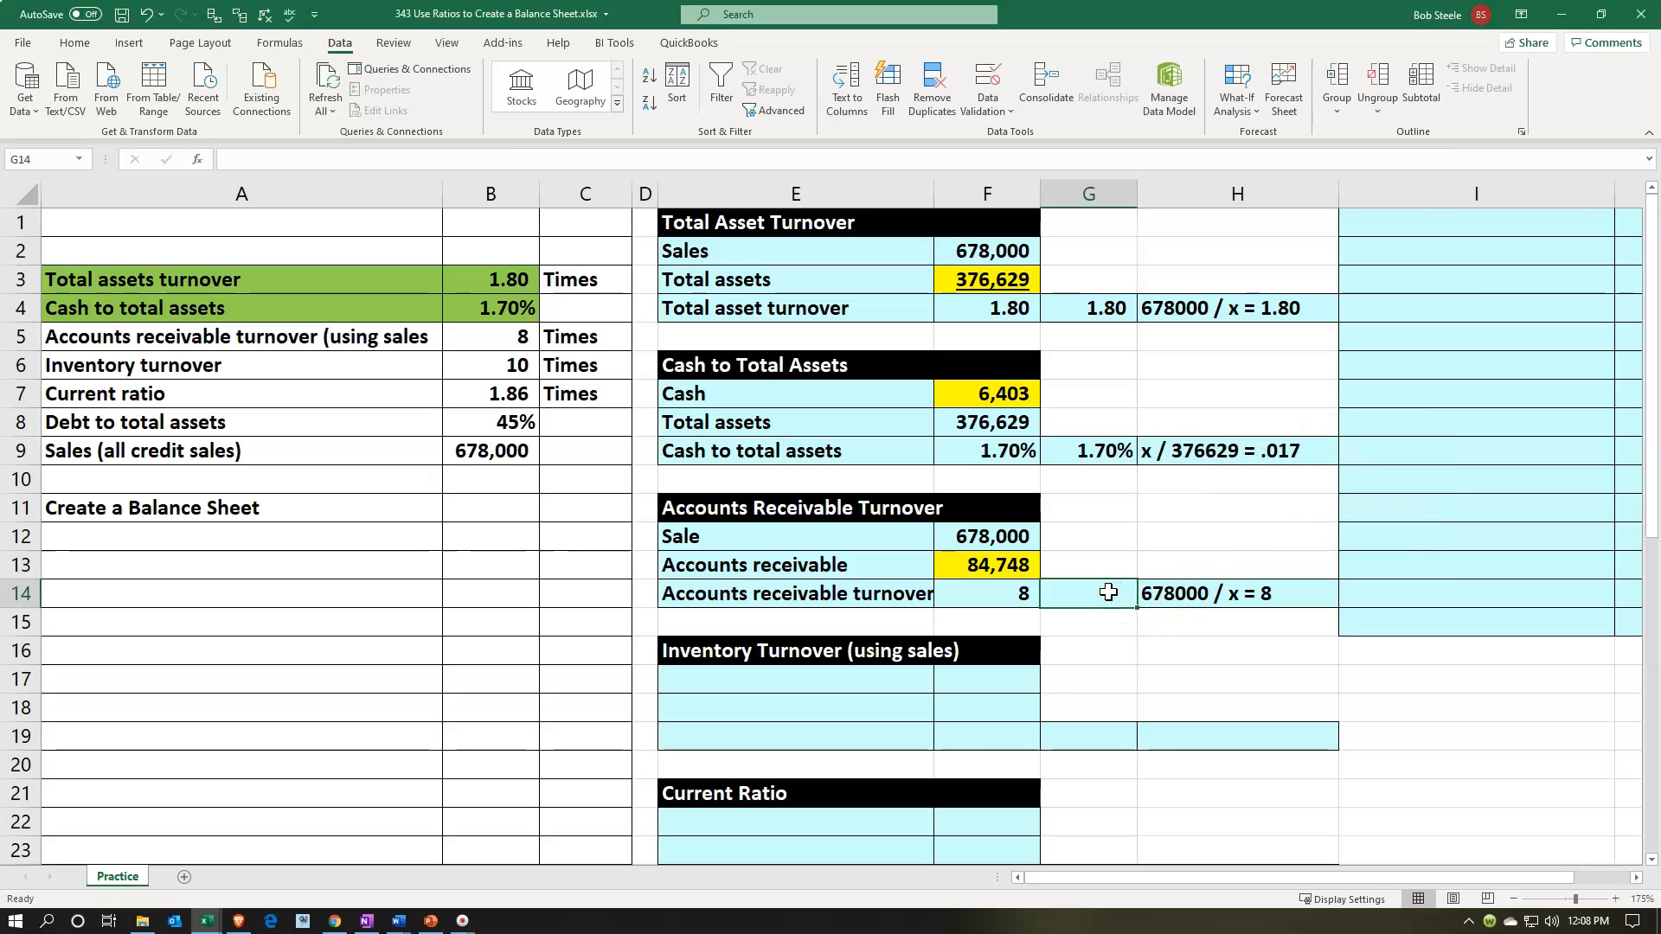
text(=)
key(Up)
key(Up)
key(Left)
text(/)
key(Left)
key(Up)
key(Return)
key(Up)
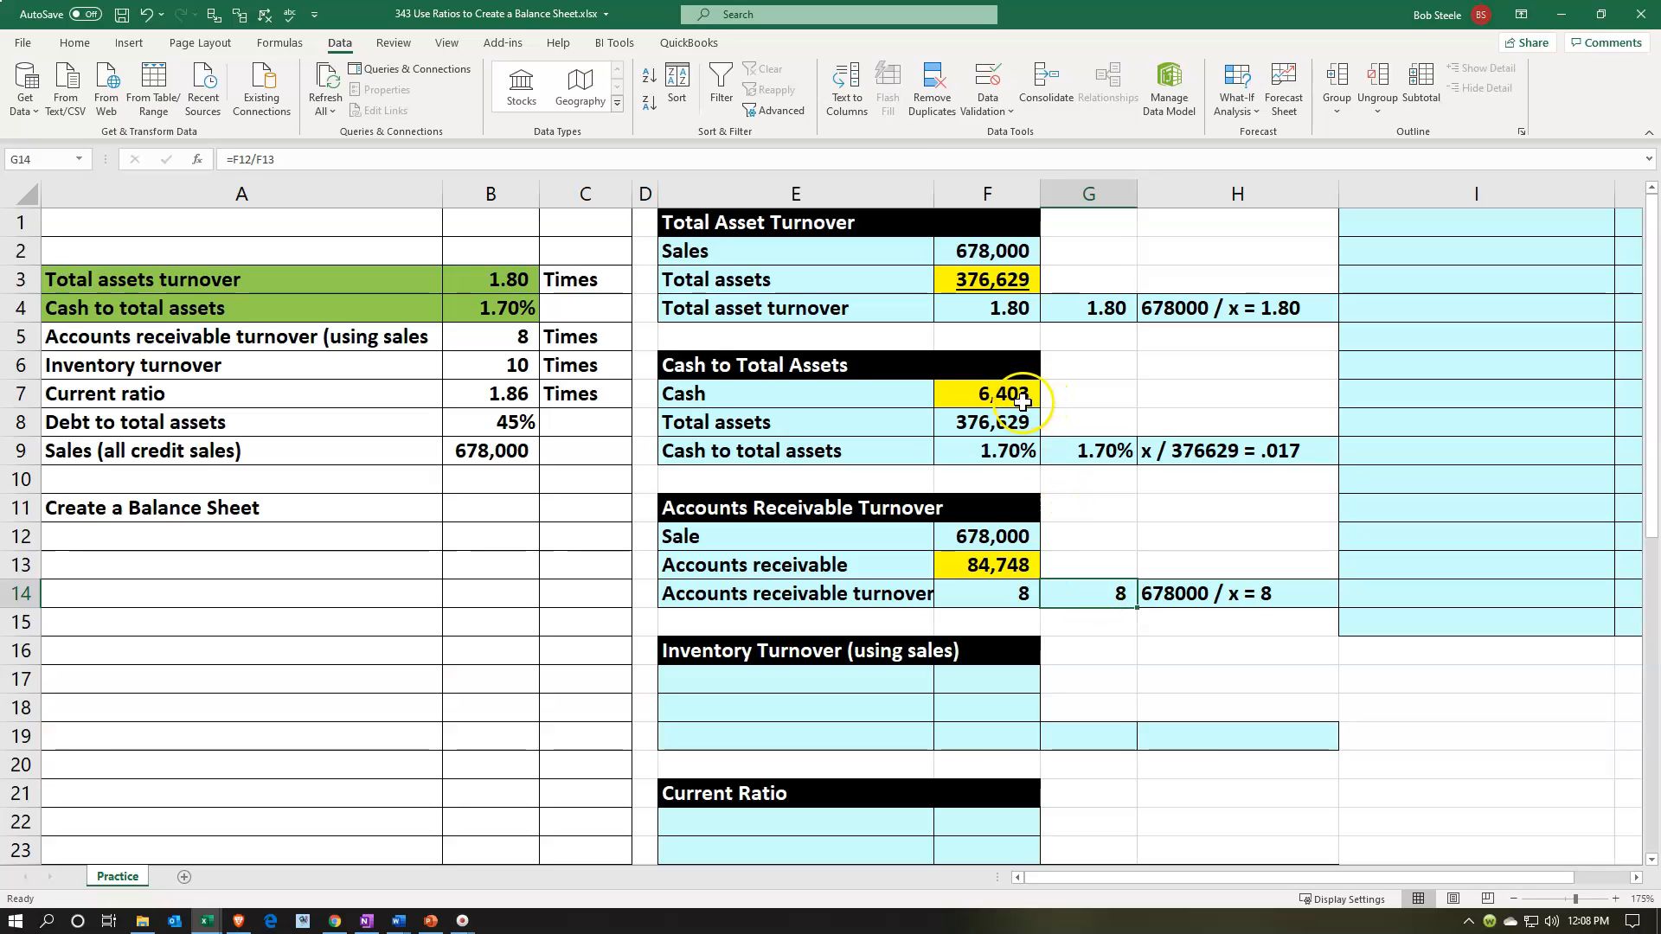
Underline the Total assets amount in F8 and the Accounts receivable amount in F13.
click(1003, 421)
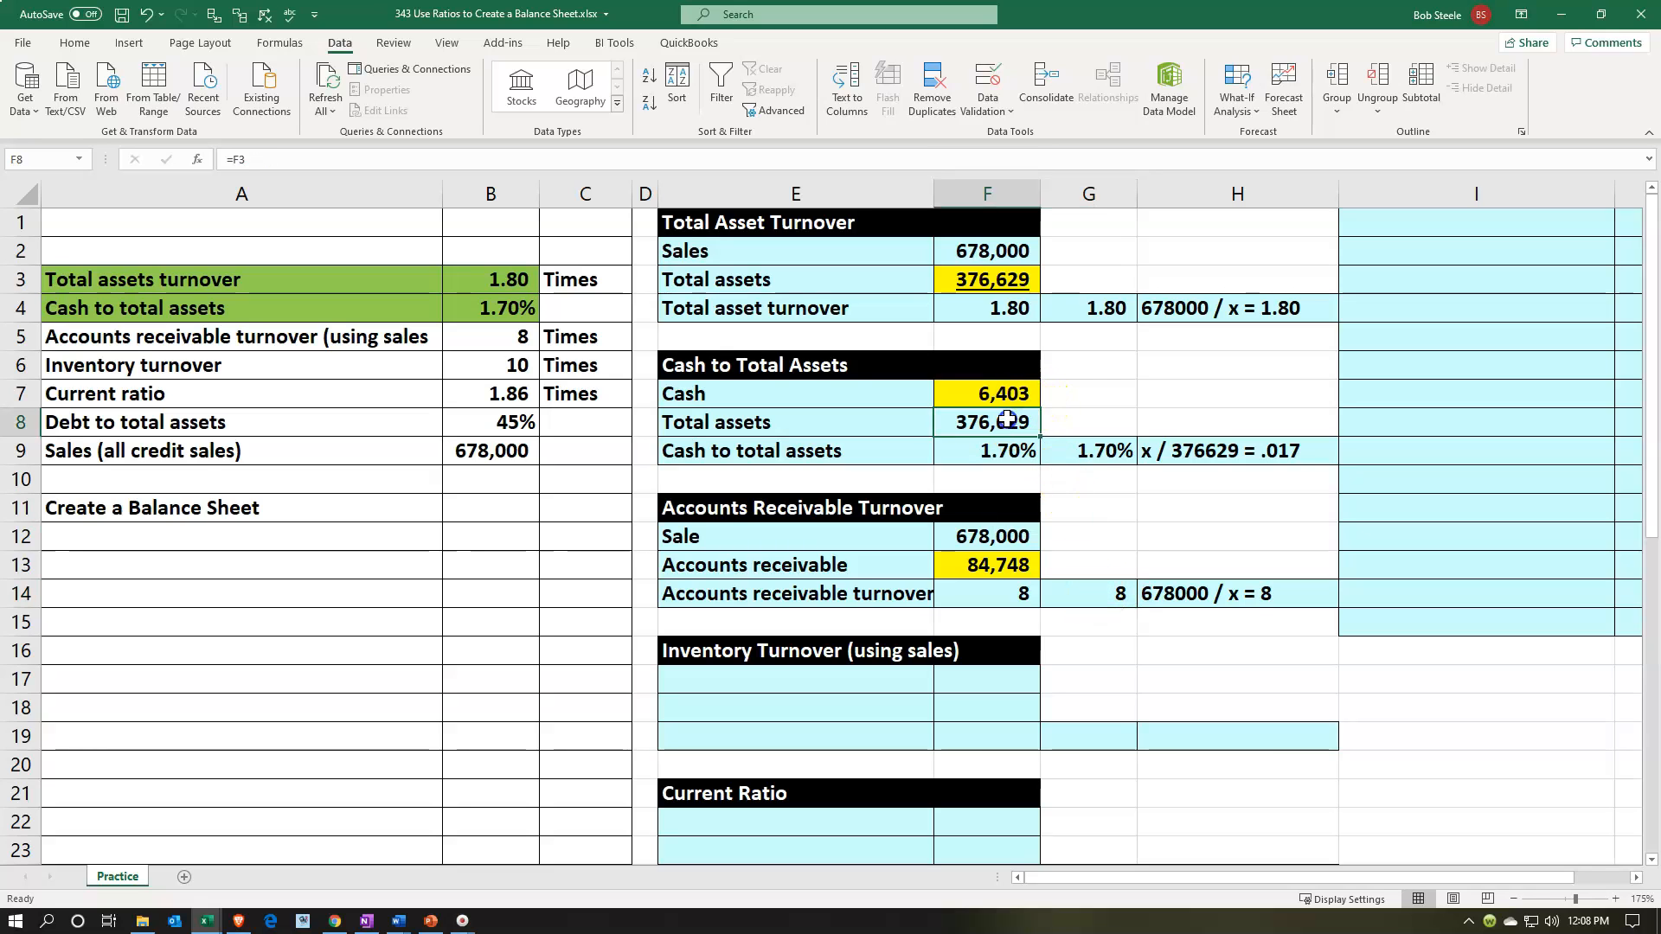
click(82, 48)
click(197, 102)
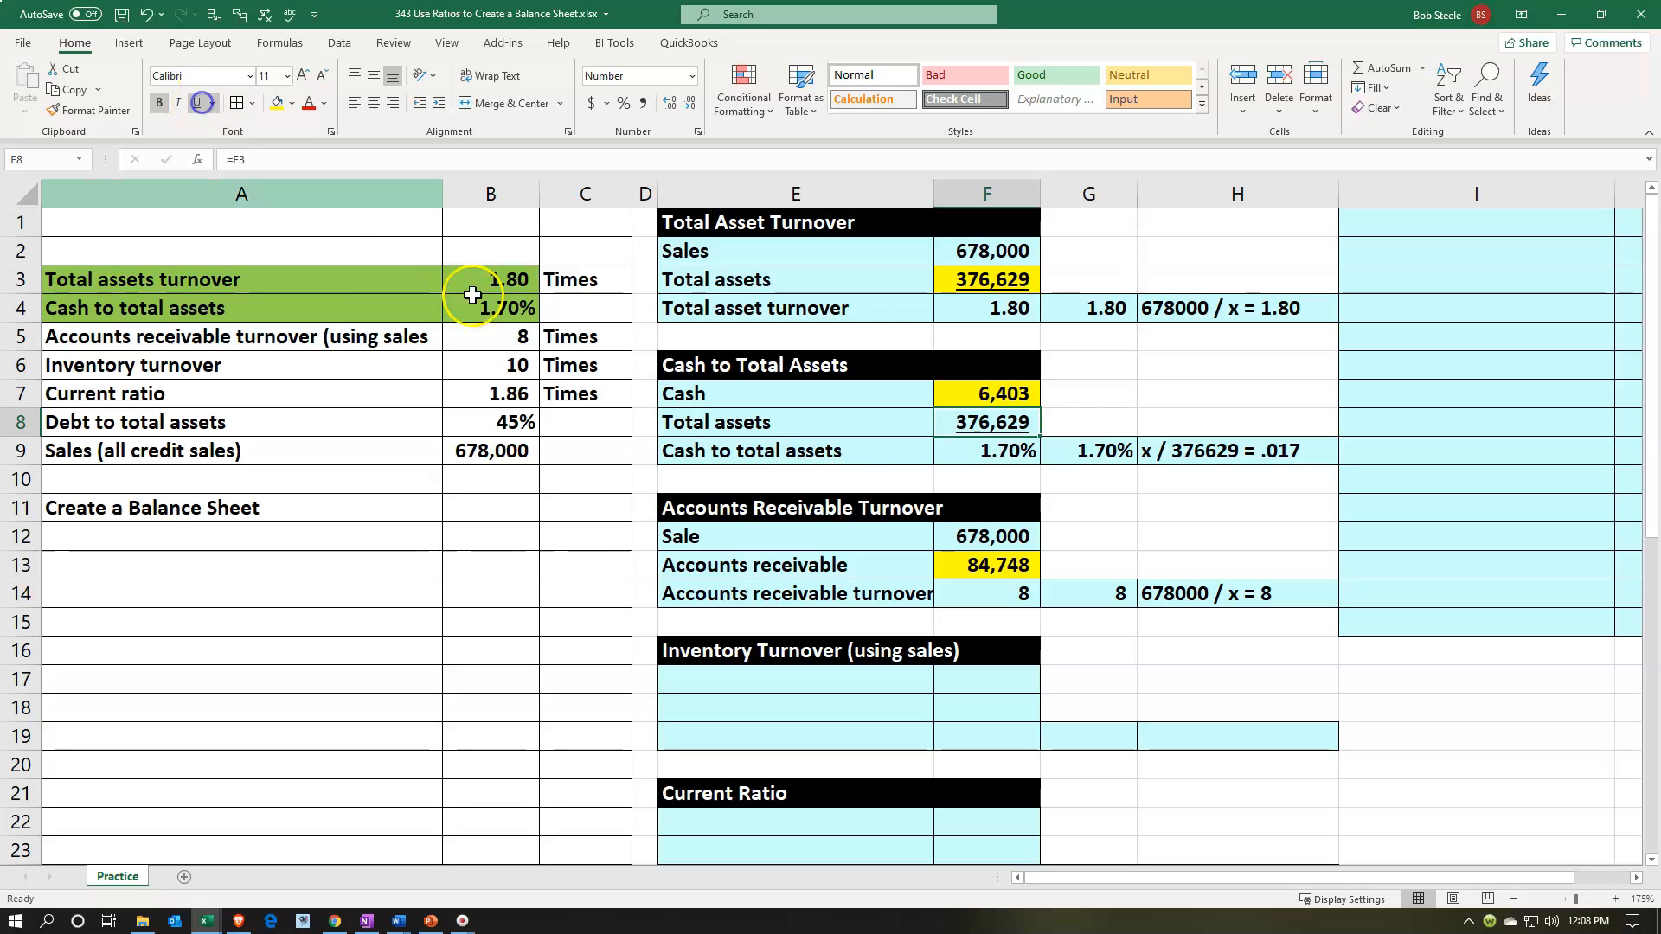
click(993, 563)
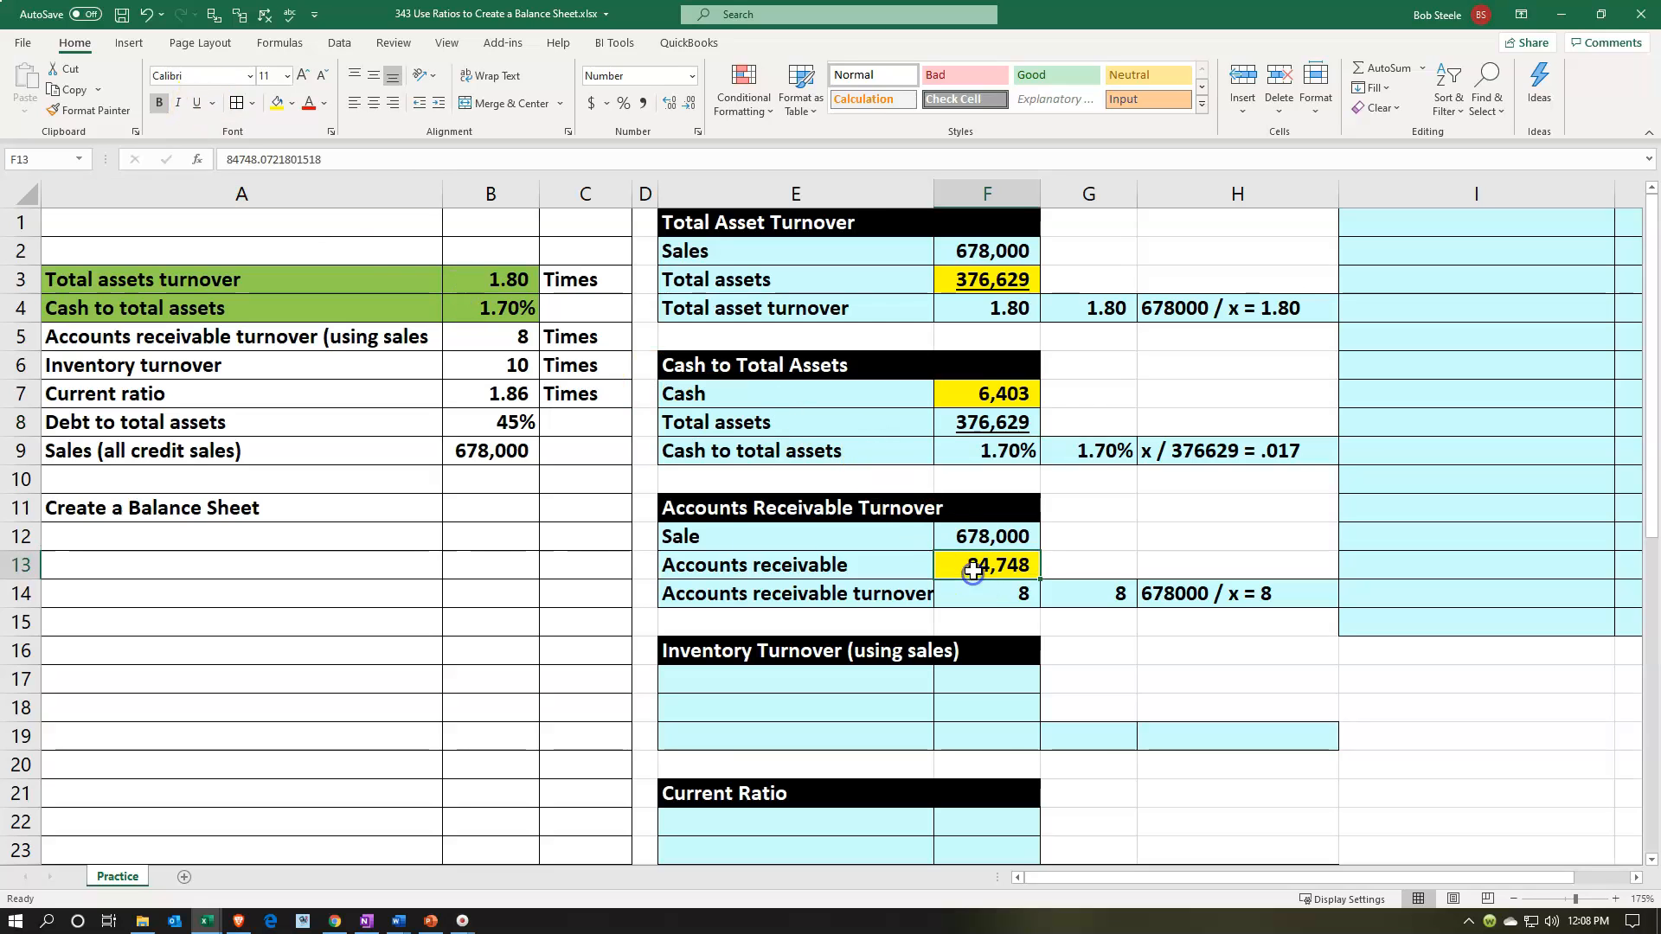
click(197, 104)
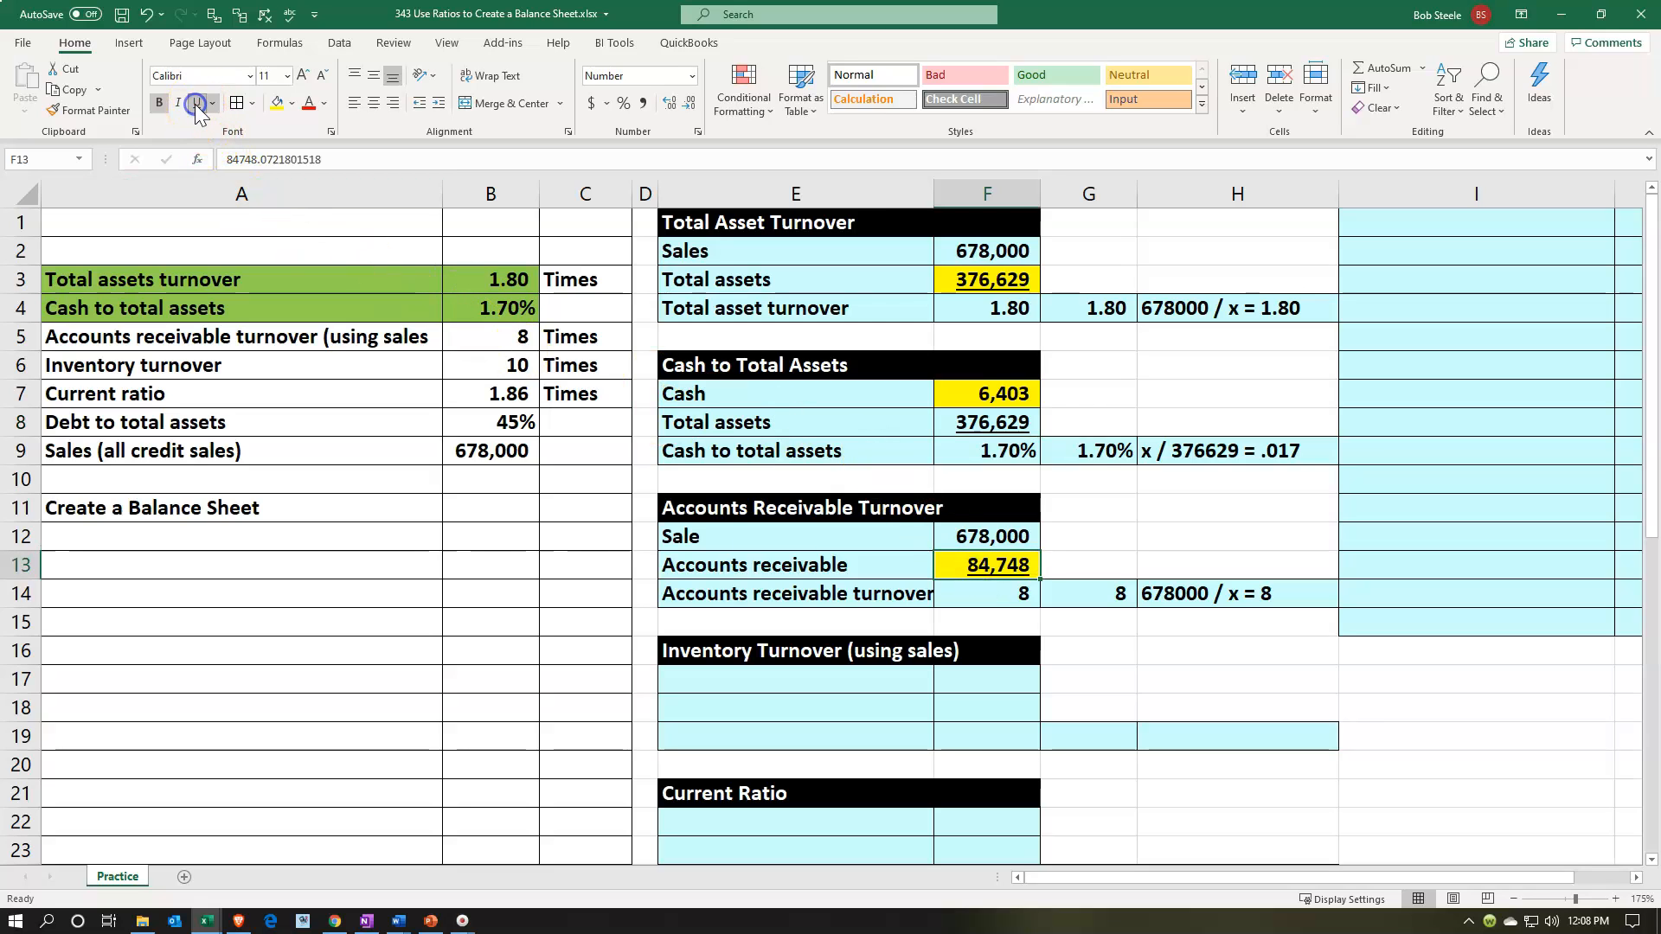
Fill the given Accounts receivable turnover cells A5:B5 with green to mark the ratio as used.
click(193, 308)
drag(228, 338, 475, 336)
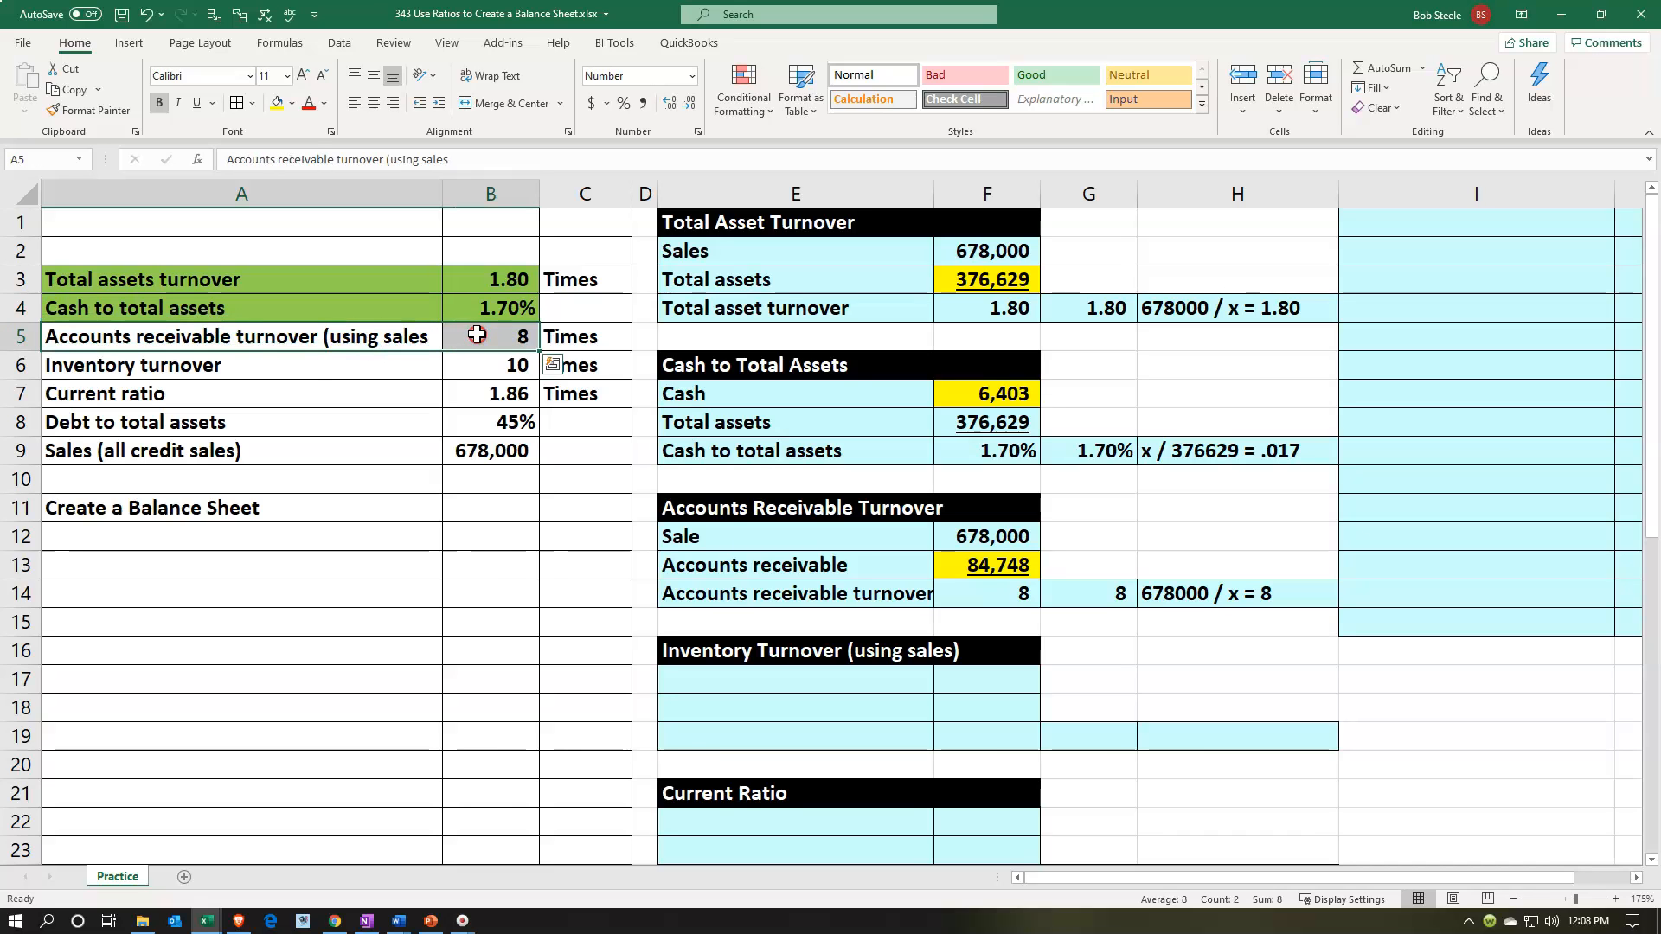
right_click(475, 336)
click(563, 308)
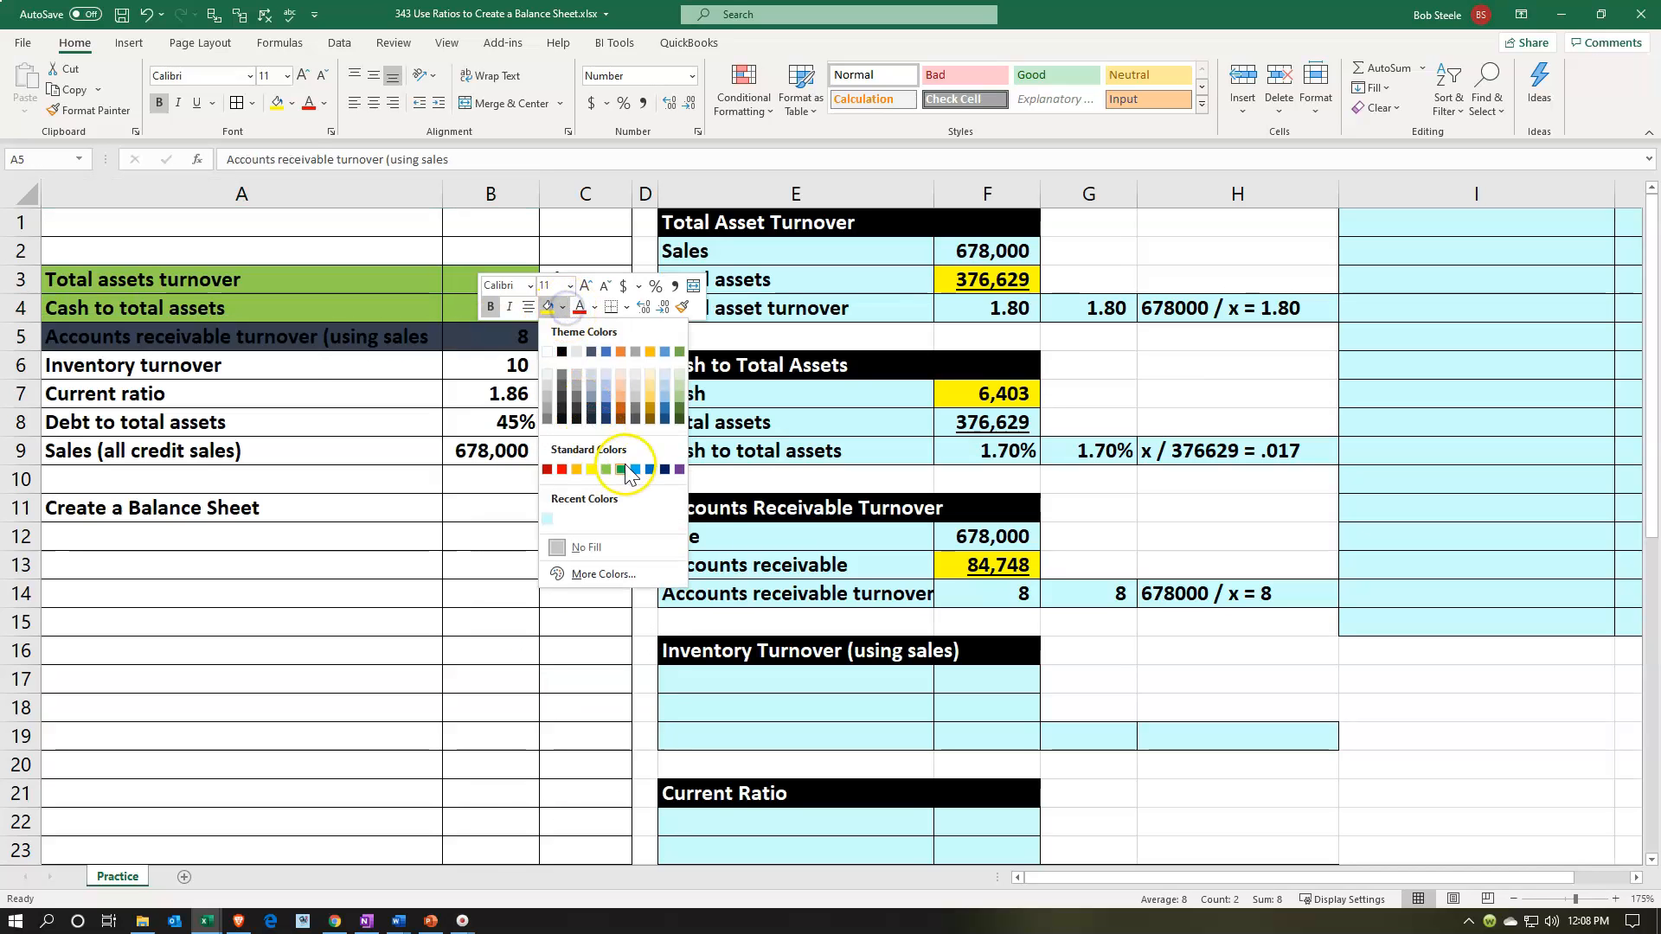
click(497, 450)
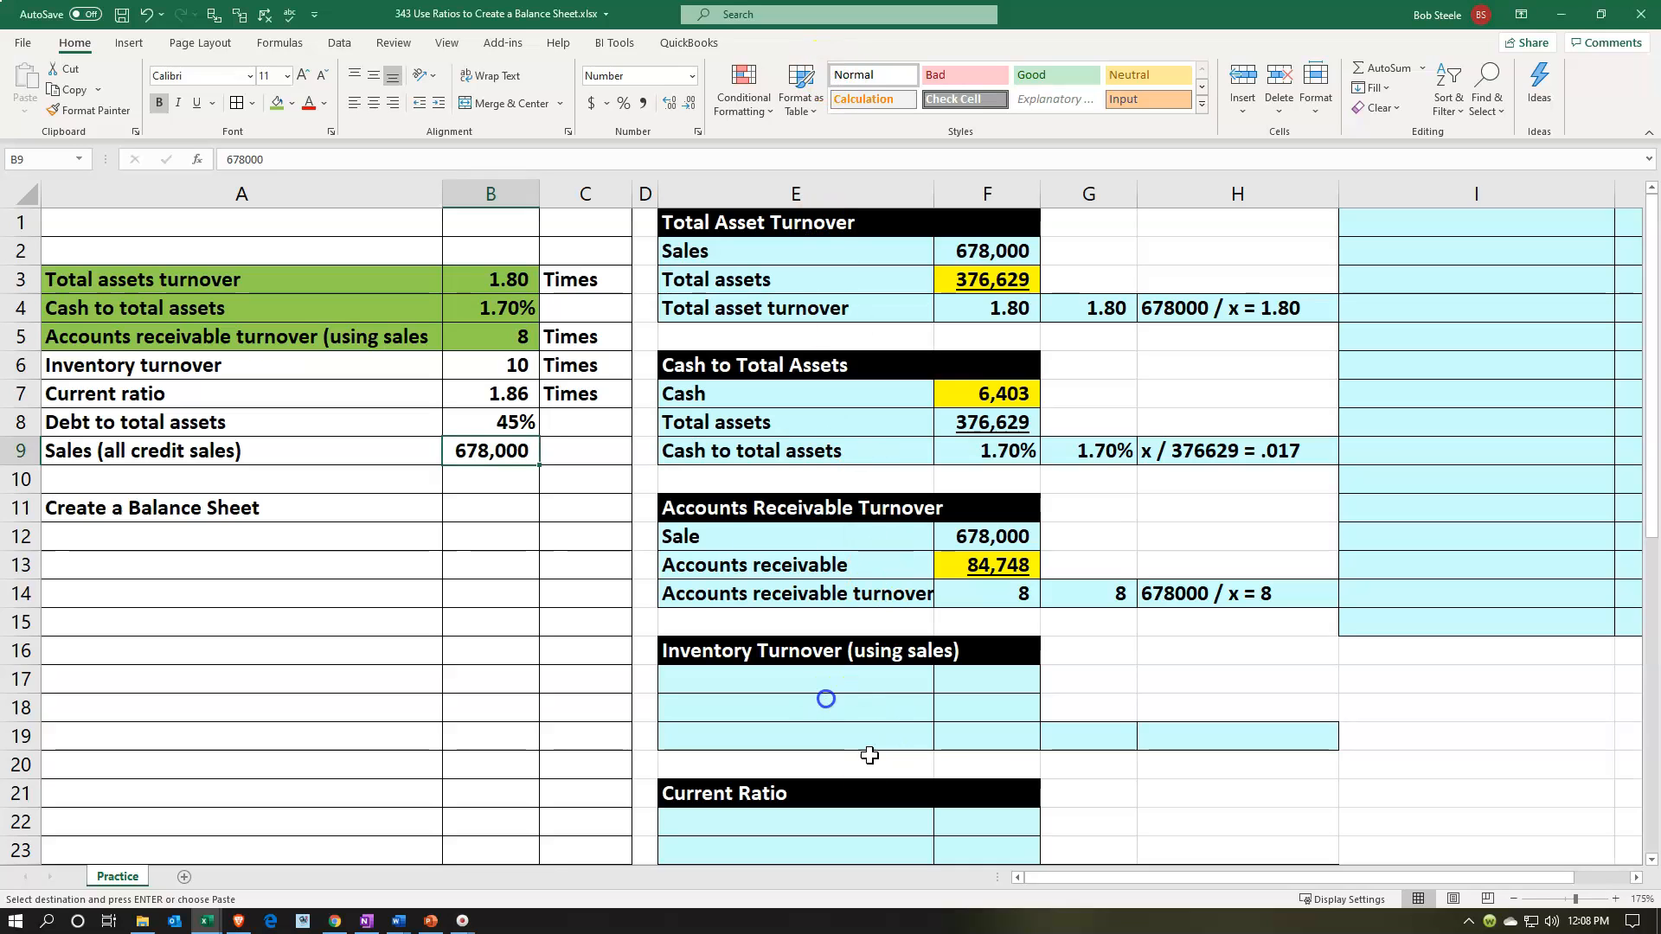
Paste the label "Sales" into E17 and link F17 to the given sales amount with =B9.
click(801, 679)
key(ctrl+v)
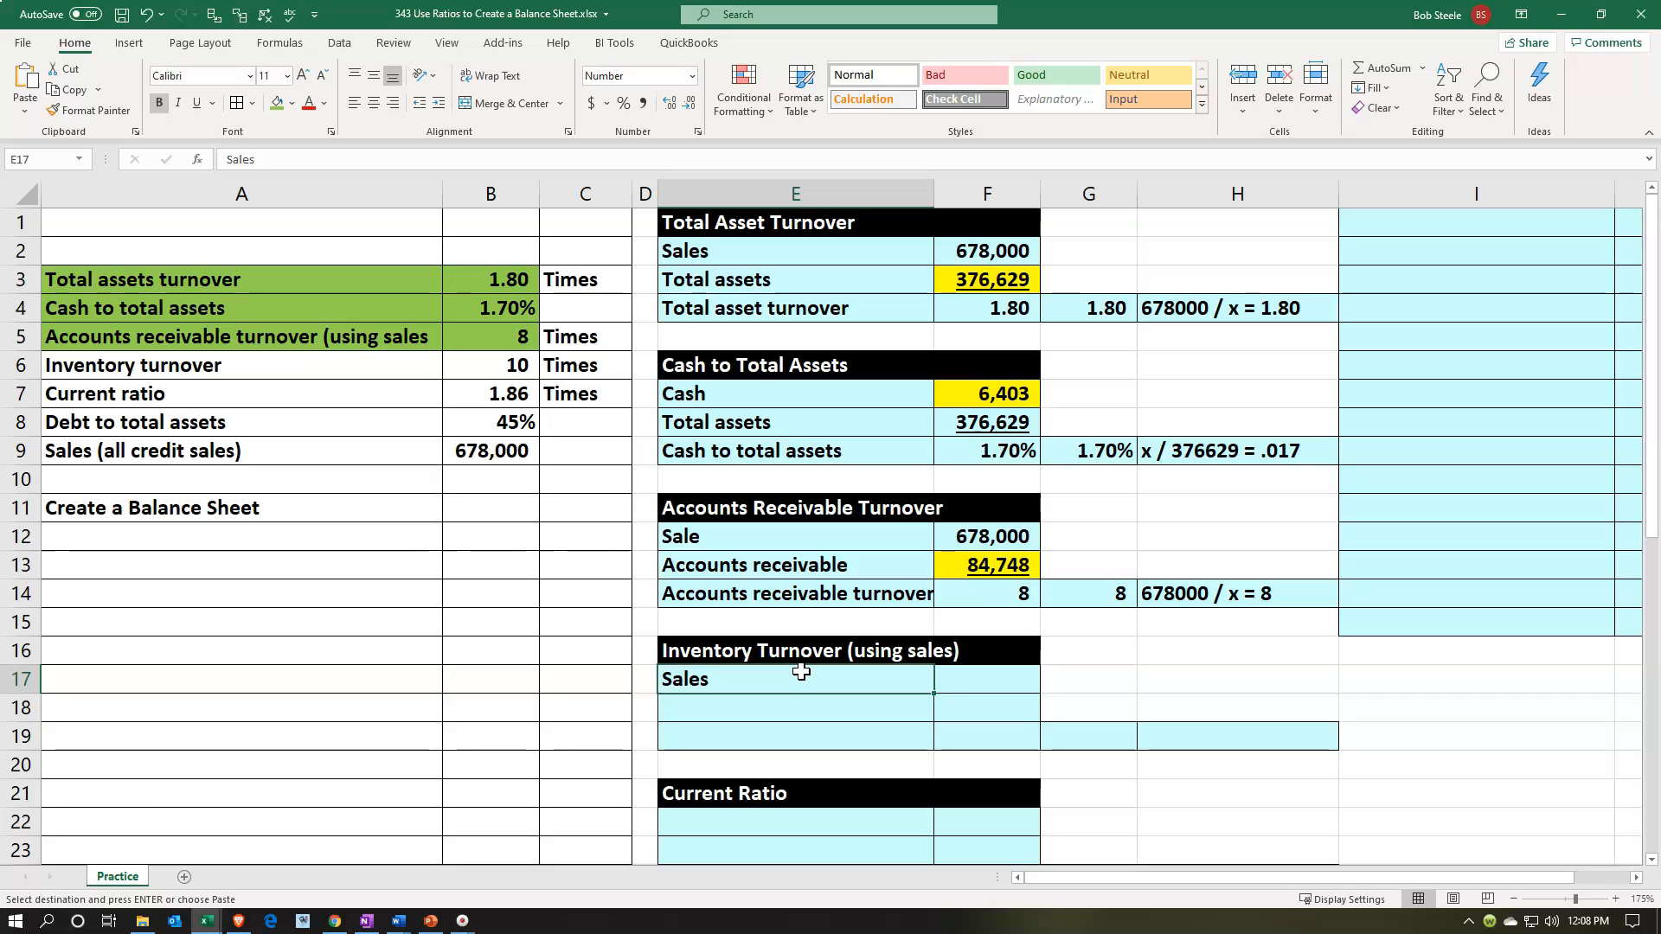
key(Right)
text(=)
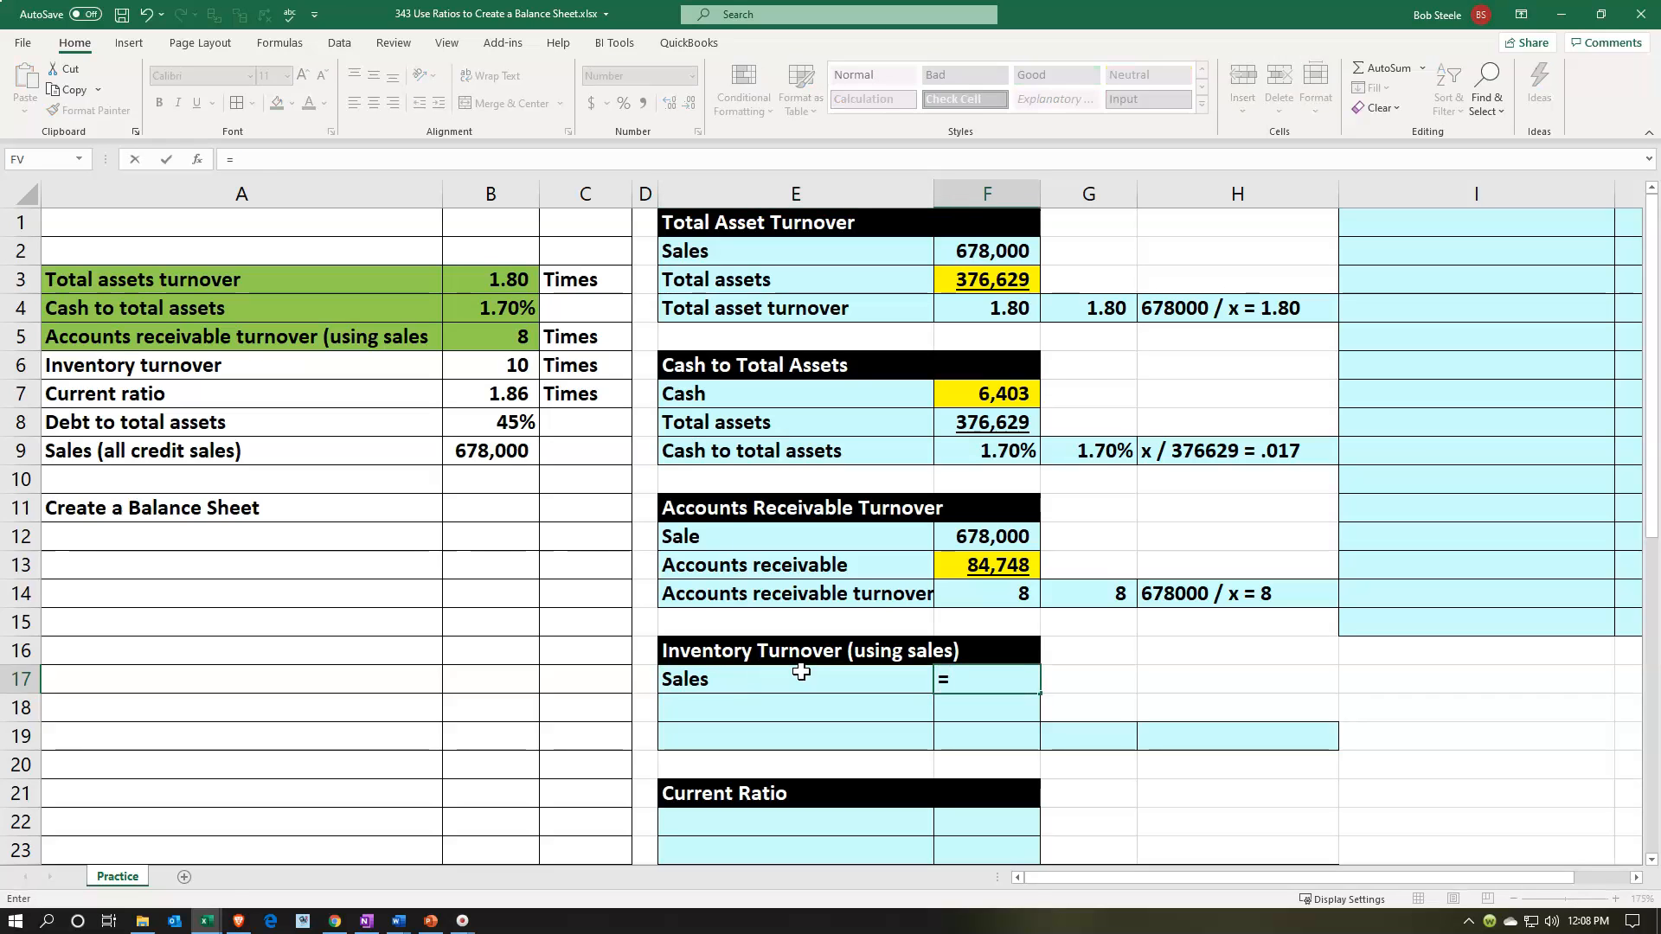
key(Left)
key(Left)
key(Left)
key(Left)
key(Up)
key(Up)
key(Up)
key(Up)
key(Up)
key(Up)
key(Up)
key(Up)
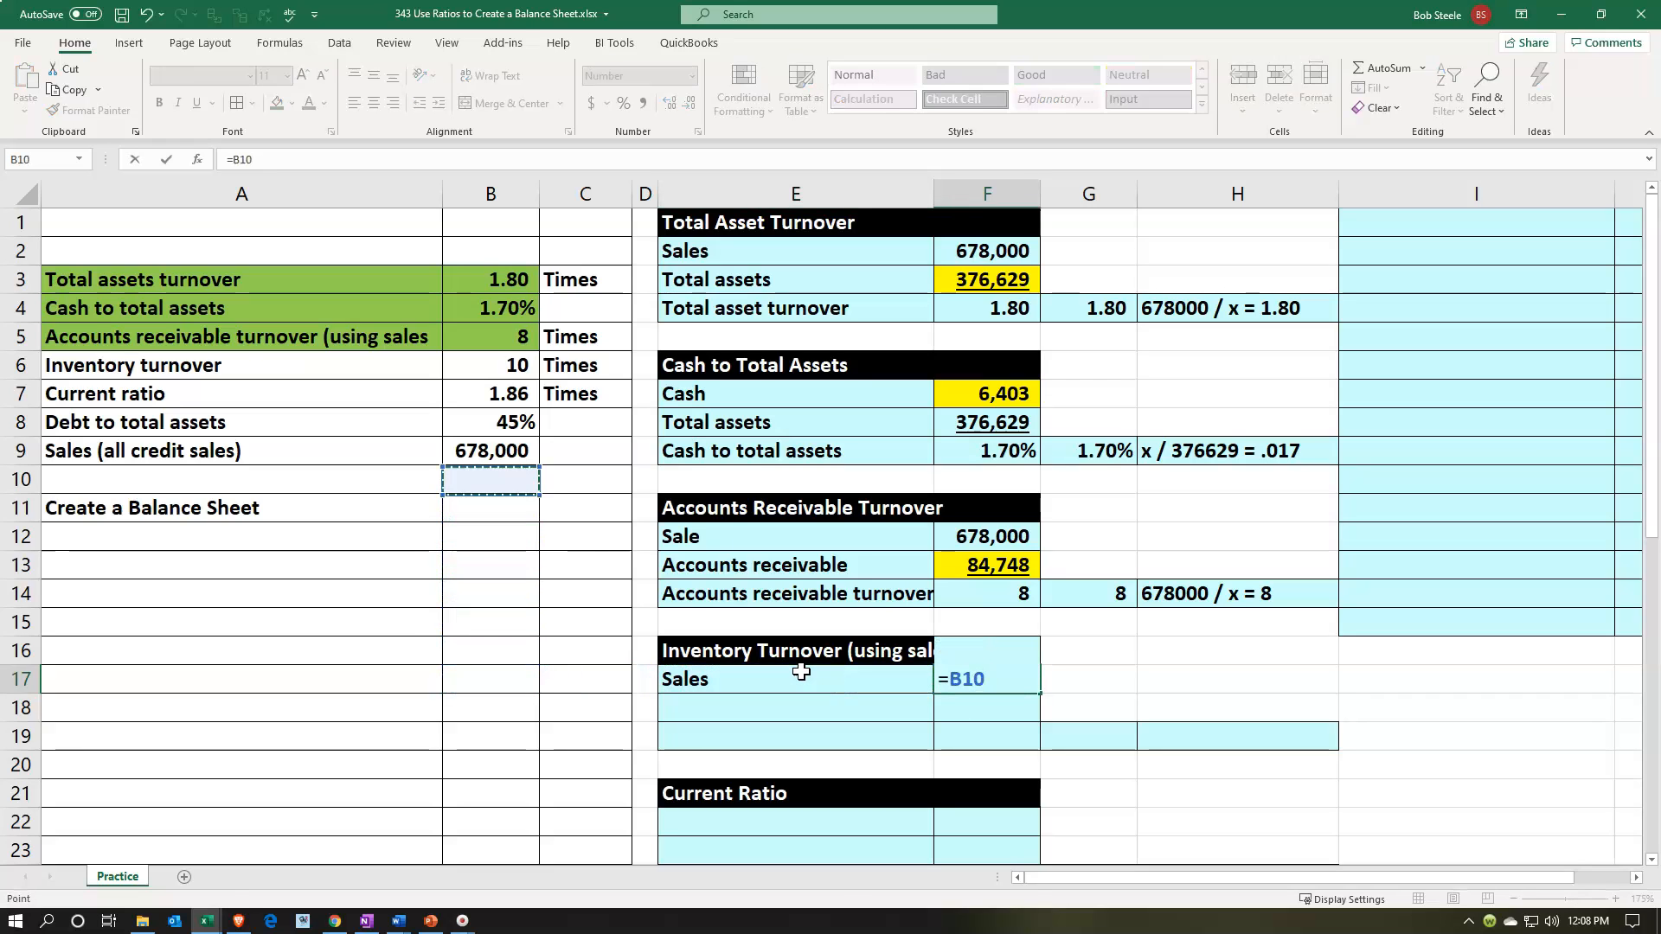
key(Return)
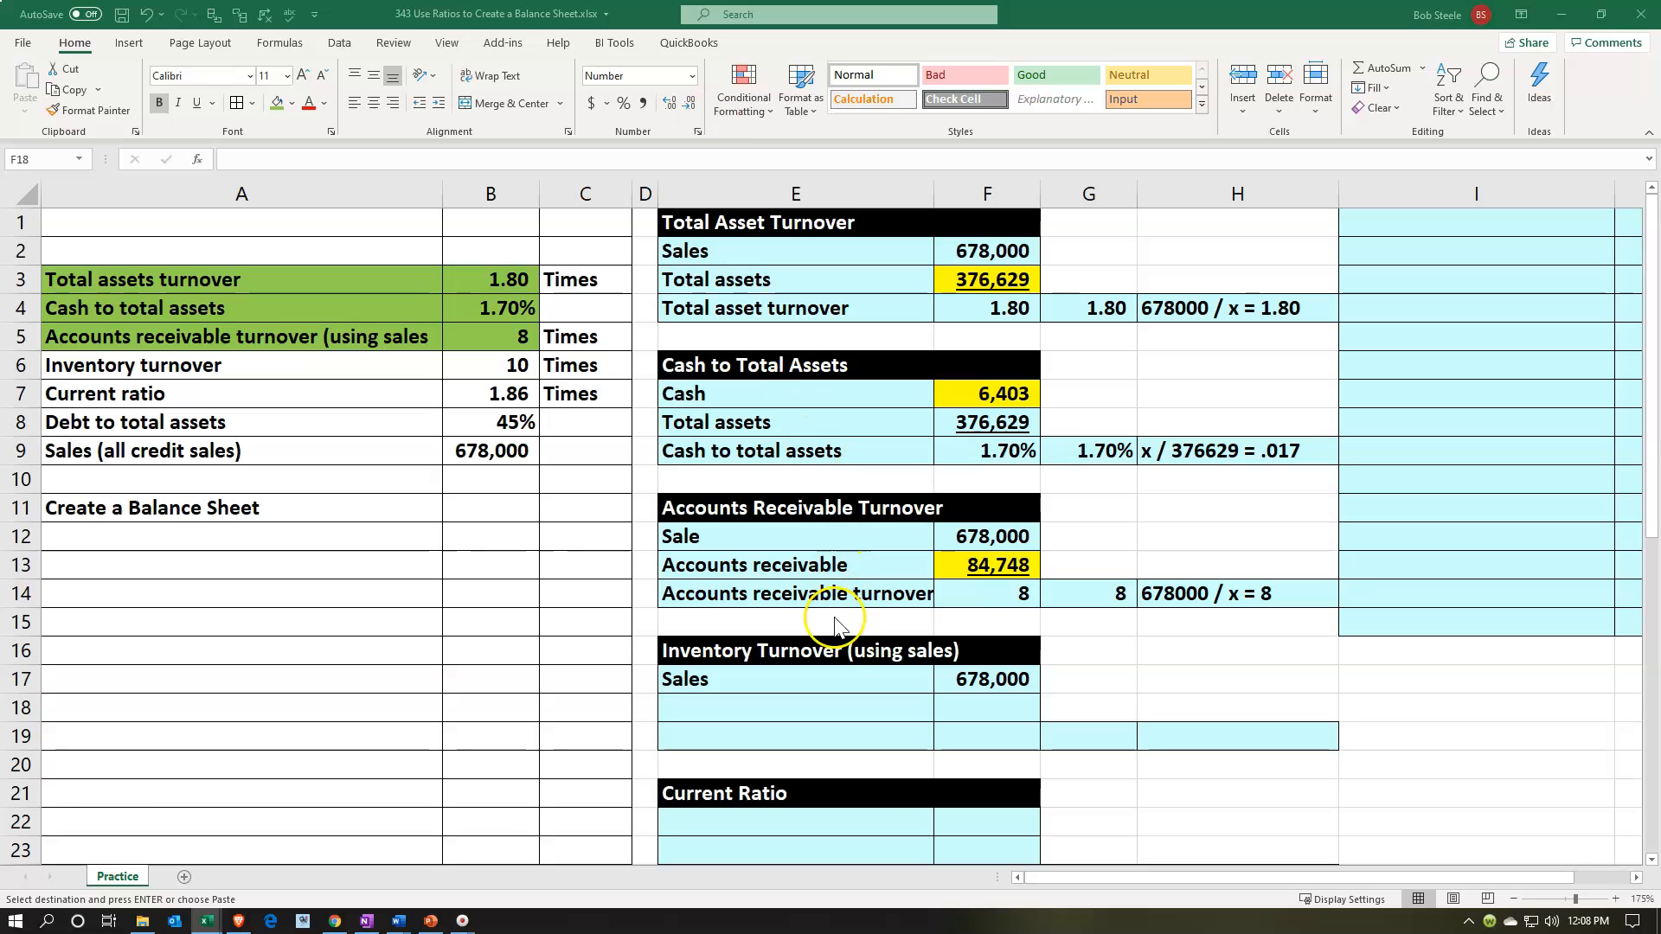
Paste the labels "Inventory" into E18 and "Inventory turnover" into E19.
click(795, 705)
key(ctrl+v)
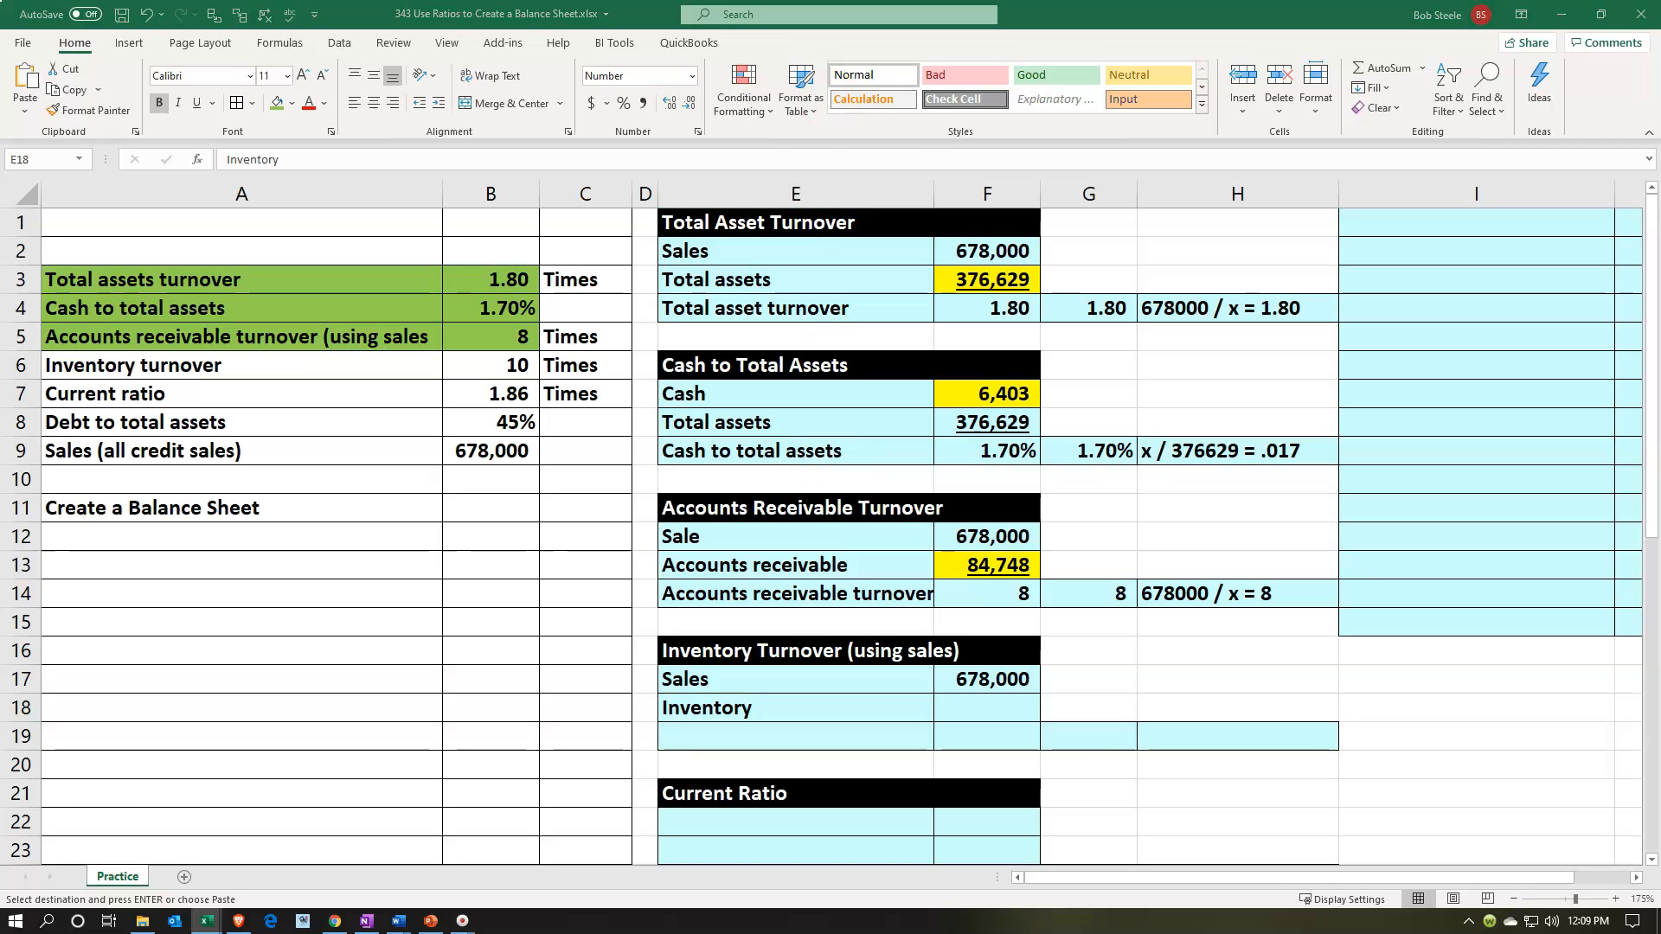
click(773, 711)
click(787, 737)
key(ctrl+v)
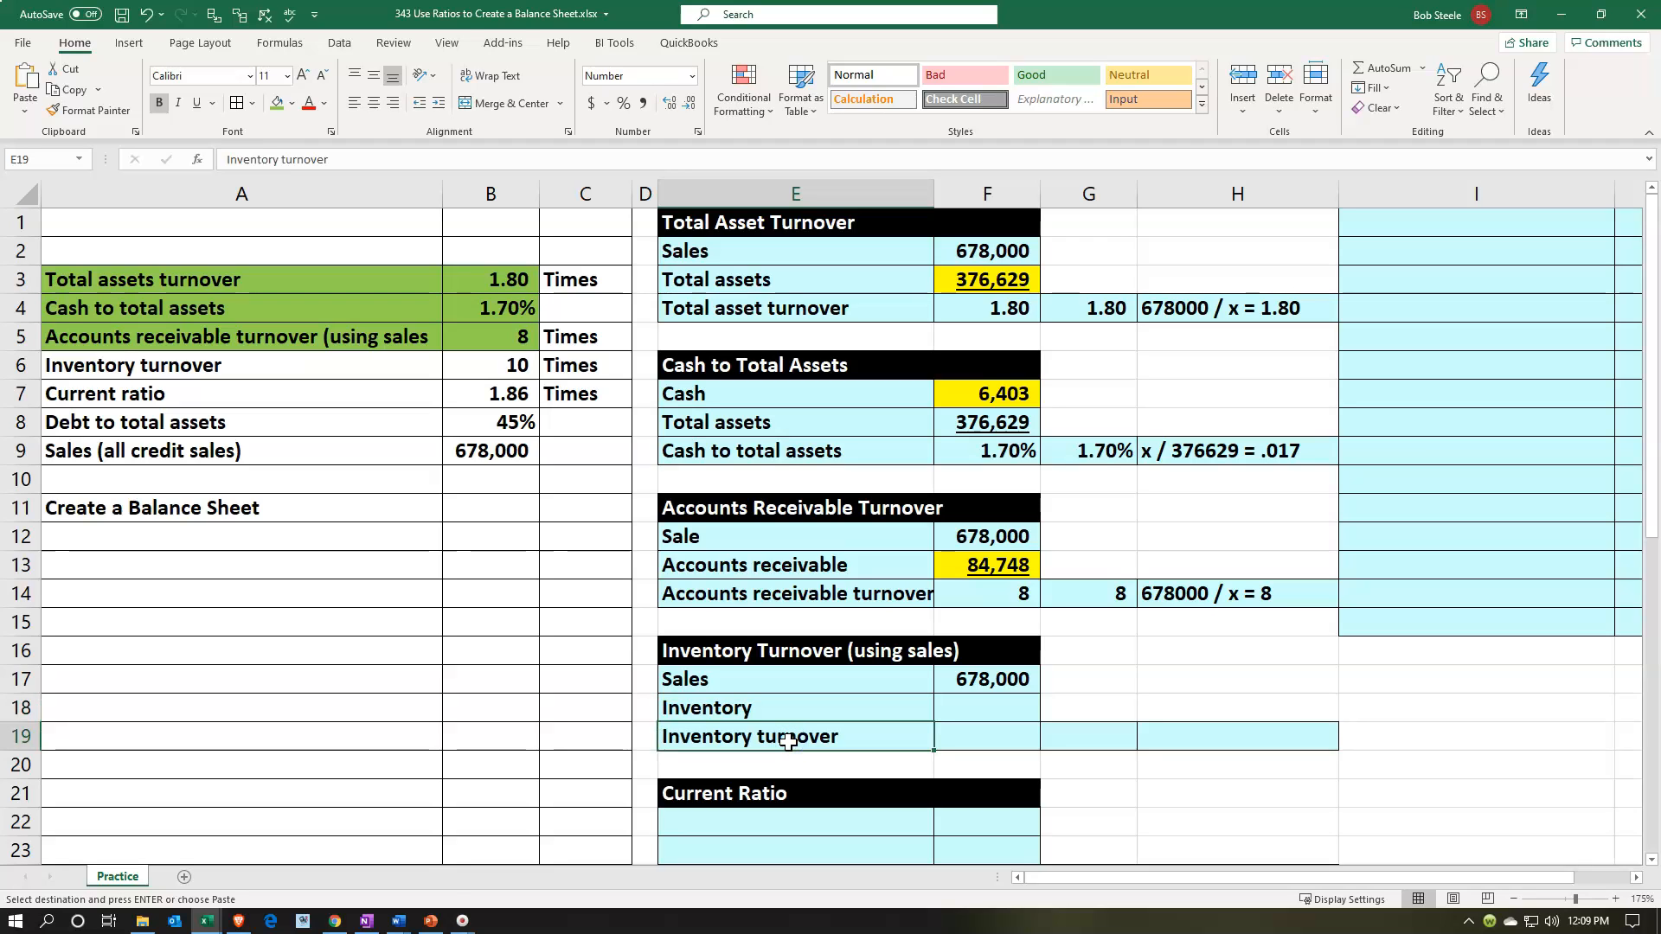
Link the Inventory turnover ratio in F19 to the given turnover with =B6.
key(Right)
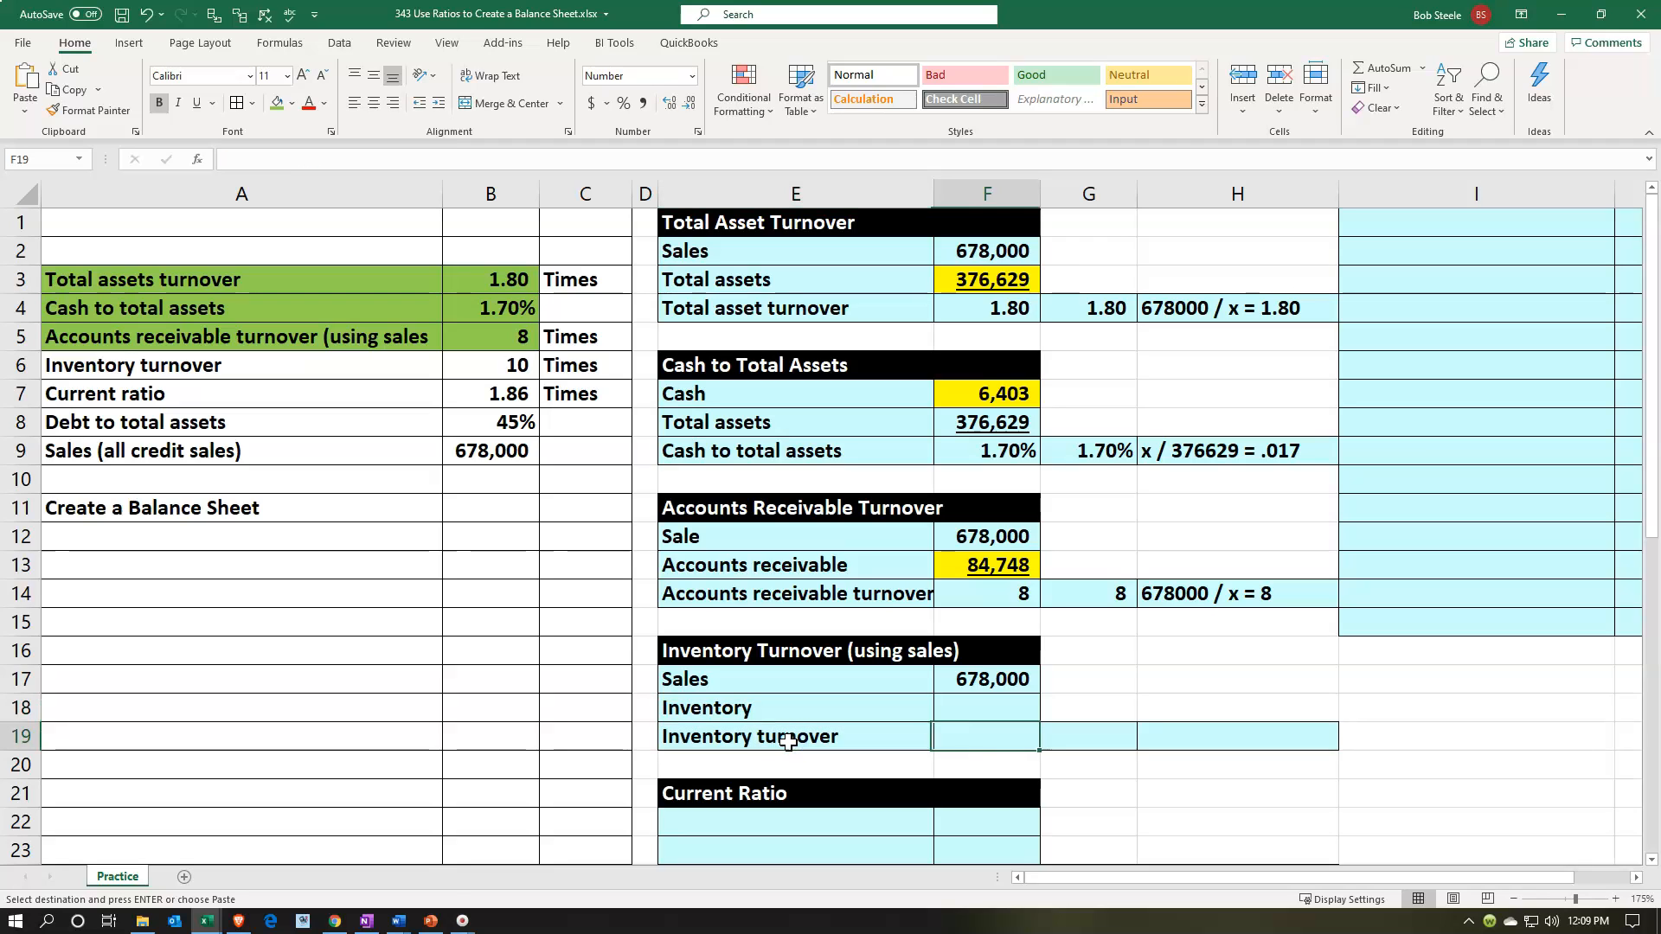
text(=)
key(Left)
key(Left)
key(Left)
key(Left)
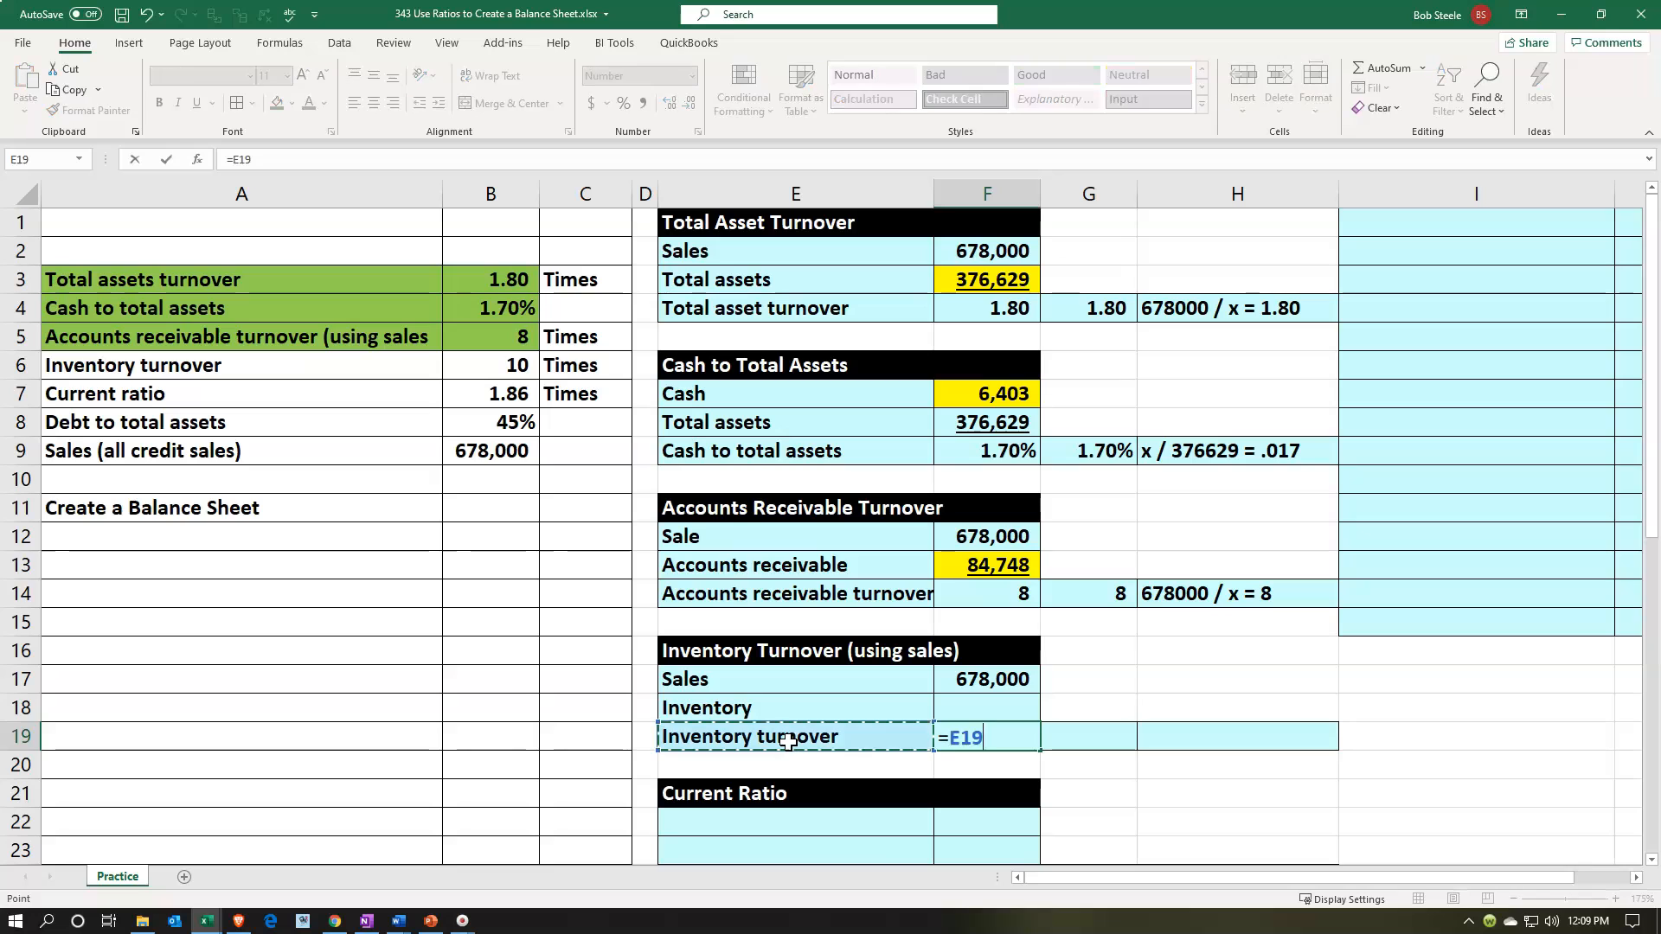
key(Up)
key(Up)
key(Up)
key(Up)
key(Up)
key(Up)
key(Up)
key(Up)
key(Up)
key(Up)
key(Up)
key(Up)
key(Up)
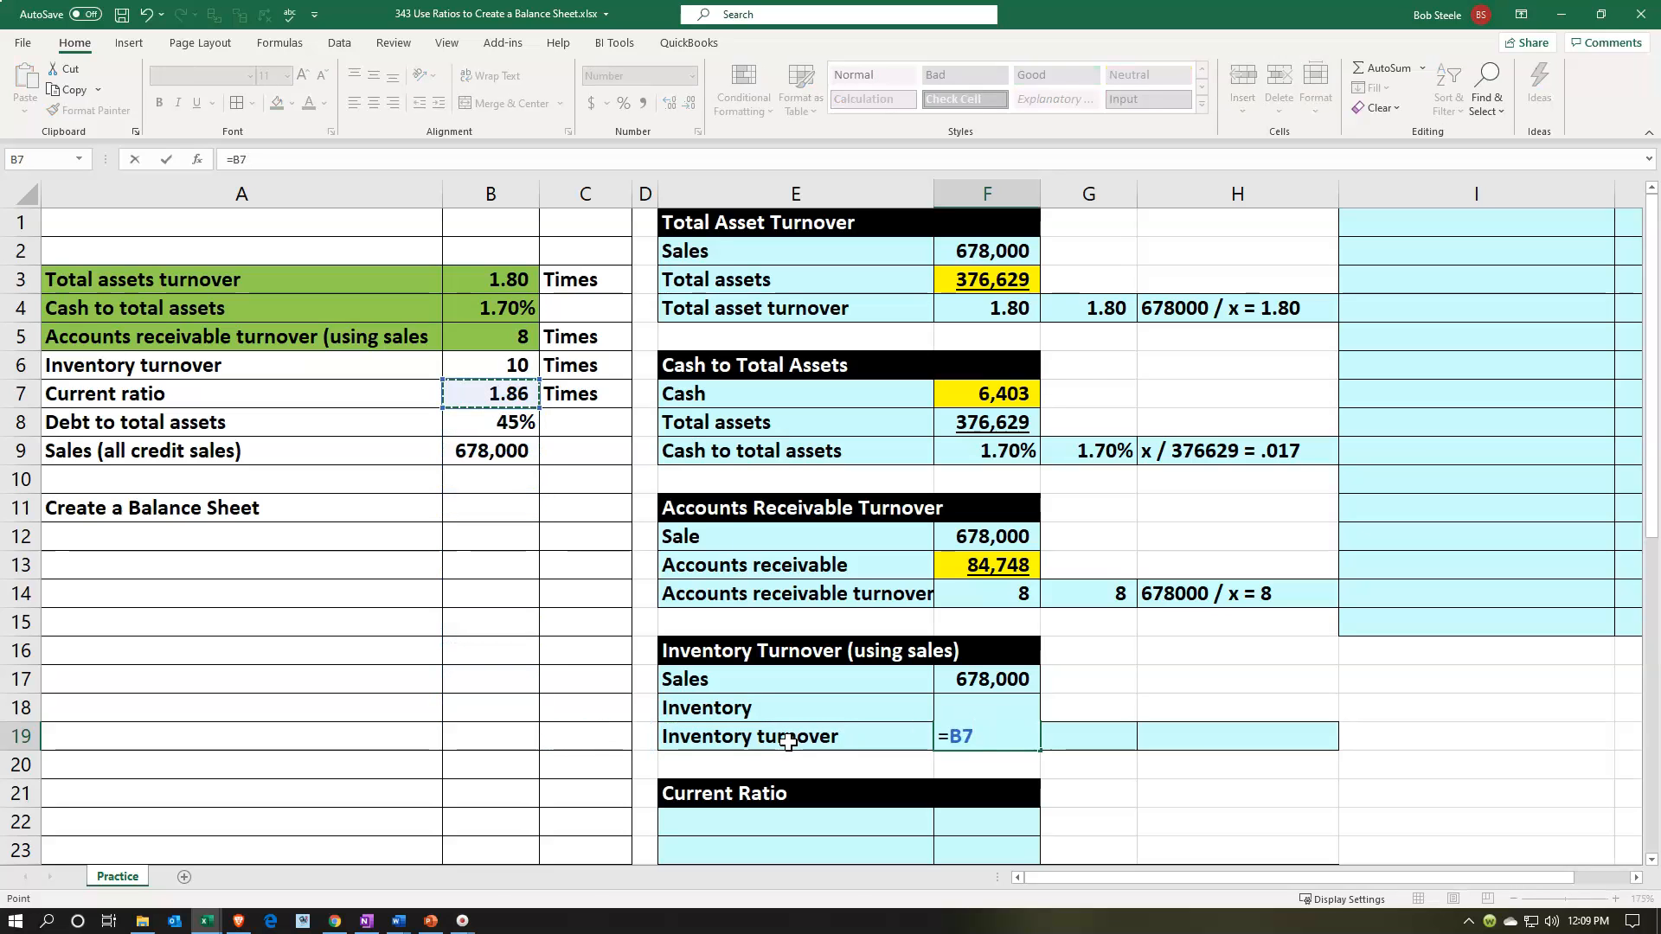
key(Return)
Fill the empty Inventory amount cell F18 with yellow as the unknown.
right_click(977, 707)
click(1062, 754)
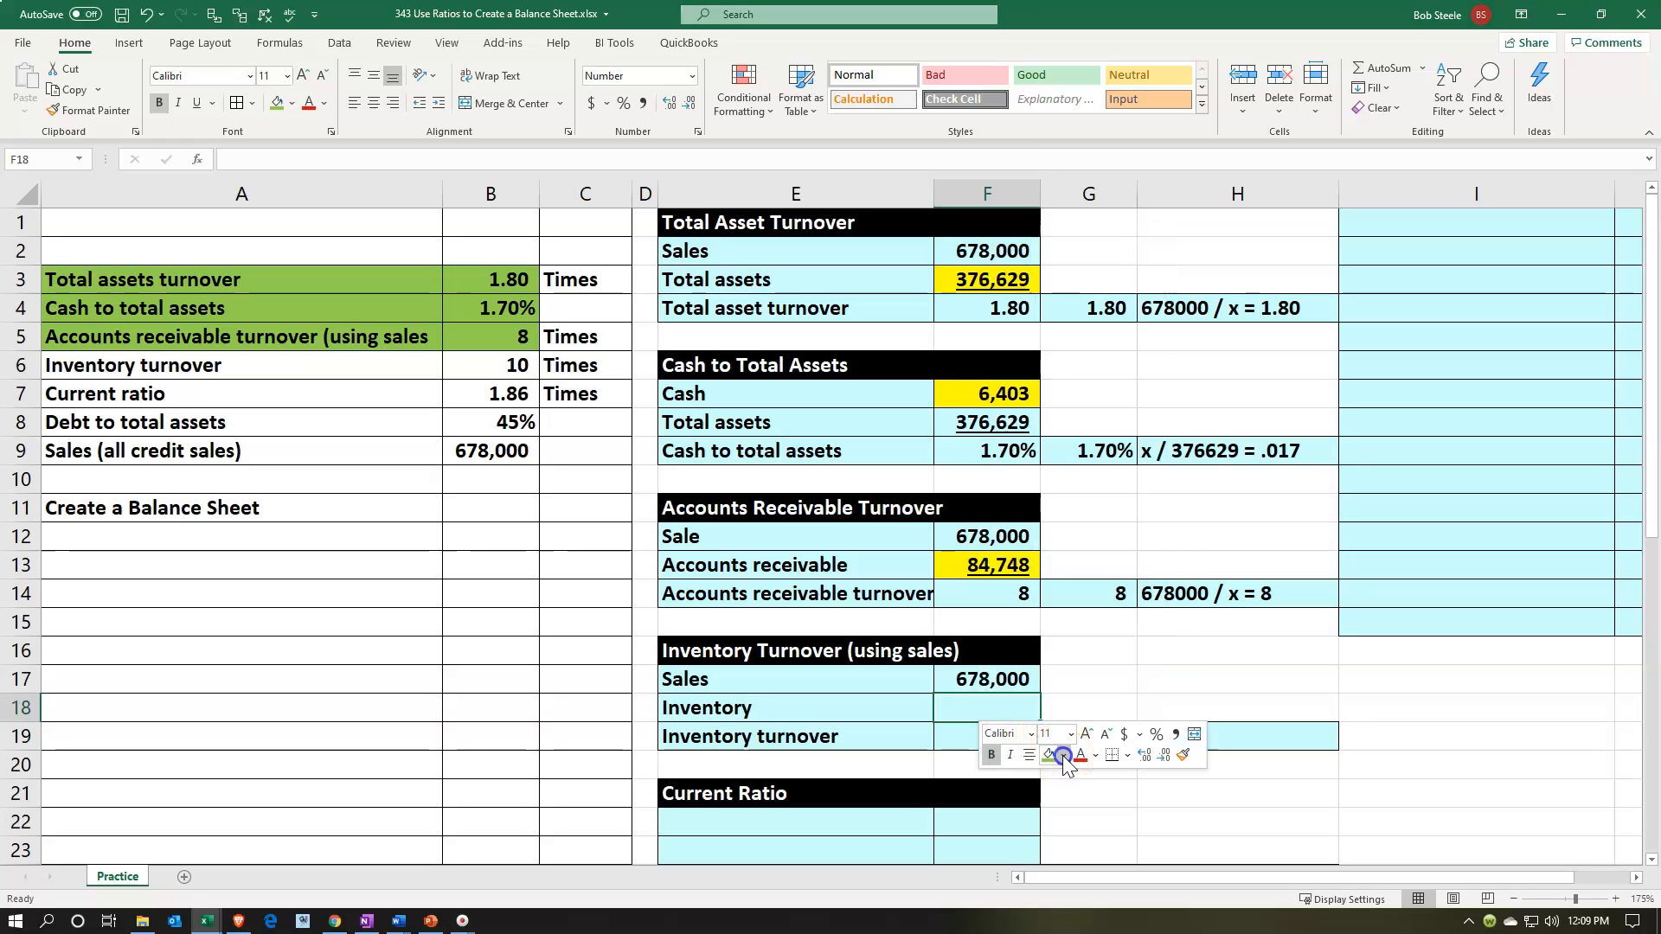
click(1091, 627)
click(1082, 648)
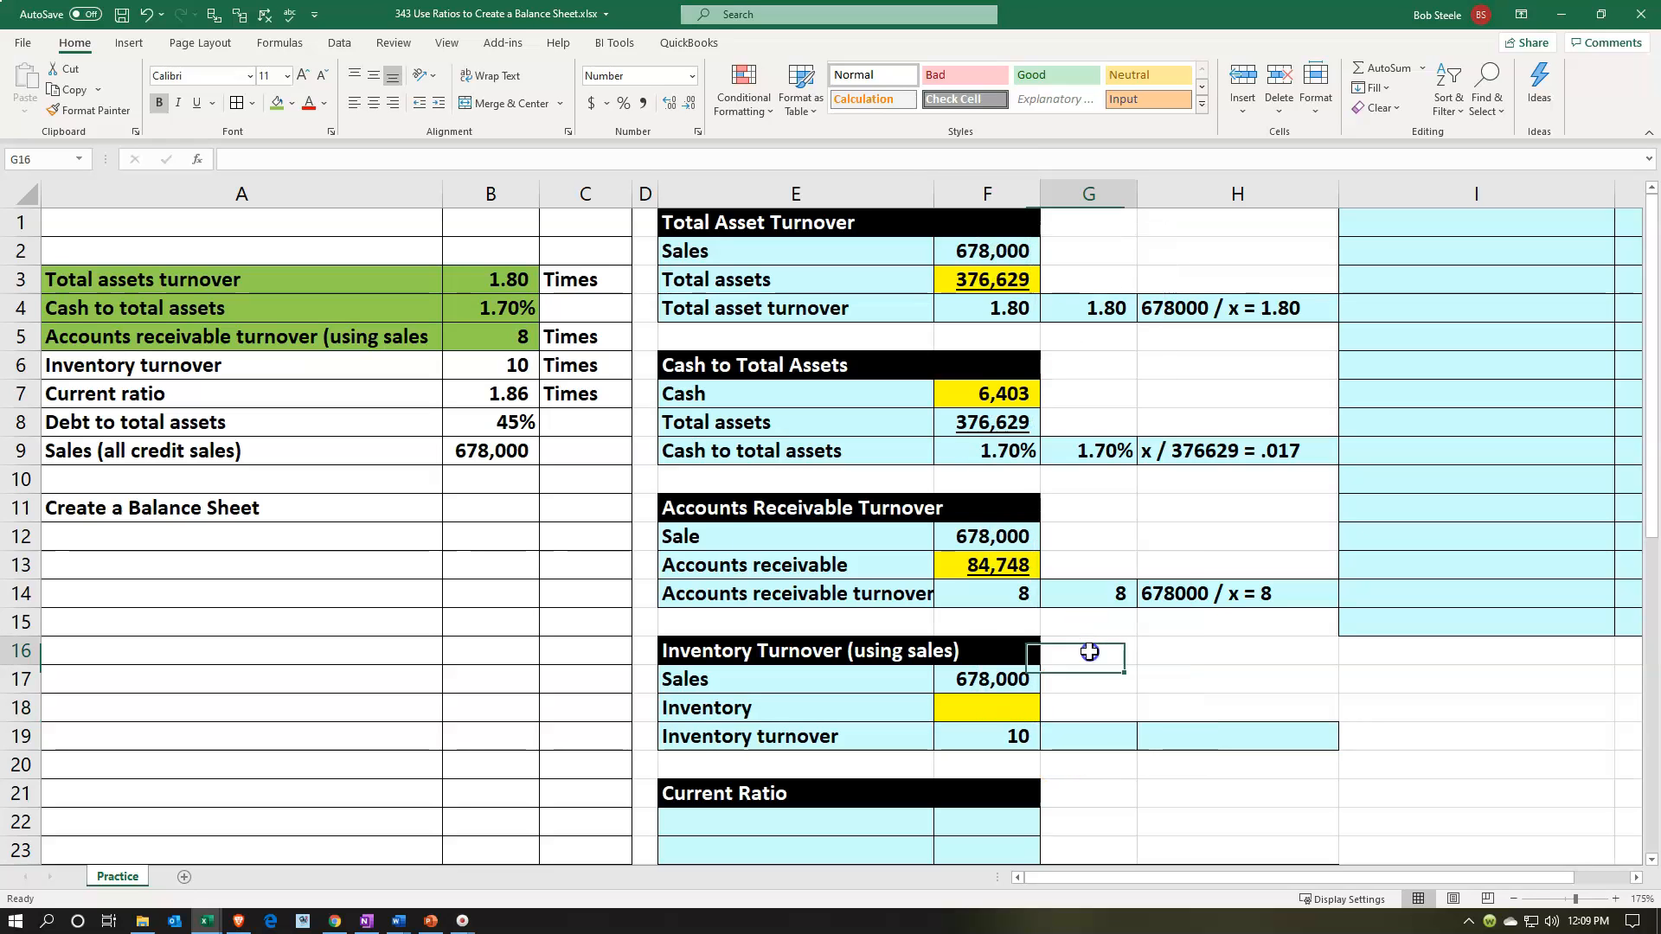
click(1168, 731)
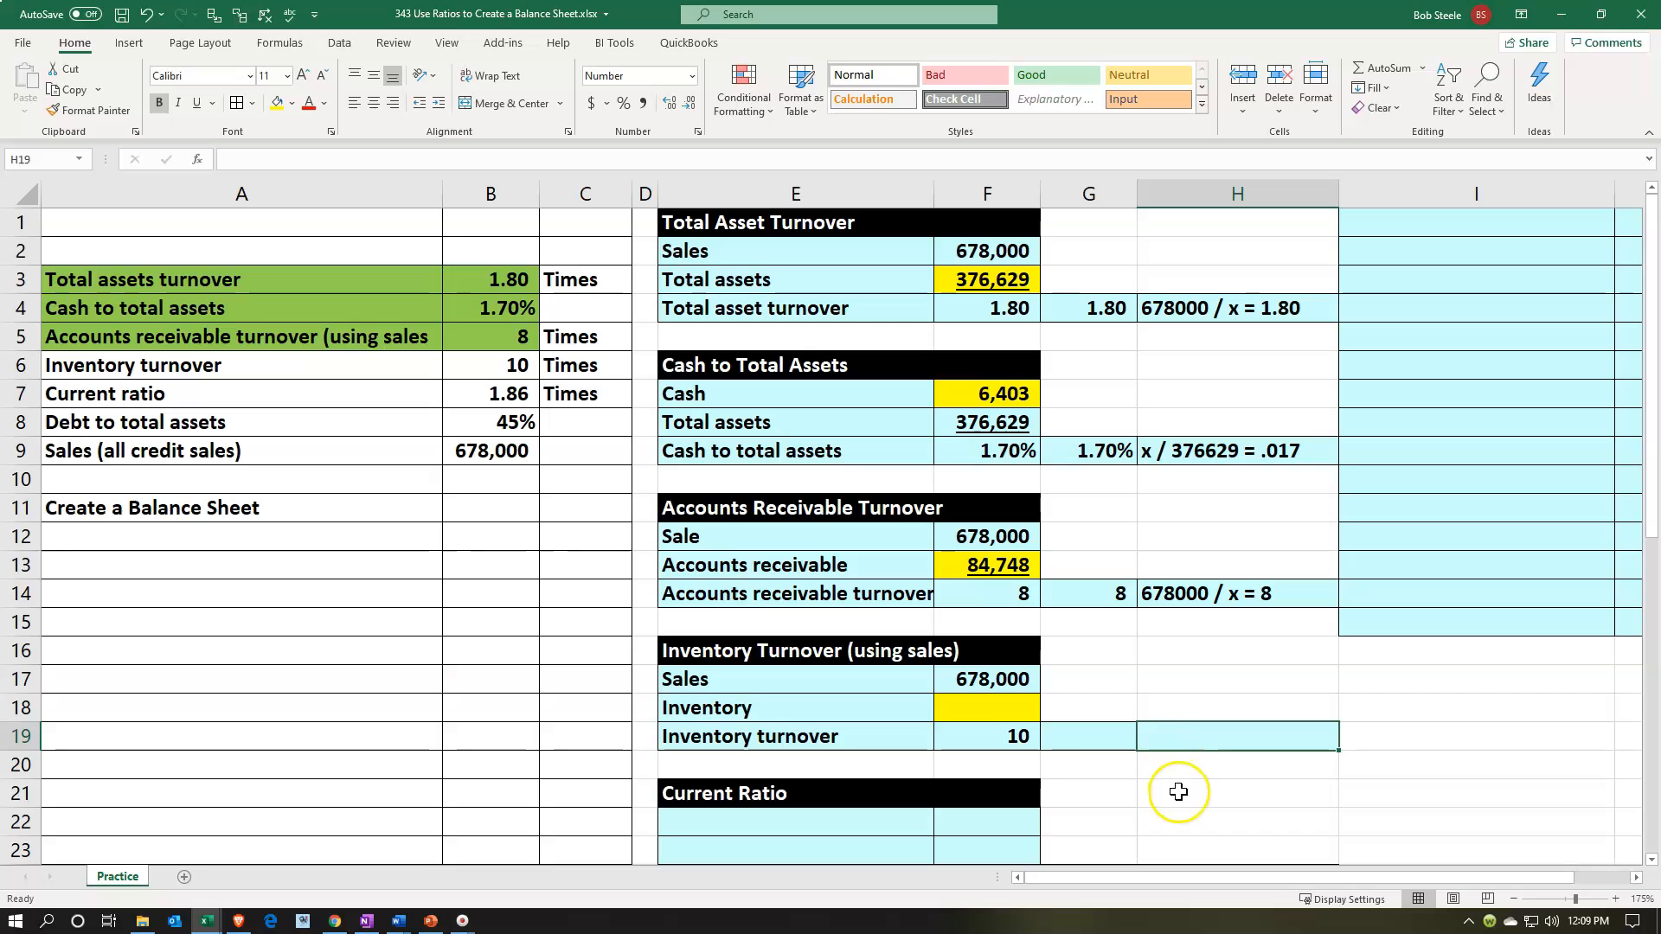
Enter the equation note "678000 / x = 10" in H19 beside the Inventory turnover ratio.
text(6)
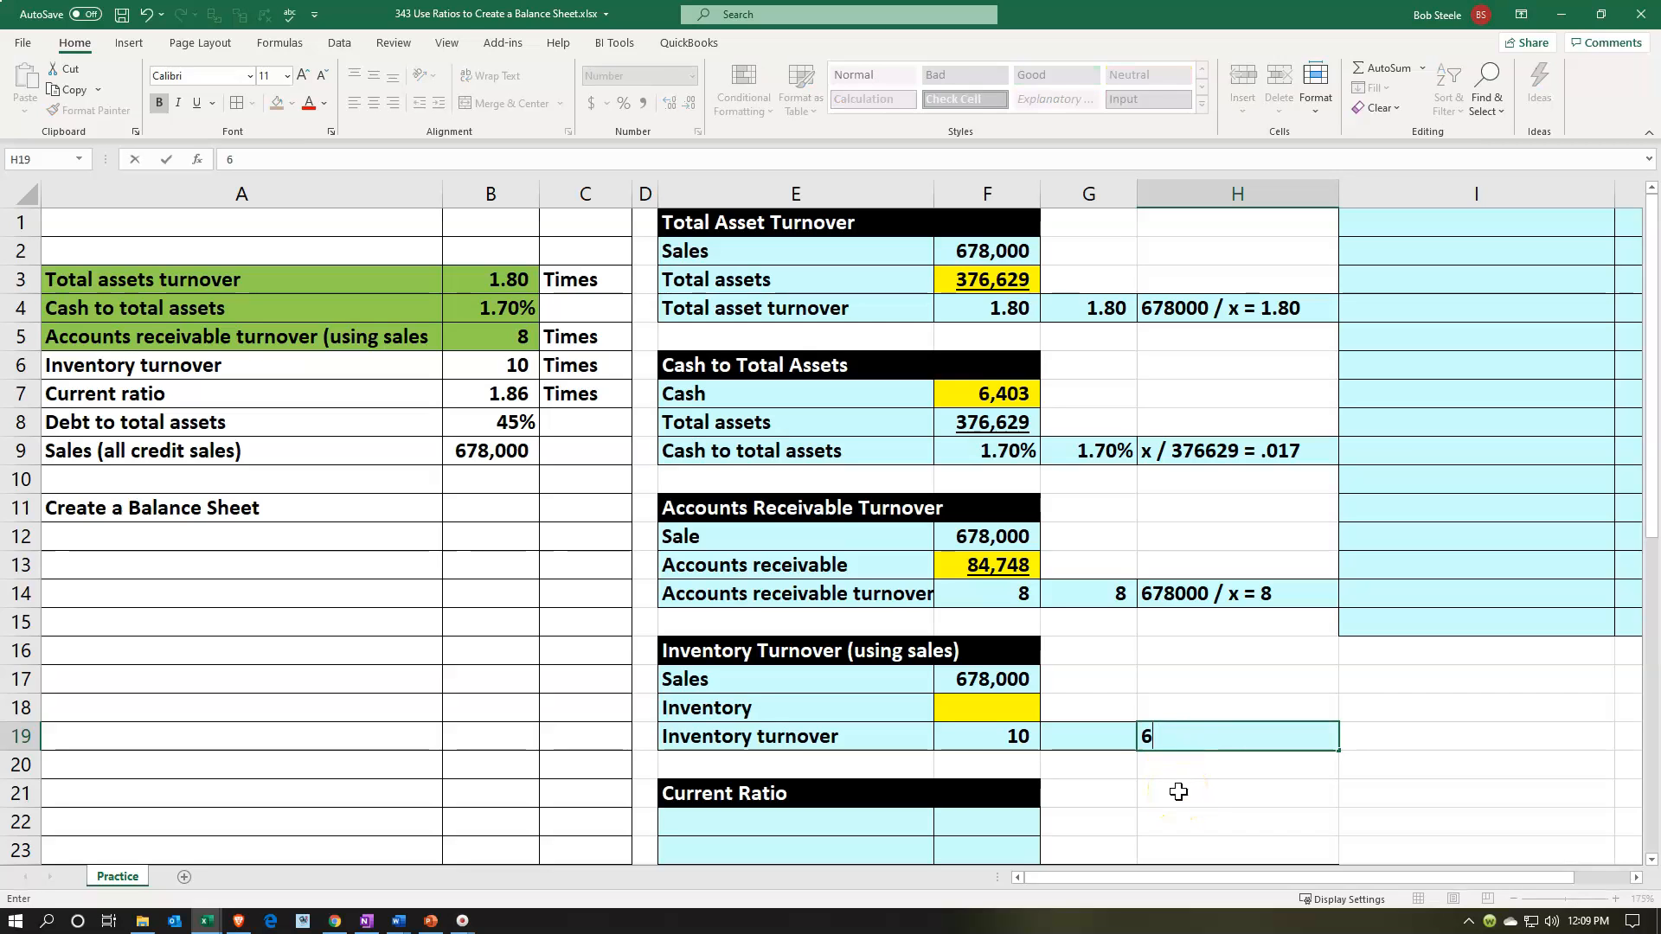
text(78000 / x = 10)
key(Return)
Replace the Inventory turnover link in F19 with the formula =F17/F18, dividing sales by inventory.
key(Up)
key(Up)
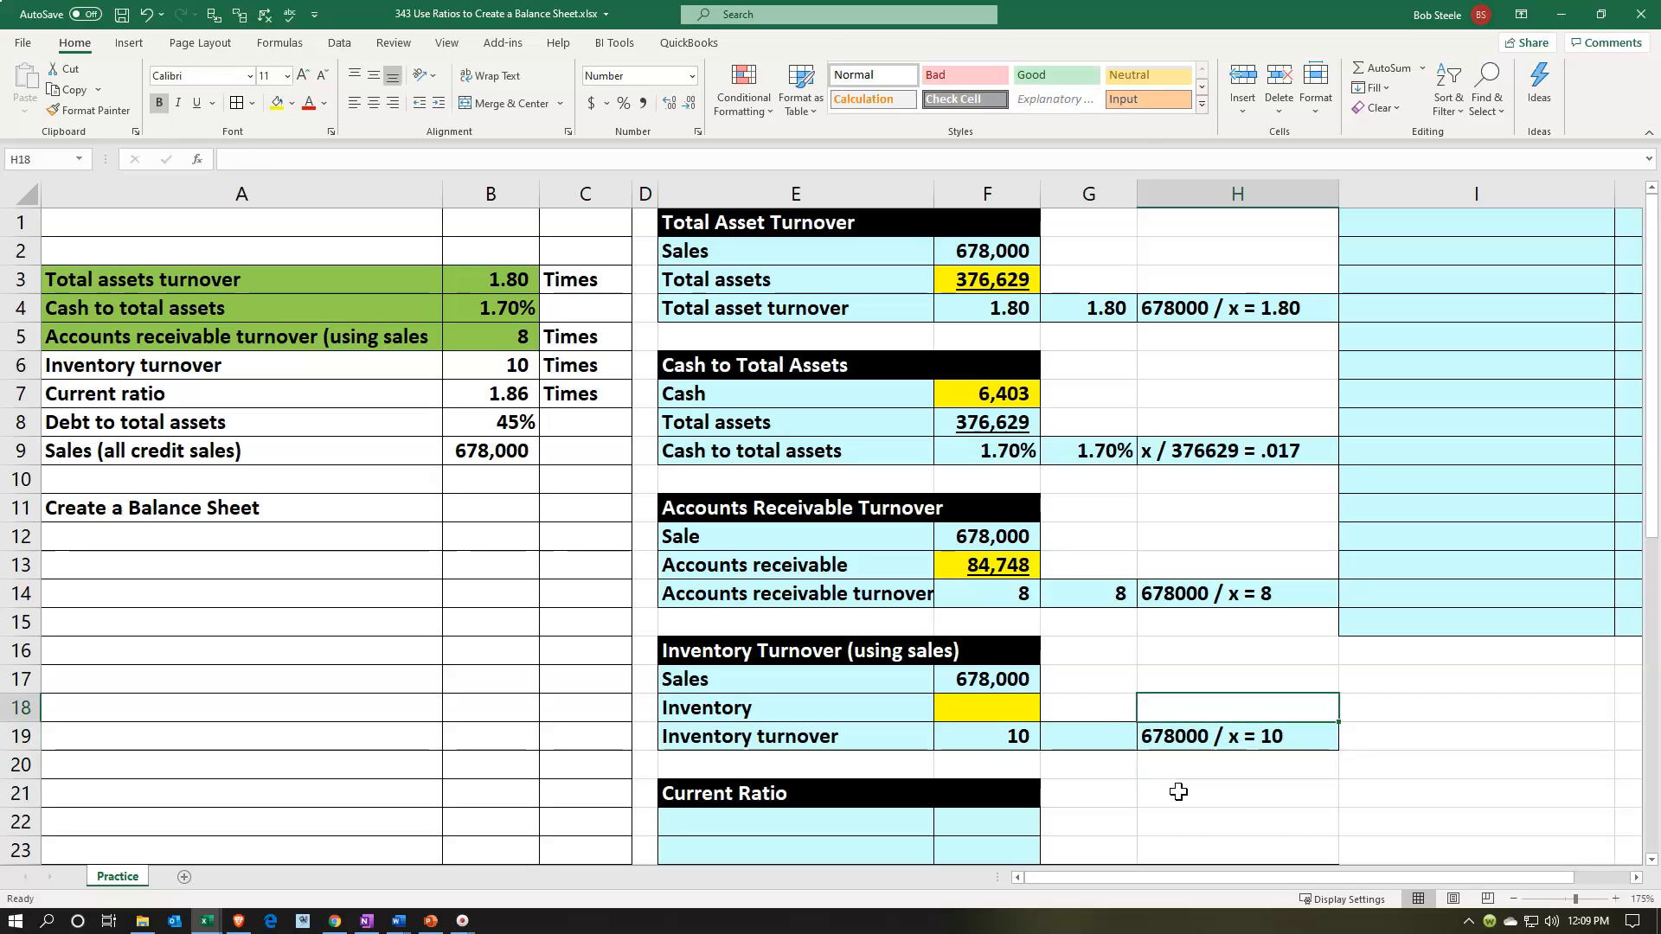
key(Left)
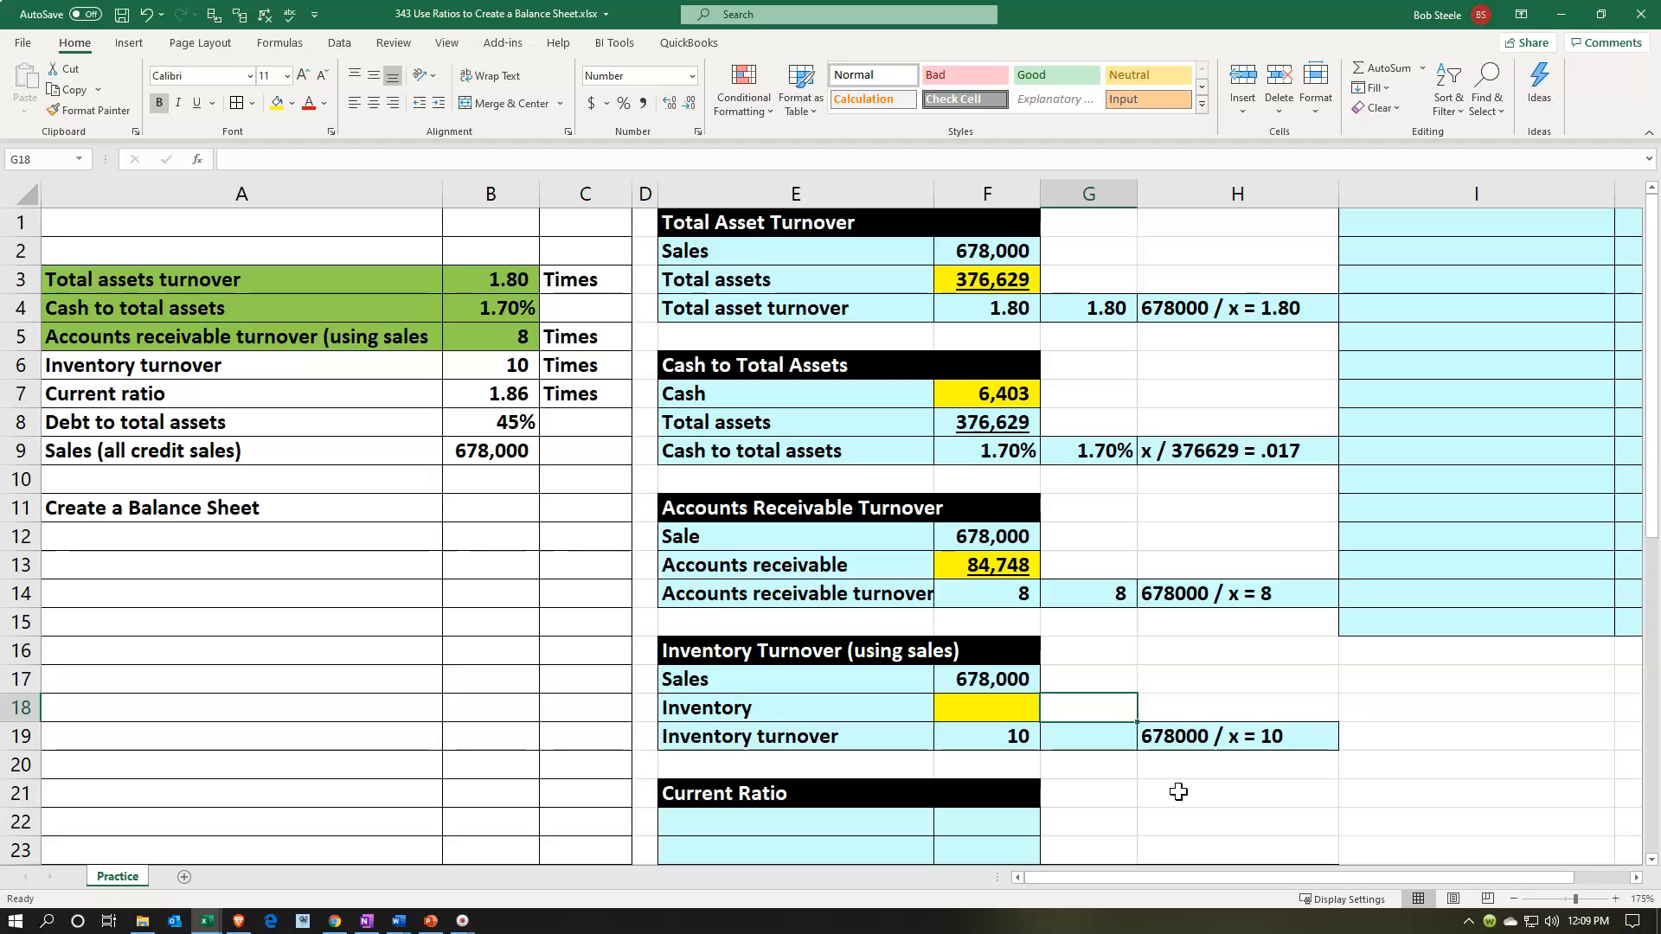
key(Down)
key(Left)
key(BackSpace)
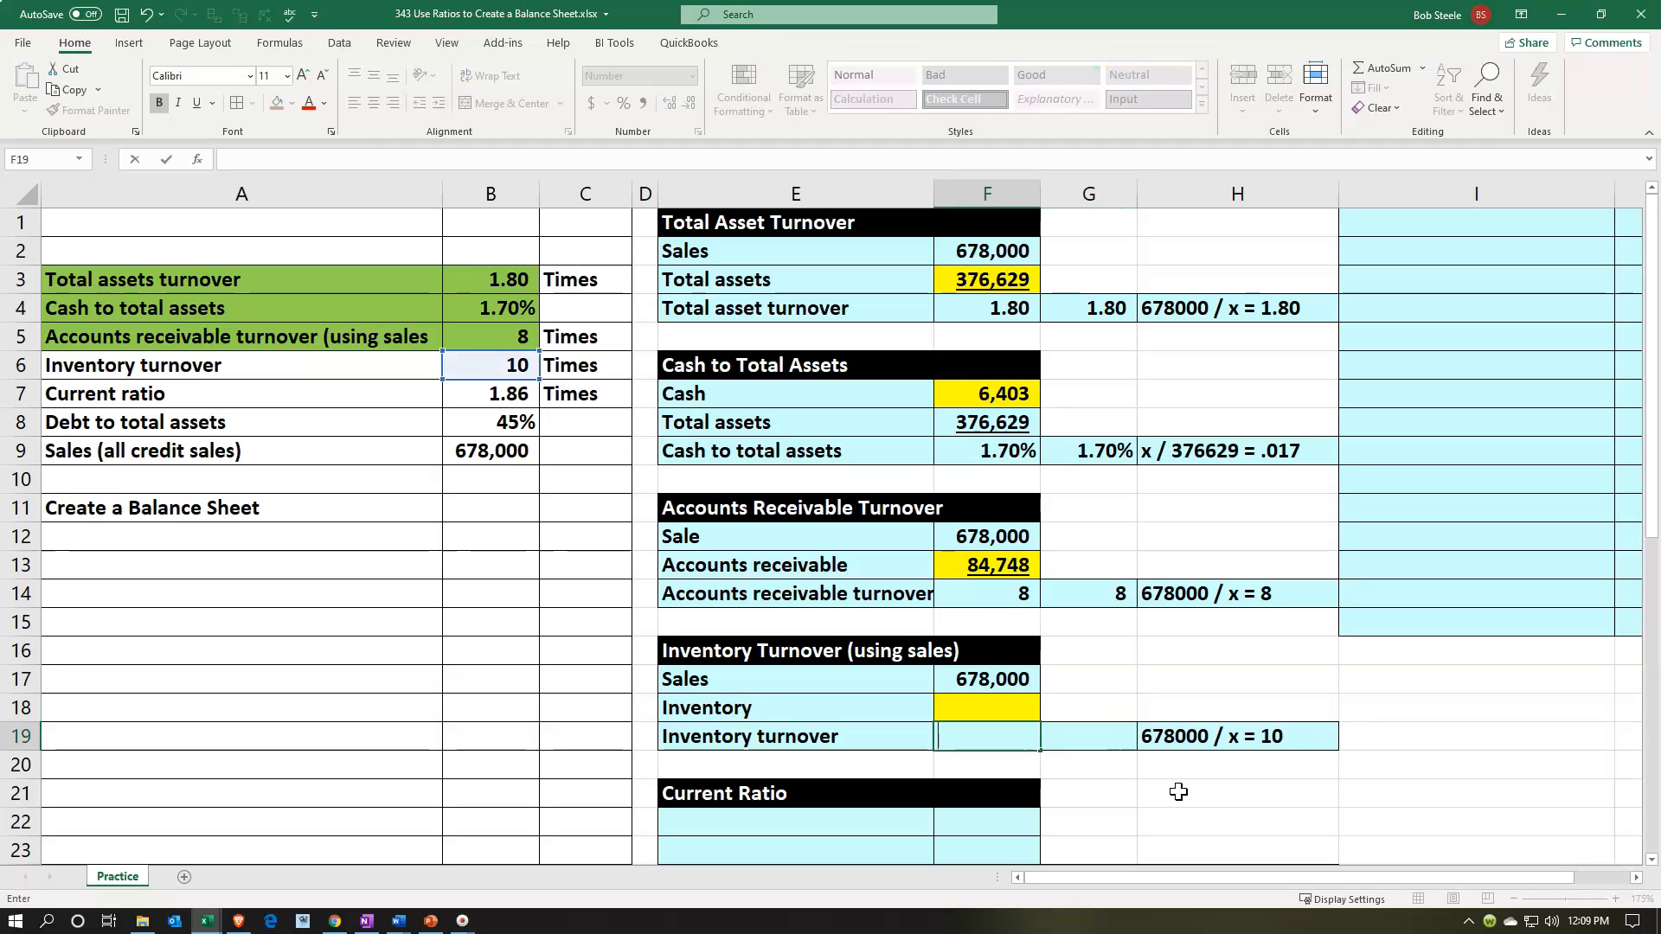
text(=)
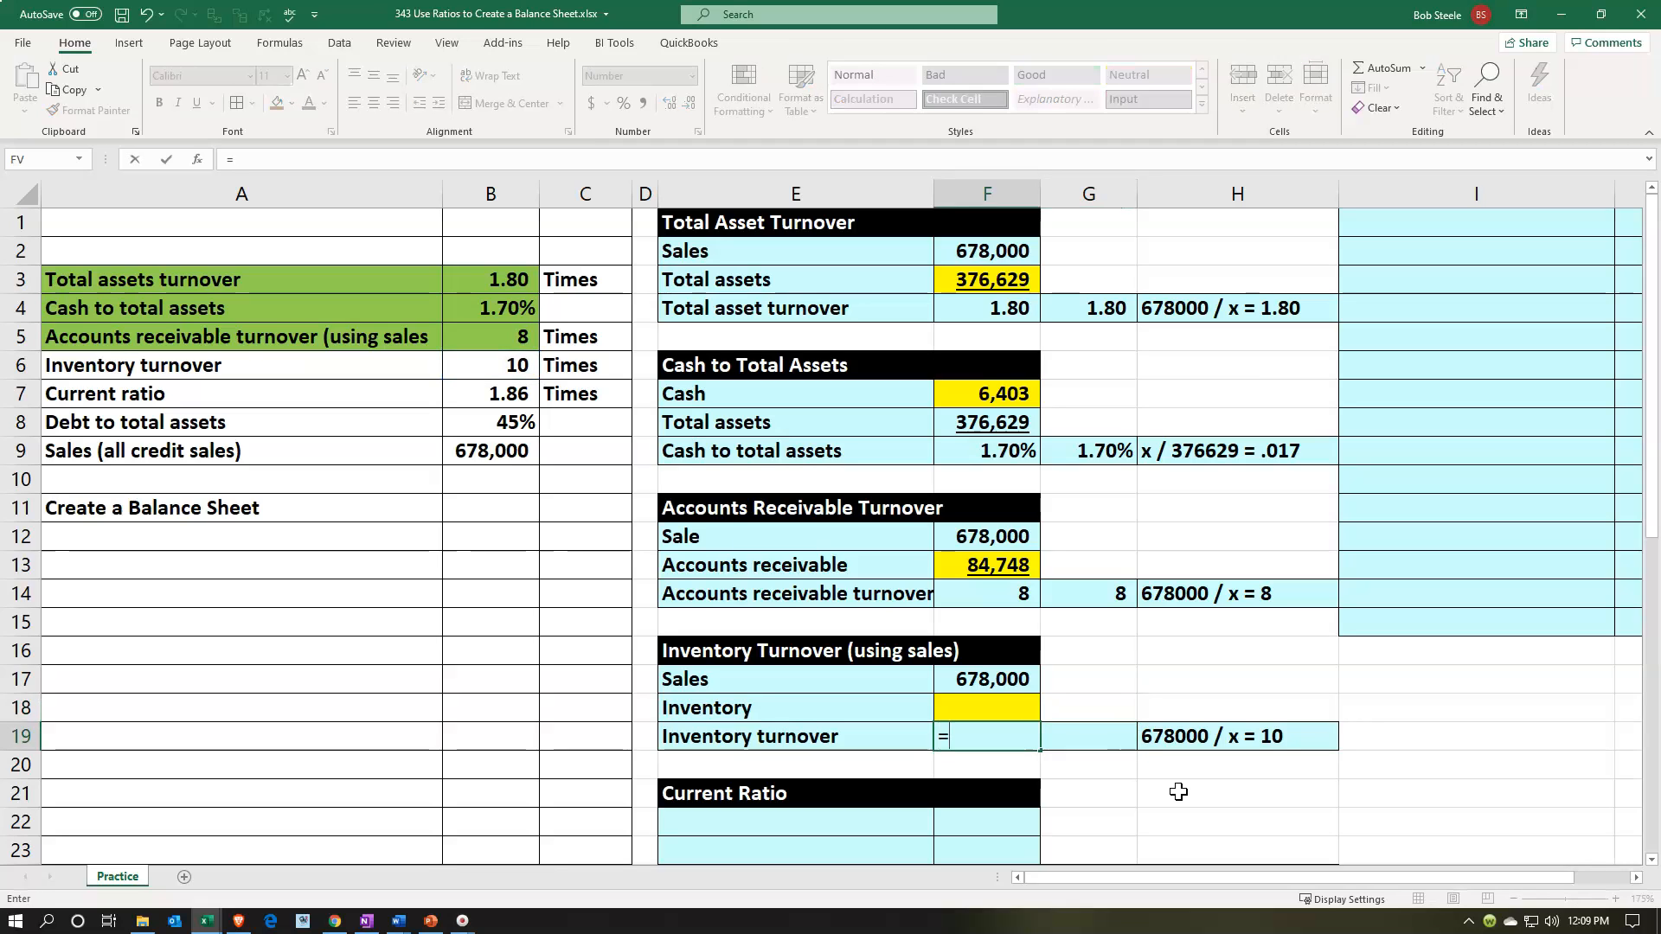
key(Up)
key(Up)
text(/)
key(Up)
key(Return)
Enter 100 as a placeholder for the Inventory amount in F18.
key(Up)
key(Up)
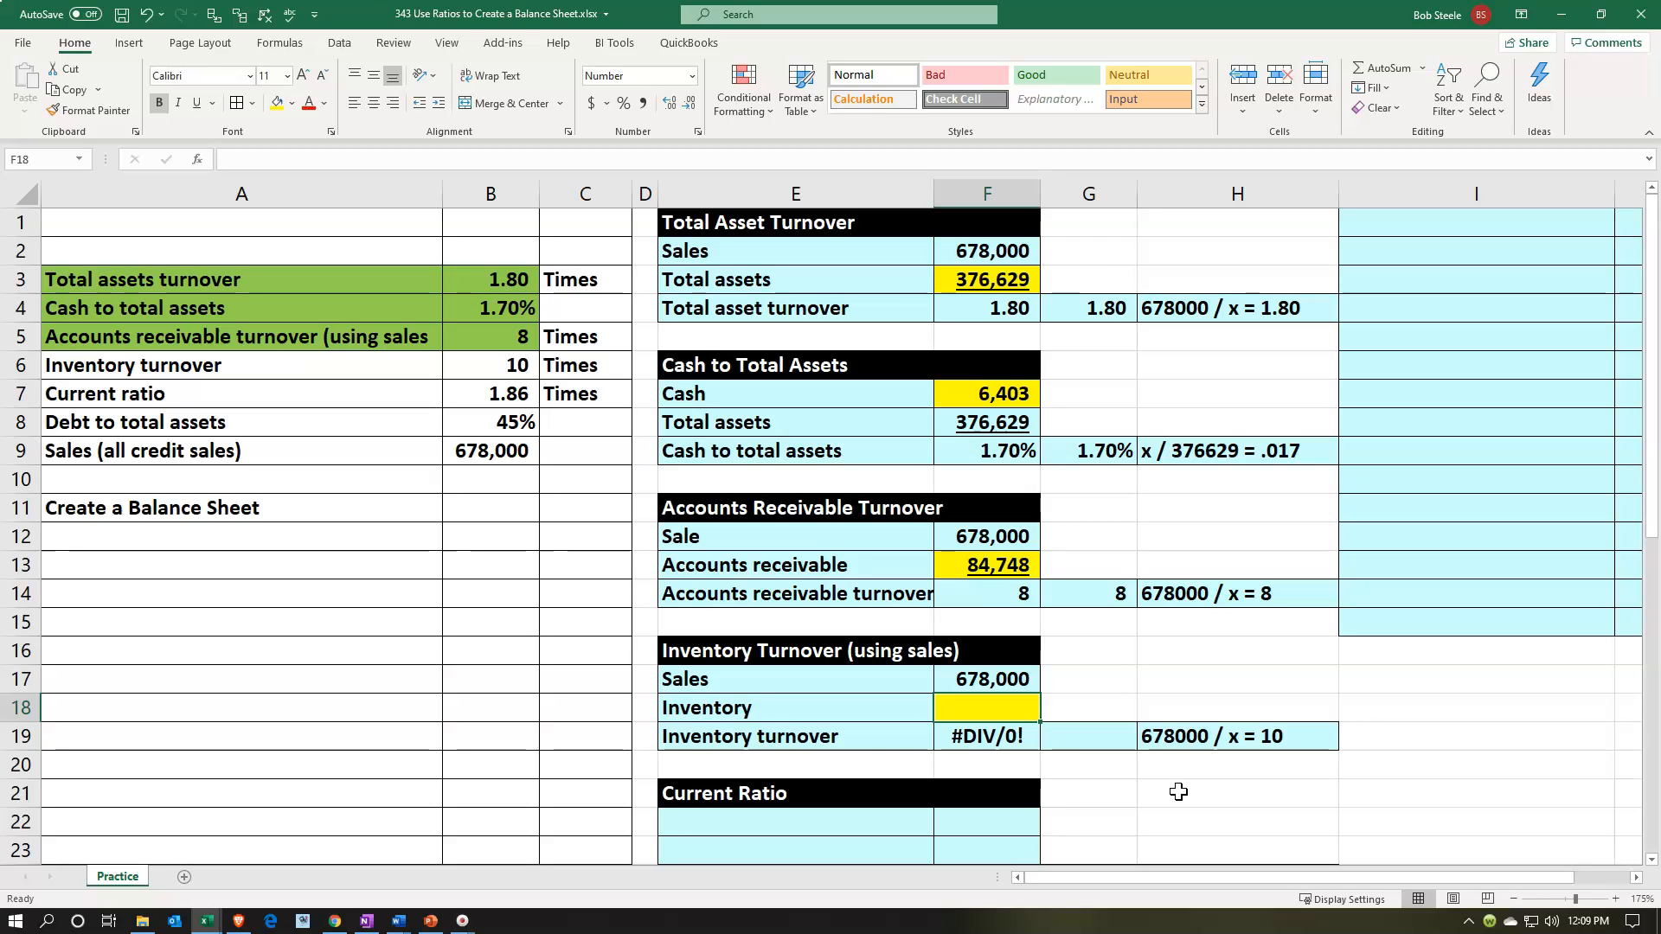
text(100)
key(Return)
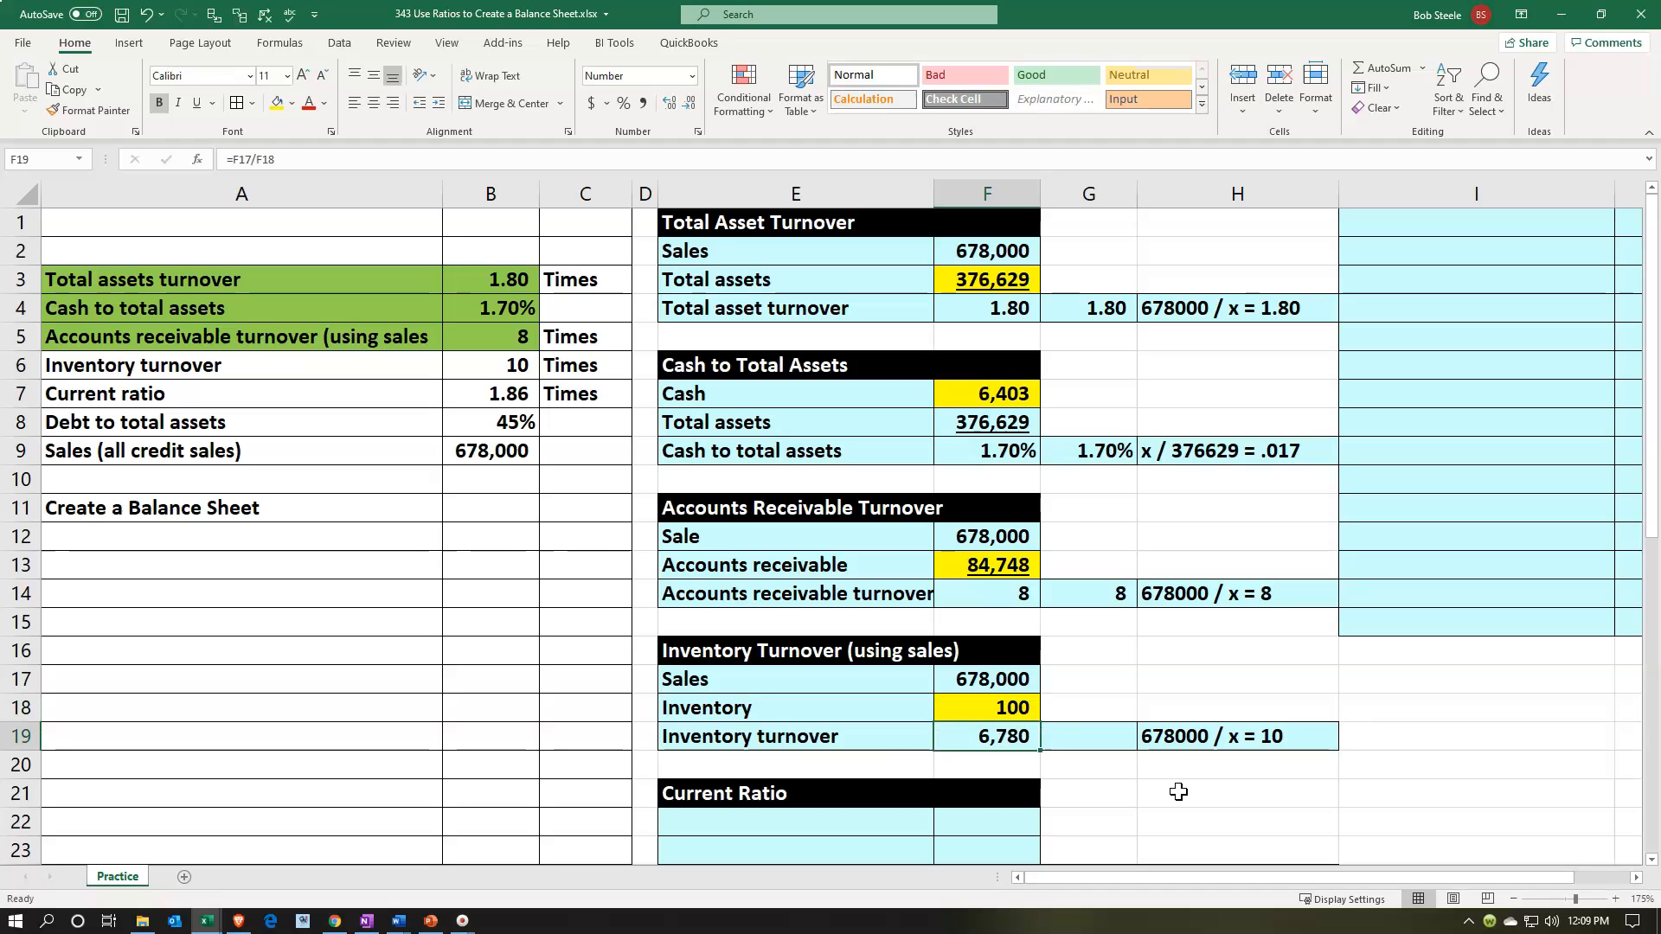
Run Goal Seek to set F19 to 10 by changing the Inventory amount in F18, and keep the solution.
key(Right)
key(Up)
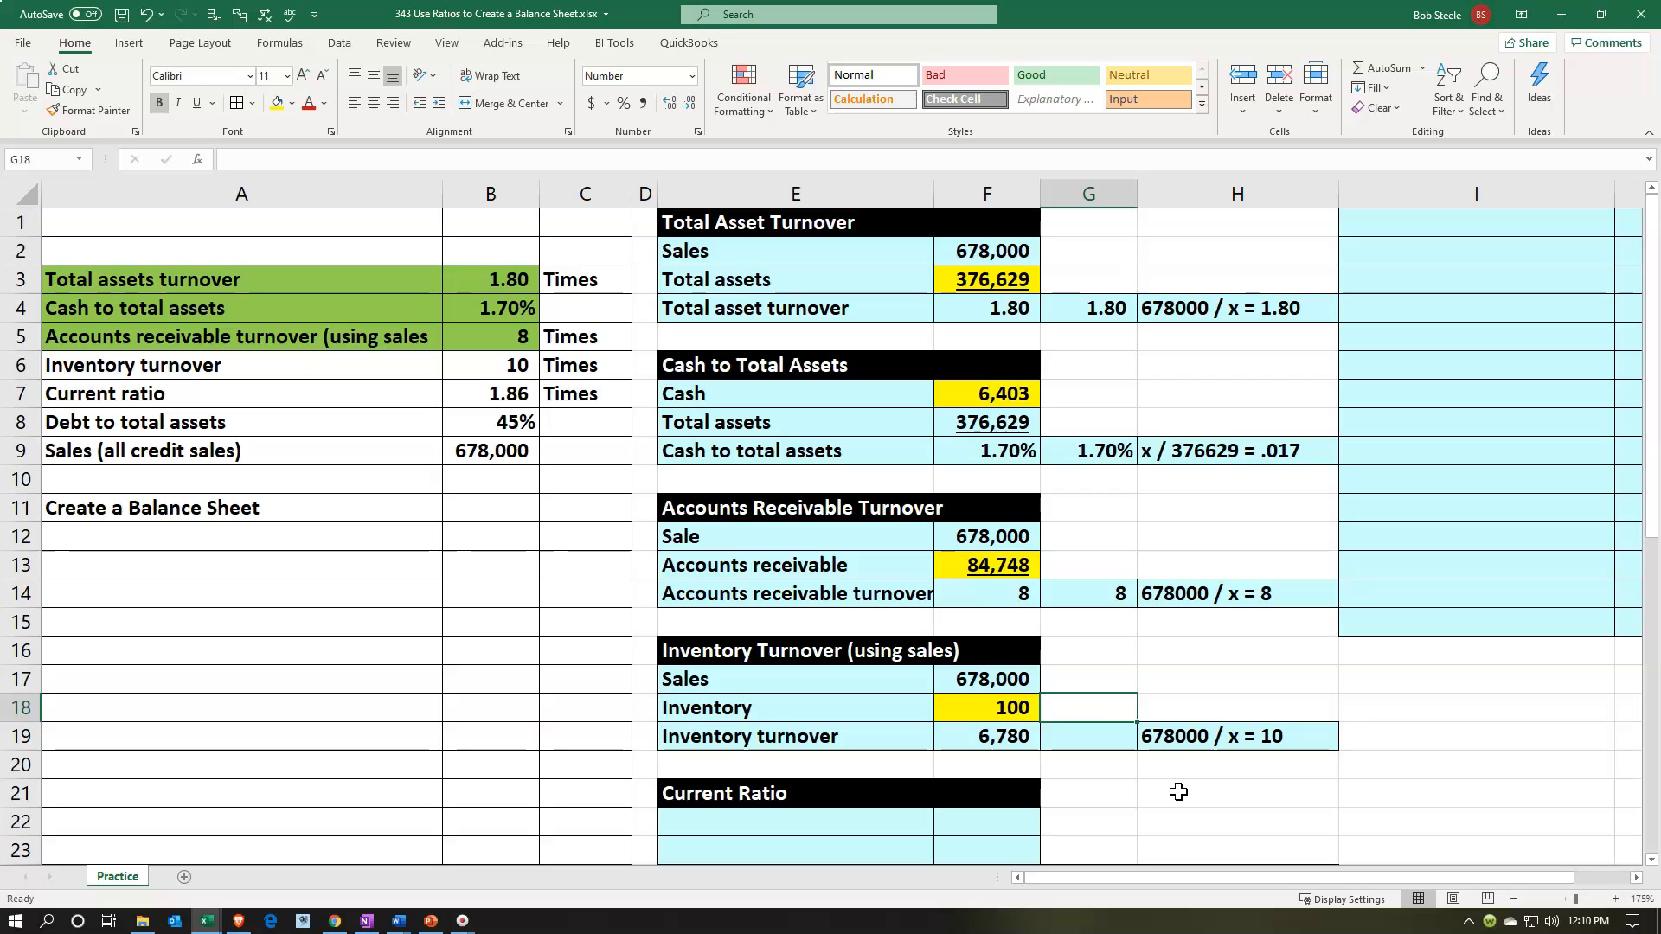
click(339, 42)
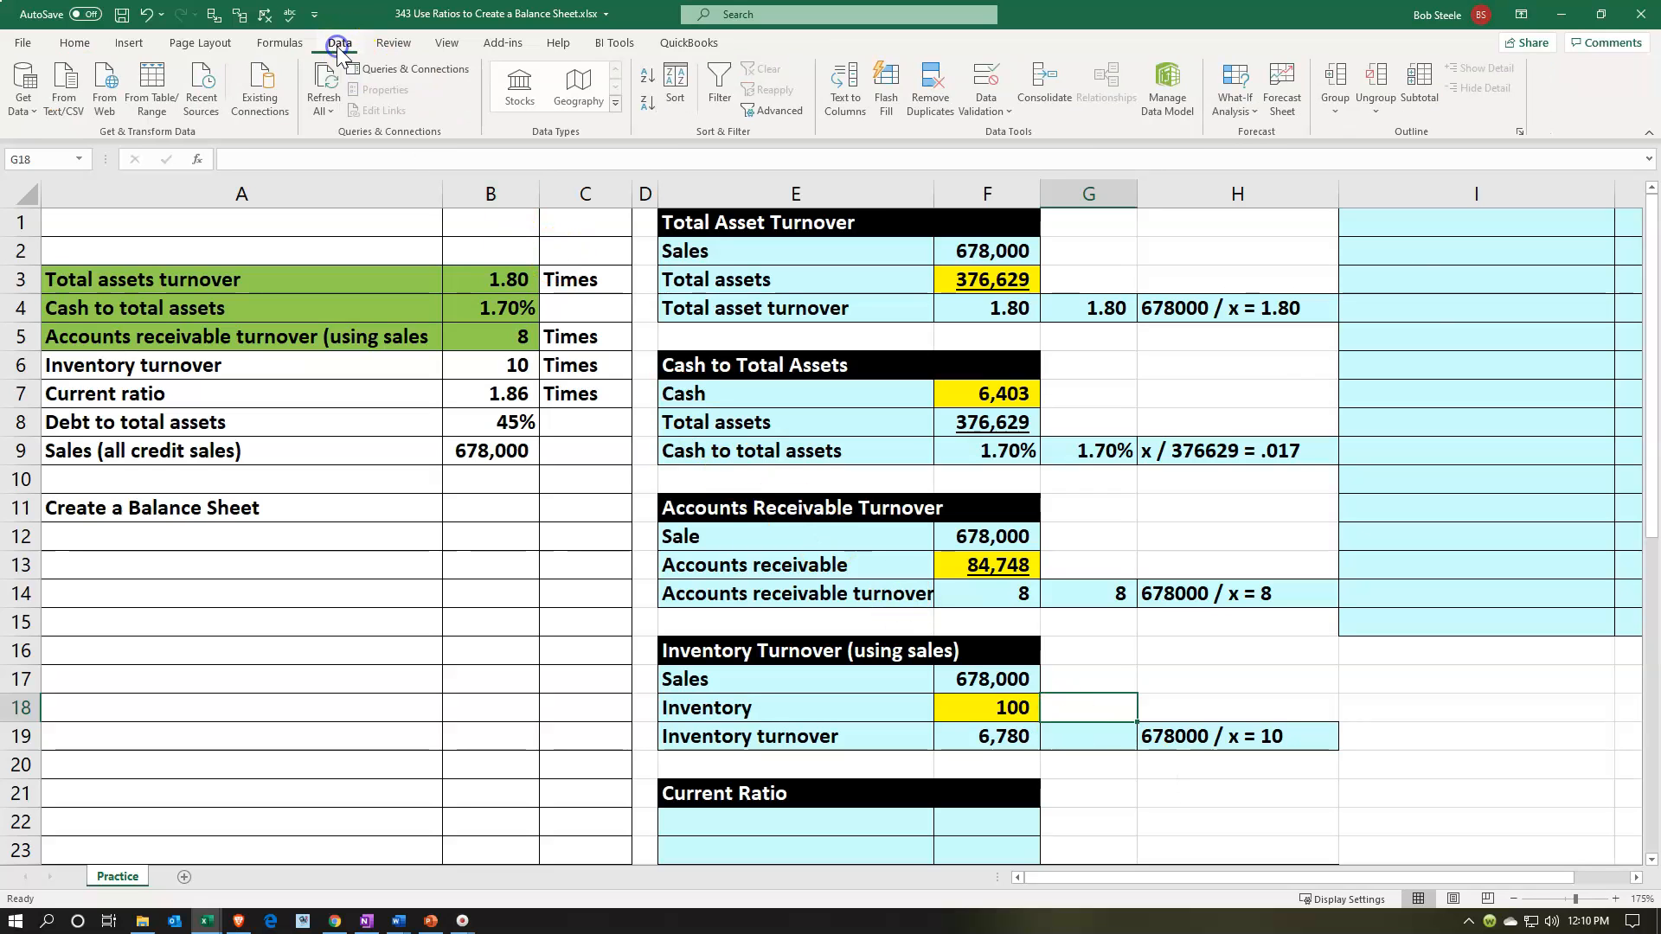
click(1236, 100)
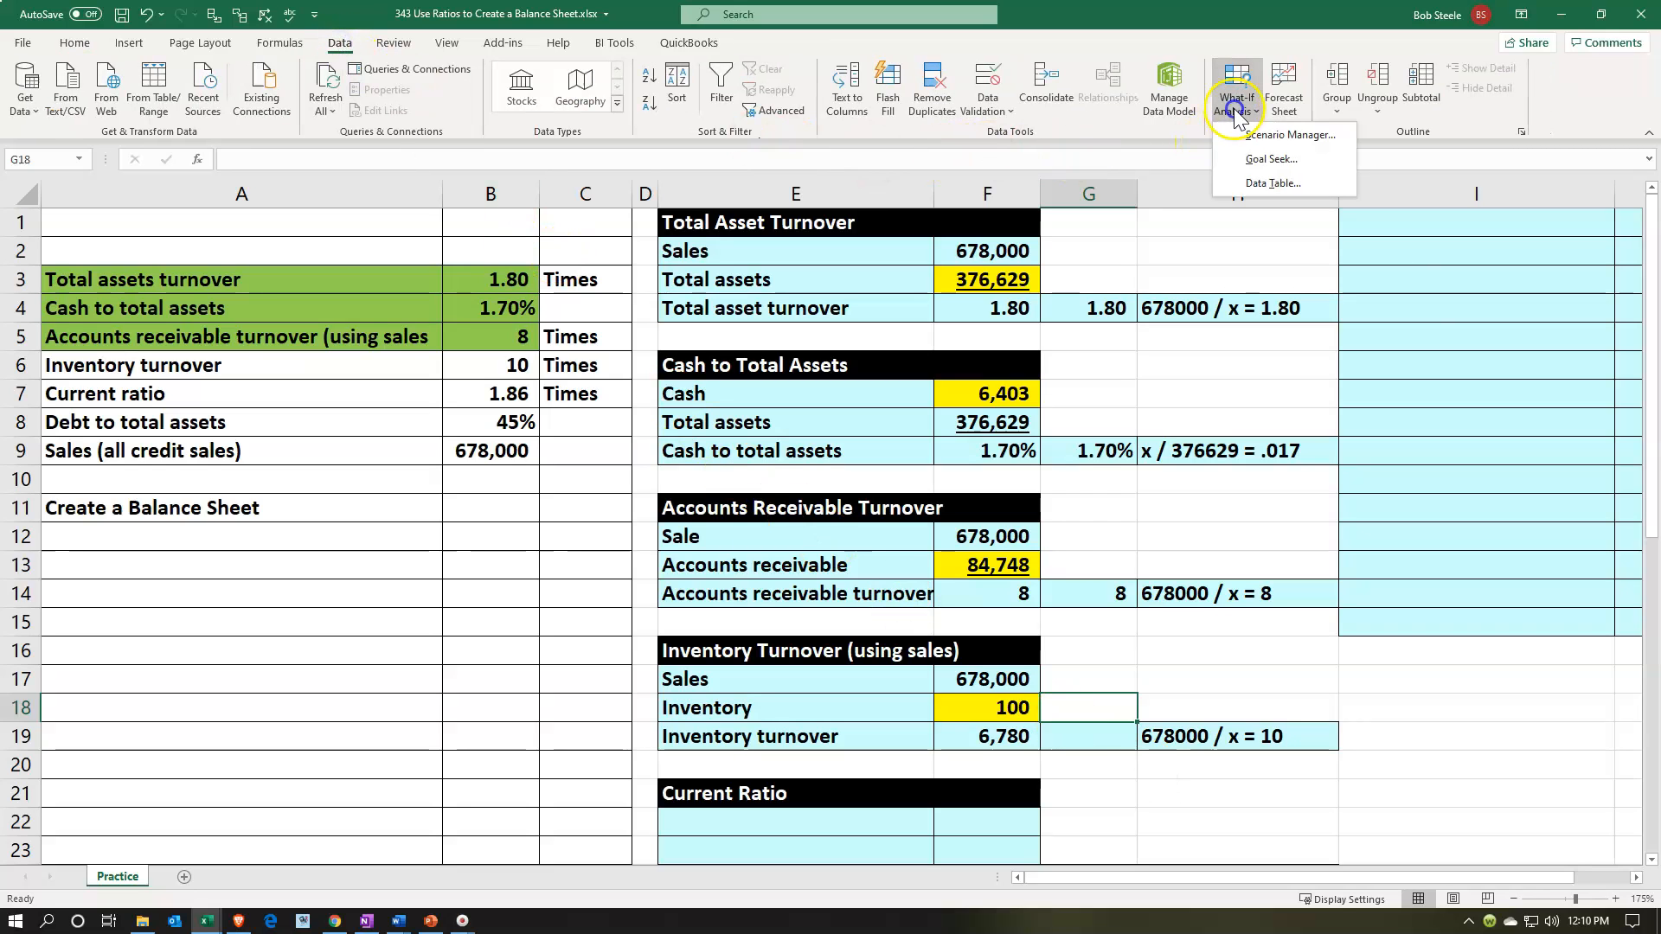
click(1256, 158)
drag(1320, 423, 1235, 536)
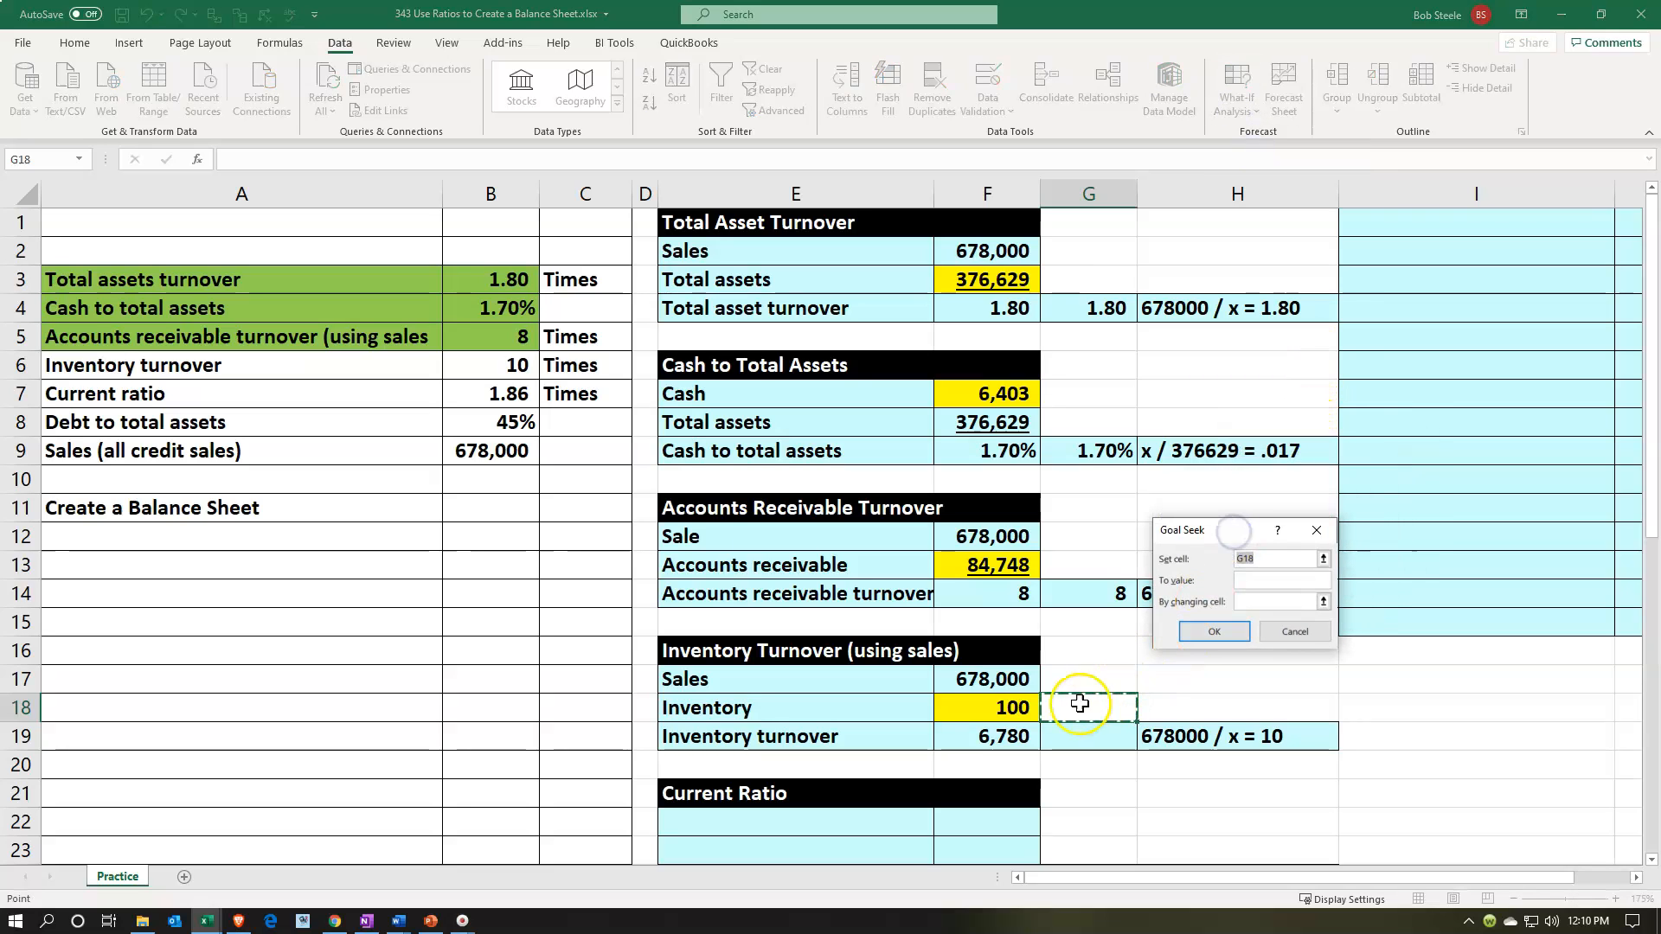
click(1008, 736)
click(1259, 580)
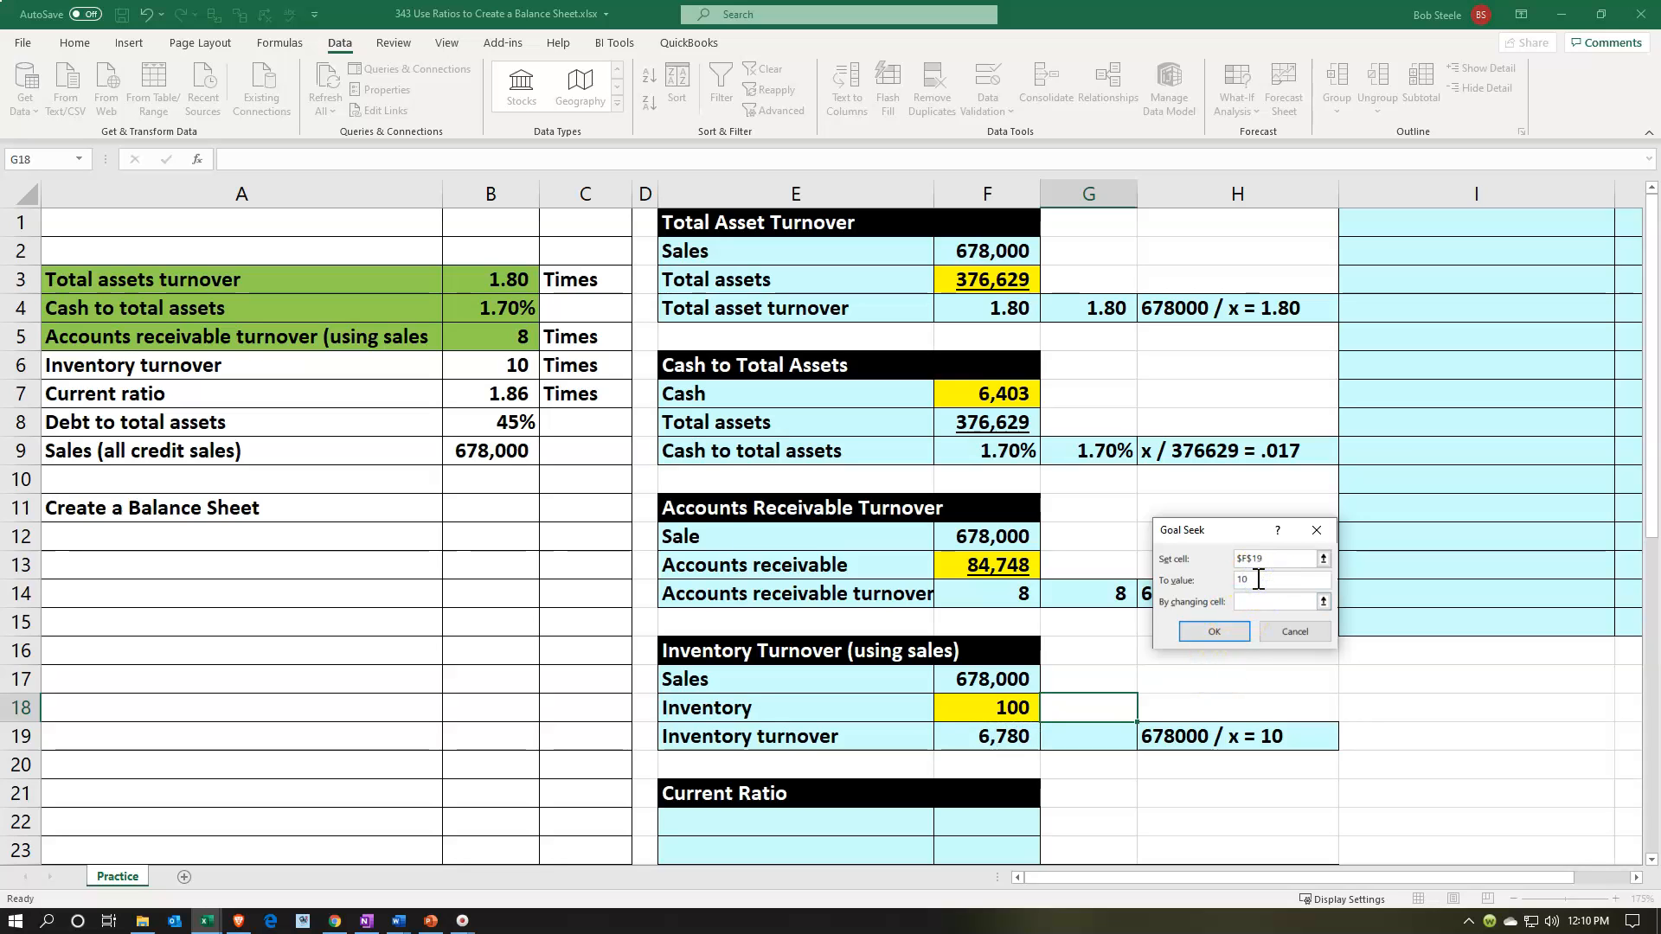
click(1250, 601)
click(1007, 705)
click(1202, 632)
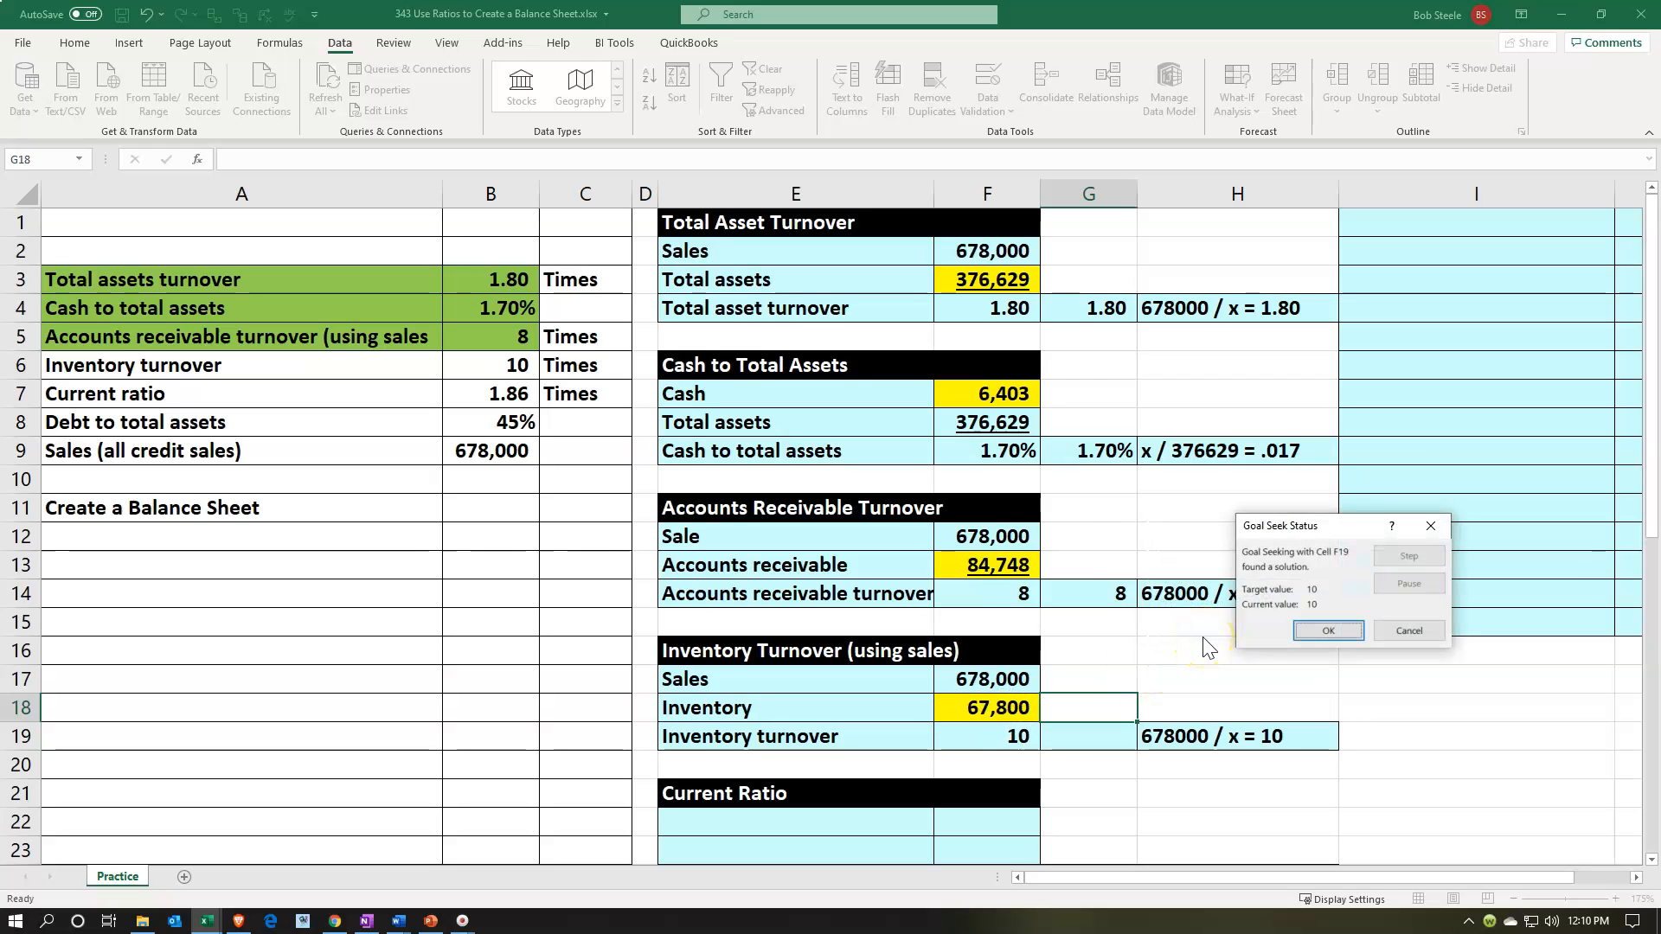
click(1328, 630)
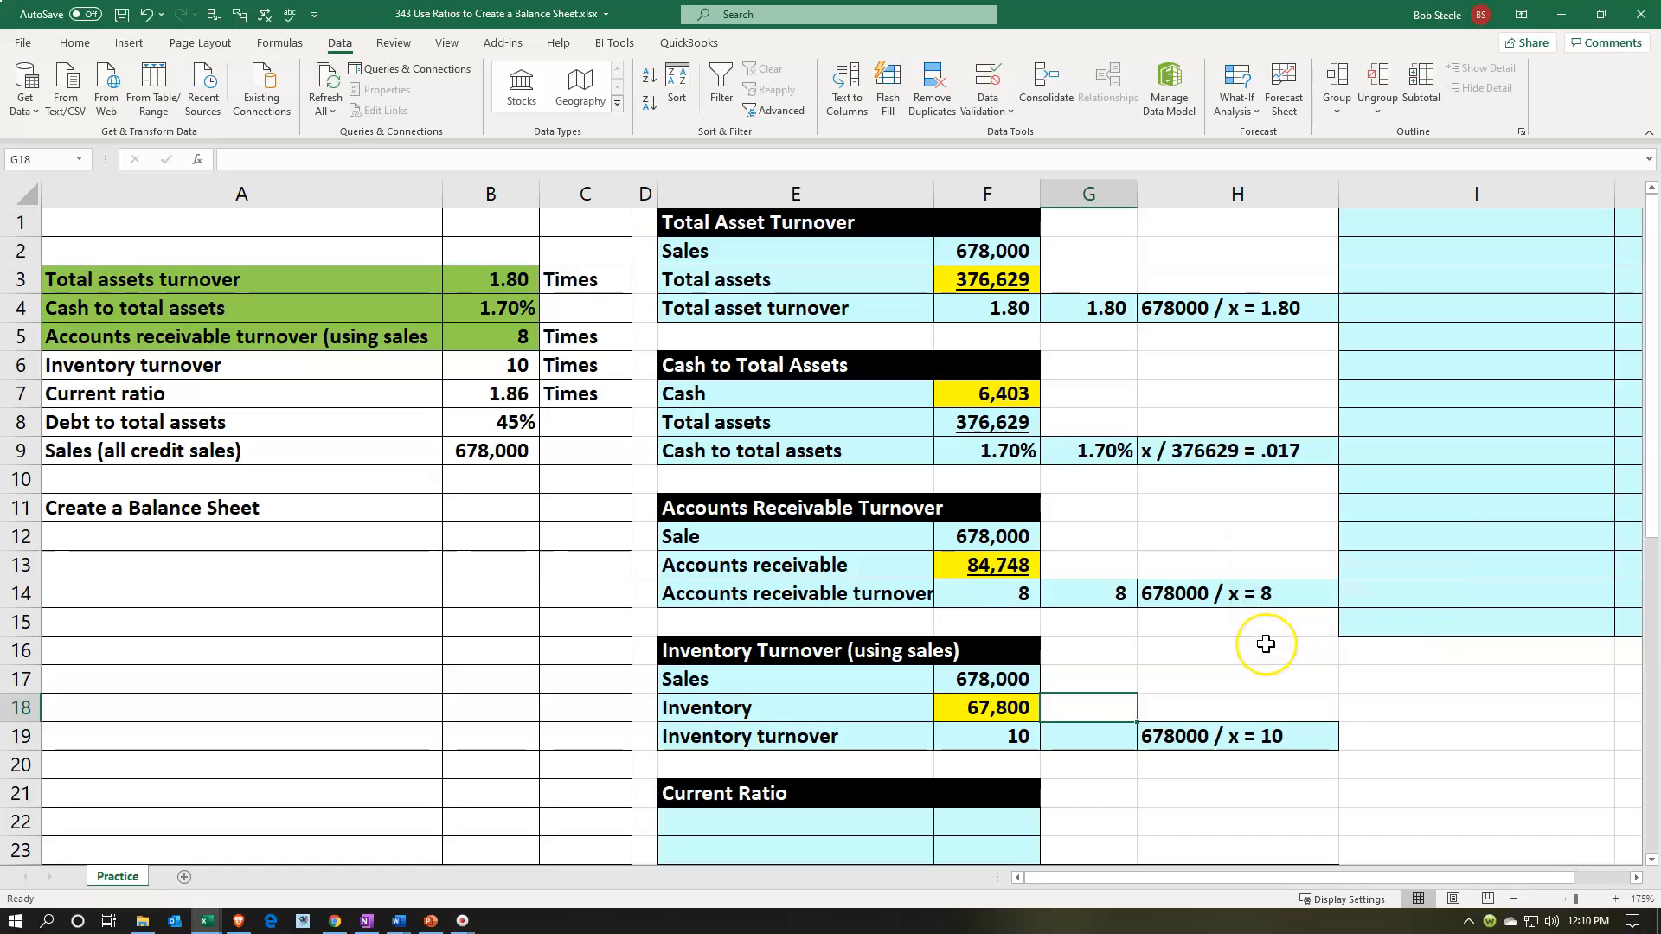
Enter the check formula =F17/F18 in G19 beside the Inventory turnover ratio.
scroll(1266, 643, down, 2)
click(1078, 568)
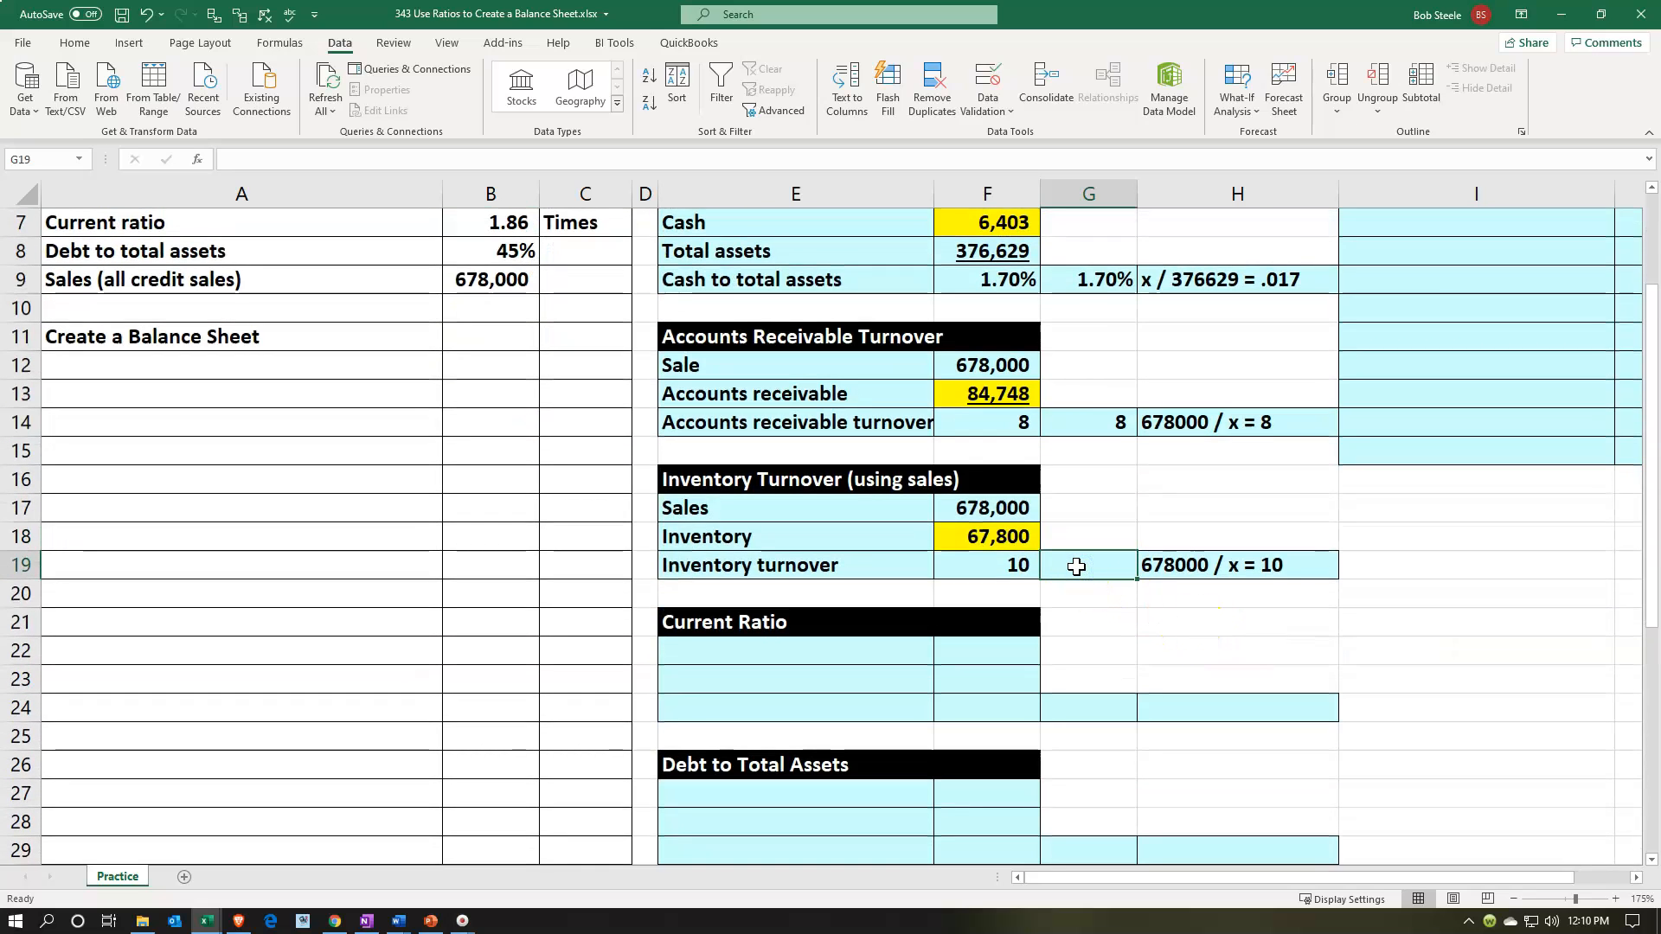
text(=)
key(Up)
key(Up)
key(Left)
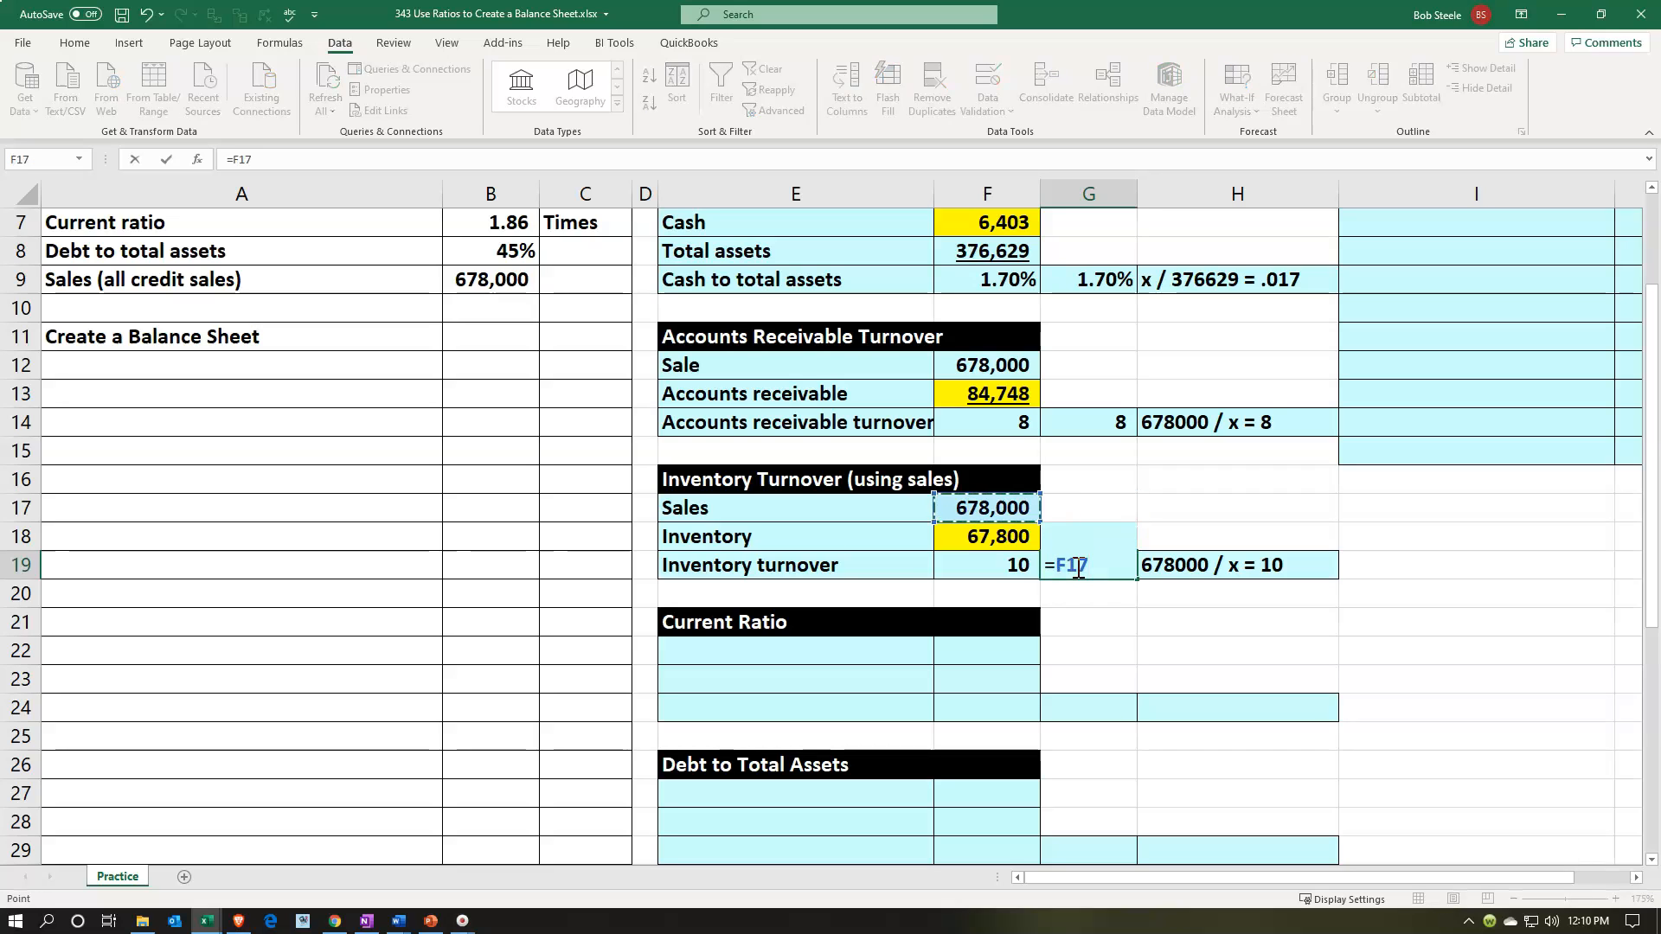
text(/)
key(Left)
key(Up)
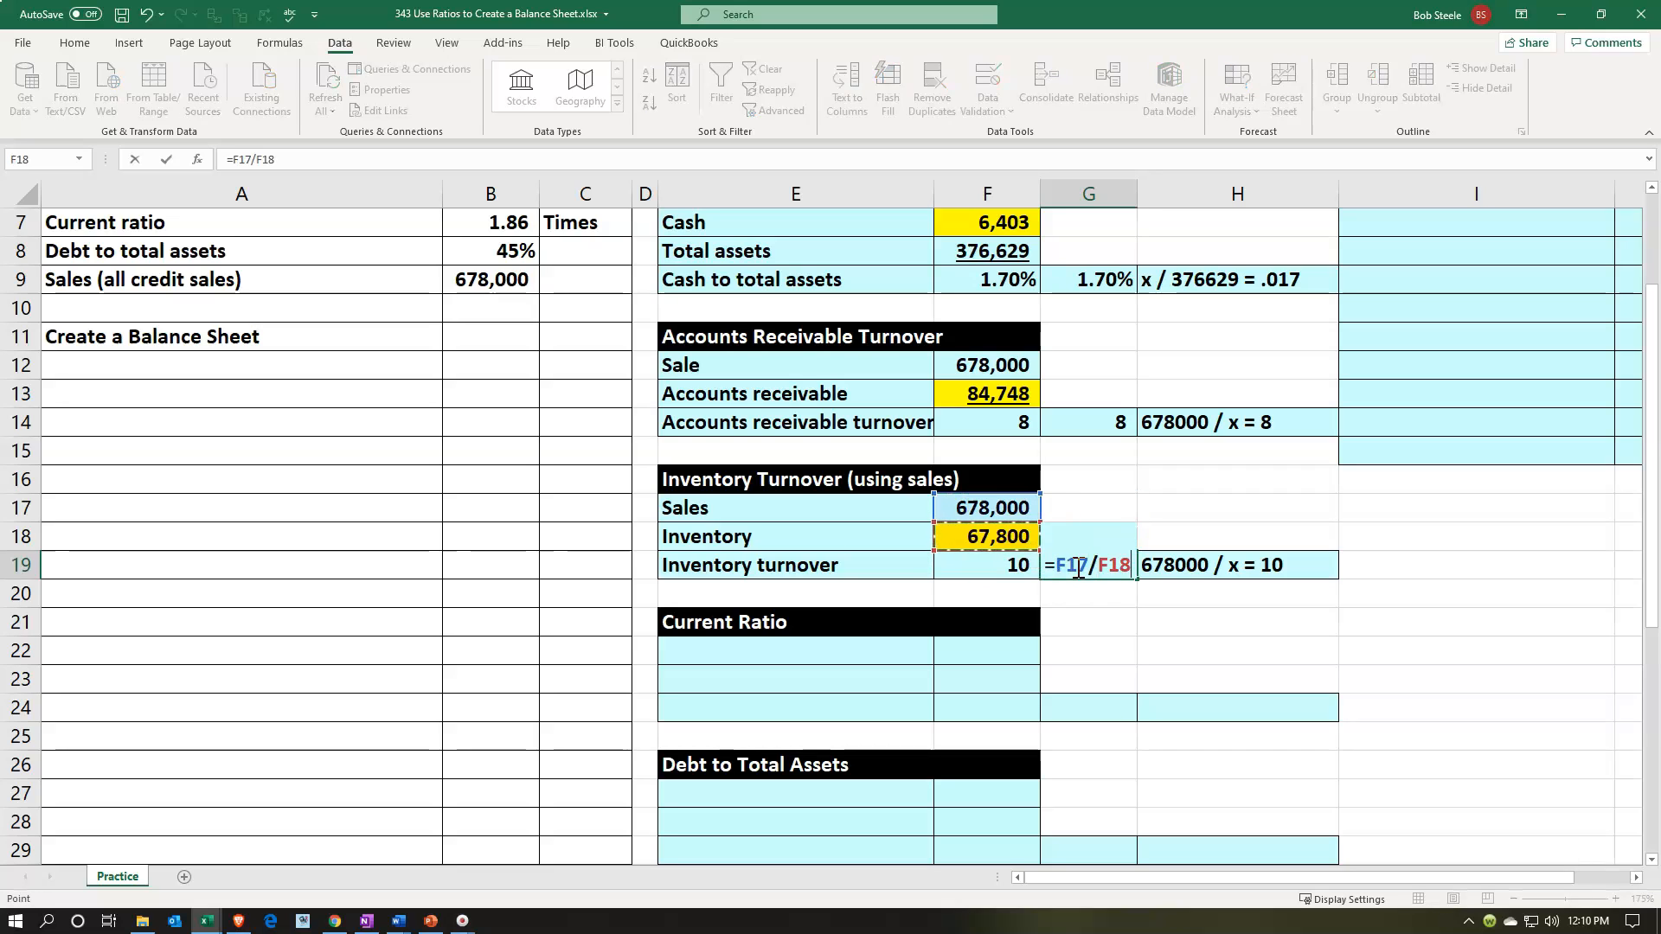
key(ctrl+Return)
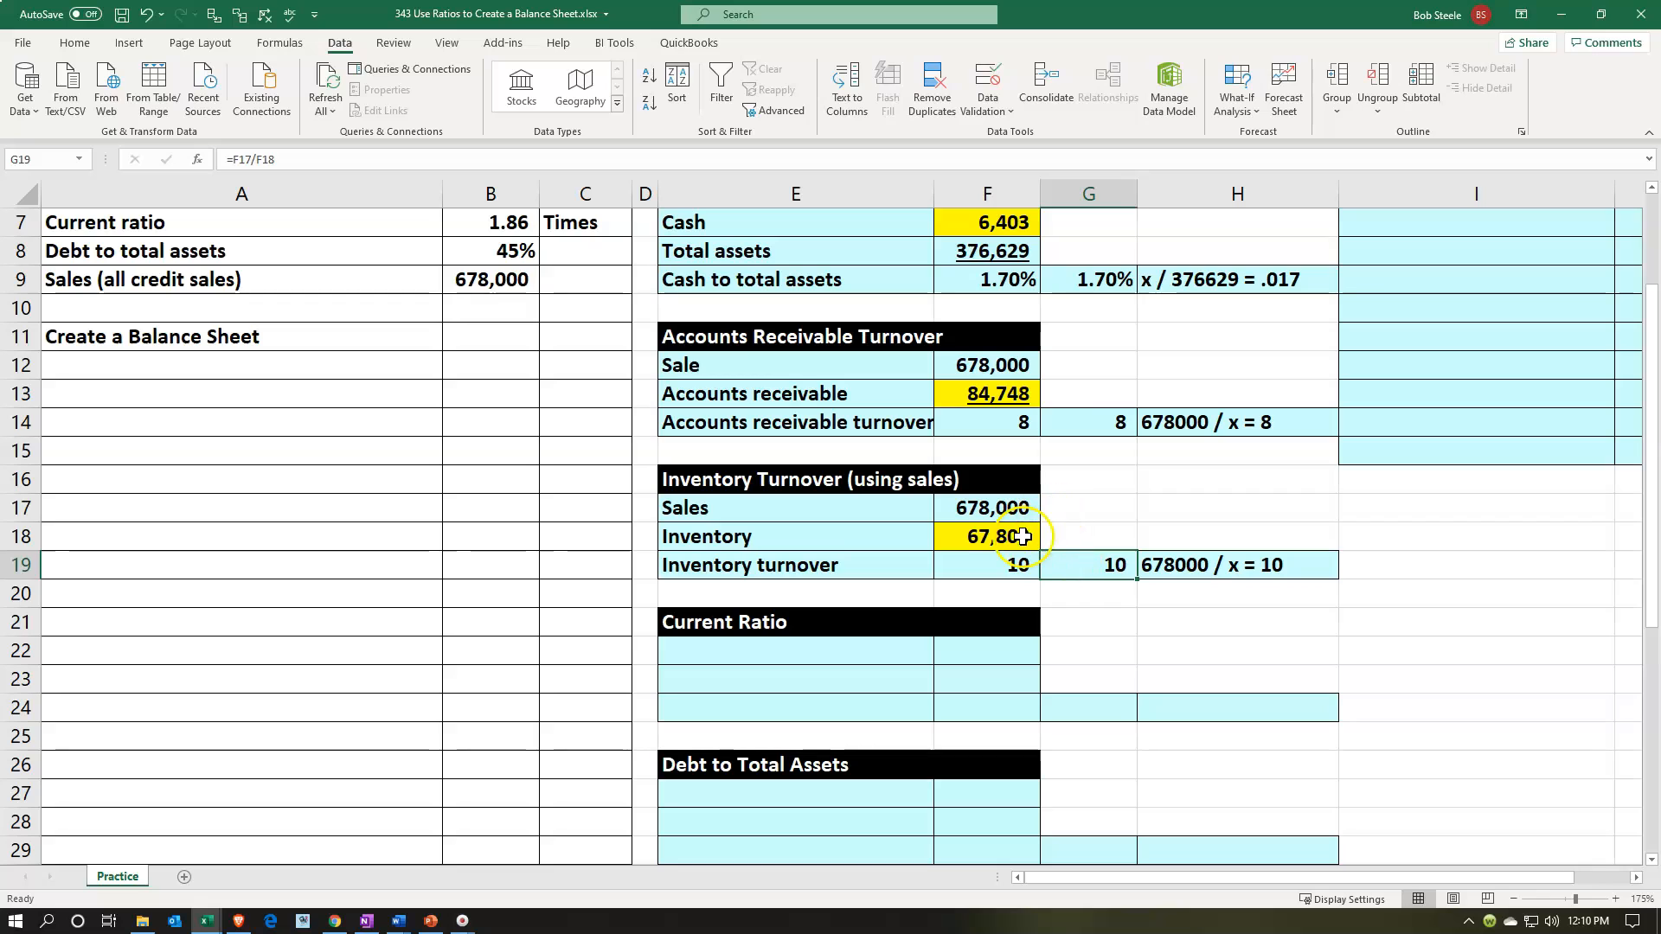
Underline the solved Inventory amount in F18.
click(1012, 538)
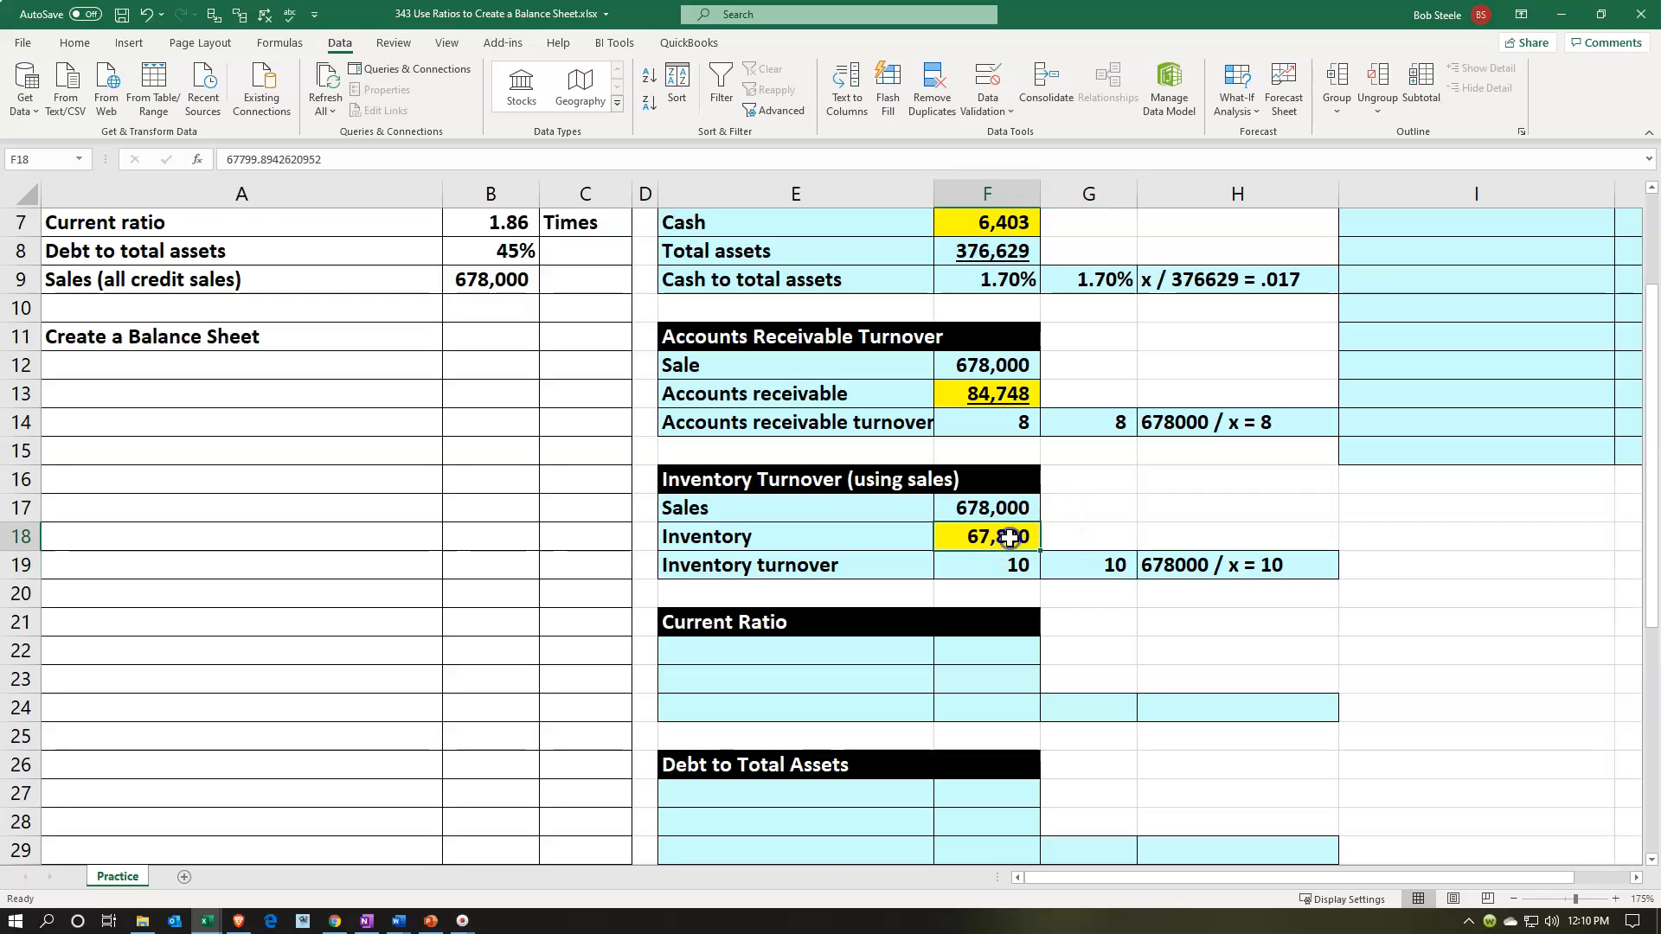
click(78, 43)
click(197, 102)
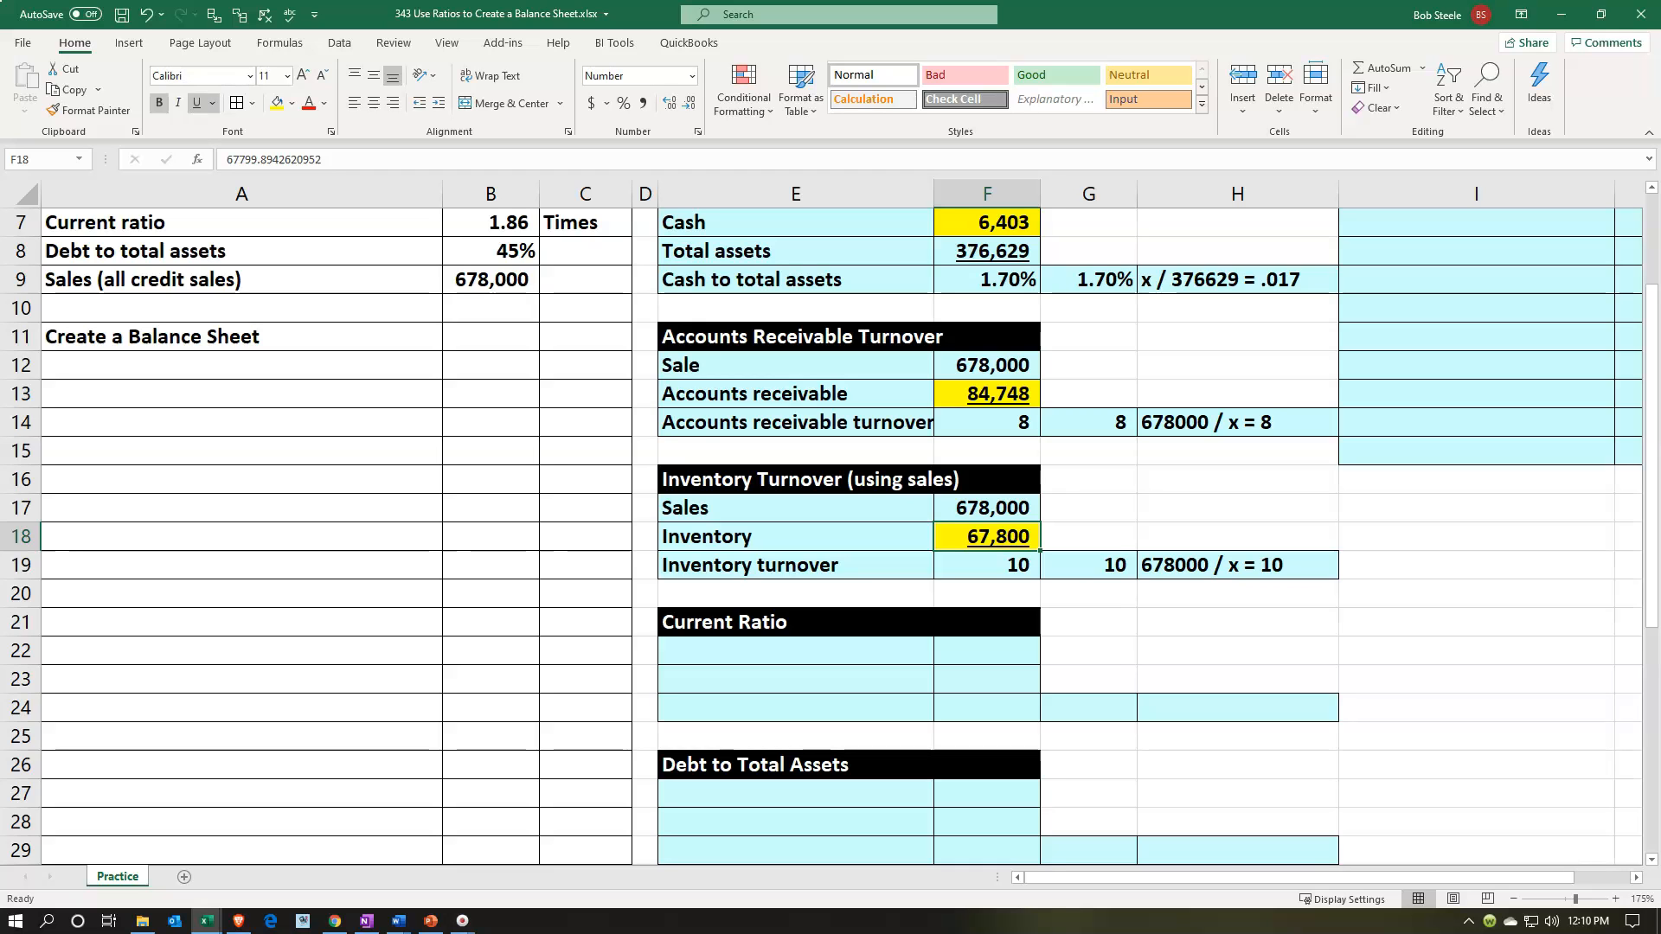
click(544, 421)
Fill the given Inventory turnover cells A6:B6 with light green to mark the ratio as used.
scroll(432, 363, up, 1)
drag(266, 289, 463, 277)
right_click(474, 279)
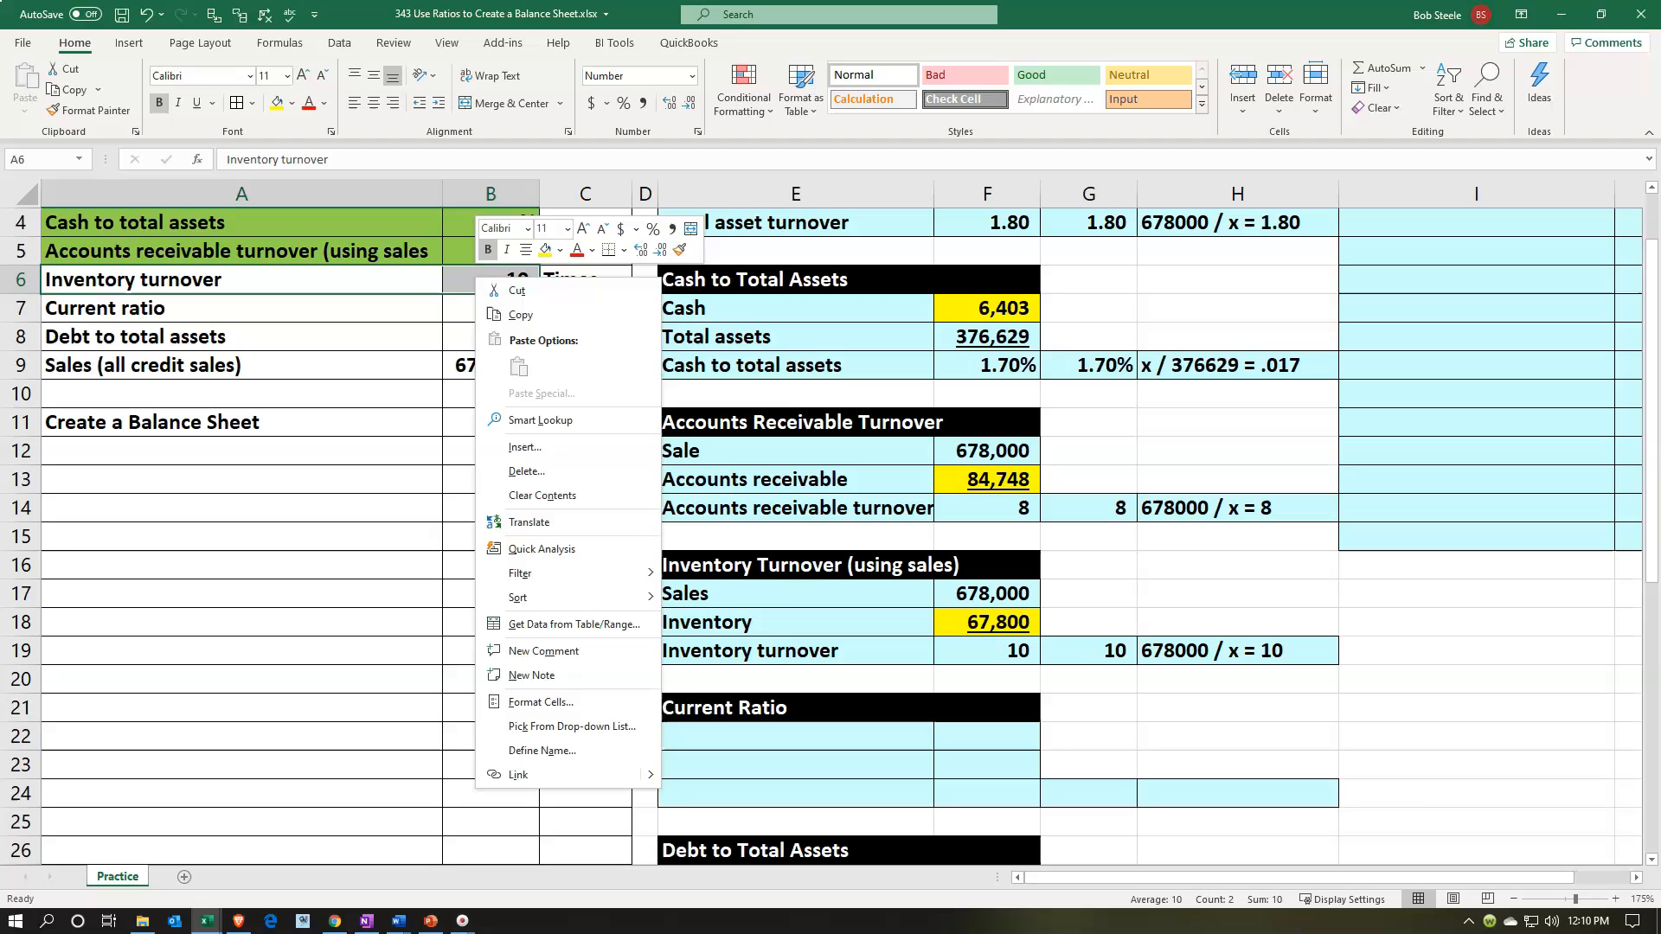
click(559, 250)
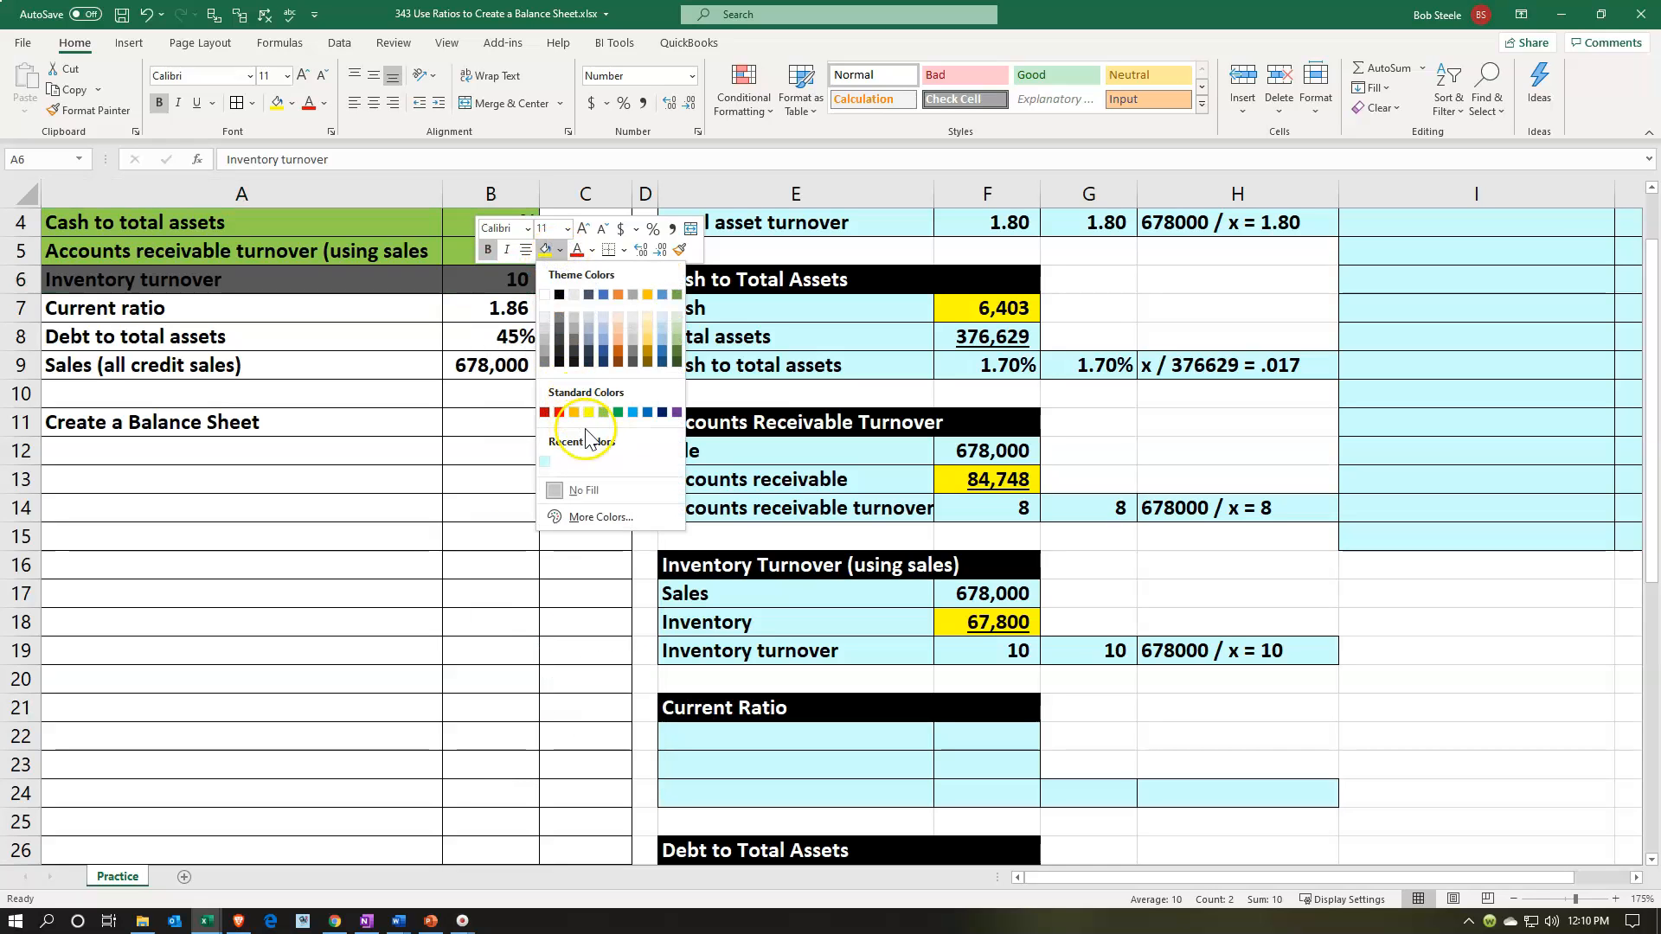
click(609, 412)
click(364, 419)
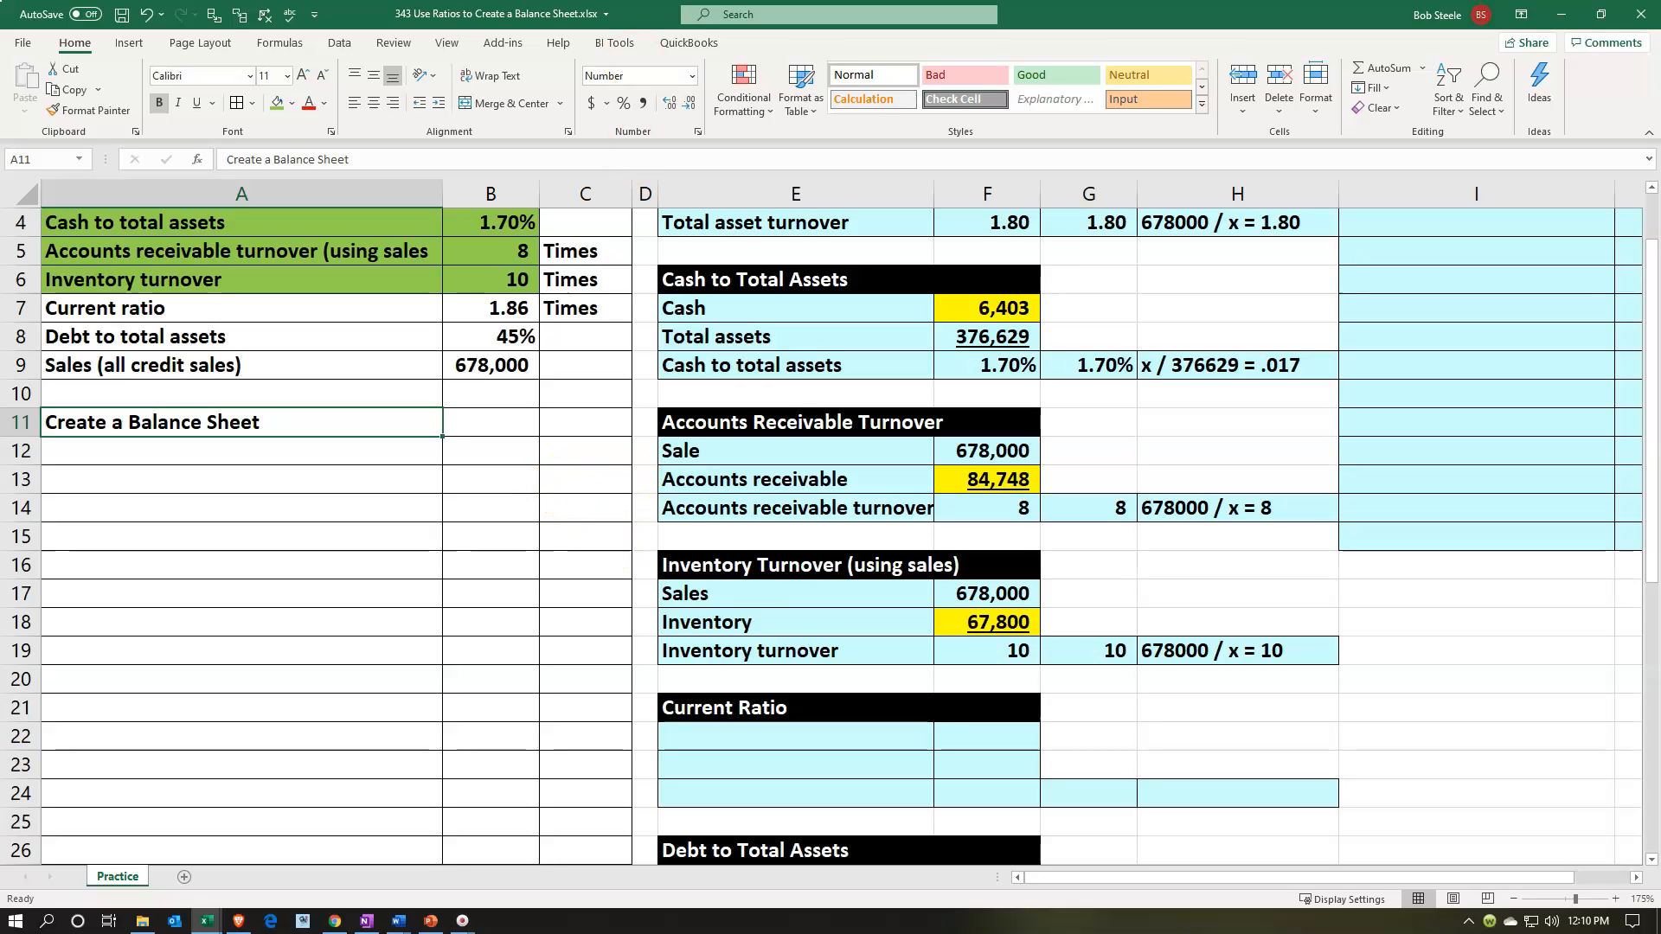
Paste the labels "Current assets", "Current liabilities" and "Current ratio" into E22, E23 and E24.
key(ctrl+c)
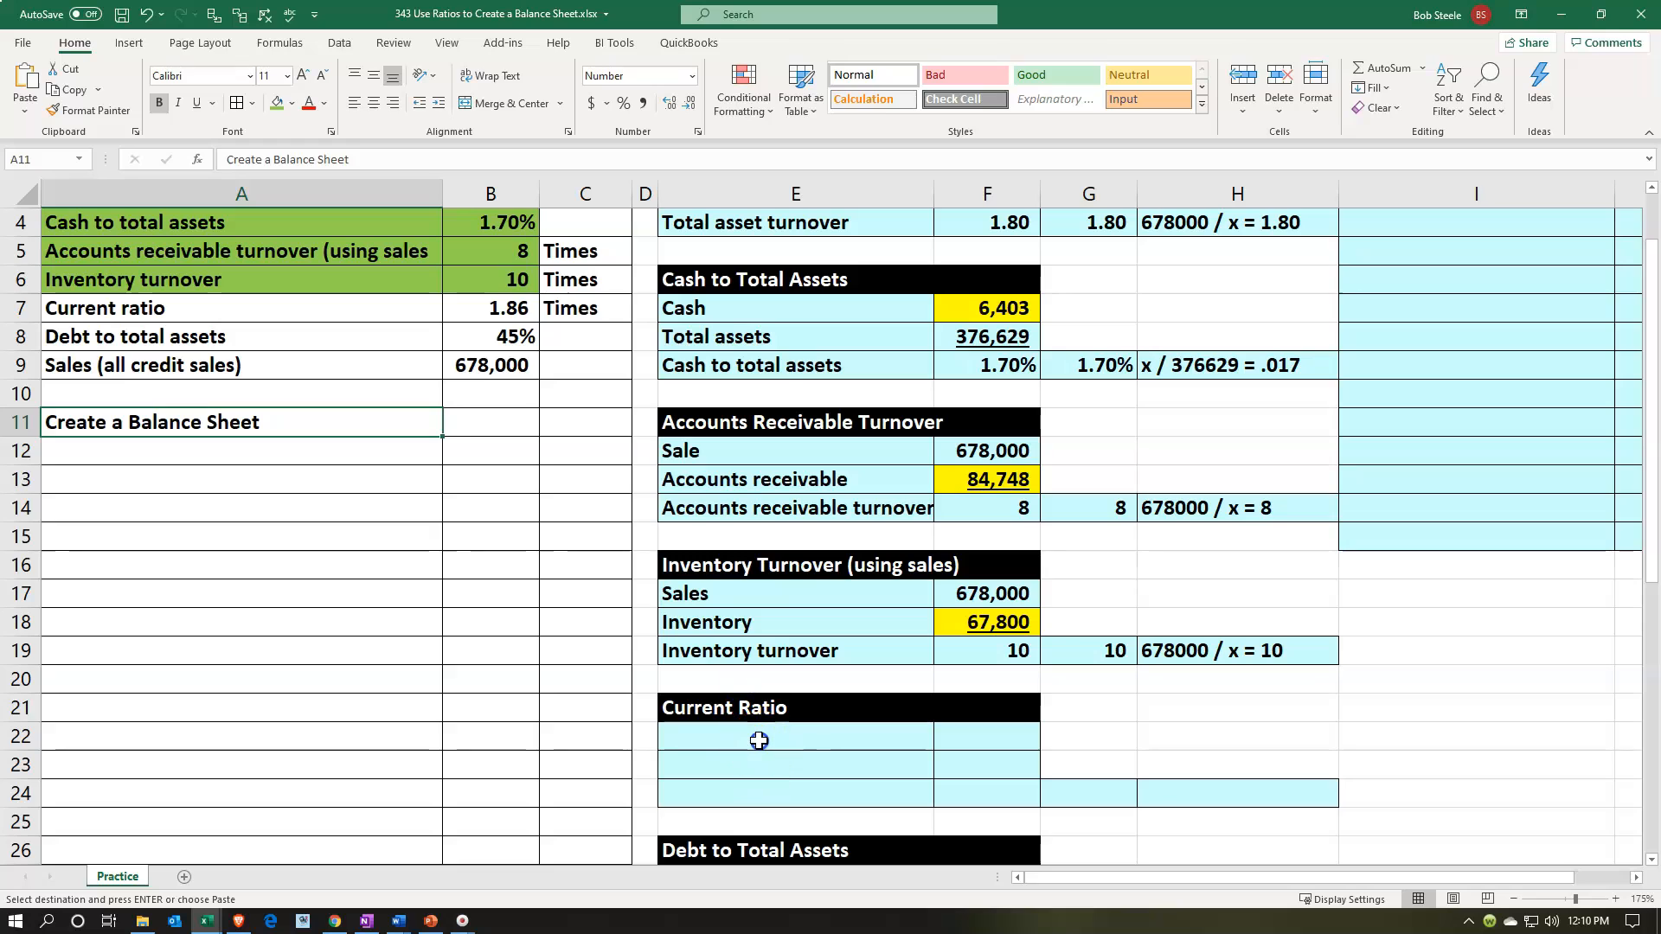
click(759, 740)
key(ctrl+v)
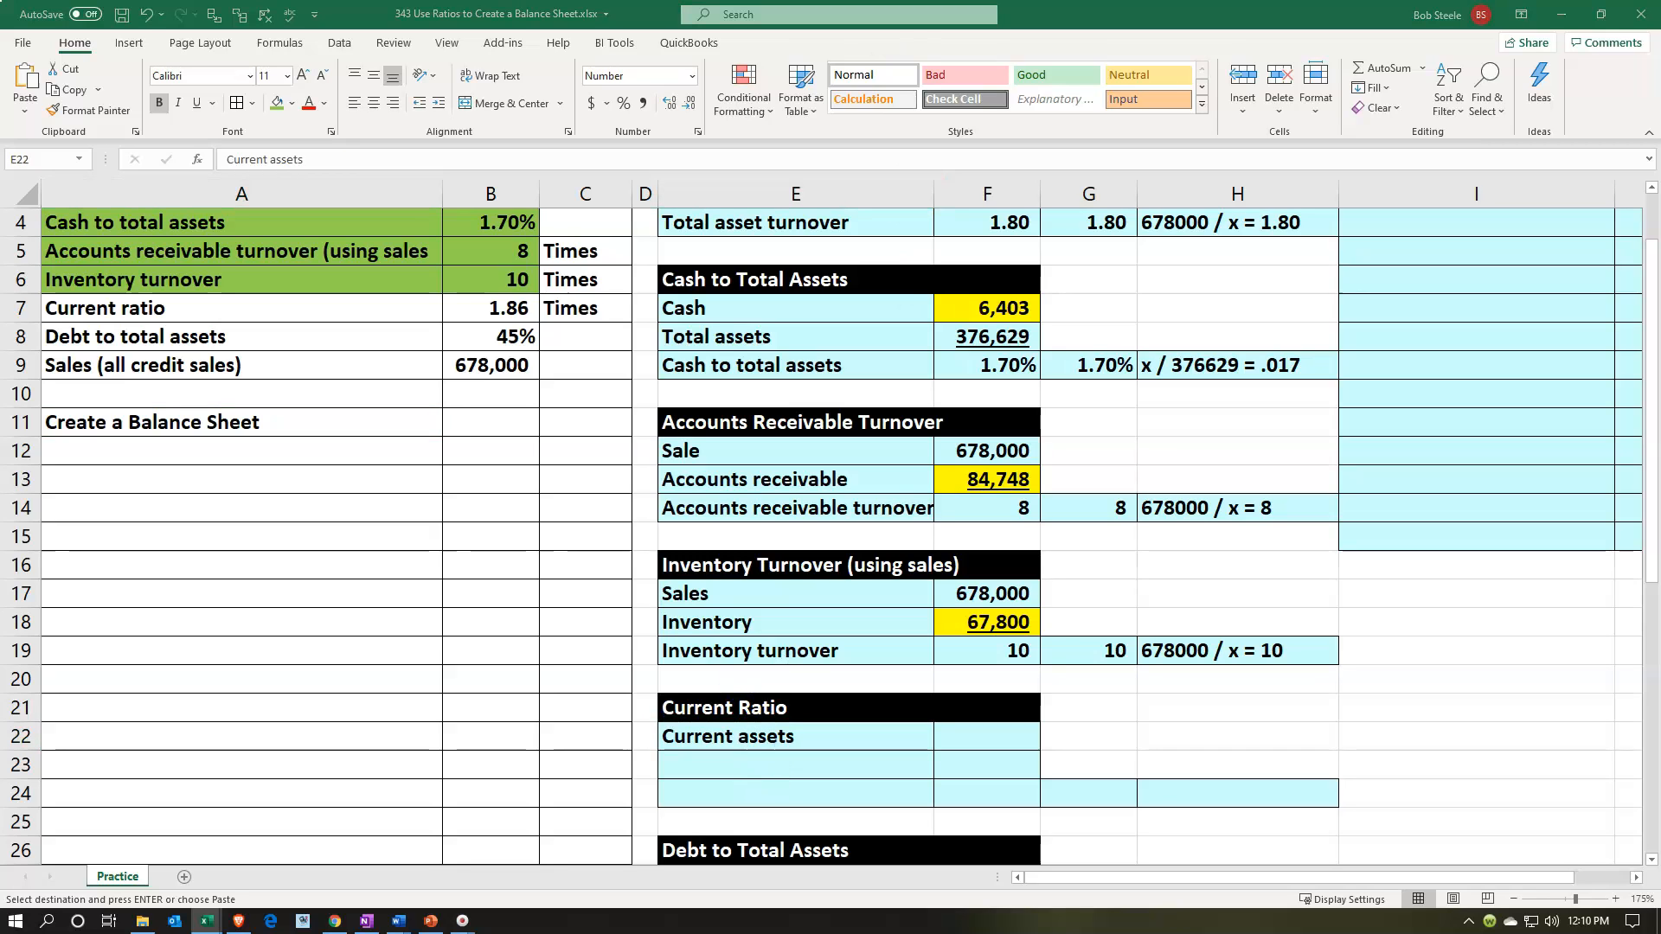
click(767, 770)
key(ctrl+v)
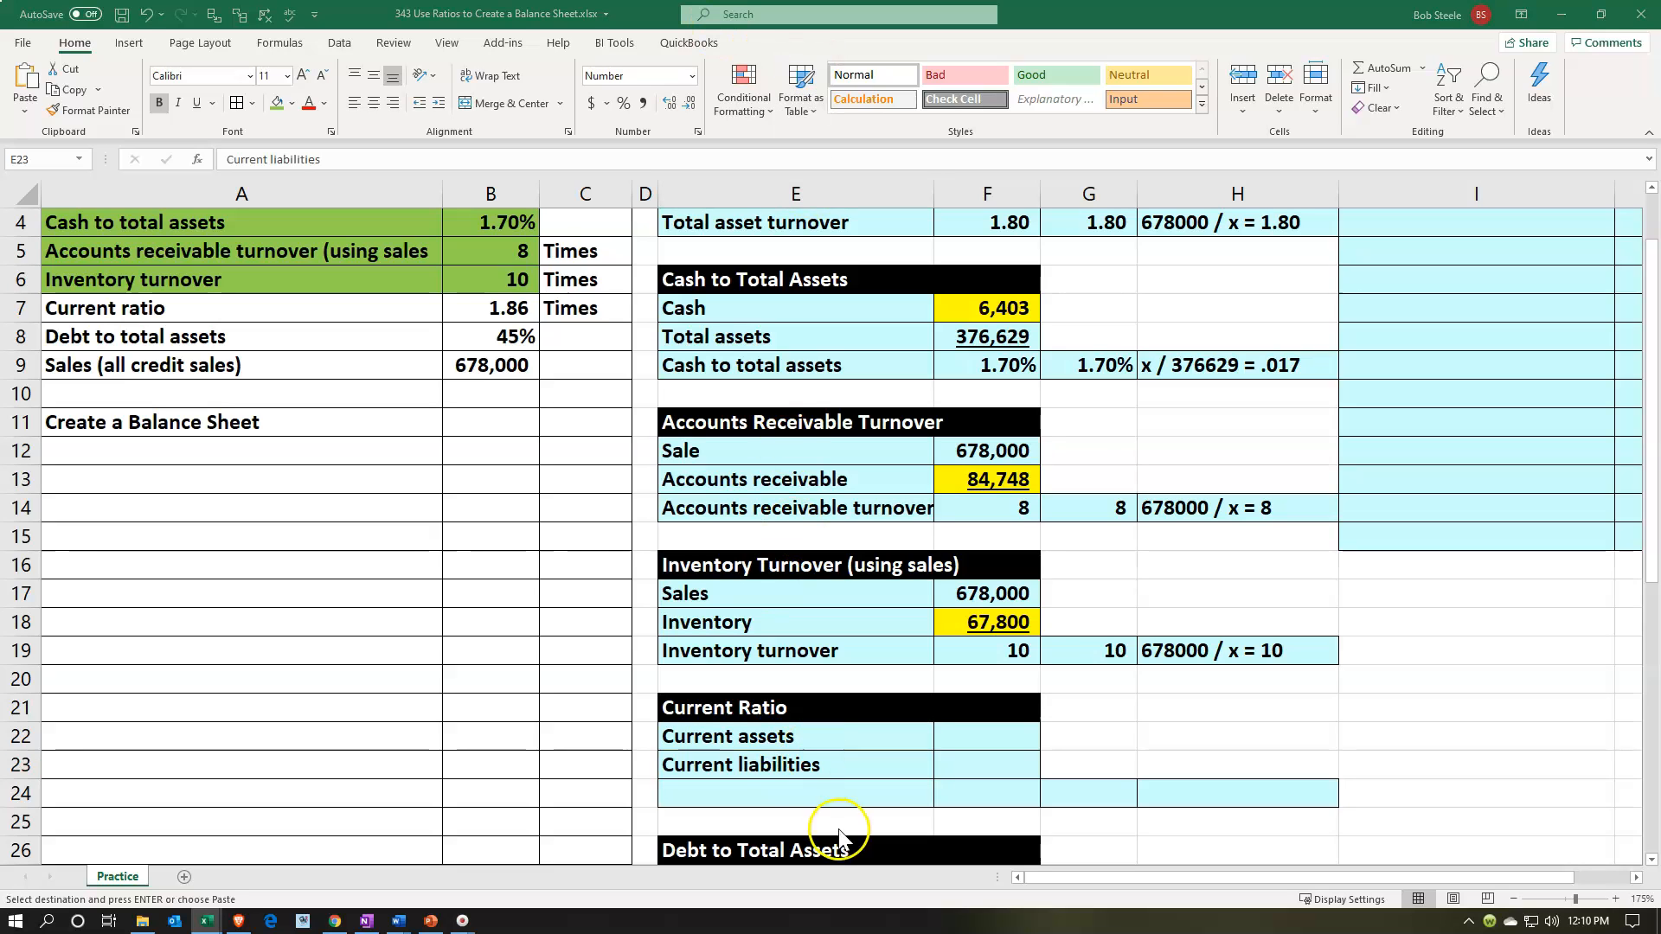
click(797, 789)
key(ctrl+v)
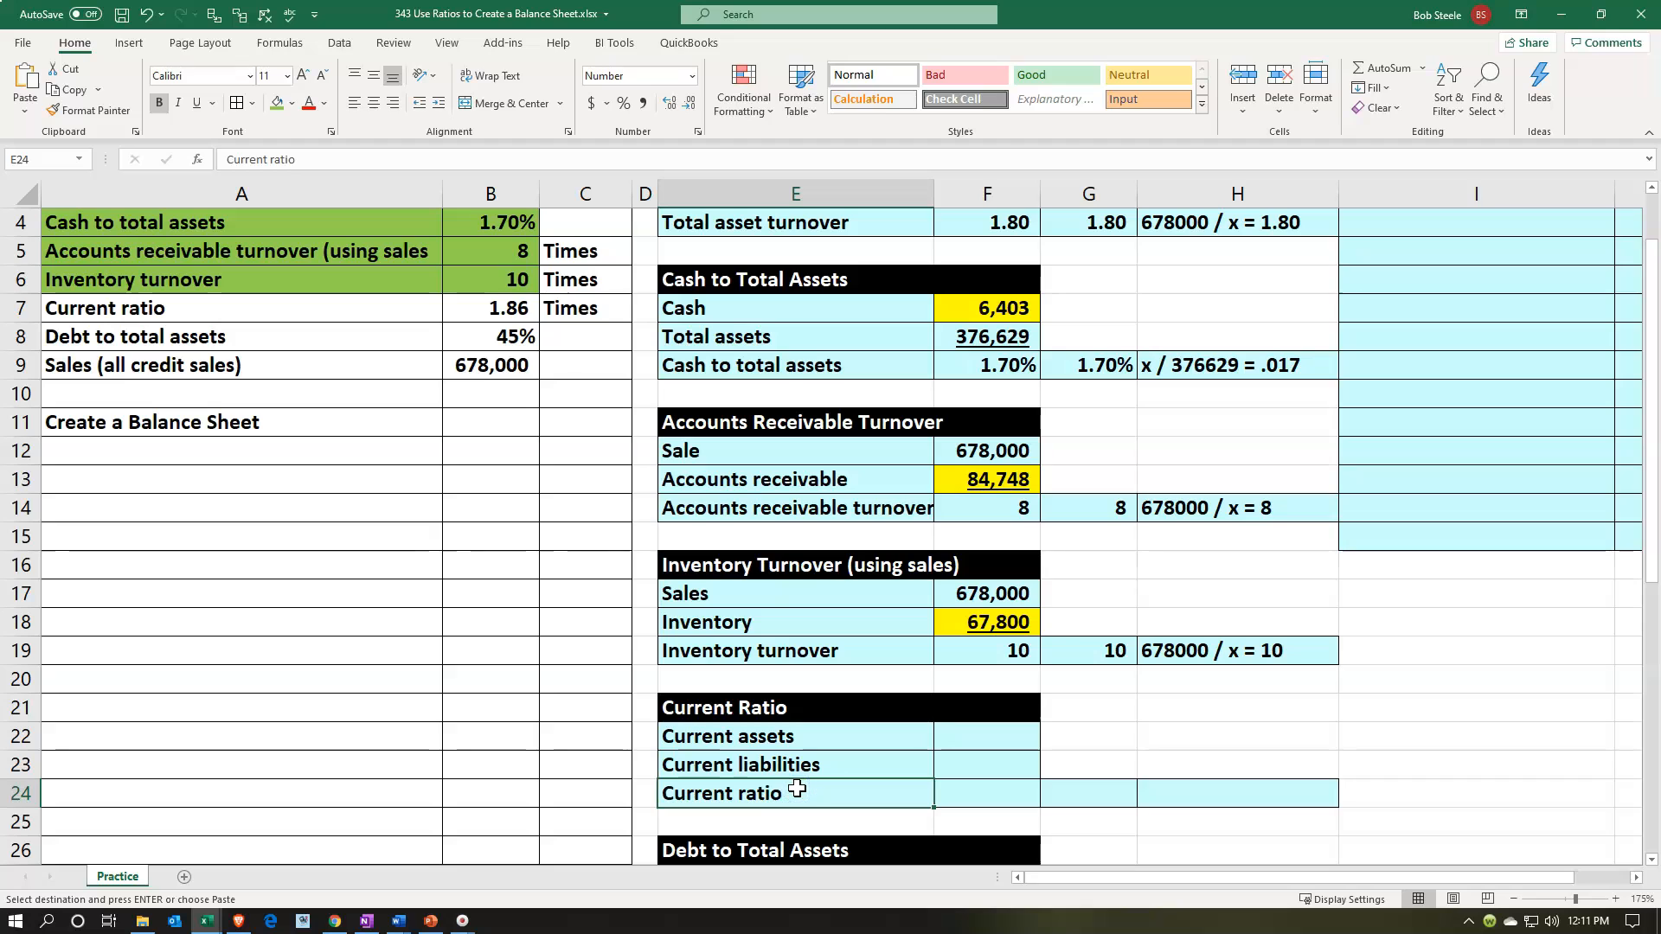
Link the Current ratio in F24 to the given ratio with =B7 and format it to two decimal places.
click(967, 790)
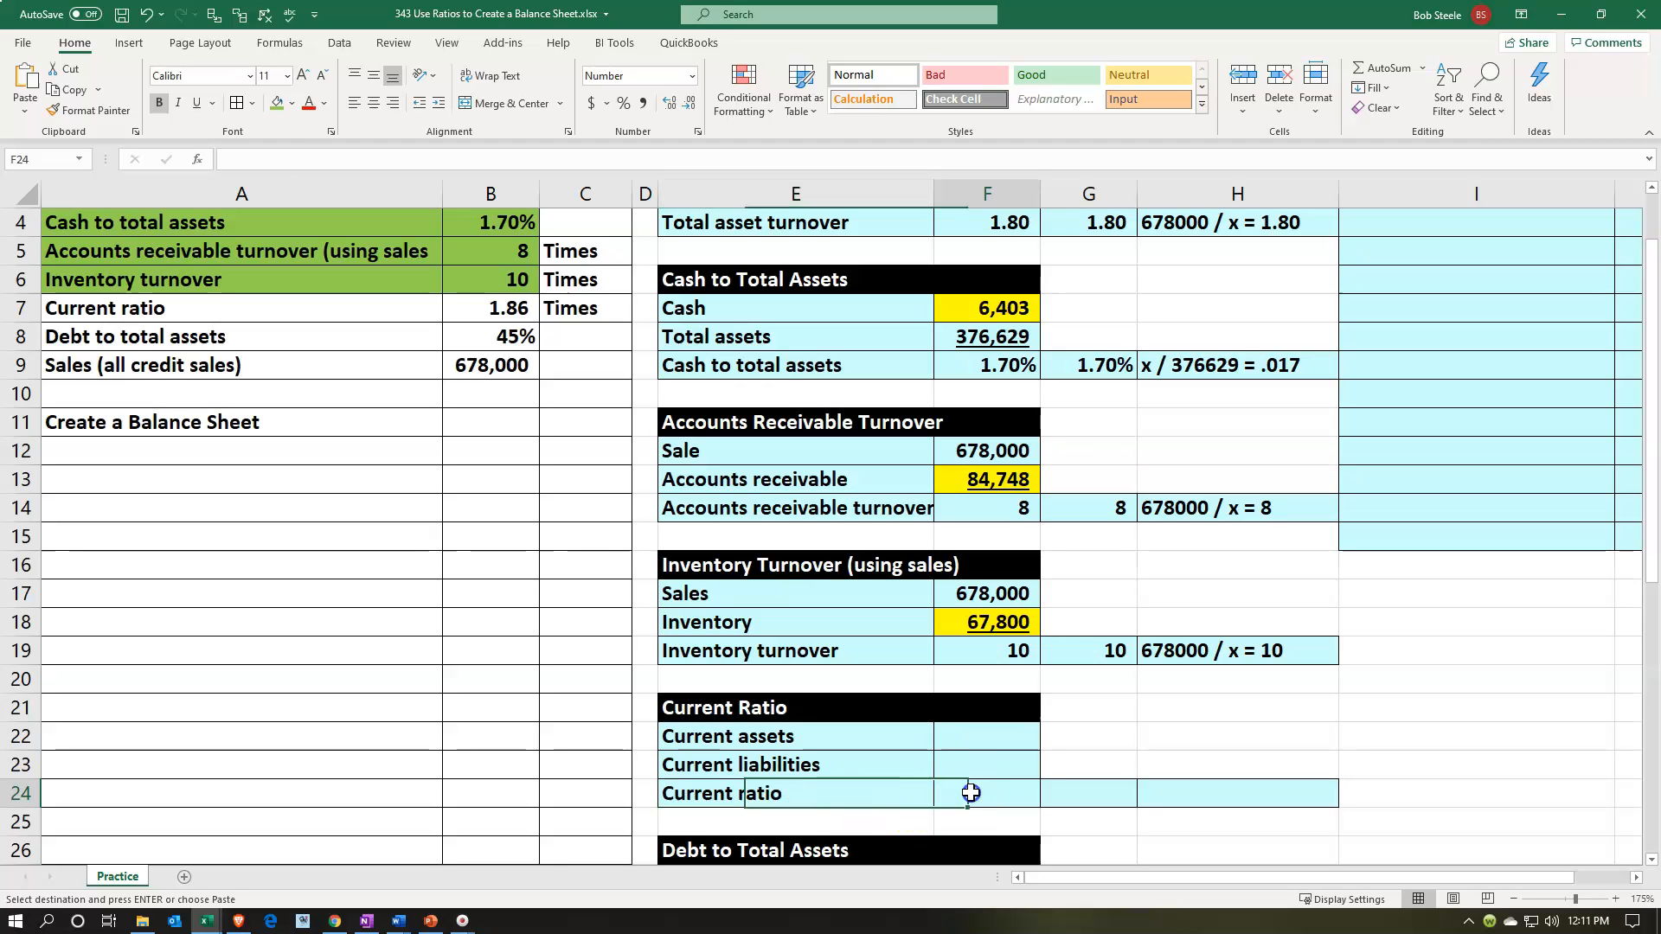
text(=)
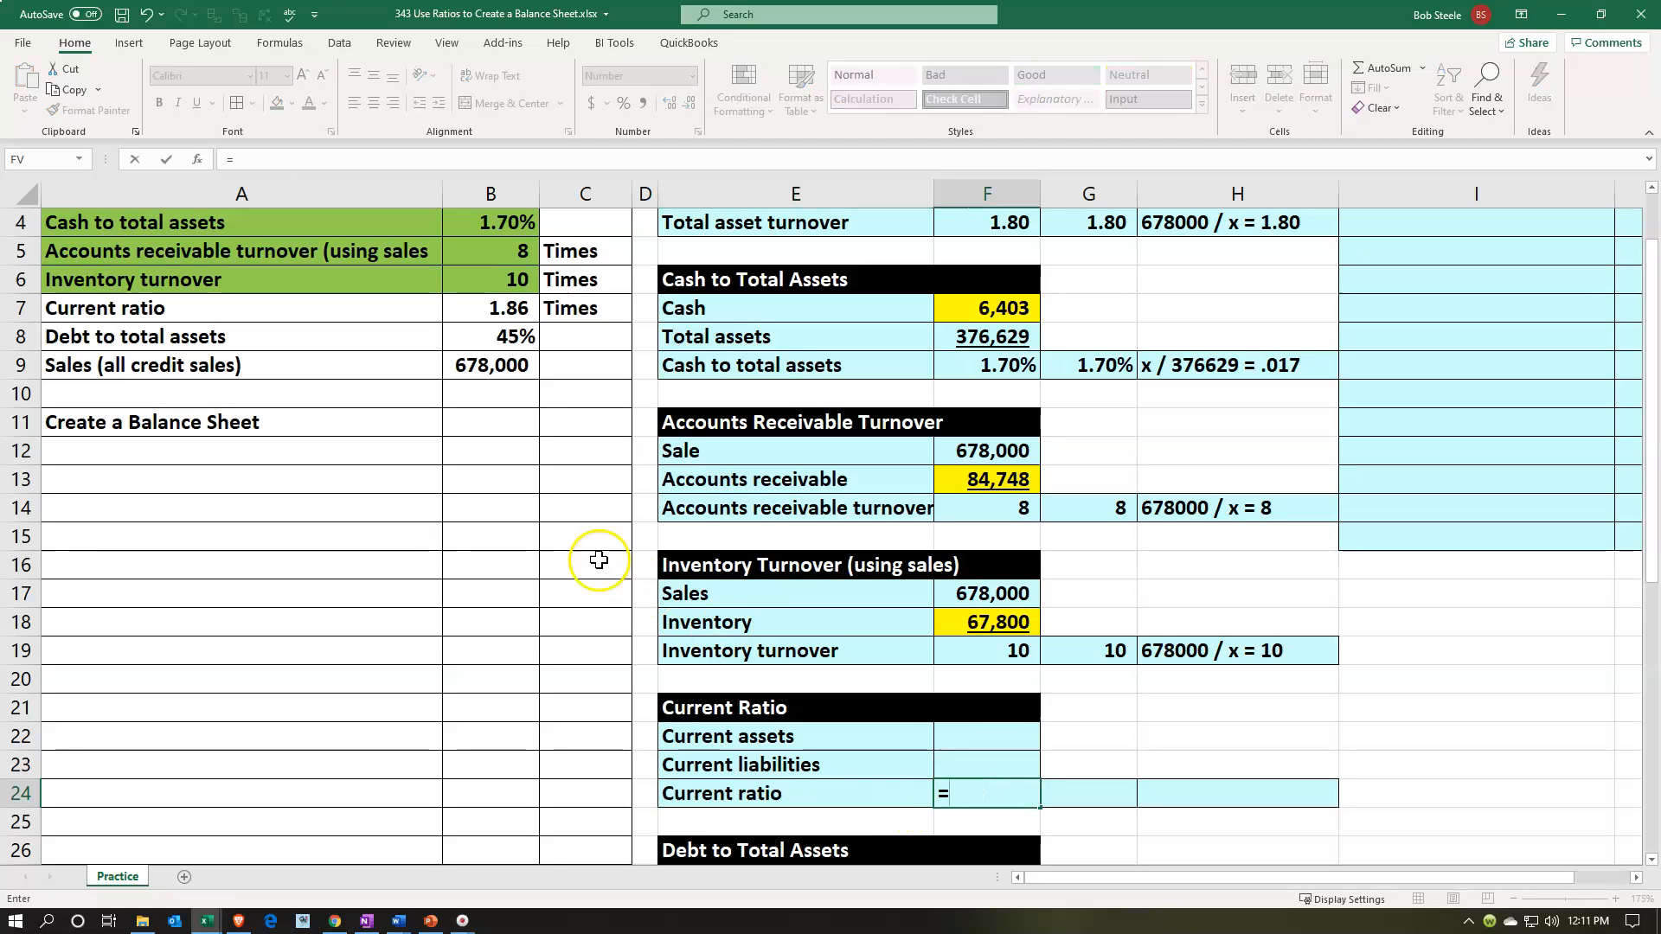
click(500, 312)
key(ctrl+Return)
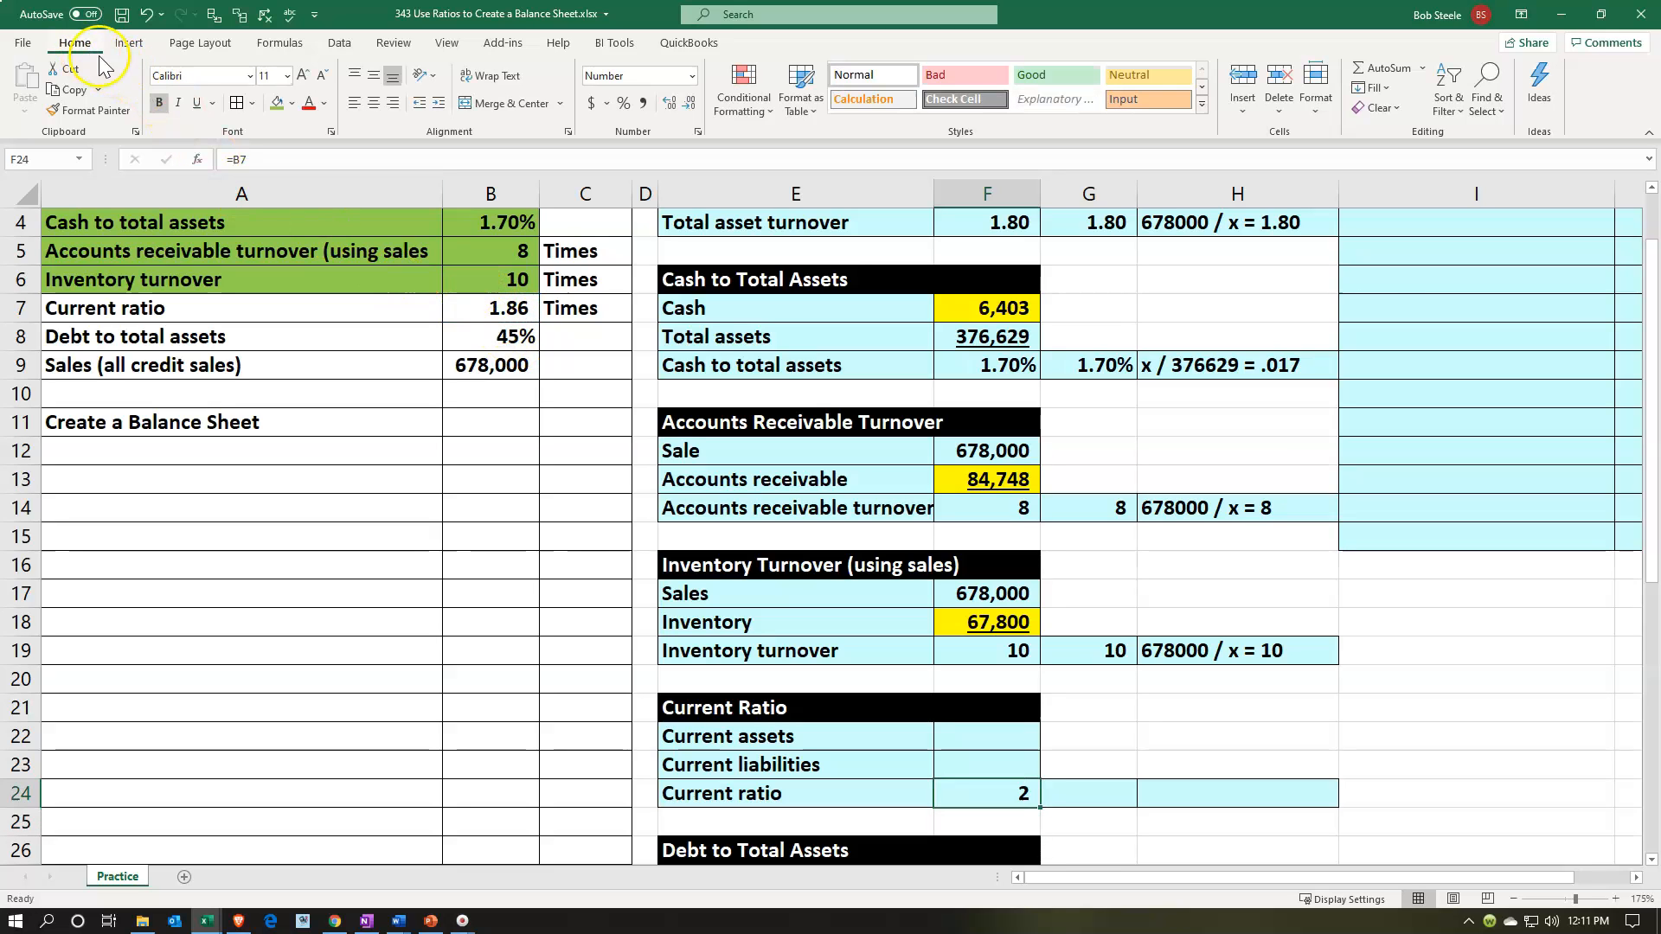
click(669, 103)
click(668, 103)
click(530, 543)
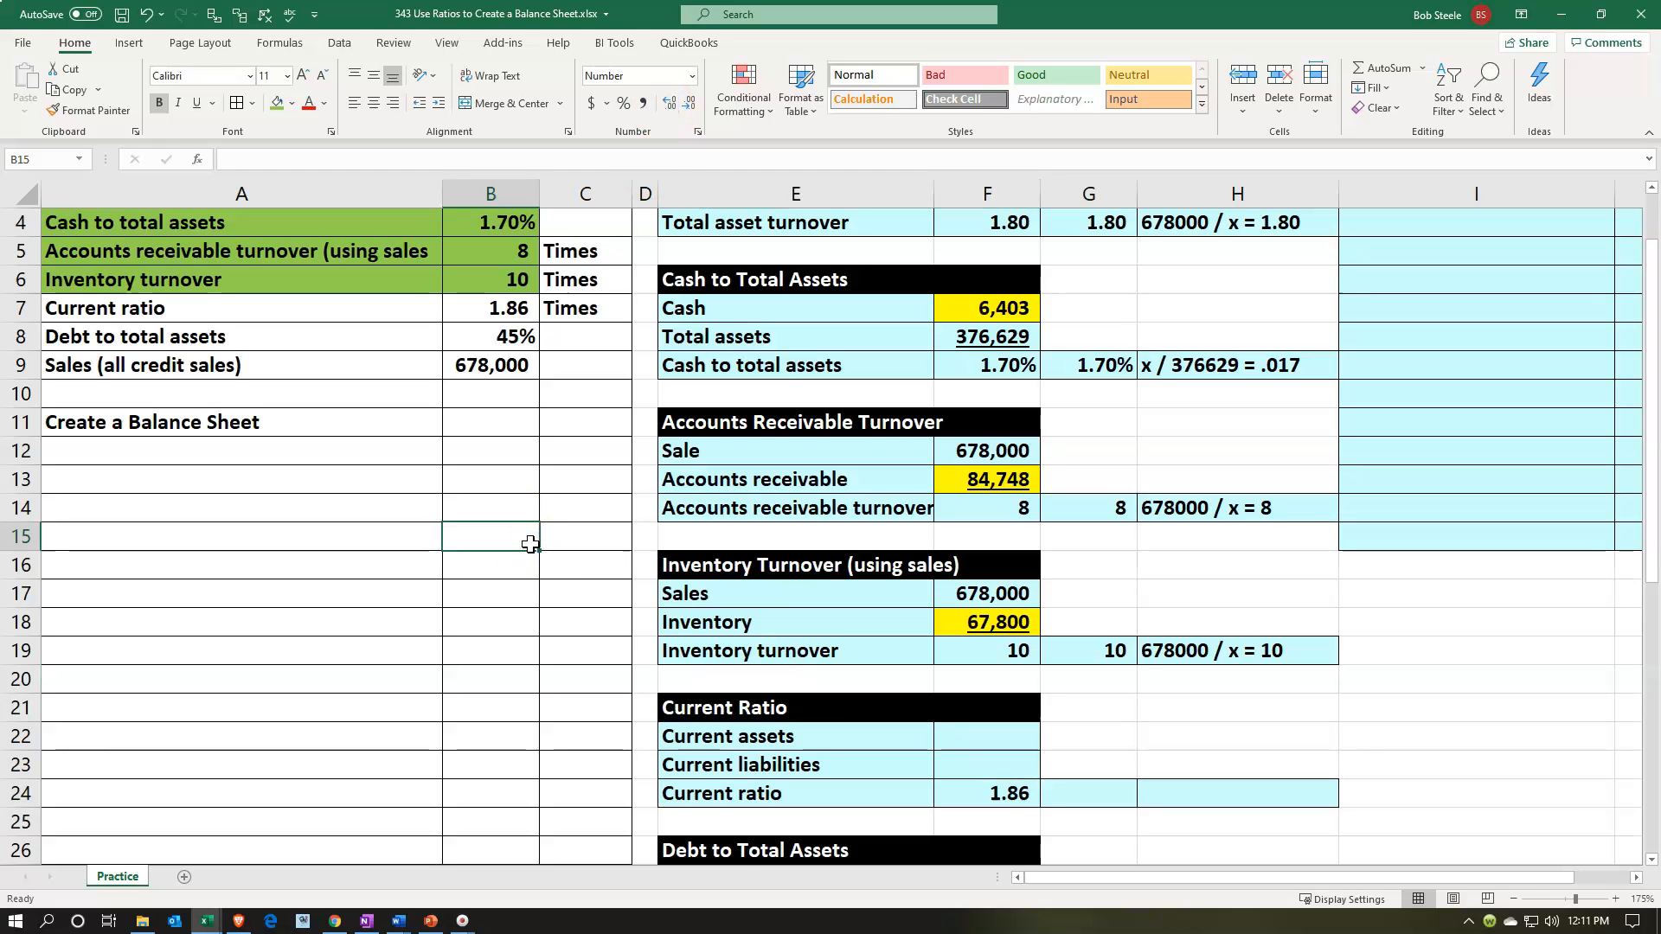
Calculate Current assets in F22 by adding the solved cash, accounts receivable and inventory amounts with =F7+F13+F18.
scroll(530, 543, up, 1)
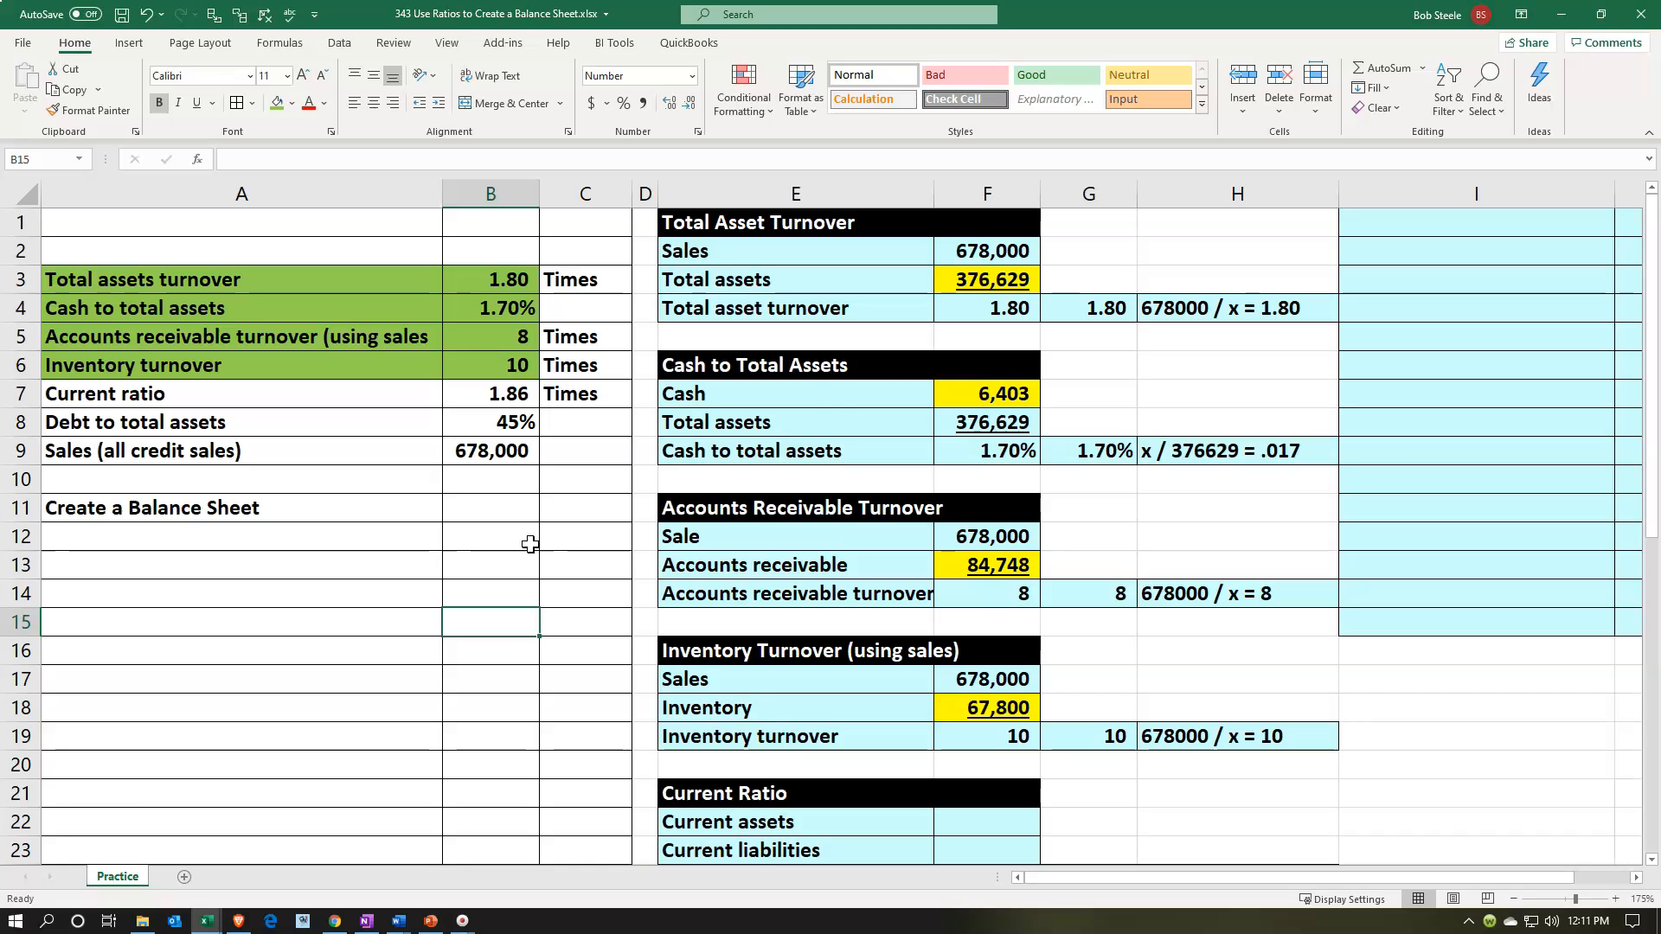
click(969, 394)
click(990, 567)
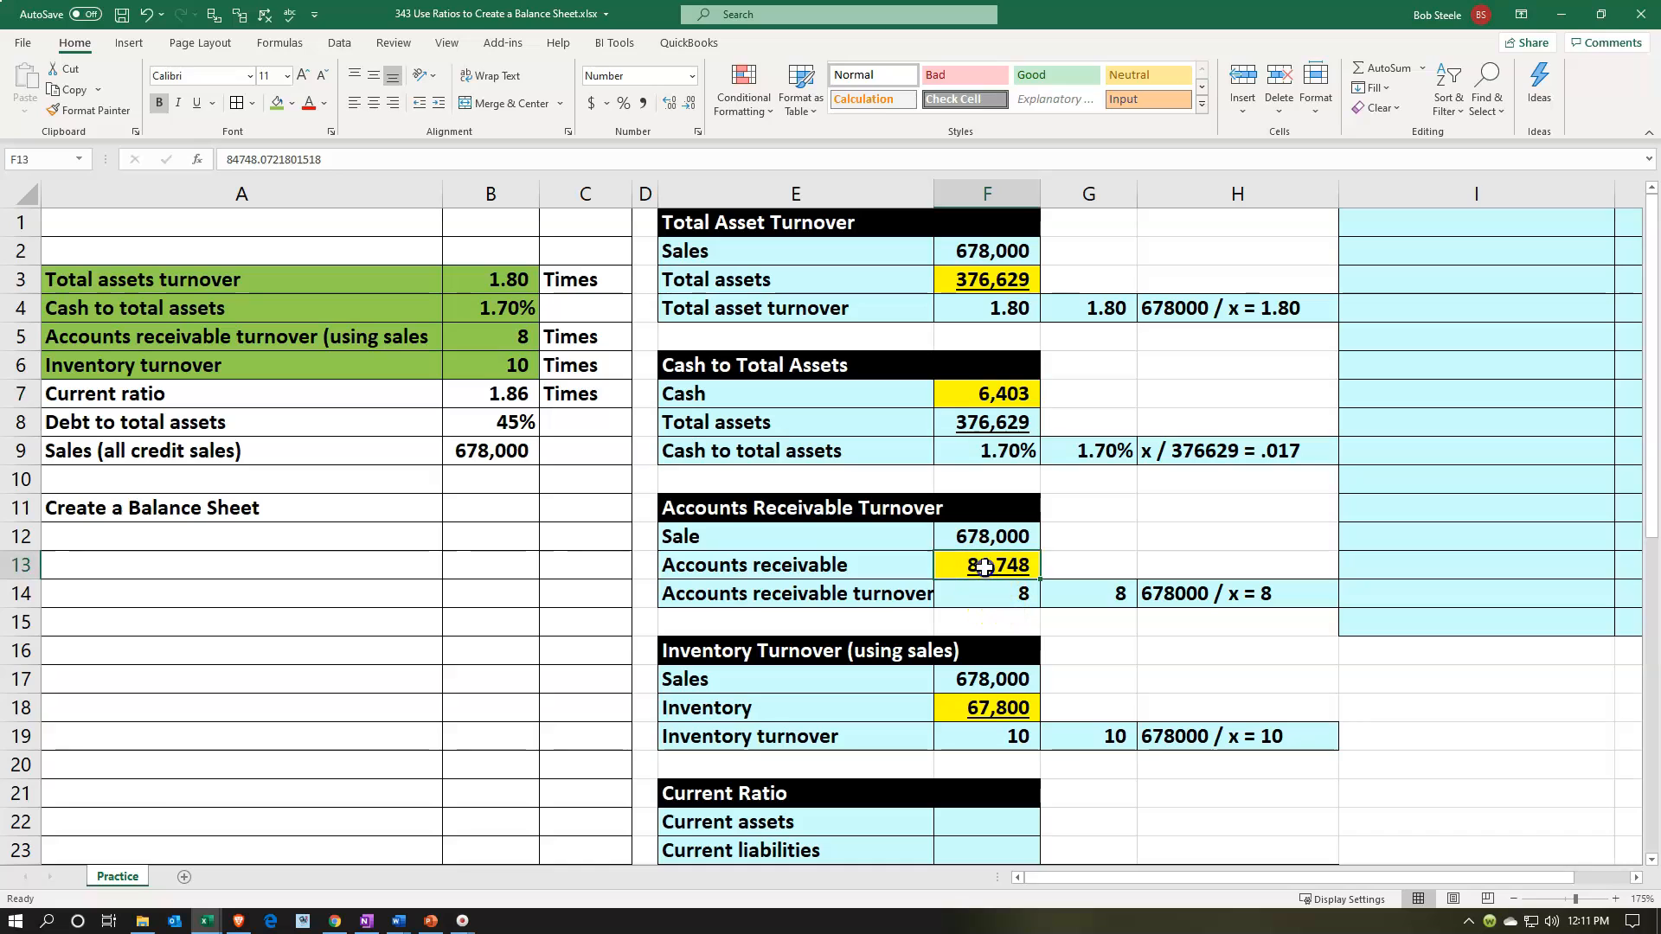
click(1009, 701)
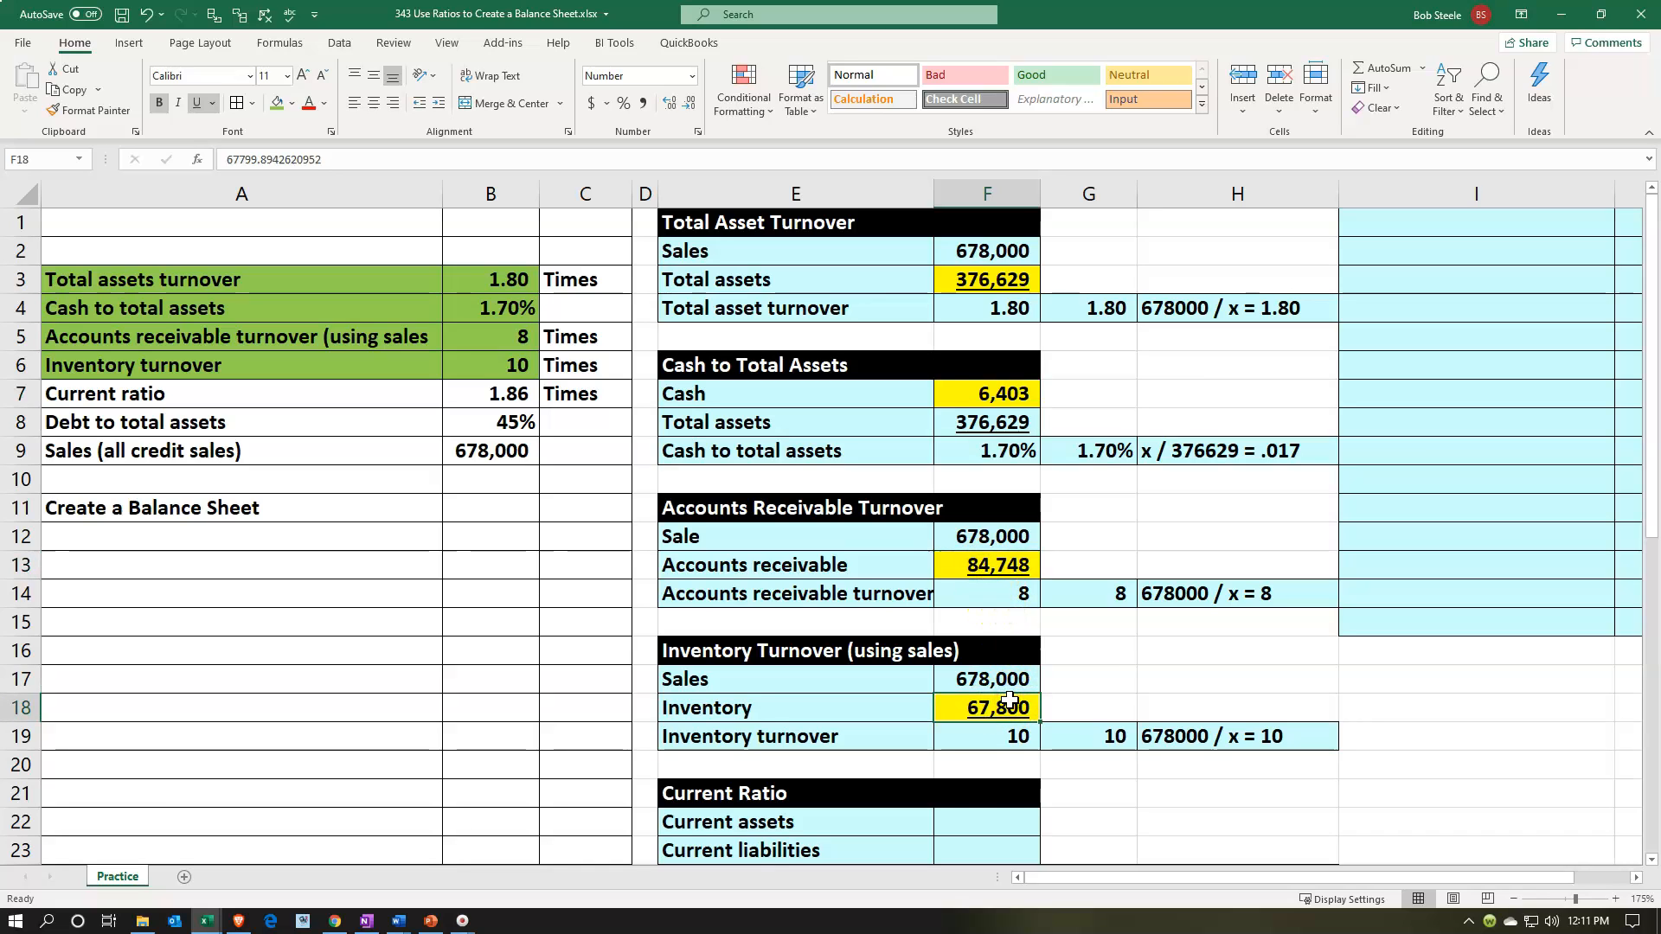
click(978, 808)
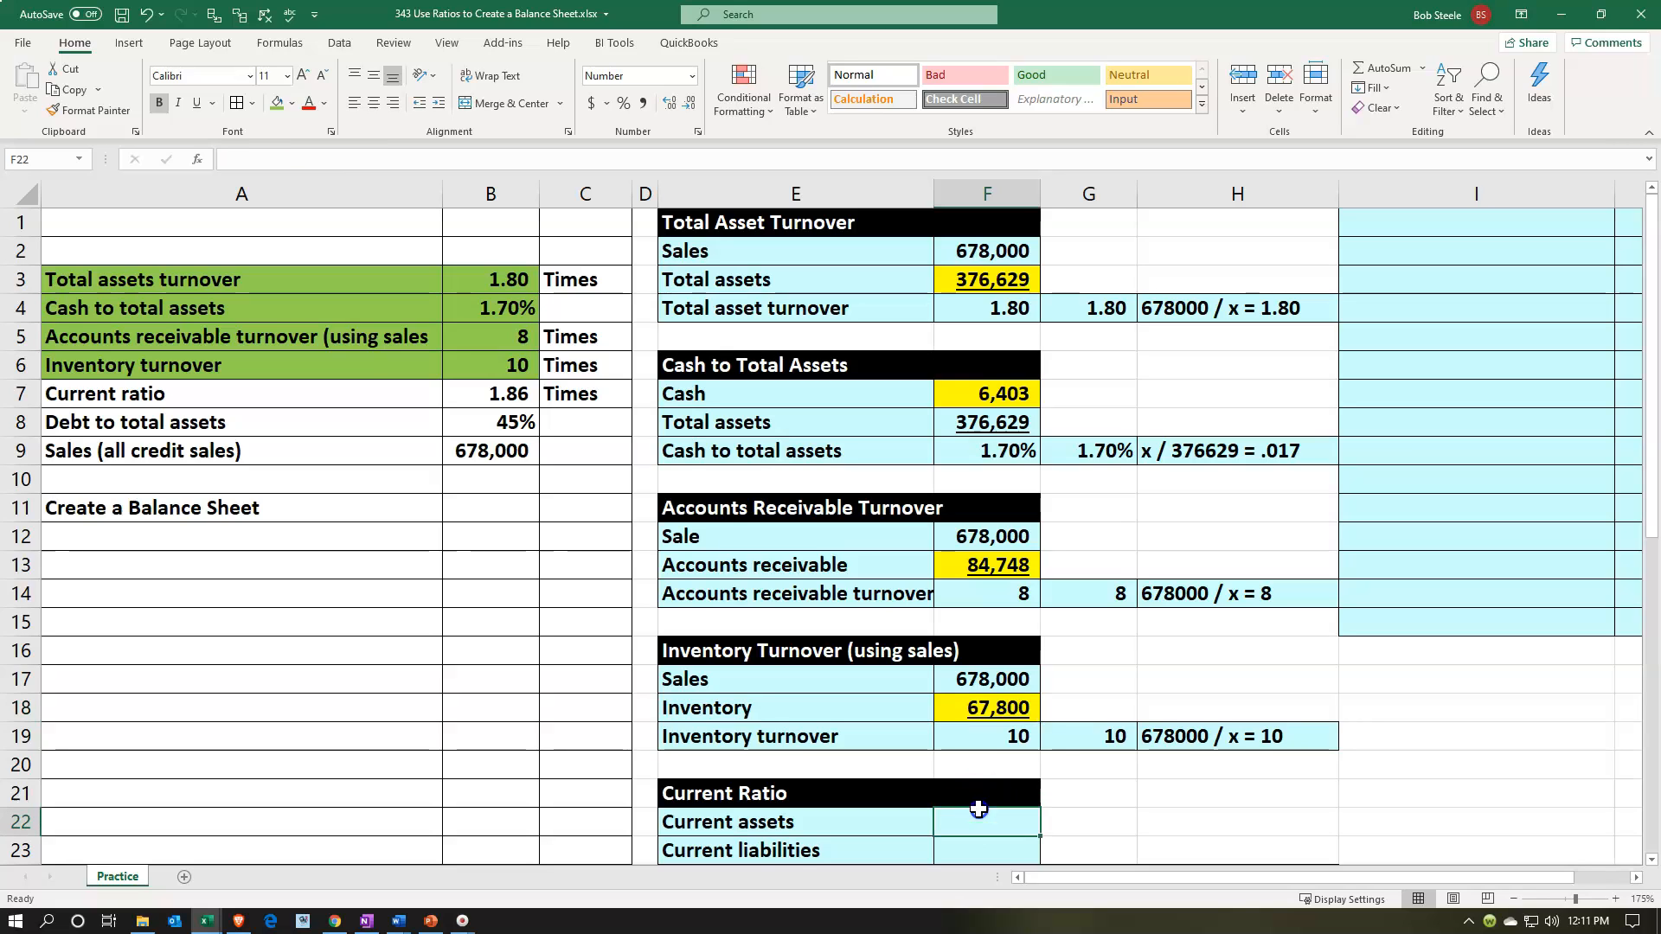
text(=)
click(961, 400)
text(+)
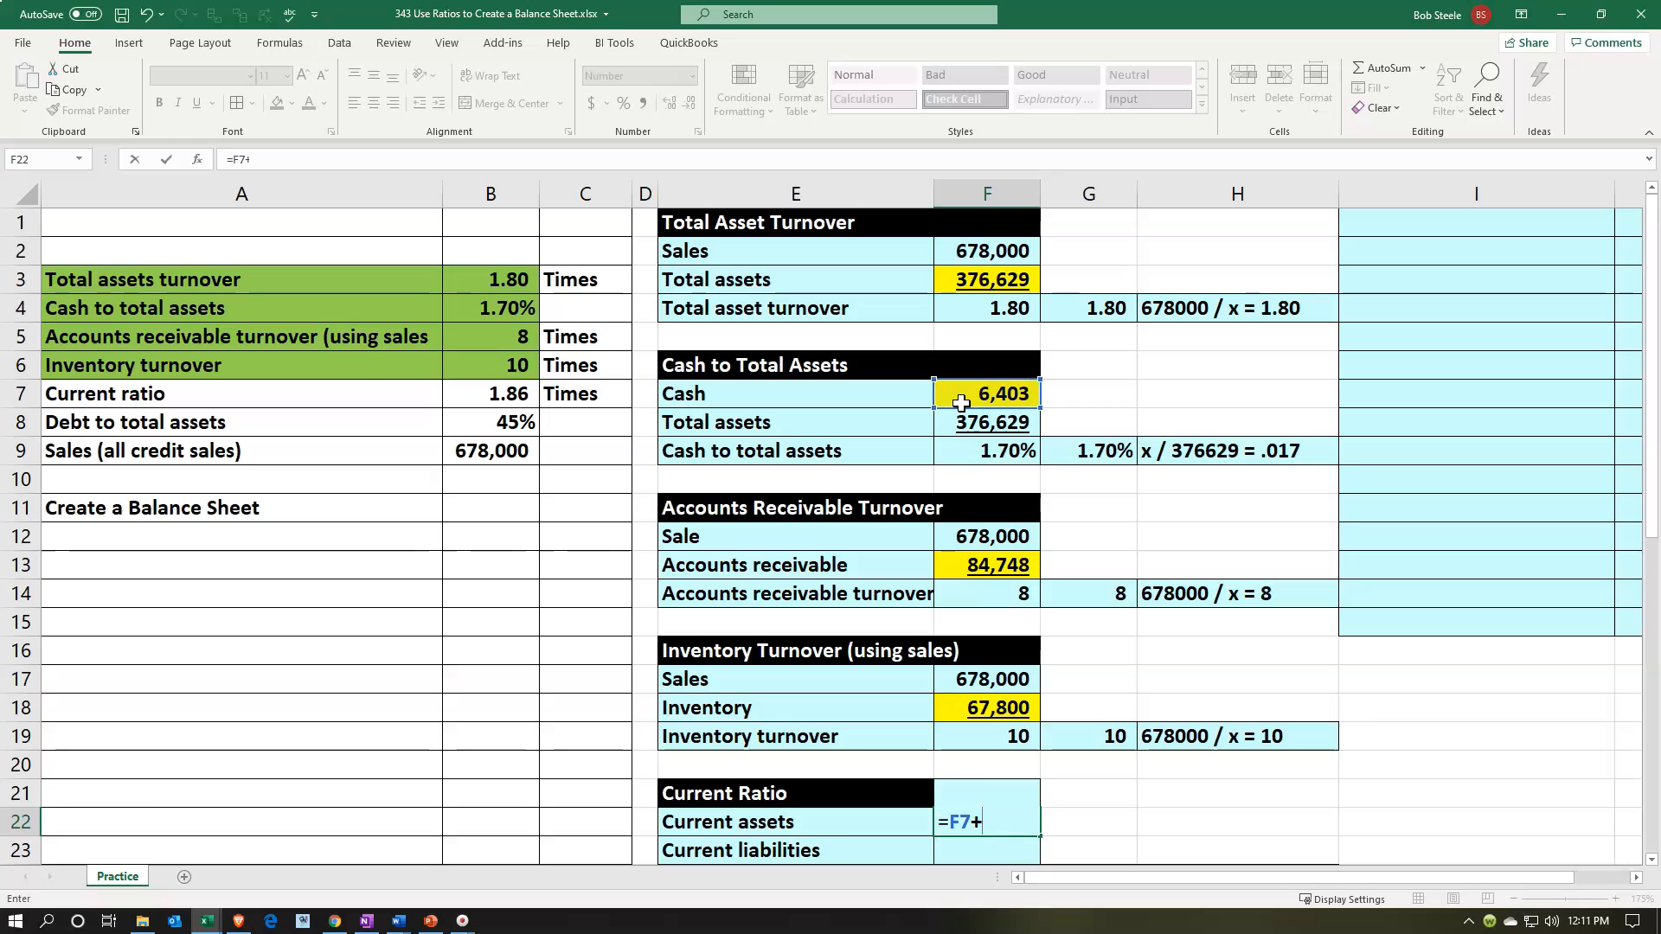
click(955, 567)
text(+)
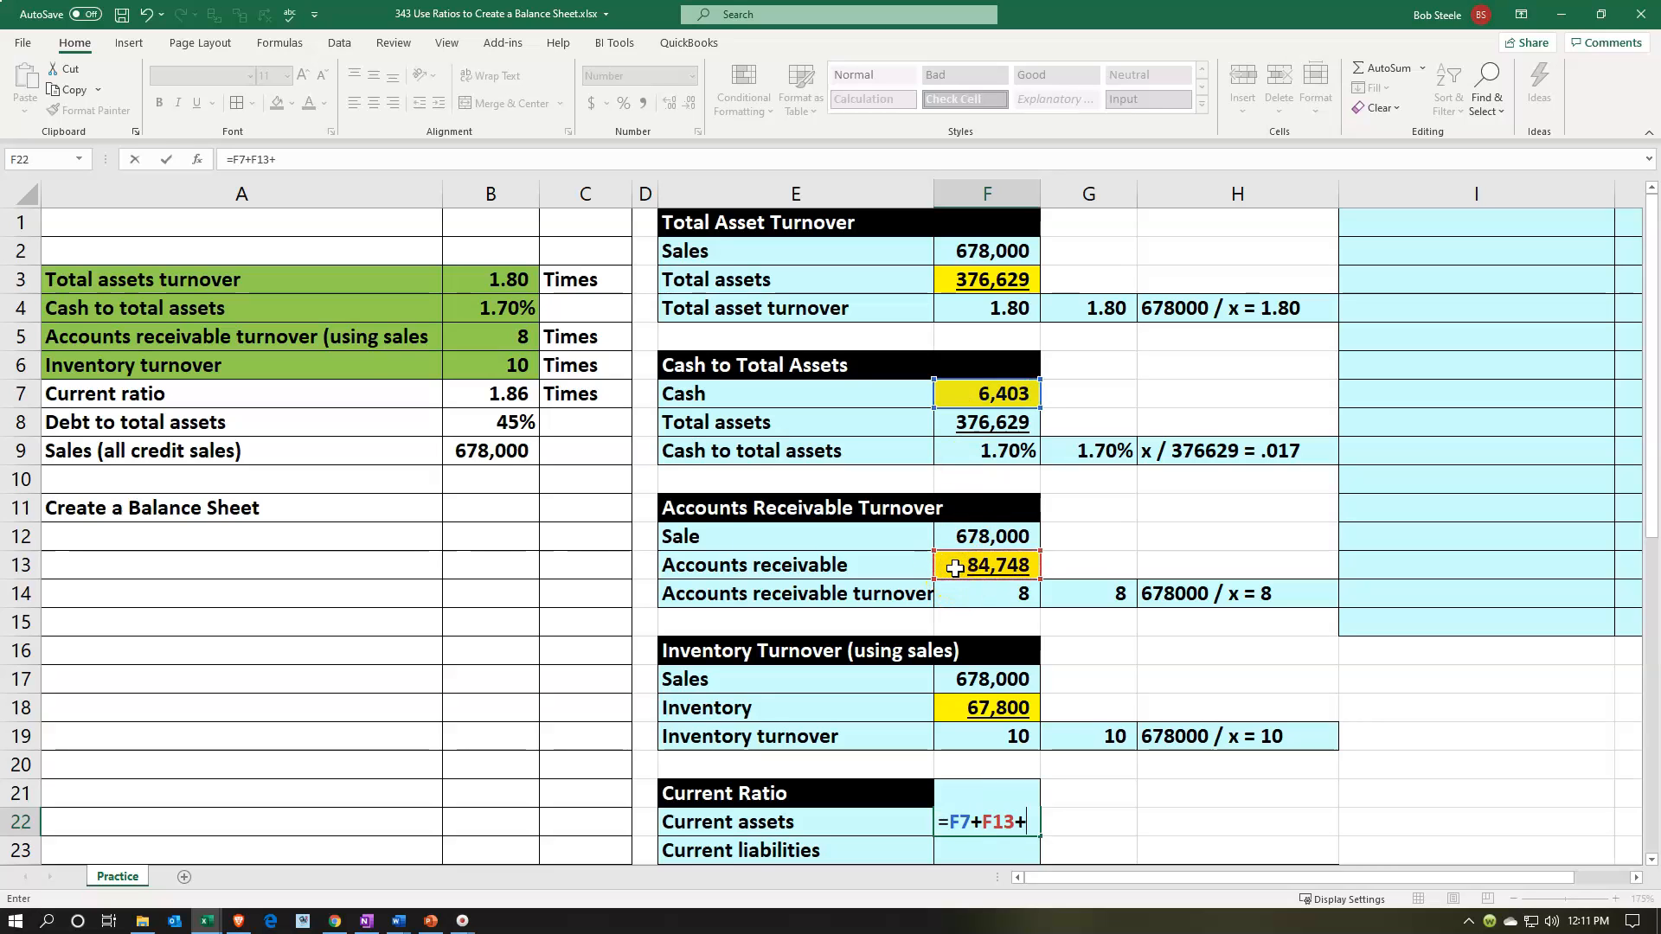
click(984, 705)
key(Return)
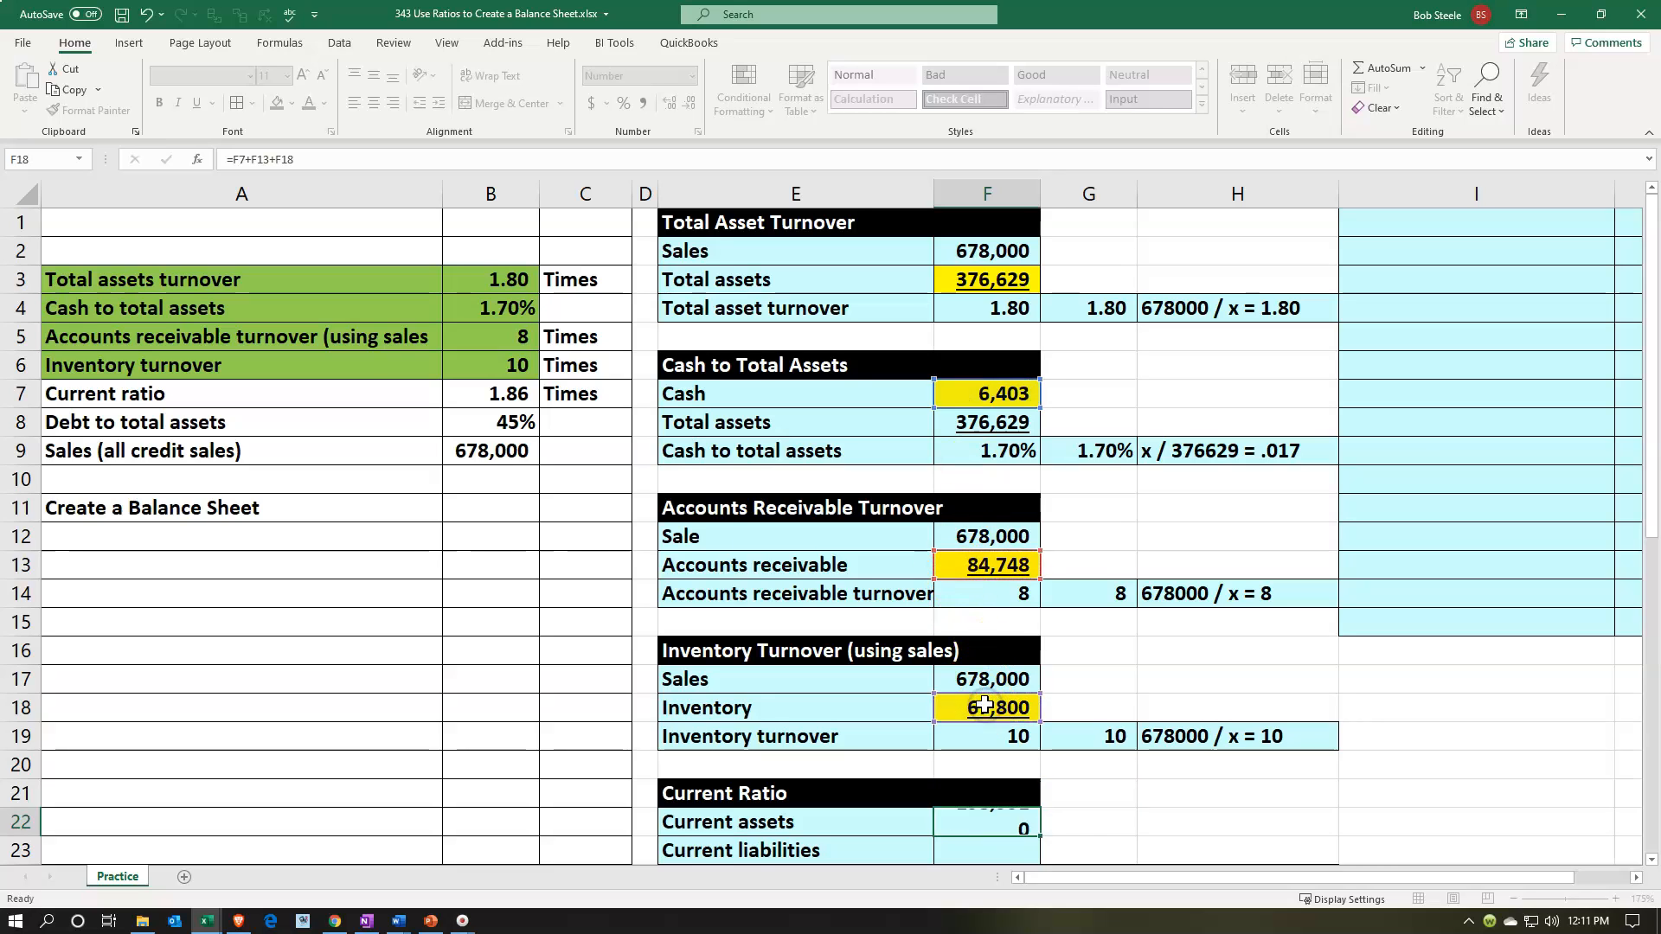
Fill the empty Current liabilities cell F23 with yellow to mark it as the unknown.
scroll(985, 735, down, 1)
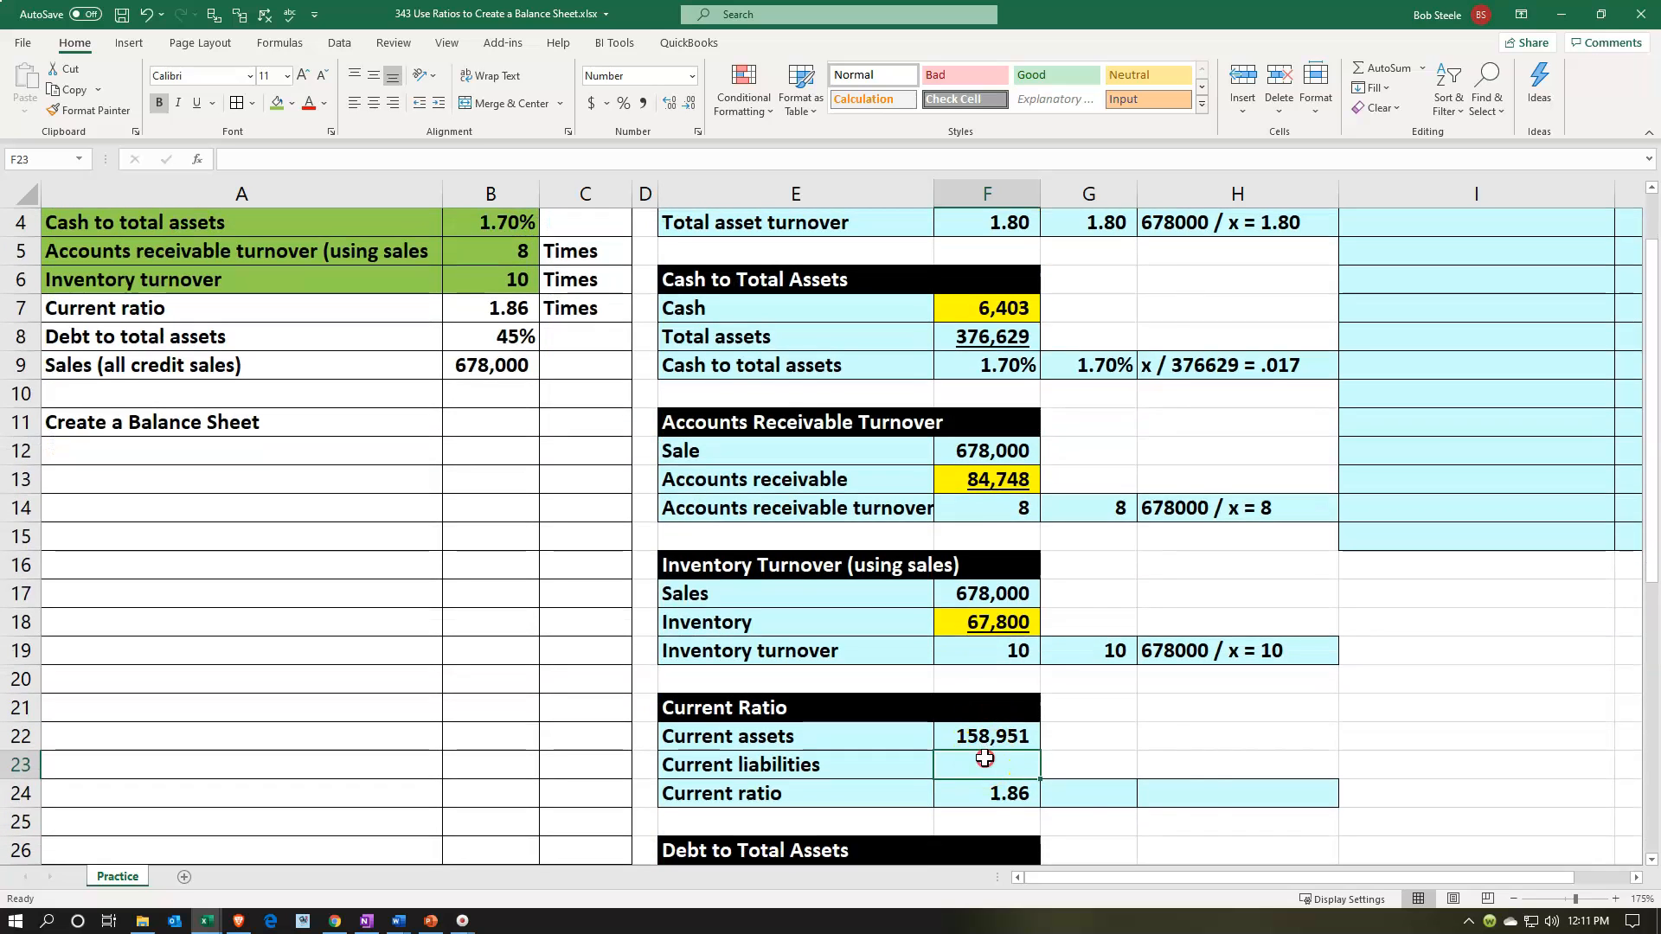
right_click(982, 759)
click(1072, 809)
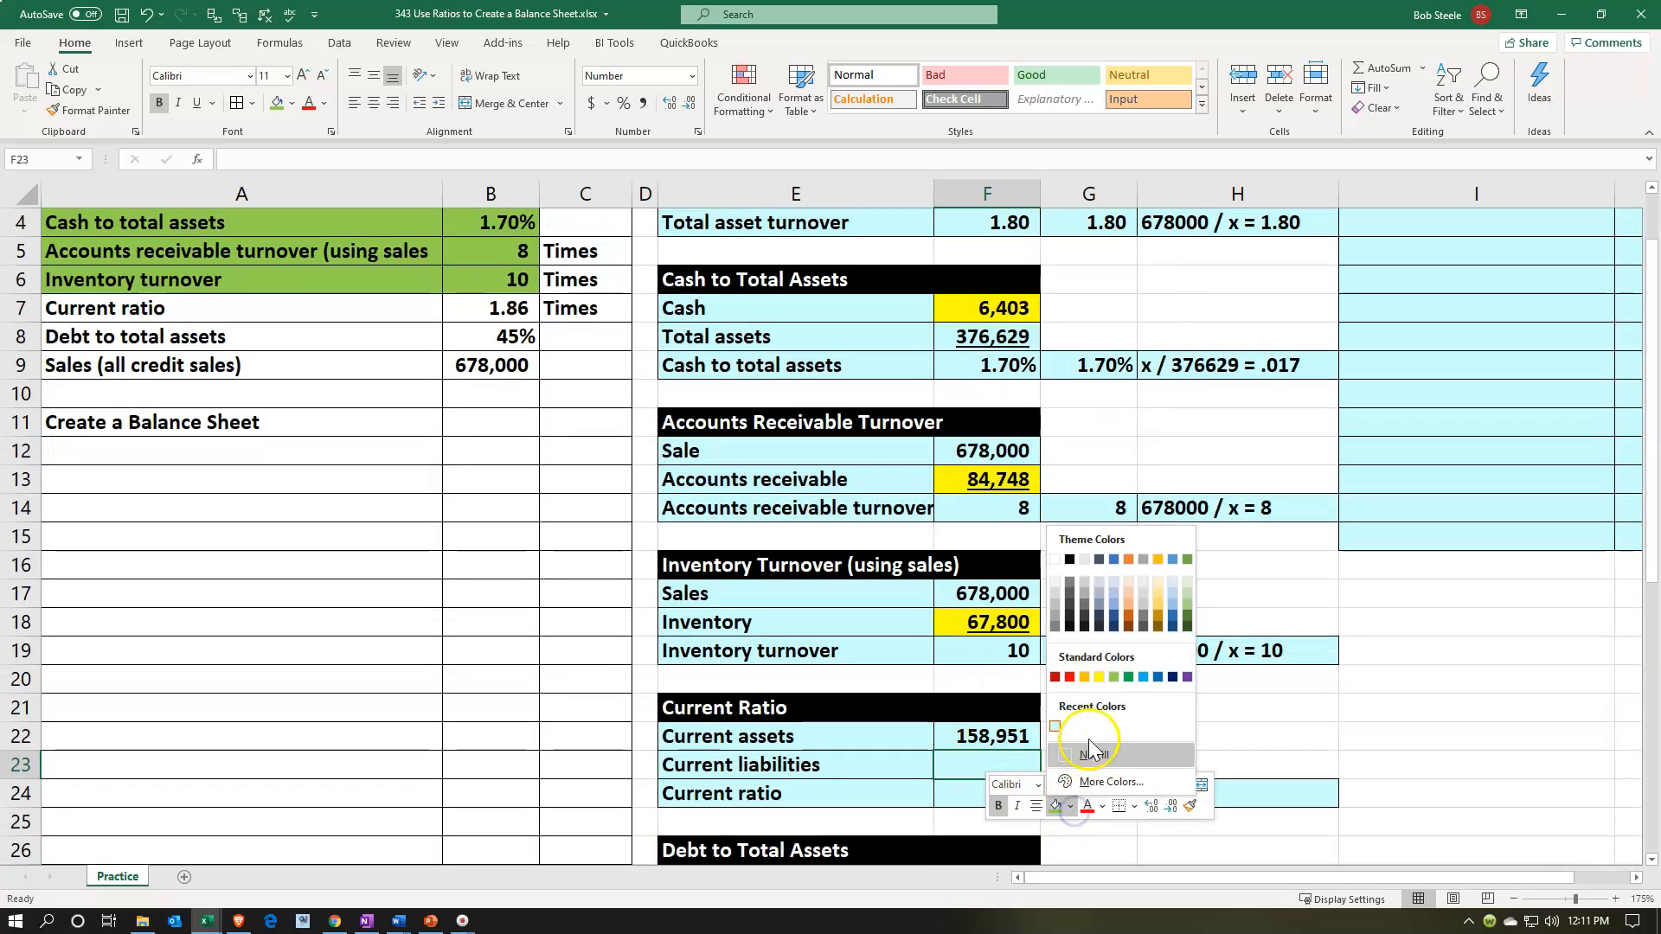
click(1098, 681)
click(931, 731)
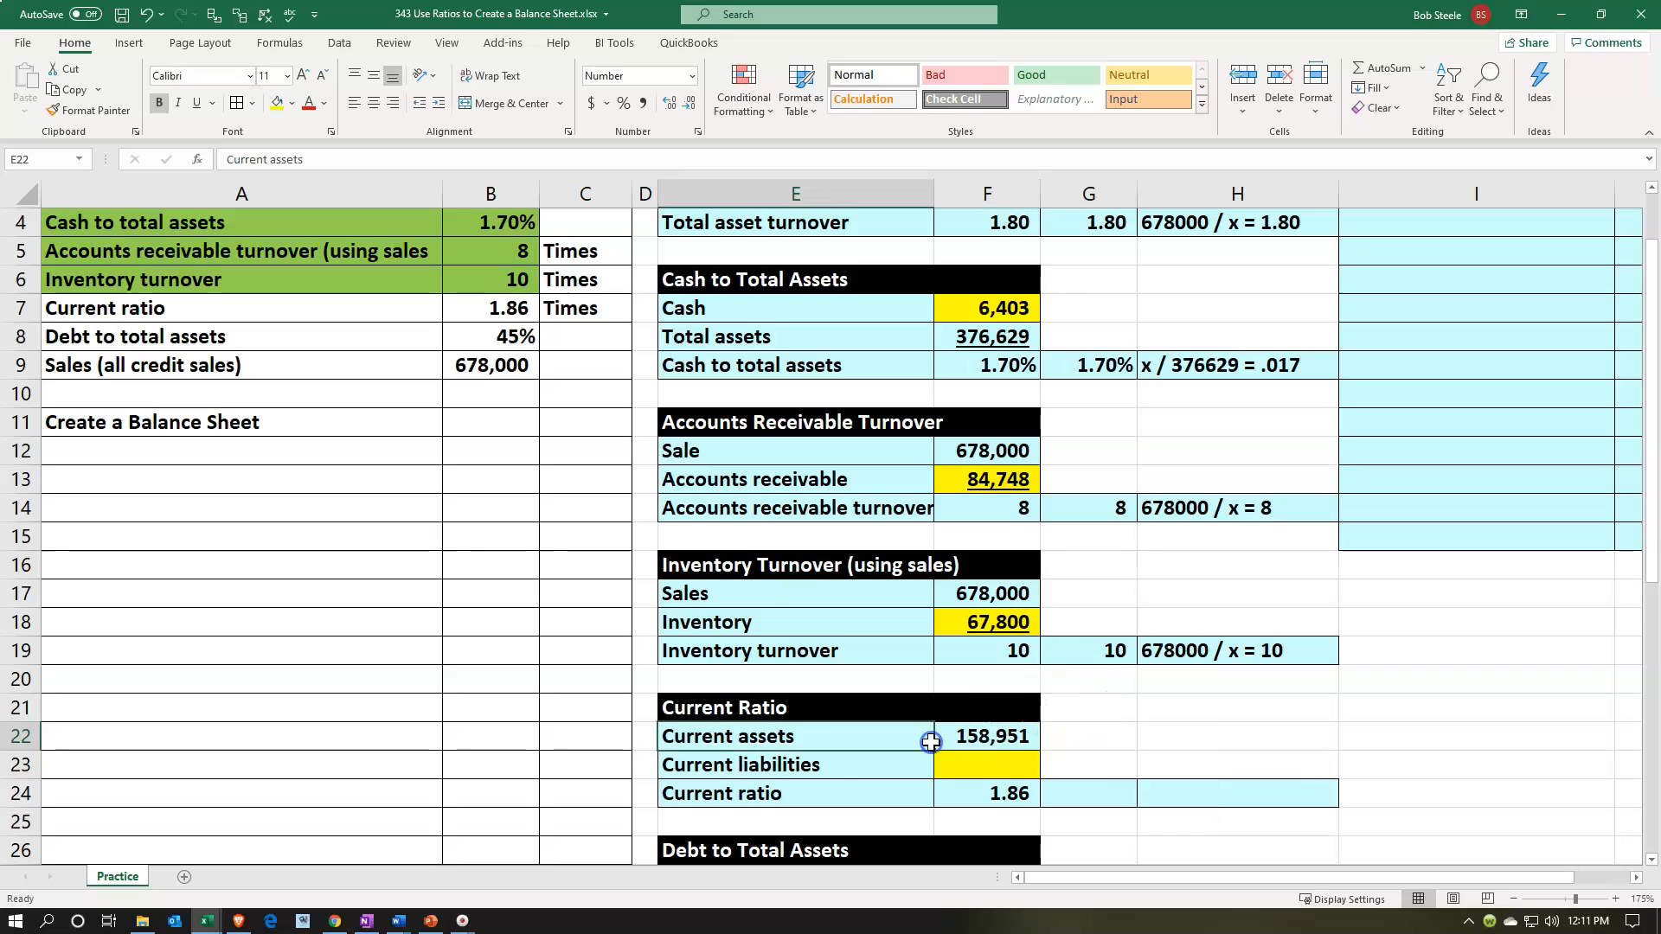
Write the equation note "158951 / x = 1.86" in H24 beside the Current ratio row.
click(1179, 786)
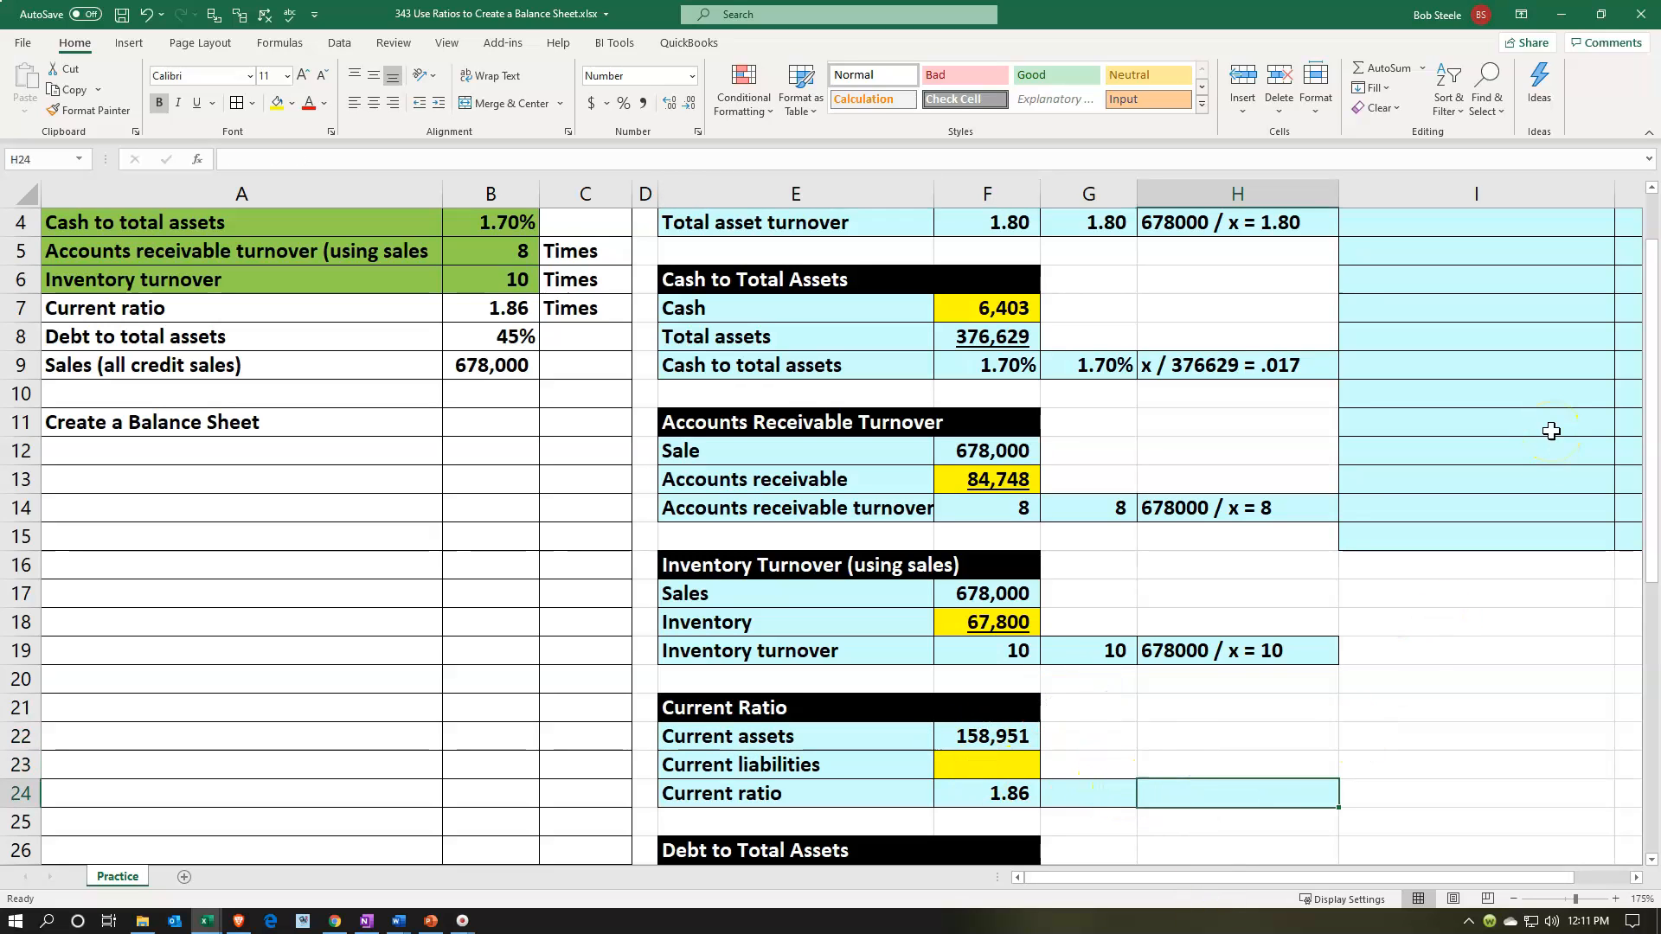
text(158951 / x = 1.86)
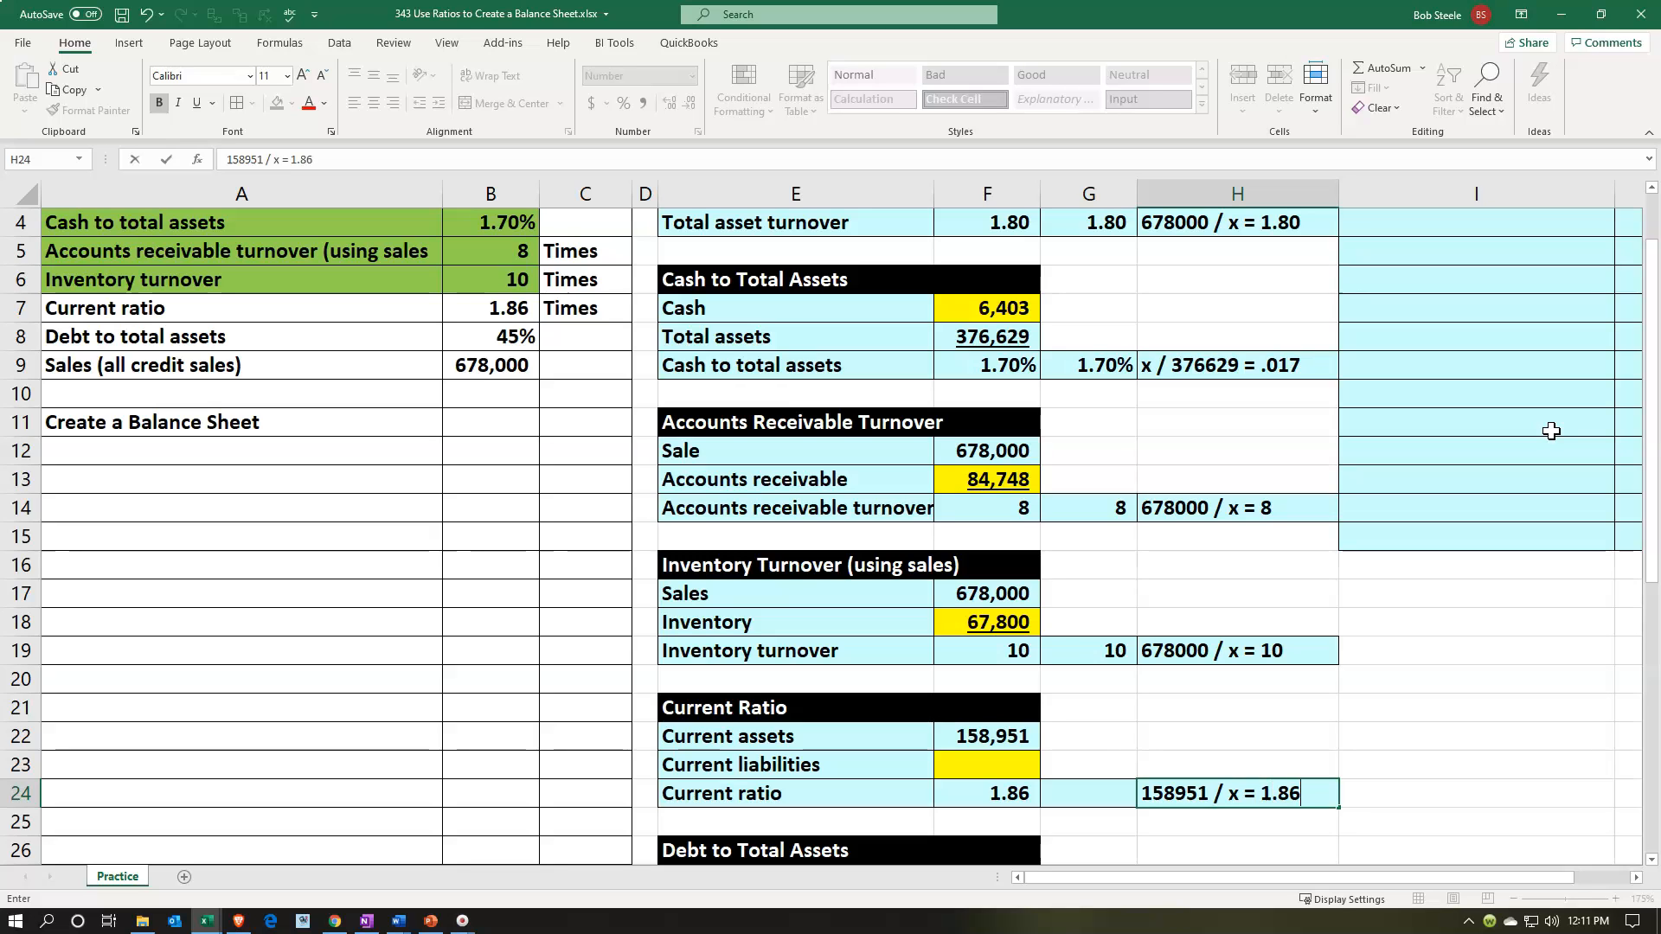
key(Return)
Replace the linked Current ratio in F24 with the formula dividing current assets by current liabilities, F22 by F23.
key(Left)
key(Up)
key(Left)
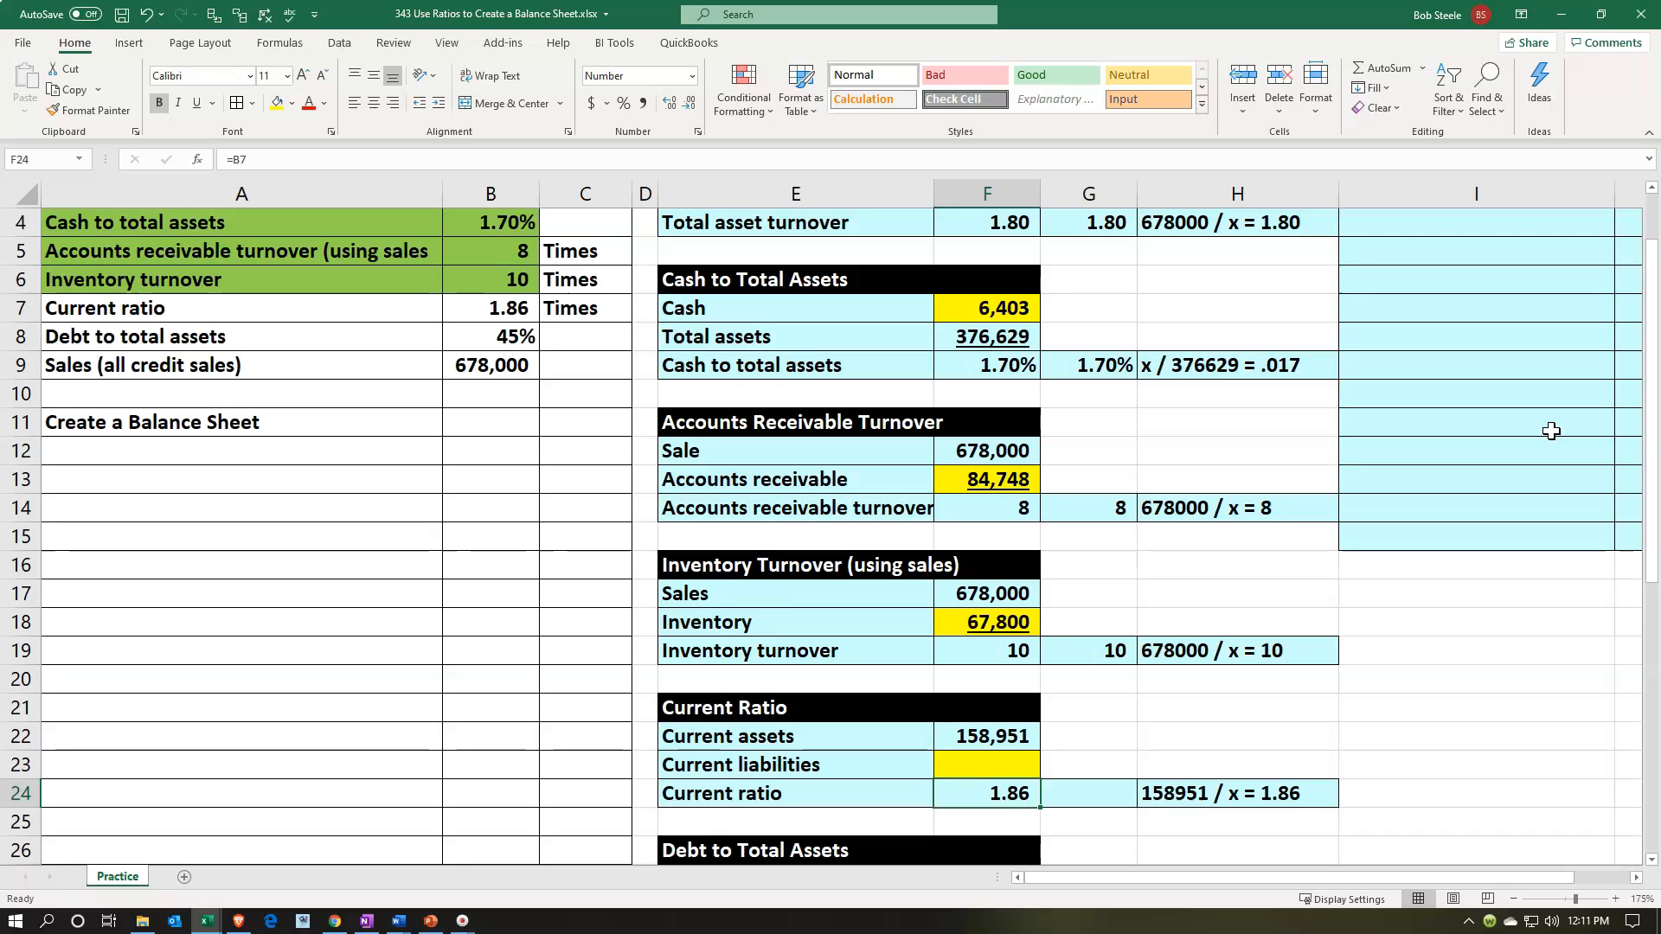
key(BackSpace)
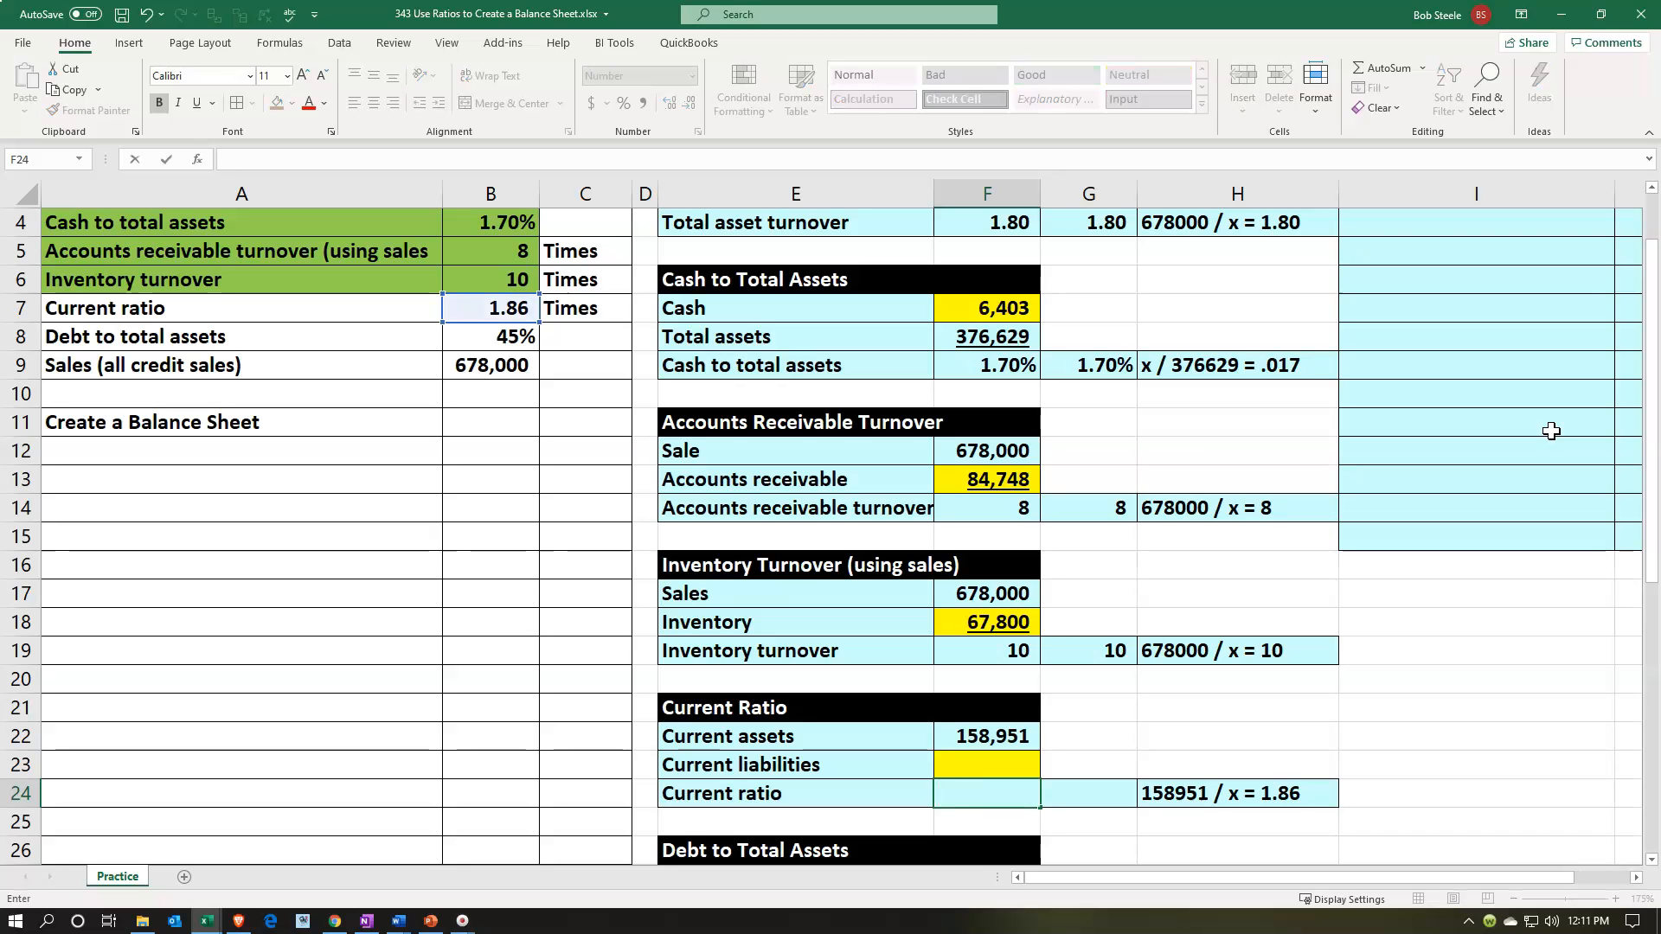
text(=)
key(Up)
key(Up)
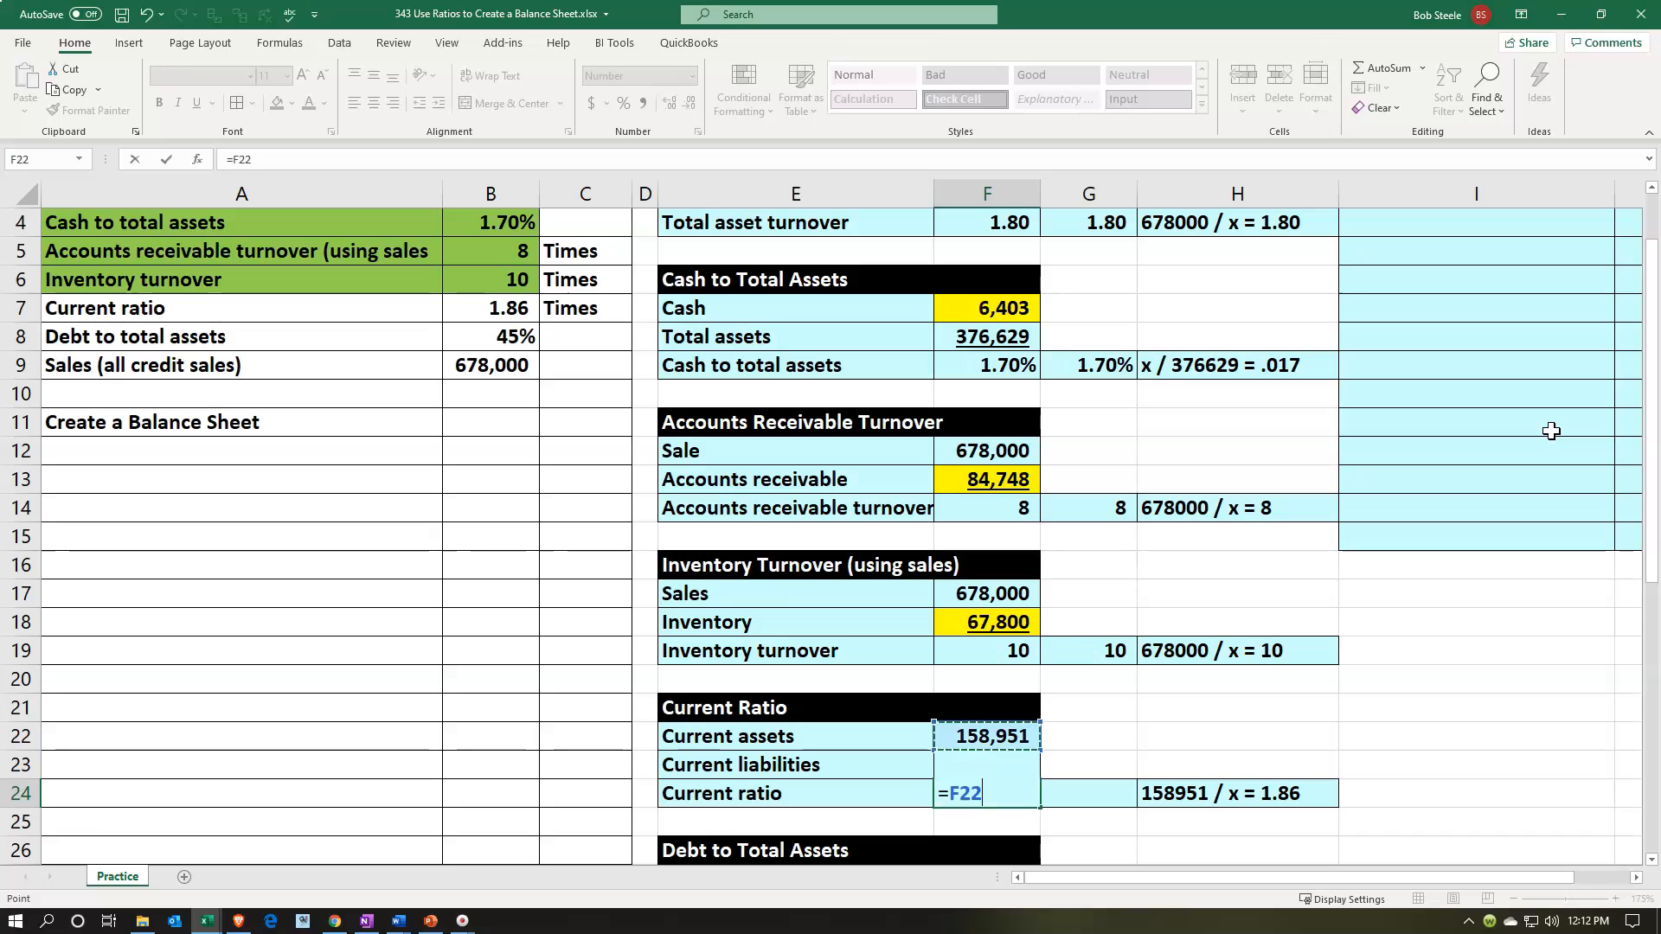
key(Up)
key(Return)
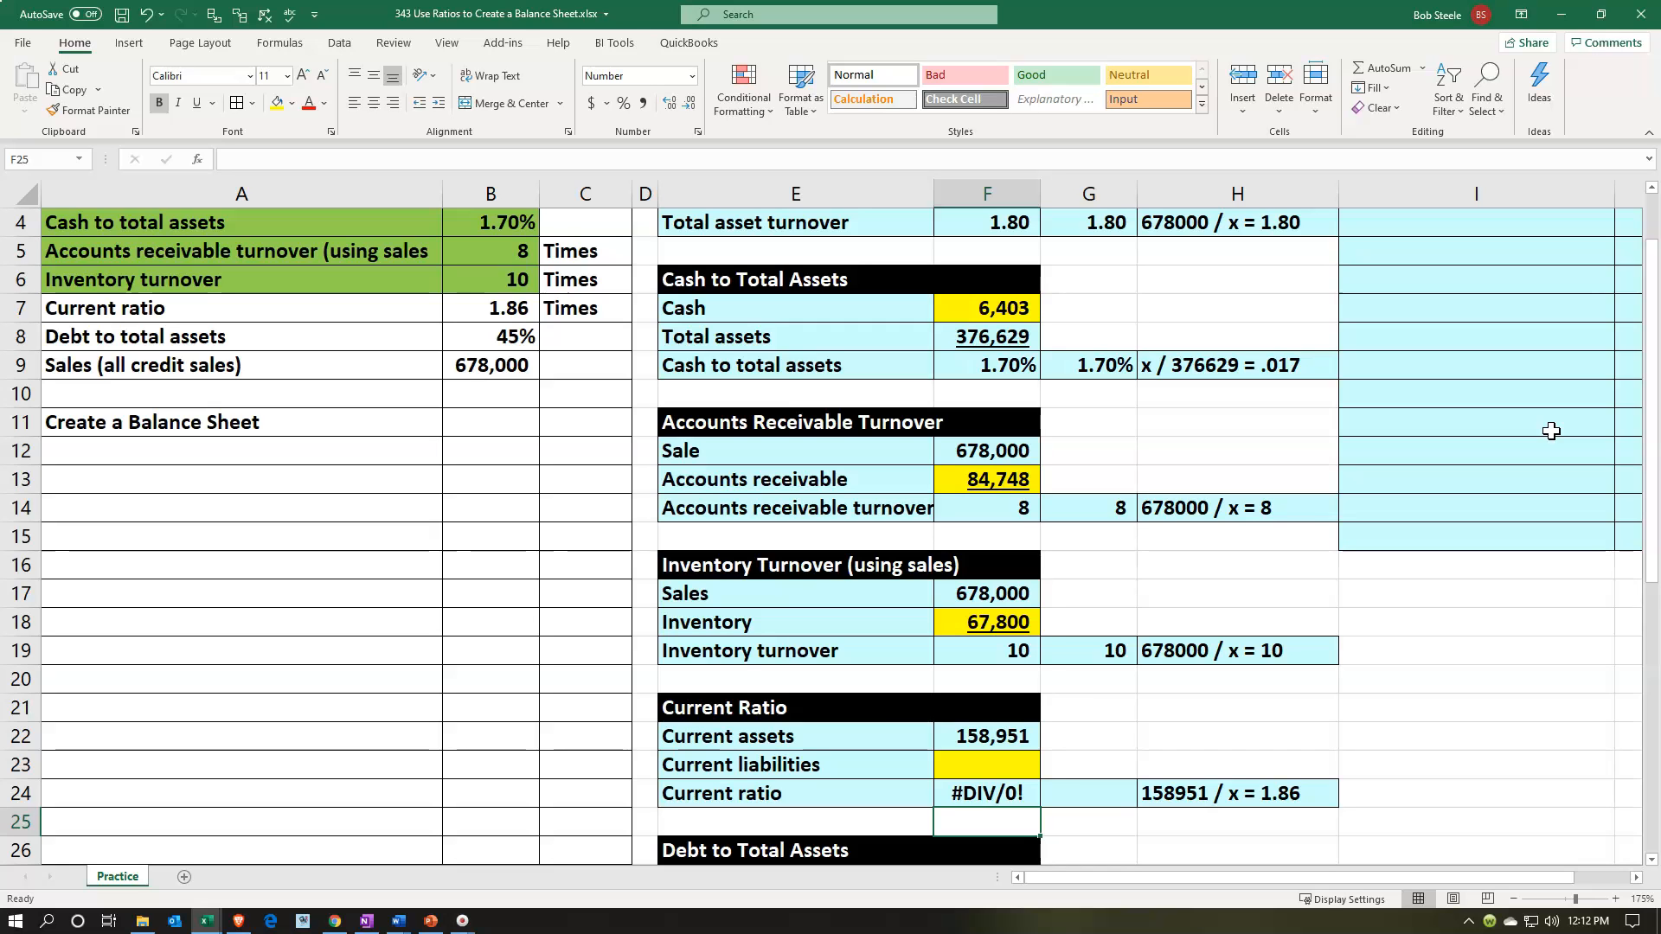
Enter 100 as a placeholder for Current liabilities in F23.
scroll(1550, 431, down, 2)
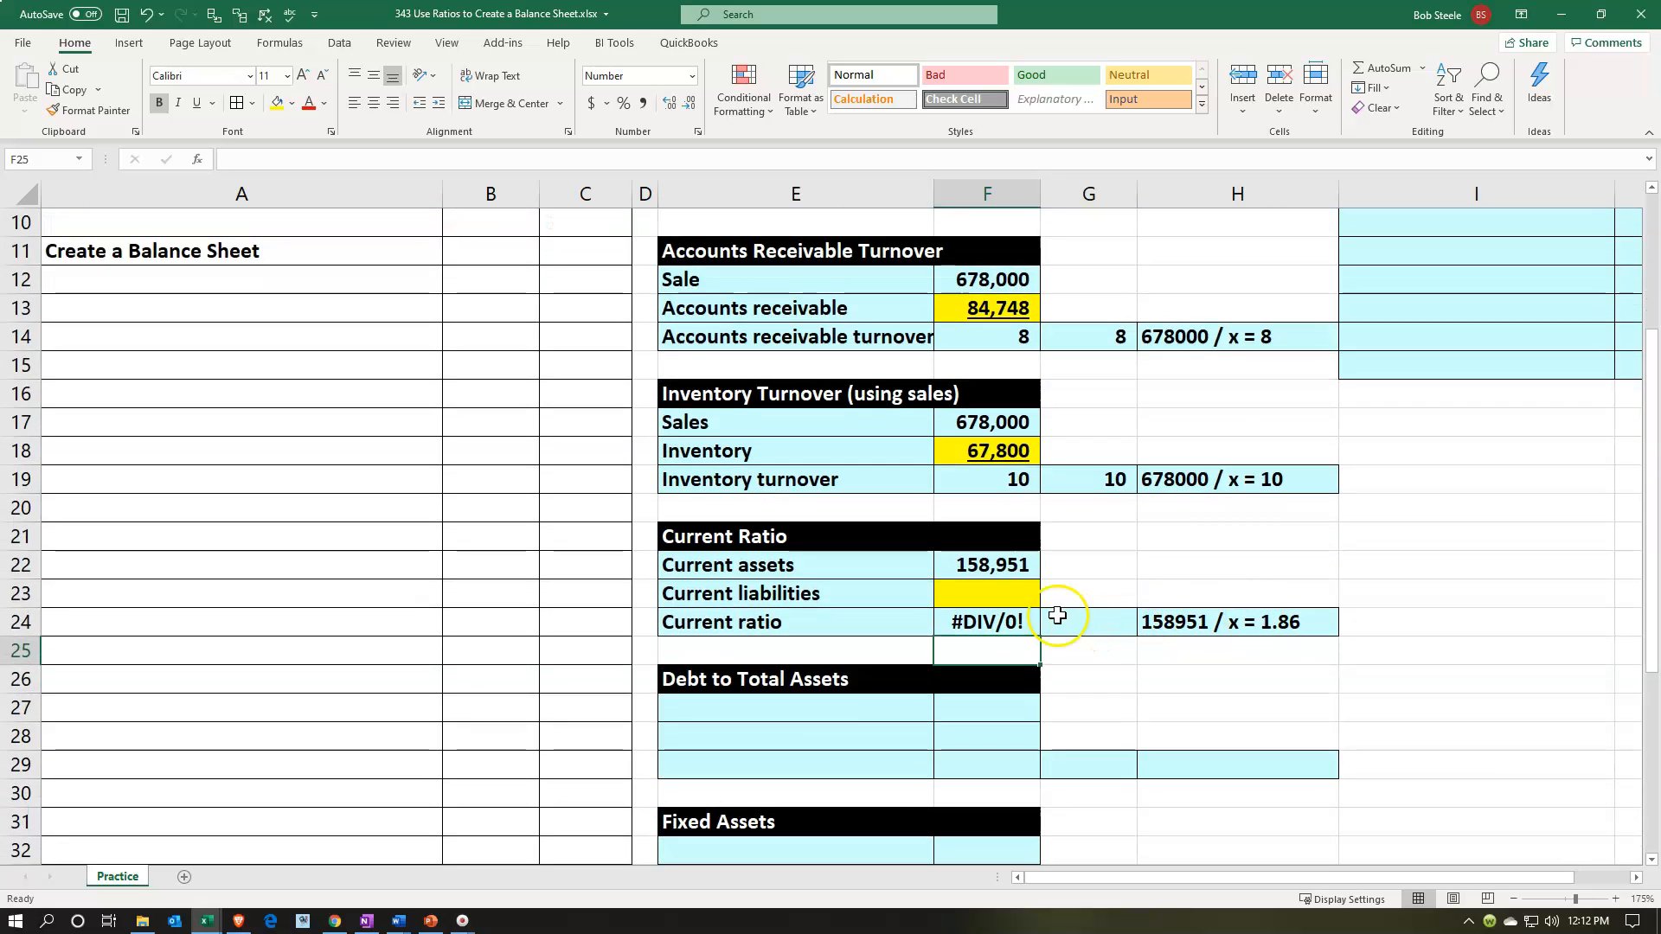
click(1019, 590)
text(100)
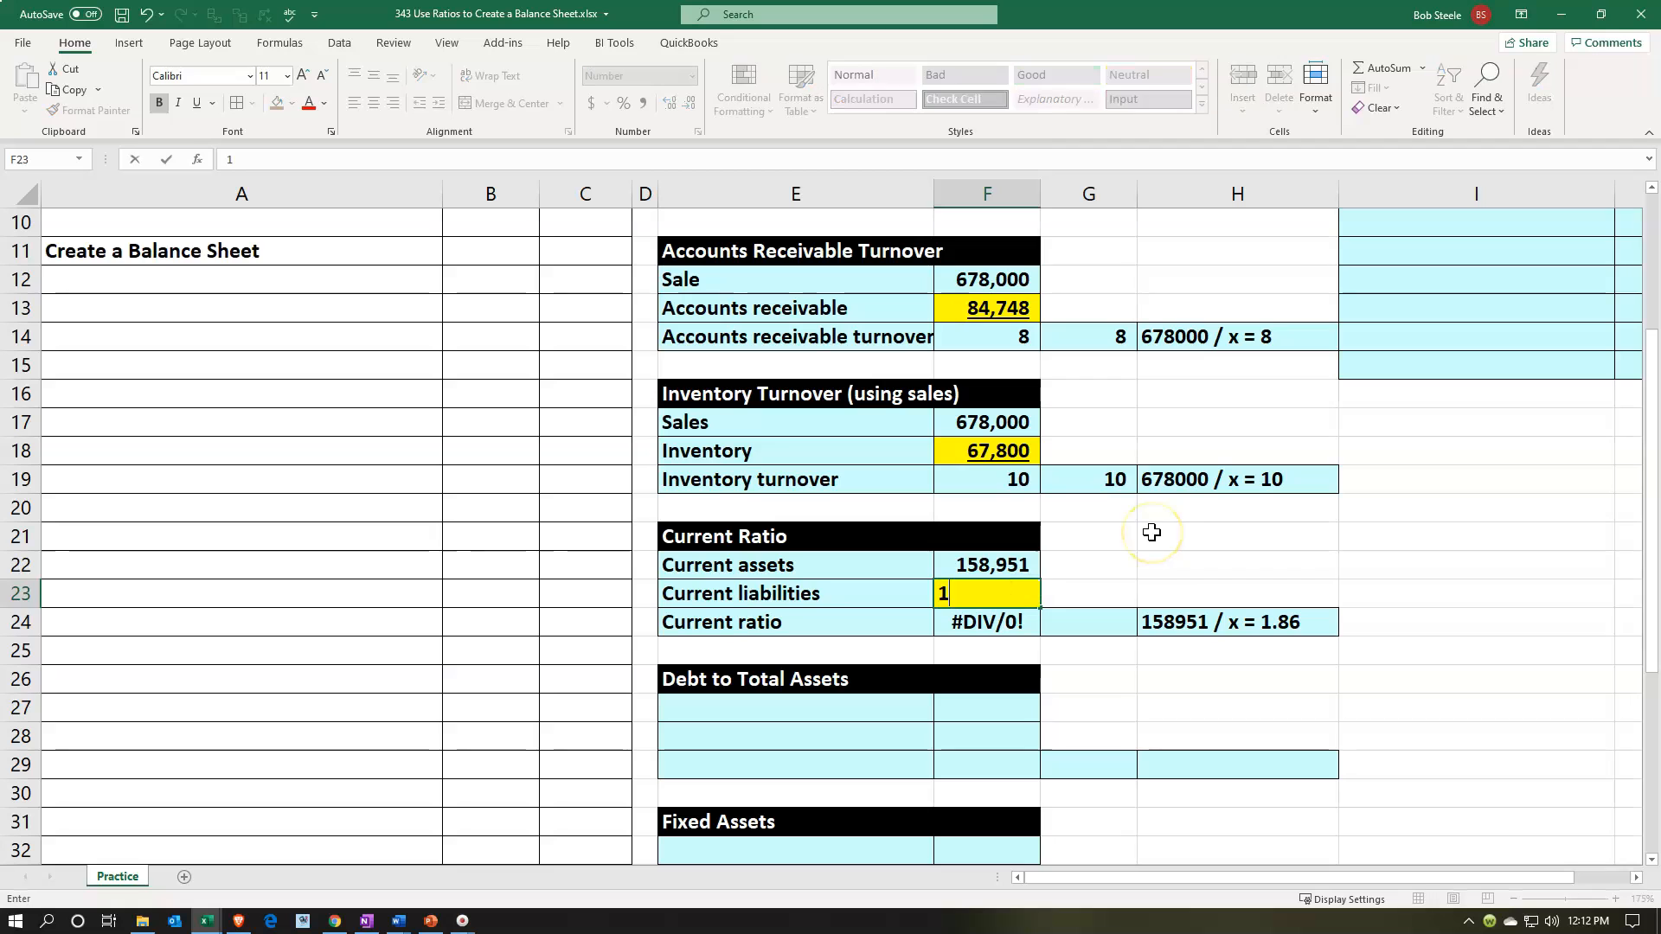
key(Return)
key(Right)
key(Up)
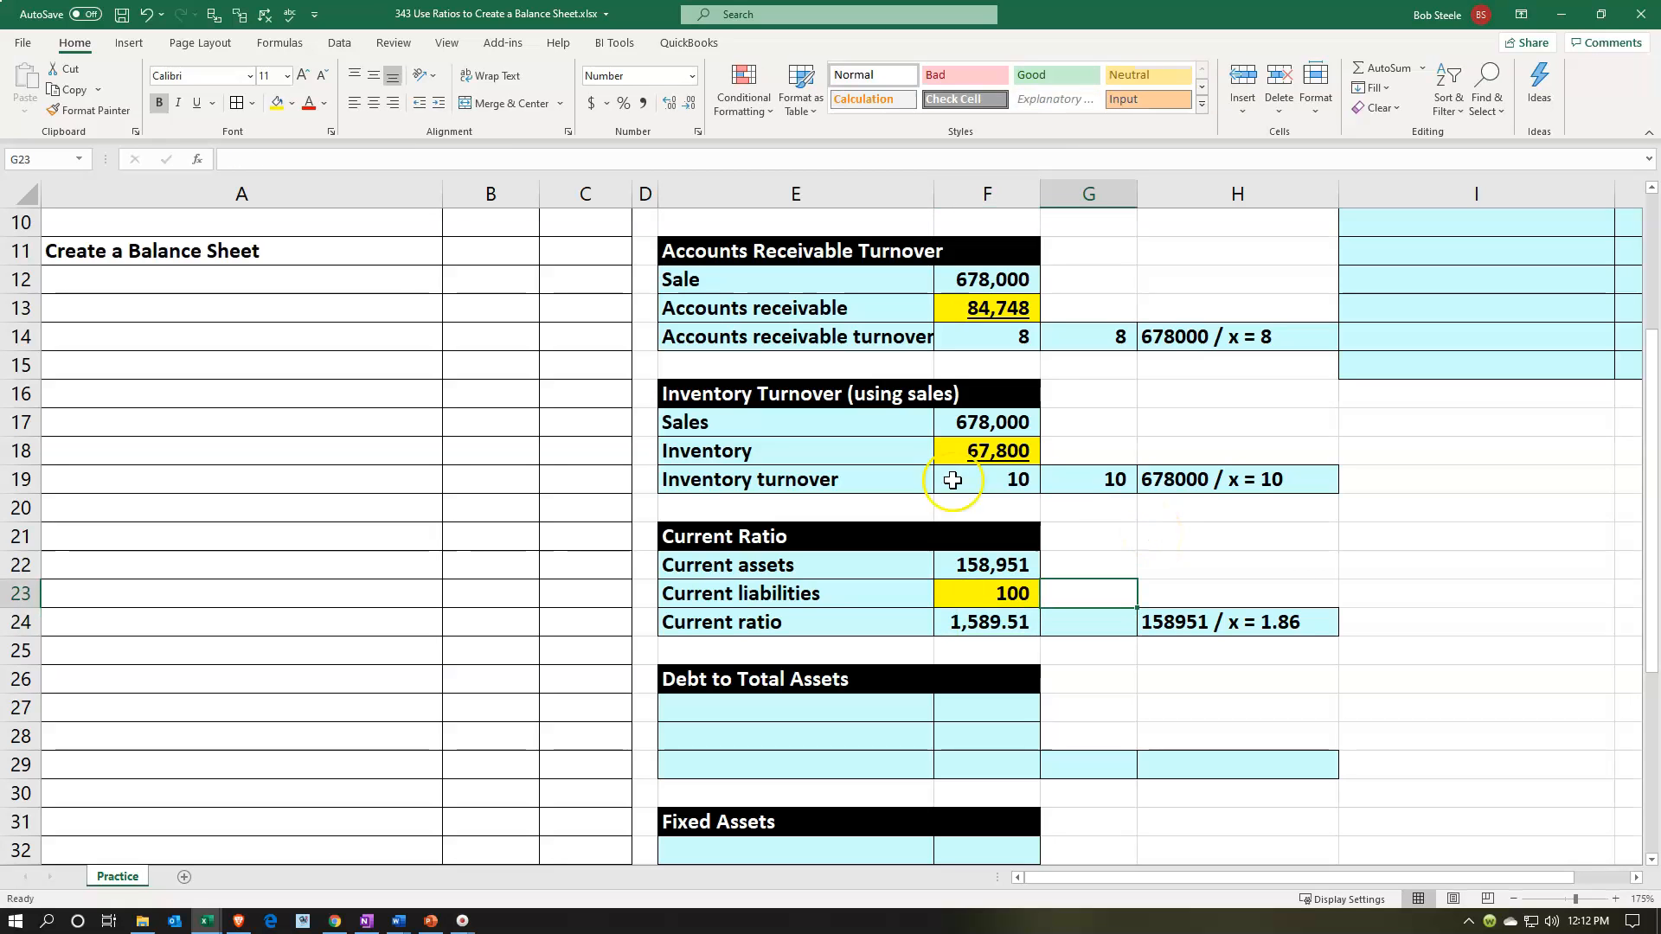
Use Goal Seek to set the Current ratio in F24 to 1.86 by changing Current liabilities in F23, and keep the solution.
click(339, 43)
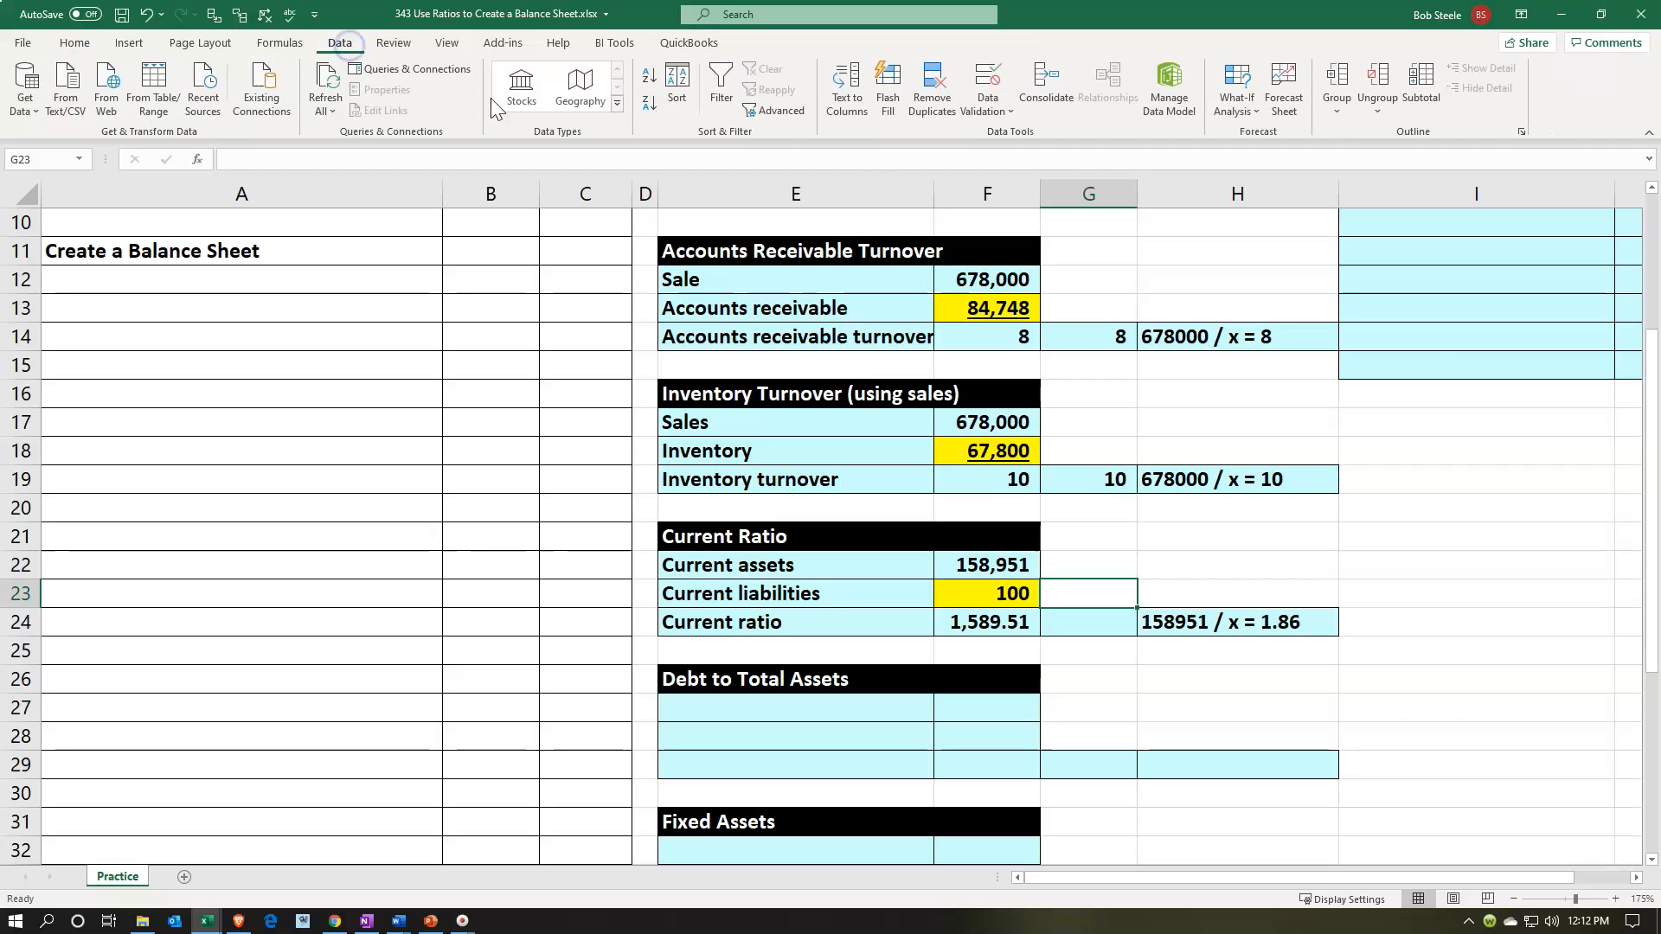
click(1237, 97)
click(1253, 159)
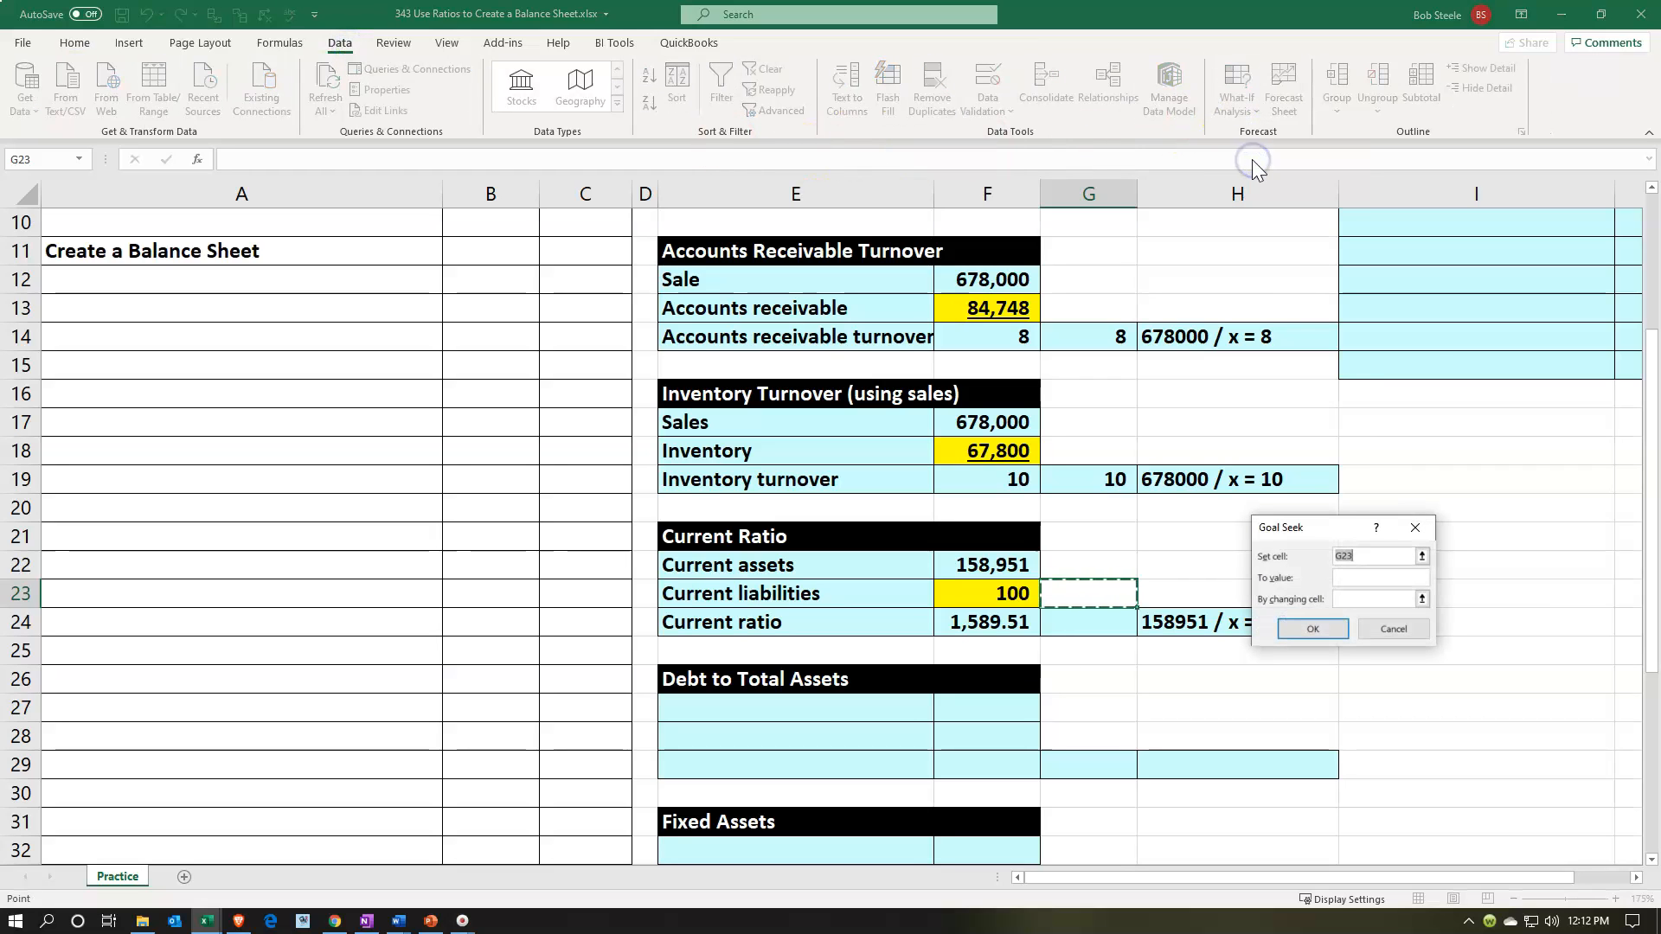
drag(1330, 543, 1164, 456)
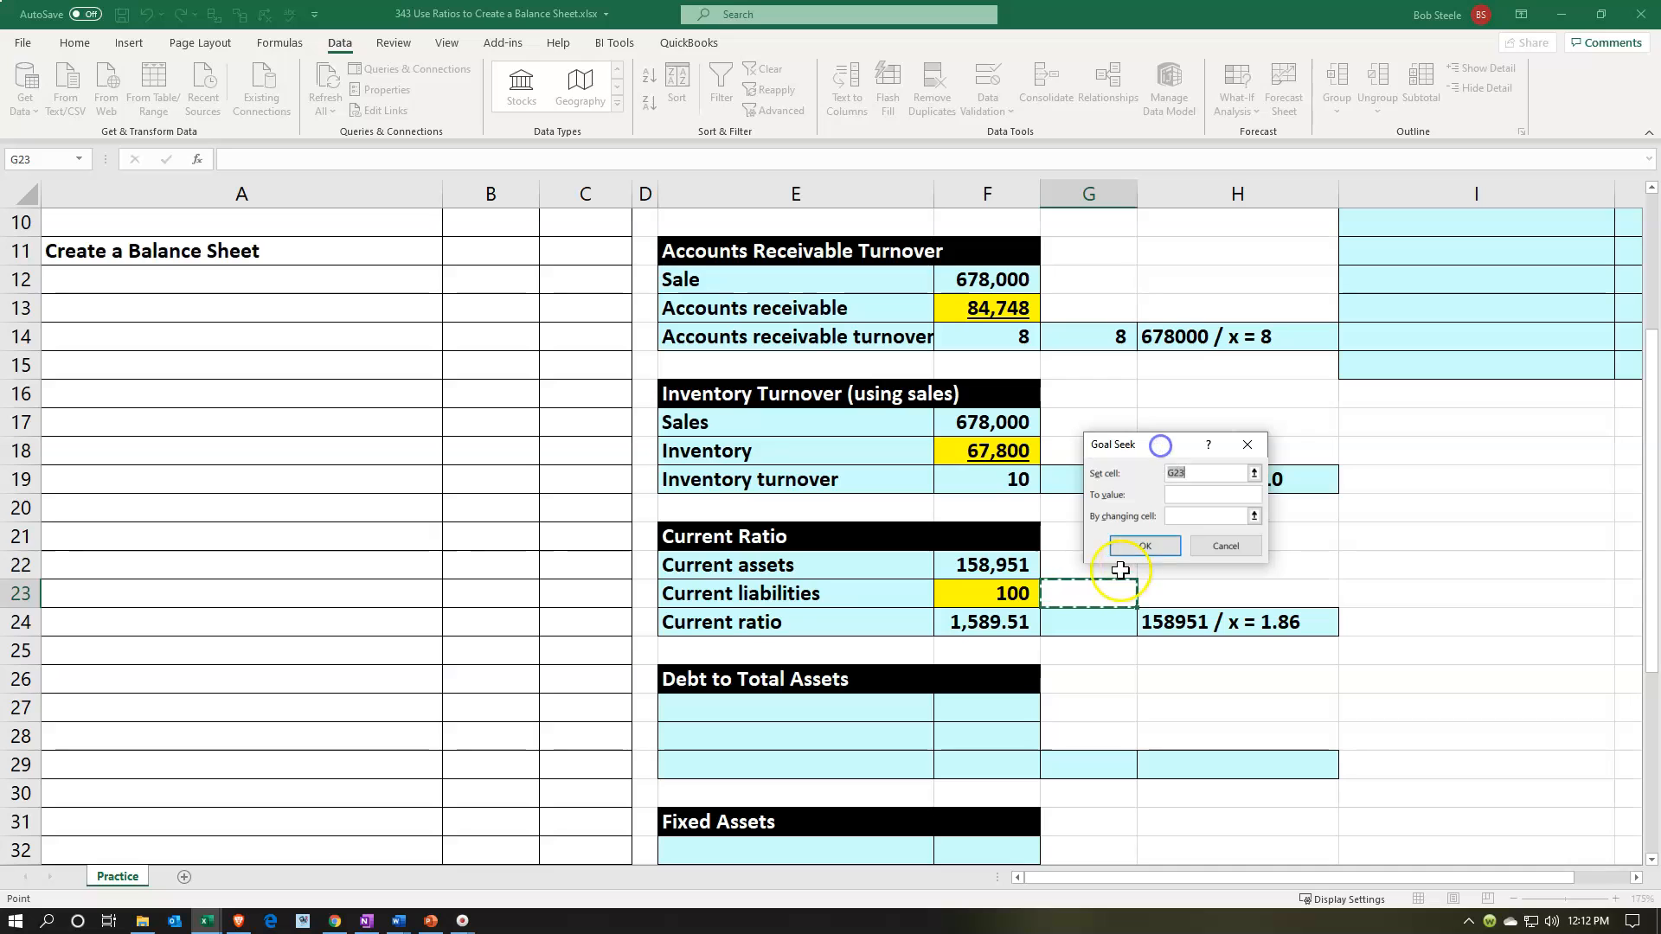
click(965, 627)
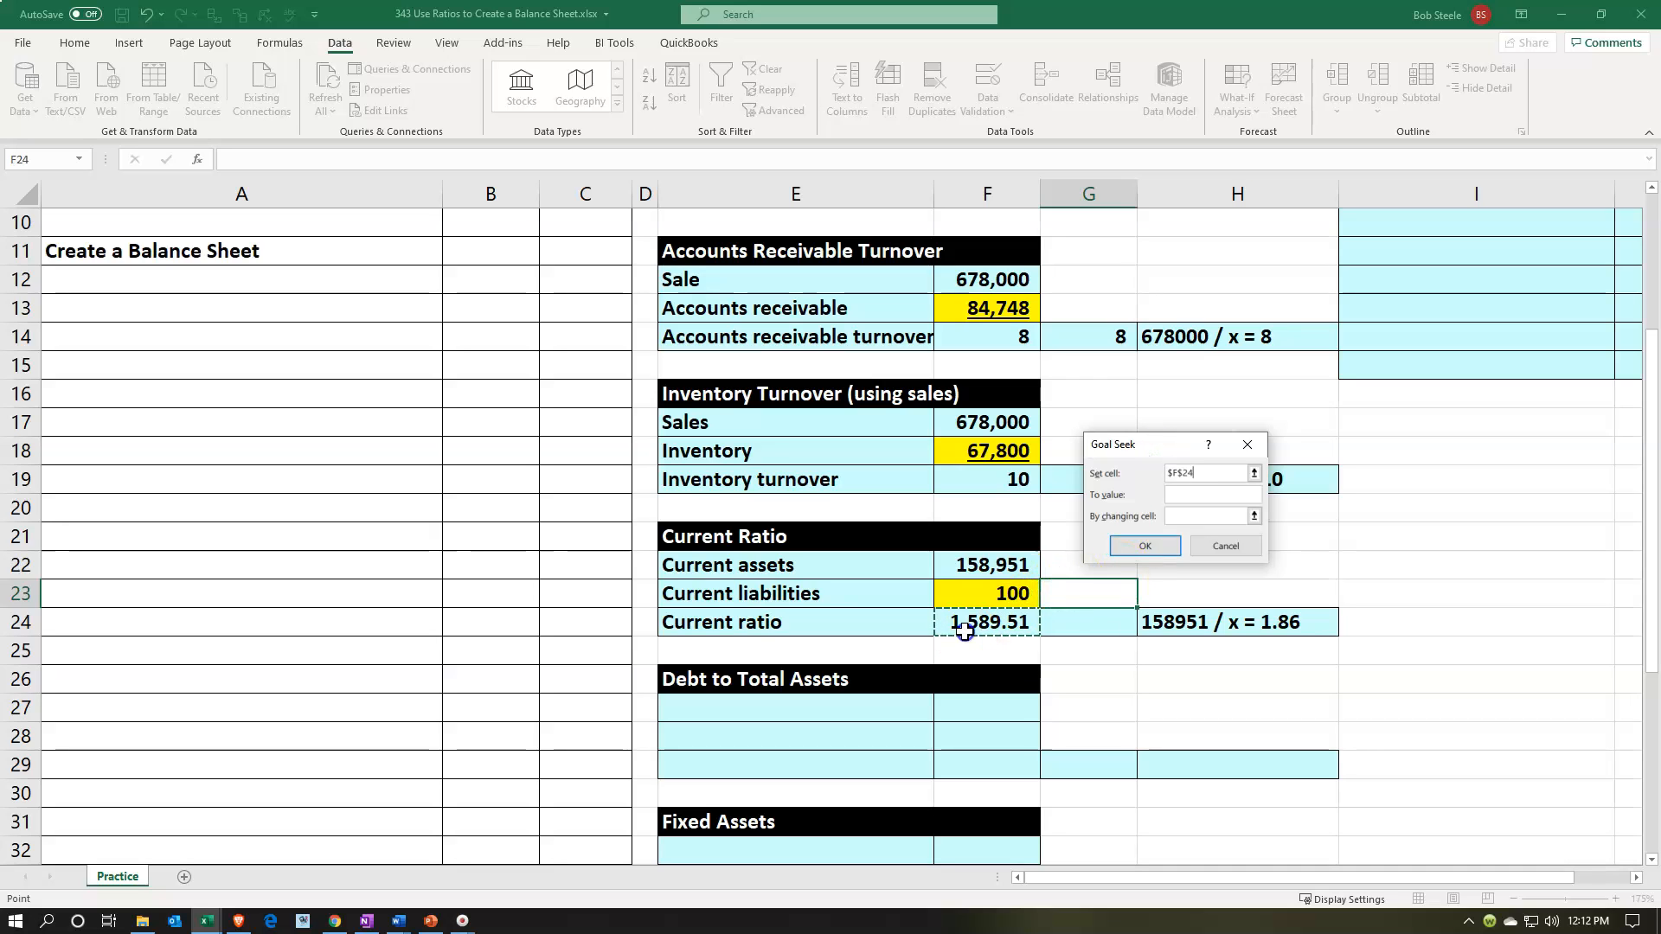
click(1178, 500)
text(1.86)
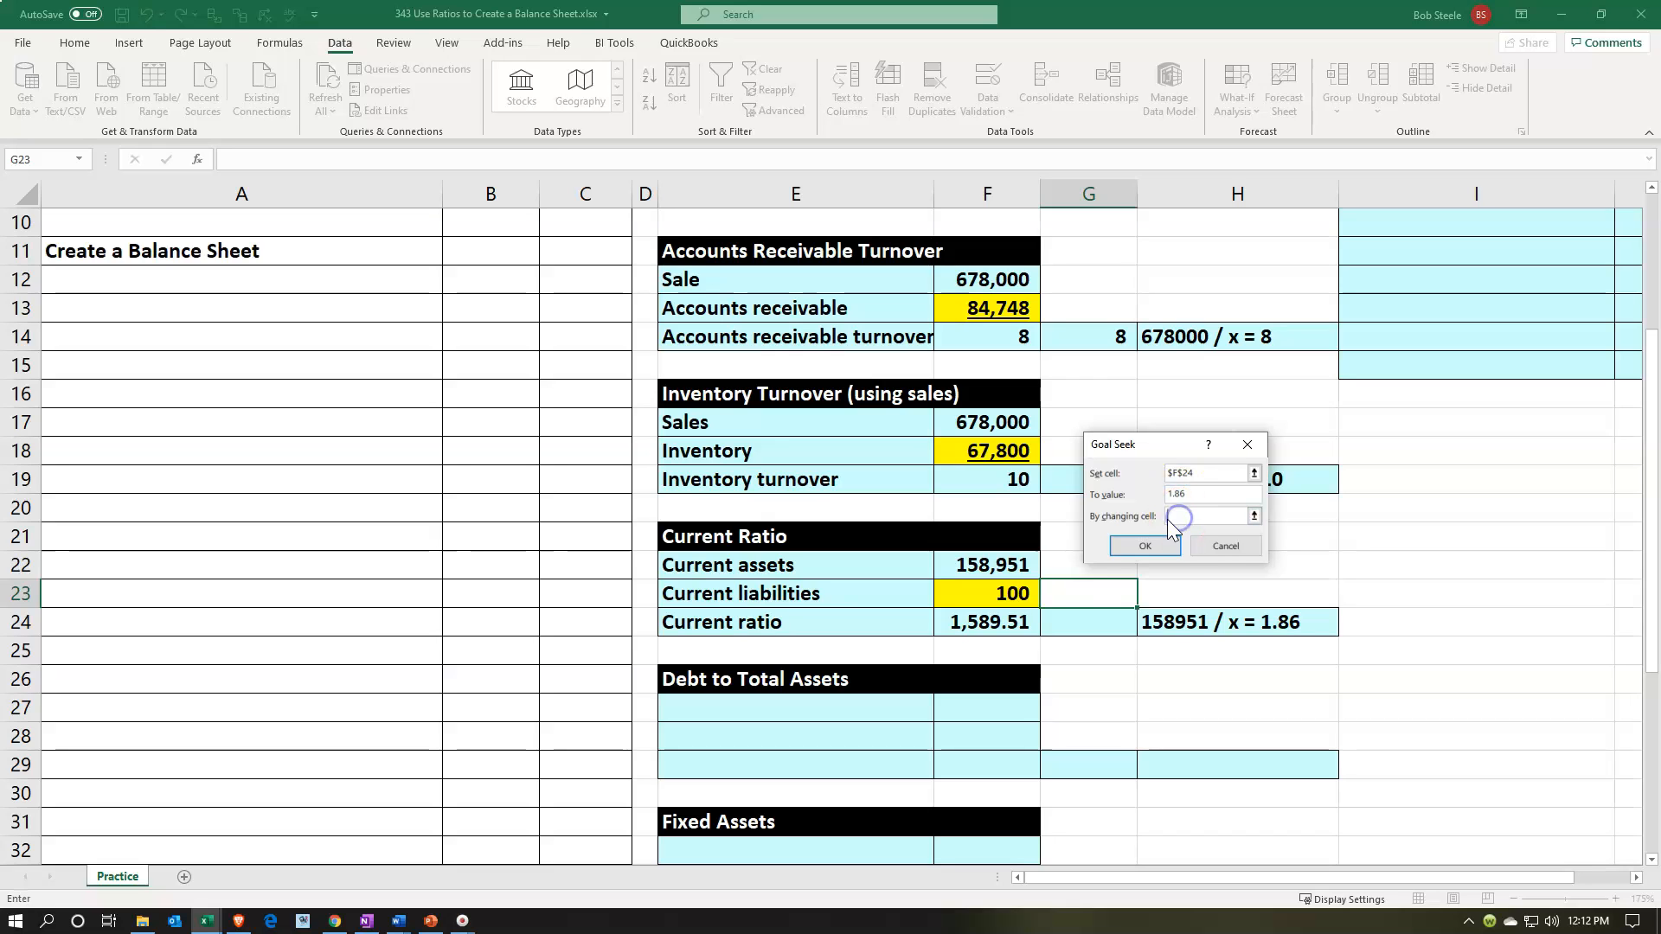
click(1008, 594)
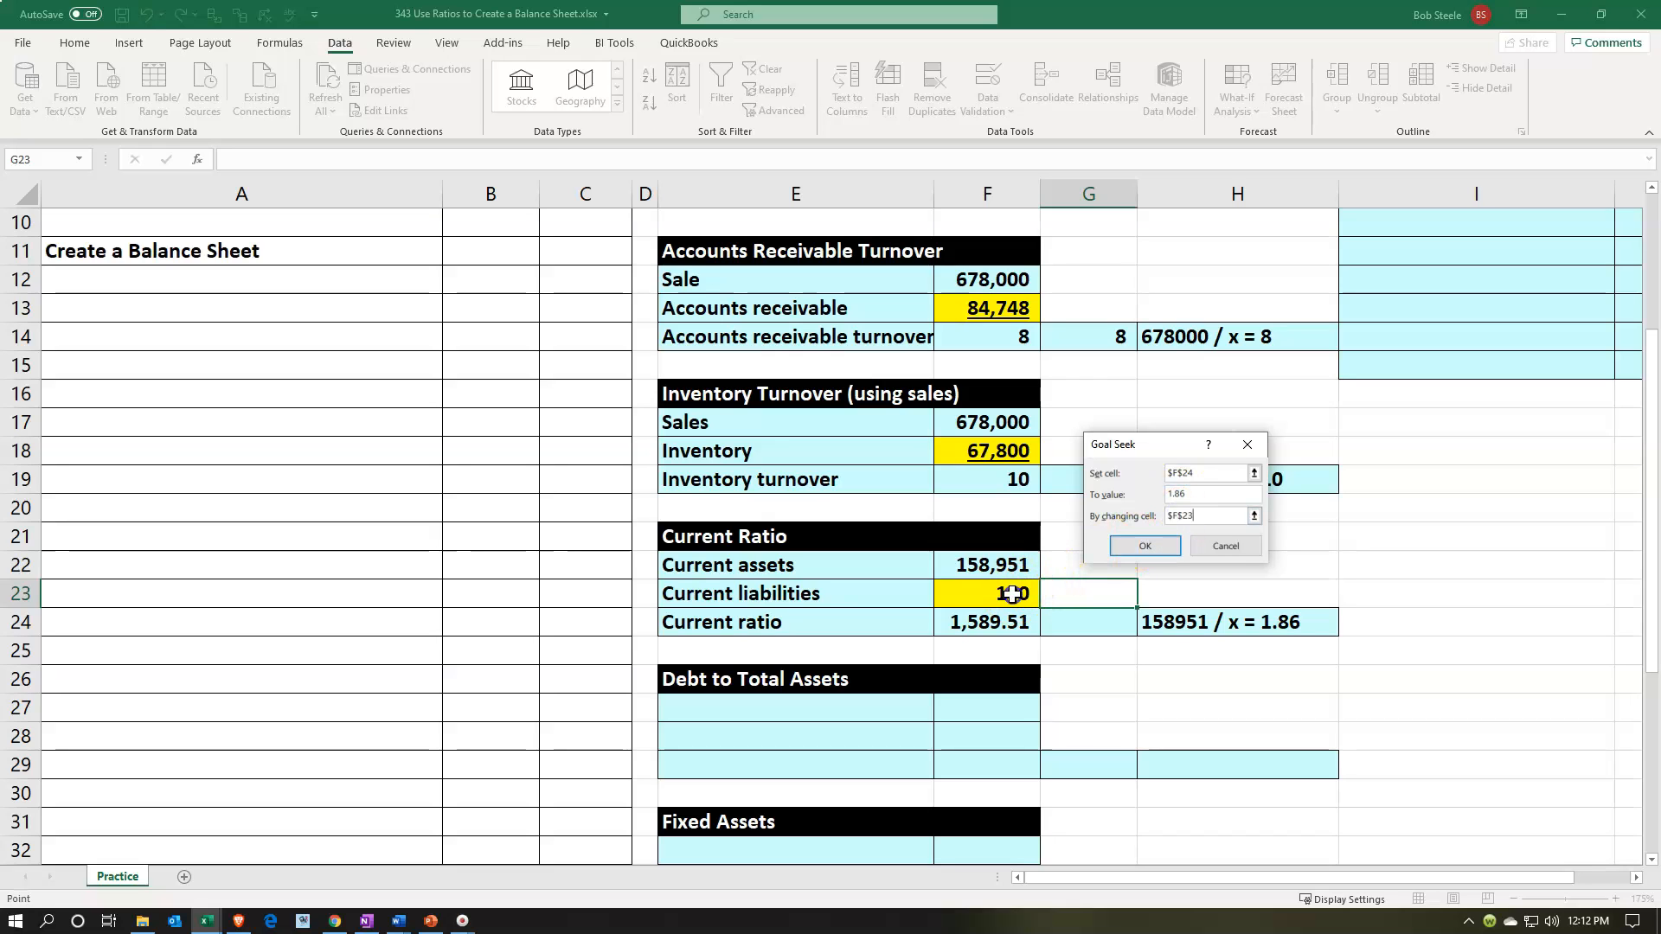
click(1144, 547)
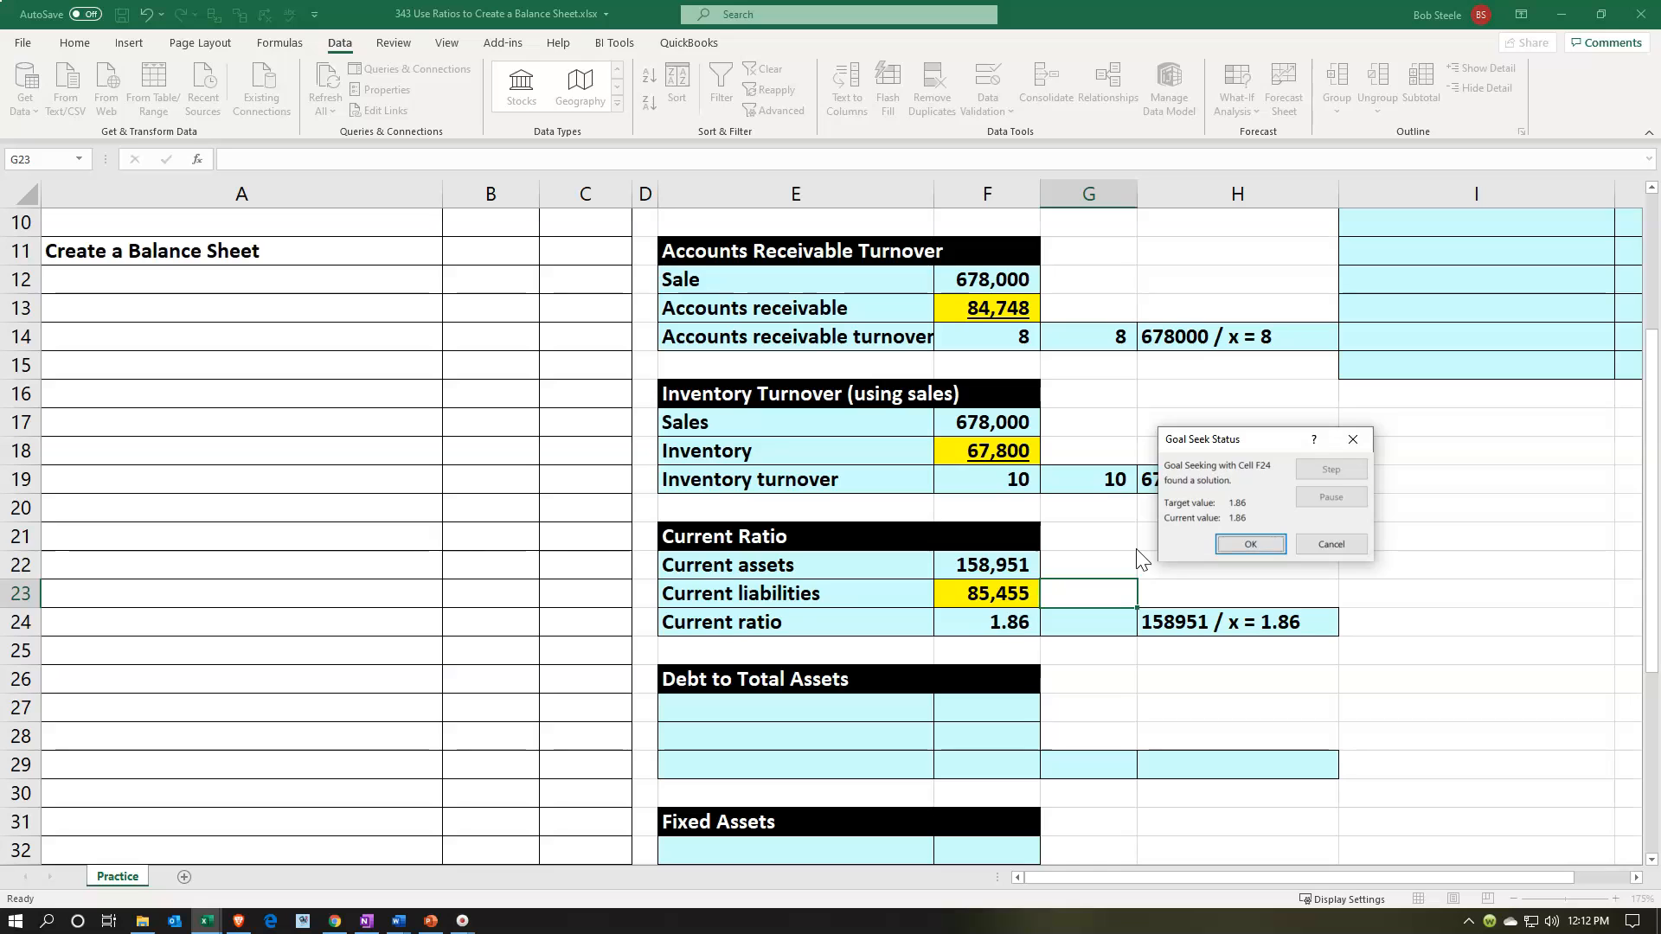
click(1250, 544)
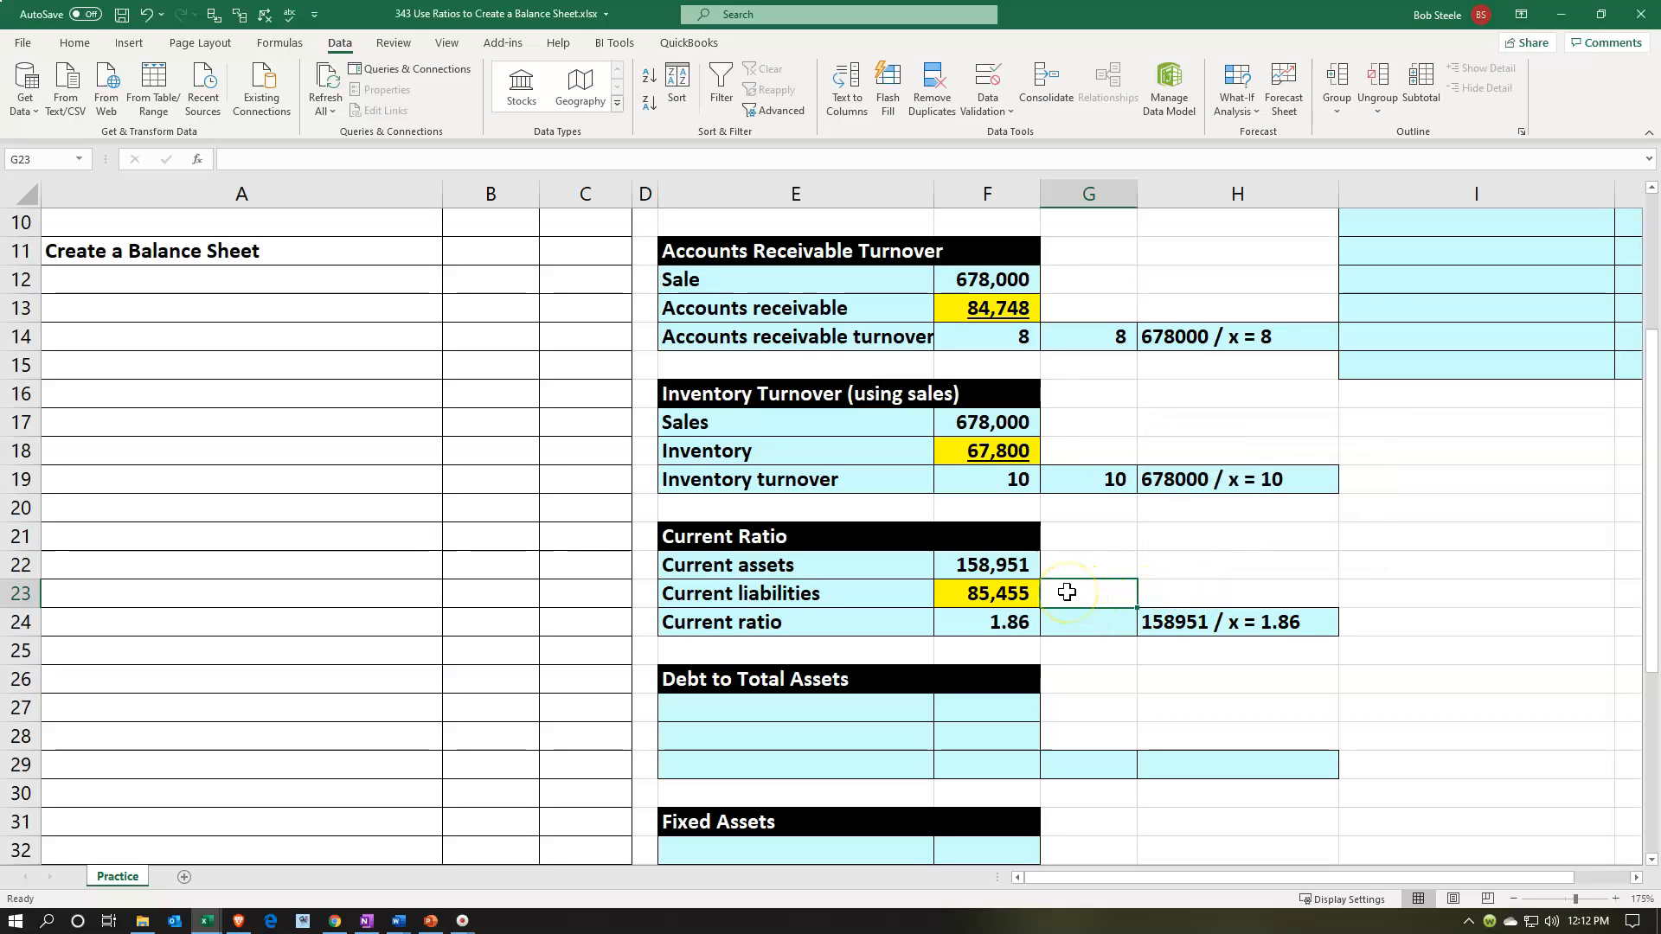
Add a check of the Current ratio in G24 with the formula =F22/F23.
scroll(1067, 591, down, 2)
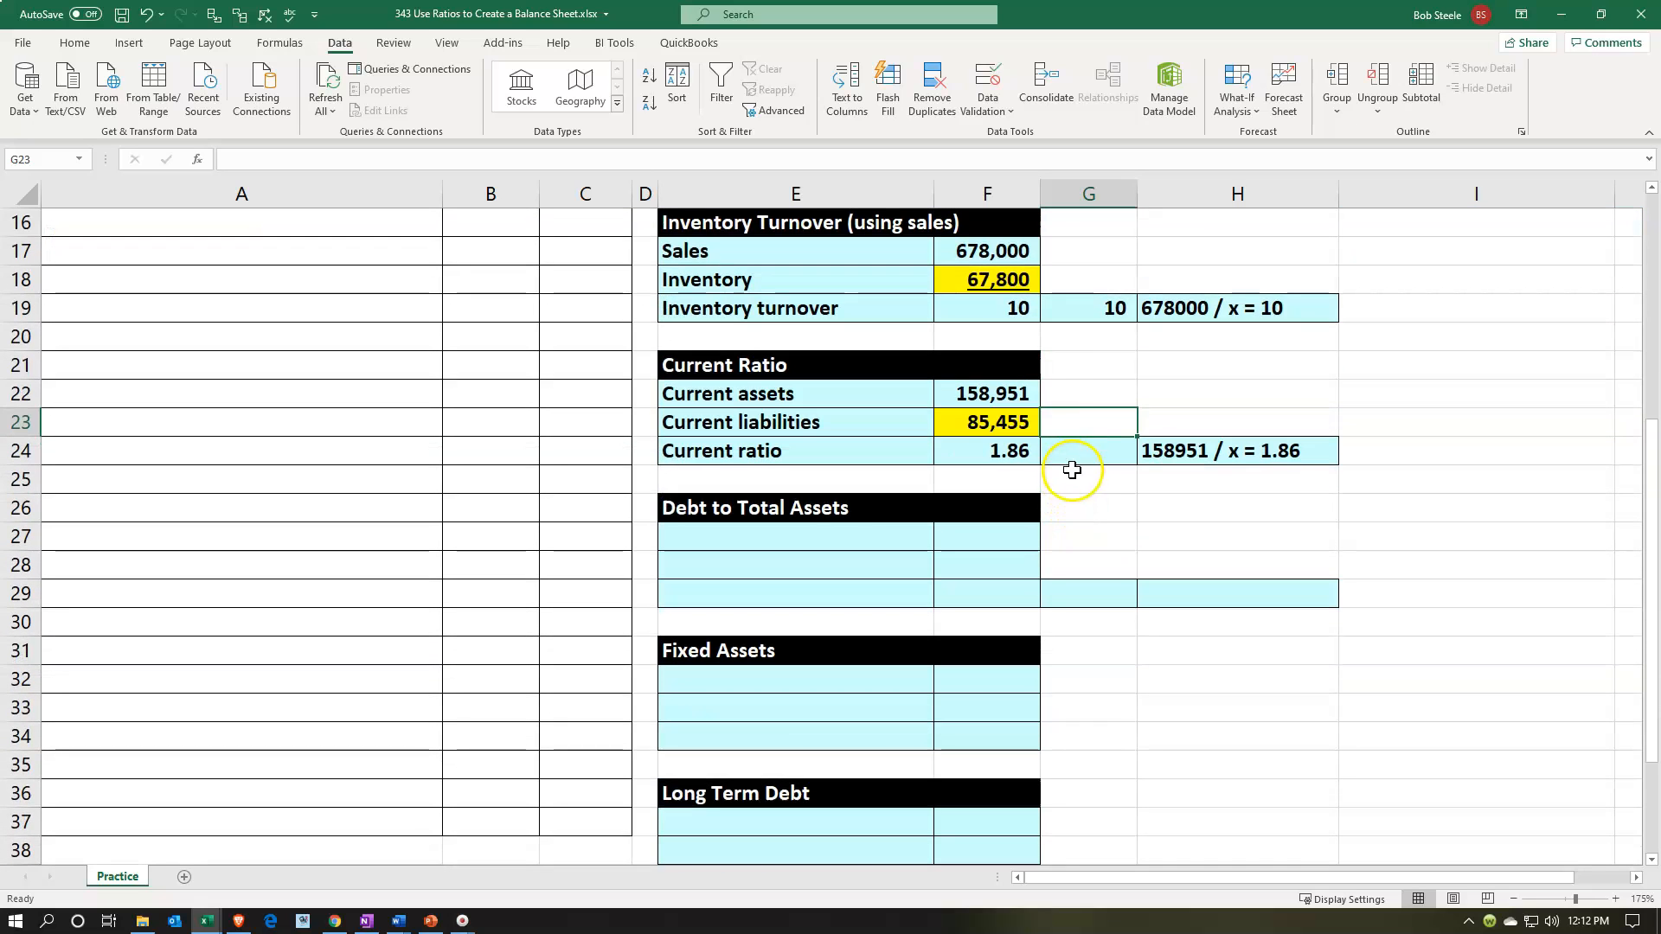
click(1075, 445)
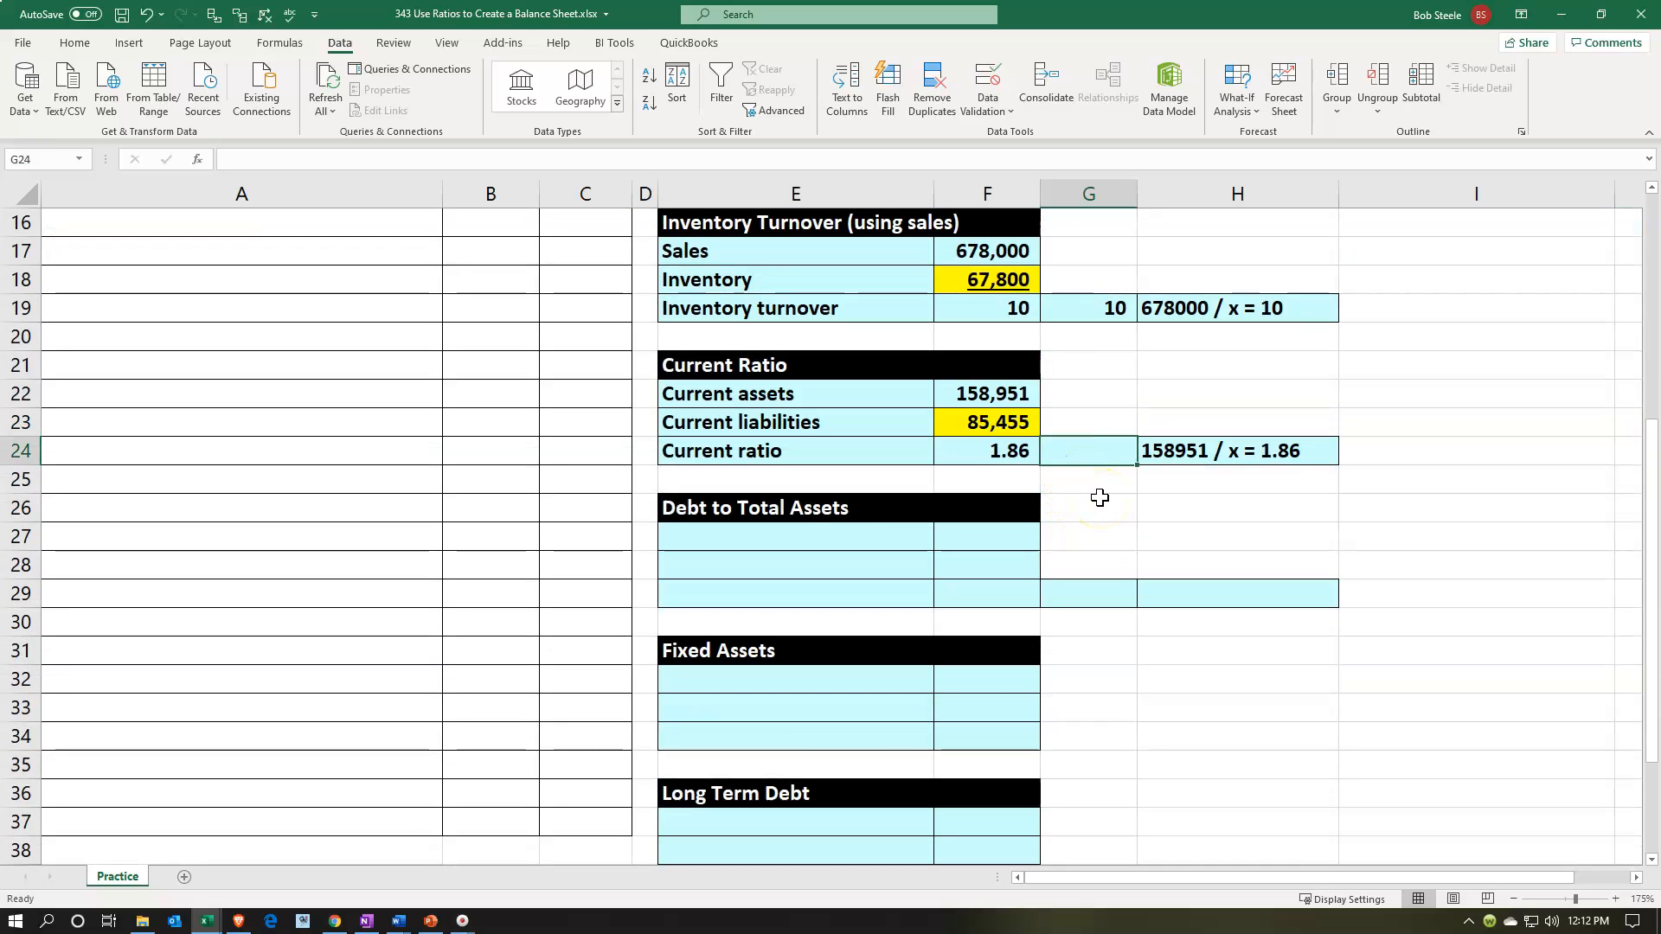
text(=)
key(Left)
key(Up)
key(Up)
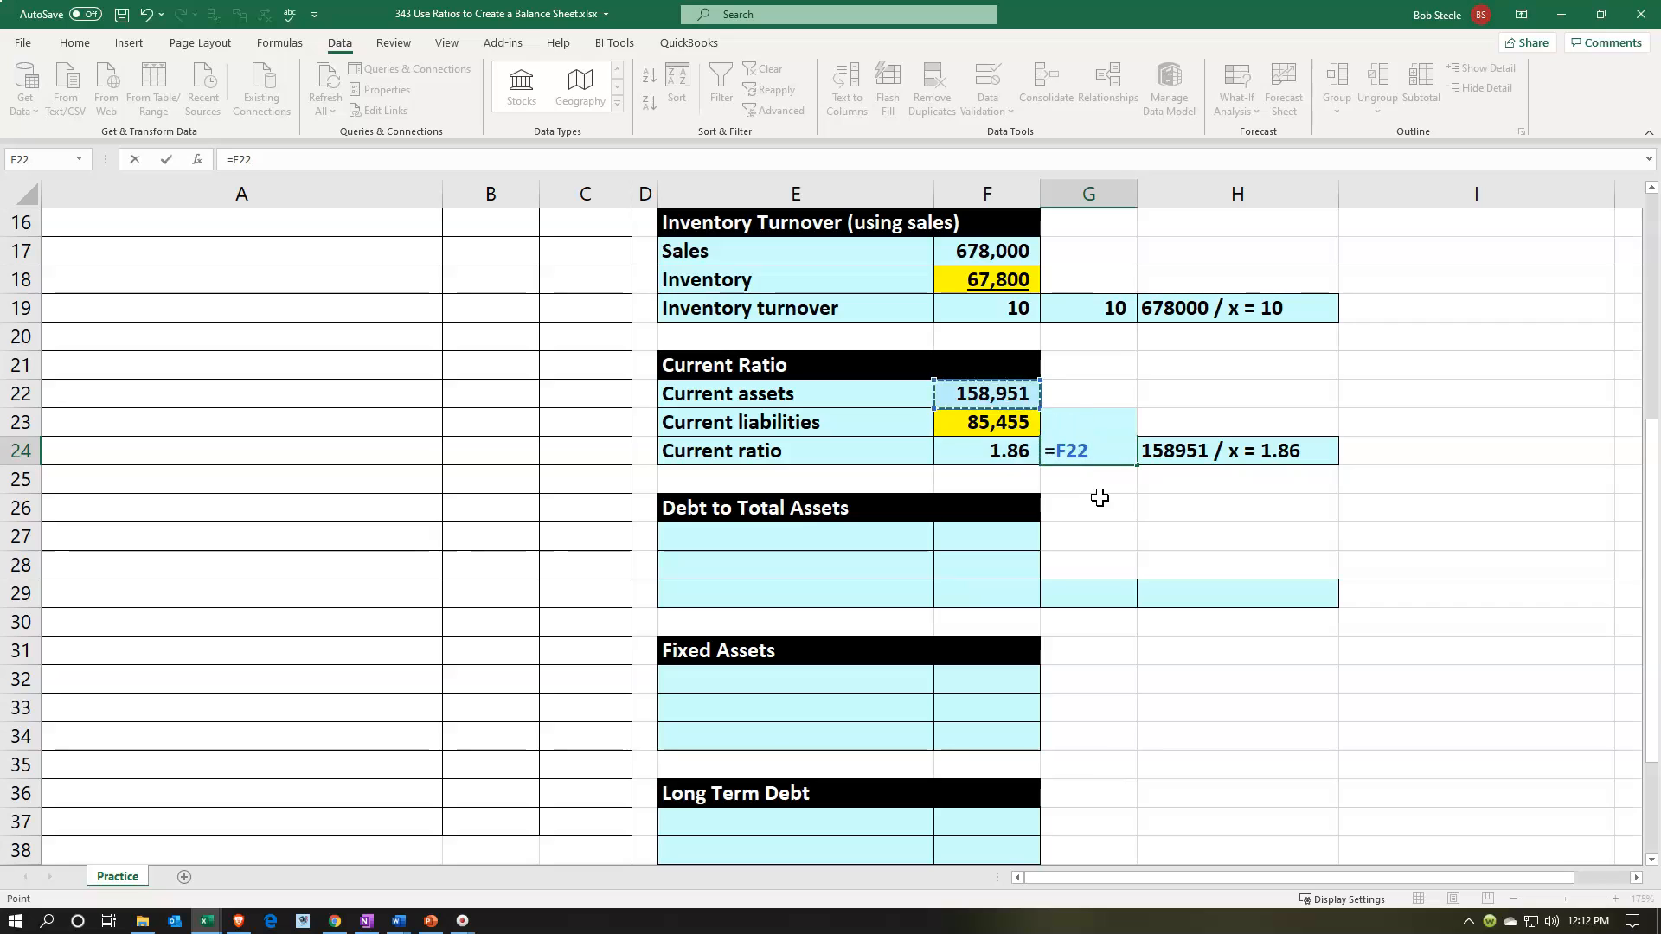
text(/)
key(Left)
key(Up)
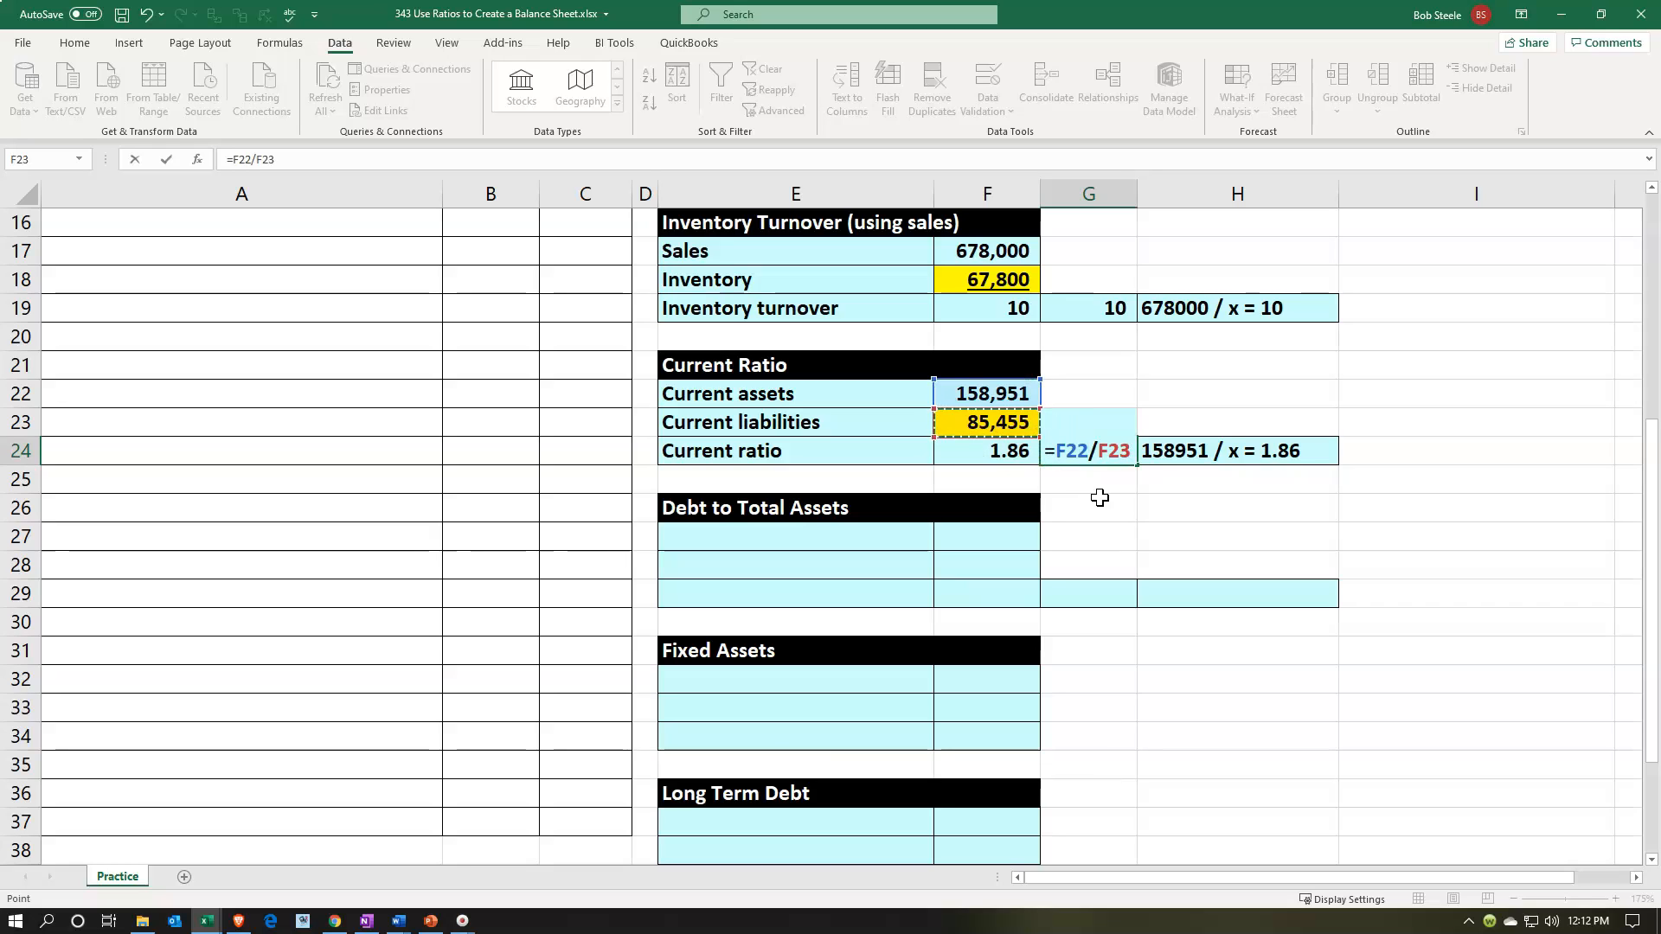
key(Return)
Copy the two-decimal formatting of F24 onto the check cell G24 with Format Painter.
click(1100, 477)
click(1087, 452)
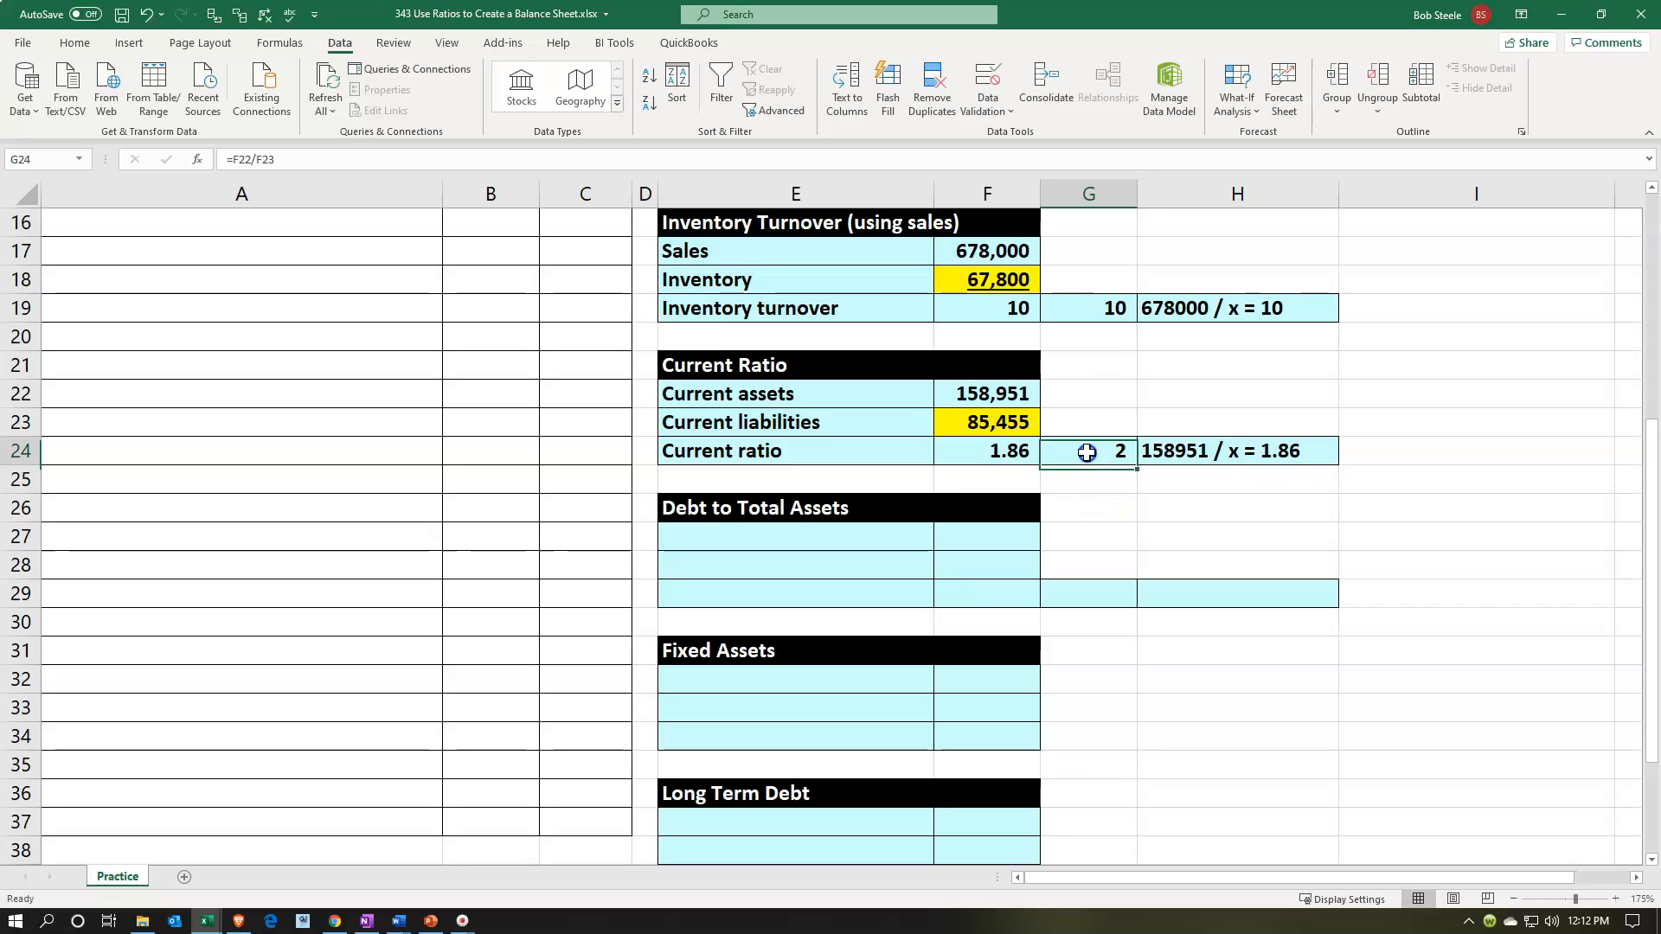
click(979, 451)
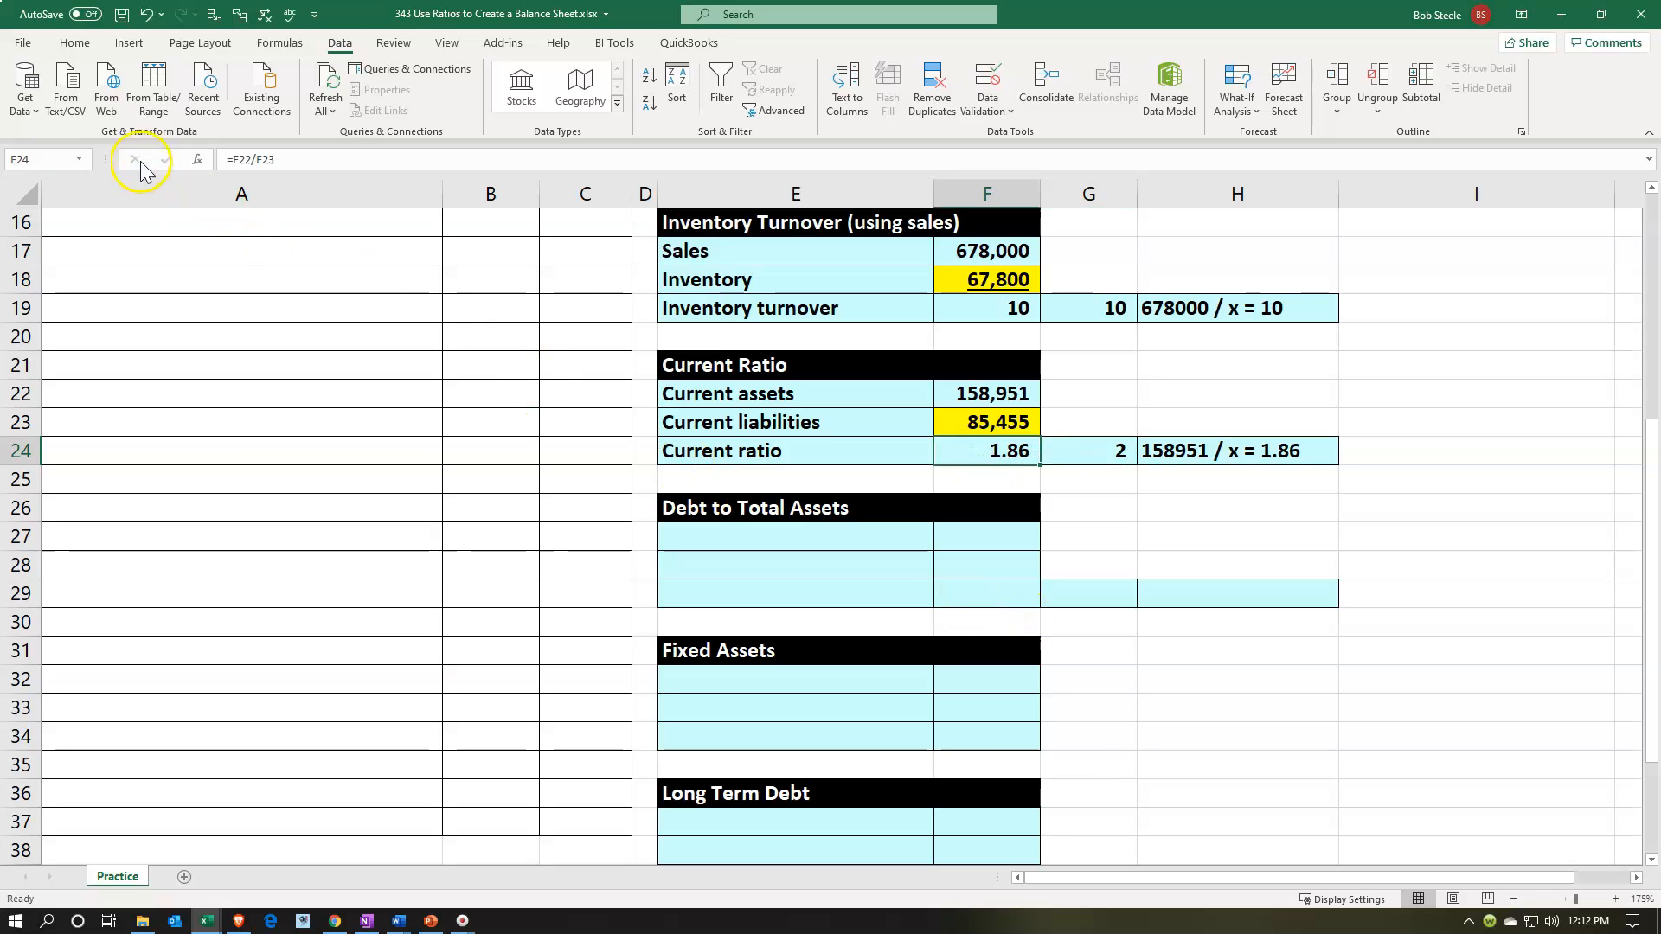
click(75, 48)
click(85, 110)
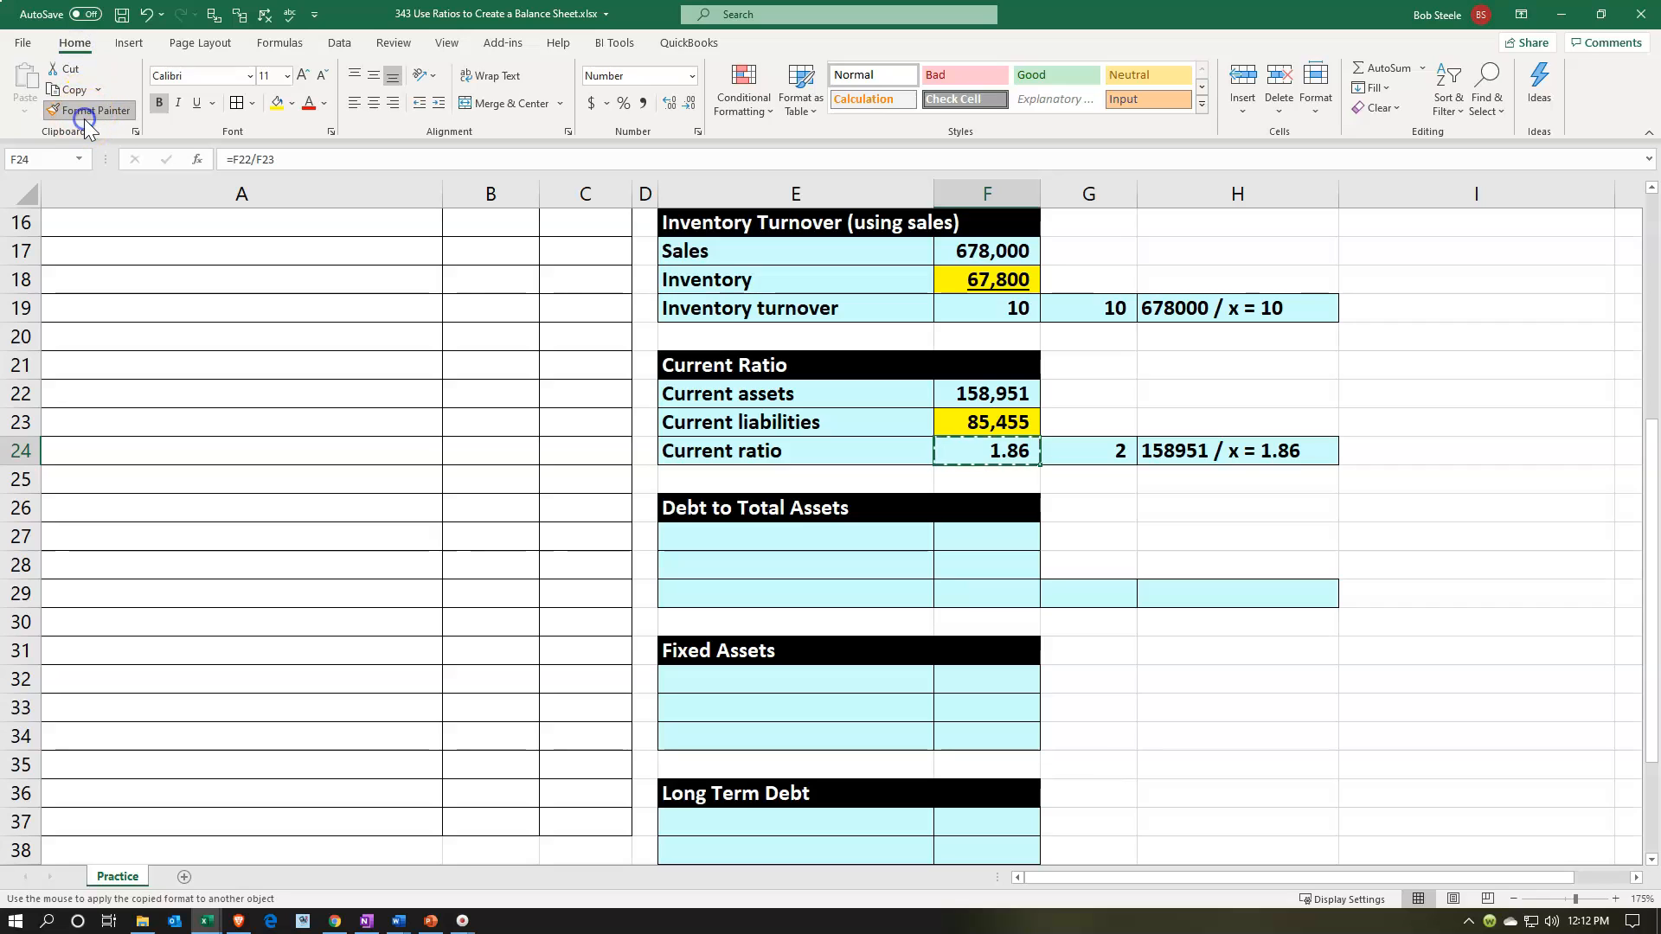
click(1094, 445)
Underline the Current liabilities amount in F23.
click(999, 422)
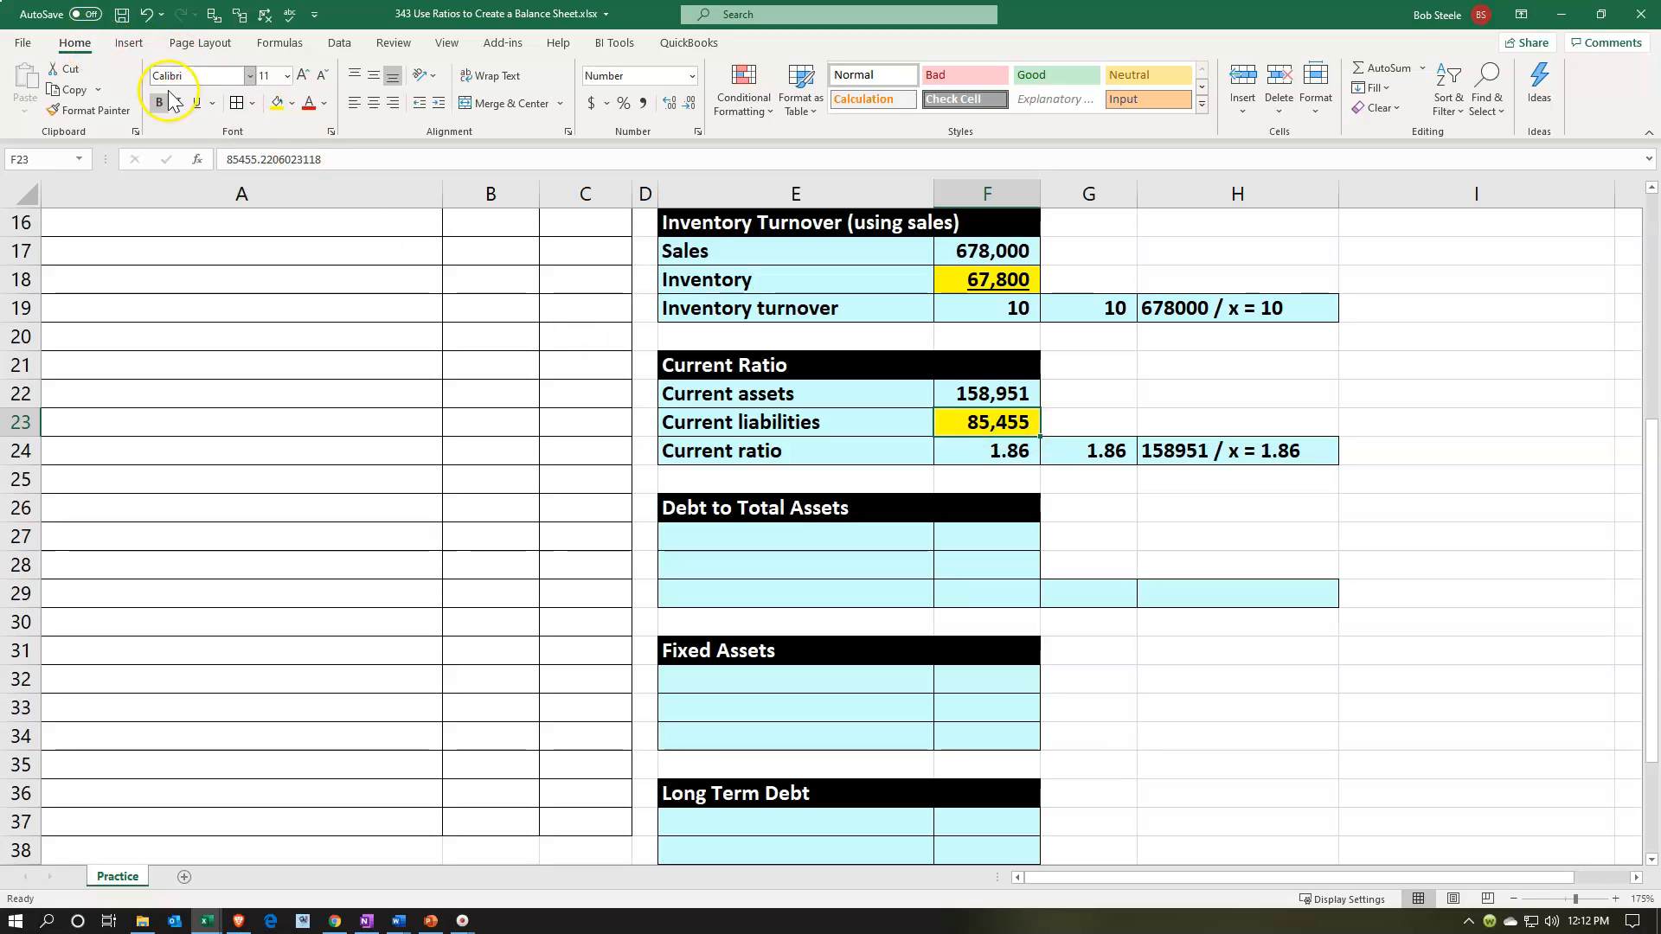
click(197, 103)
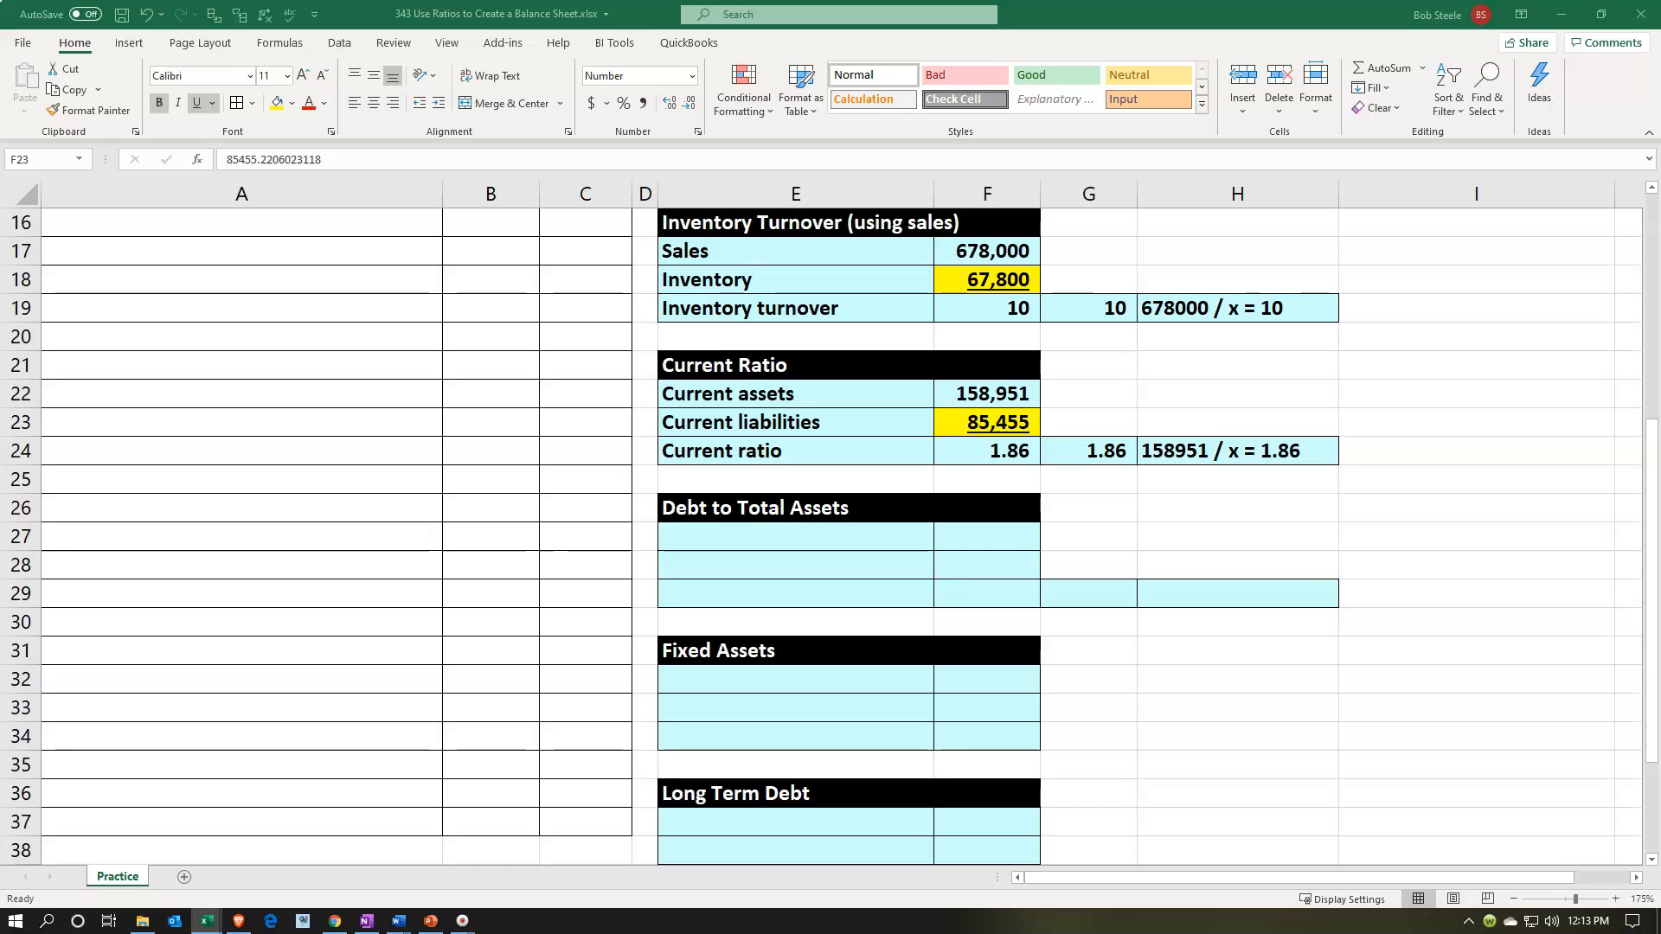
Fill the Current ratio label and value in A7:B7 with the same light green as the ratios above.
scroll(230, 334, up, 4)
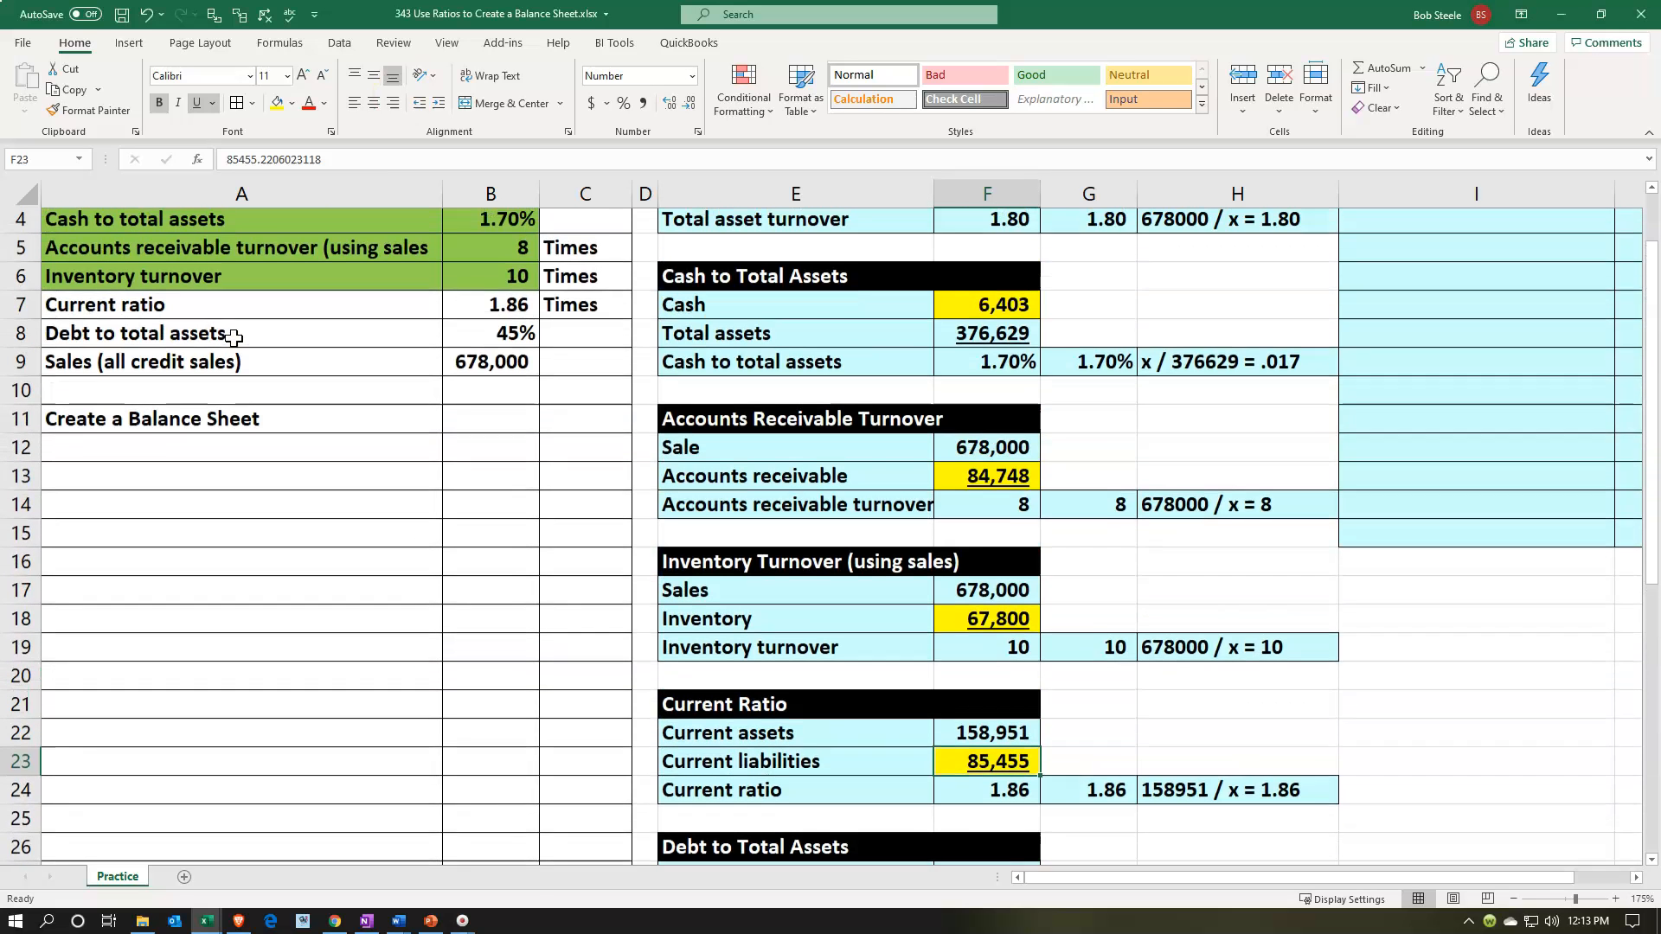
drag(217, 307, 467, 298)
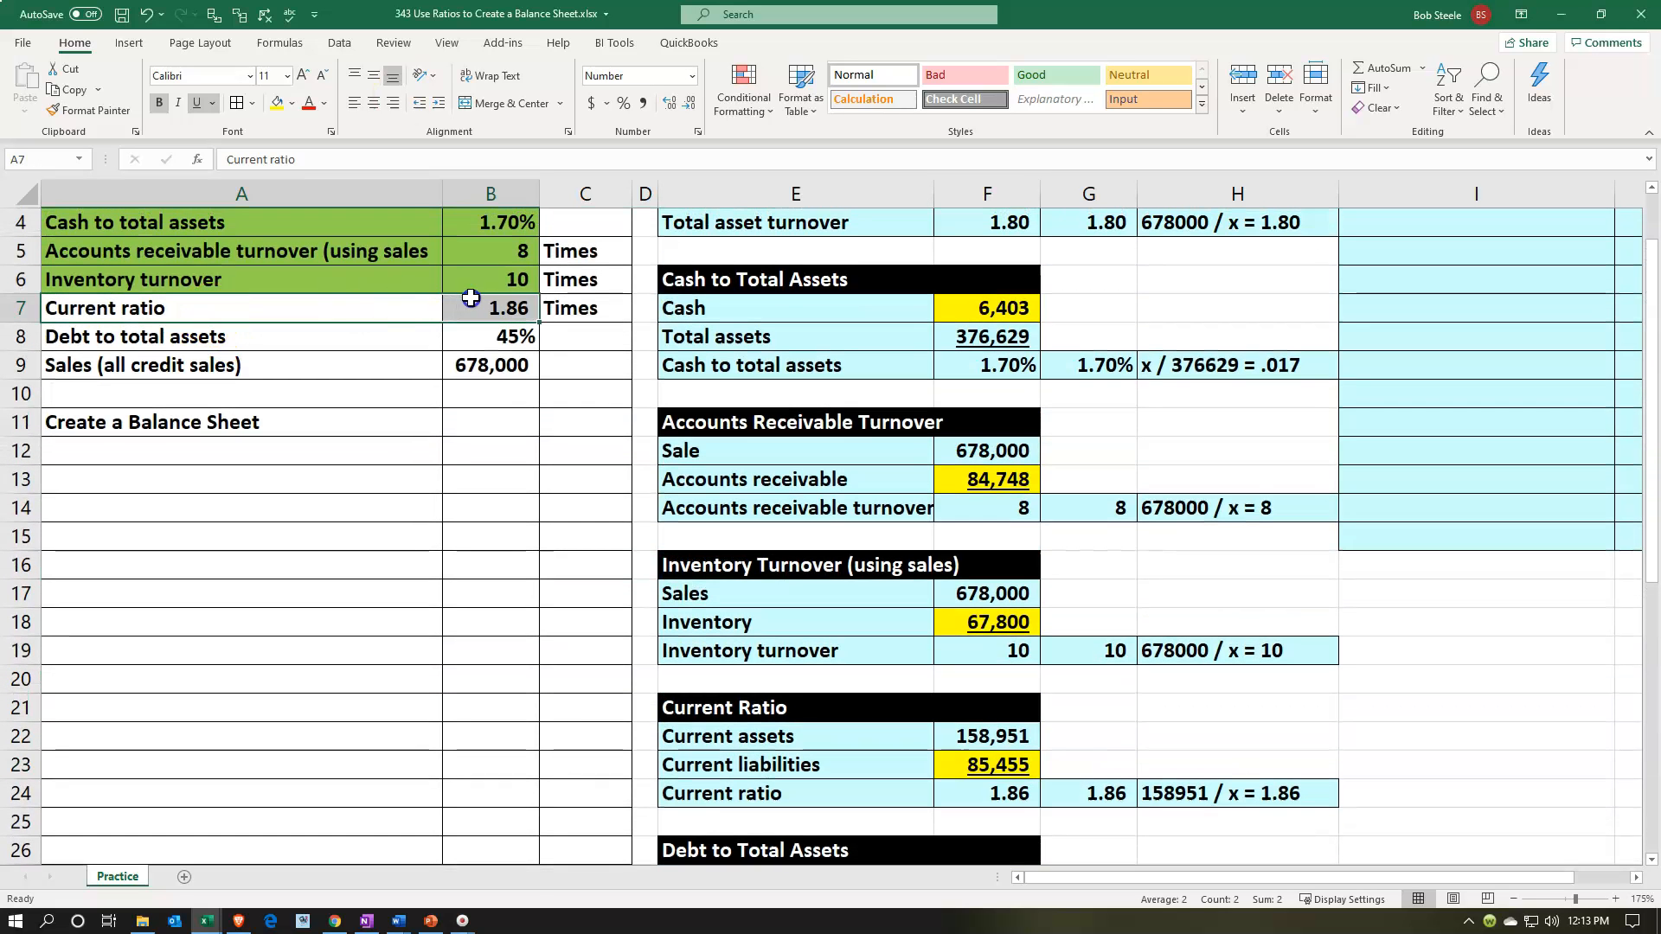
right_click(470, 297)
click(553, 271)
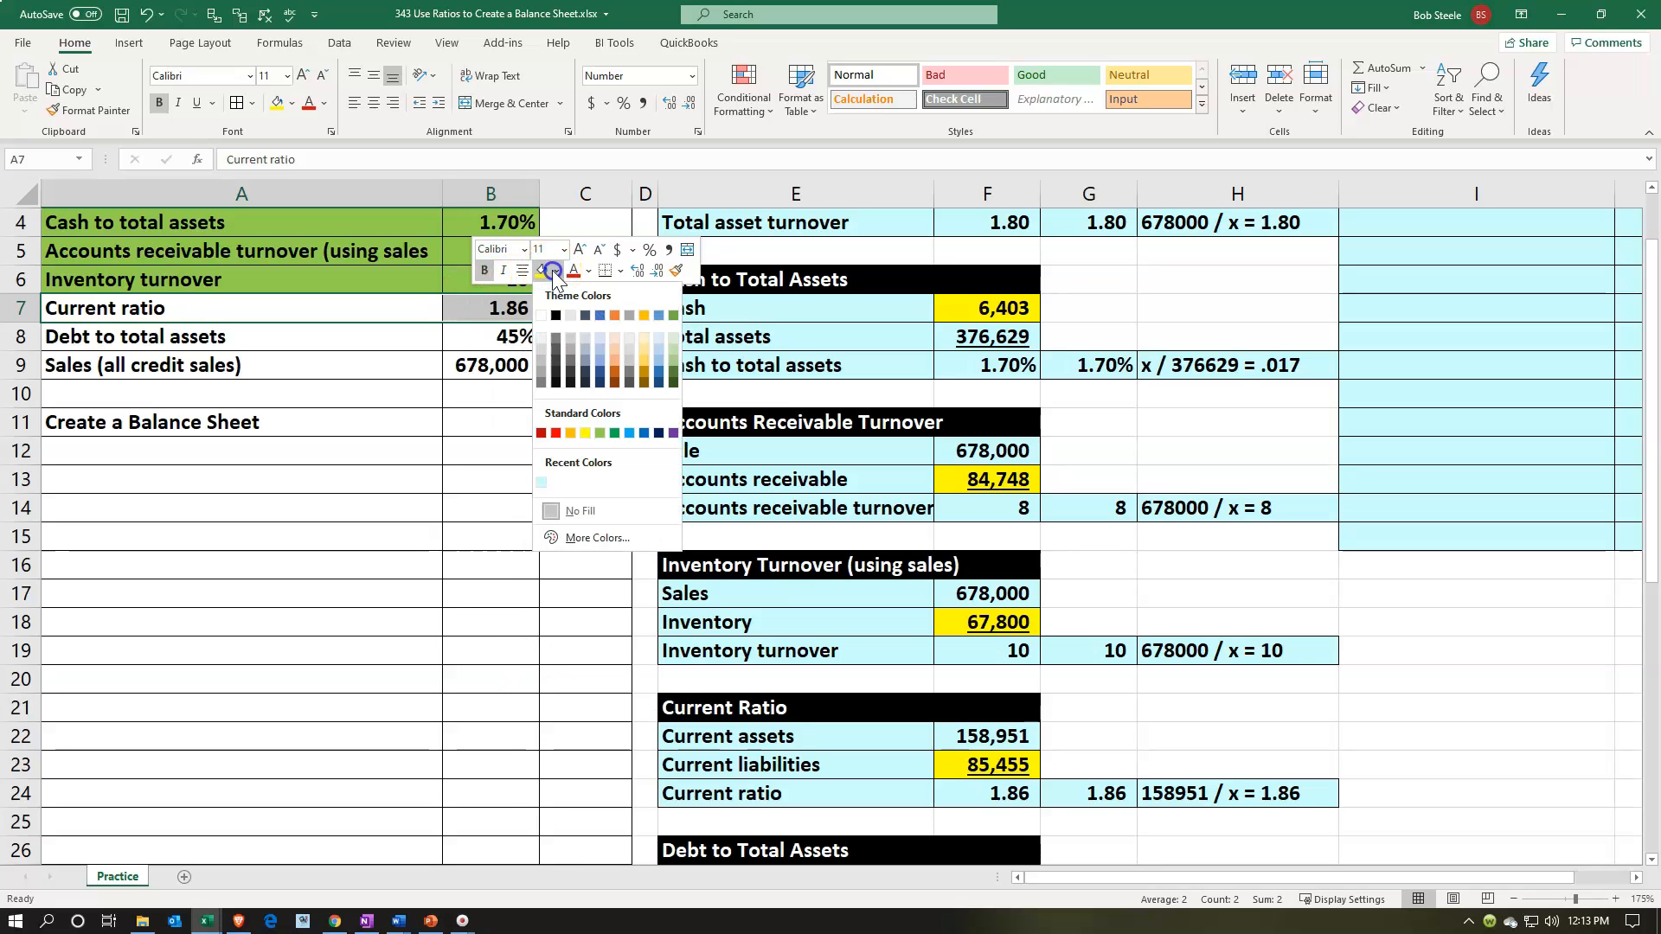
click(599, 432)
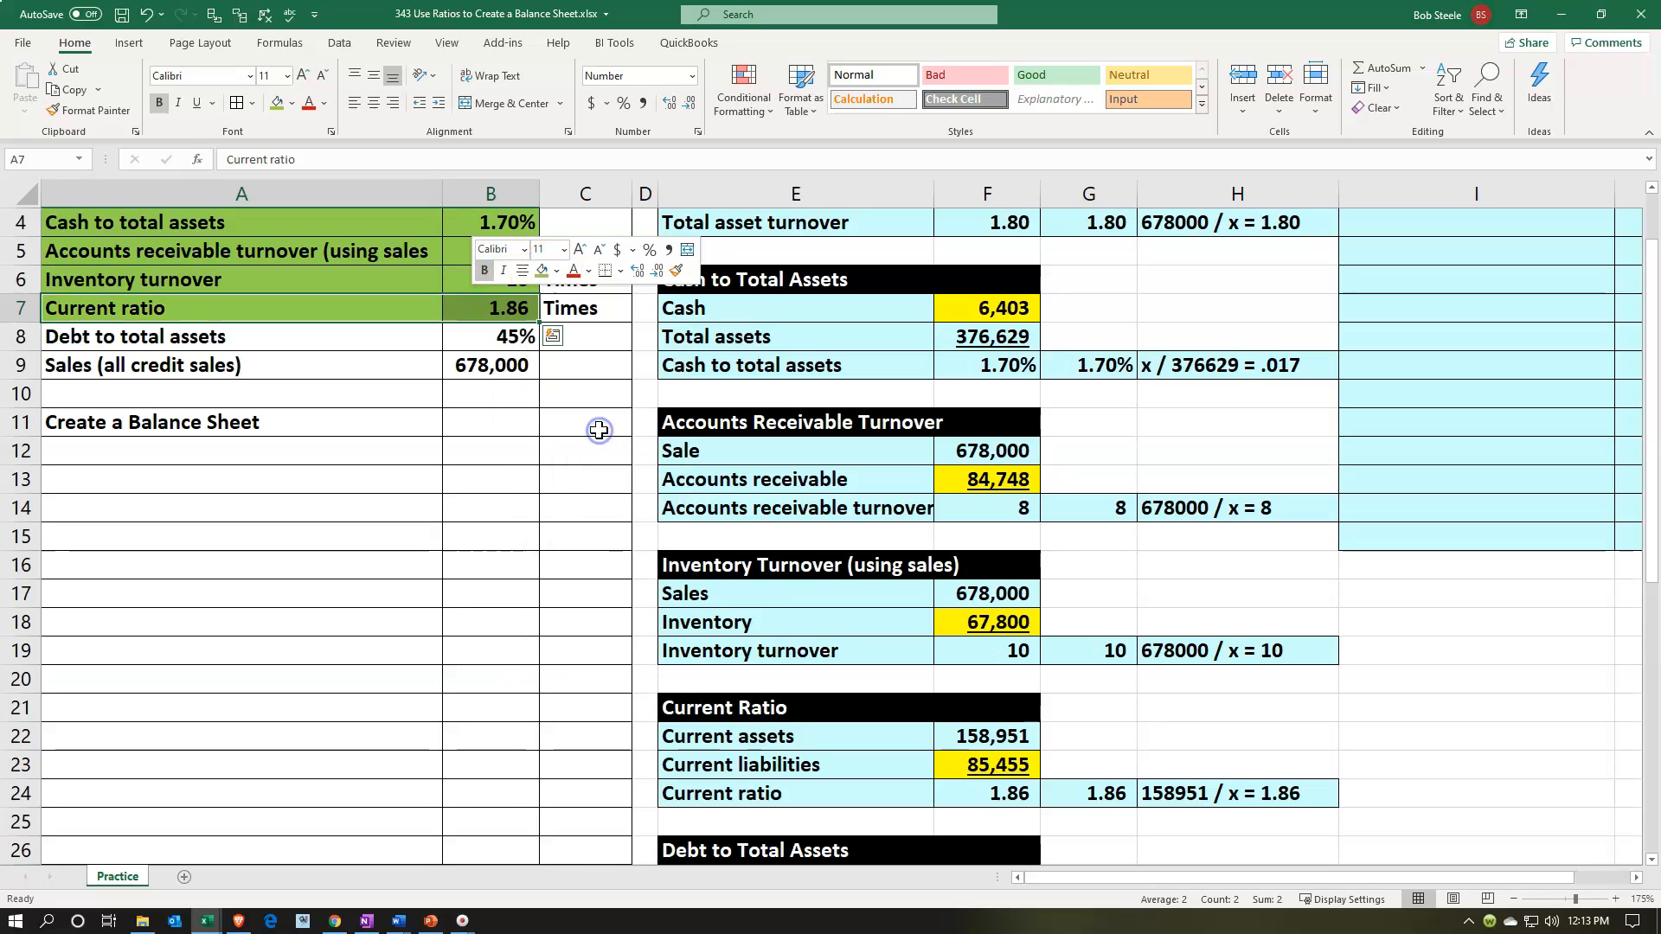
click(581, 481)
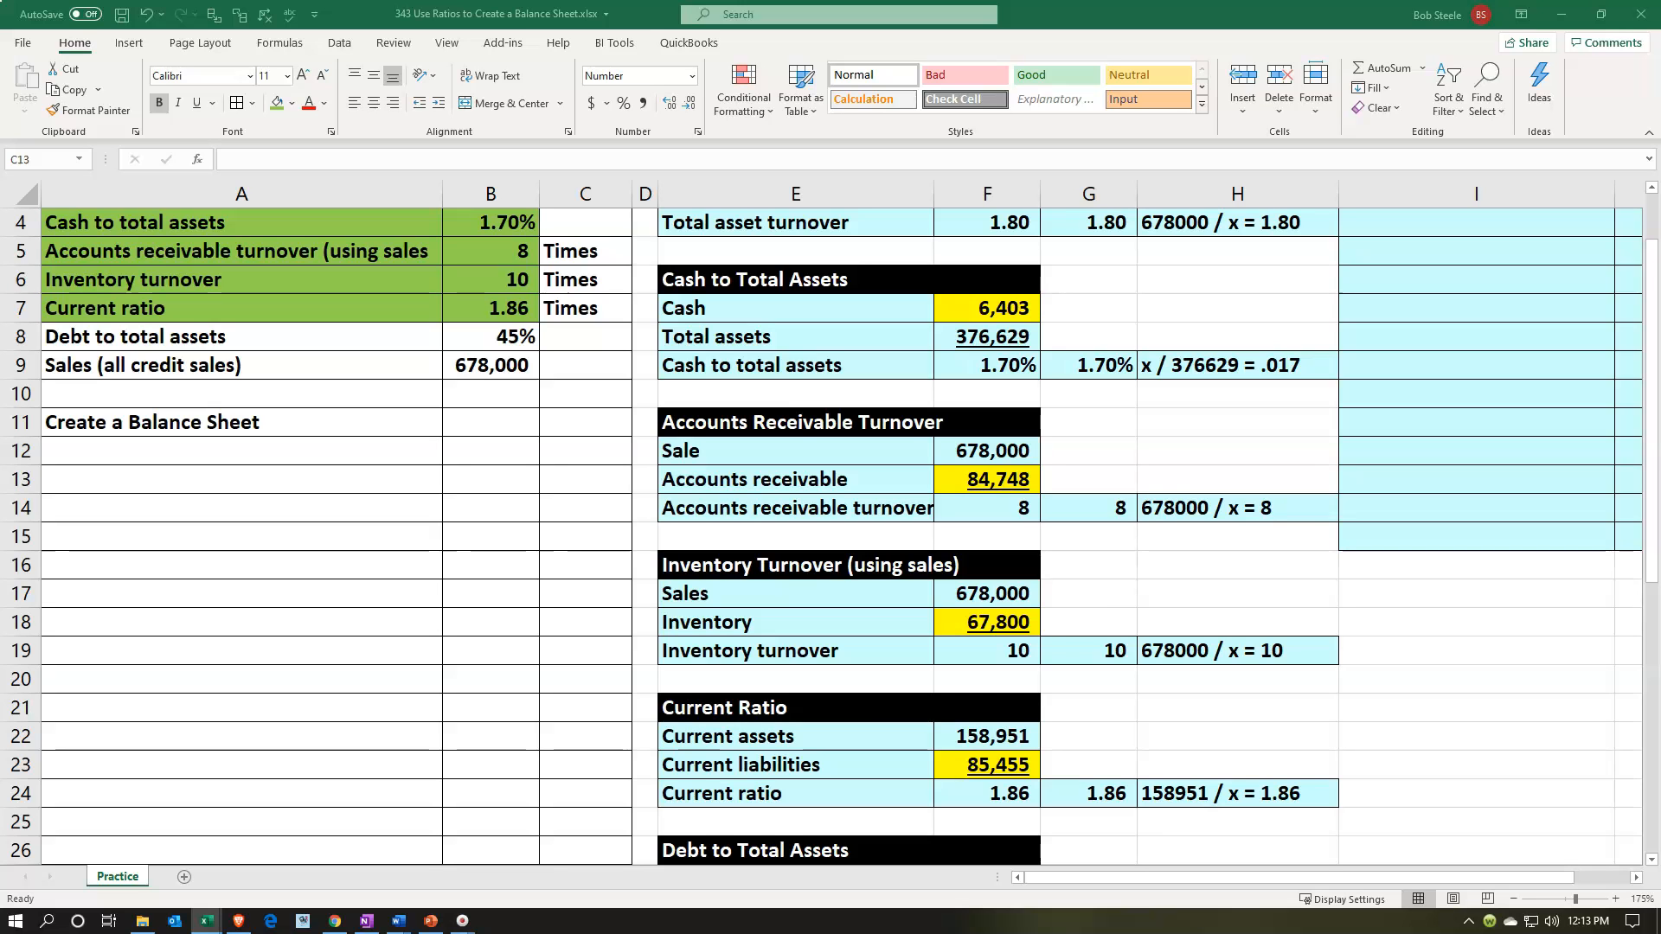
Label the Debt to Total Assets block with Debt in E27, Total assets in E28 and Debt to total assets in E29.
scroll(730, 381, down, 4)
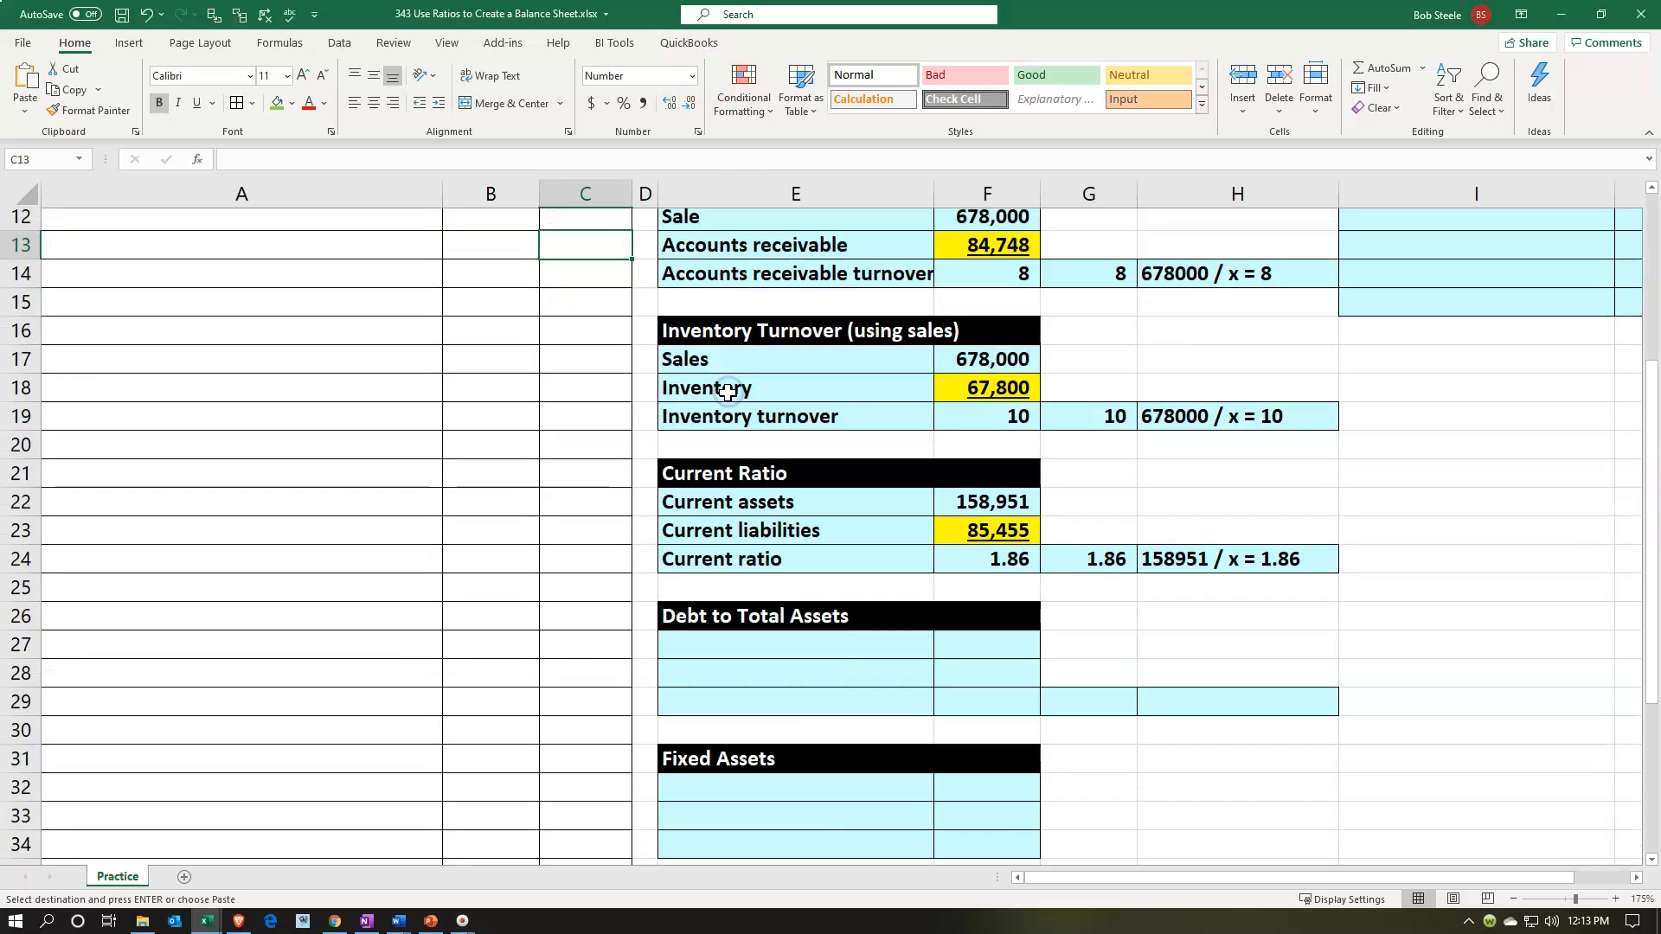
scroll(731, 476, down, 1)
click(727, 450)
key(ctrl+v)
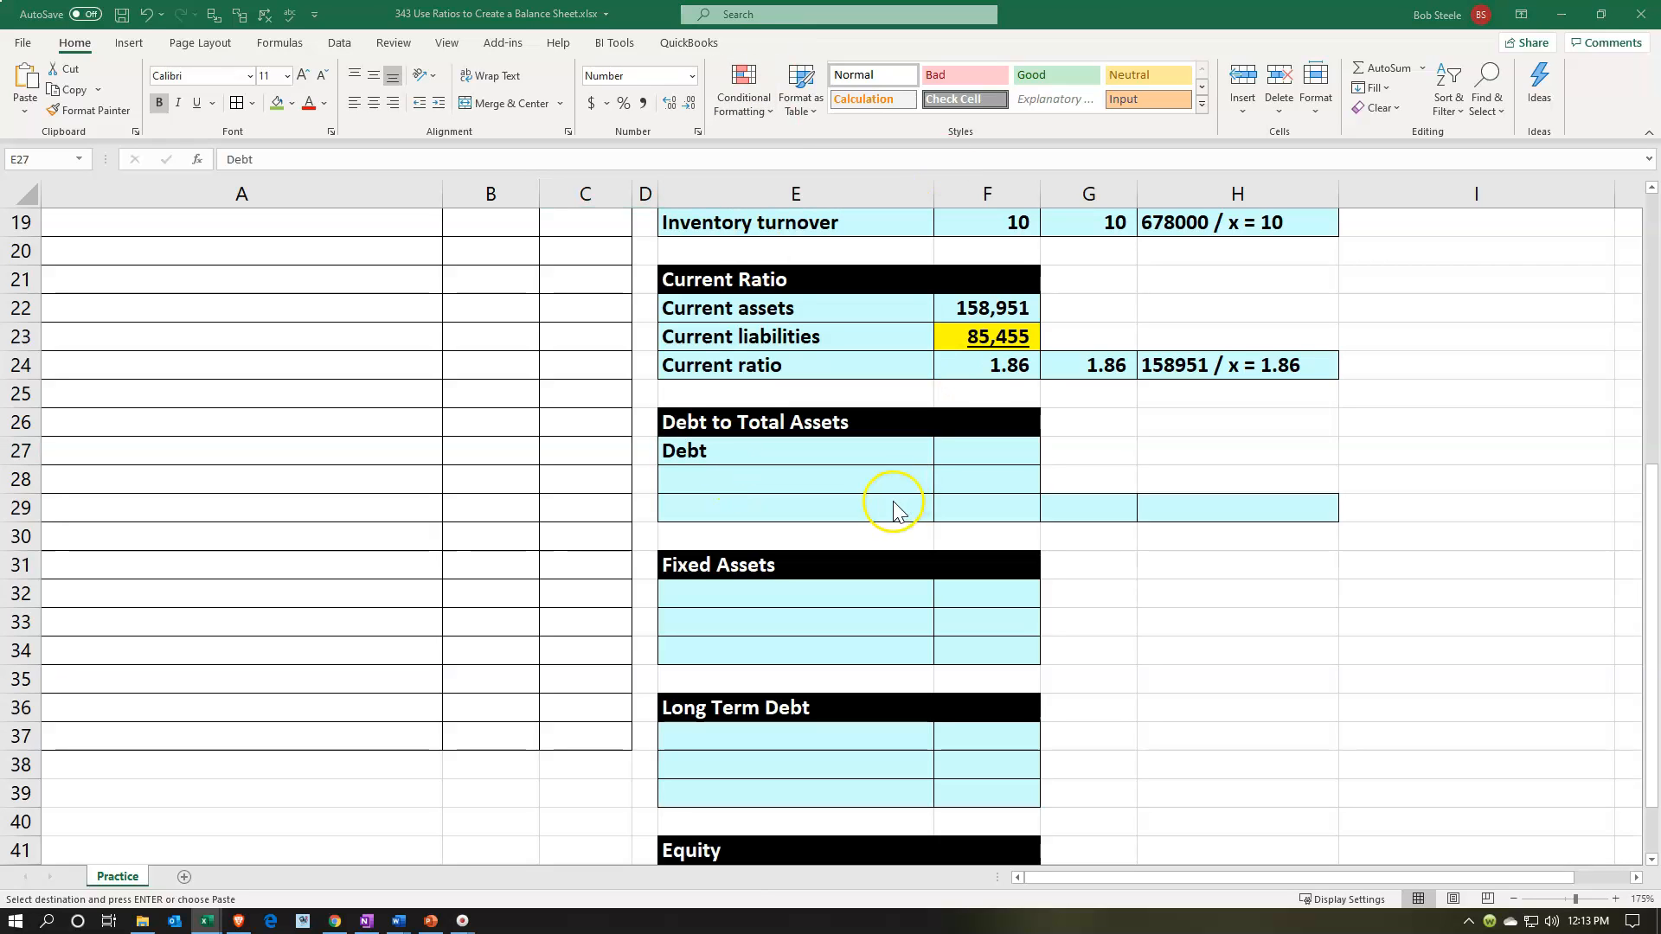
click(845, 480)
key(ctrl+v)
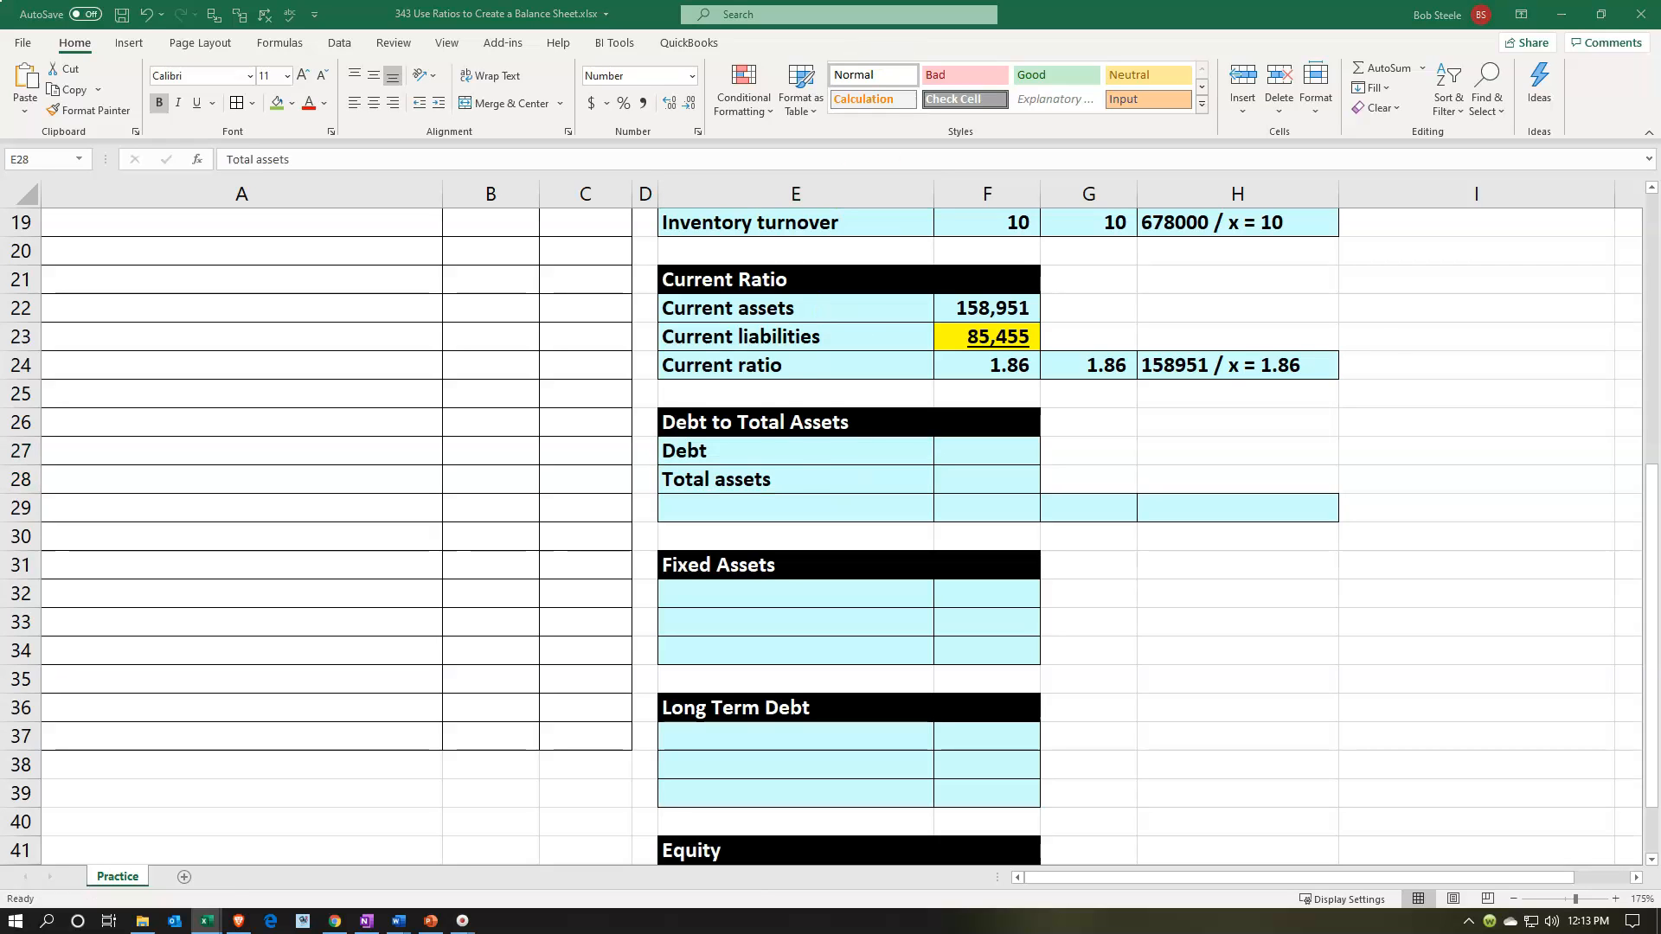
click(775, 505)
key(ctrl+v)
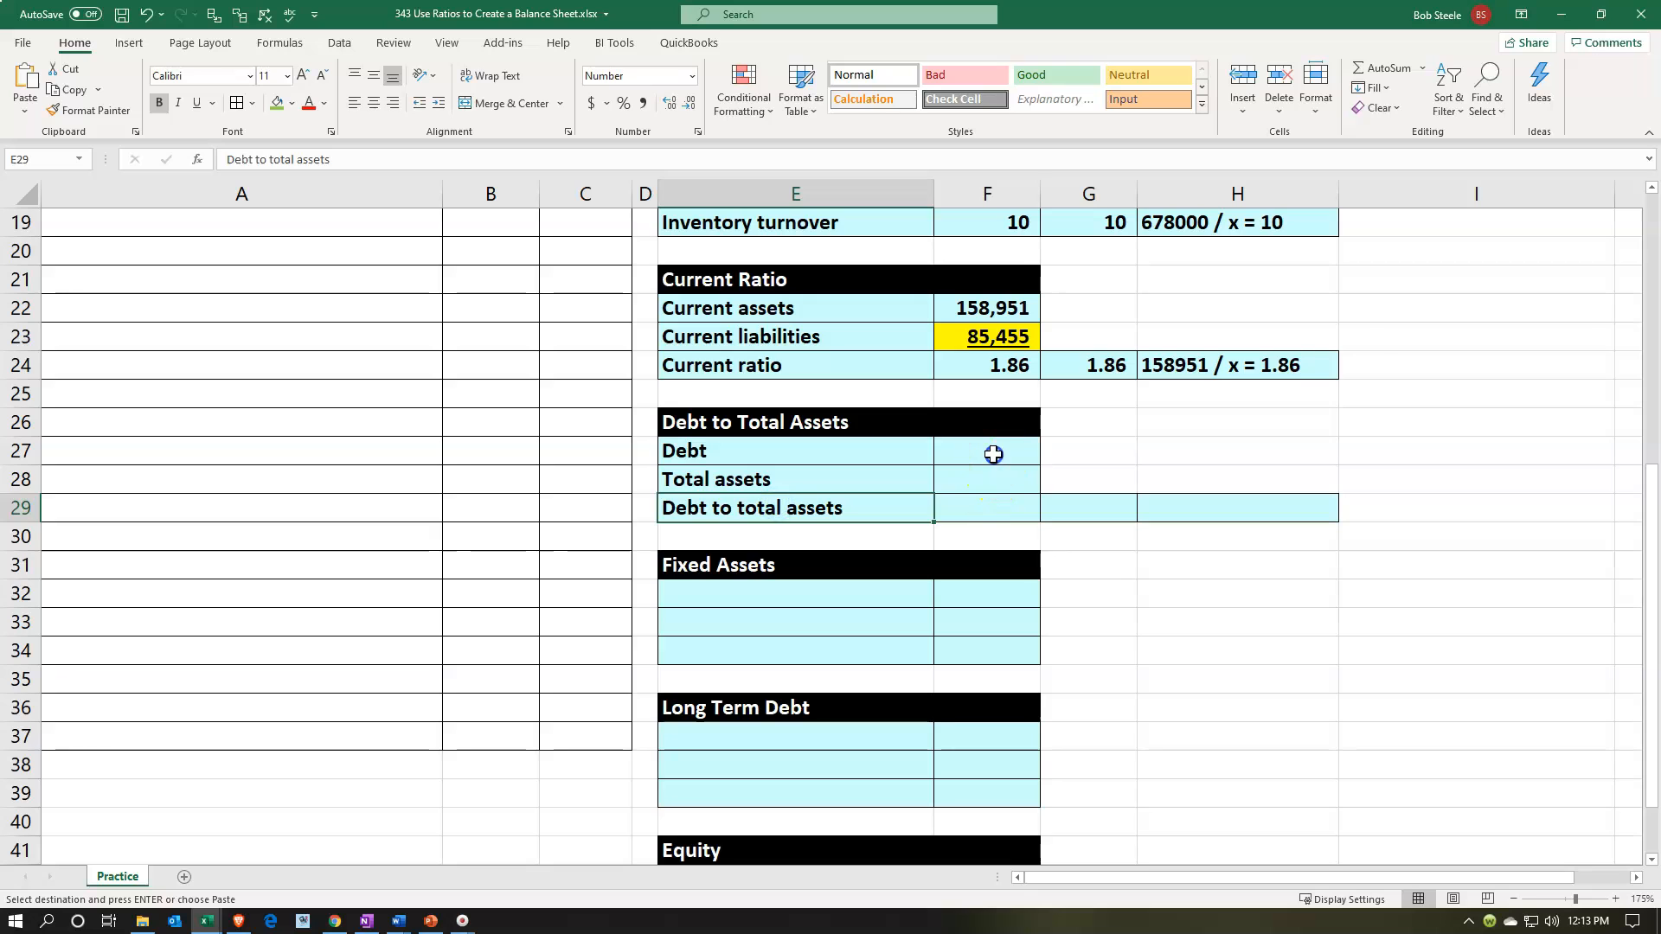
Link the Debt to total assets value in F29 to the given ratio with the formula =B8.
click(994, 496)
text(=)
scroll(434, 583, up, 4)
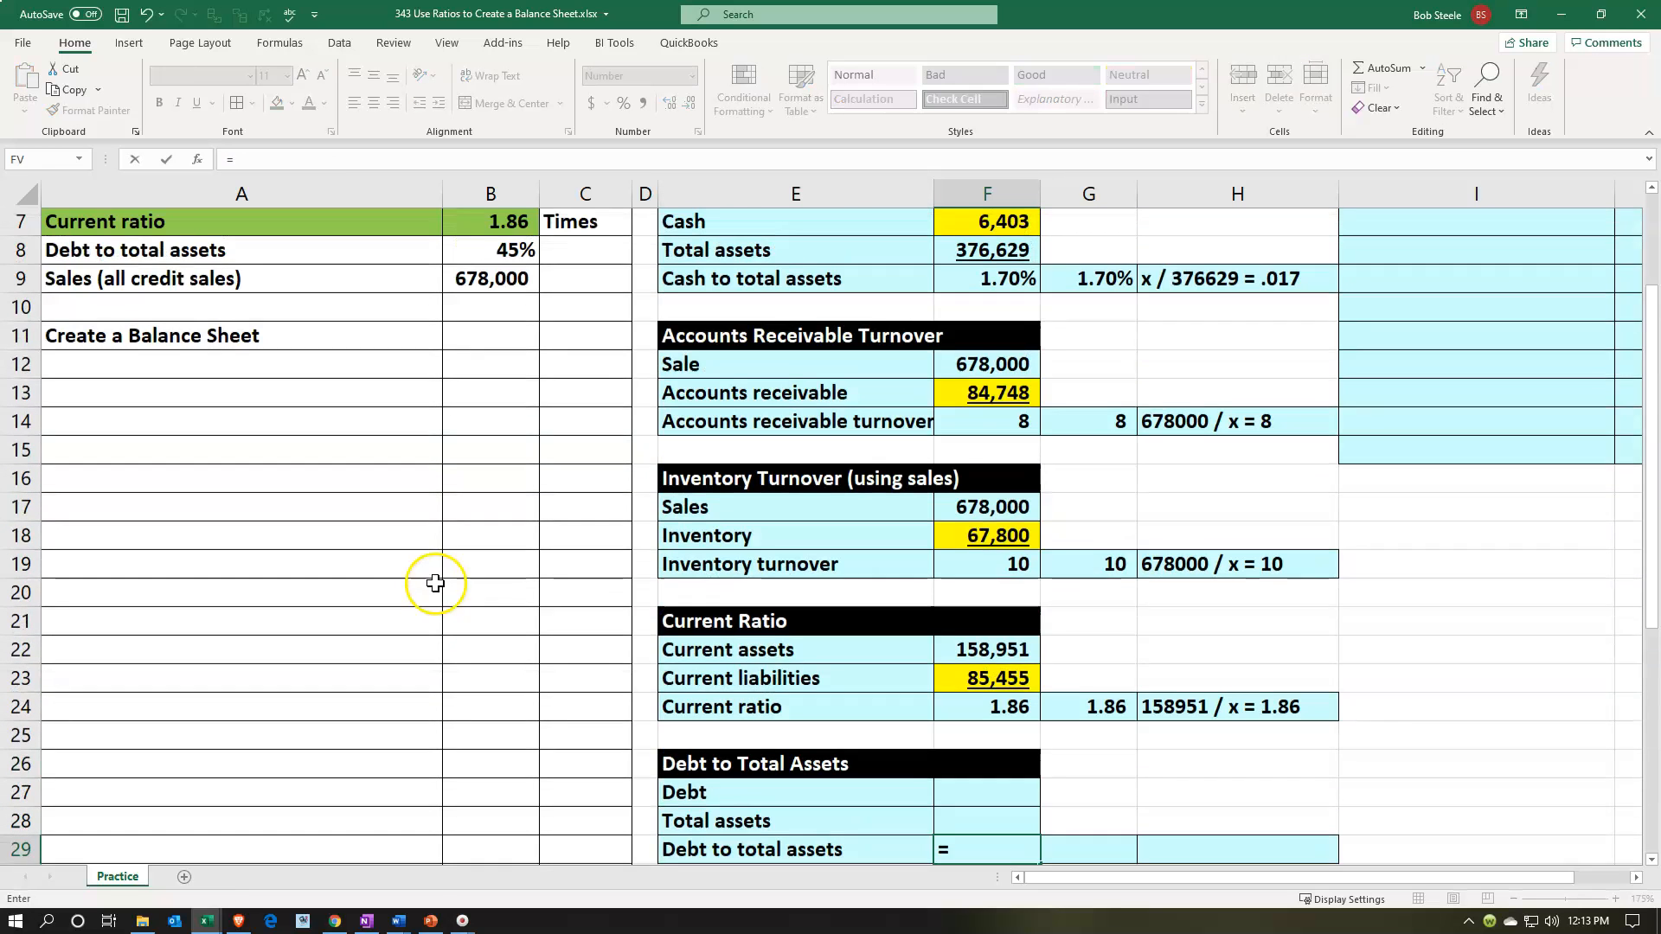
click(498, 251)
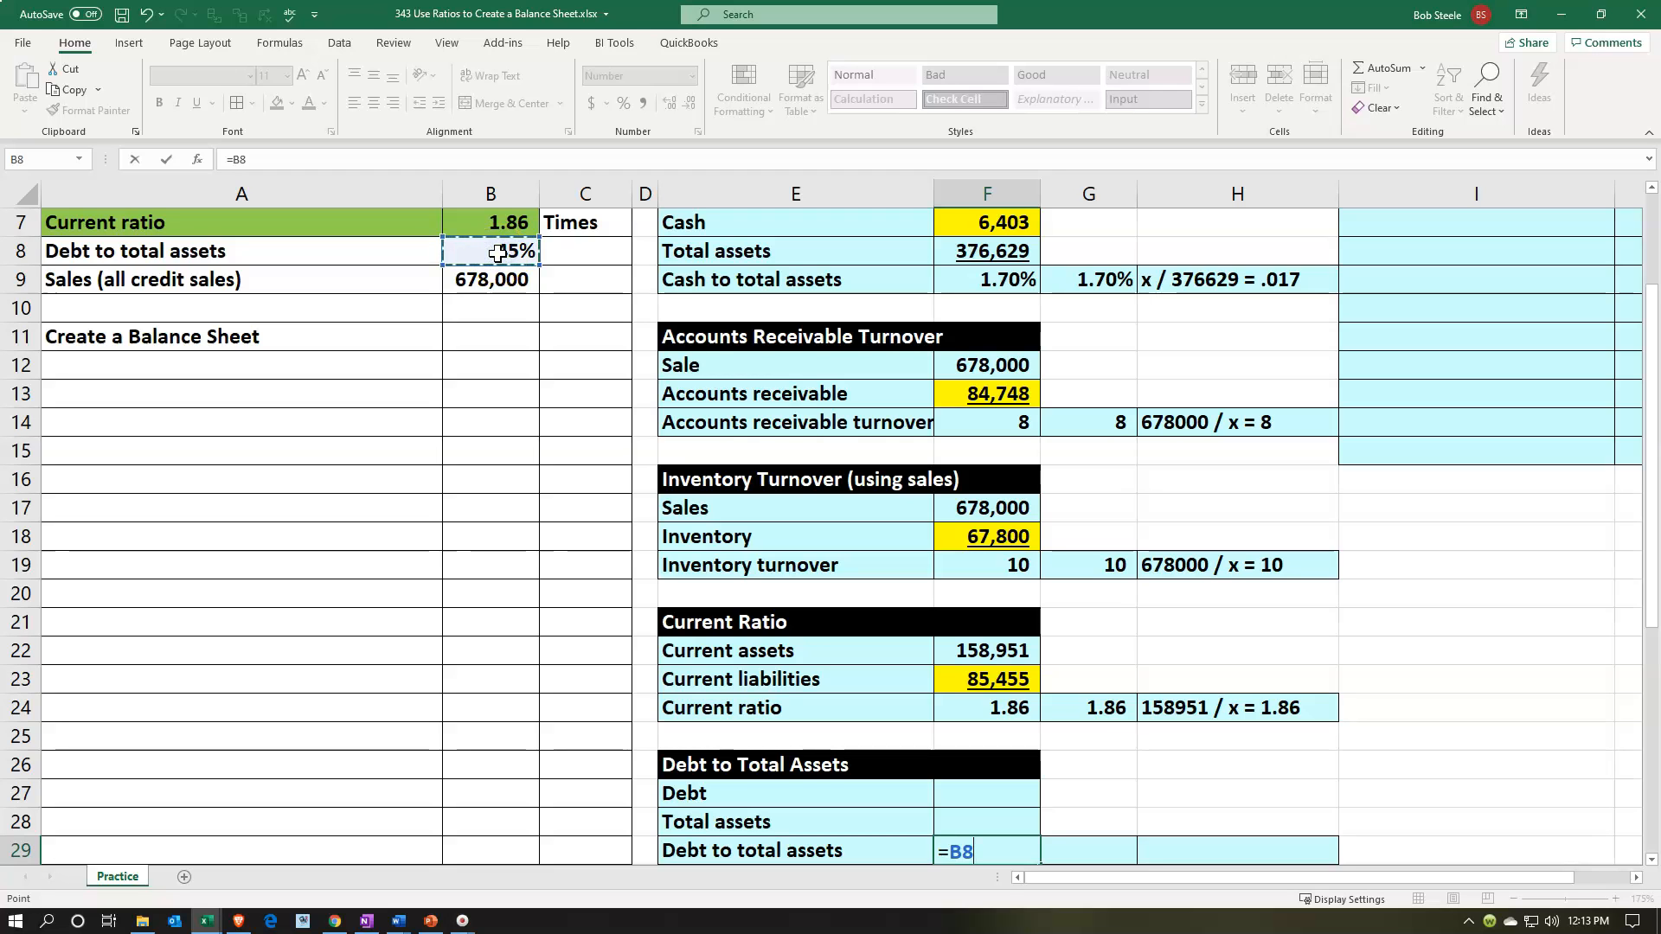
key(Return)
key(Up)
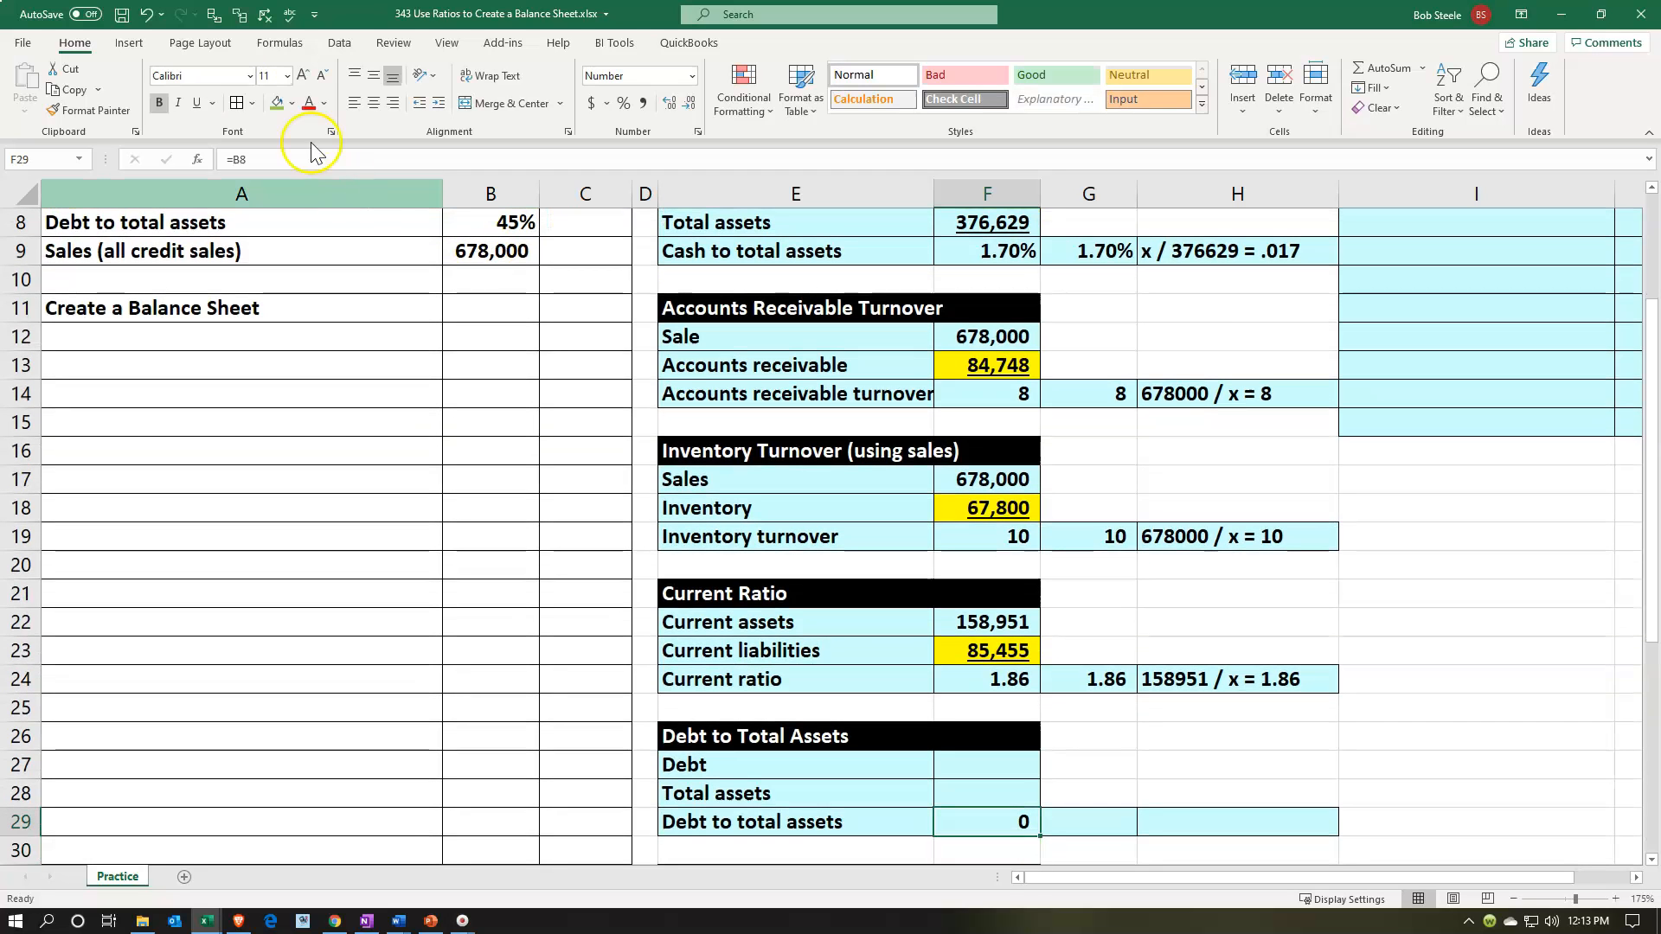
Format the debt to total assets ratio in F29 as a percentage and link total assets in F28 to F3.
click(624, 104)
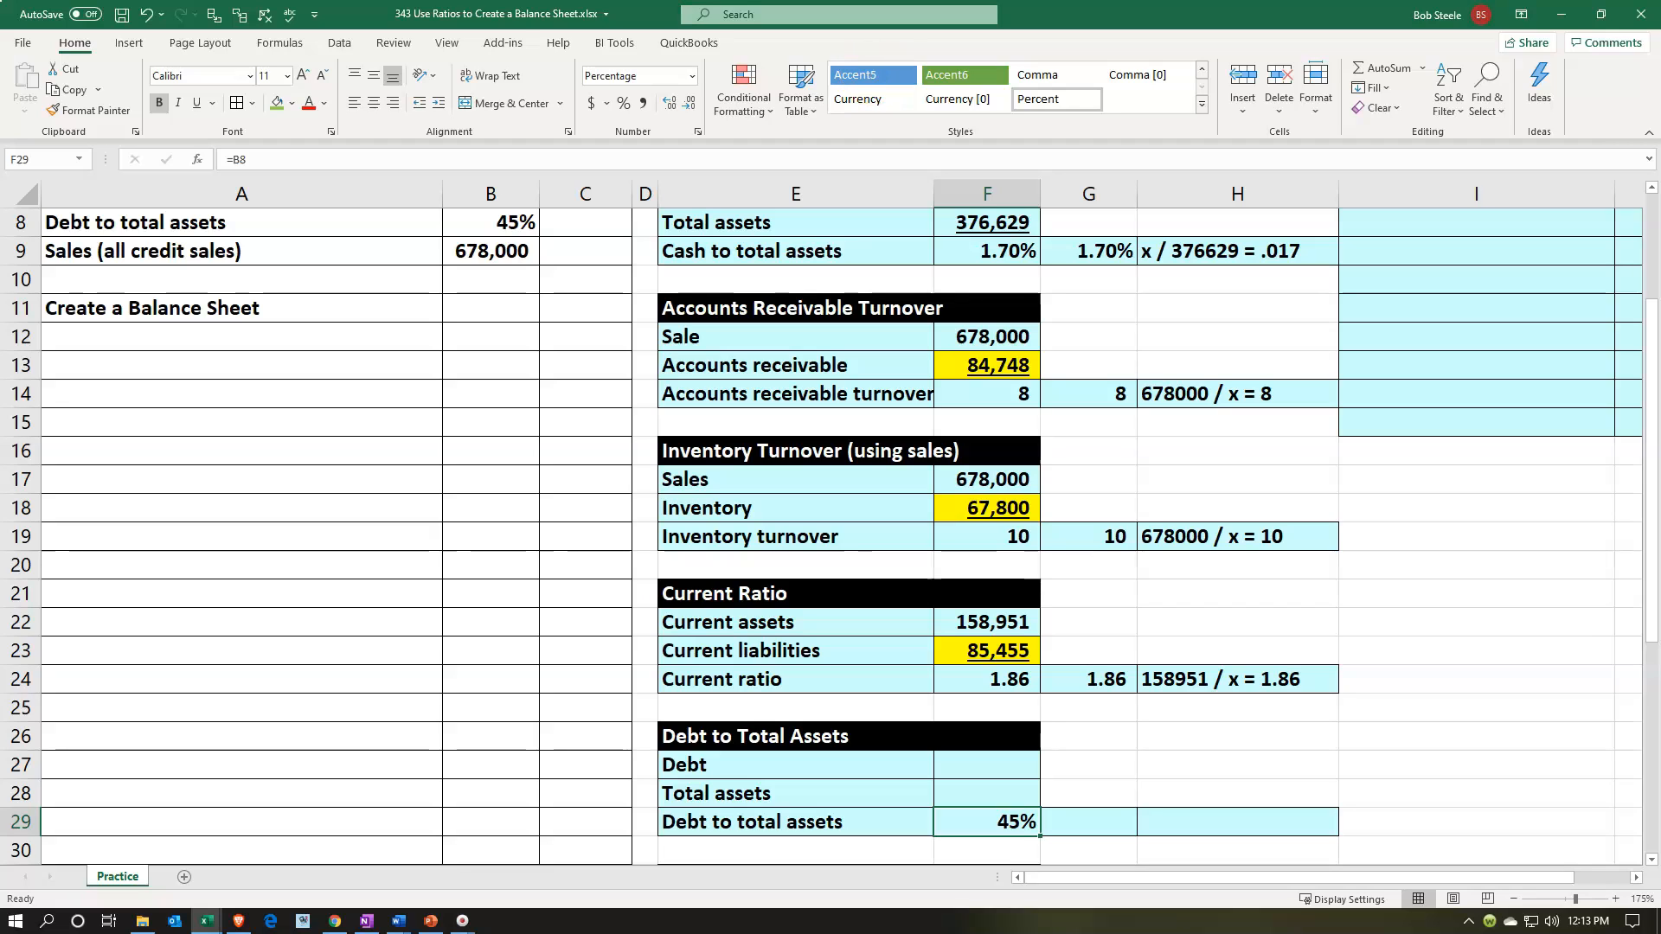
click(993, 786)
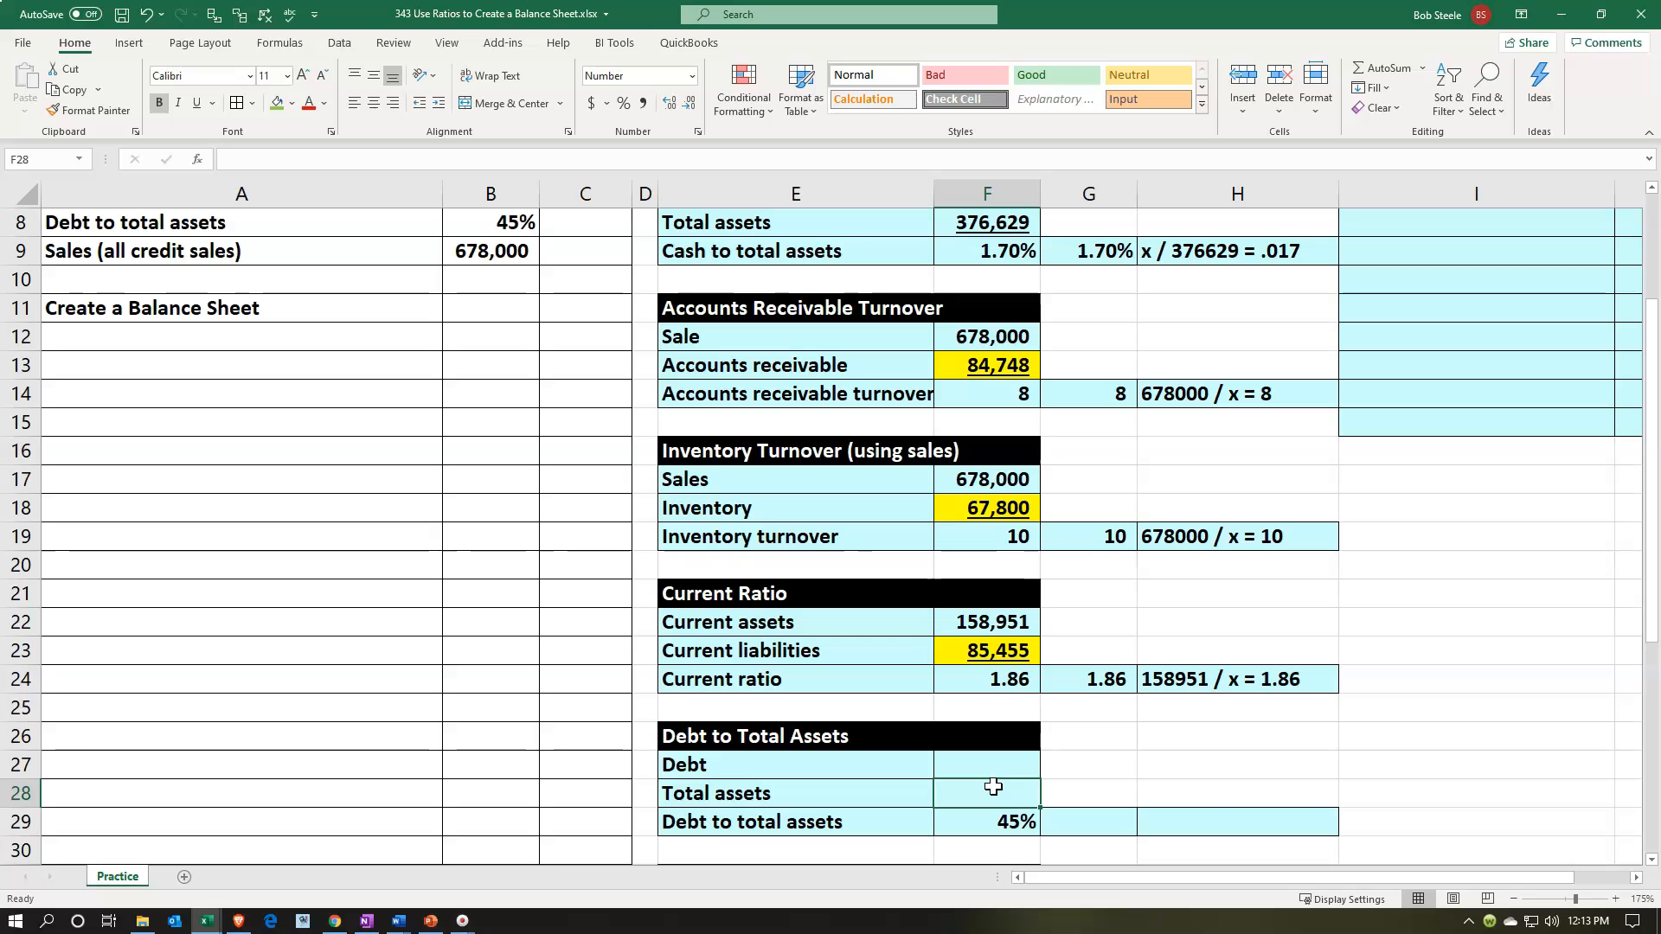
scroll(993, 787, up, 3)
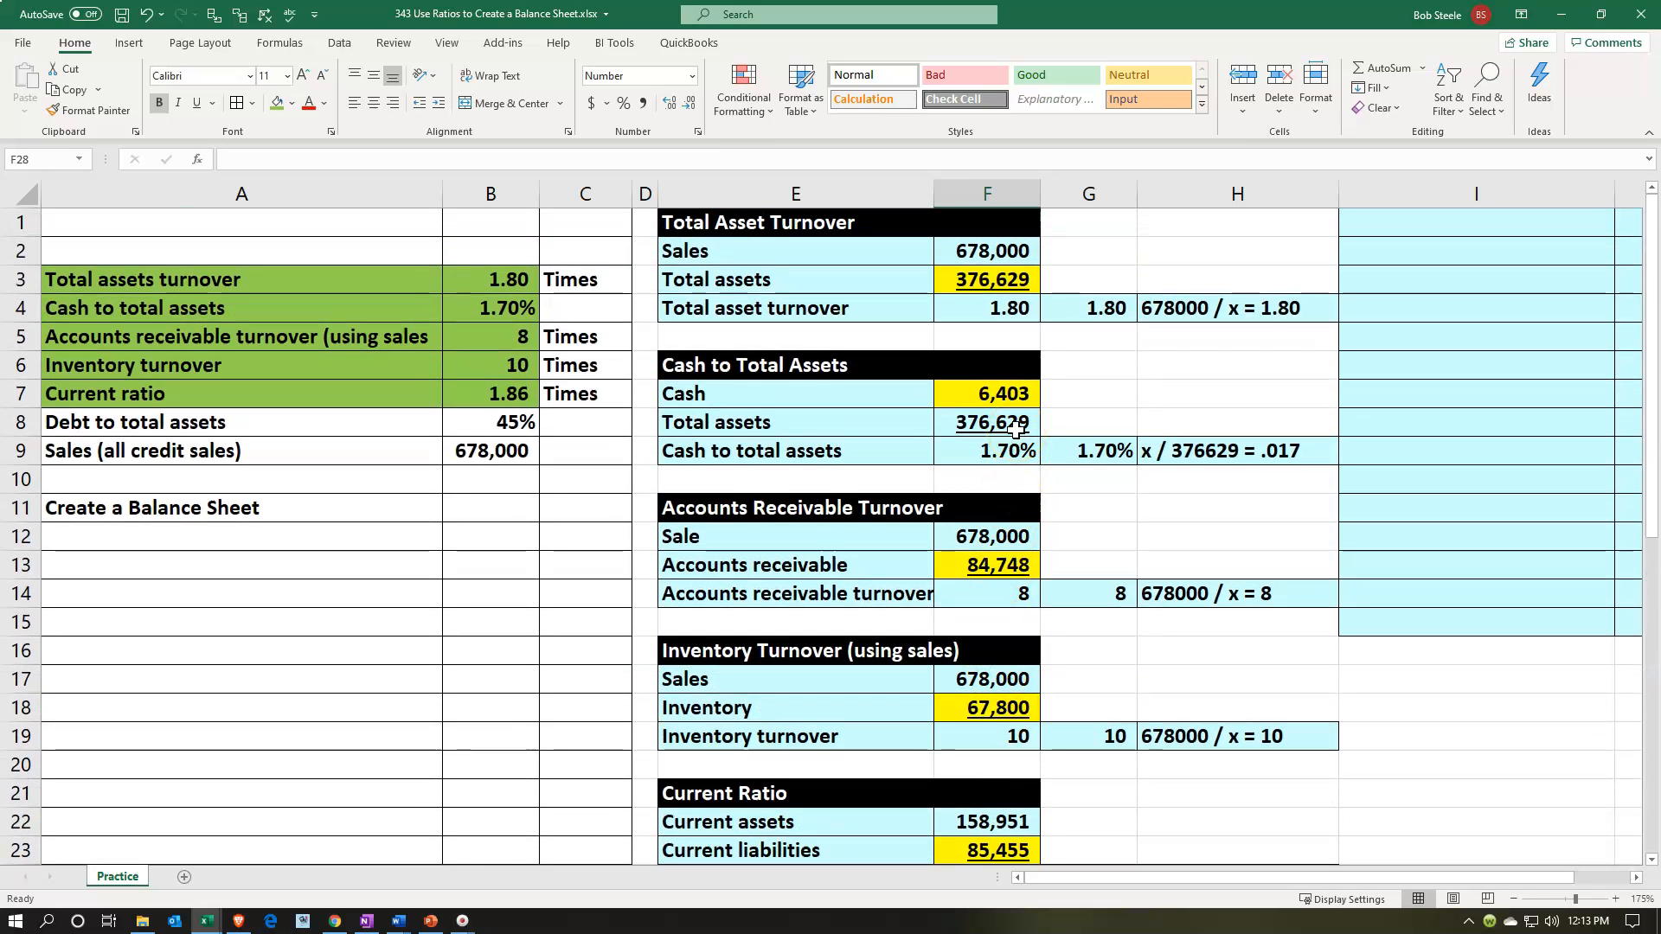
scroll(1015, 427, down, 3)
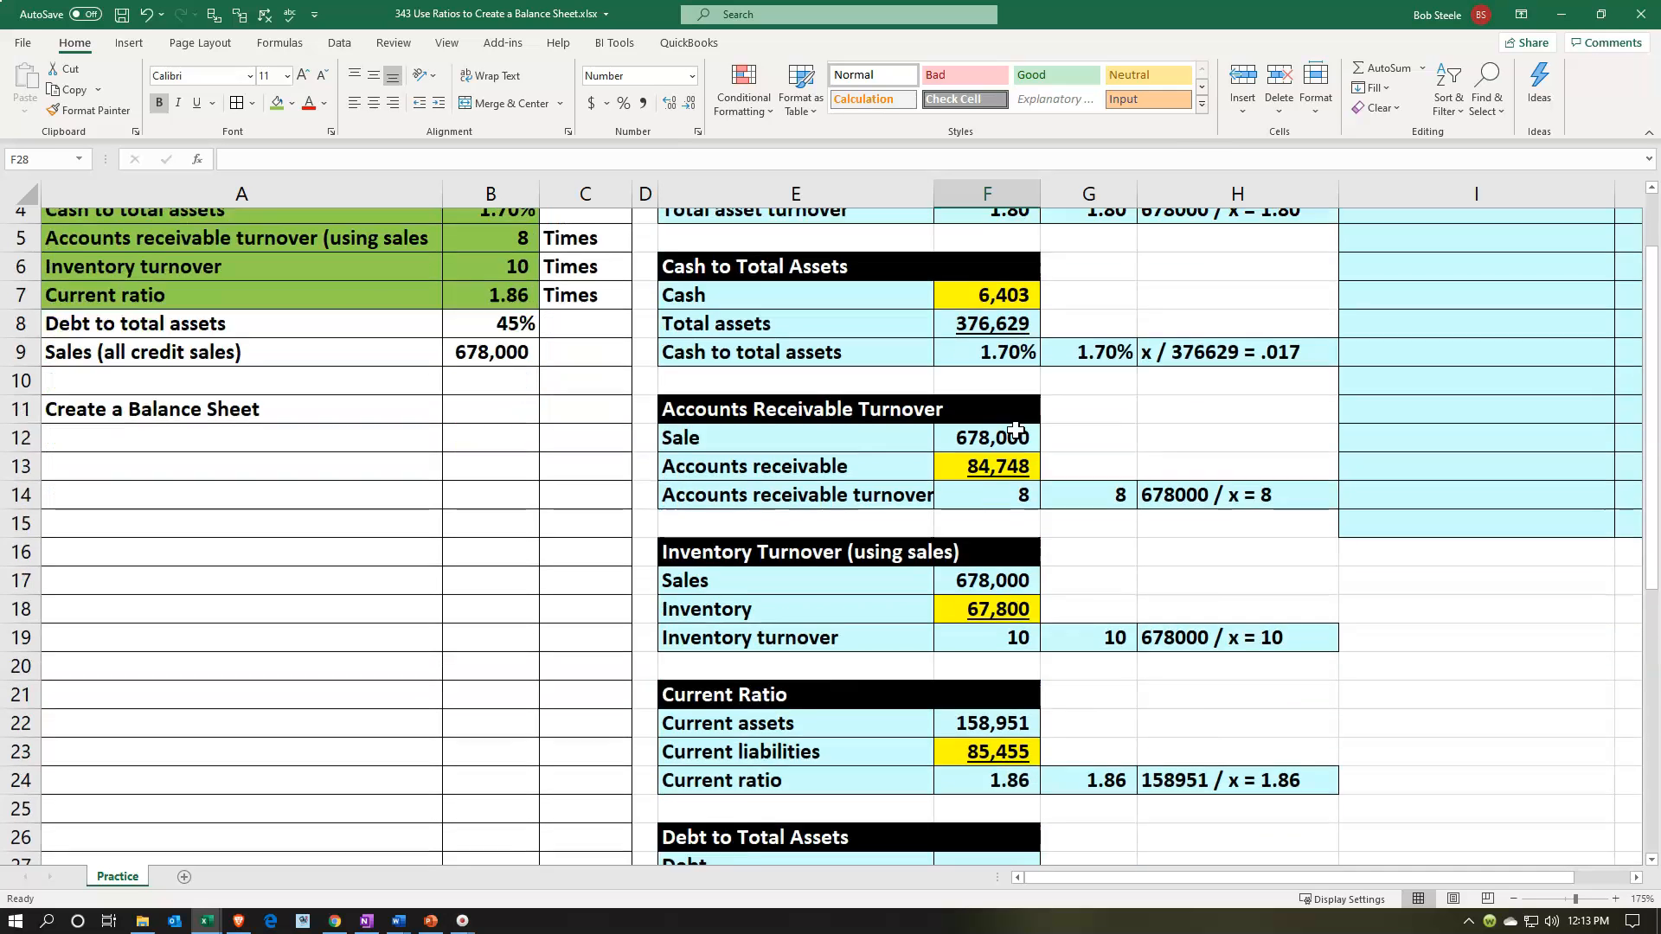
text(=)
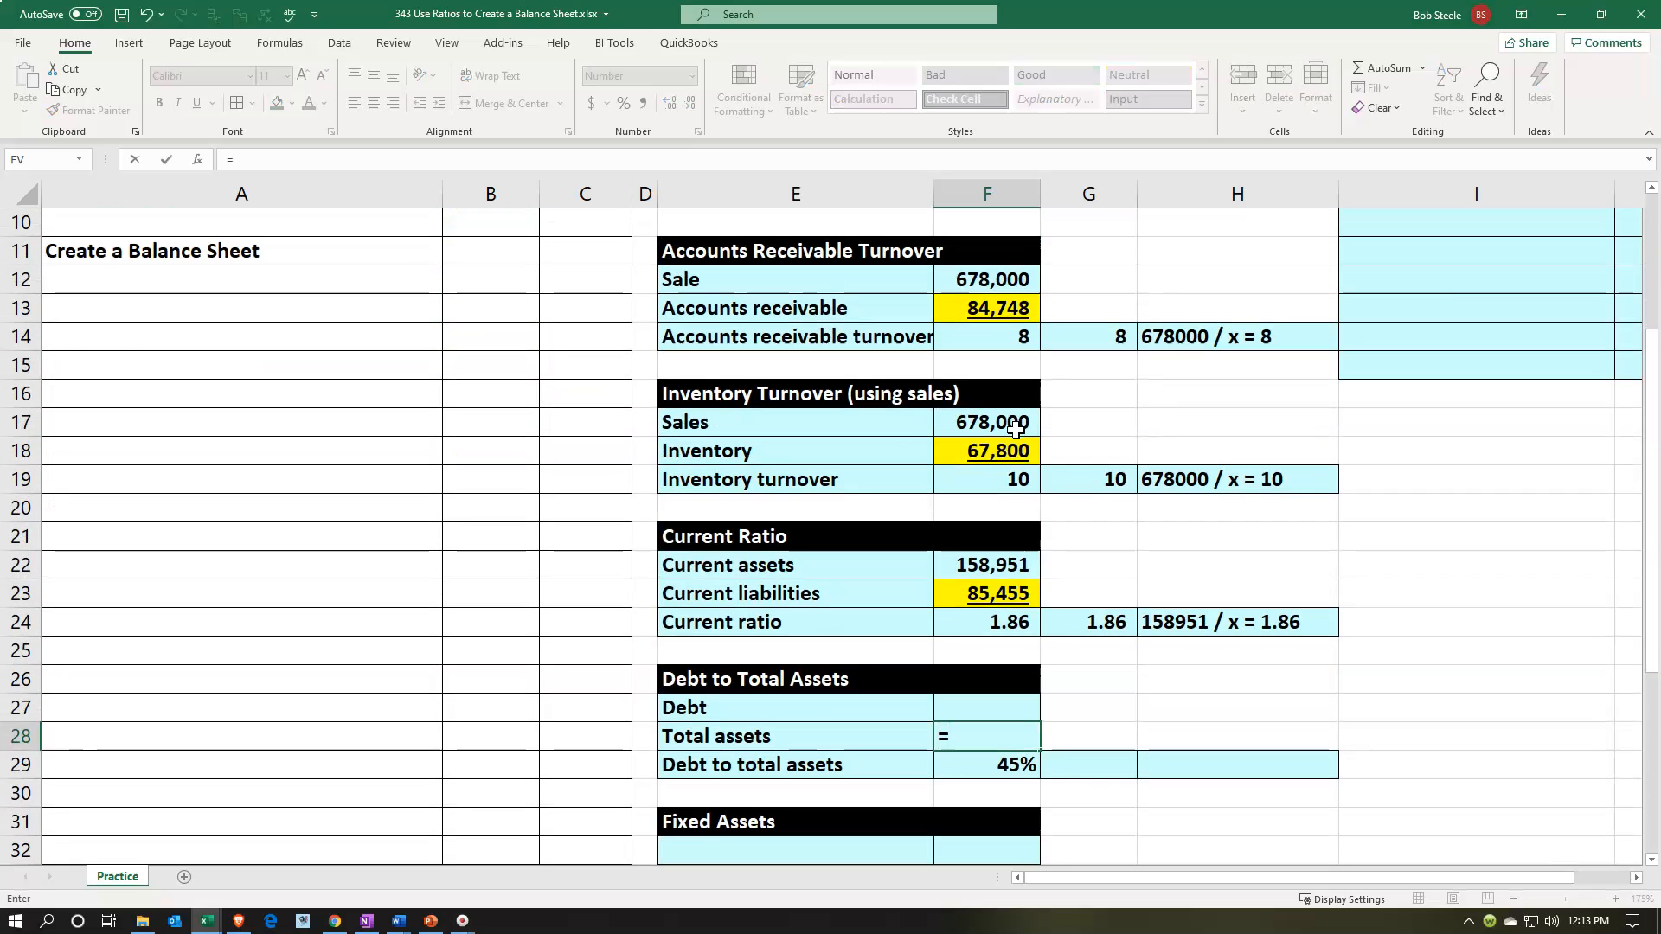
scroll(1016, 427, up, 3)
click(981, 419)
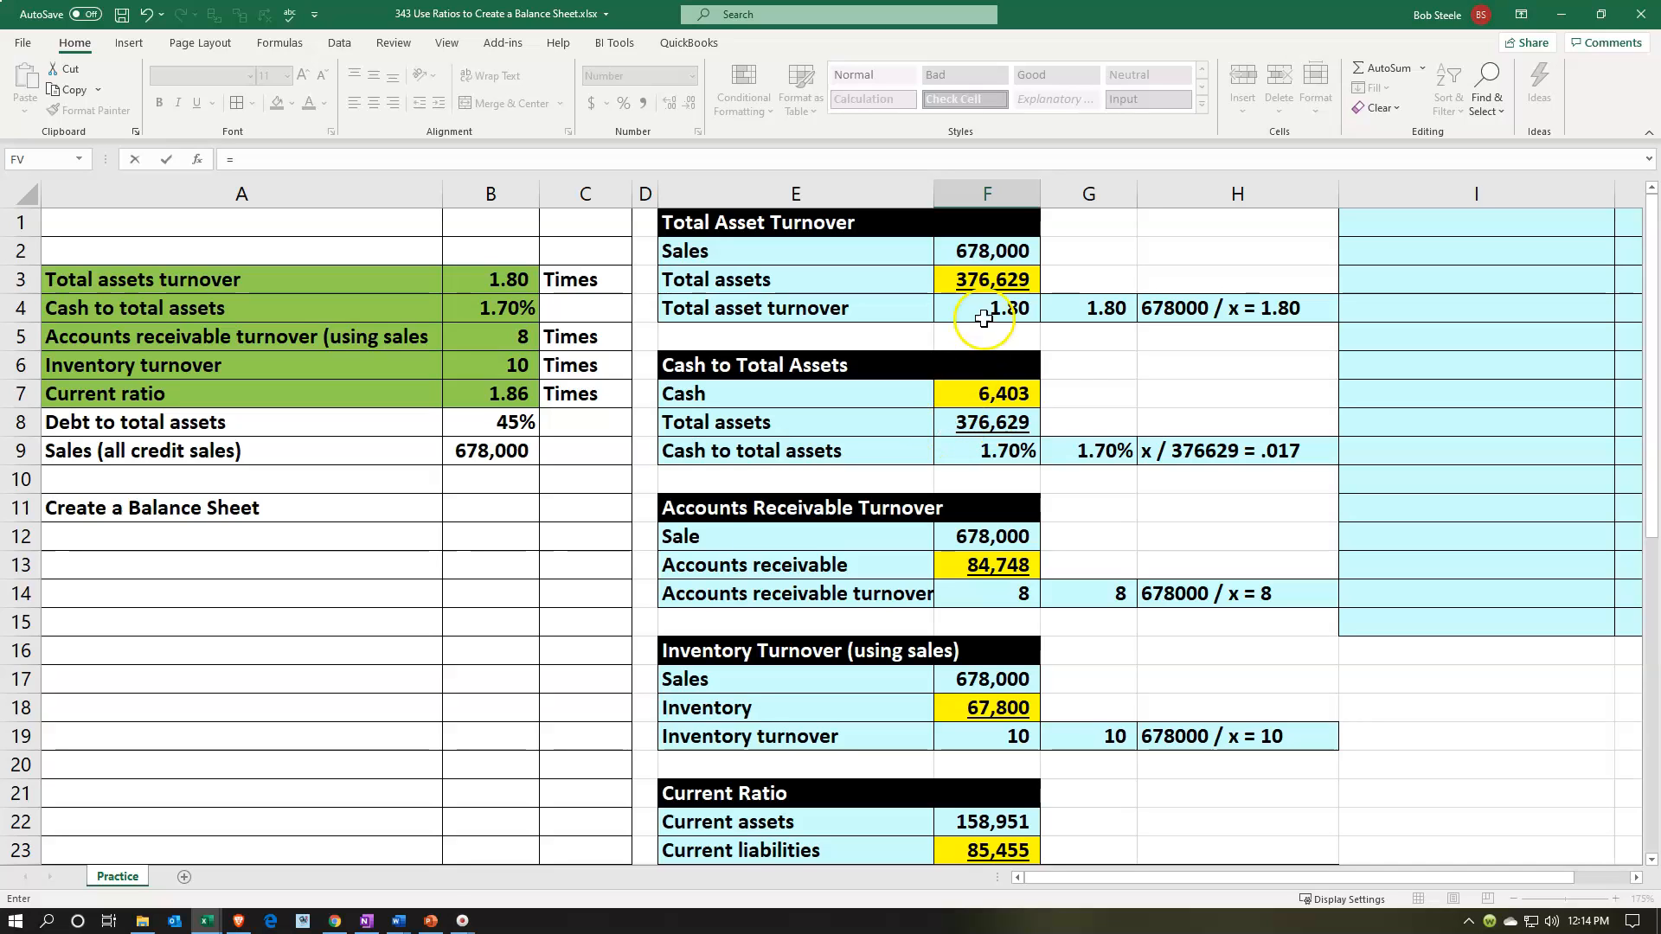
click(974, 278)
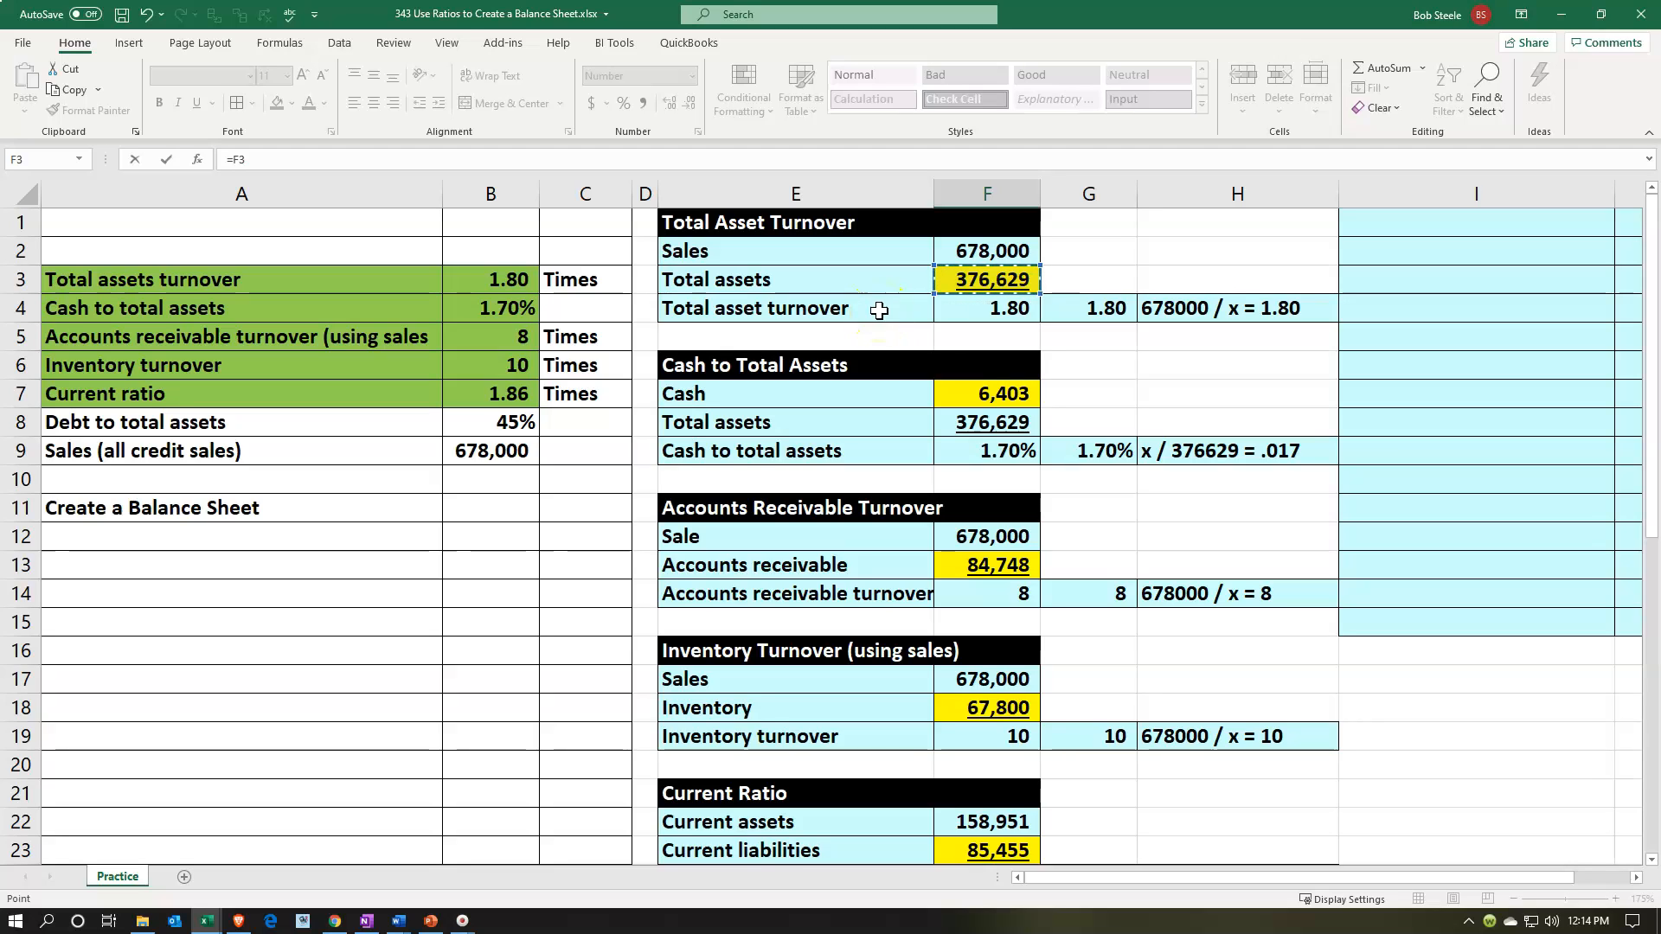
key(Return)
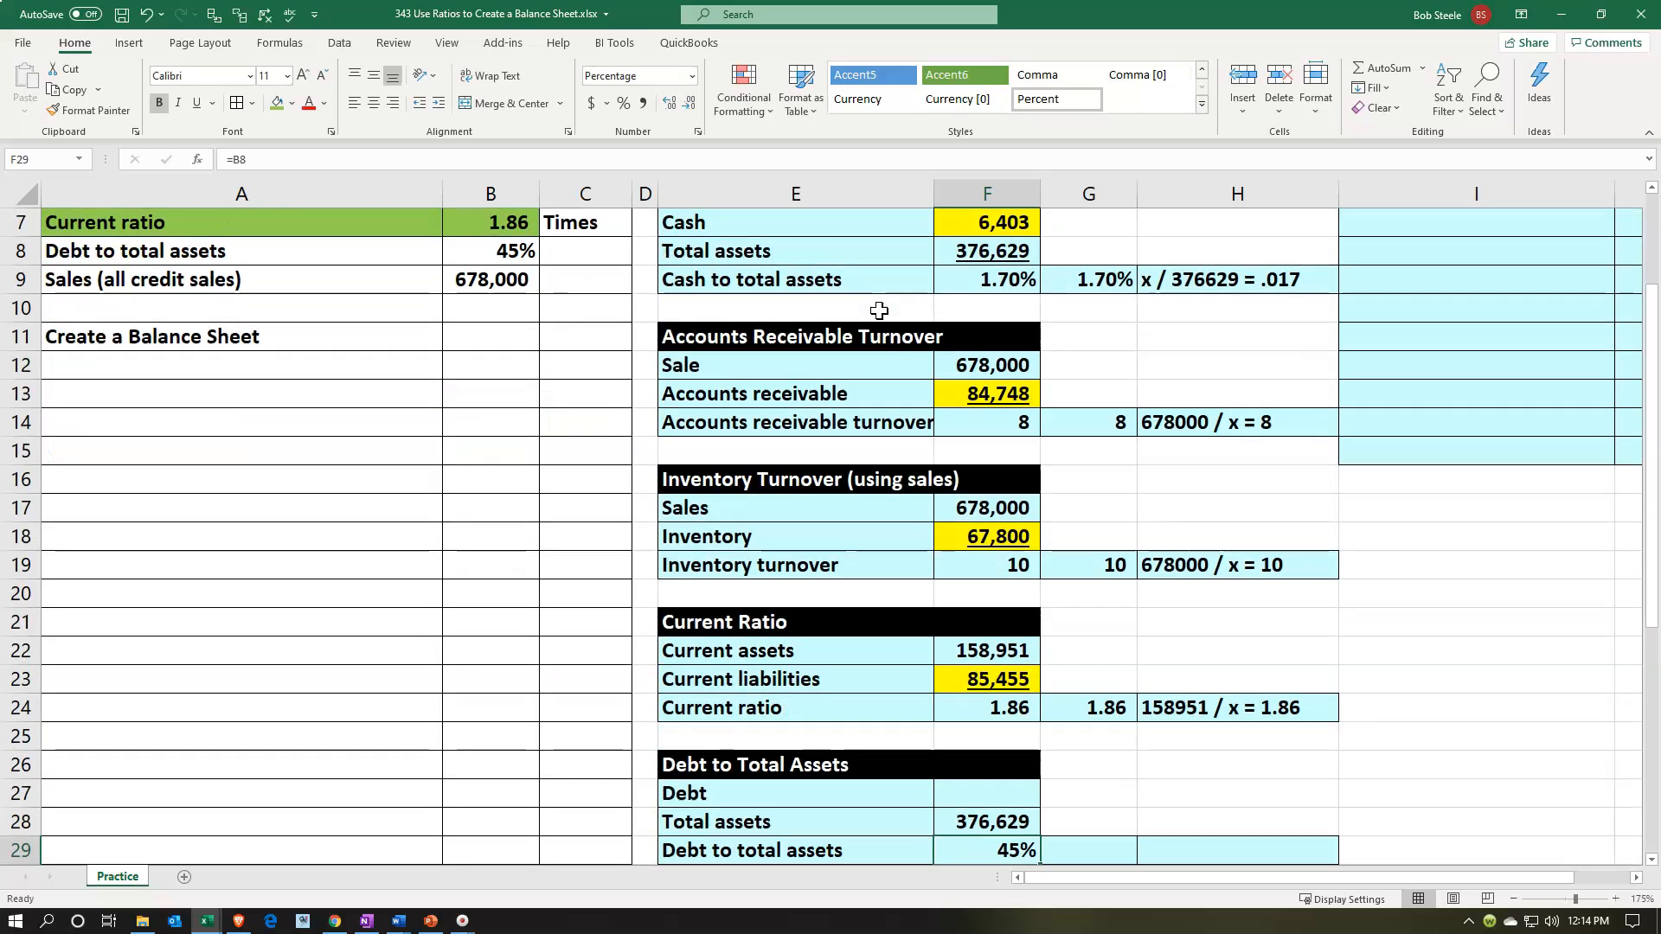
Fill the empty Debt cell F27 with yellow to mark it as the unknown.
scroll(885, 536, down, 1)
scroll(885, 536, down, 2)
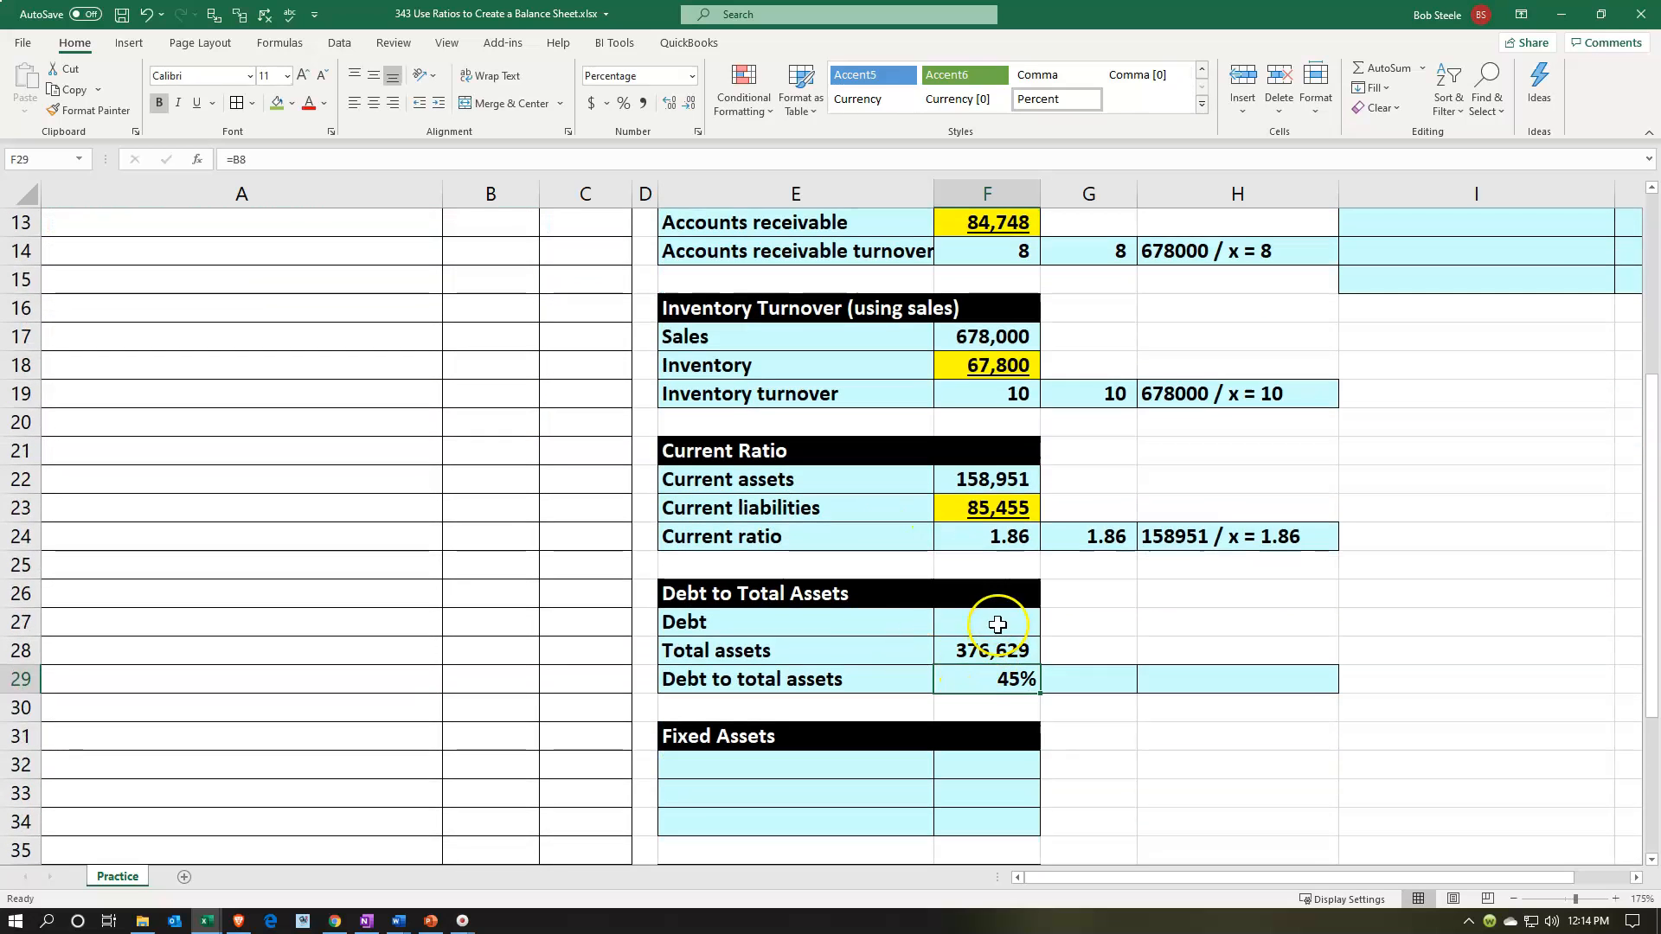
click(997, 614)
right_click(998, 614)
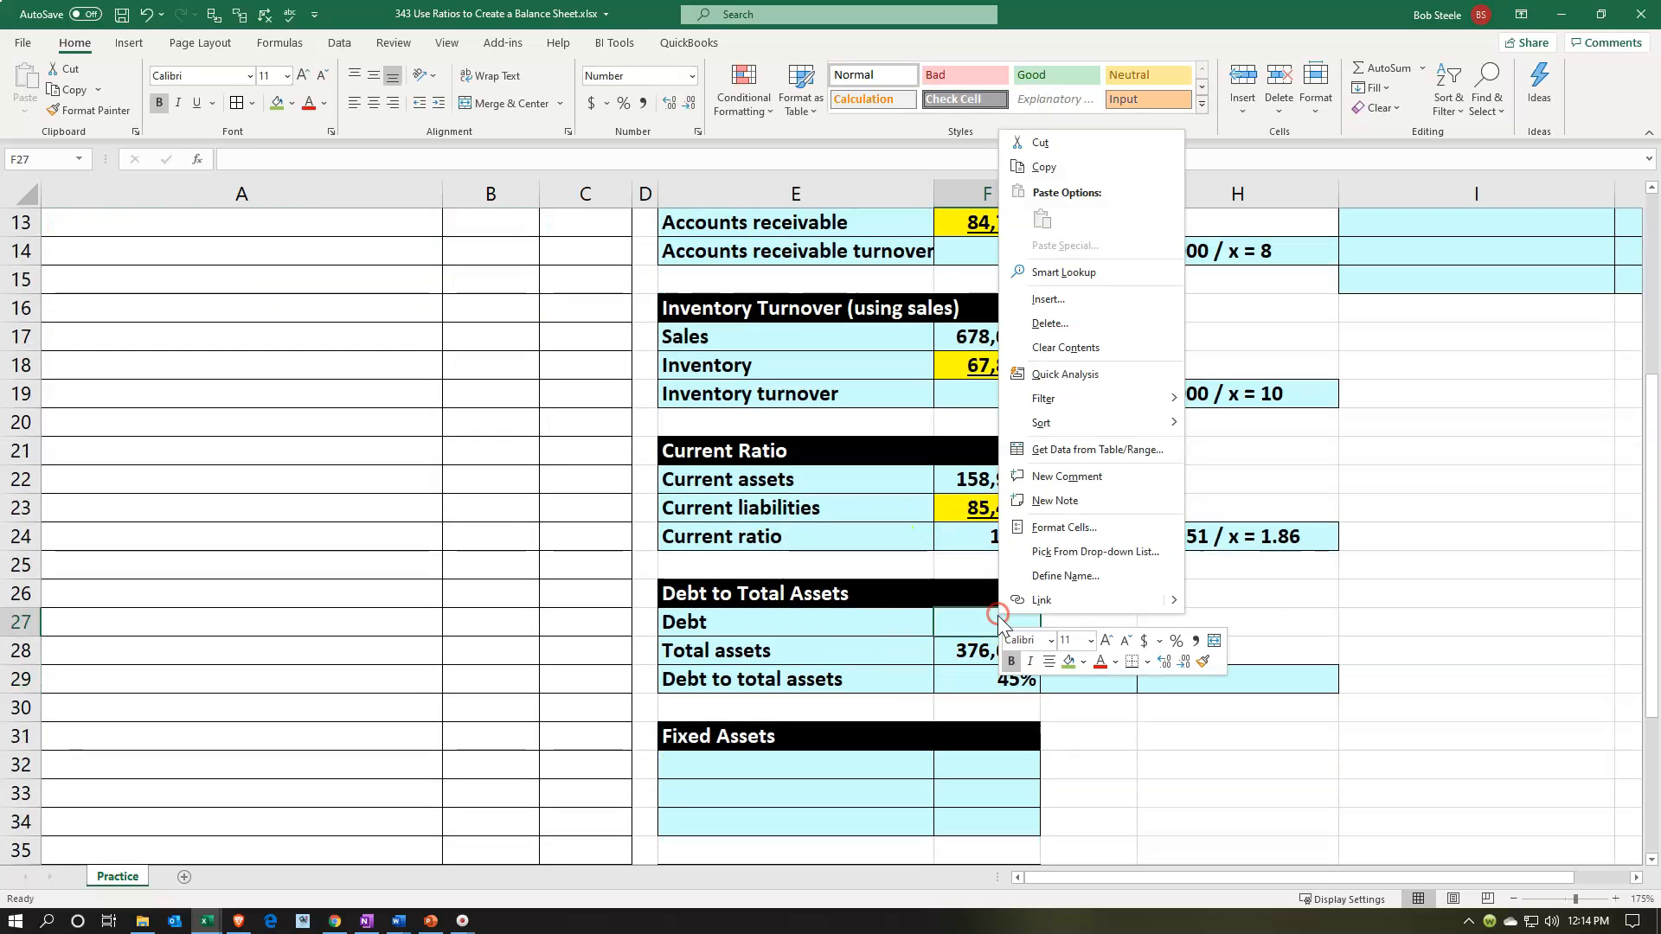
click(1085, 662)
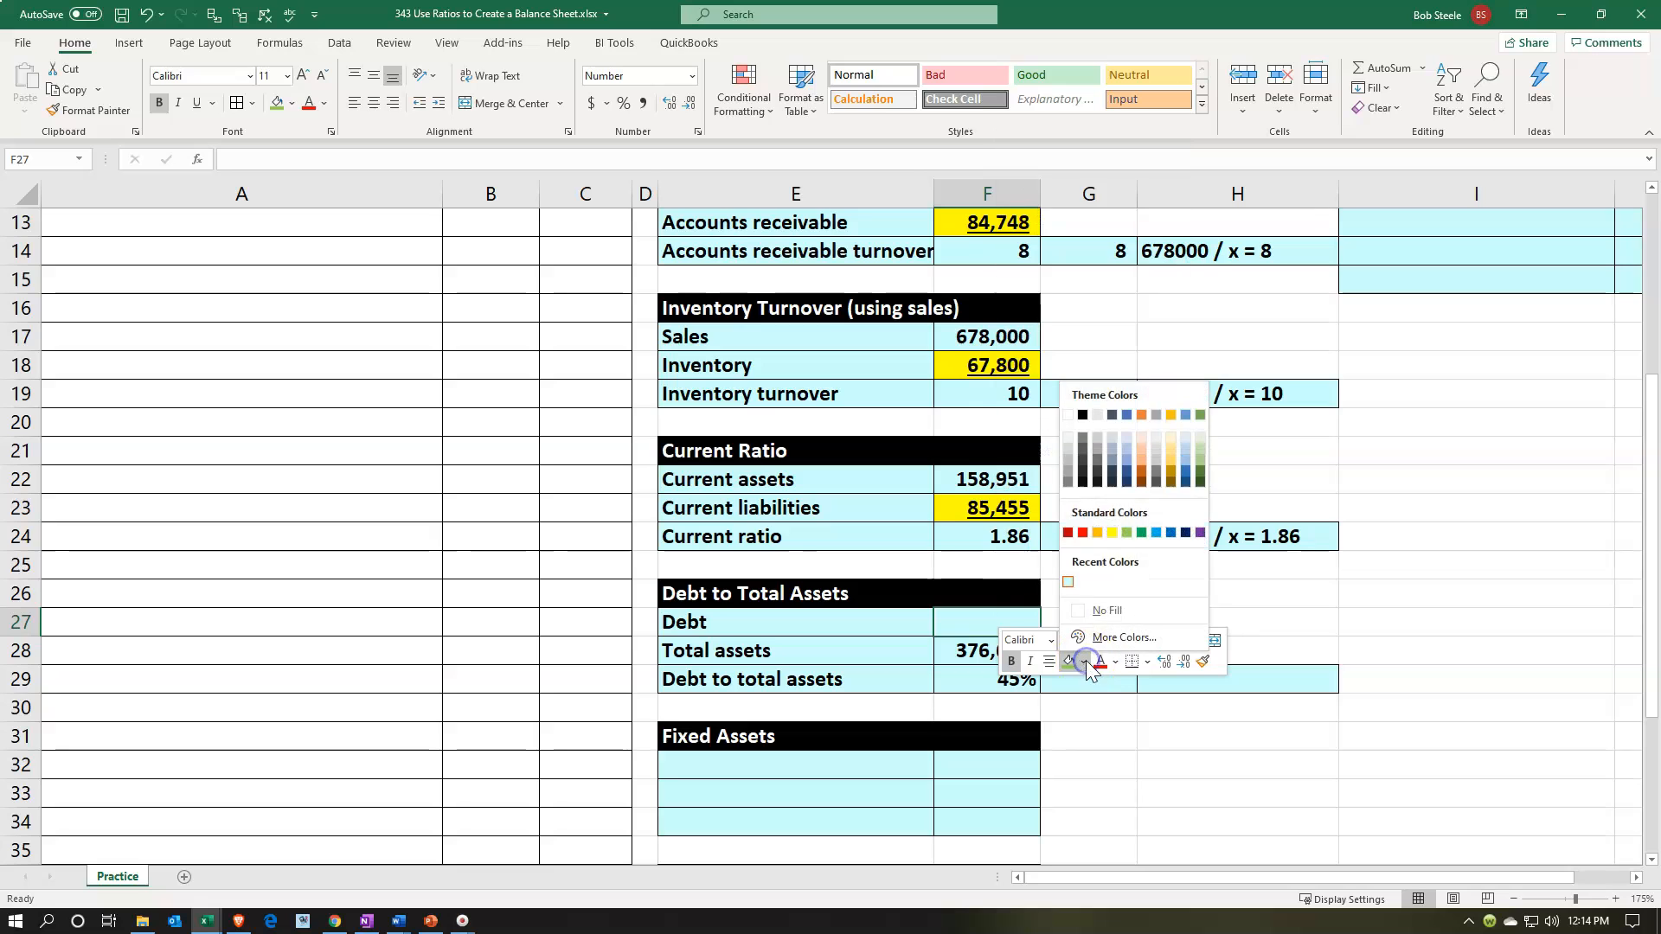
click(1112, 532)
Enter the equation text "x / 376629 = .45" in H29 beside the debt to total assets ratio.
click(1212, 683)
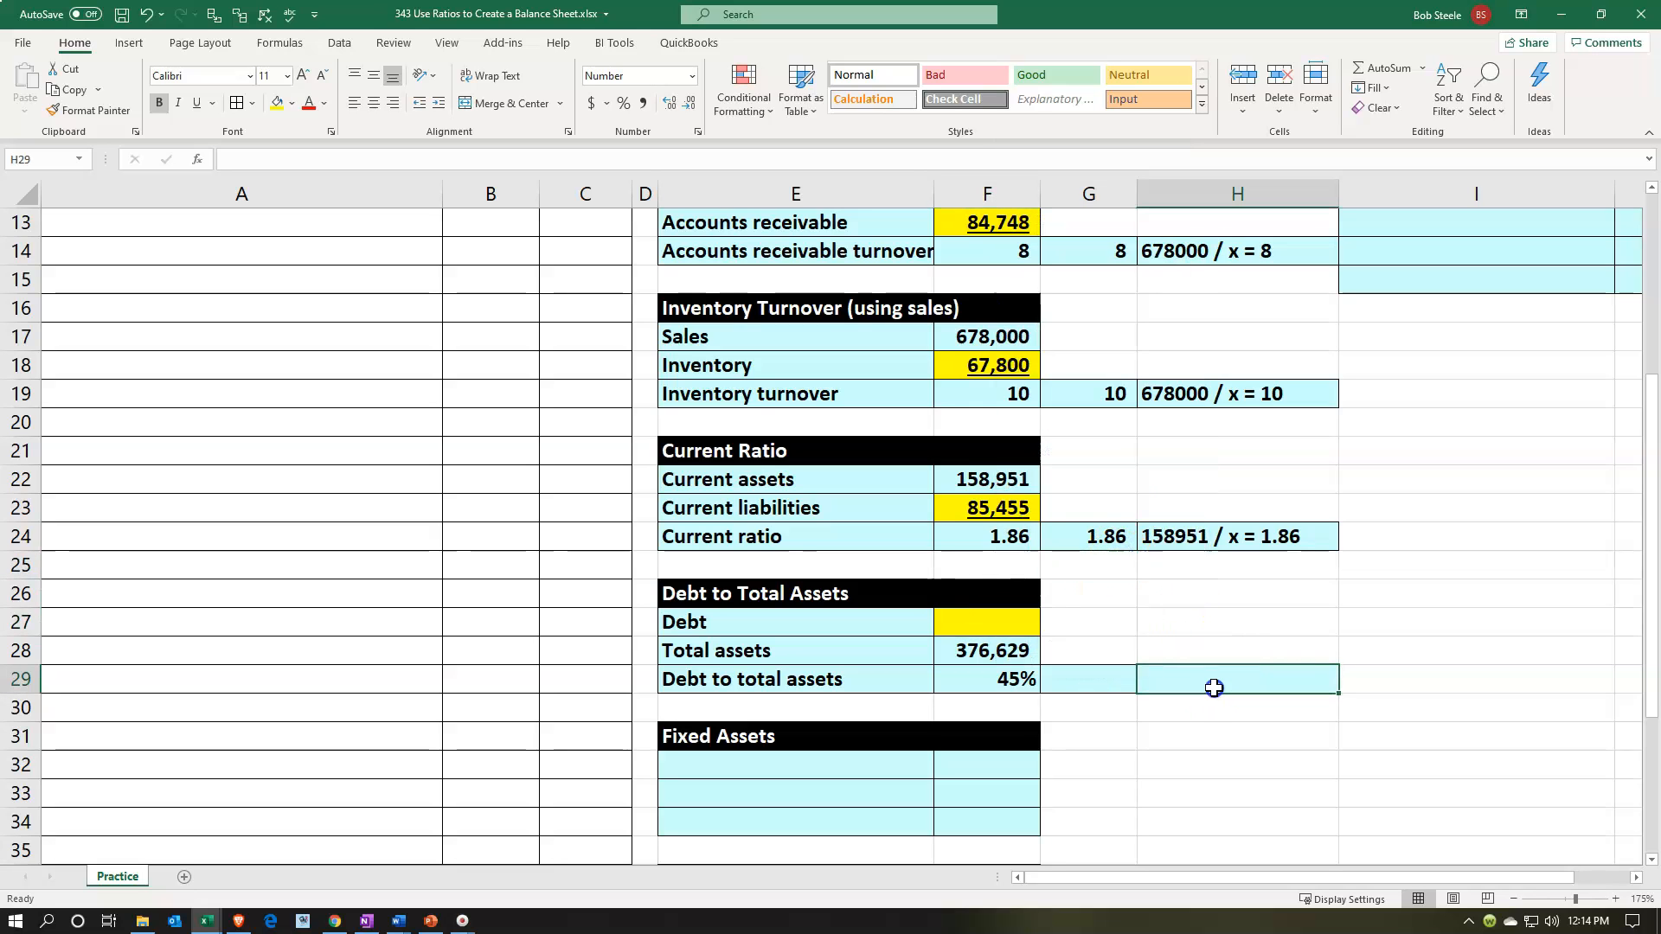
text(x / 376629)
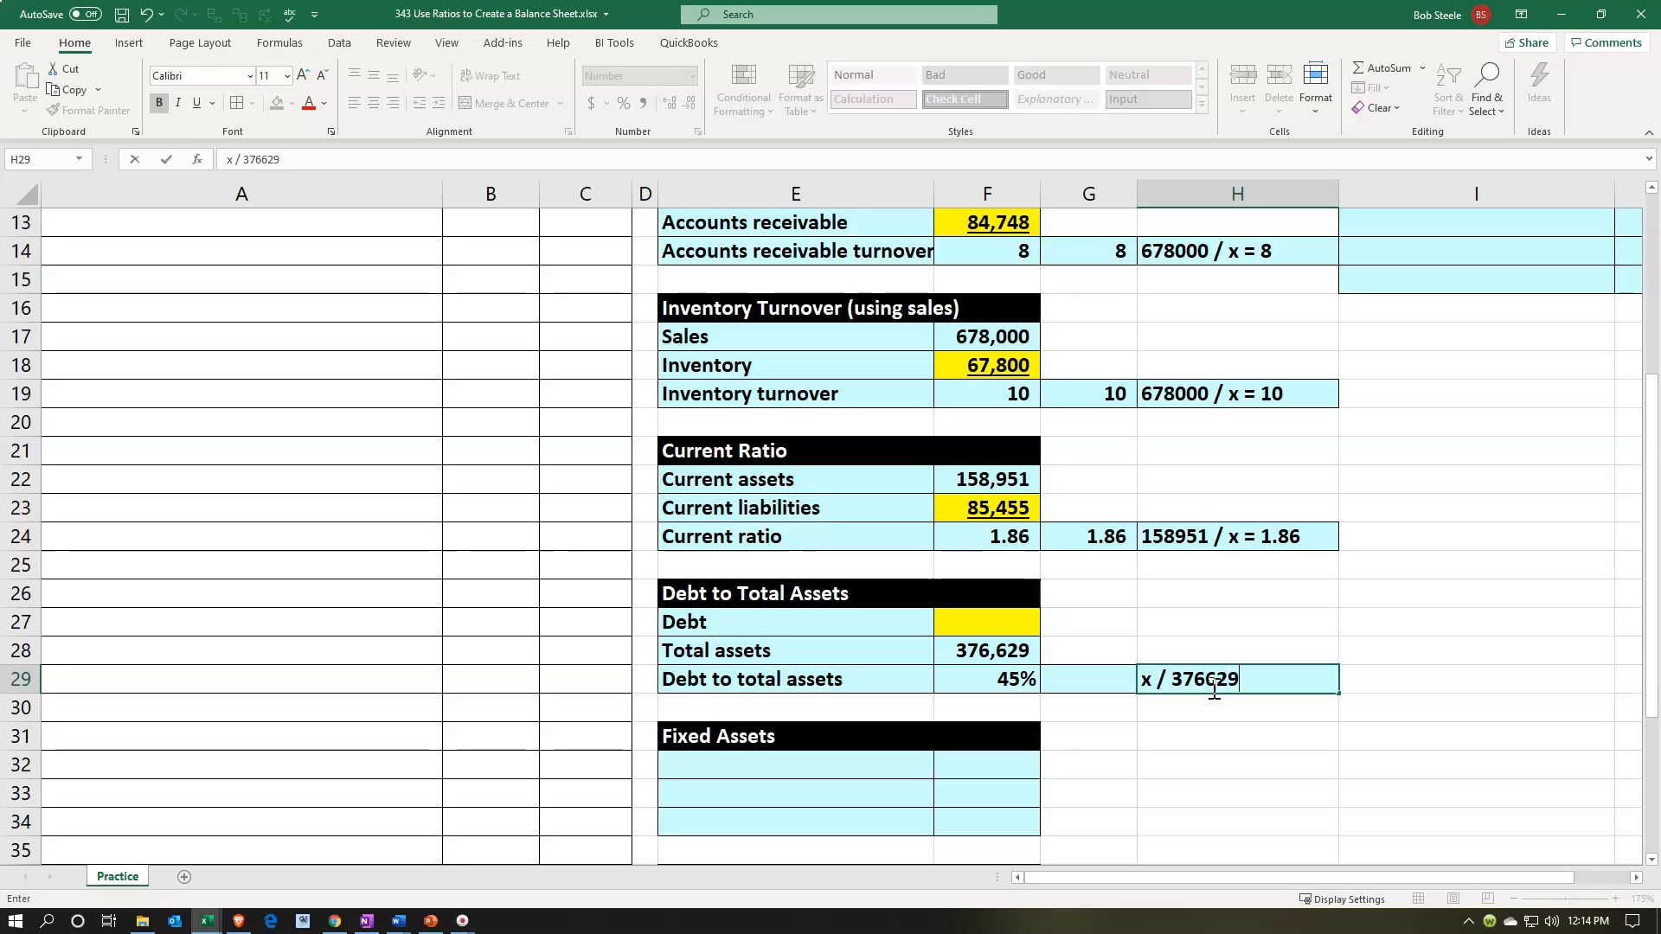
text( = .45)
key(Return)
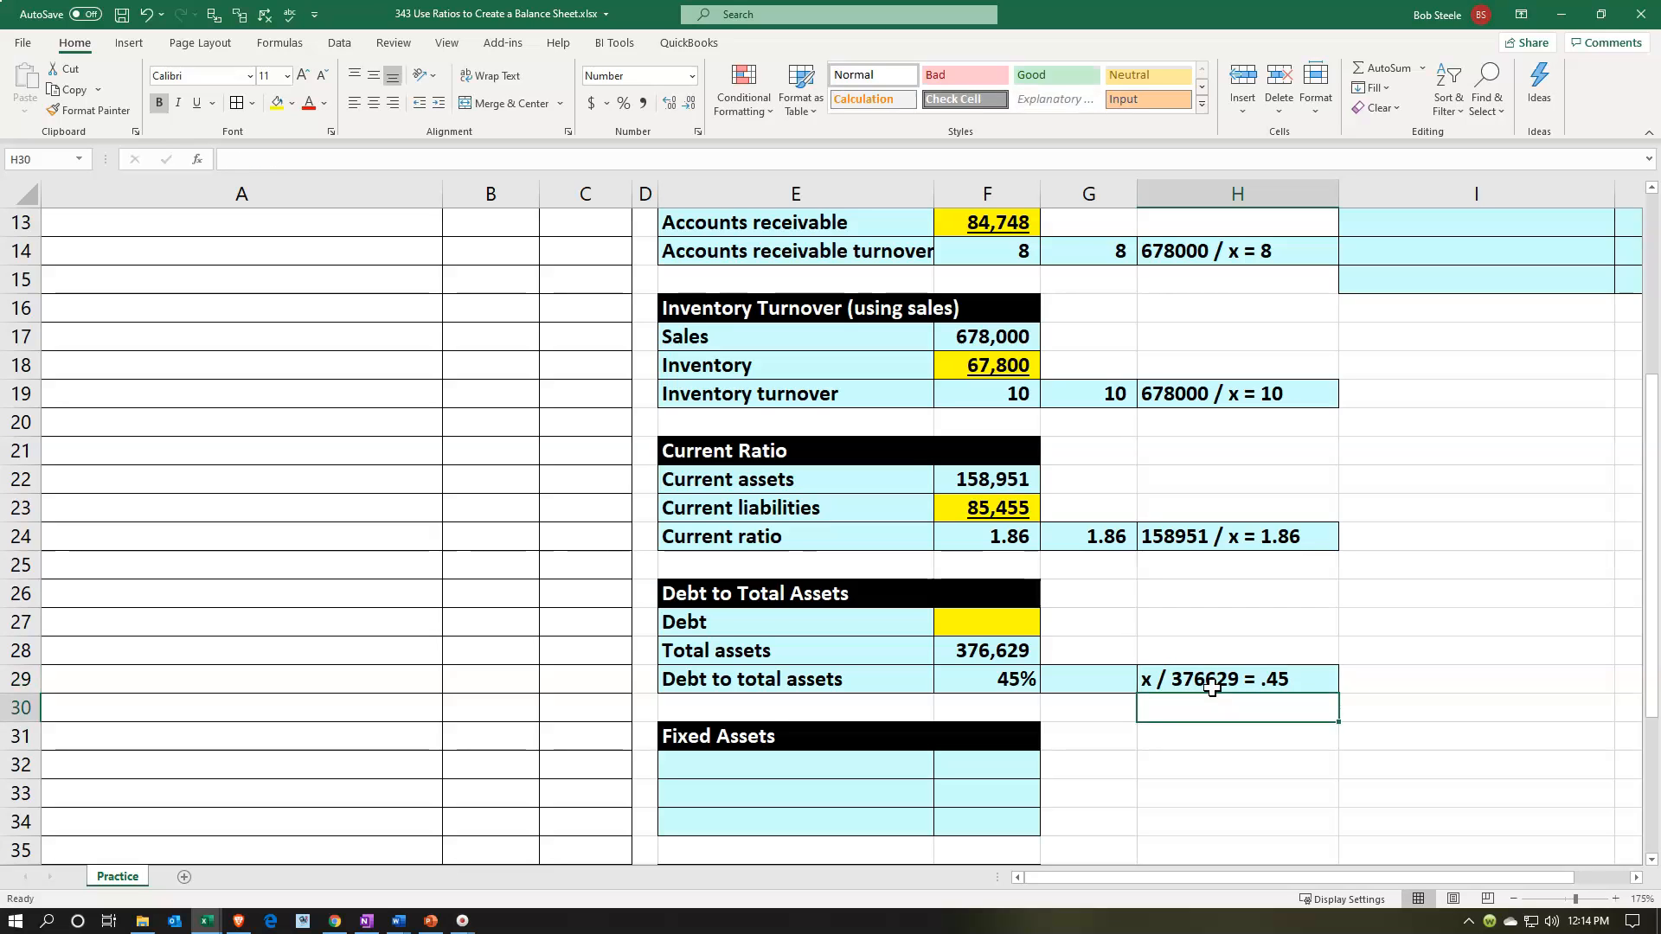
Replace the content of F29 with the formula =F27/F28, dividing debt by total assets.
key(Up)
key(Left)
key(Left)
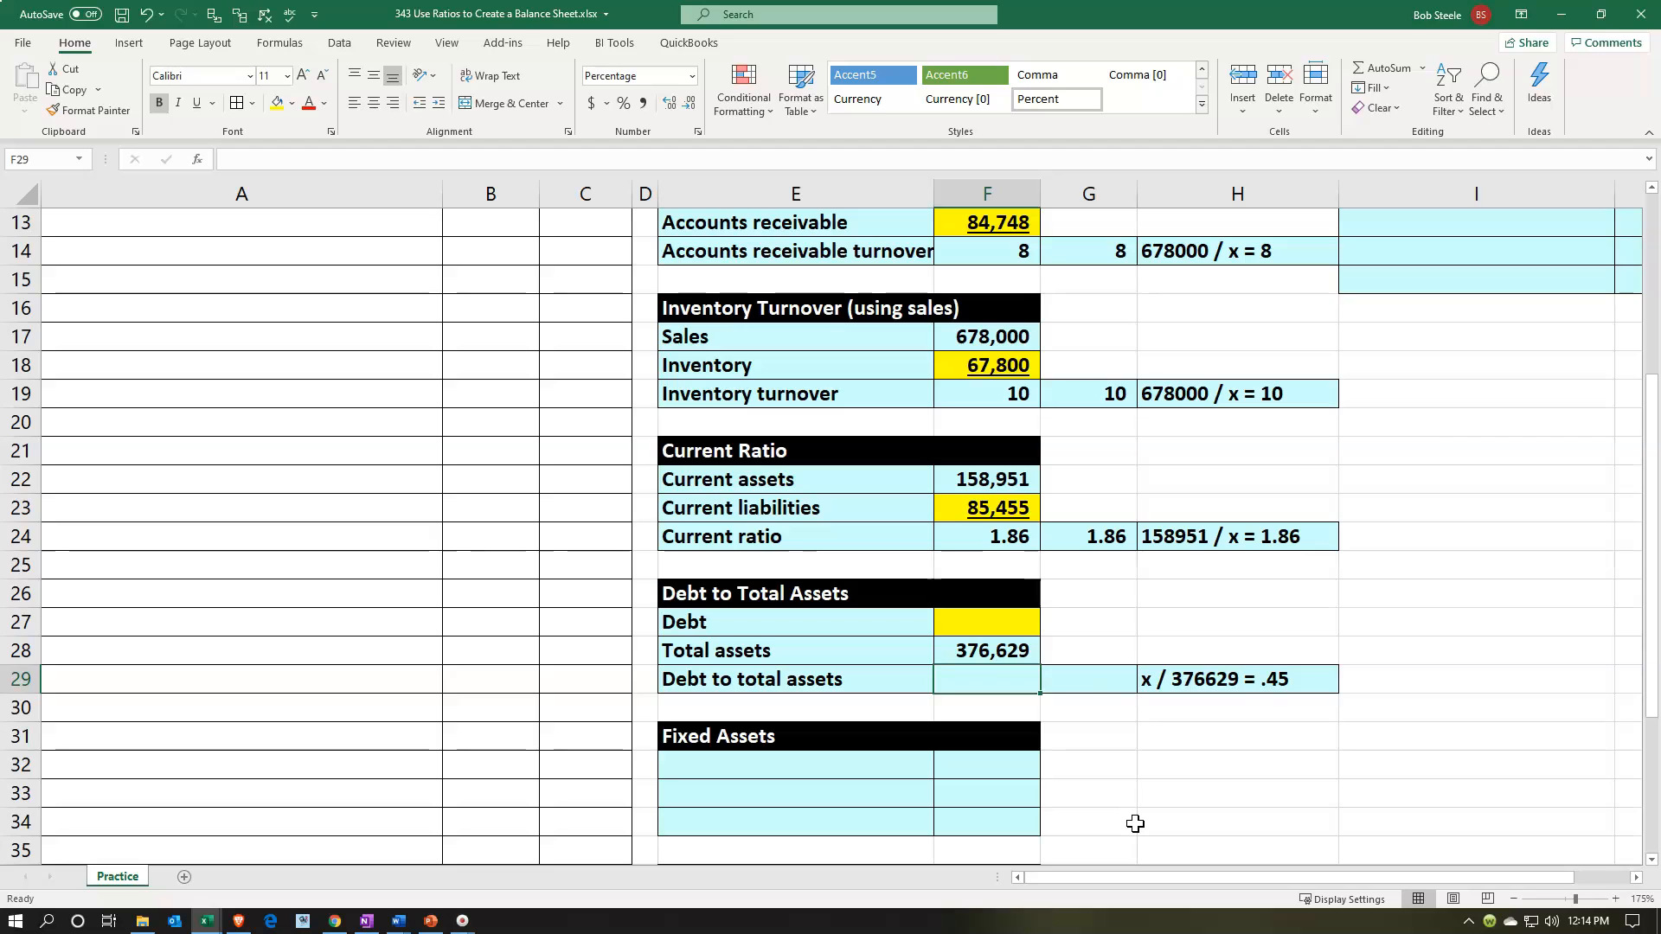
text(=)
key(Up)
key(Up)
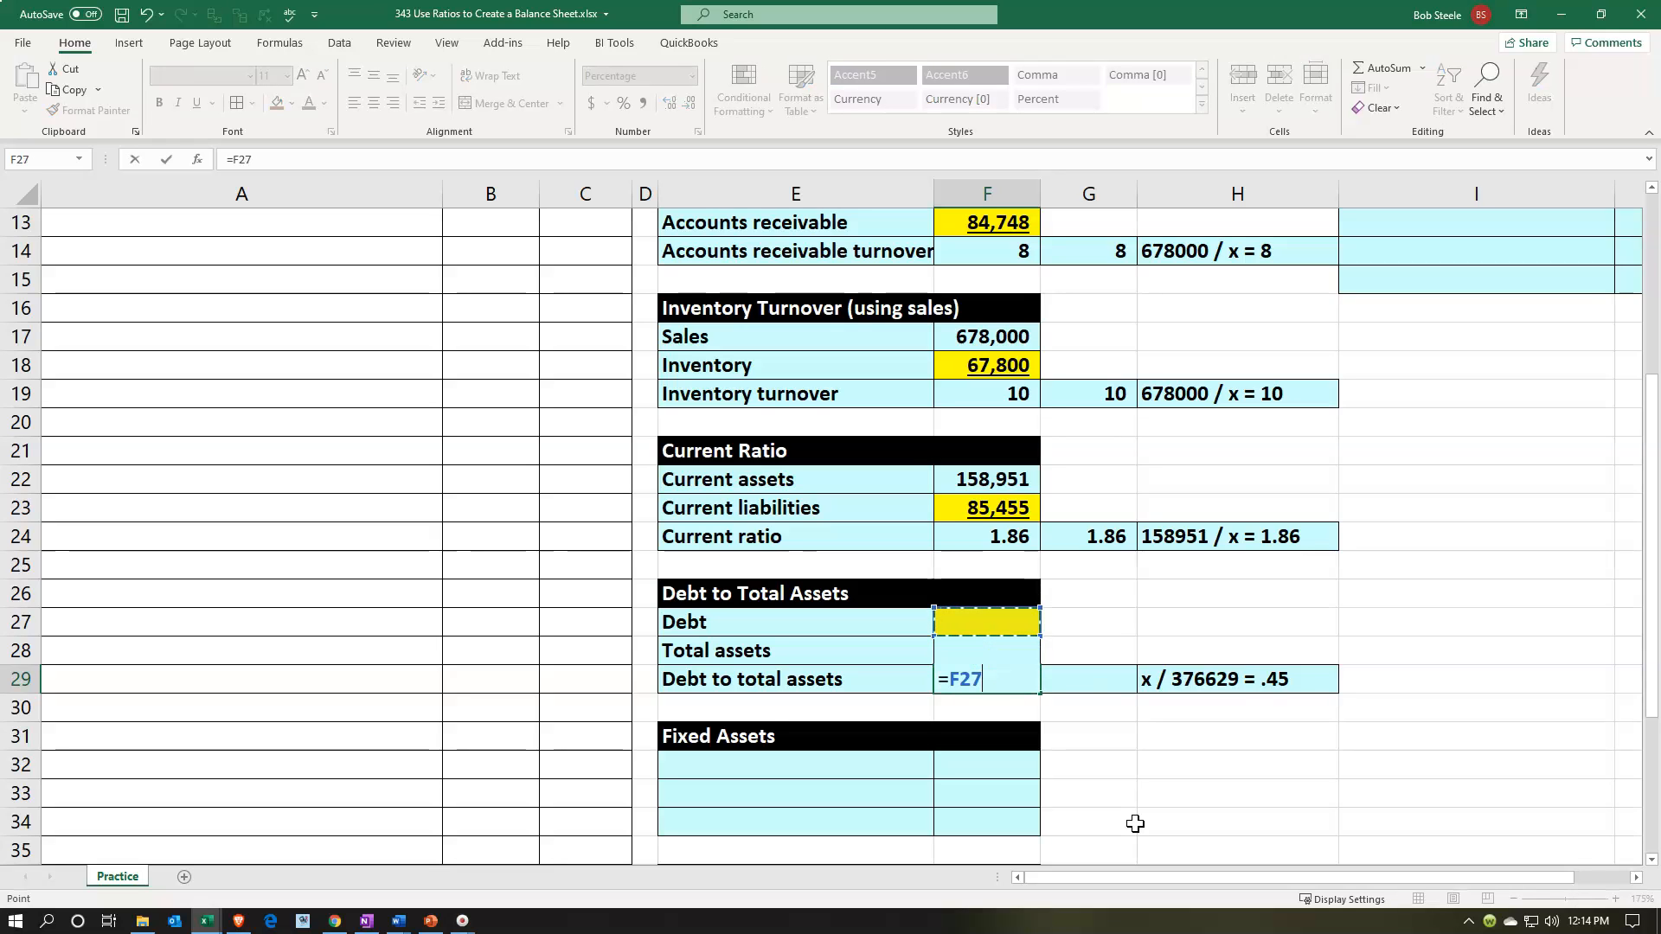
text(/)
key(Up)
key(Return)
Run Goal Seek to set F29 to .45 by changing the debt in F27, and accept the solution.
key(Right)
key(Up)
key(Up)
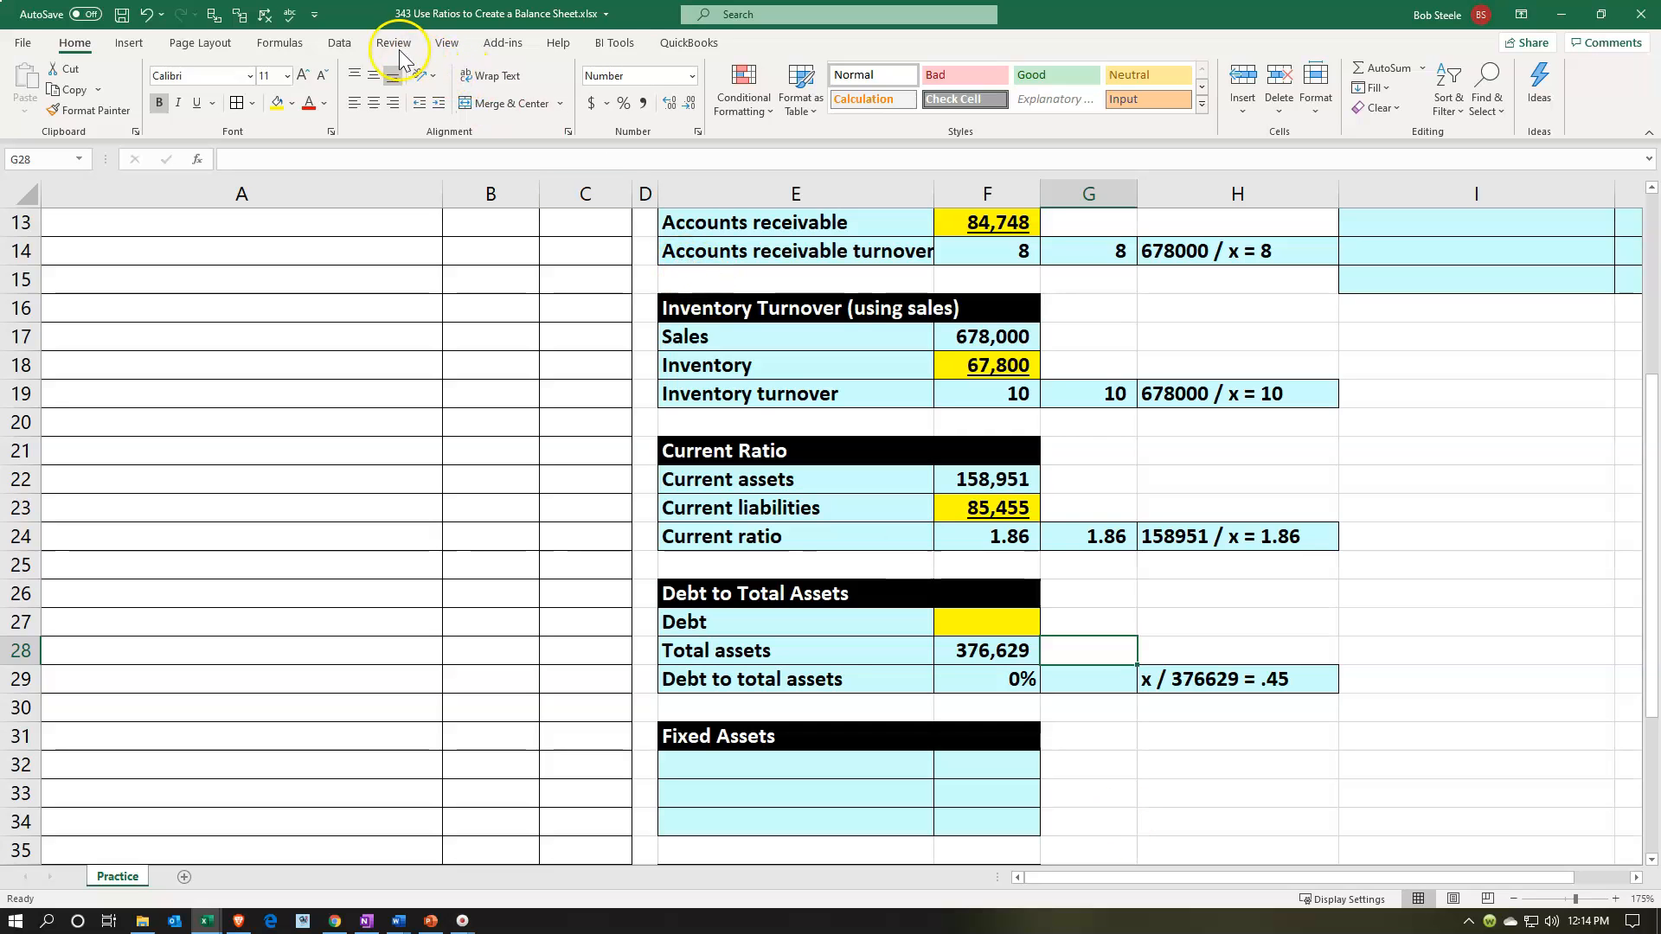
click(342, 45)
click(1237, 91)
click(1254, 158)
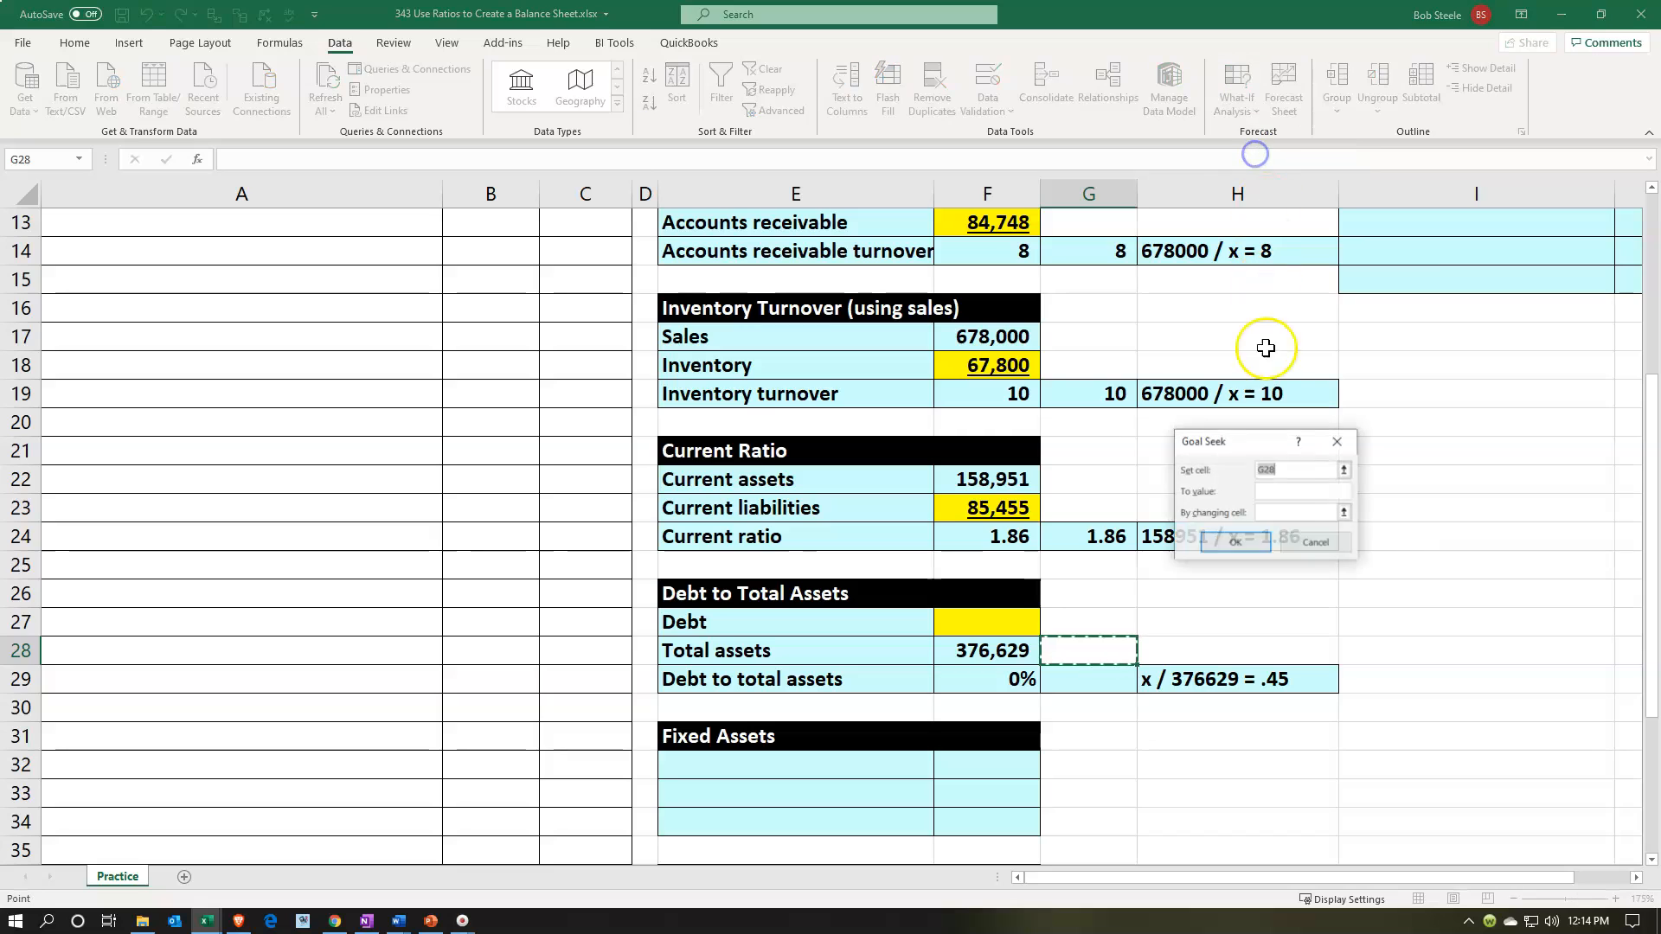
drag(1233, 452, 1146, 526)
click(1023, 686)
click(1179, 567)
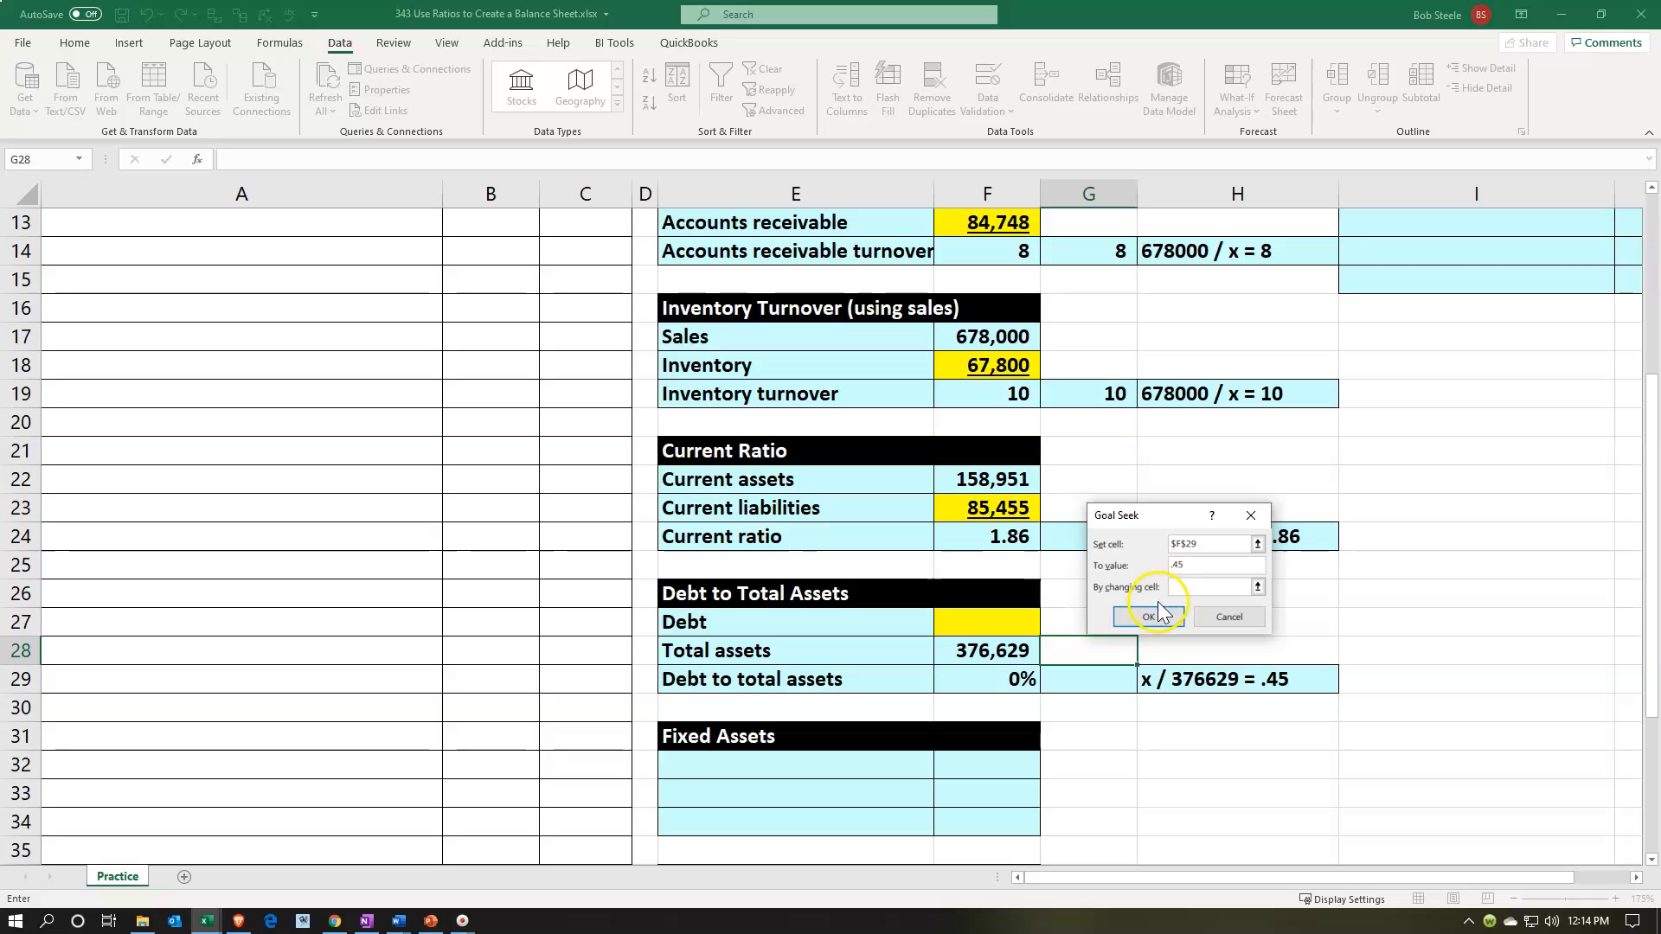
click(986, 622)
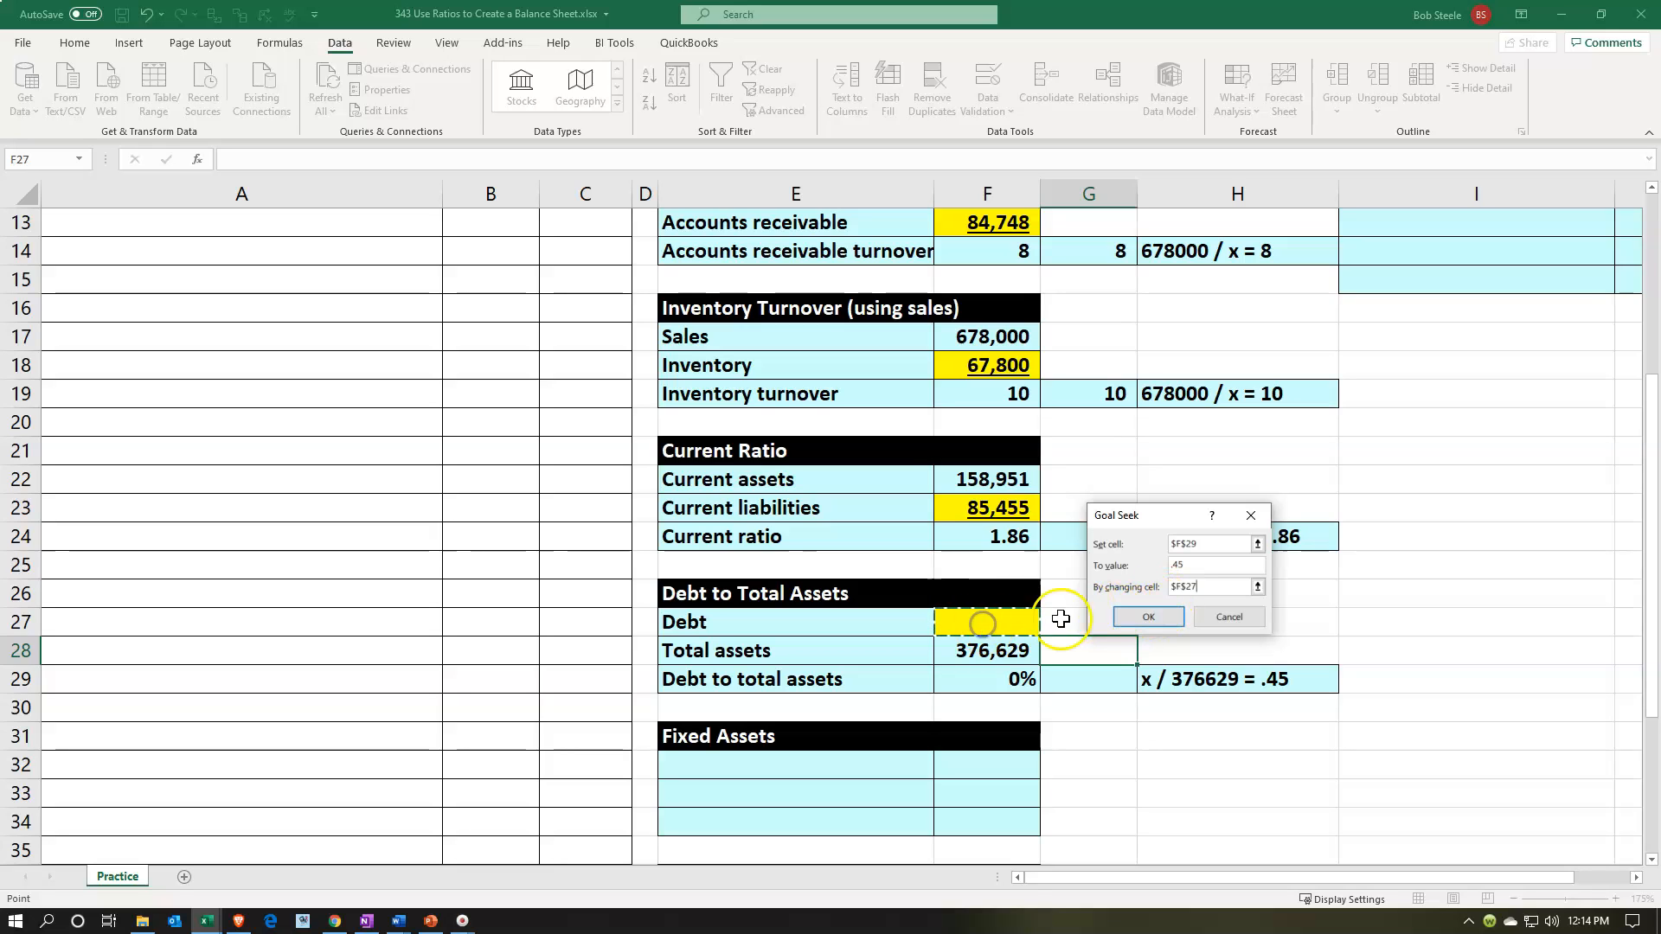
click(1125, 620)
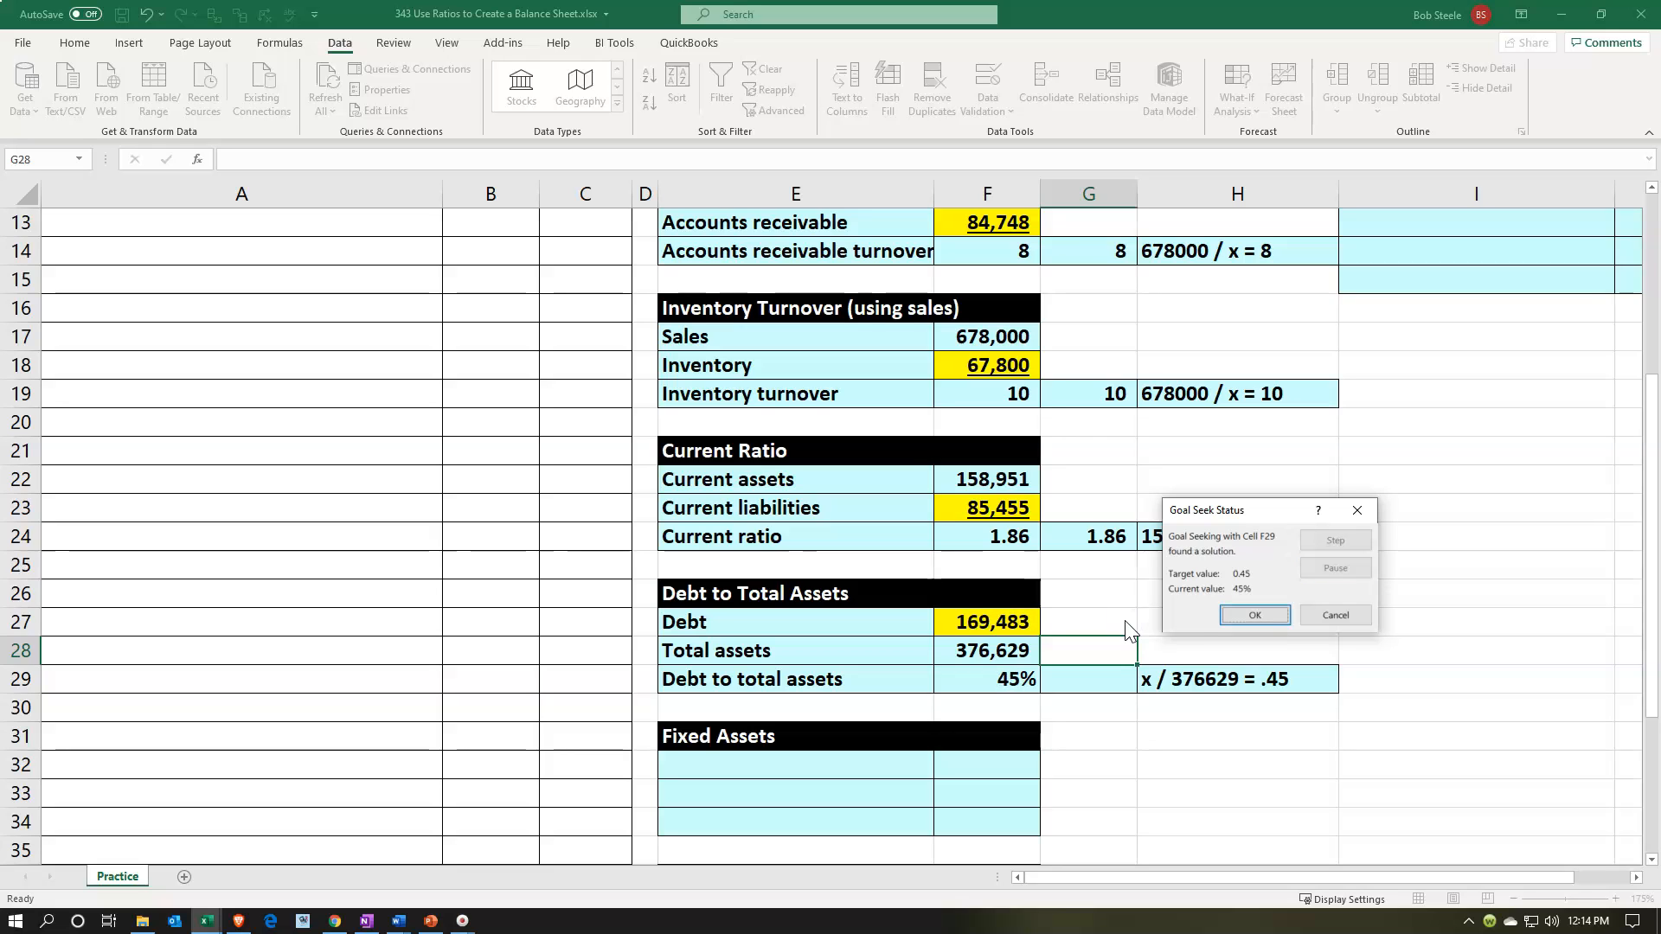
click(1227, 623)
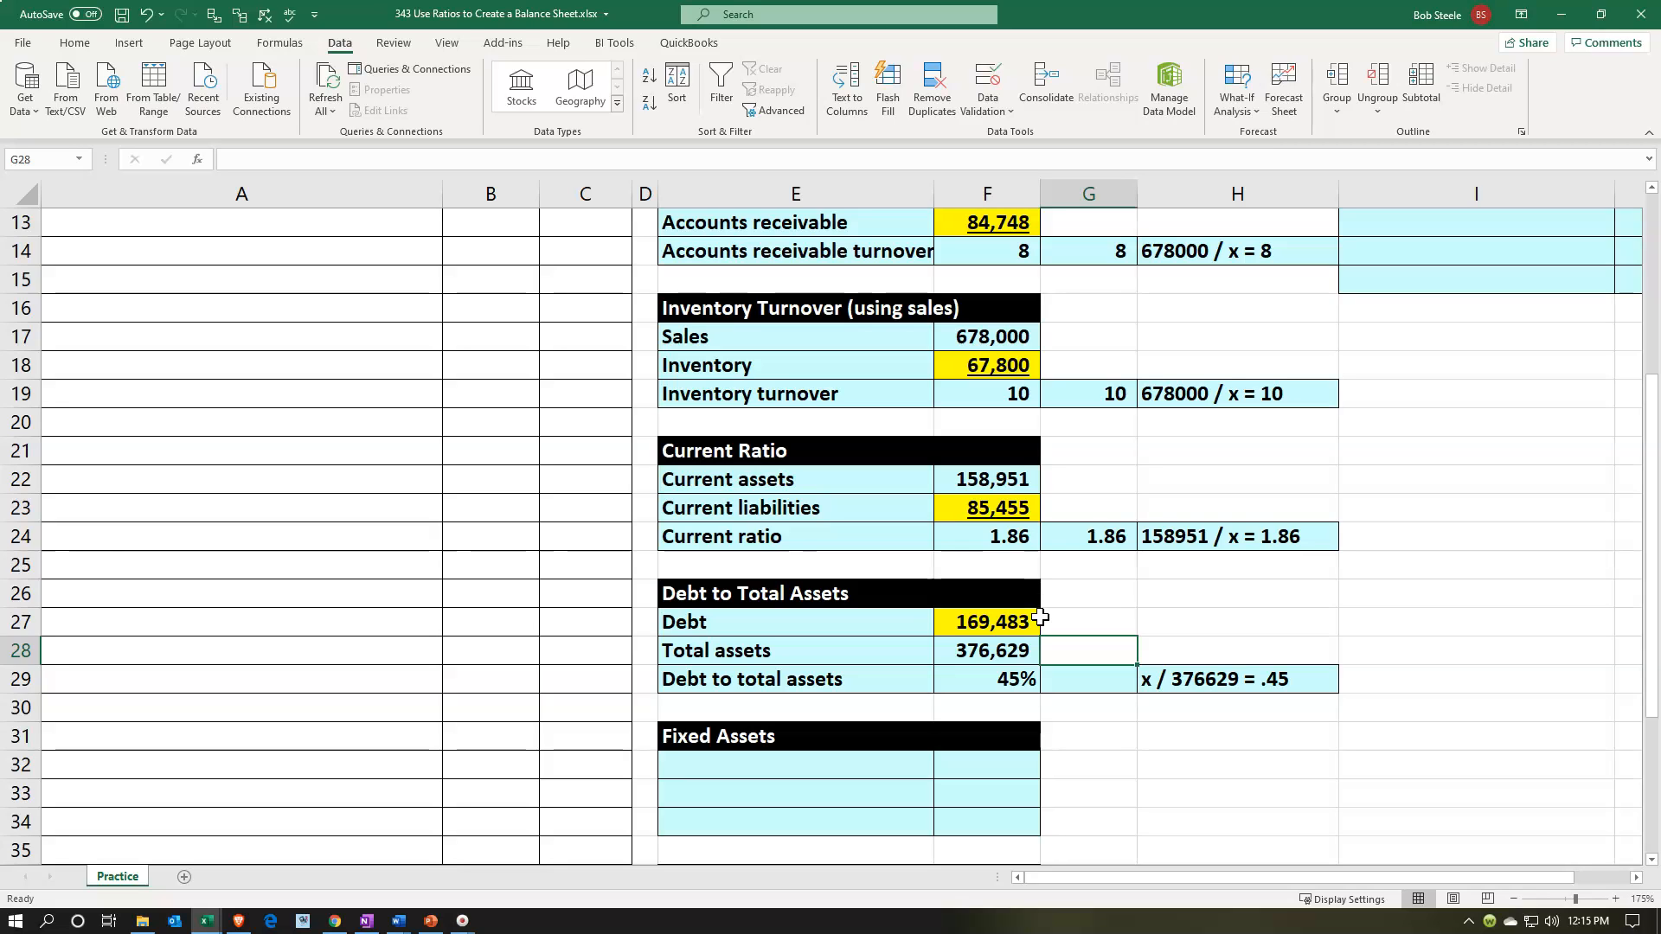
Enter the check formula =F27/F28 in G29 beside the debt to total assets ratio.
click(1079, 674)
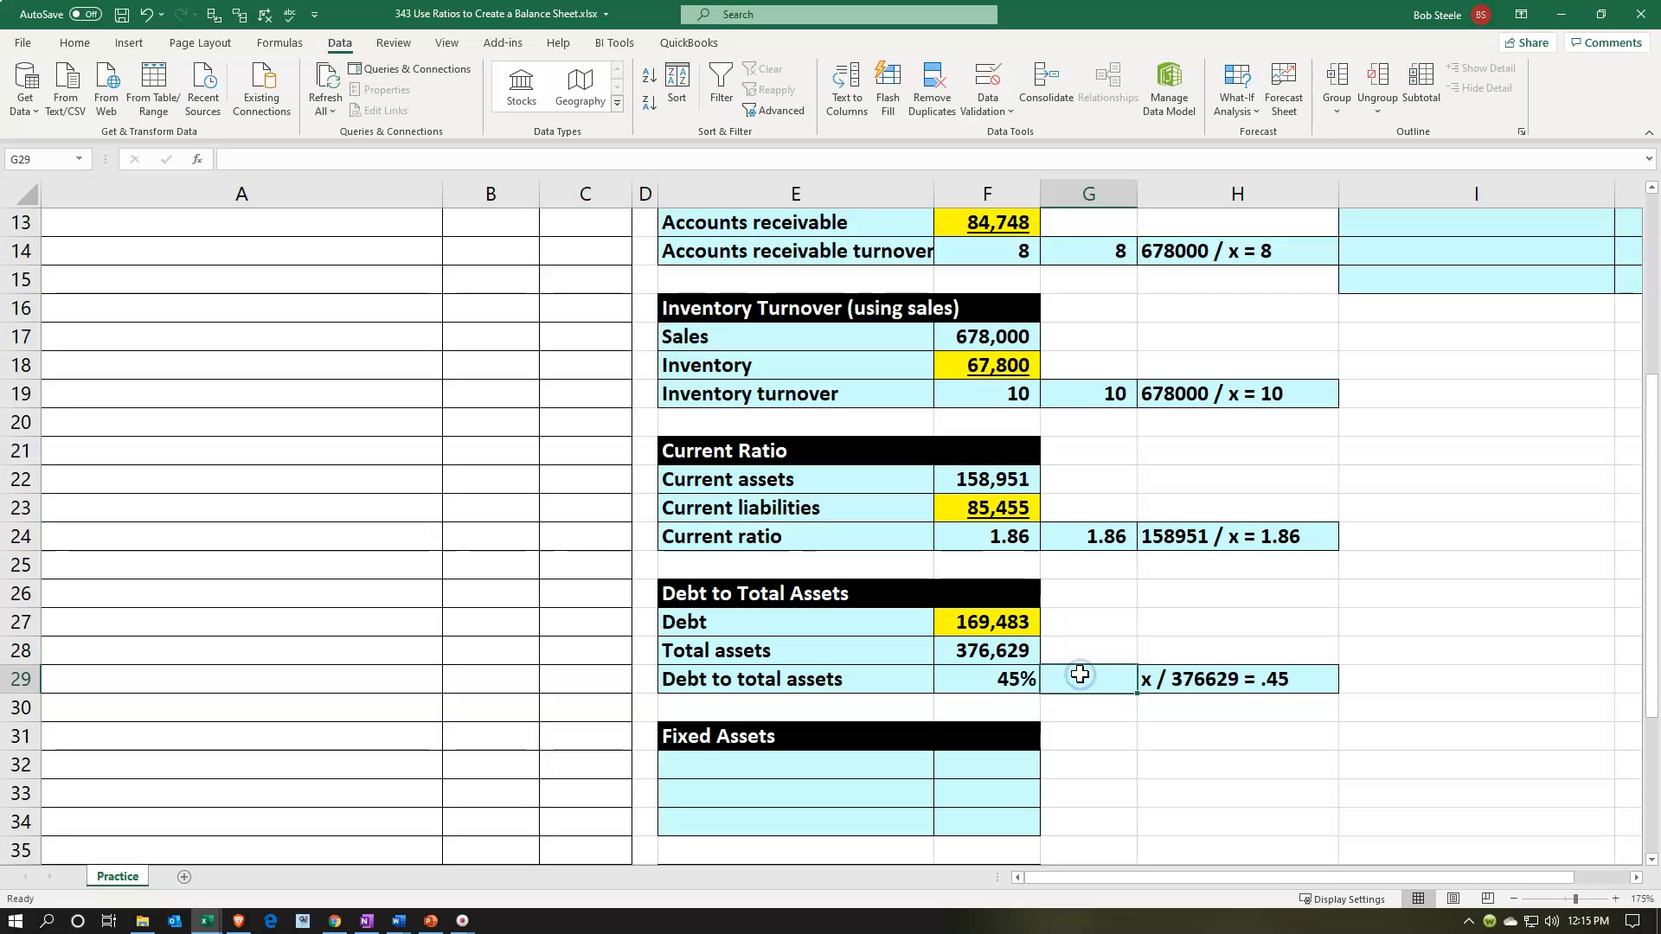
text(=)
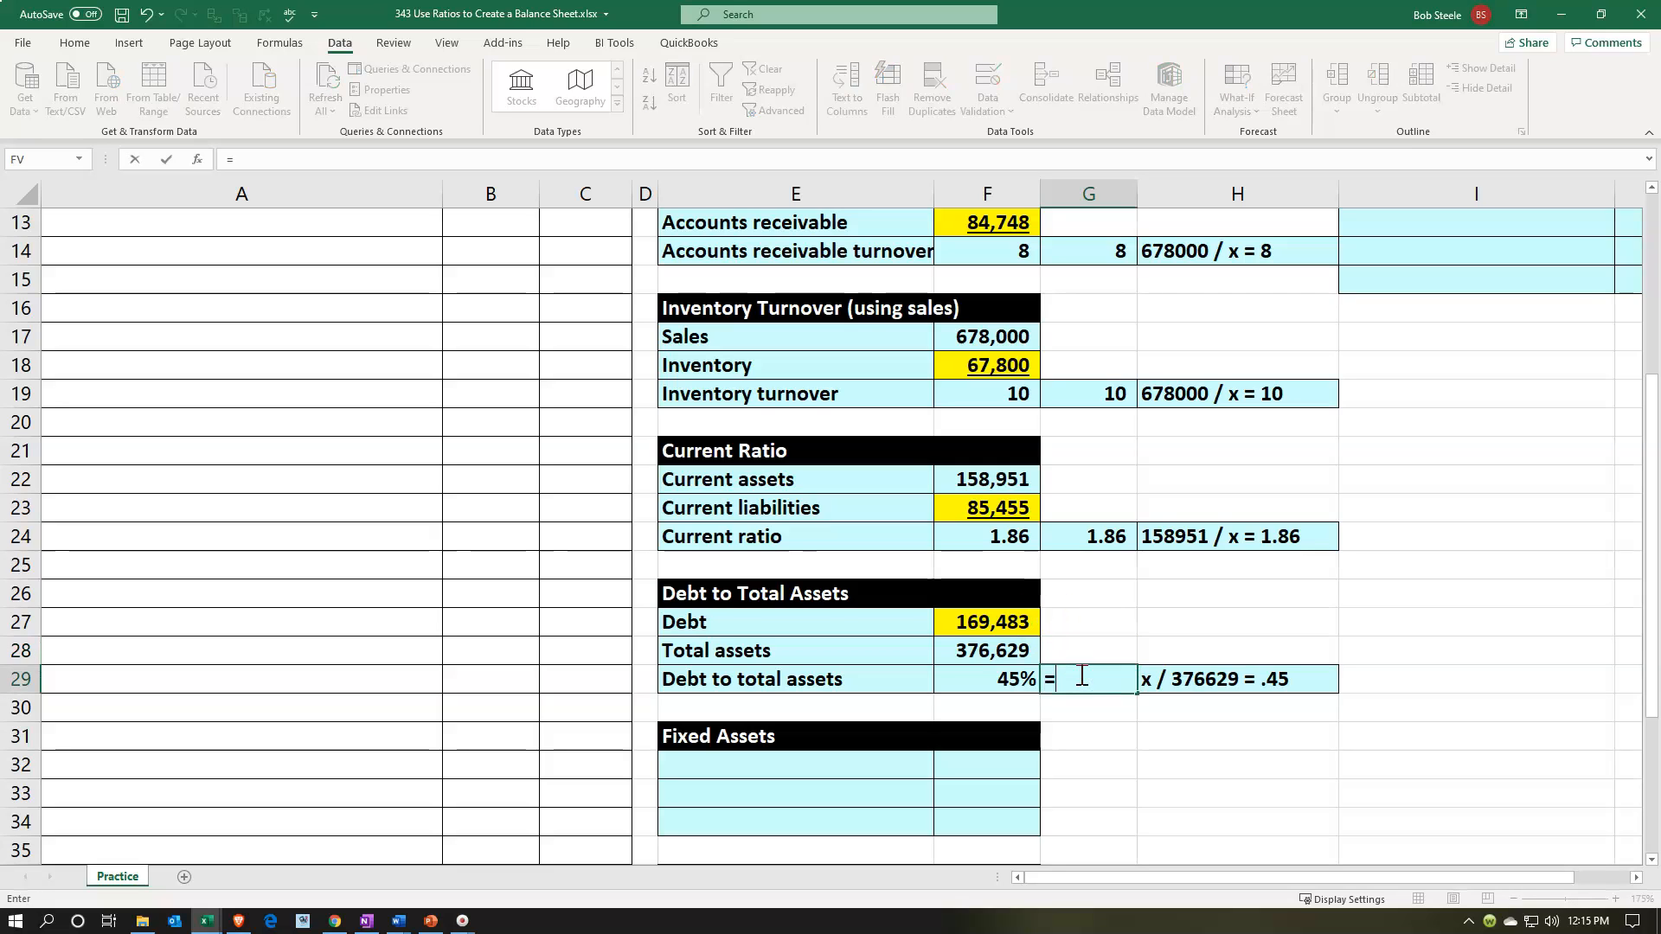
key(Left)
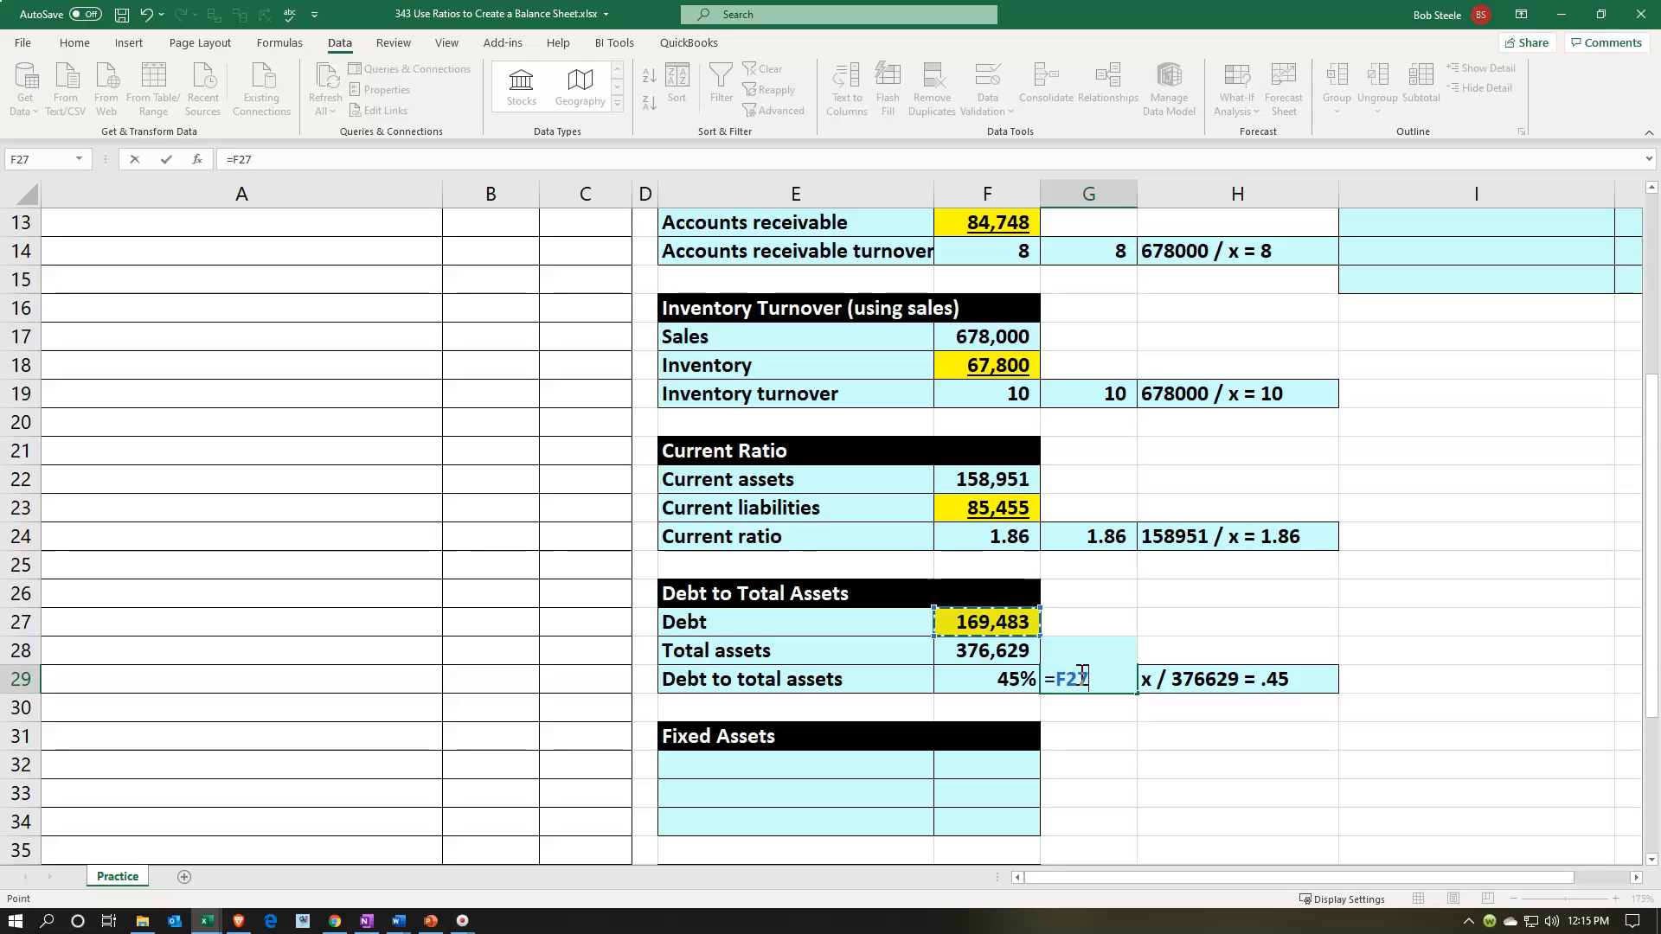
text(F28)
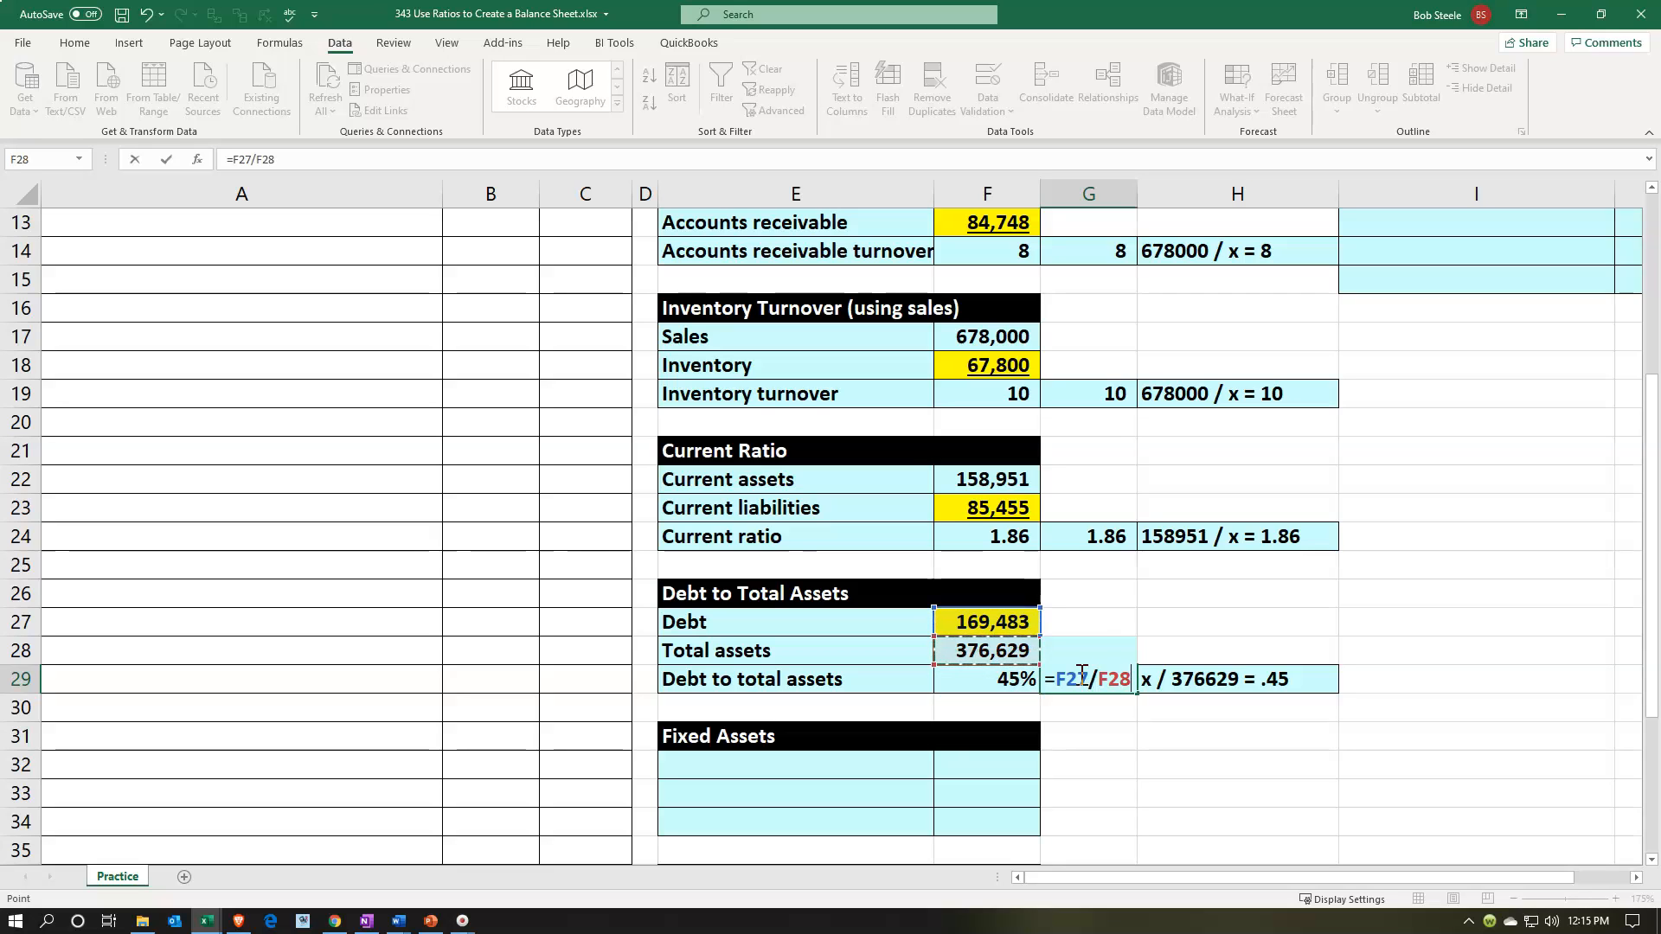
key(Return)
Copy the percentage formatting from F29 to the check ratio in G29 with Format Painter.
click(1080, 674)
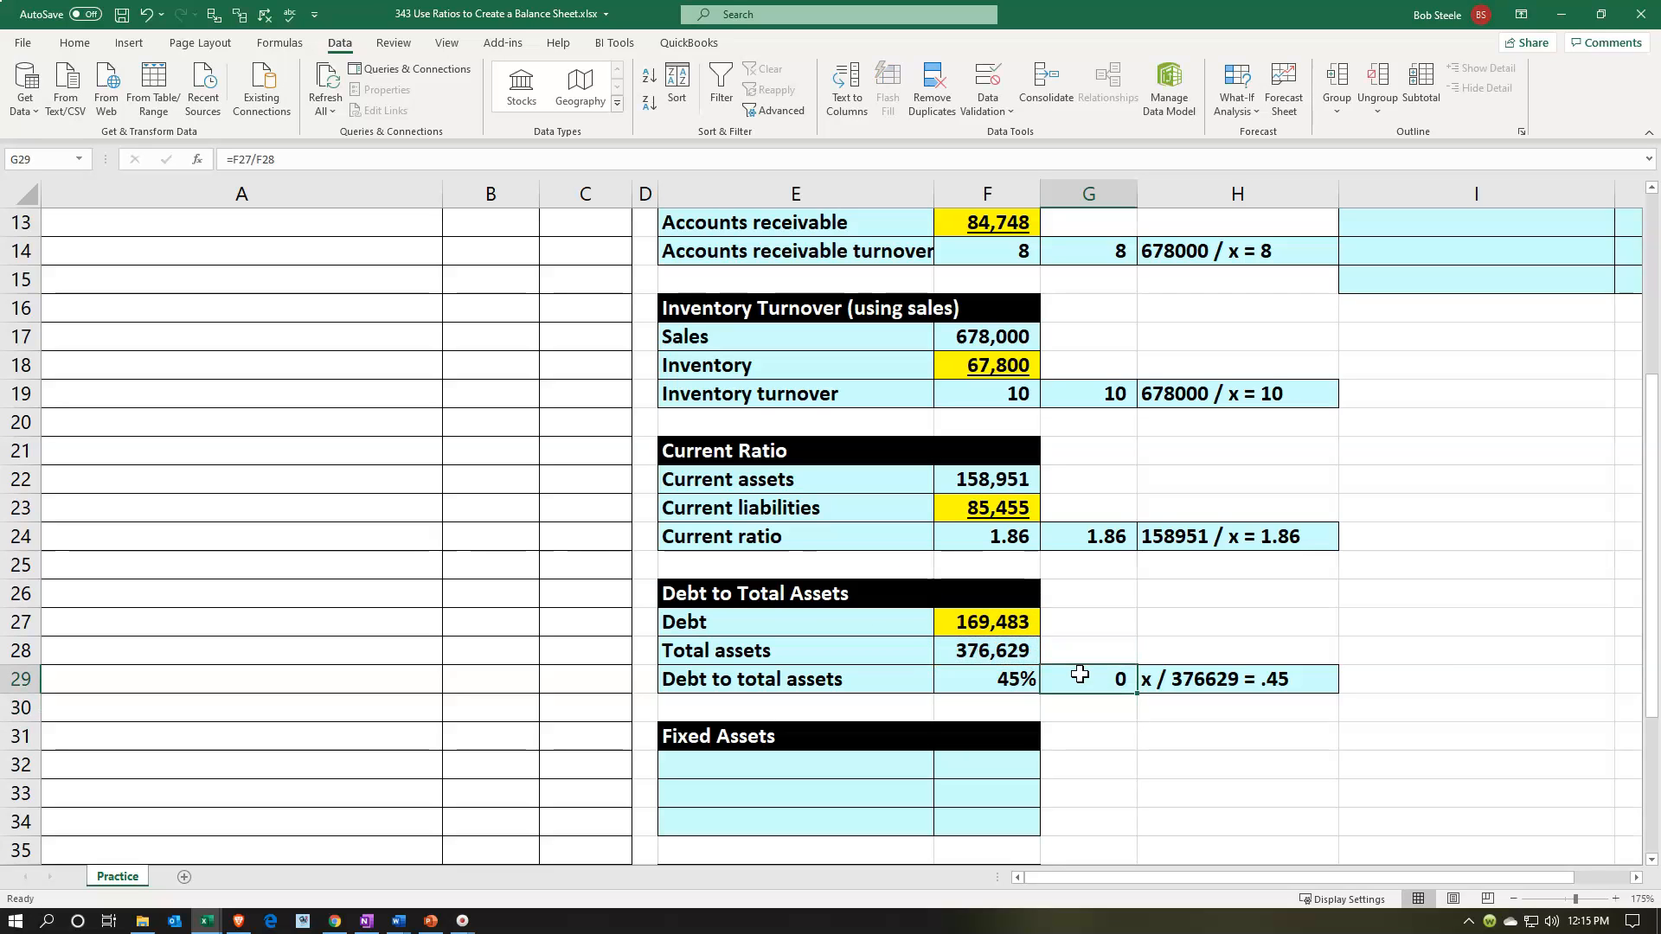
click(1006, 679)
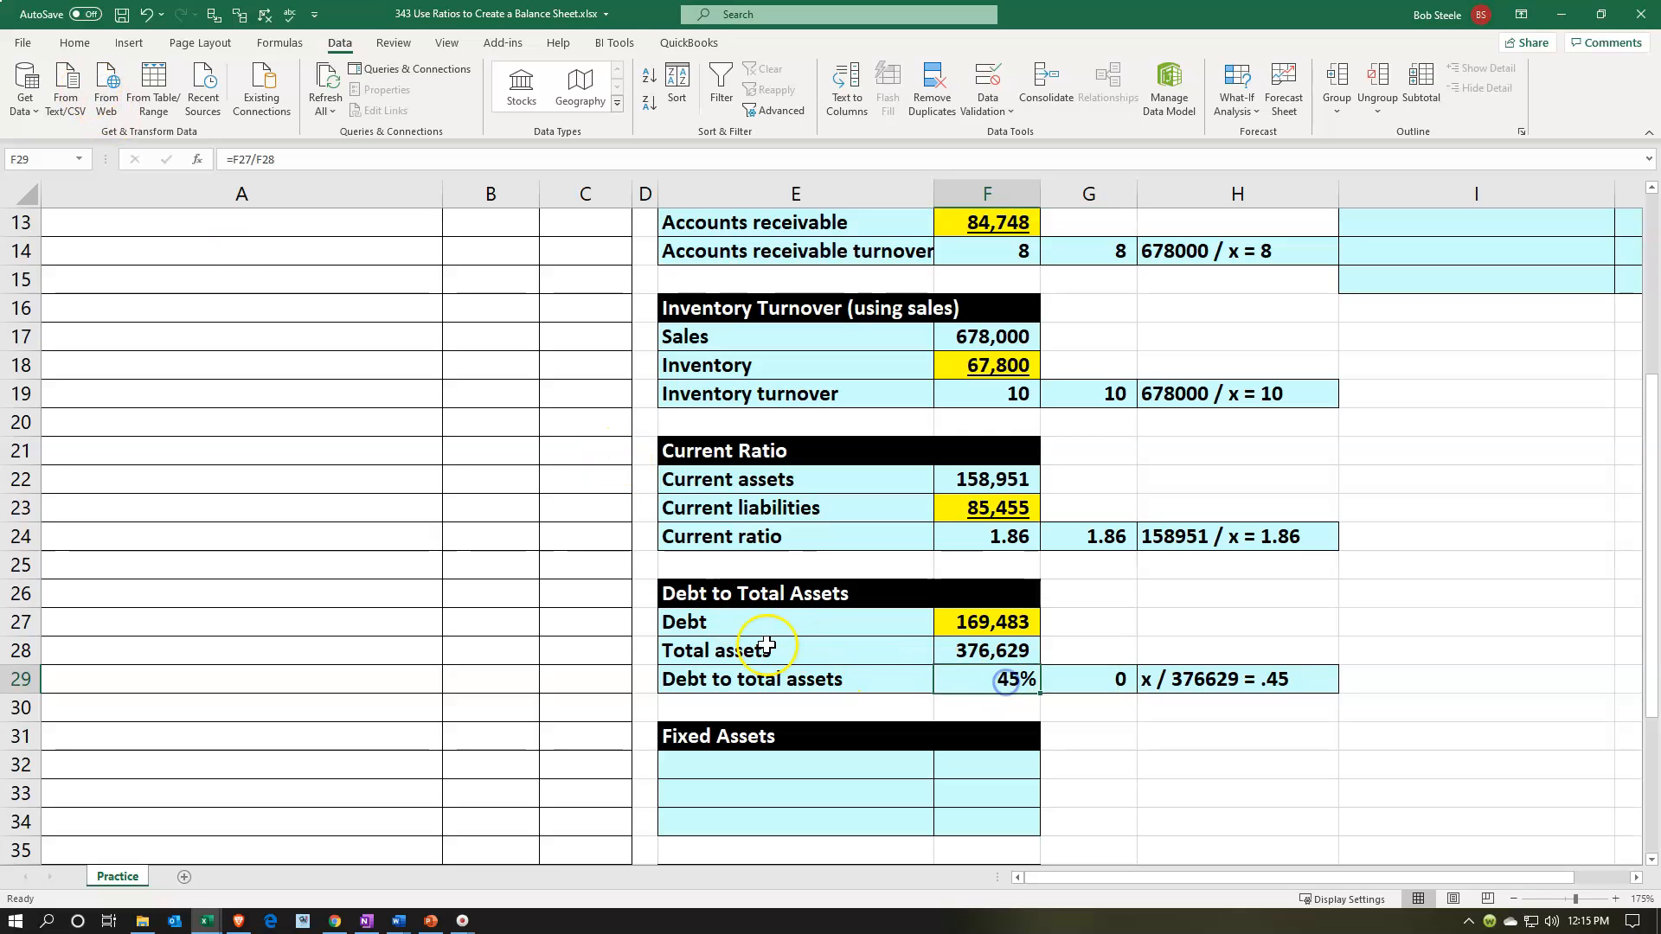
click(74, 43)
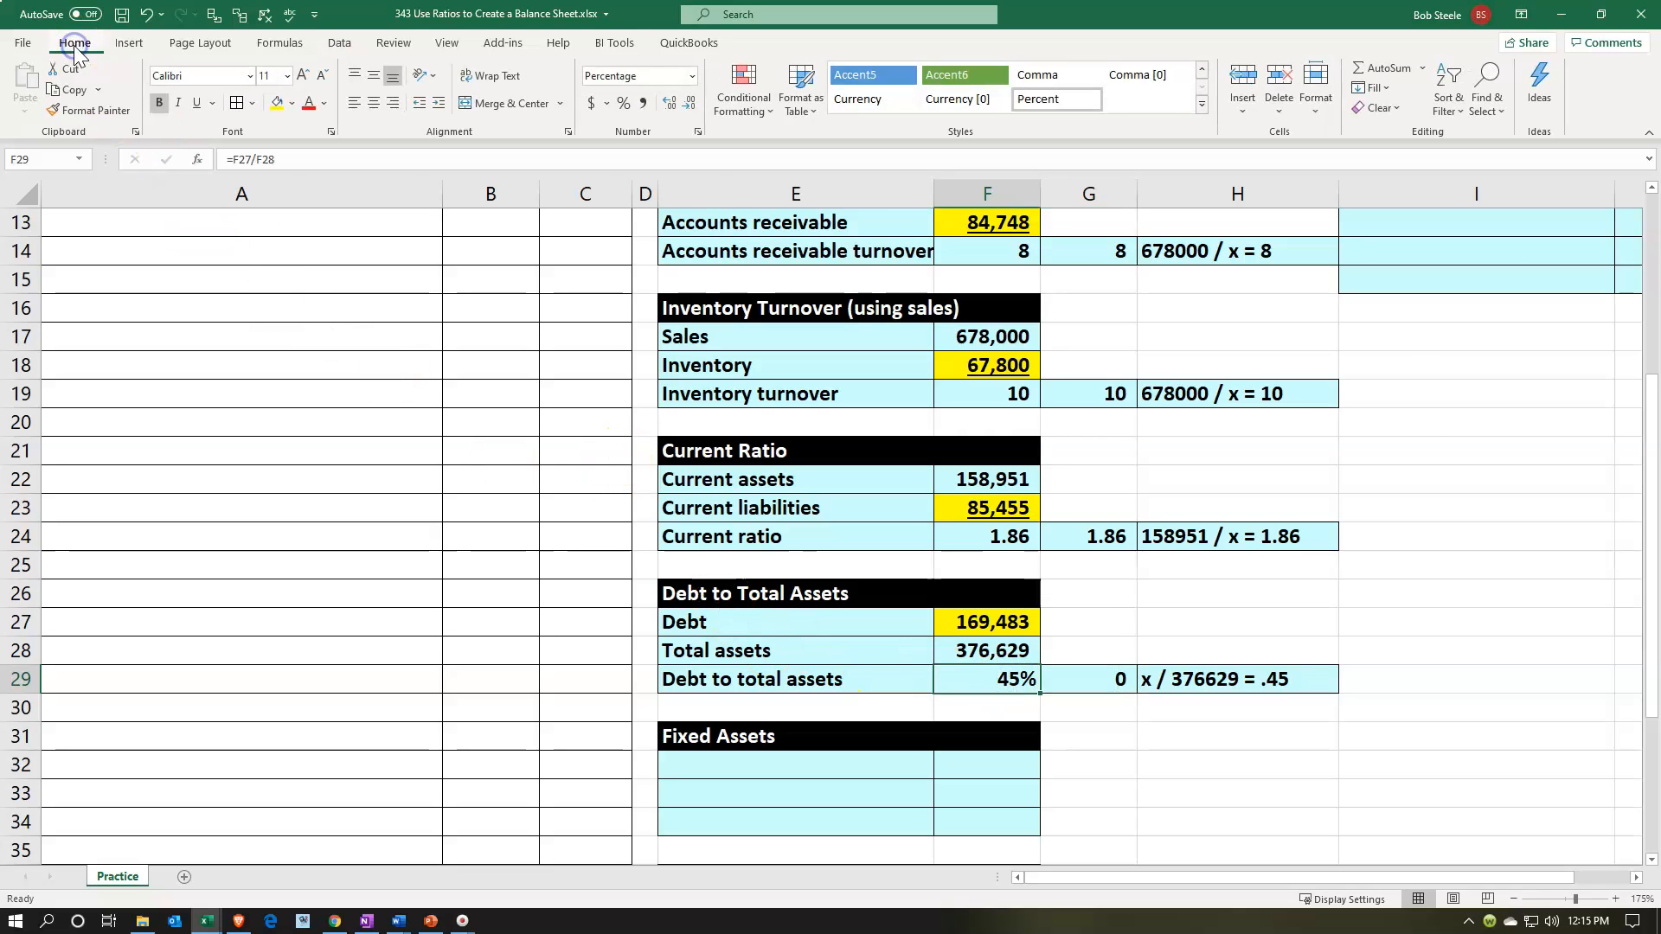
click(91, 110)
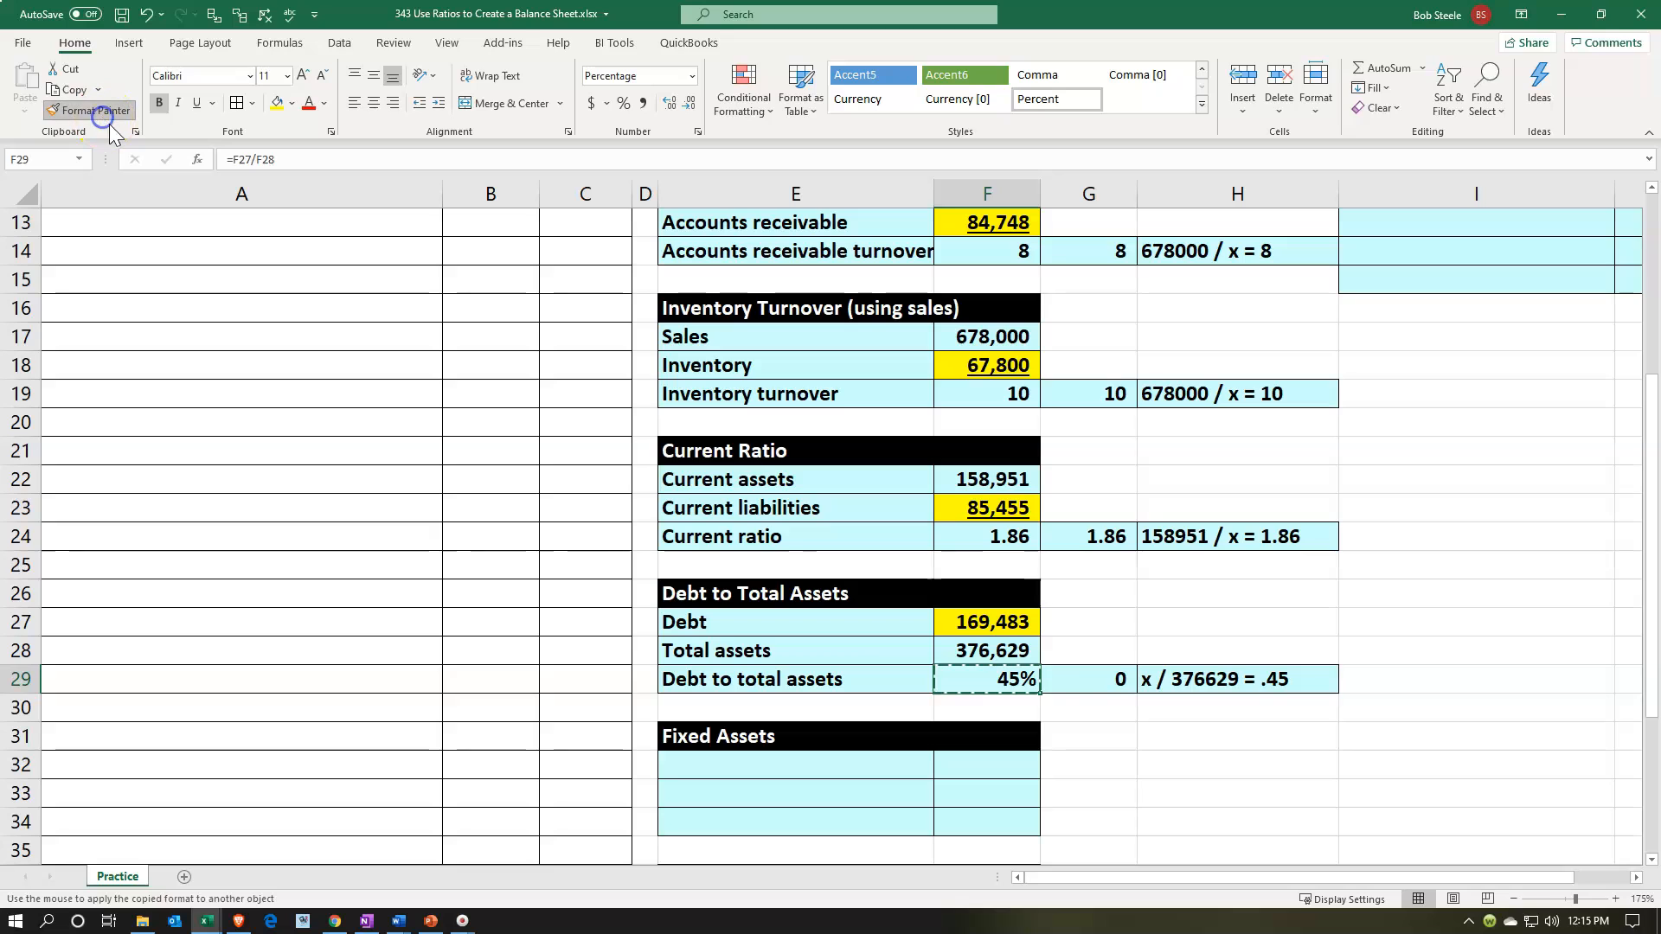
click(1099, 682)
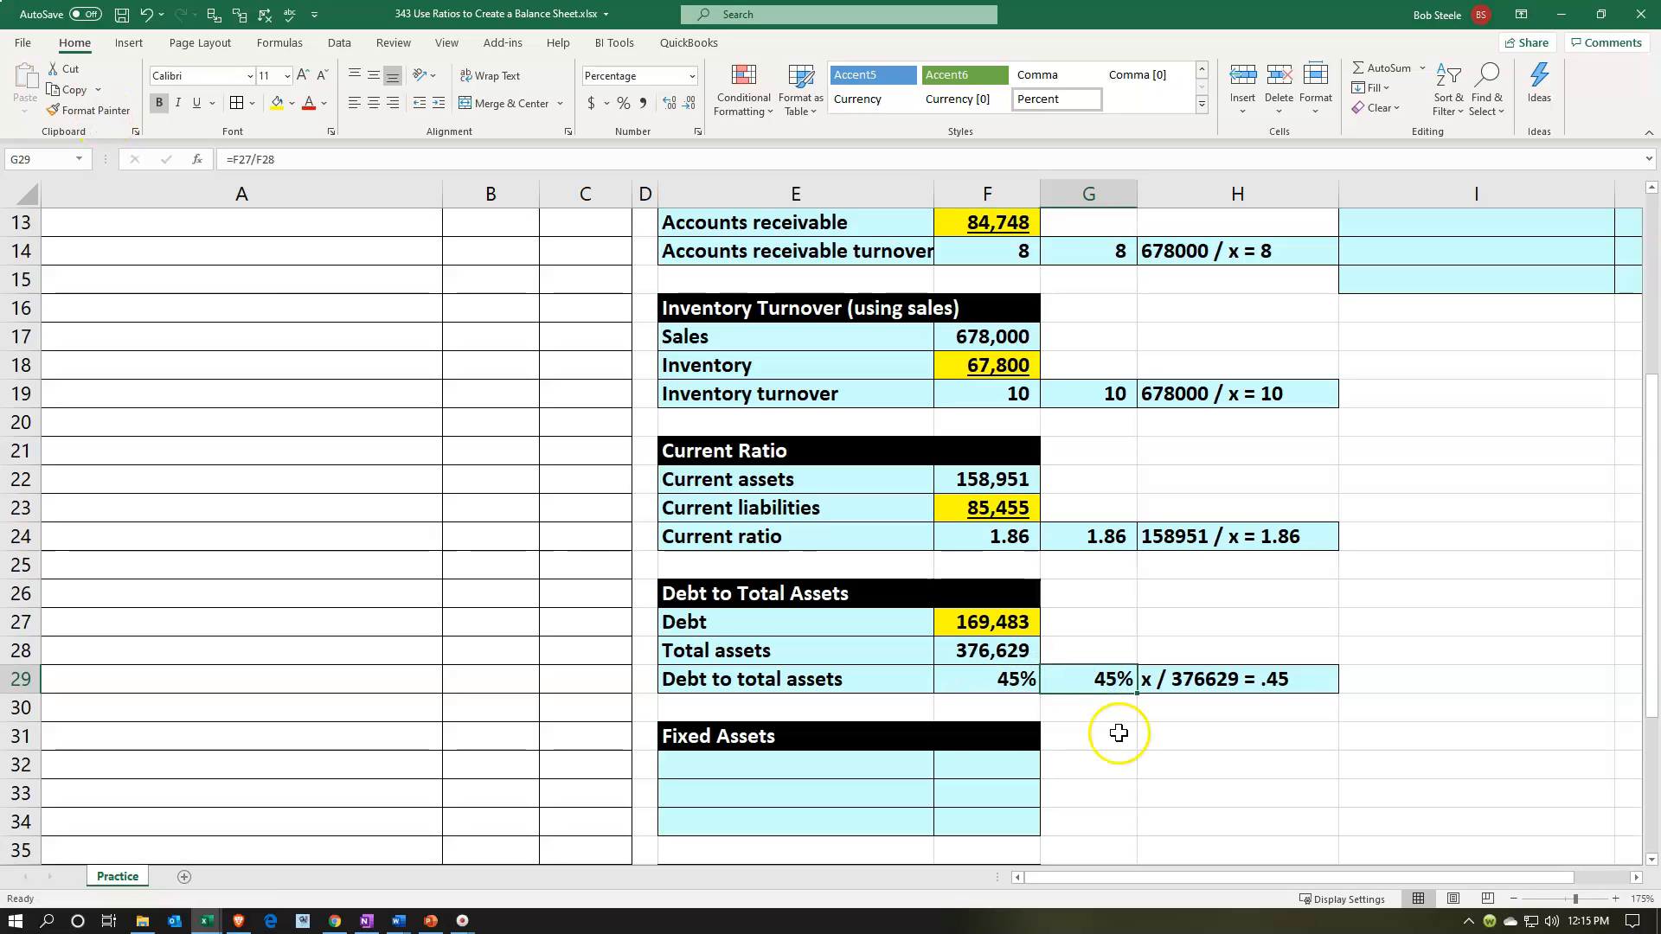
Extend the check ratio in G29 to eight decimal places to test its precision.
click(668, 104)
click(668, 103)
click(667, 104)
click(667, 104)
click(668, 104)
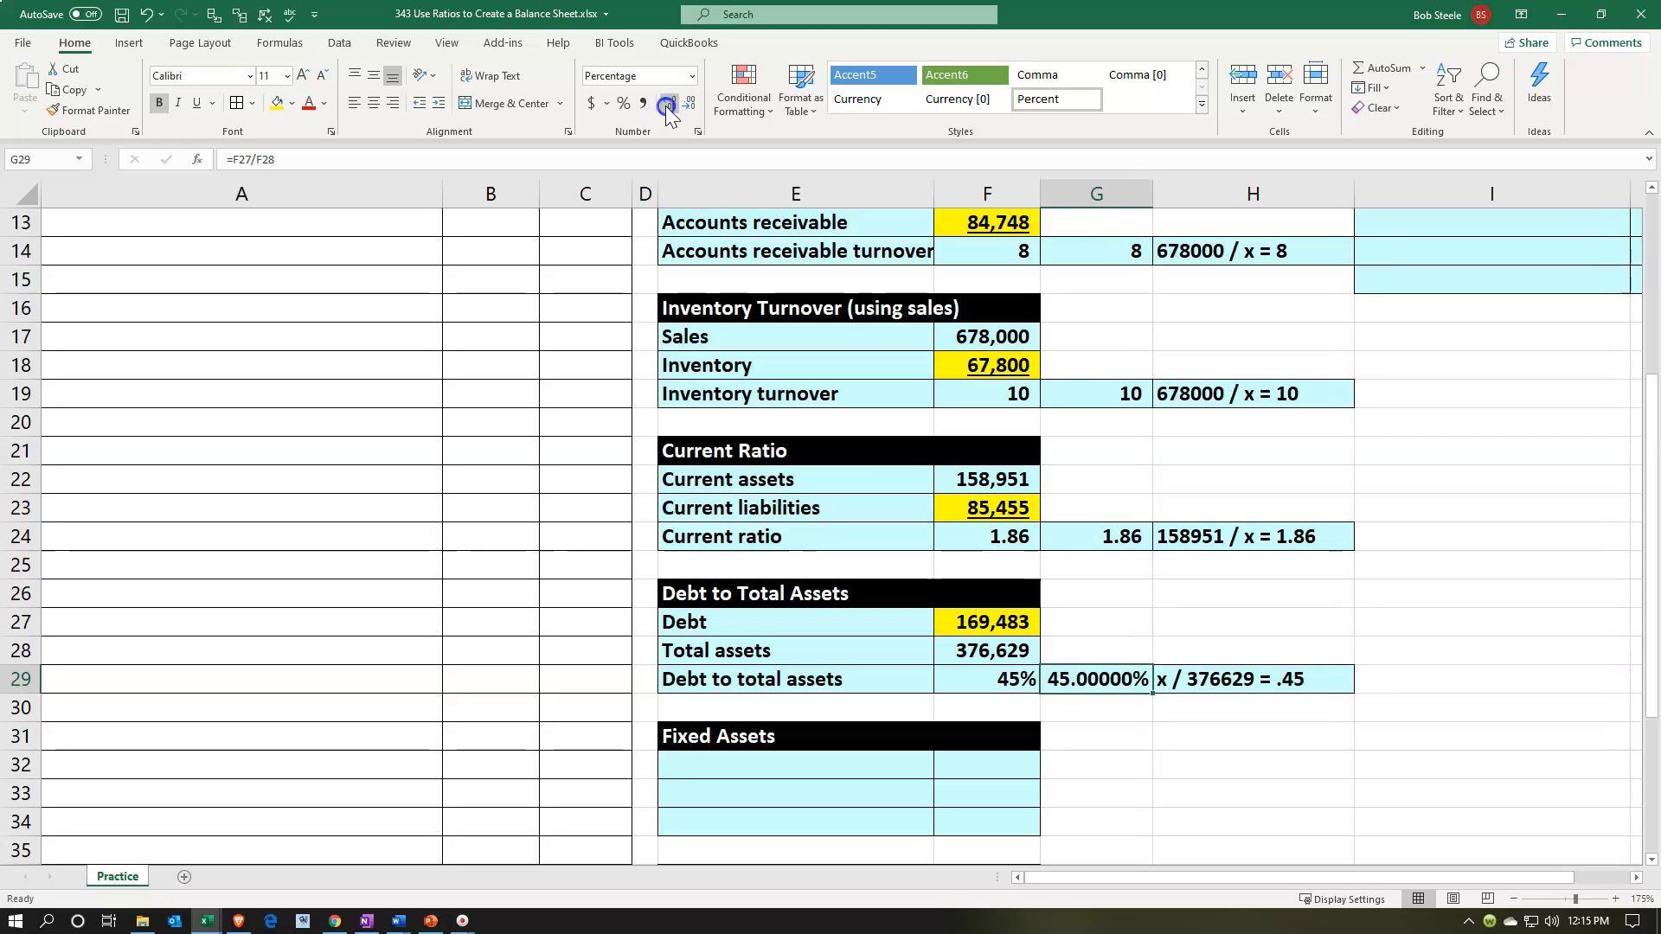
click(667, 104)
click(668, 104)
click(668, 104)
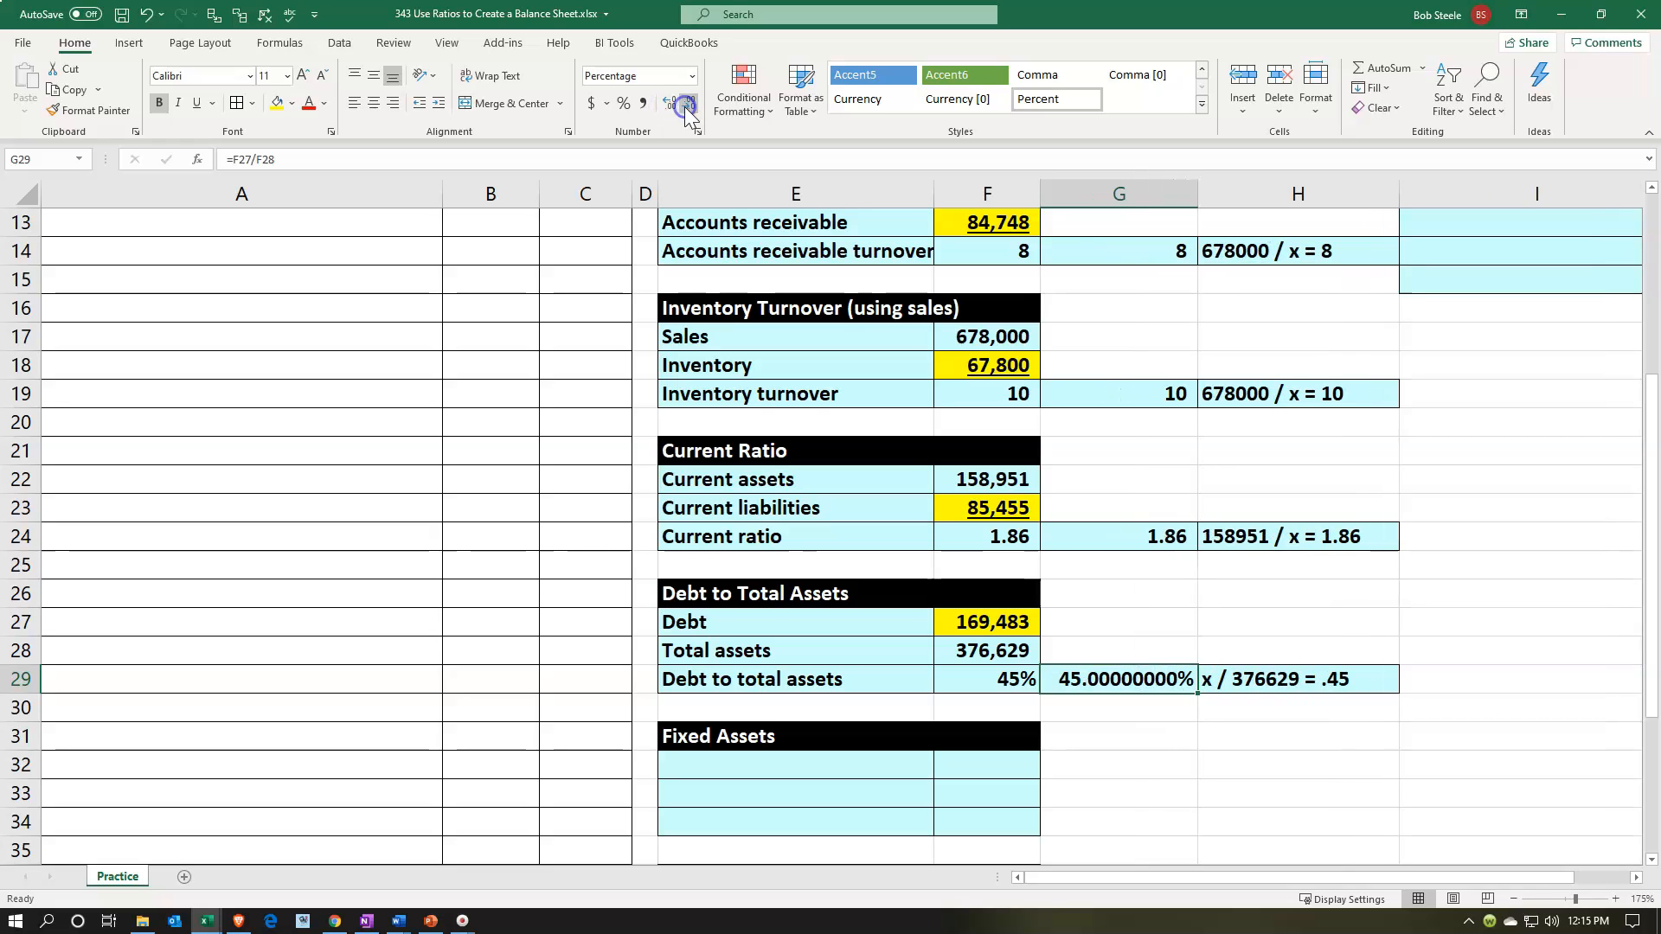
Undo the decimal places added to the check ratio in G29.
click(149, 14)
click(148, 15)
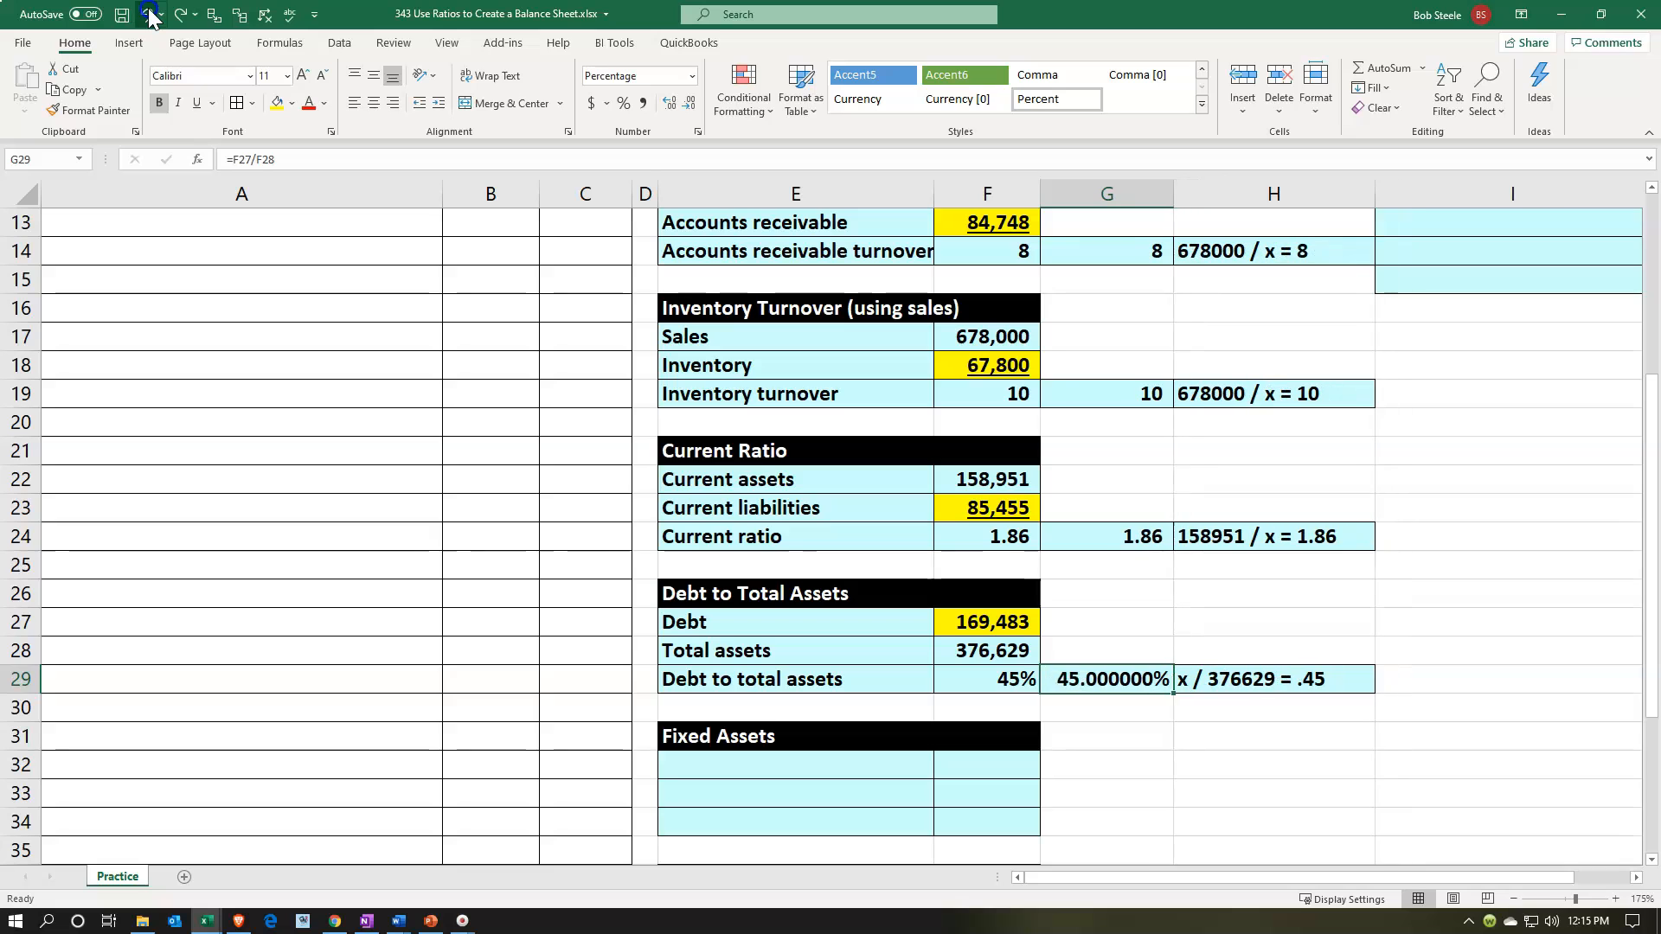
click(149, 15)
click(149, 15)
click(149, 14)
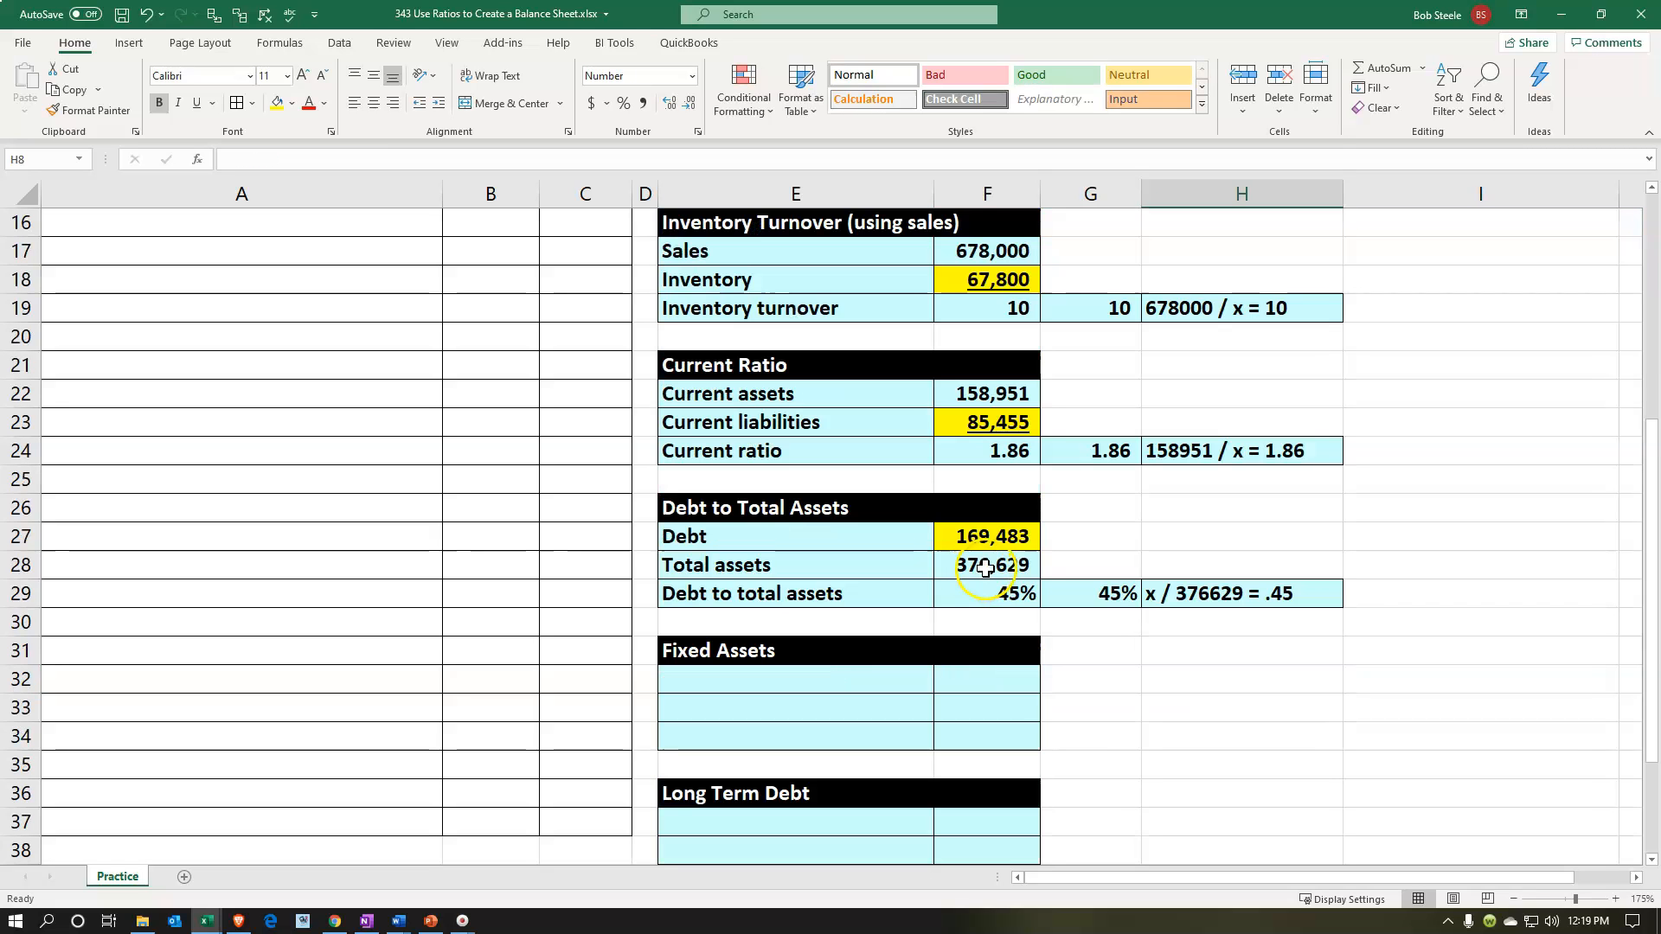
Underline the total assets amount in F28 of the Debt to Total Assets block.
click(977, 566)
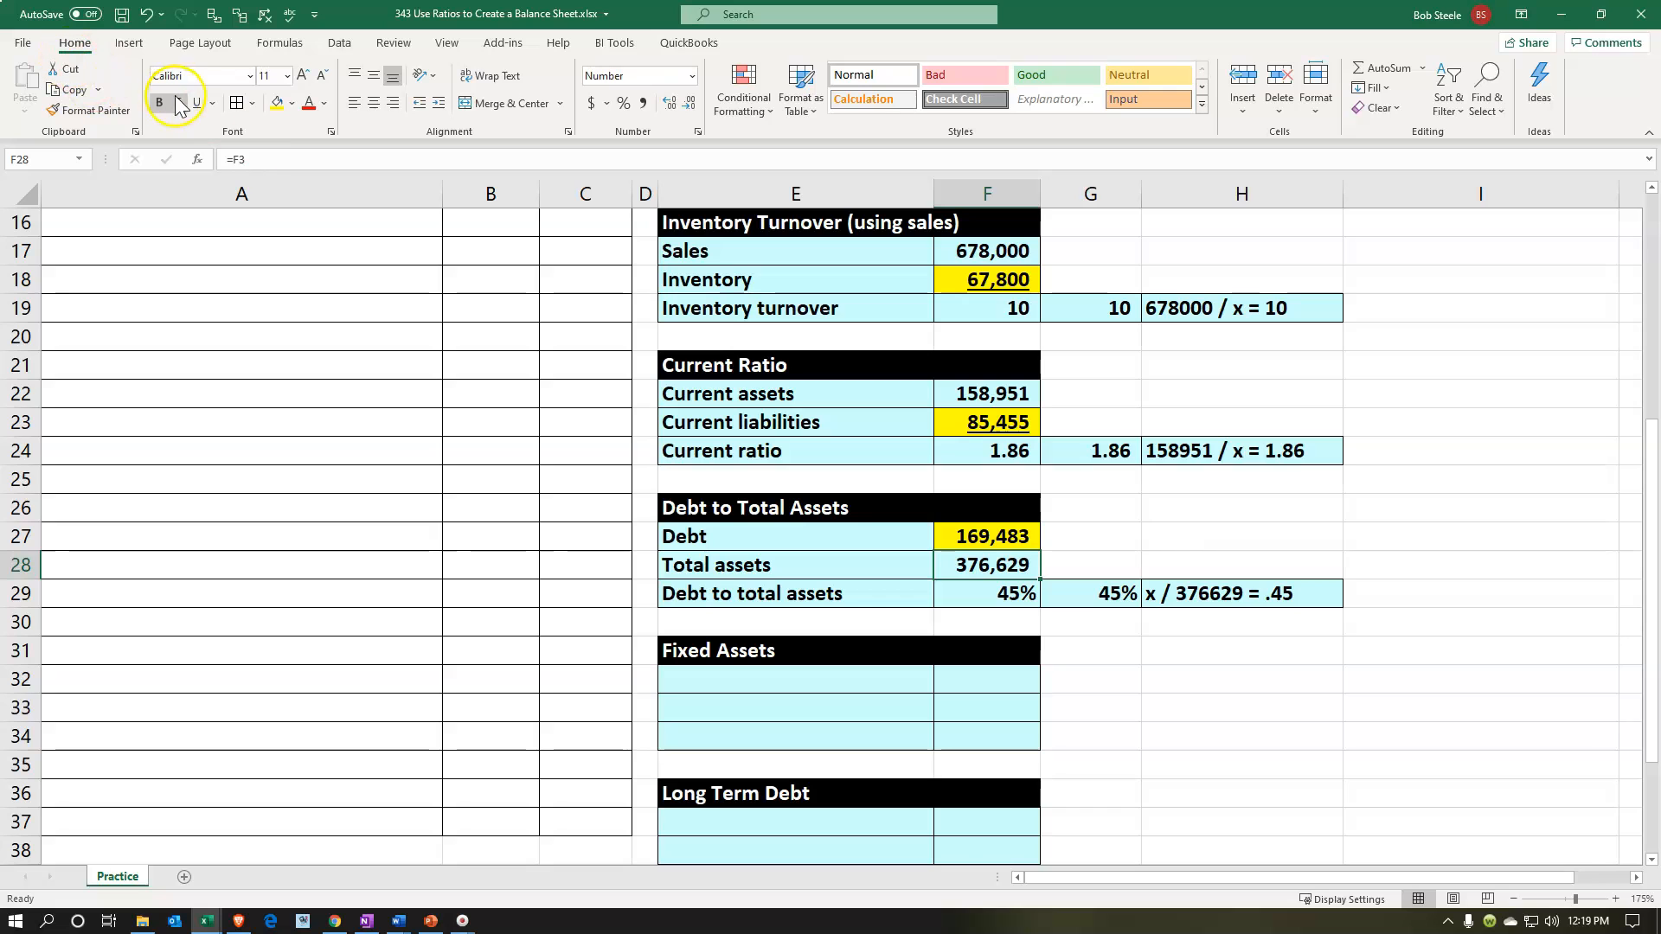
click(337, 535)
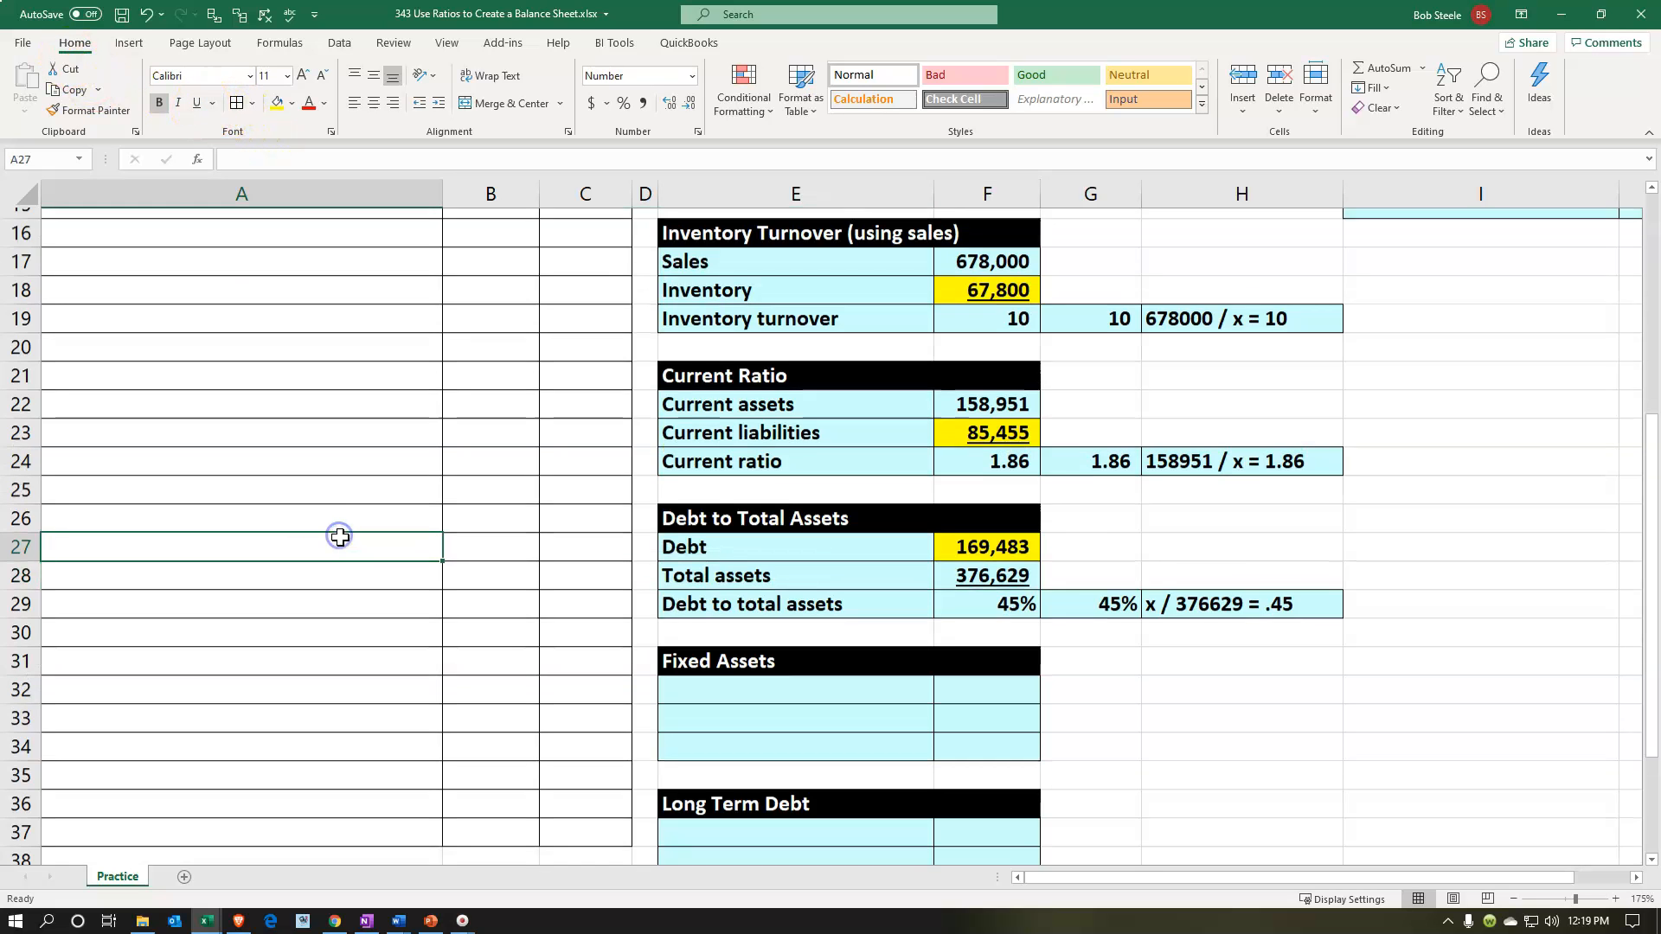
Fill the debt to total assets row A8:B8 green to mark that ratio as used.
scroll(342, 537, up, 5)
drag(248, 429, 461, 415)
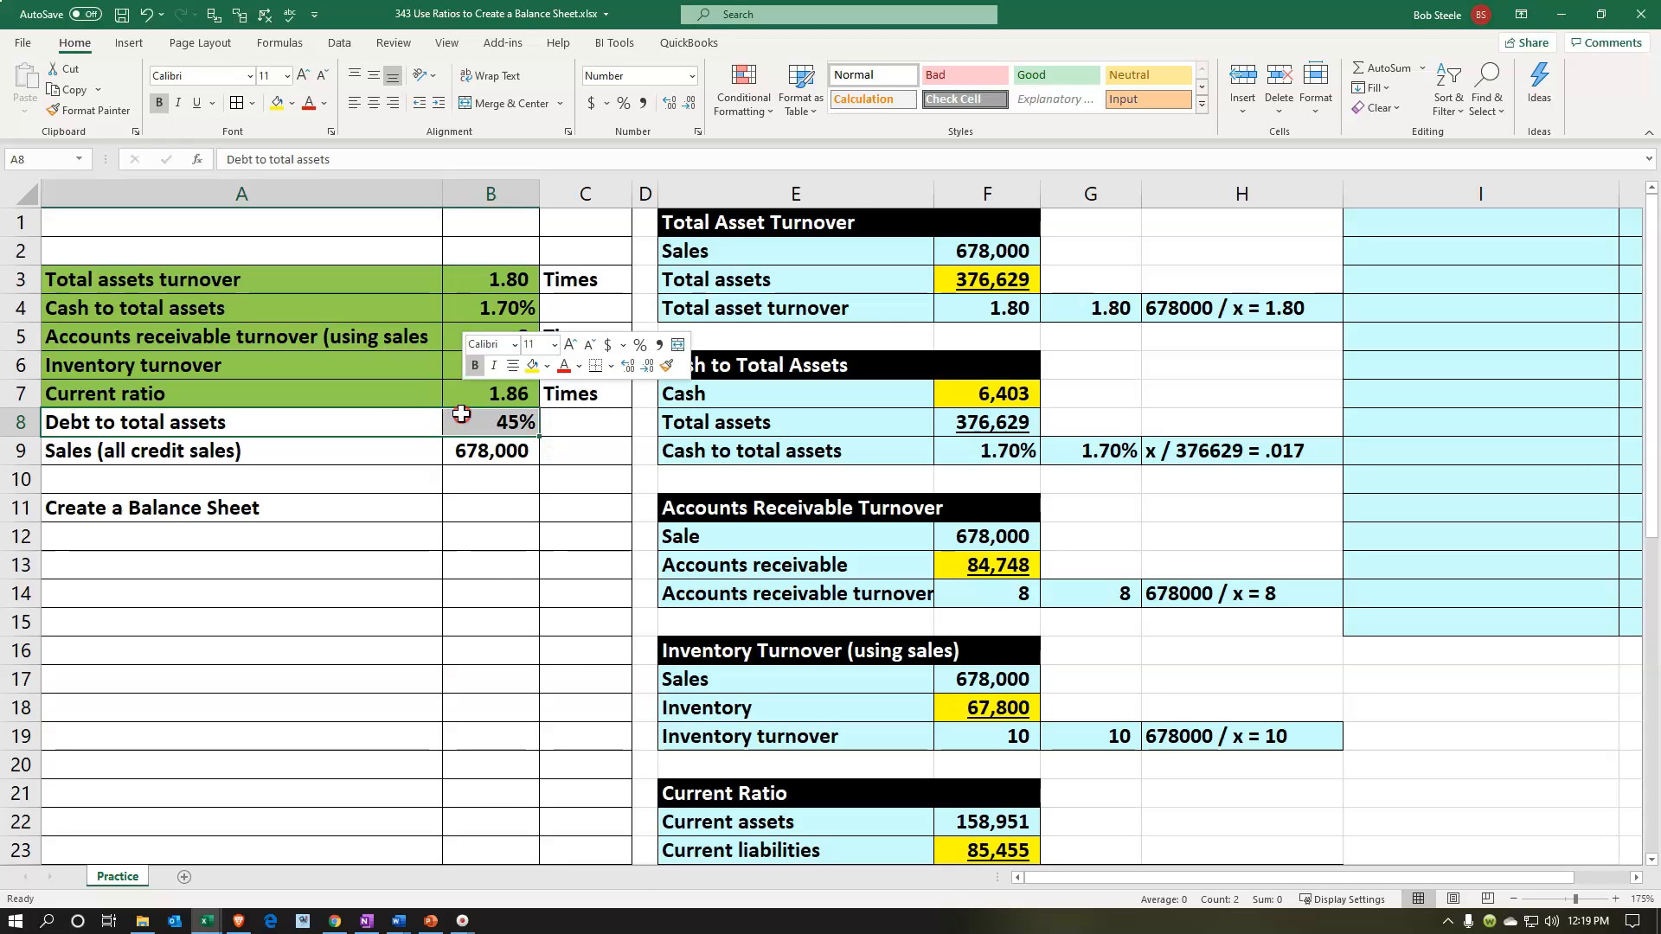
right_click(461, 414)
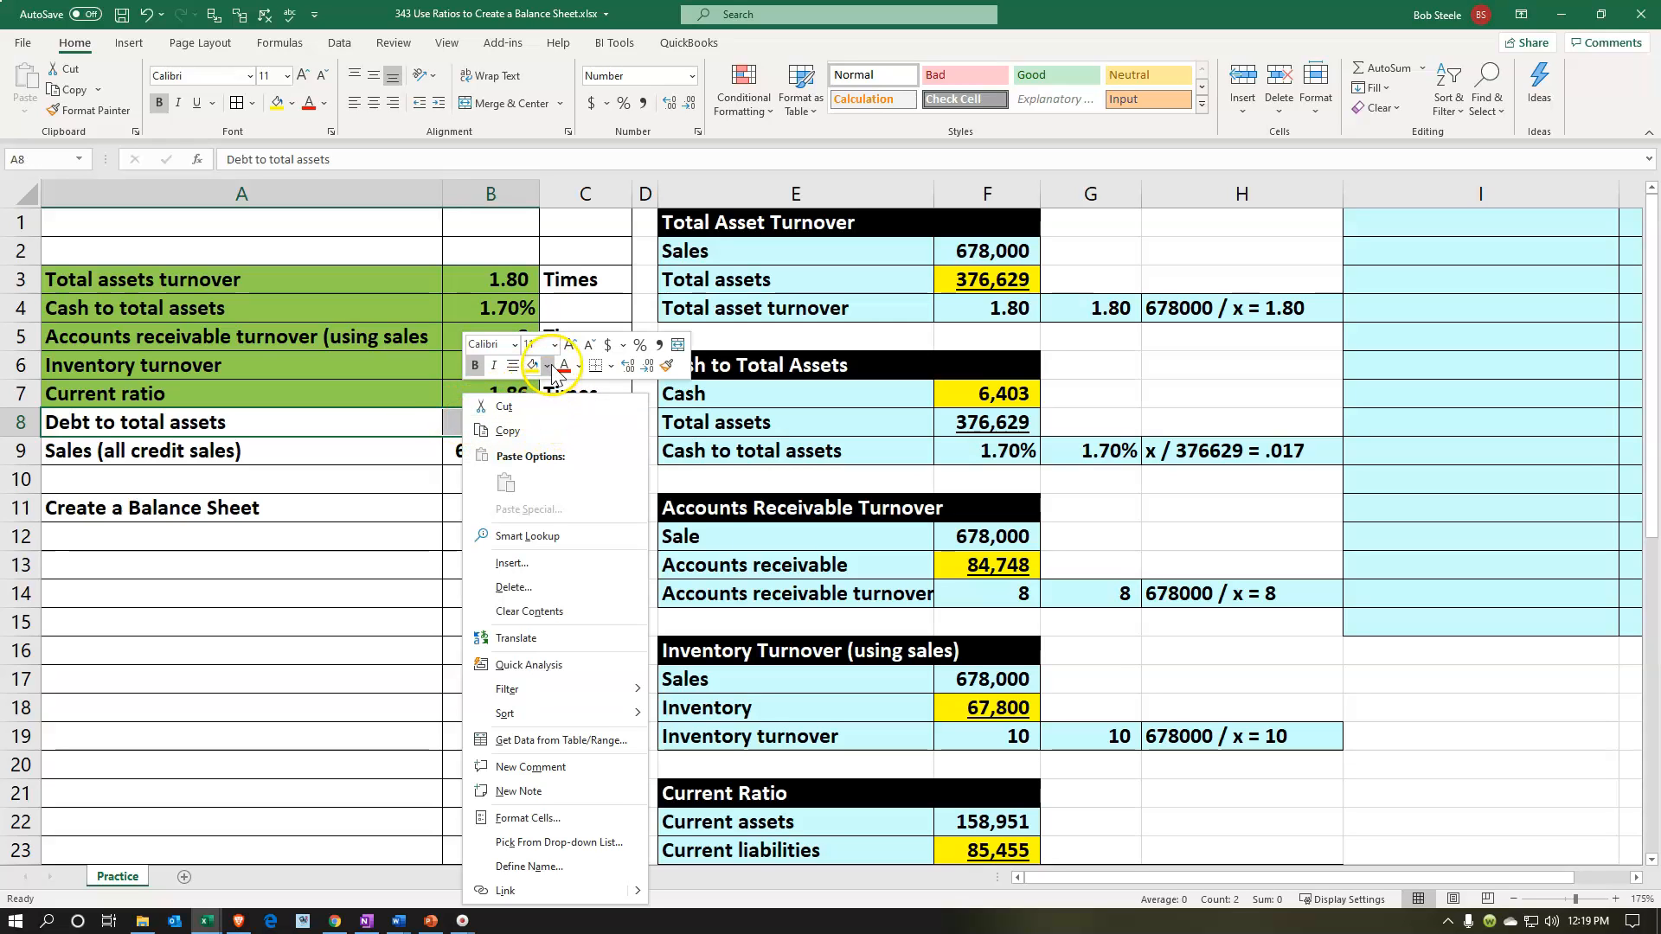
click(550, 367)
click(588, 531)
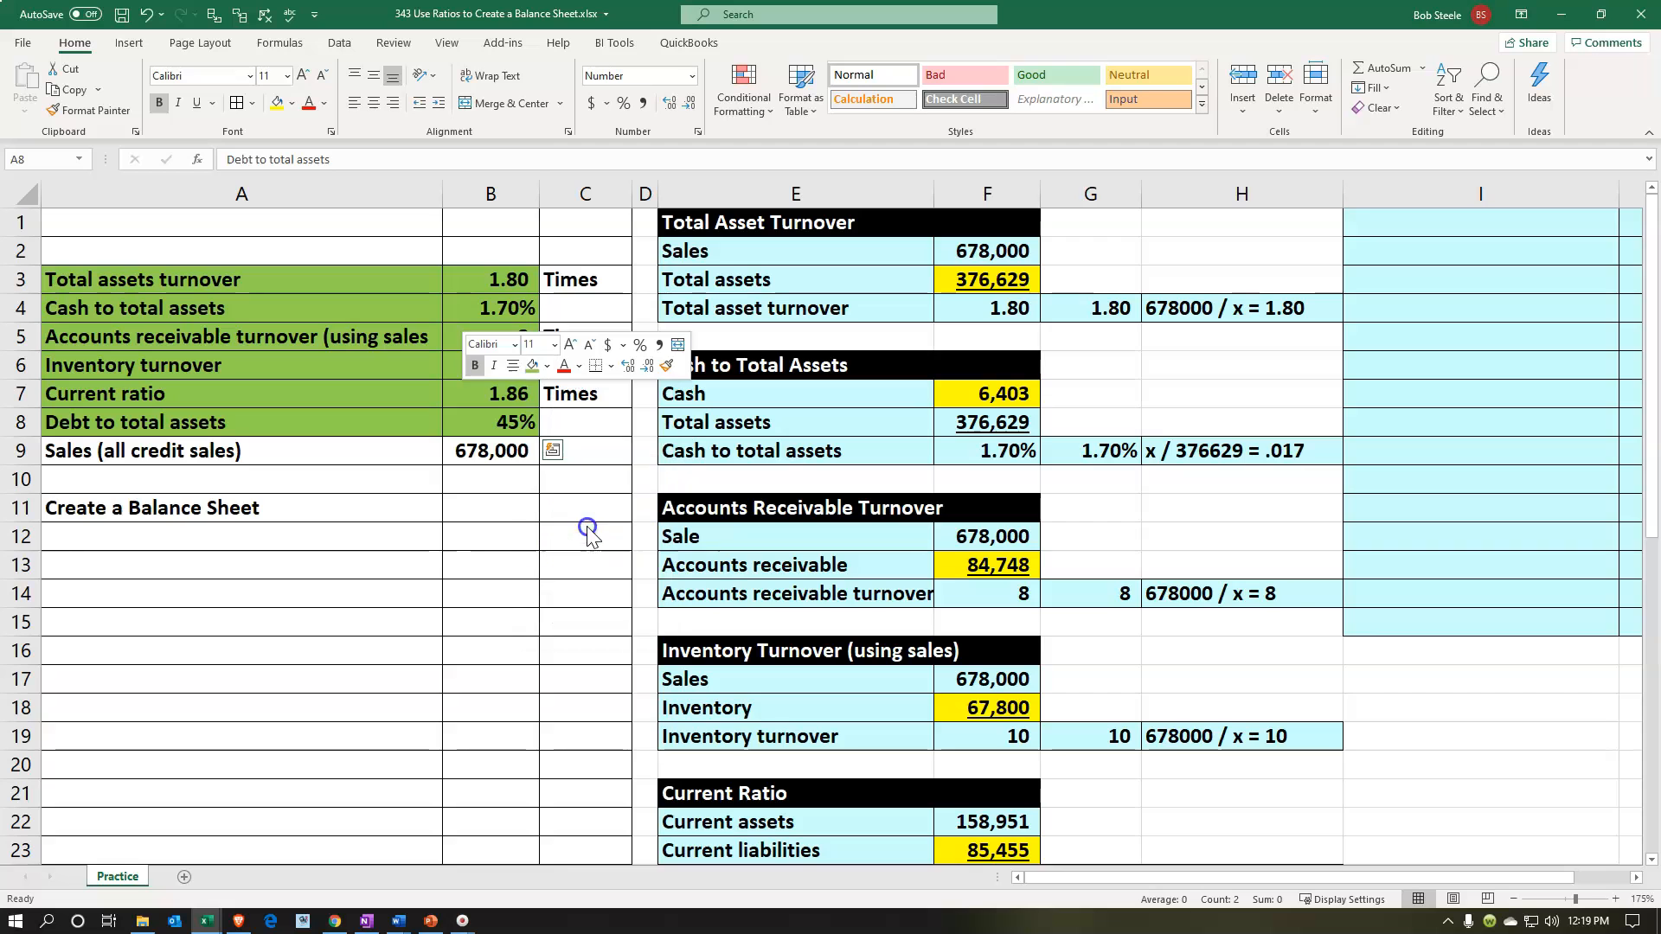
click(725, 649)
scroll(770, 623, down, 6)
scroll(983, 574, down, 2)
scroll(984, 575, up, 8)
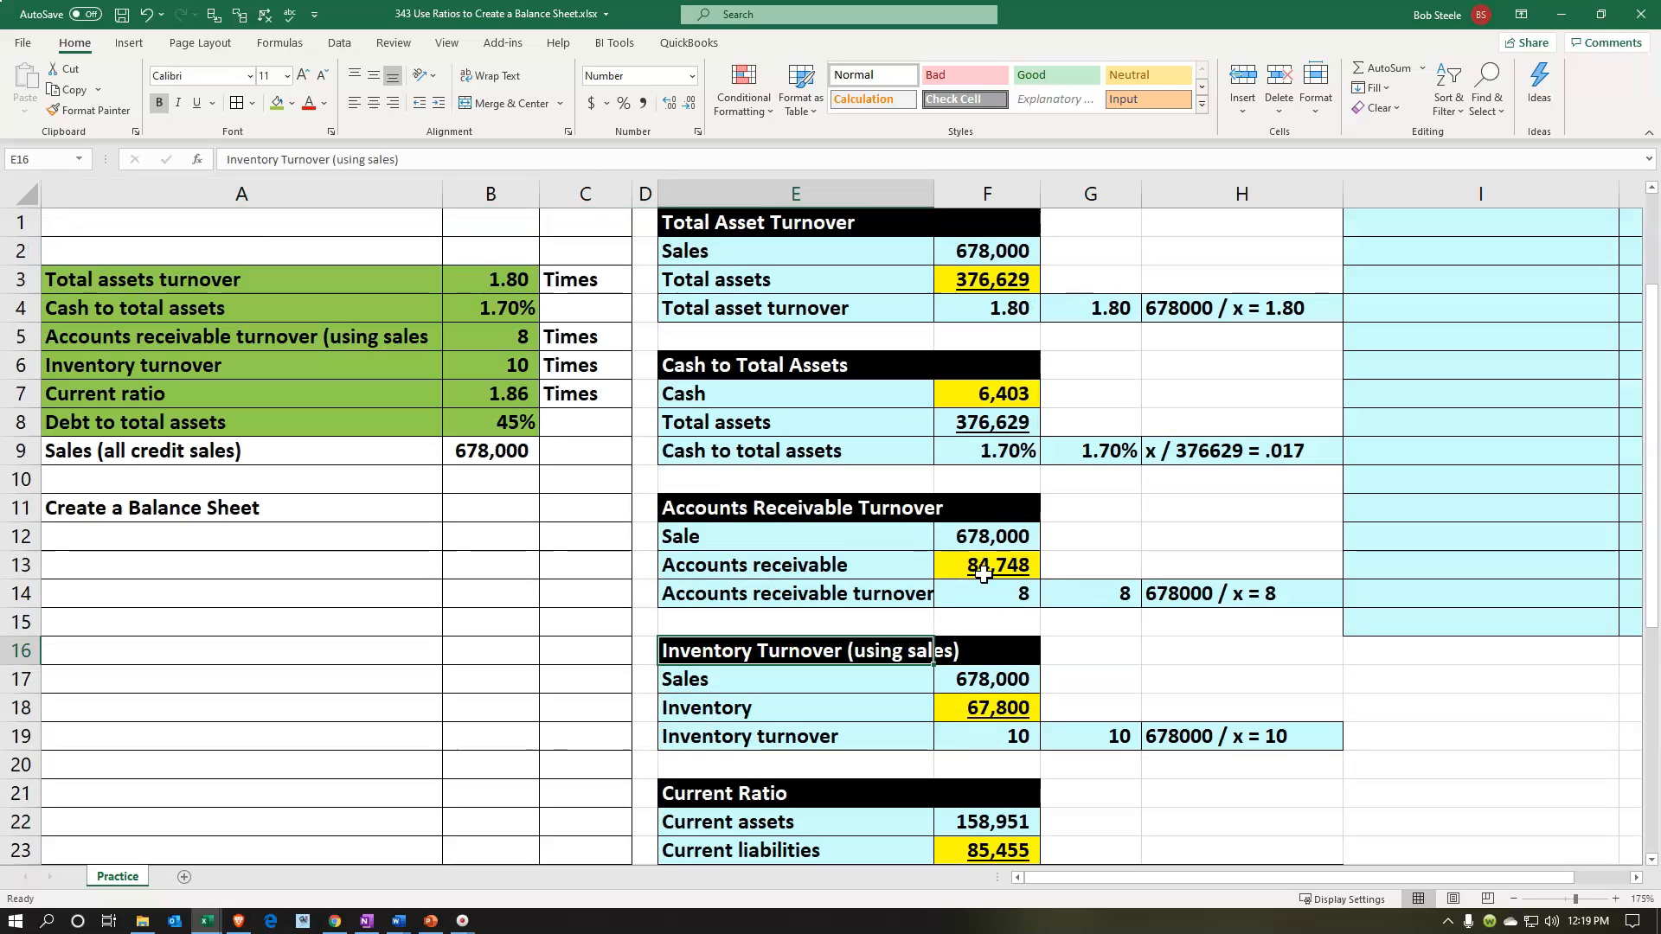
click(1168, 339)
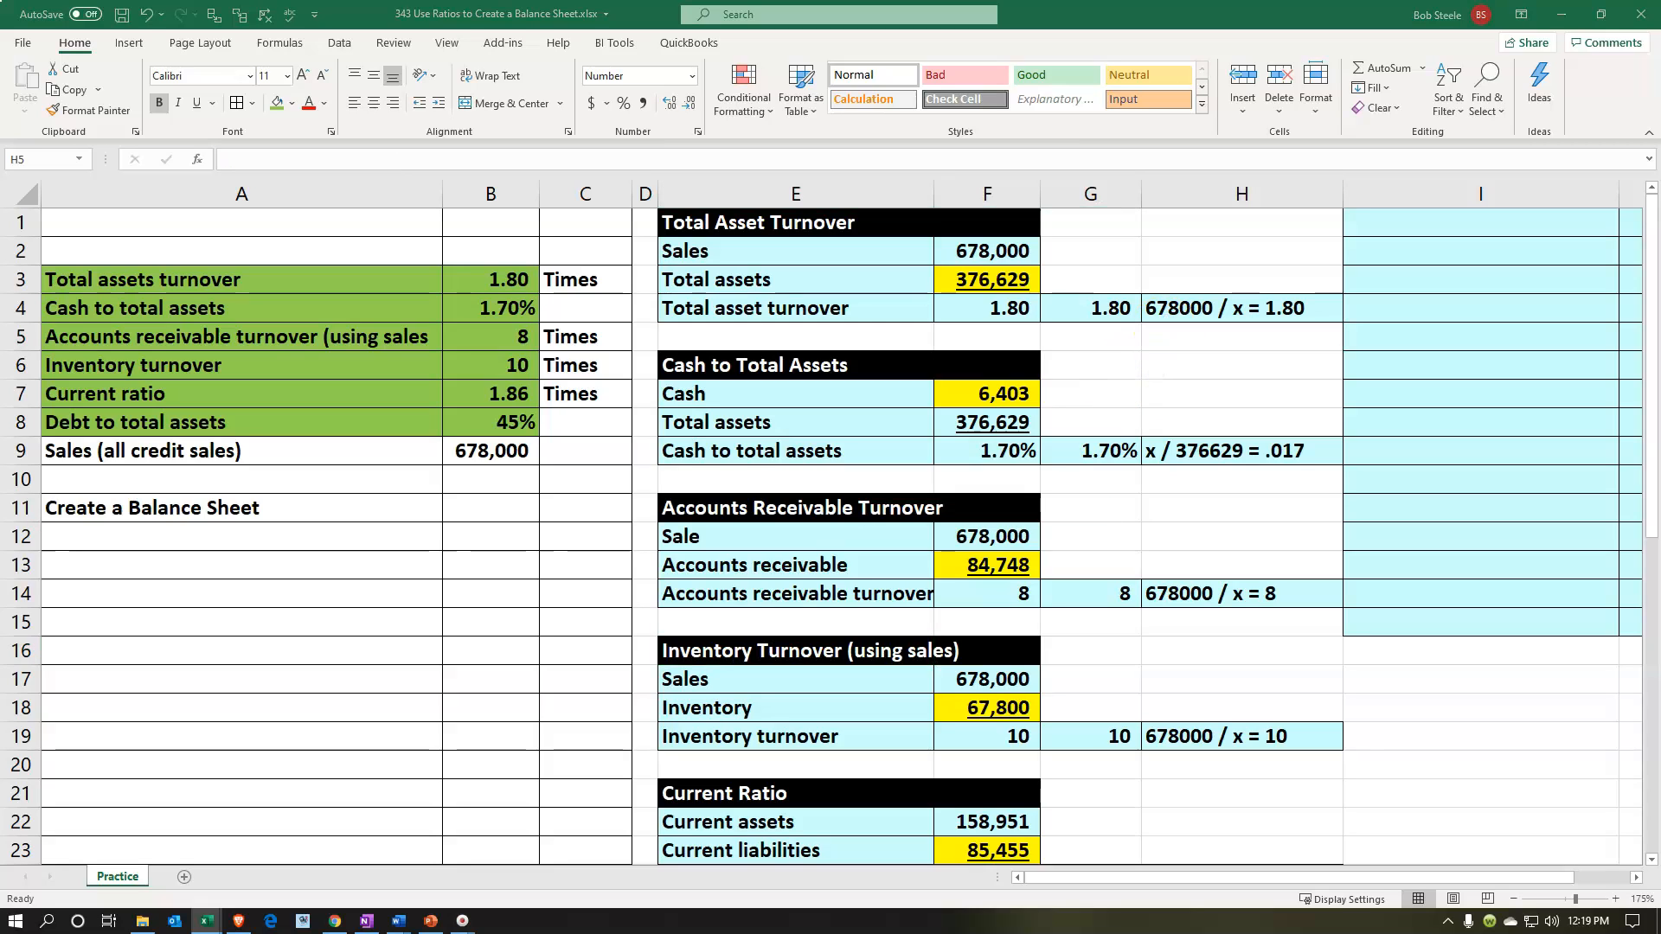
Paste the balance sheet headings "Assets:" into I1 and "Current Assets:" into I2.
click(1449, 323)
key(Right)
key(Right)
key(Right)
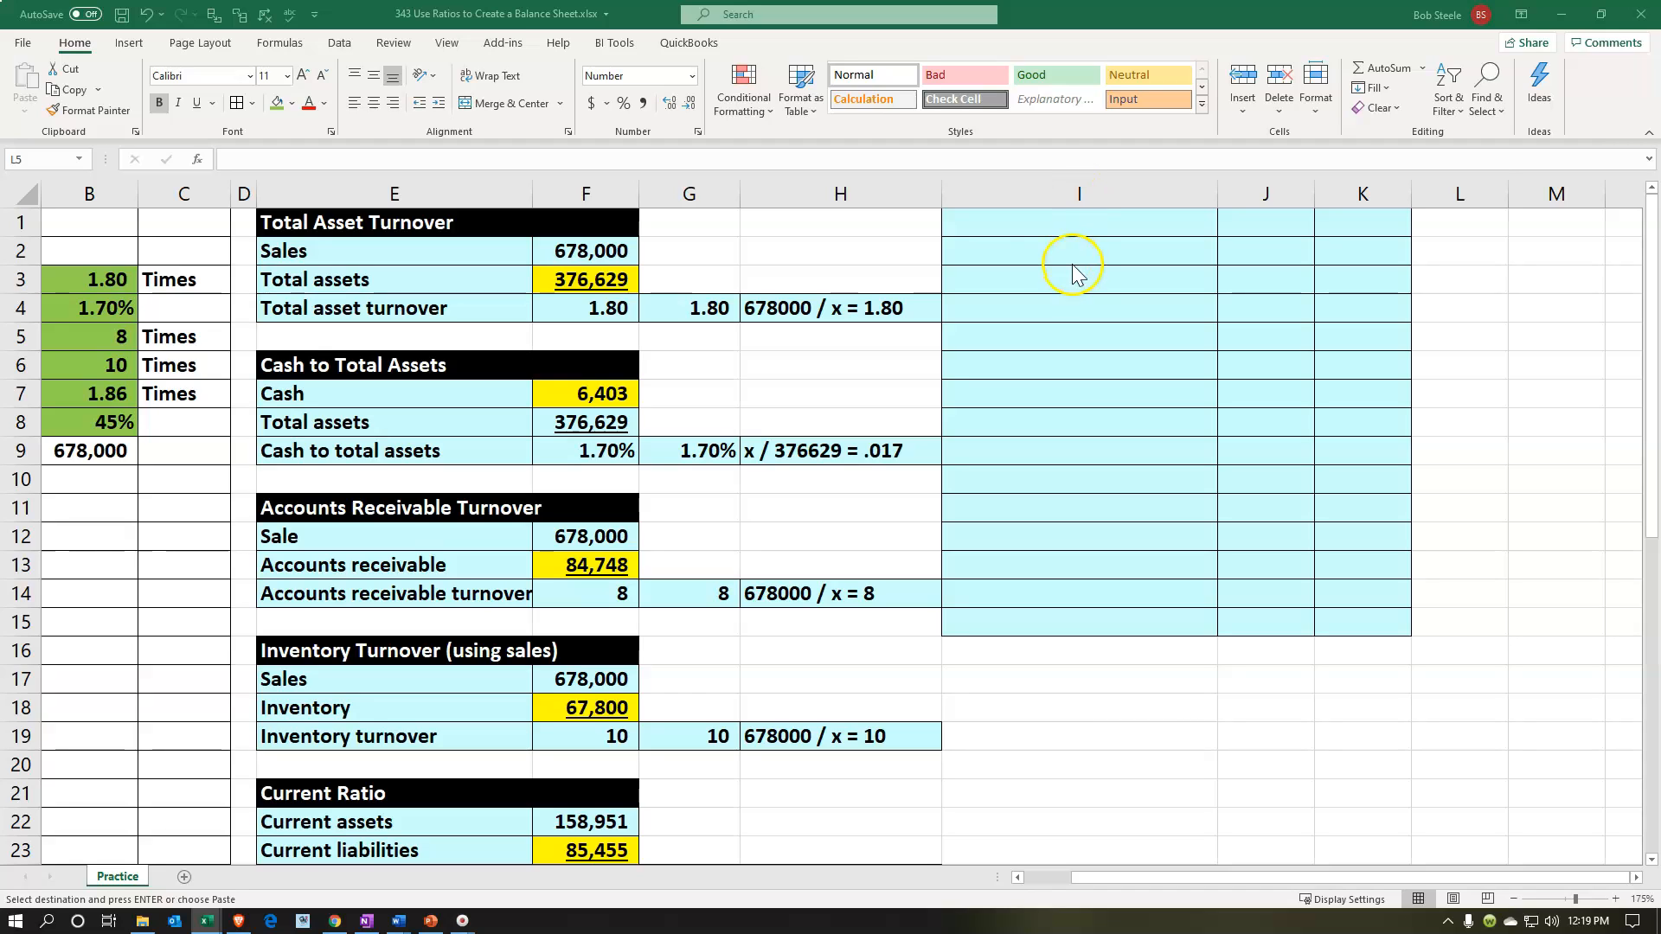
click(1038, 226)
key(ctrl+v)
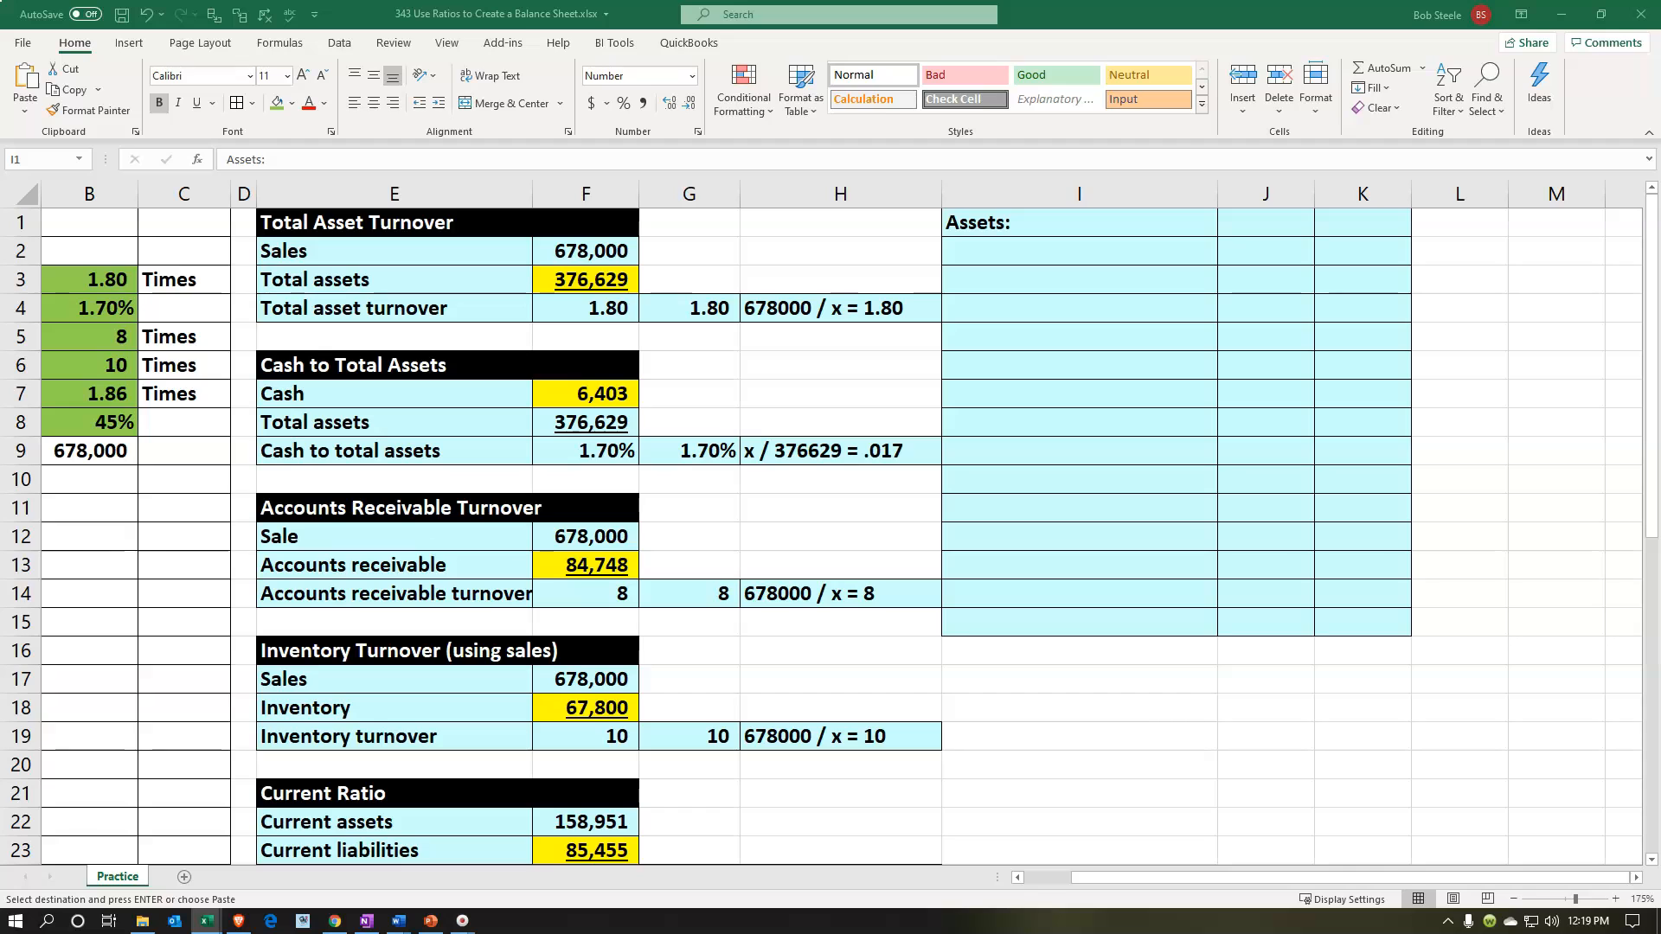
click(1038, 257)
key(ctrl+v)
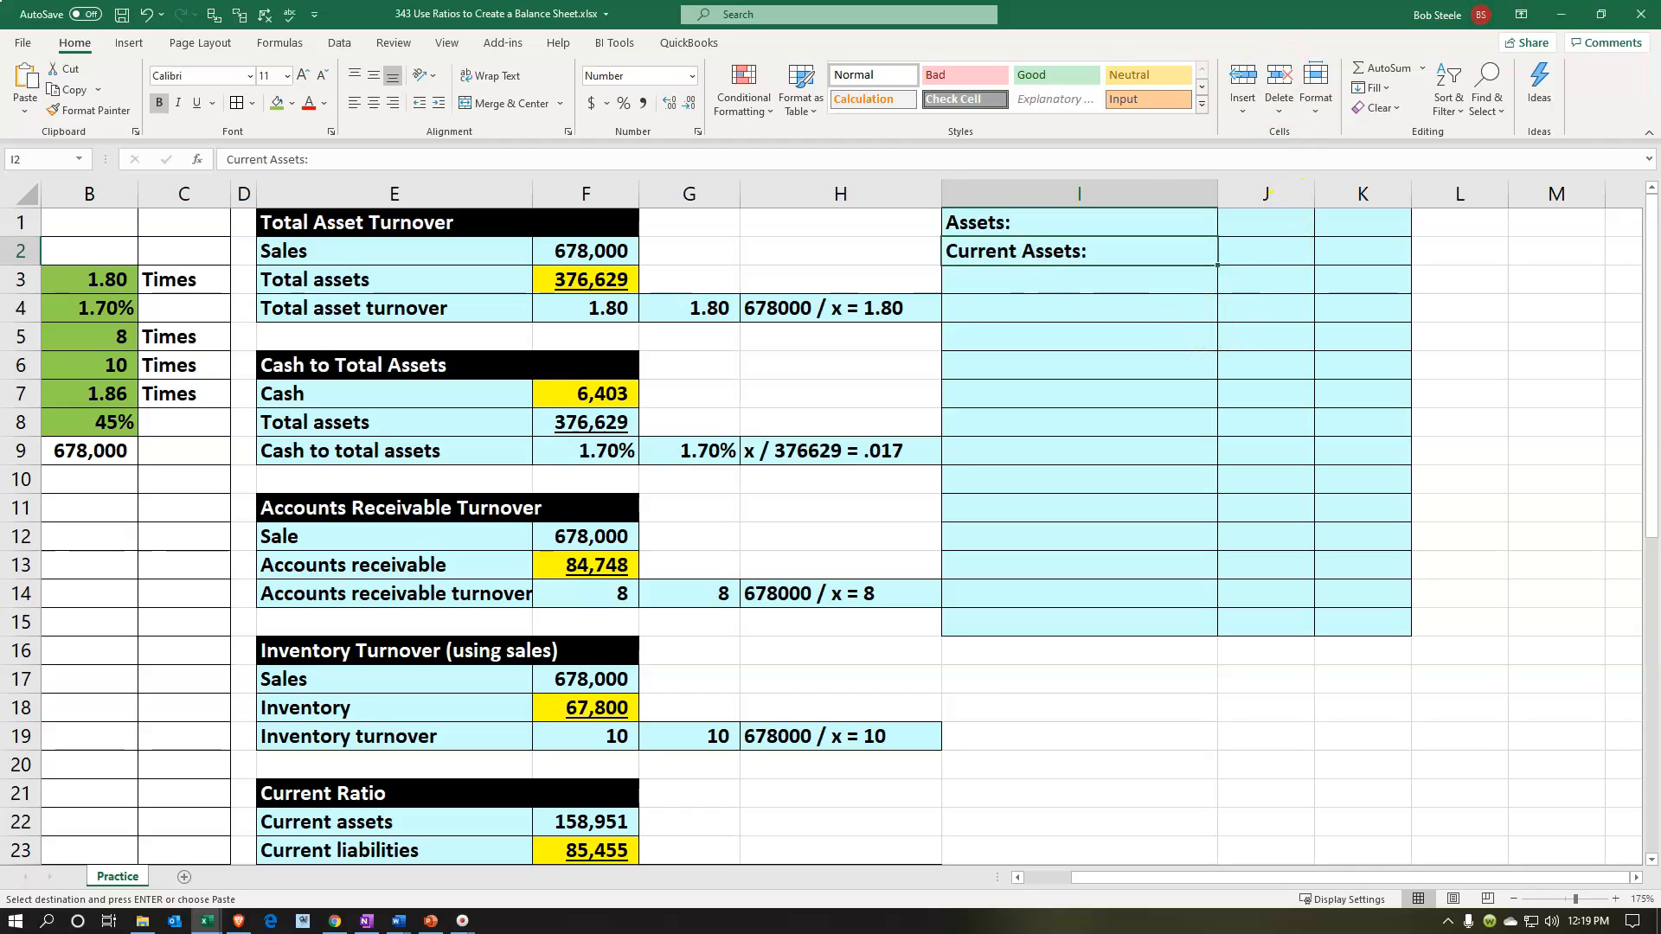
Link the first current asset label in I3 to the Cash label with =E7.
click(1044, 273)
text(=)
key(Left)
key(Left)
key(Left)
key(Left)
key(Down)
key(Down)
key(Down)
key(Down)
key(Return)
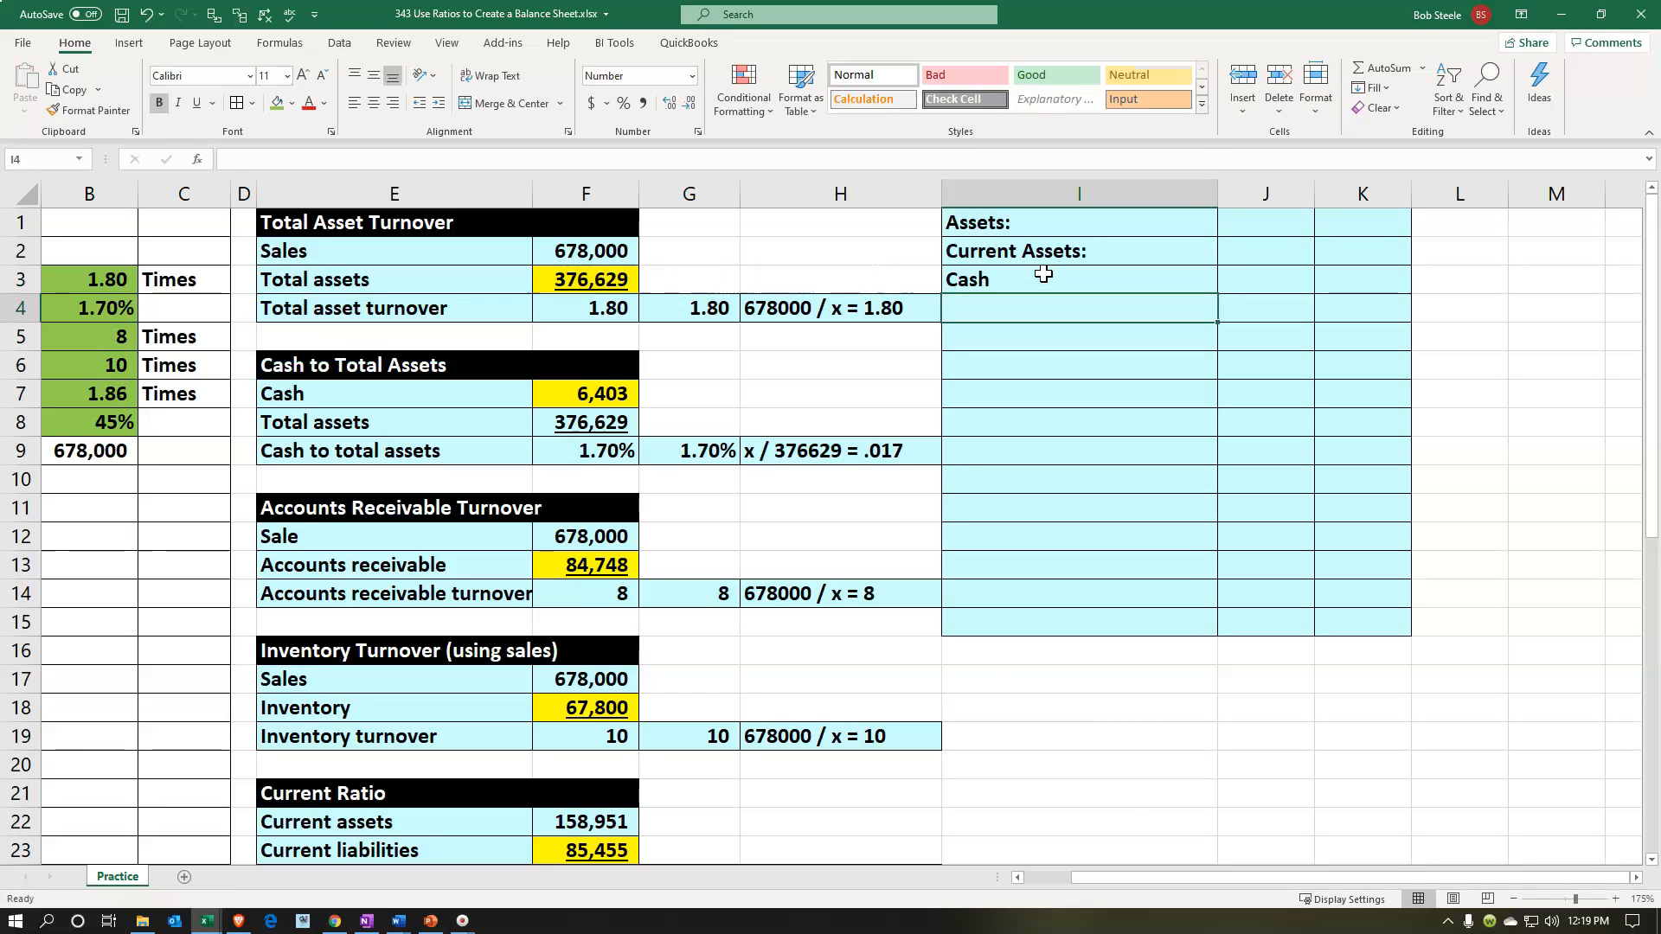
Bring the cash amount into J3 of the balance sheet with =F7.
key(Up)
key(Right)
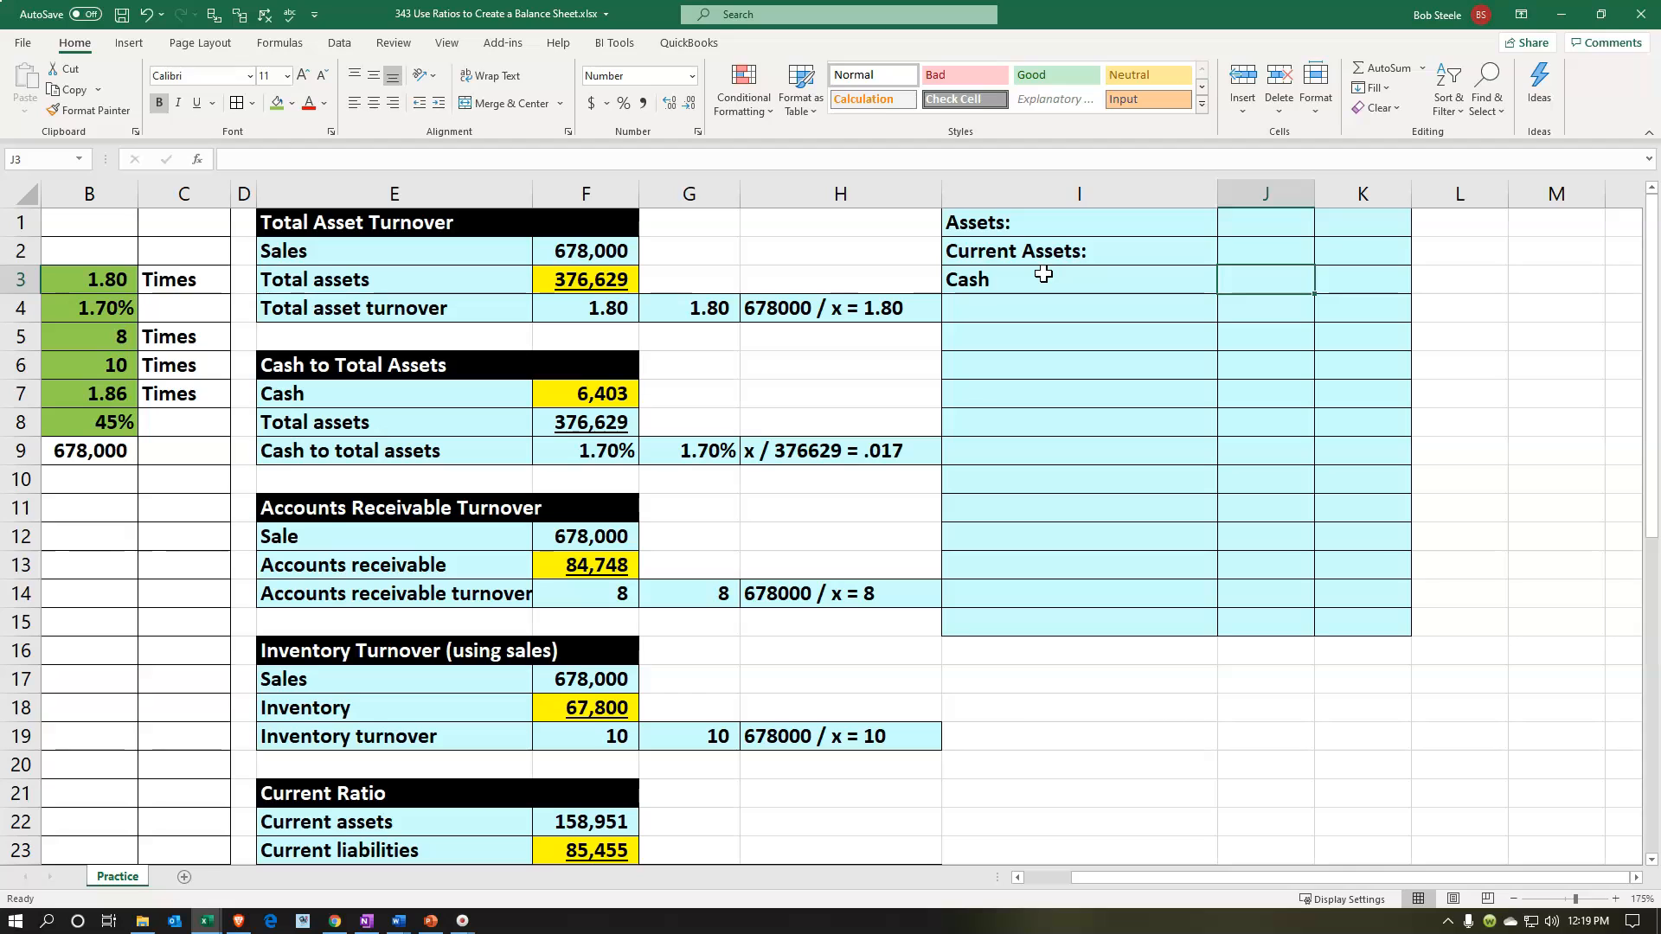
text(=)
key(Left)
key(Left)
key(Left)
key(Left)
key(Down)
key(Down)
key(Down)
key(Down)
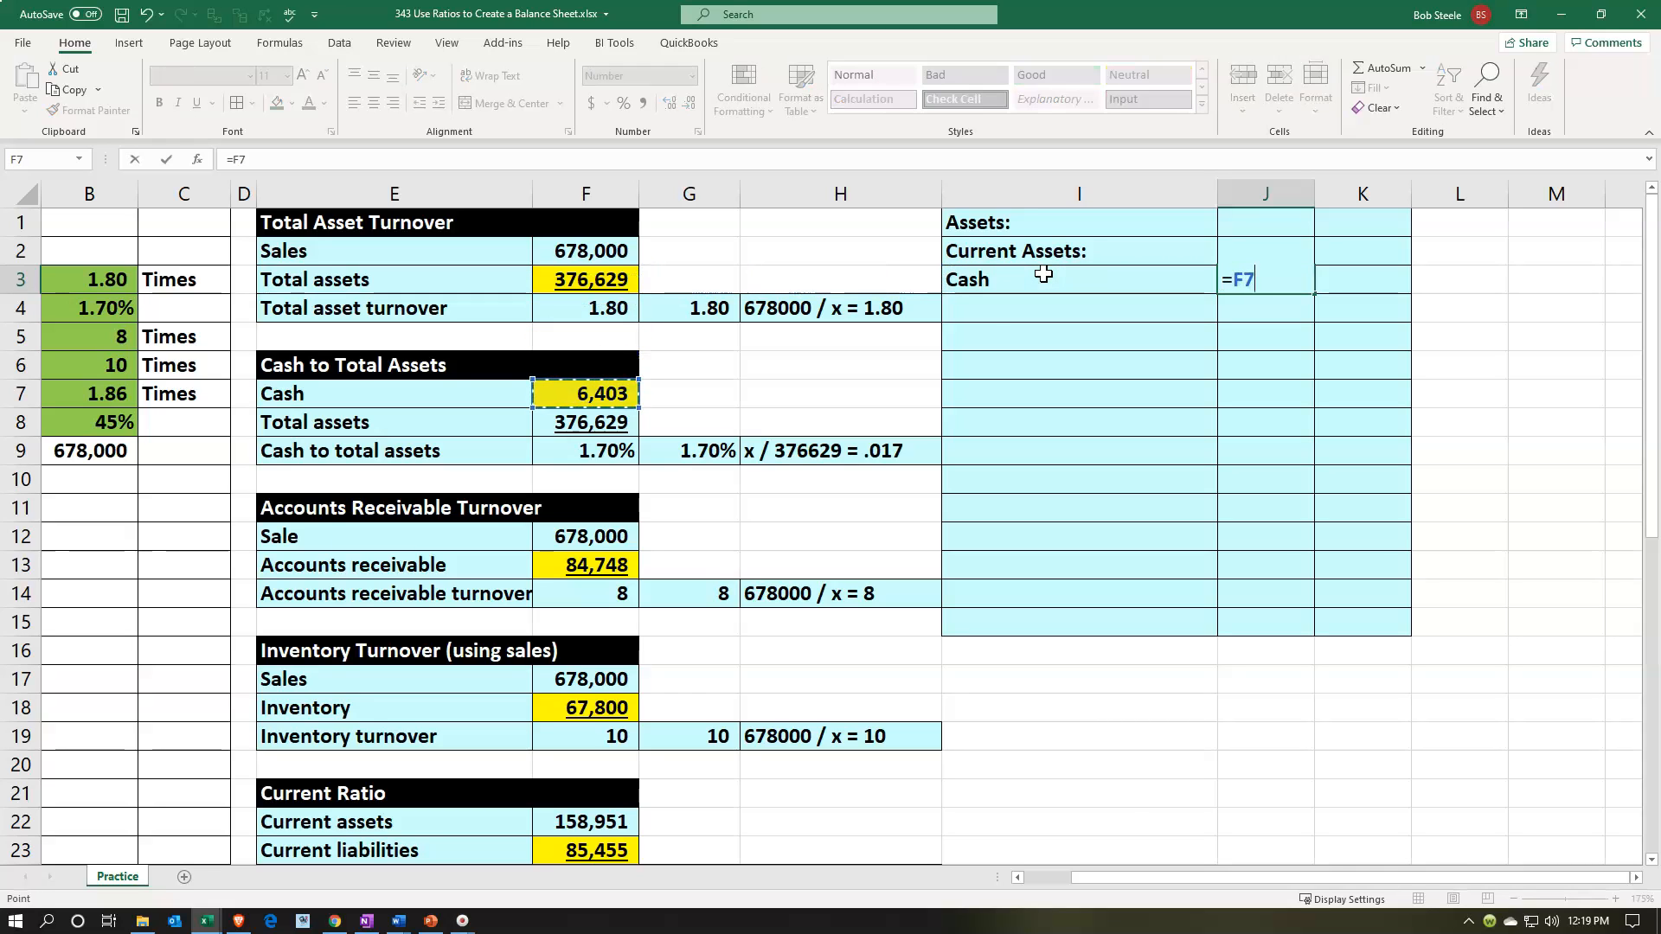
key(Return)
Link the label in I4 to the Accounts receivable label in E13.
key(Left)
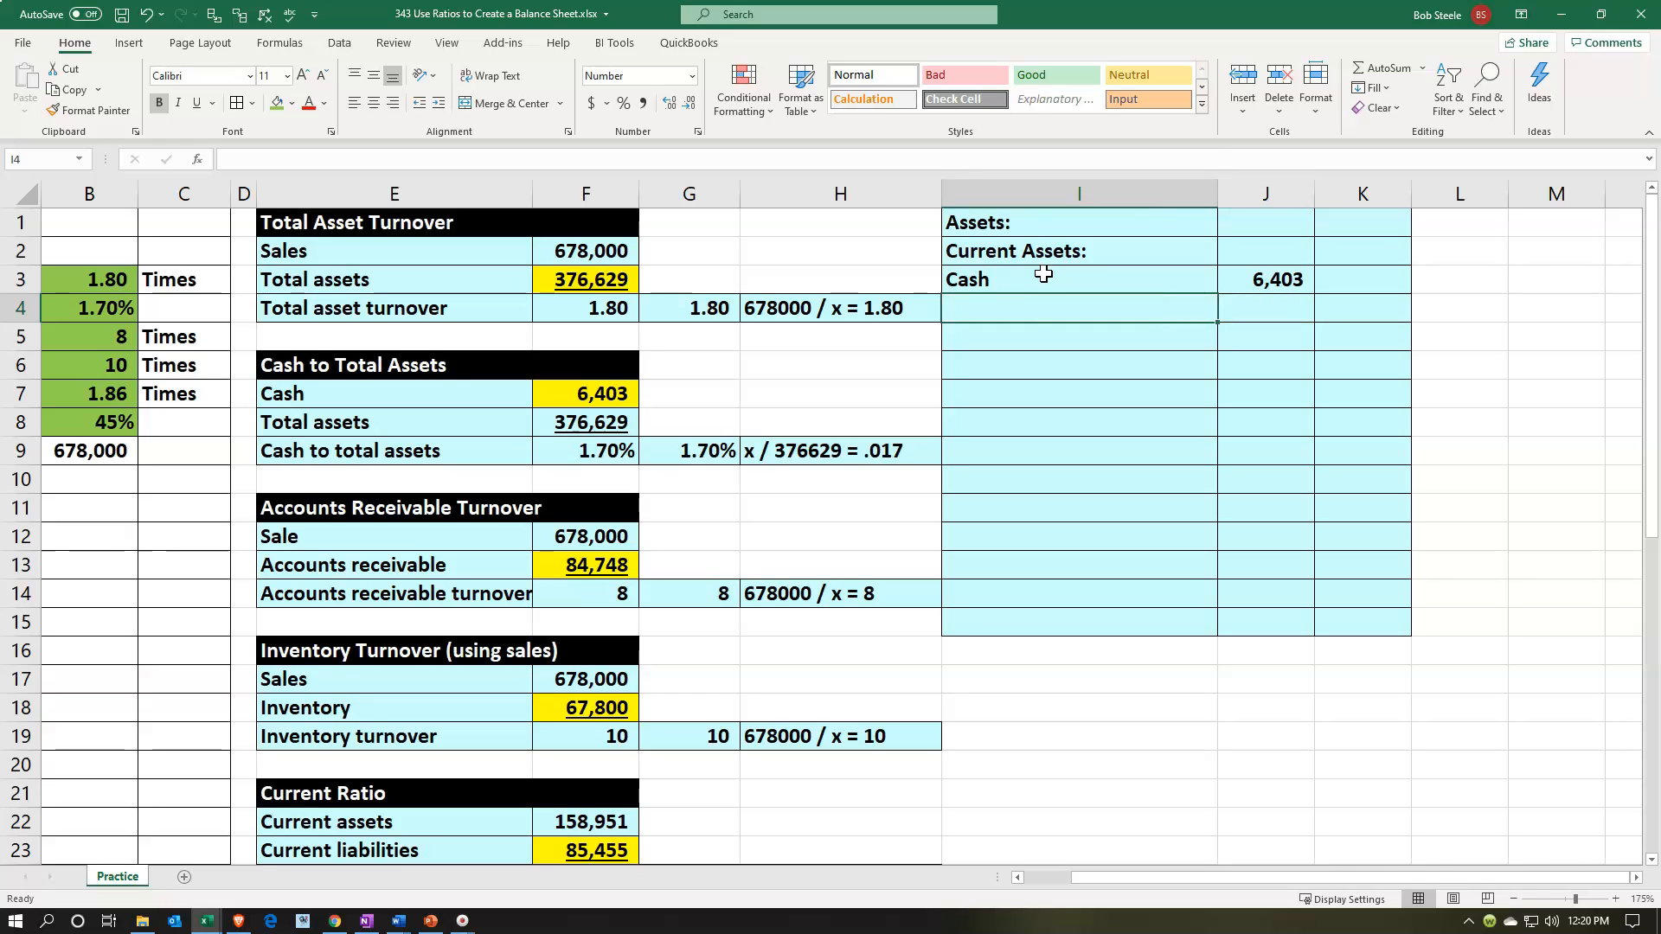
text(=)
key(Left)
key(Left)
key(Left)
key(Down)
key(Down)
key(Down)
key(Down)
key(Down)
key(Down)
key(Down)
key(Down)
key(Down)
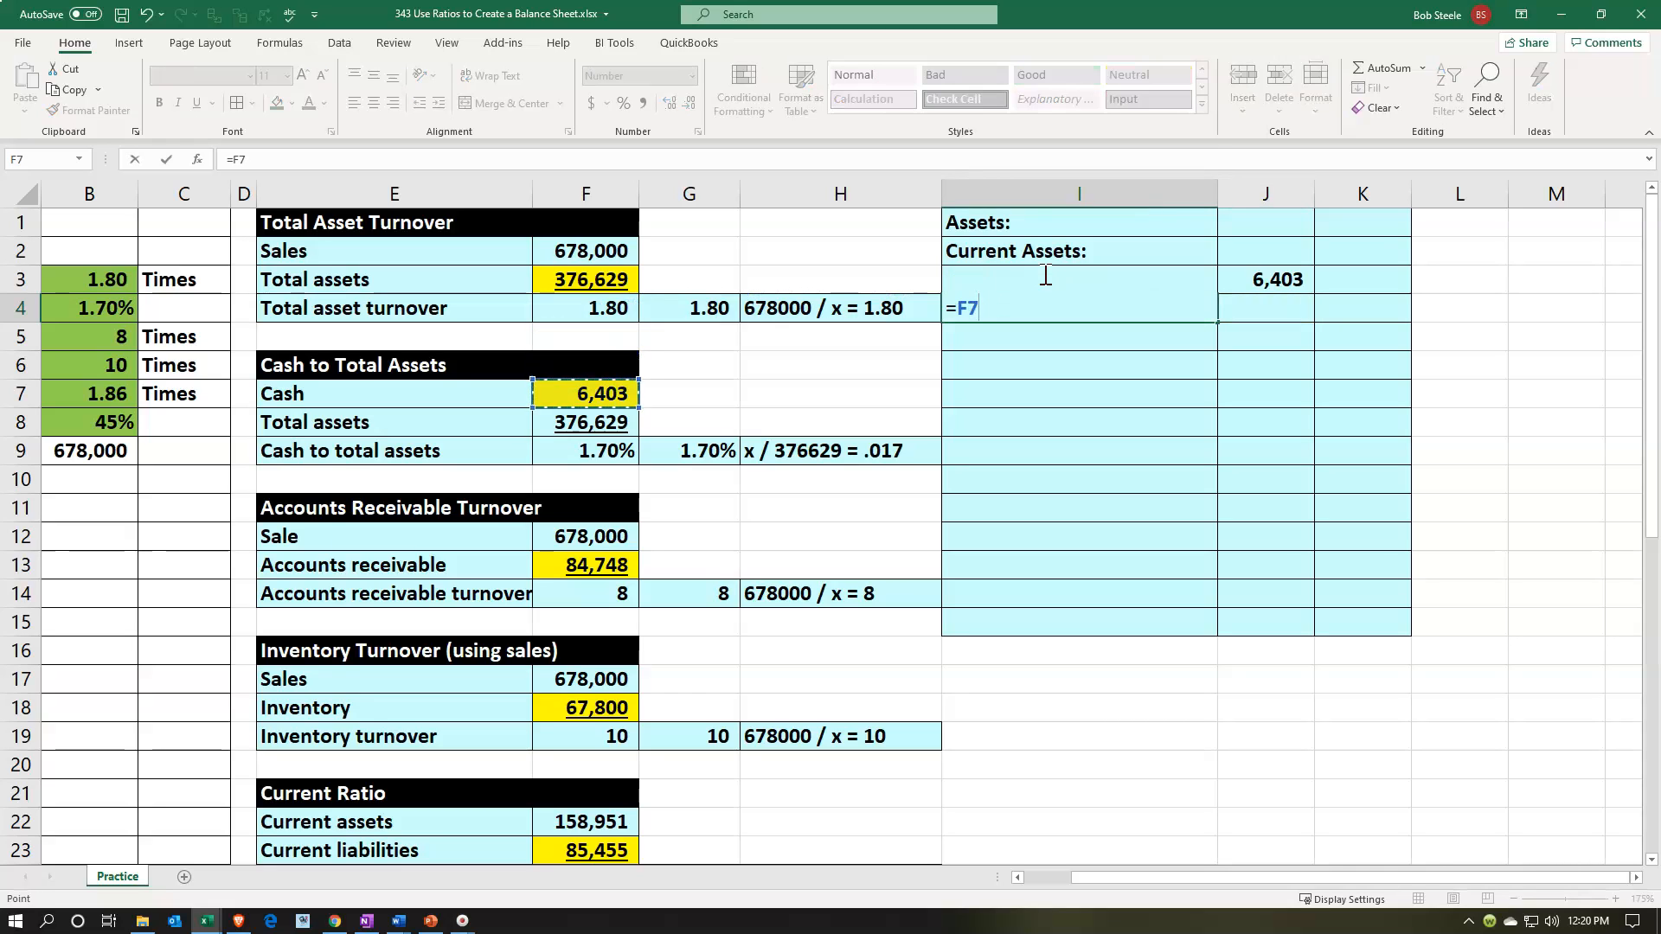
key(Left)
key(Tab)
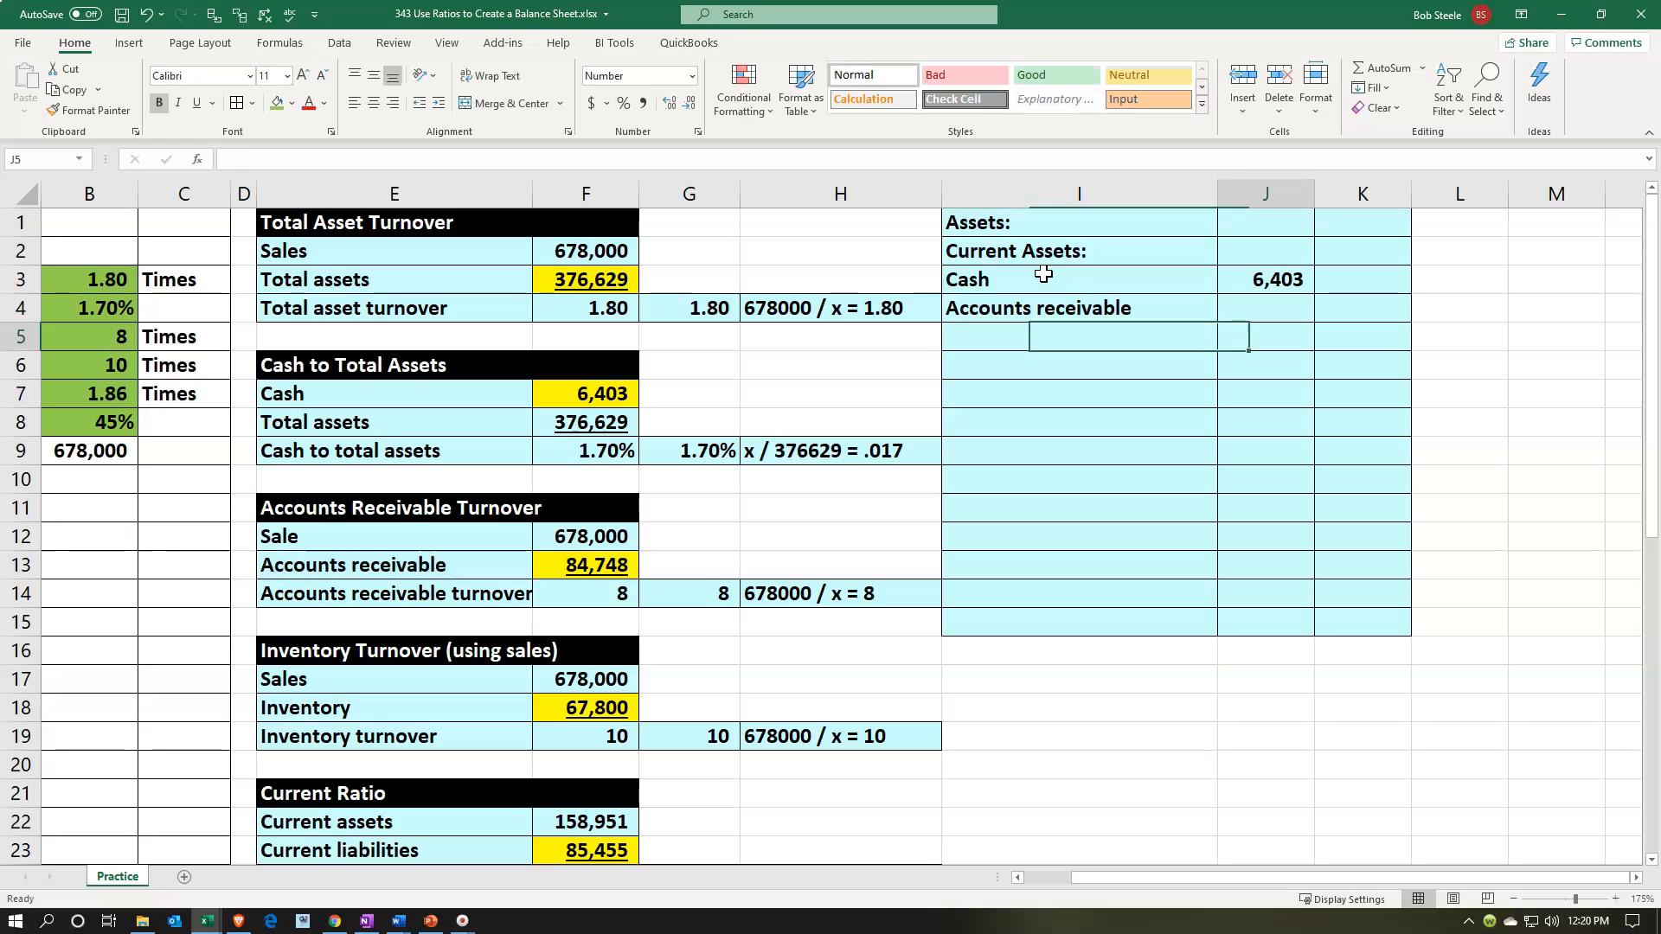
Bring the accounts receivable amount into J4 with =F13.
text(=)
key(Left)
key(Left)
key(Left)
key(Down)
key(Down)
key(Down)
key(Down)
key(Down)
key(Down)
key(Down)
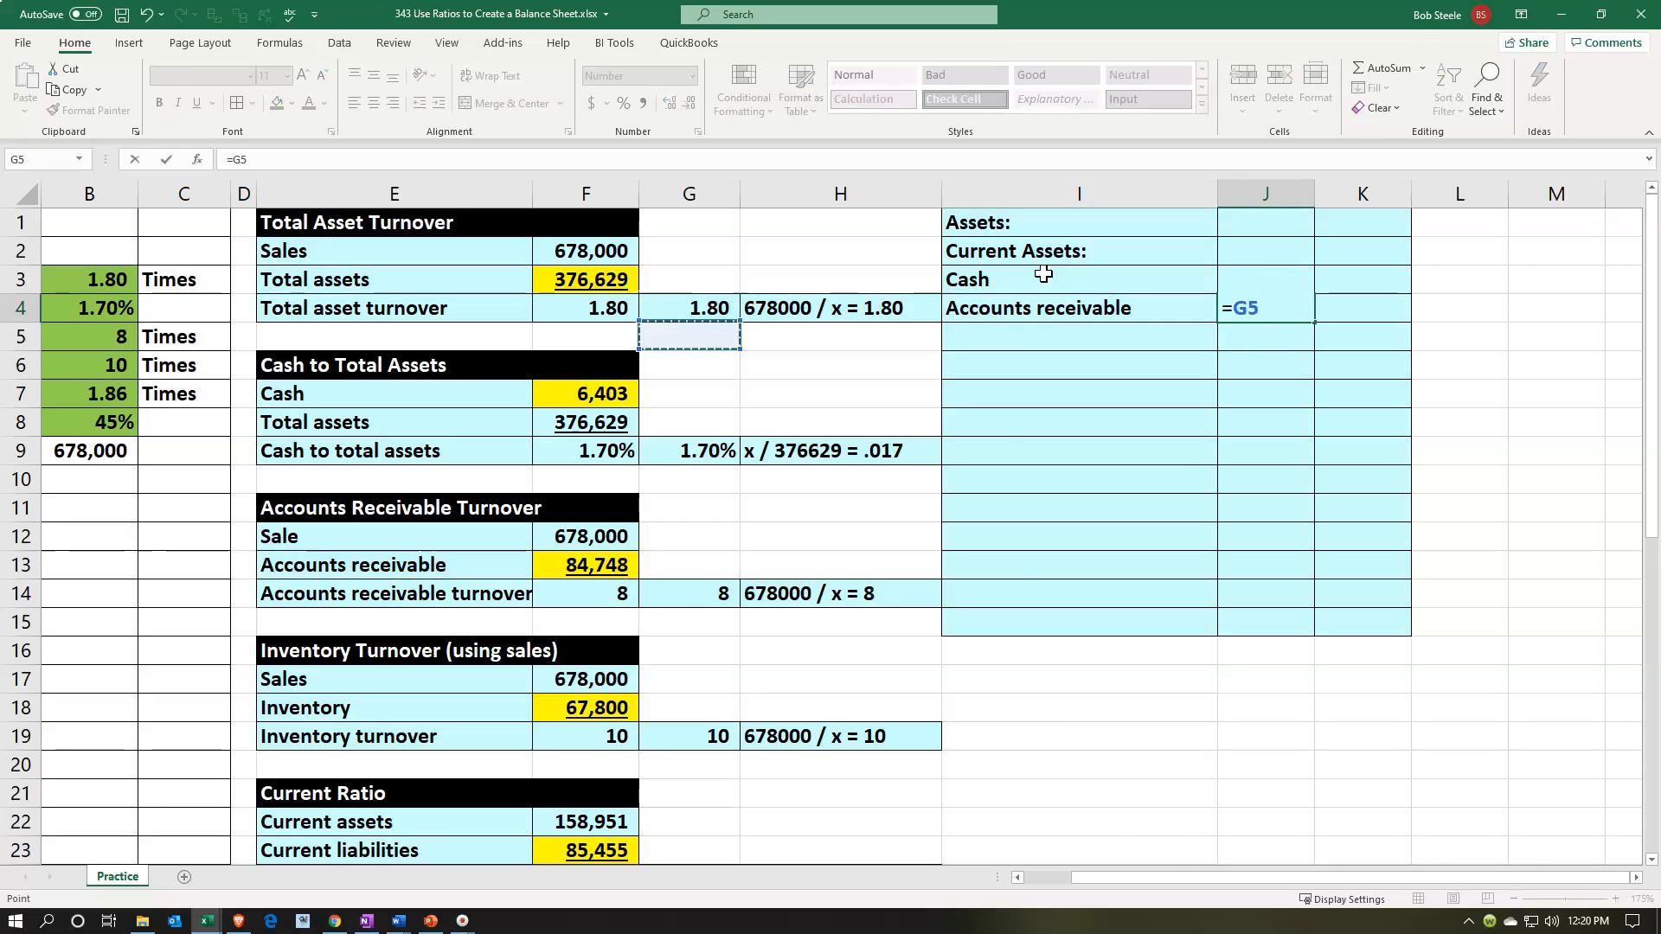
key(Down)
key(Down)
key(Left)
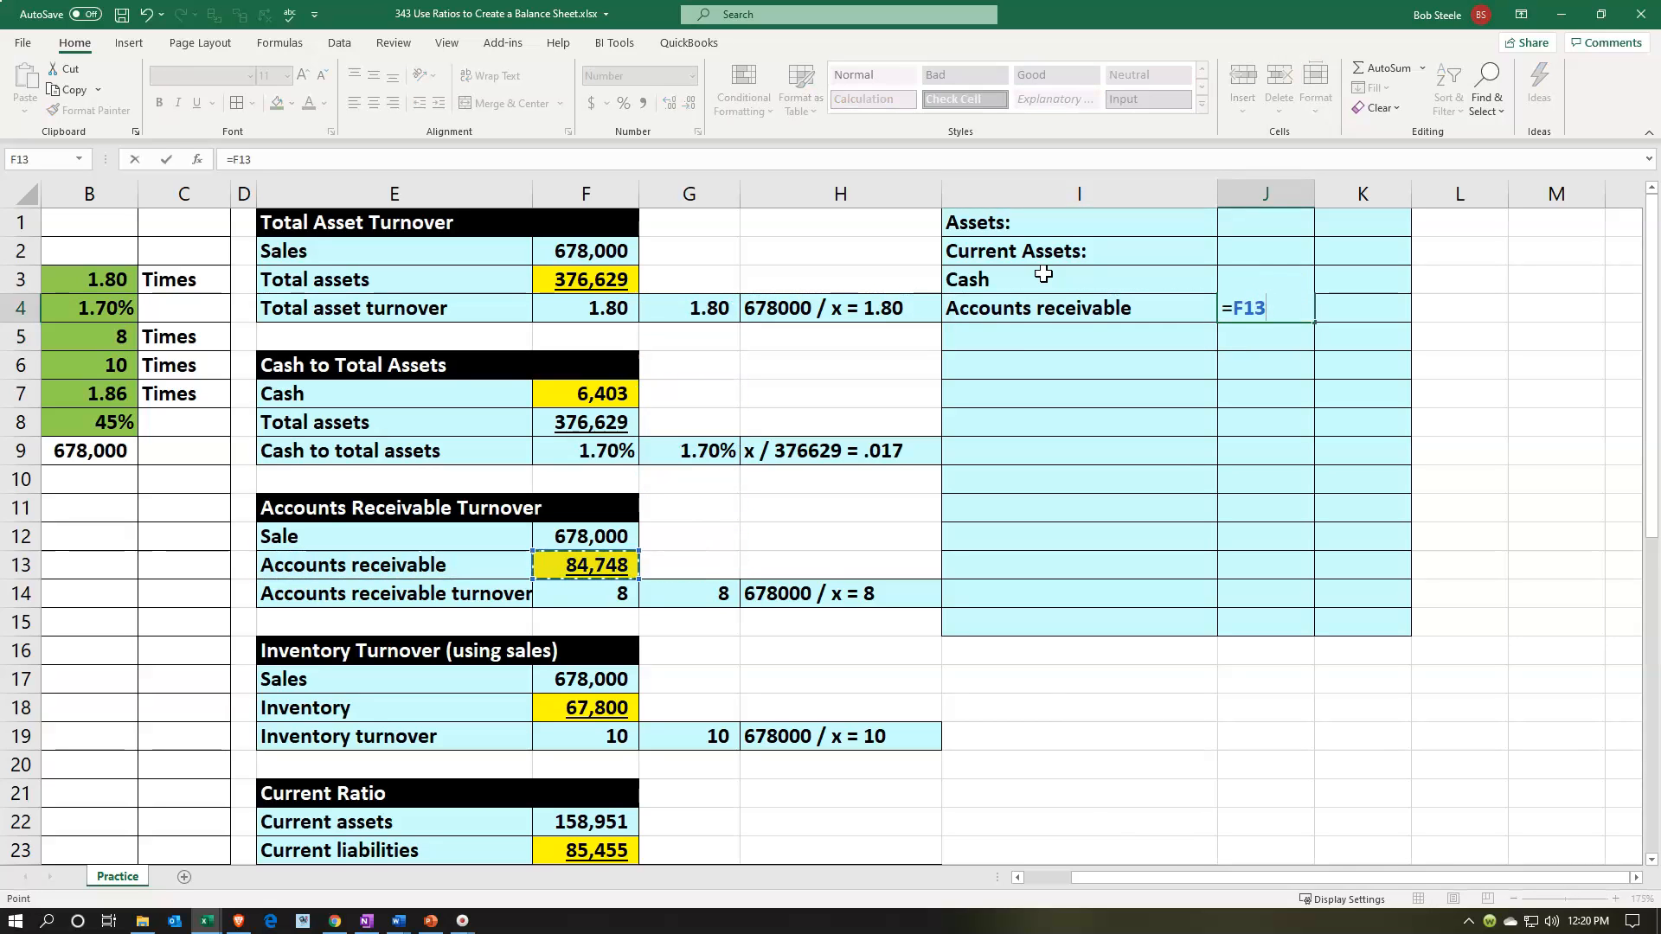
key(Return)
text(=)
key(Left)
key(Left)
key(Left)
key(Left)
key(Left)
key(Down)
key(Down)
key(Down)
key(Down)
key(Down)
key(Down)
key(Down)
key(Down)
key(Down)
key(Down)
key(Down)
key(Down)
key(Down)
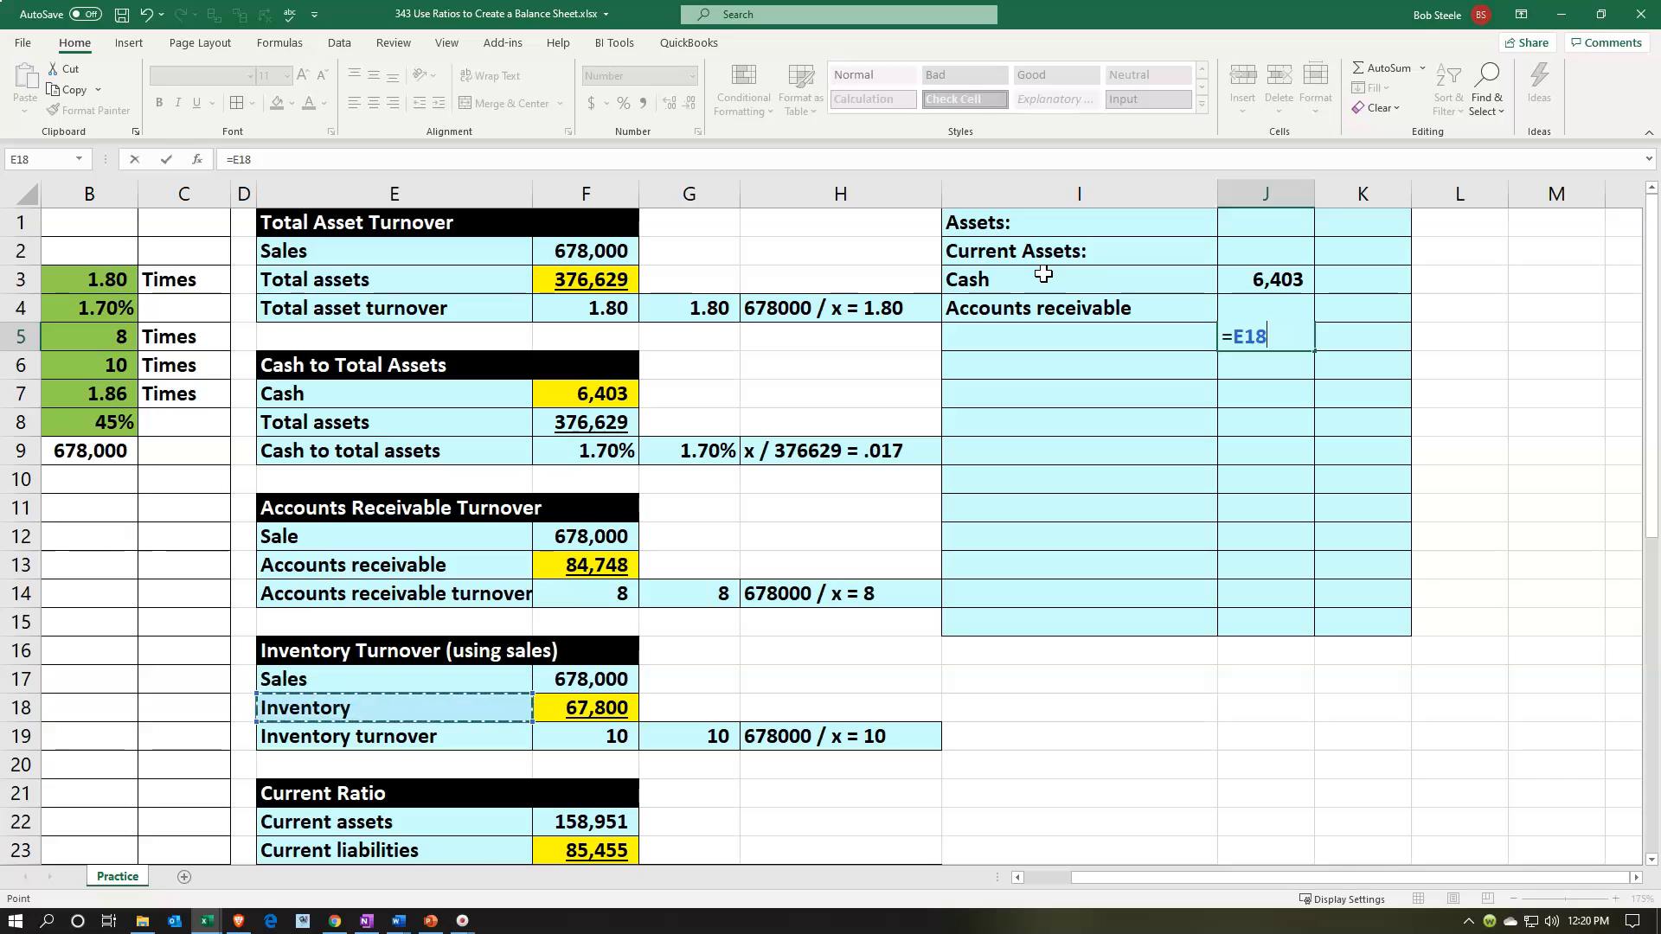
key(Return)
key(Up)
key(Delete)
Link the label in I5 to the Inventory label with =E18.
key(Left)
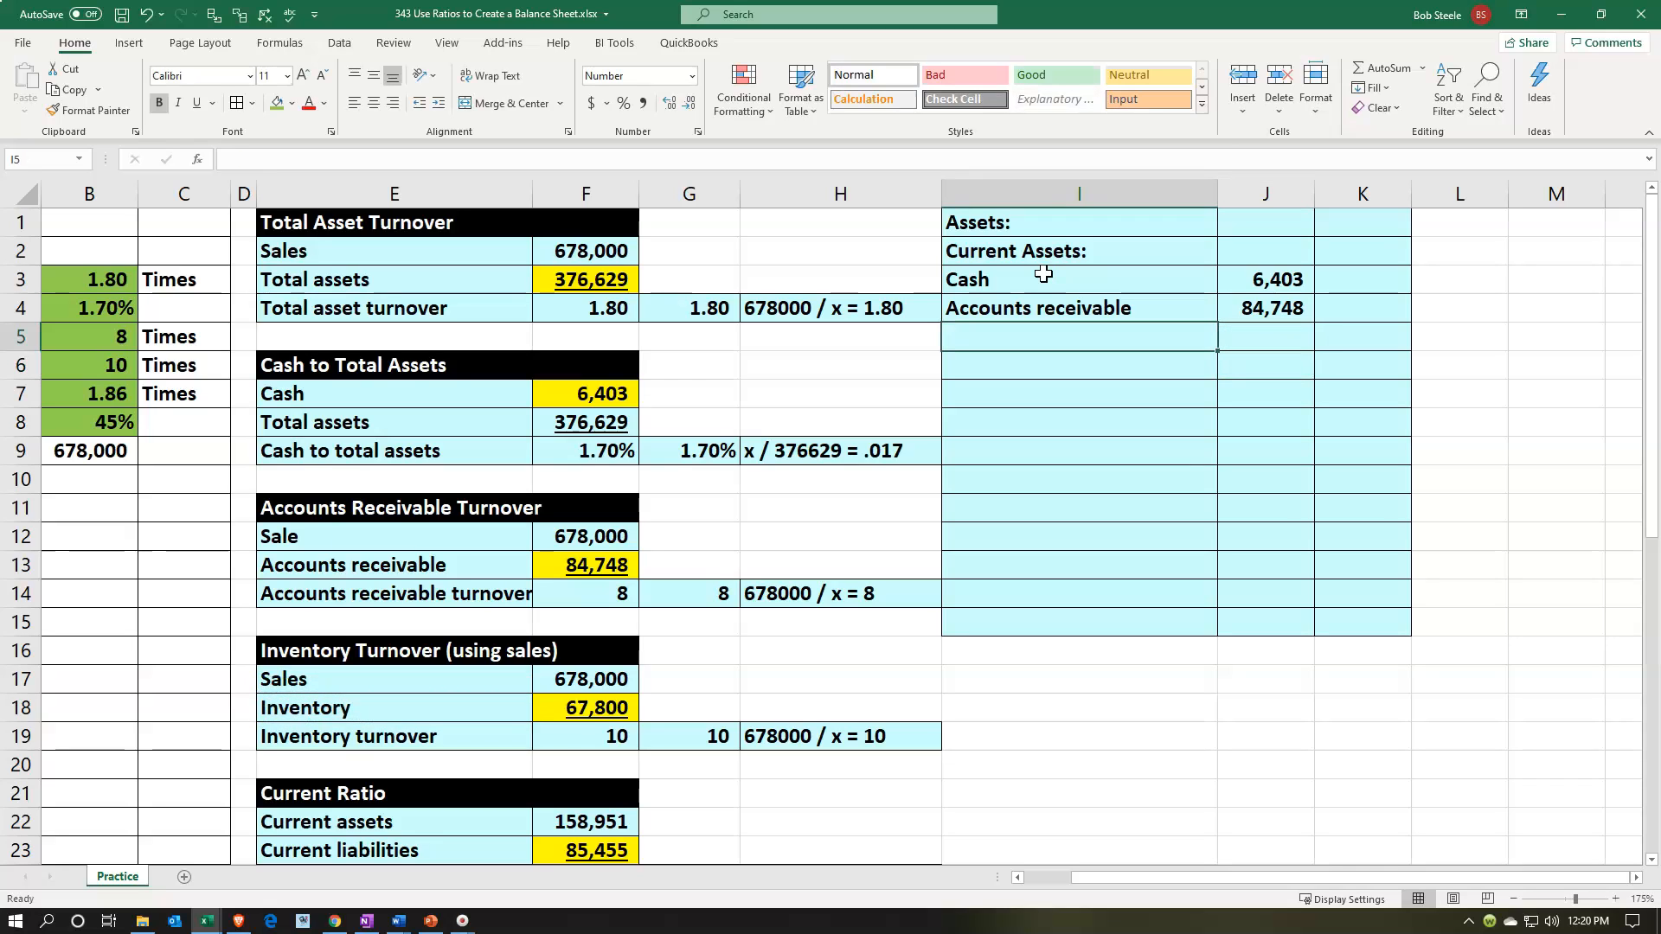
text(=)
key(Left)
key(Left)
key(Left)
key(Down)
key(Down)
key(Down)
key(Down)
key(Down)
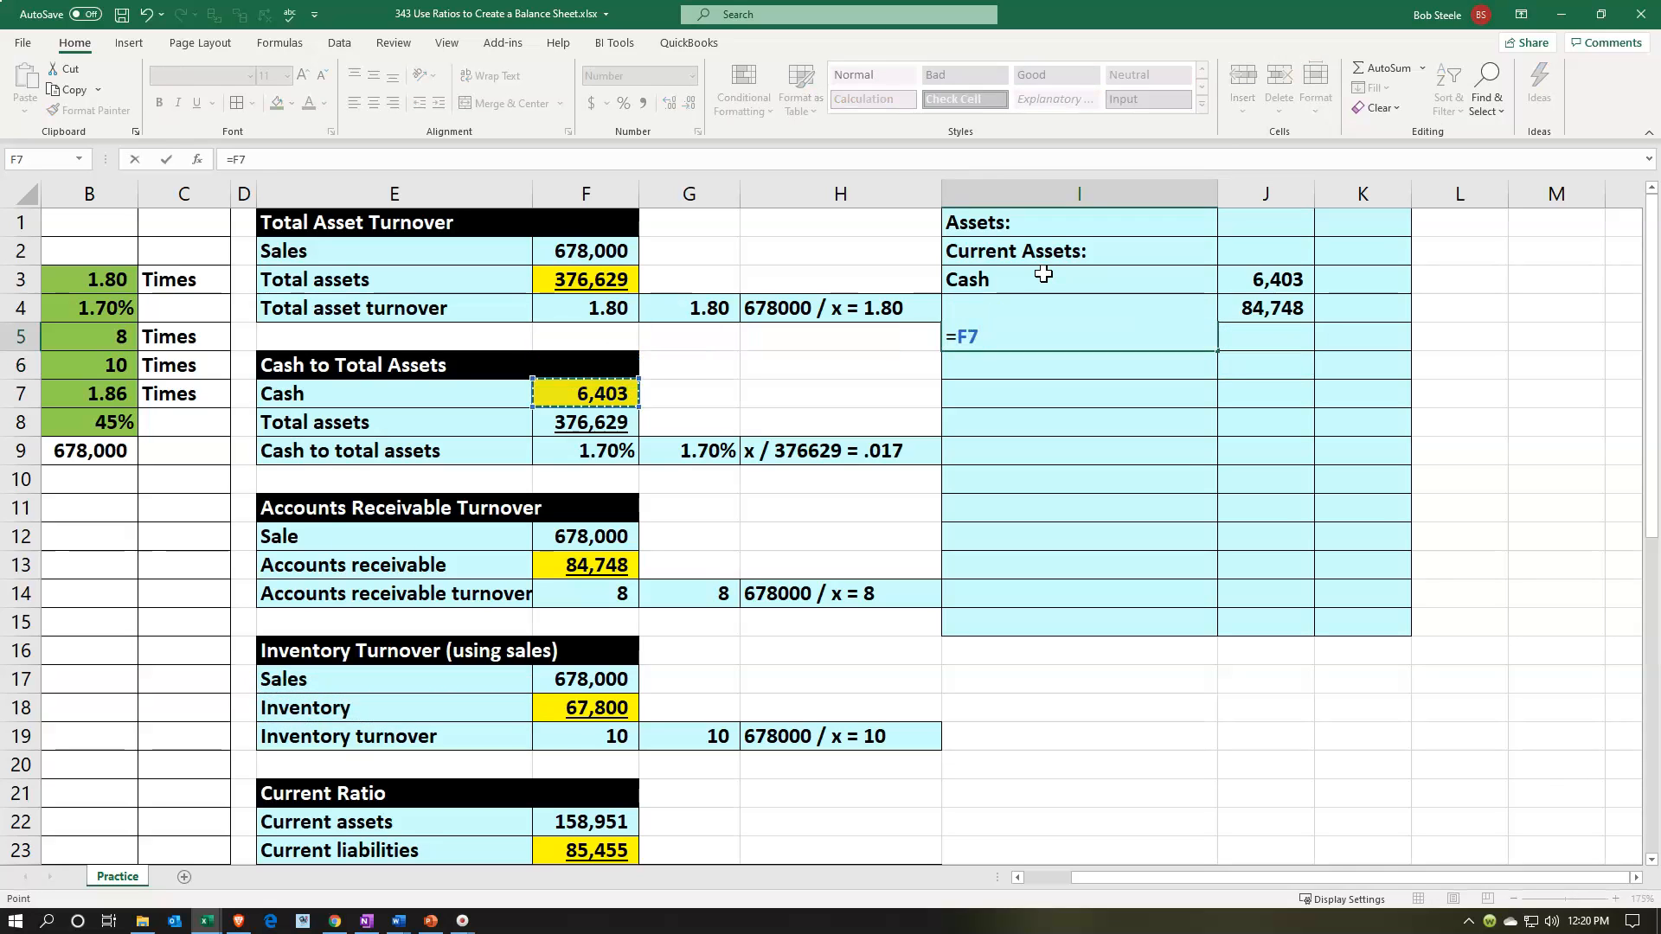
key(Down)
key(Down)
key(Down)
key(Down)
key(Down)
key(Down)
key(Down)
key(Down)
key(Left)
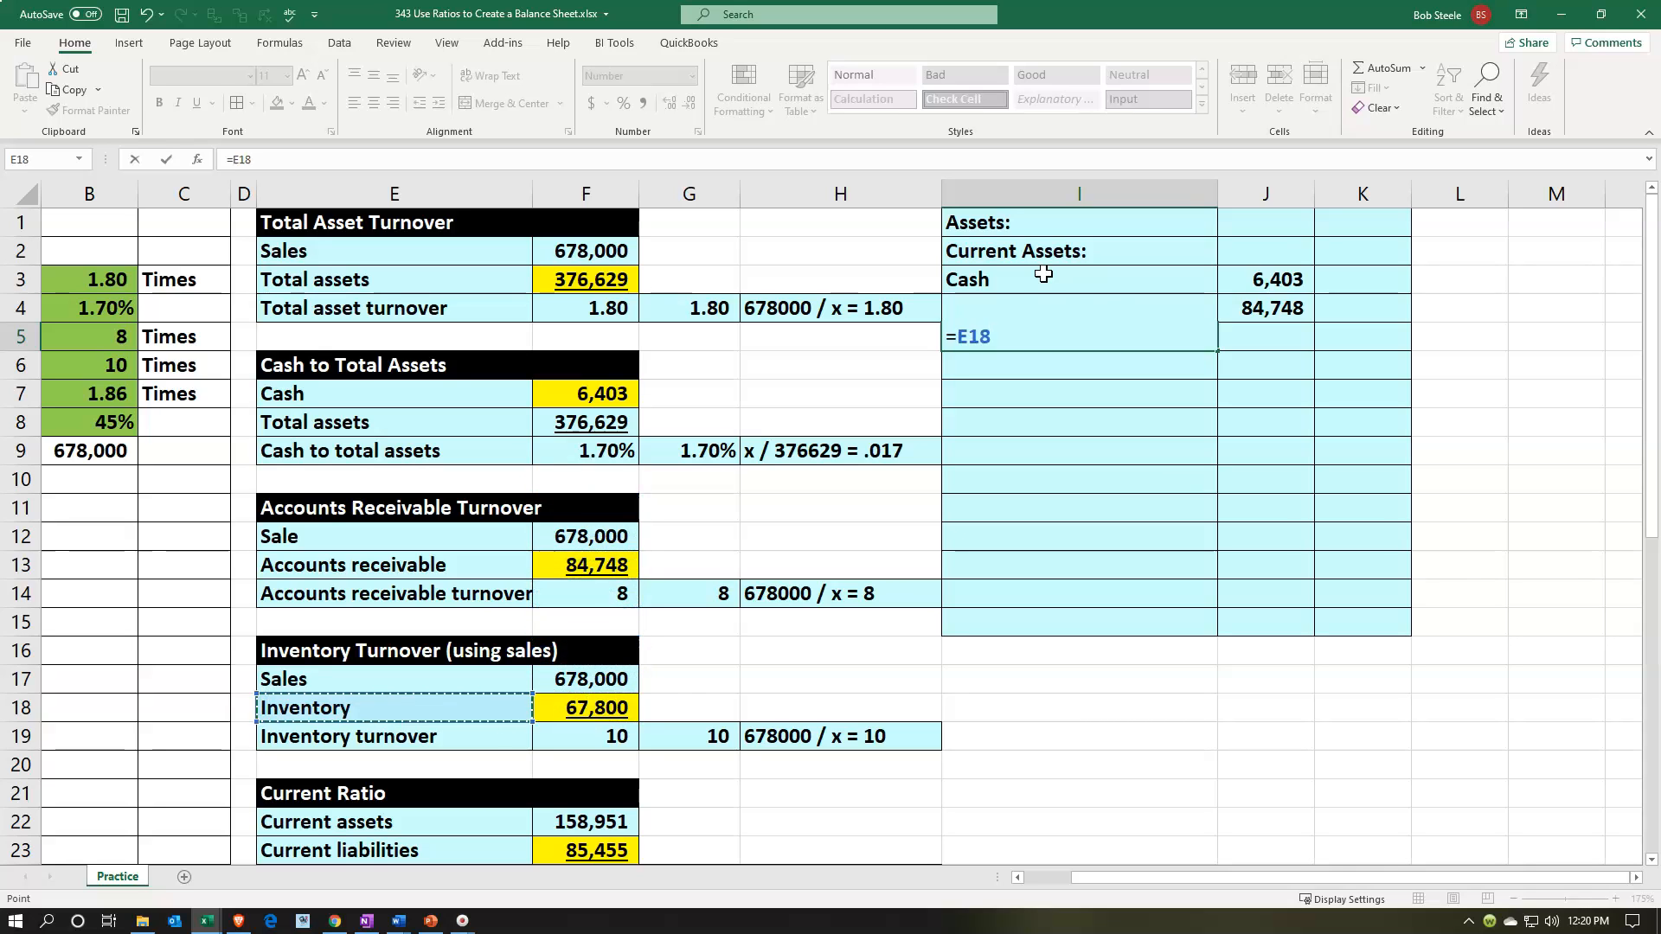
key(Return)
Bring the inventory amount into J5 of the balance sheet with =F18.
key(Up)
key(Right)
text(=)
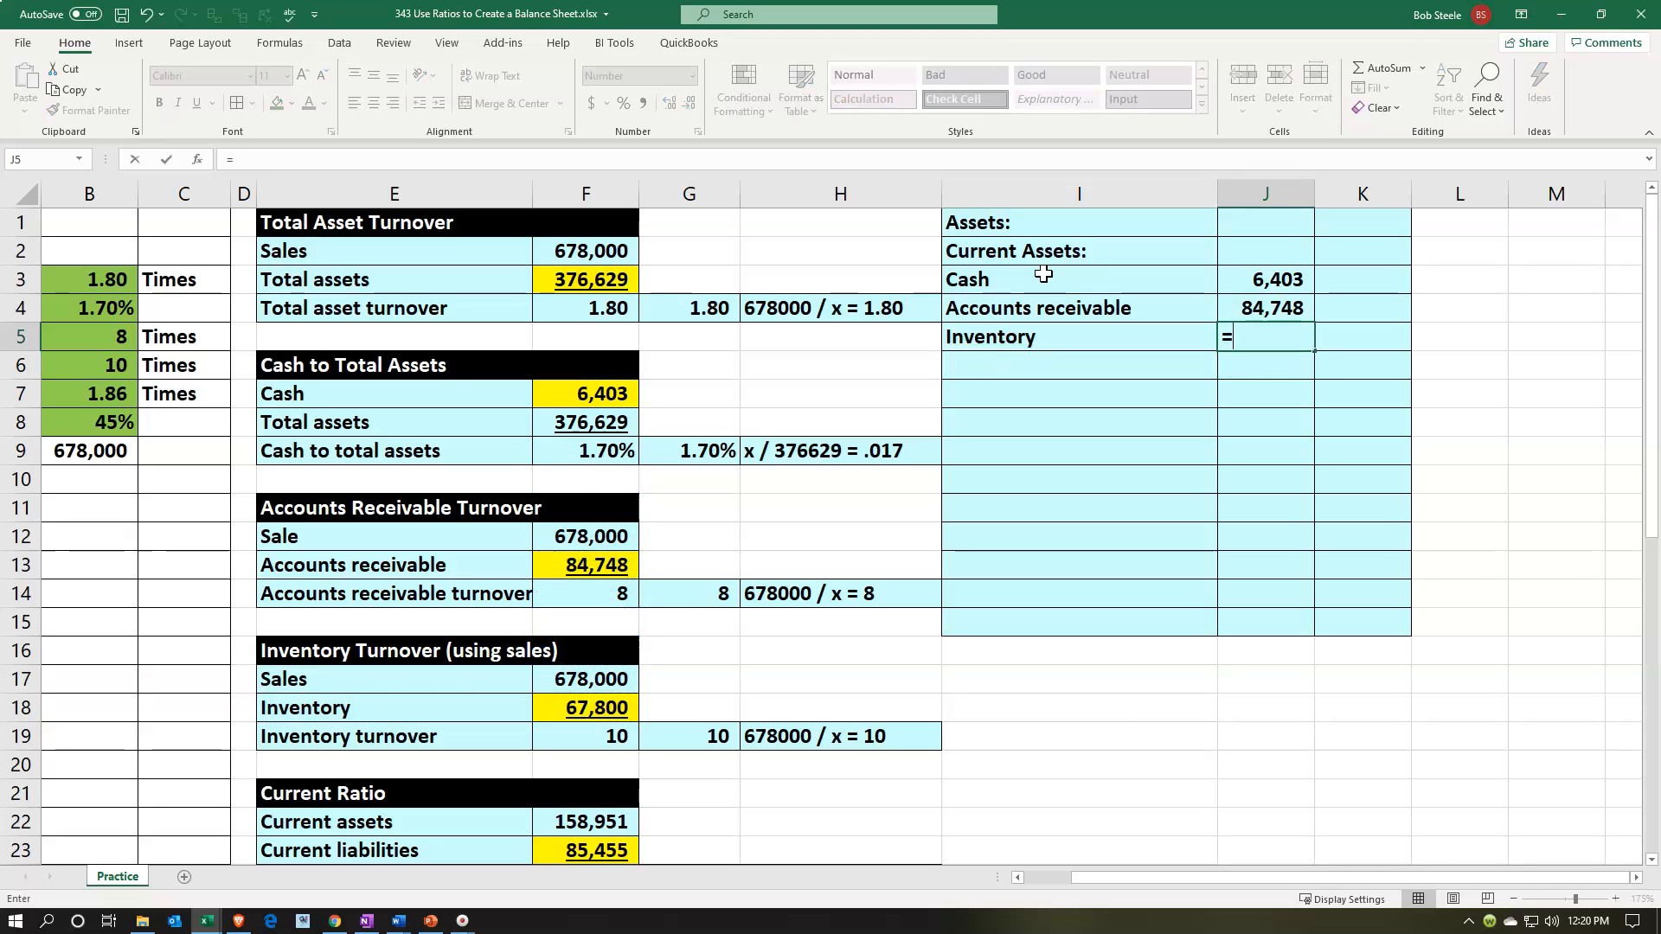
key(Left)
key(Left)
key(Left)
key(Left)
key(Down)
key(Down)
key(Down)
key(Down)
key(Down)
key(Down)
key(Down)
key(Down)
key(Down)
key(Down)
key(Down)
key(Down)
key(Down)
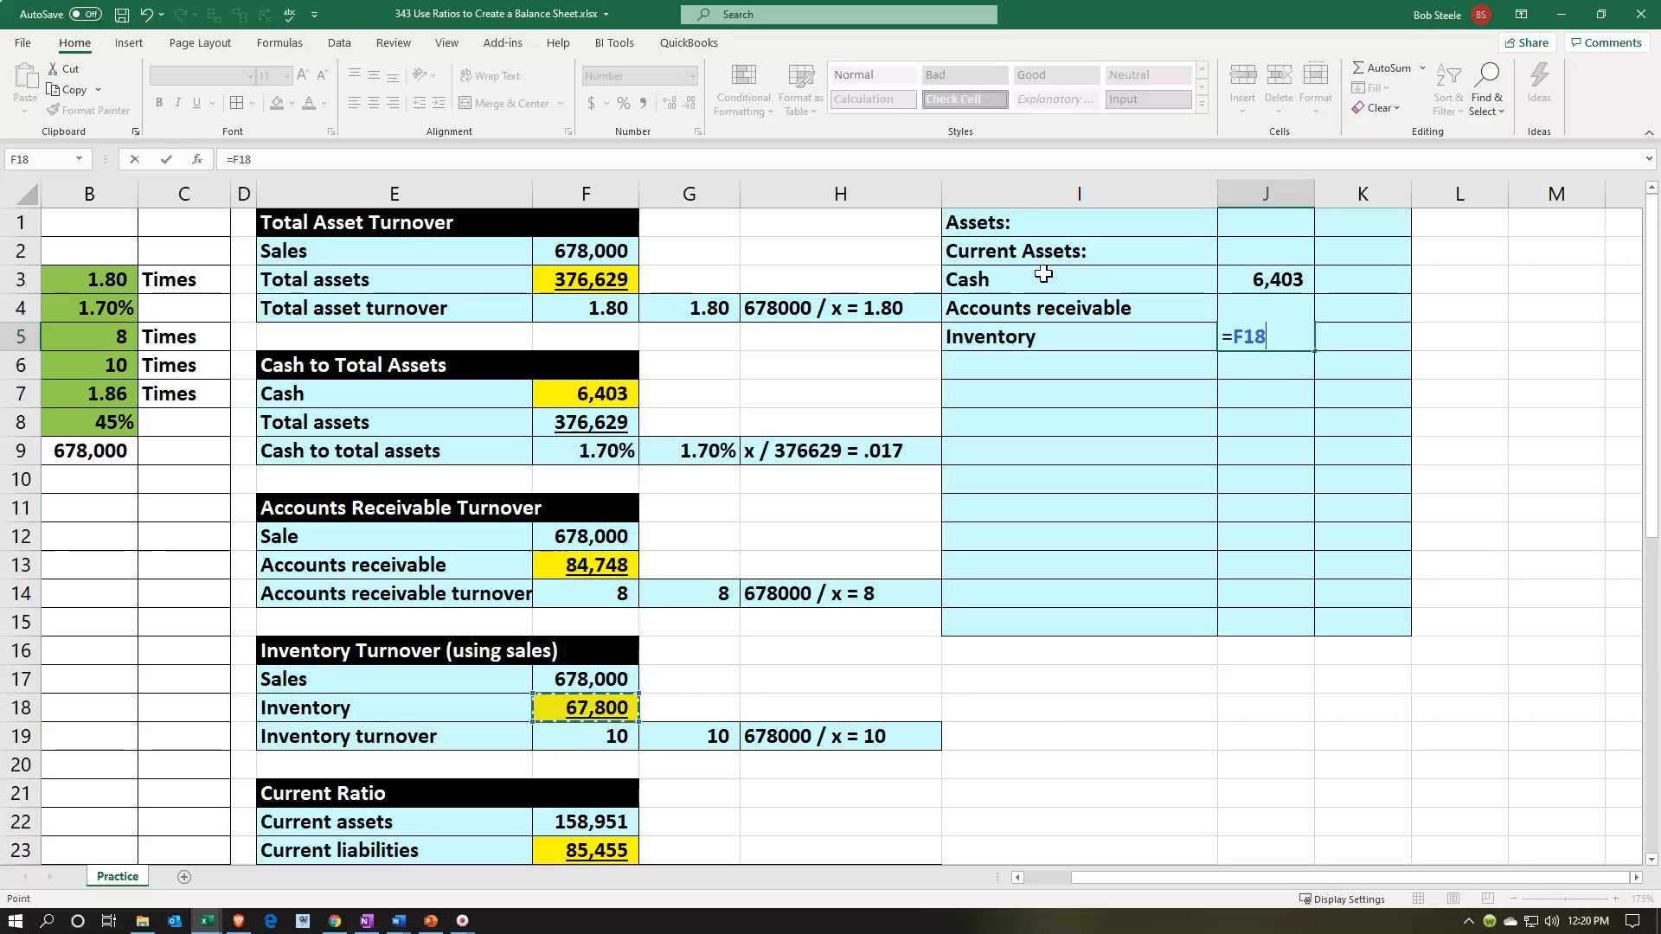
key(Return)
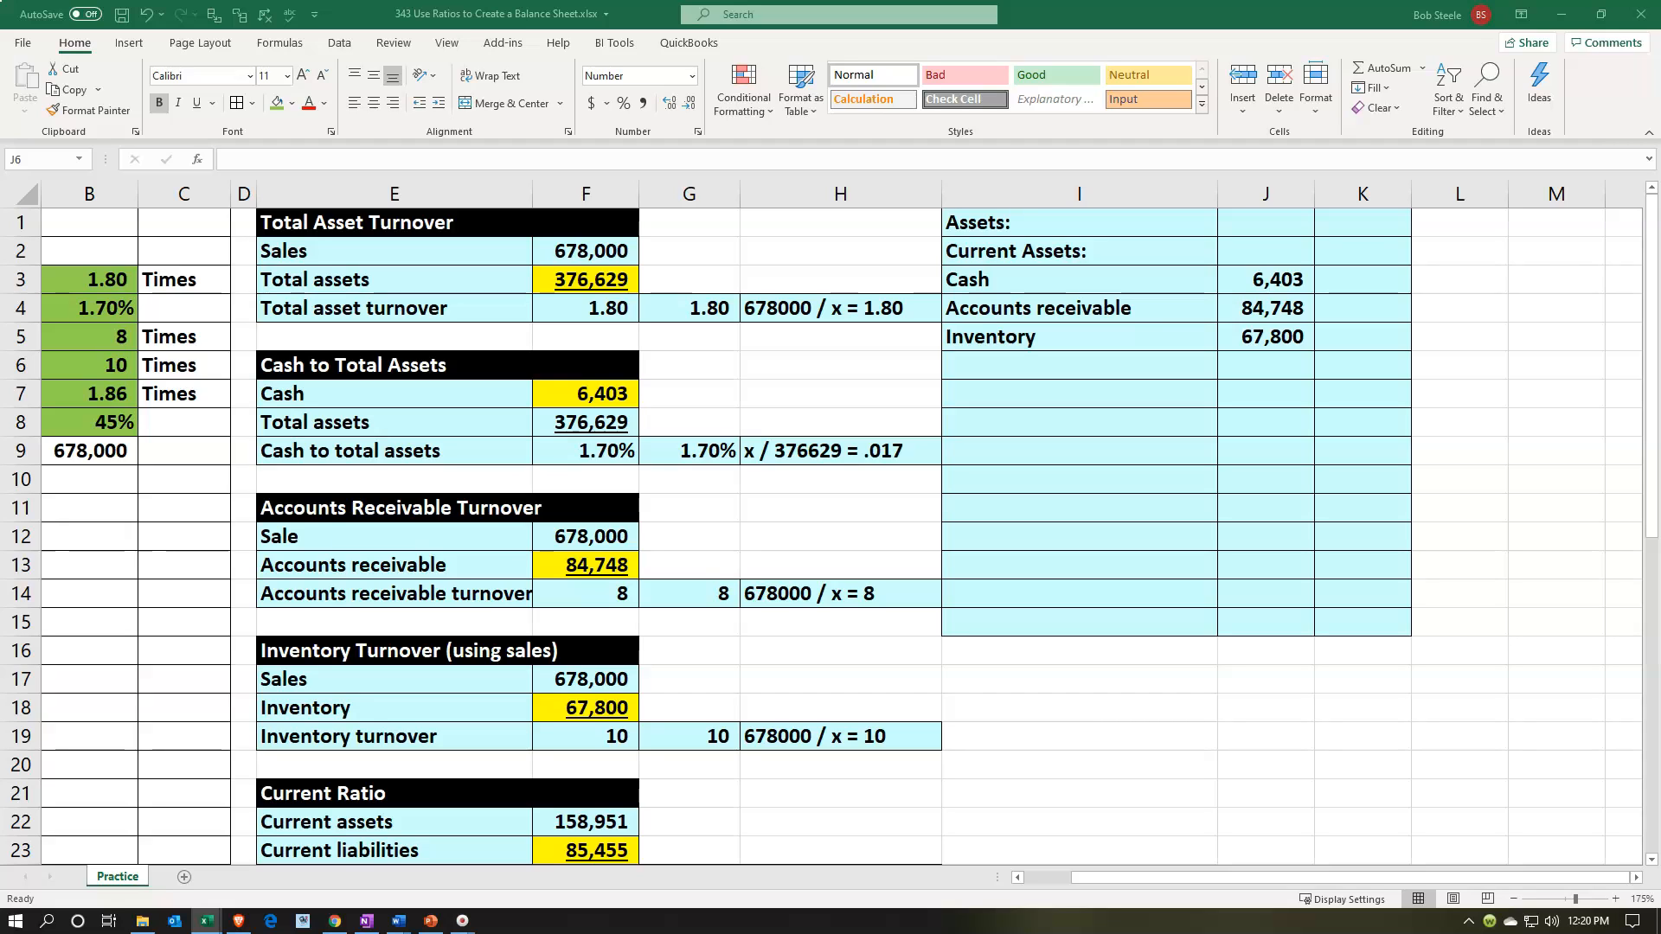
Paste the label "Total current assets" into I6 and total J3:J5 with a SUM formula in K6.
click(1063, 365)
key(ctrl+v)
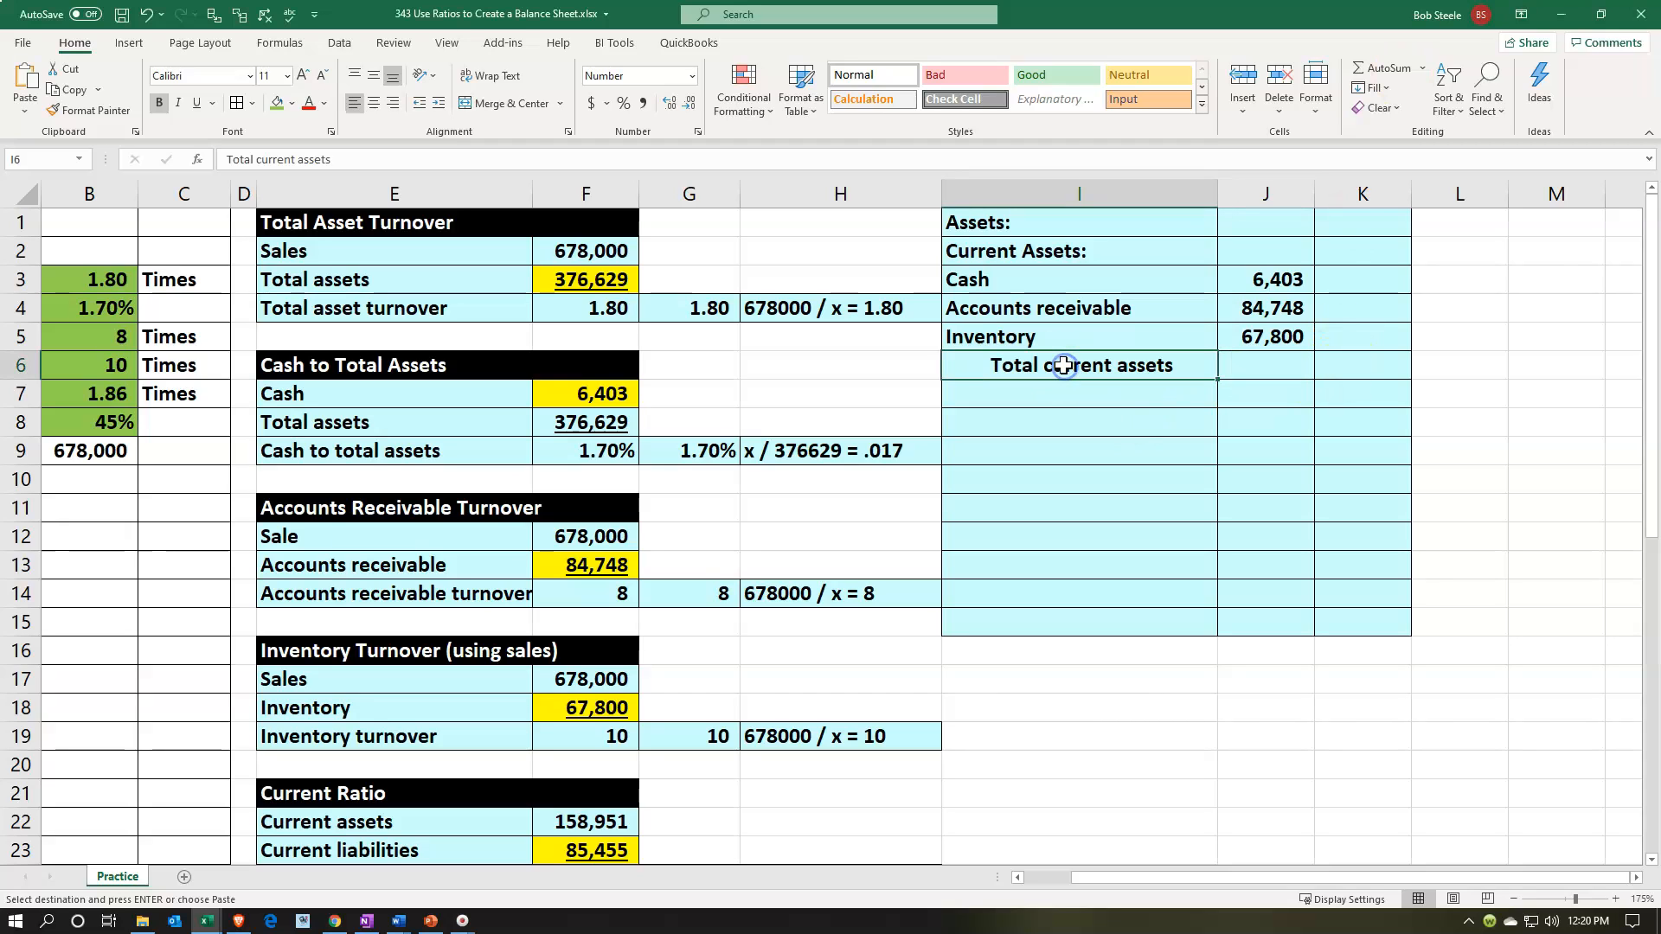
key(Right)
key(Right)
text(=)
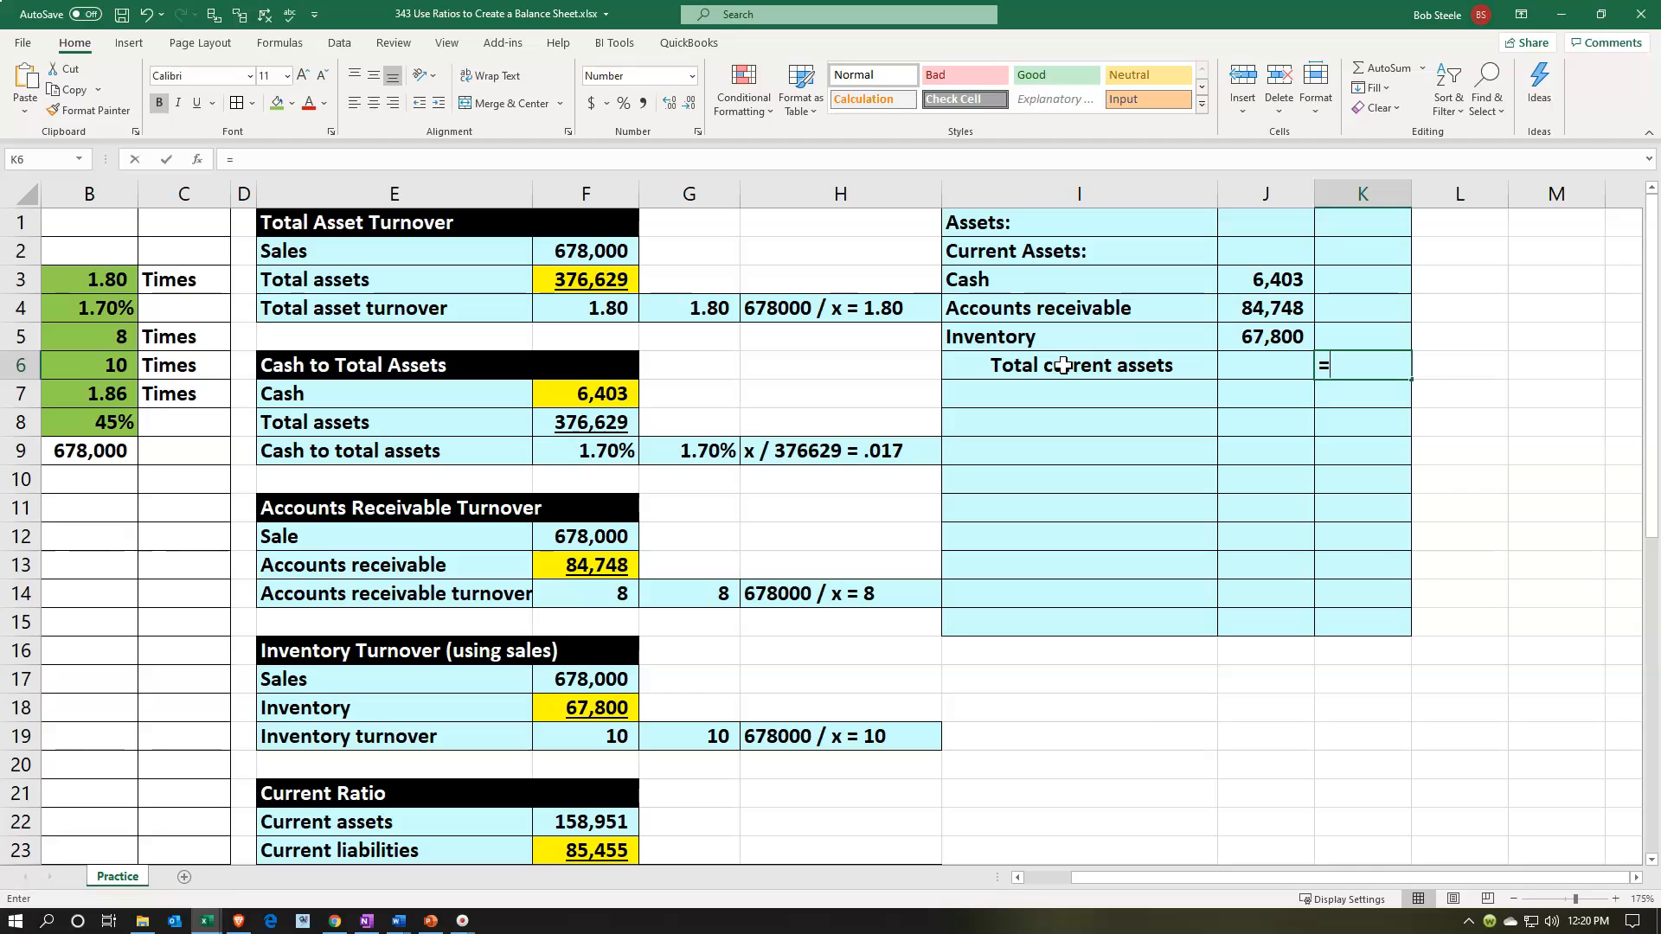
text(sum()
key(Left)
key(Up)
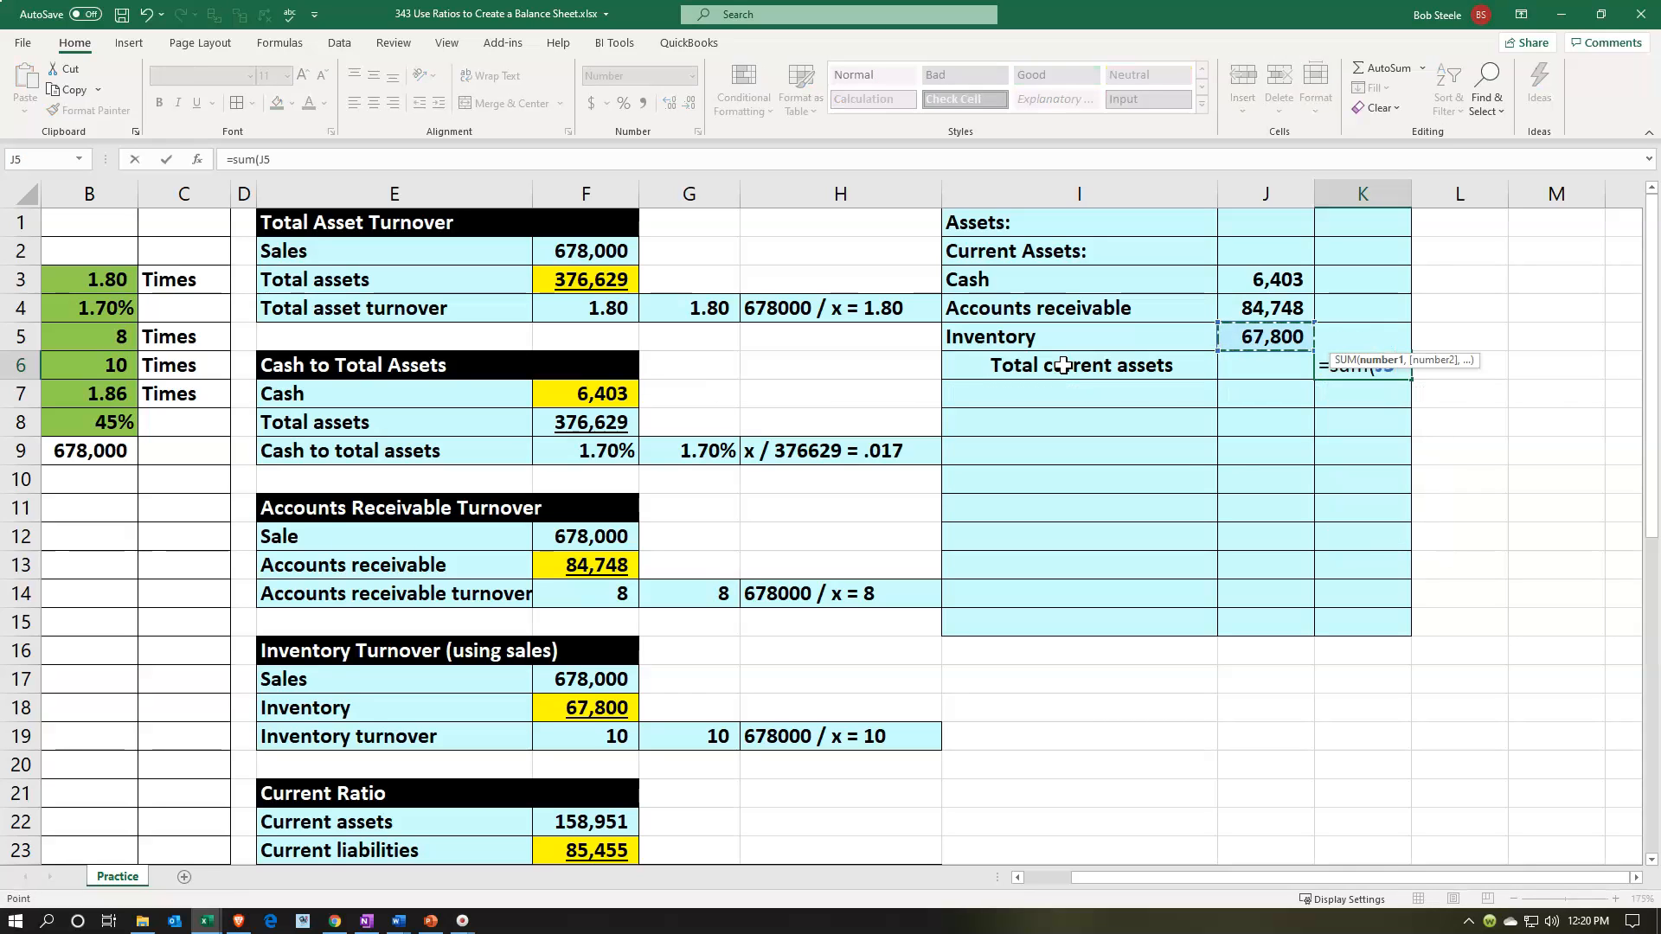
key(shift+Up)
key(shift+Up)
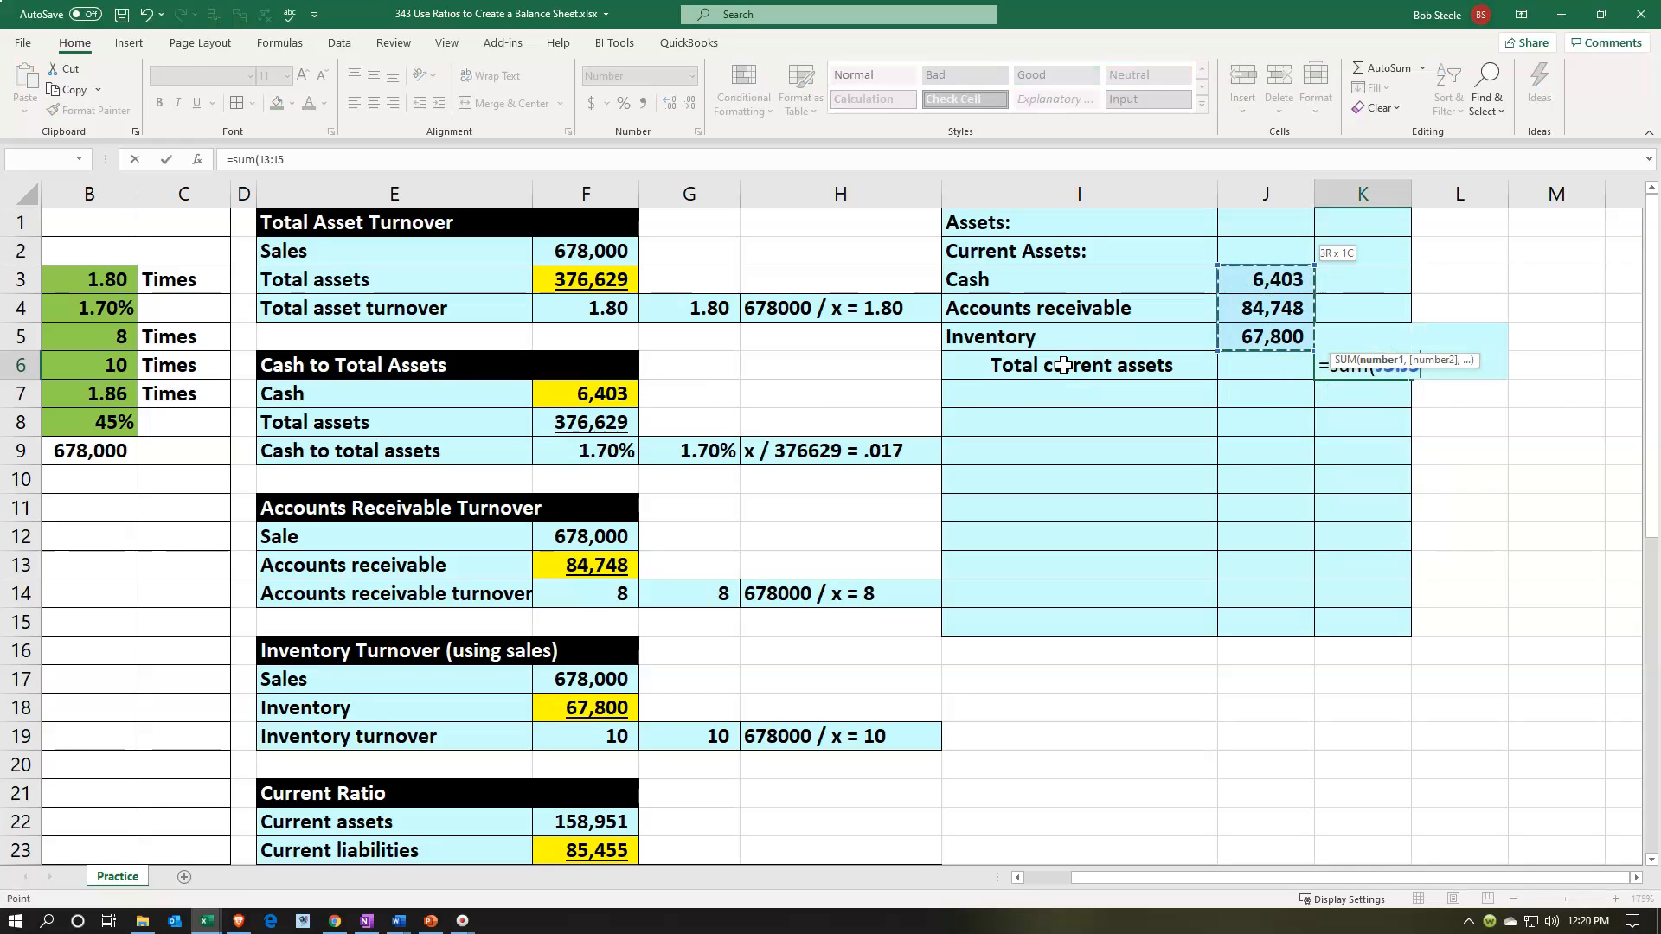
key(Return)
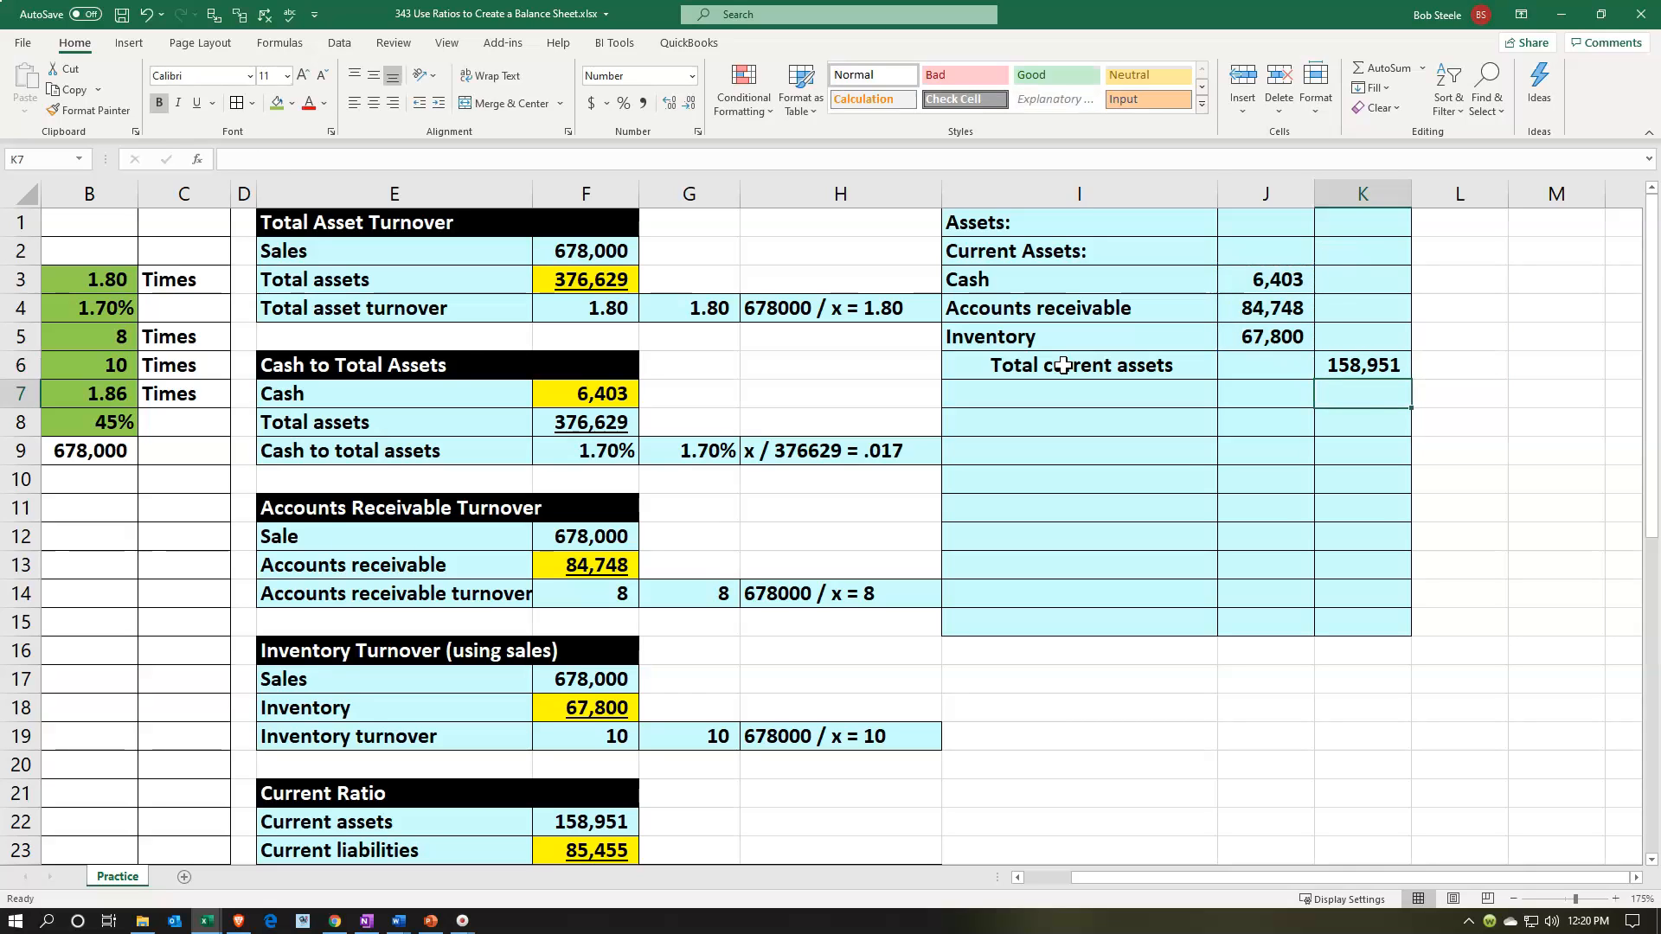
Indent the Cash, Accounts receivable and Inventory labels in I3:I5 one level under Current Assets.
click(1063, 366)
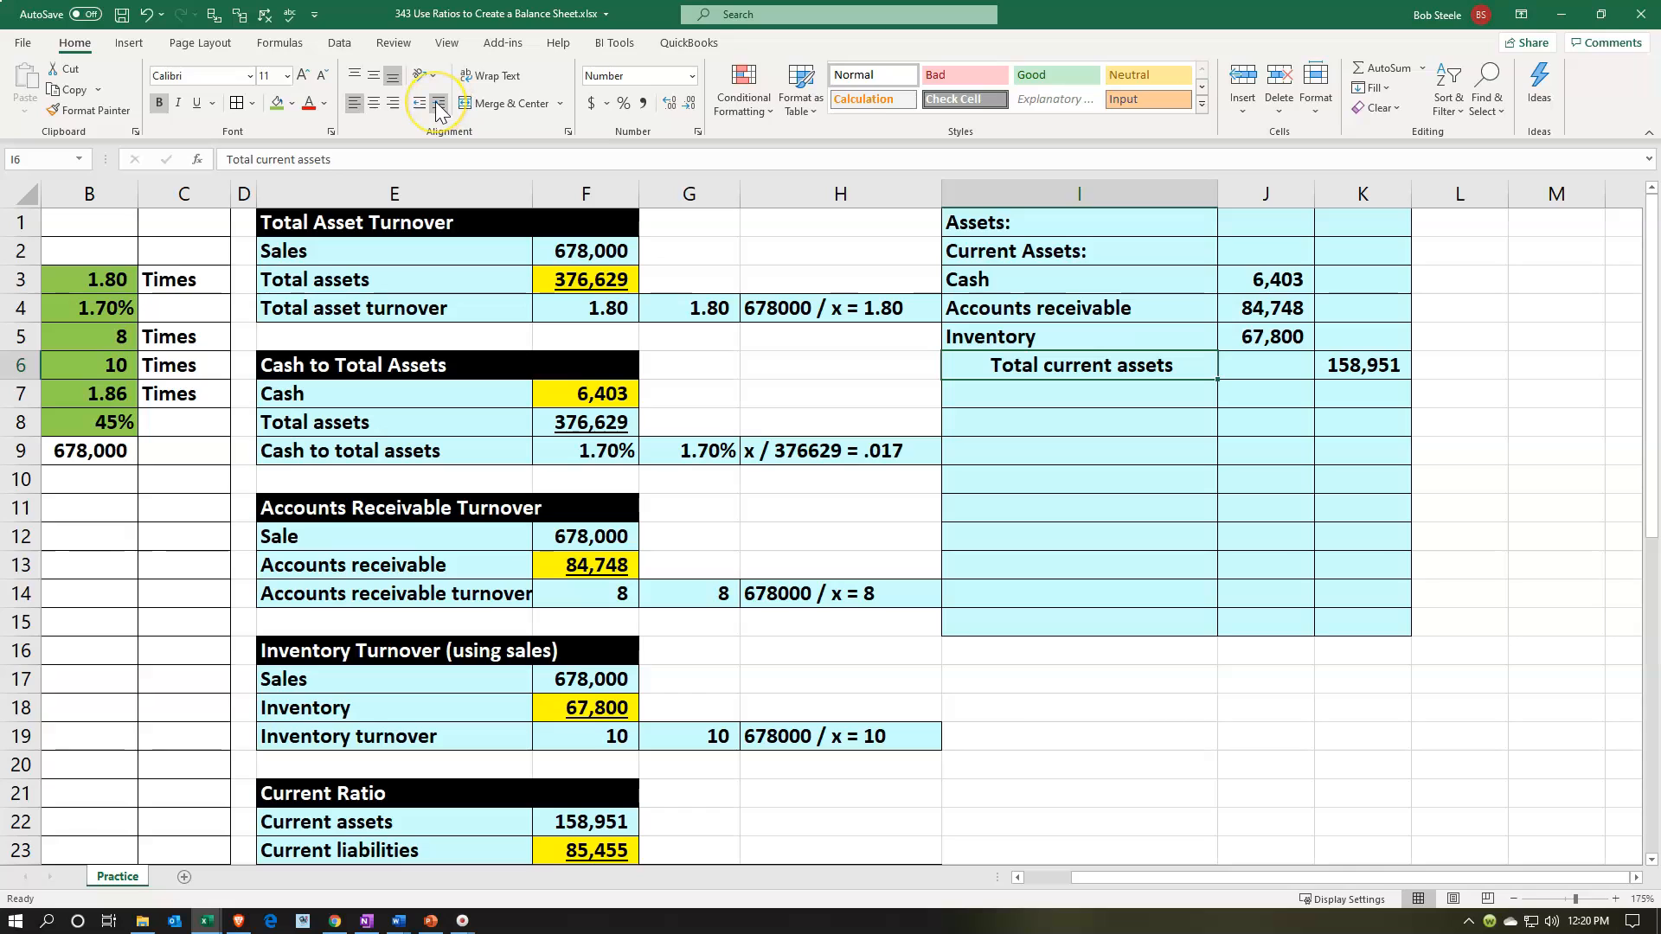
drag(1068, 279, 1057, 335)
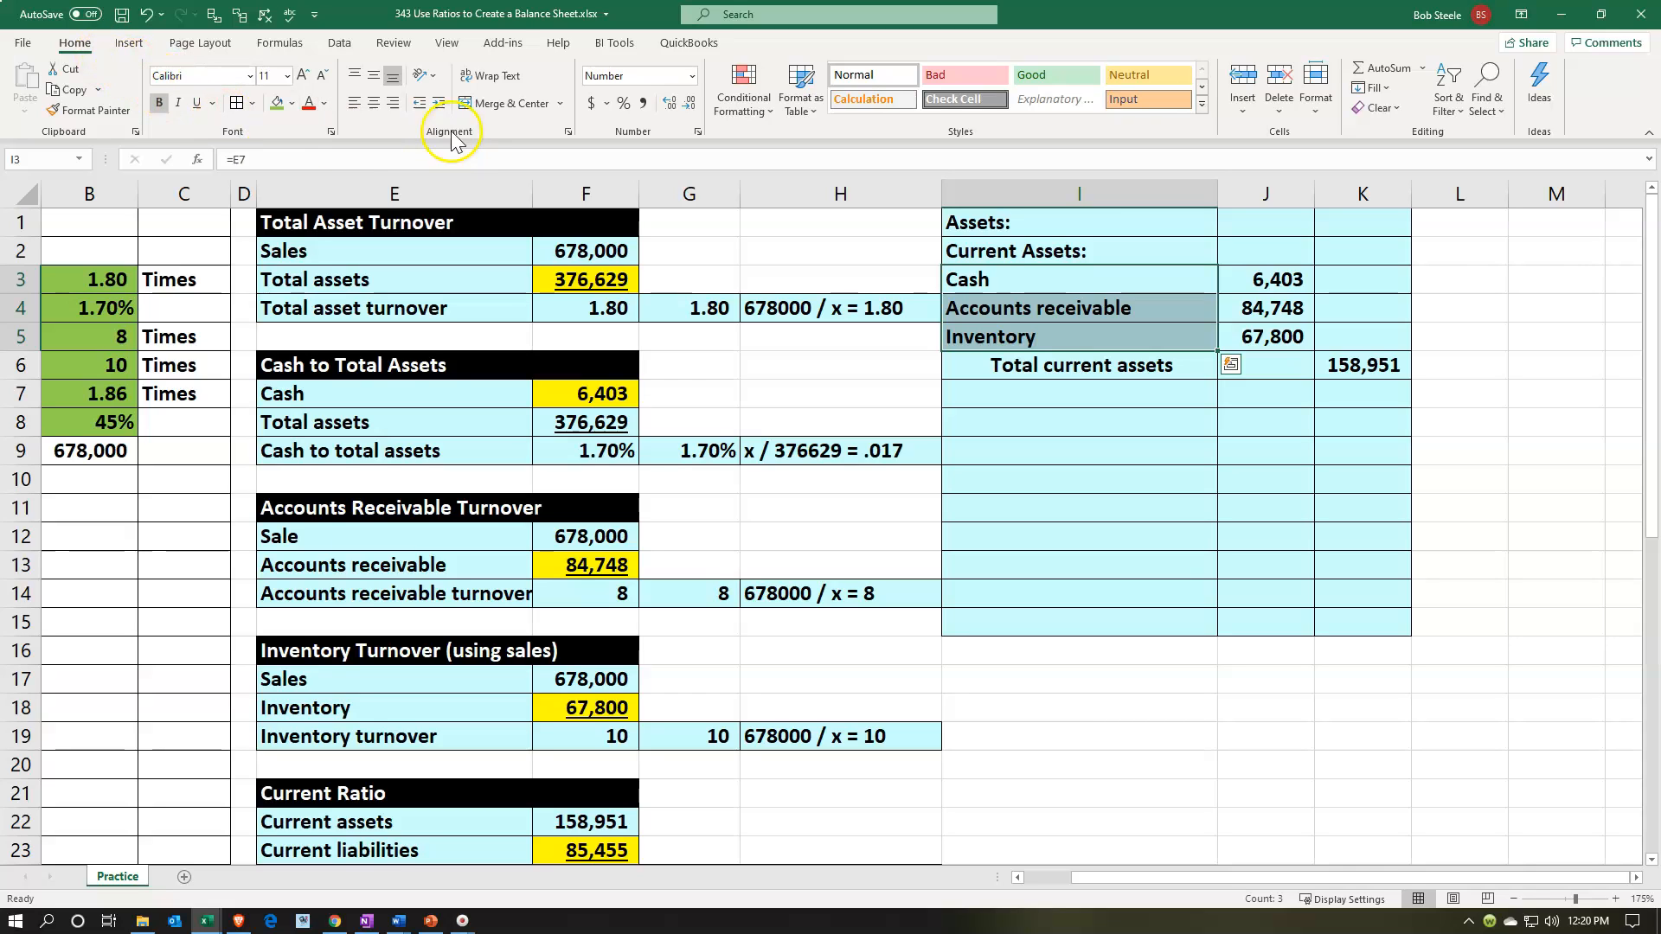
click(439, 103)
click(1056, 460)
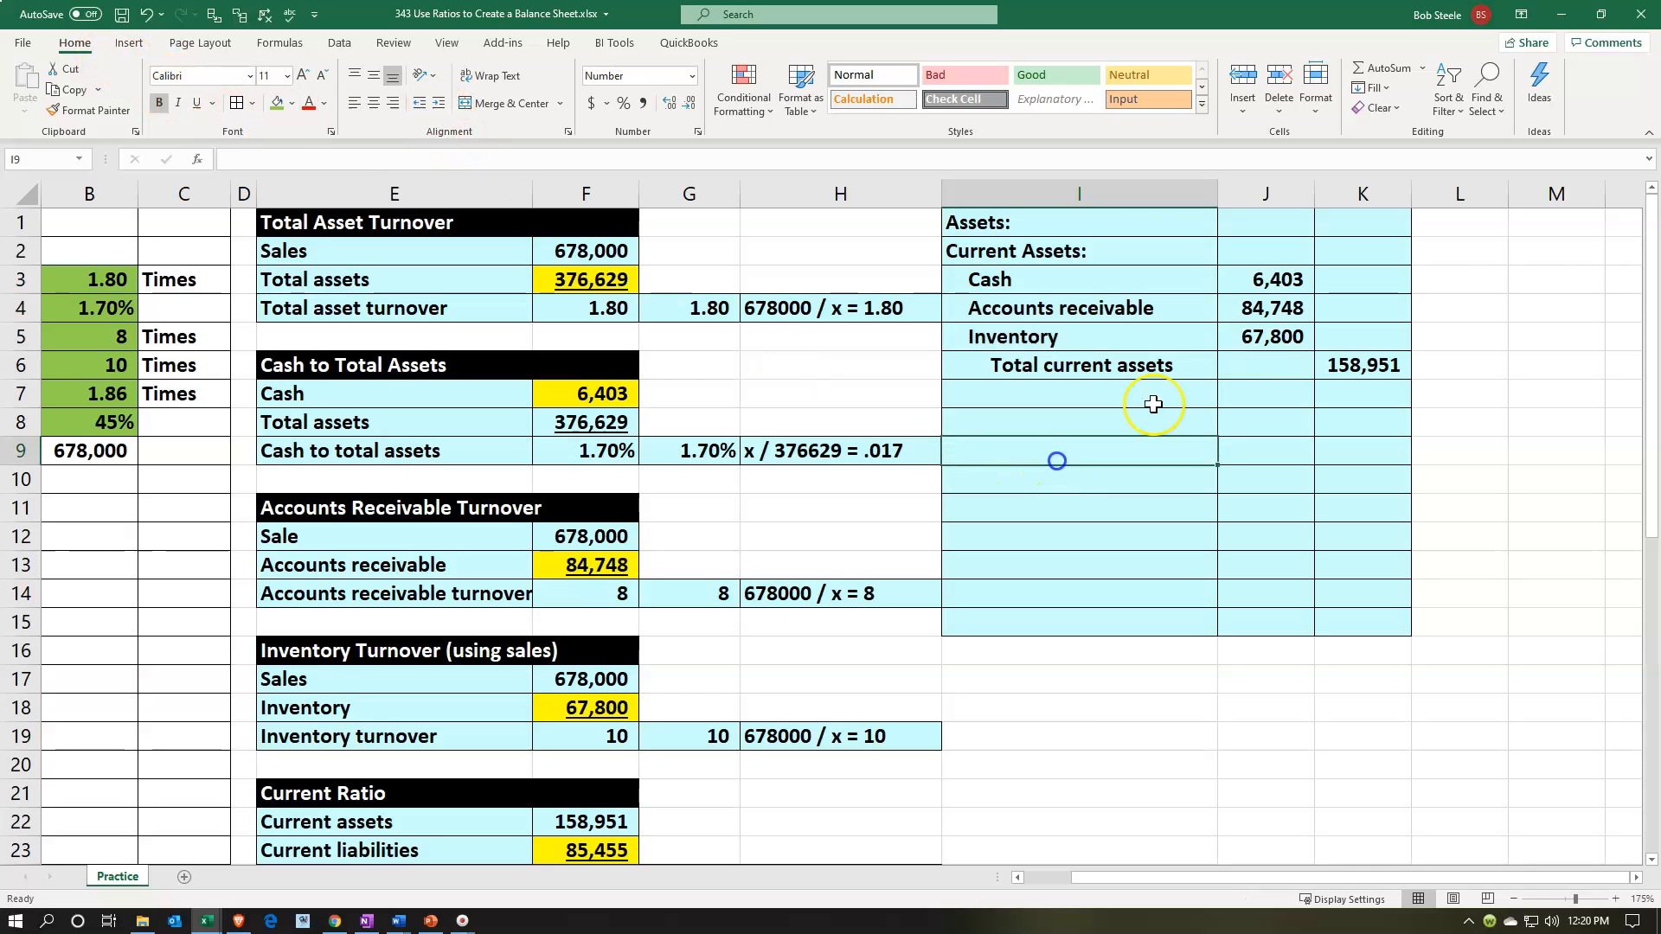
Underline the inventory amount in J5, the last figure above the current assets total.
click(1243, 343)
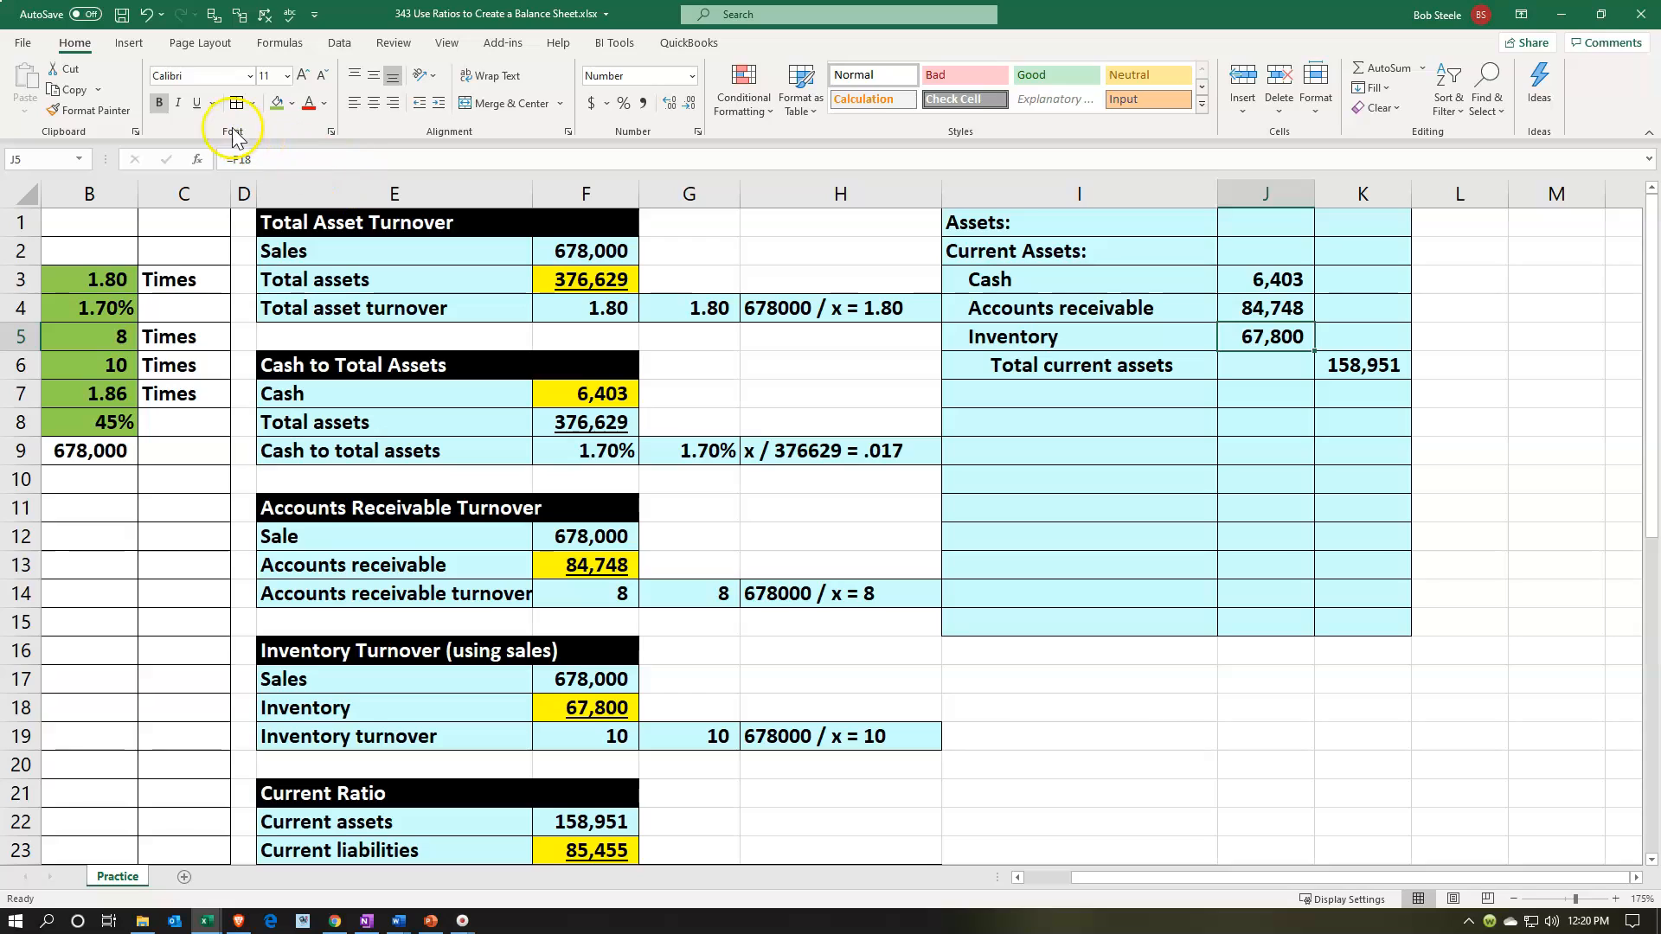
click(196, 102)
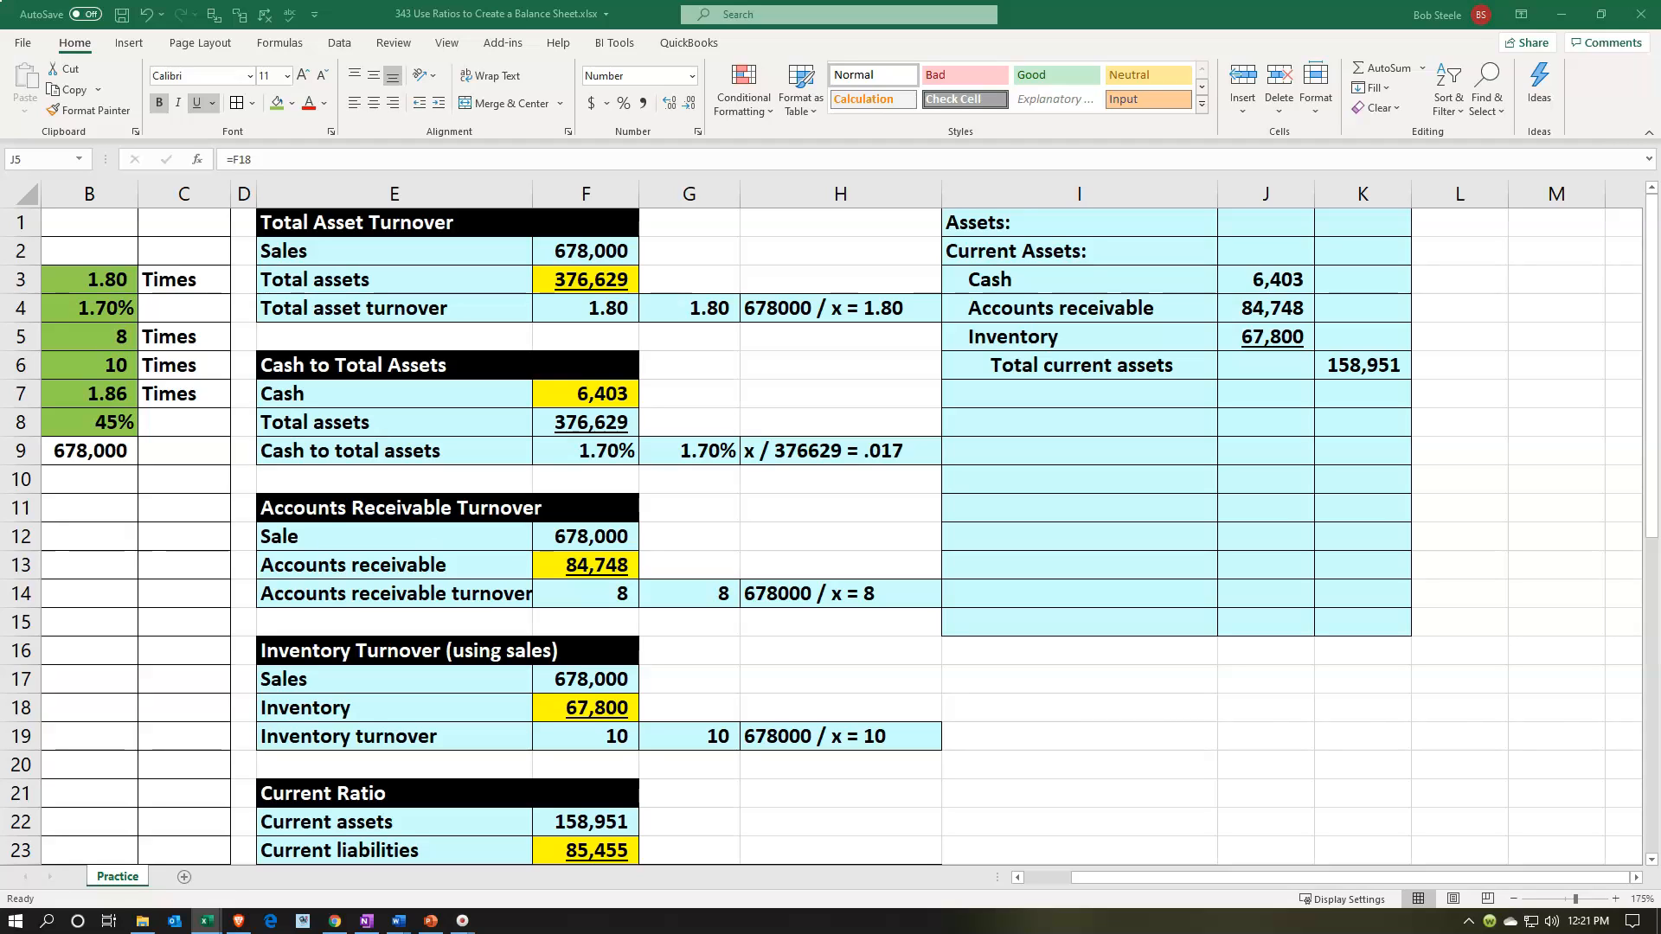
Enter the labels "Fixed assets" in I7 and "Total assets" in I8 of the balance sheet.
click(1113, 388)
click(1051, 391)
text(Fixed assets)
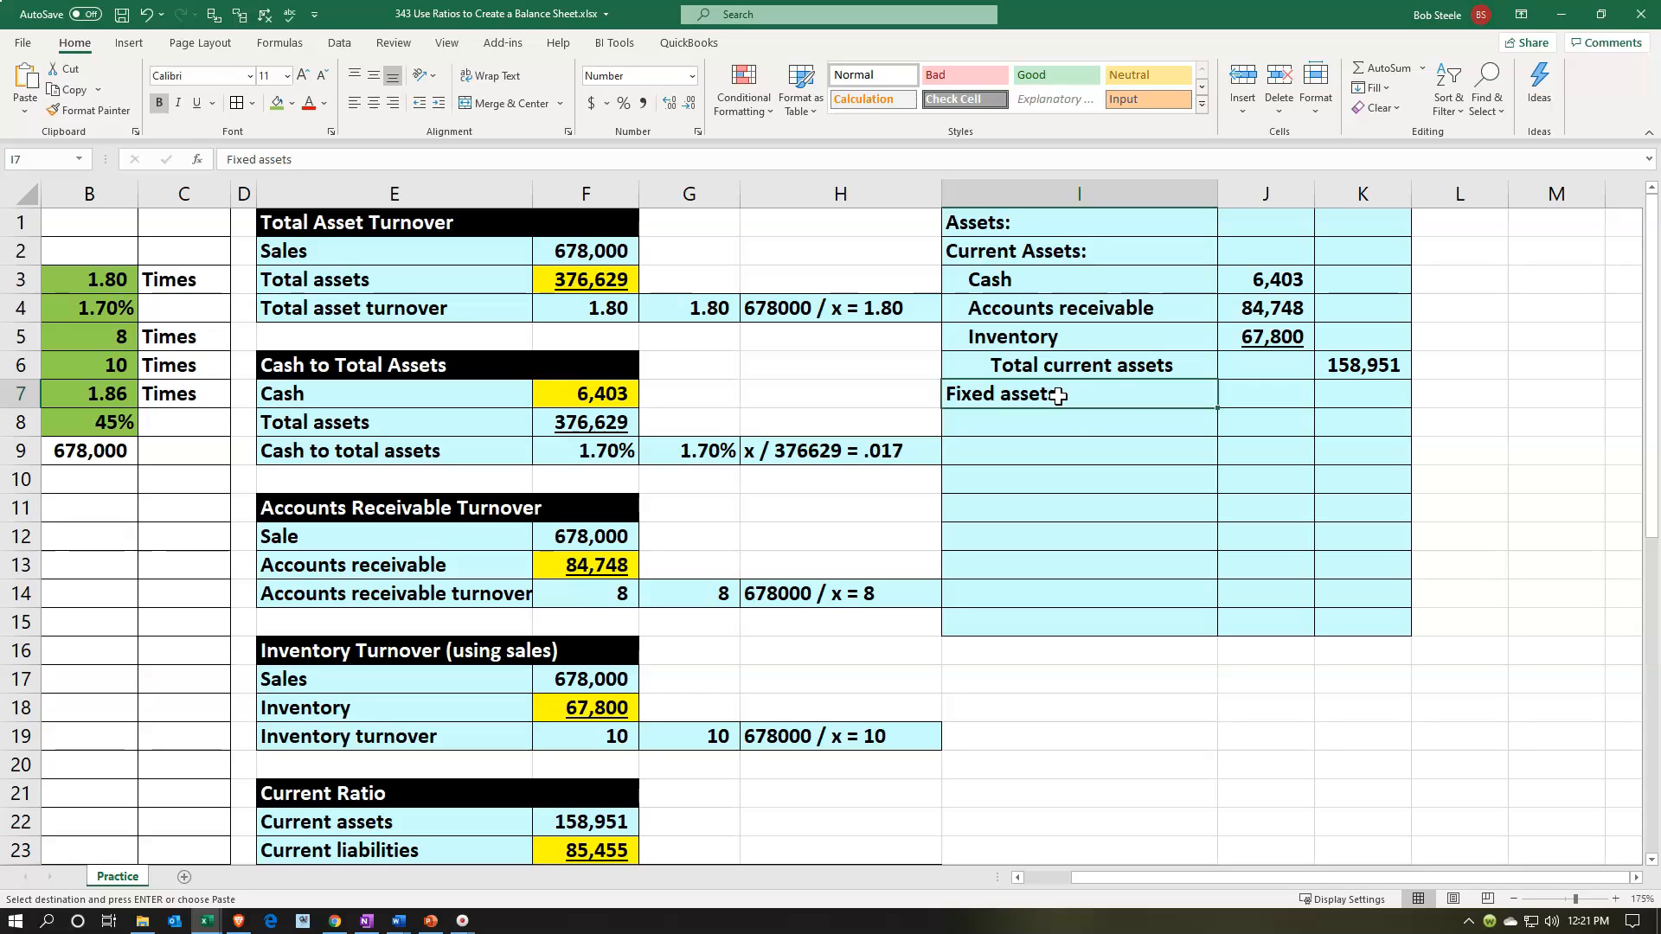
click(1051, 418)
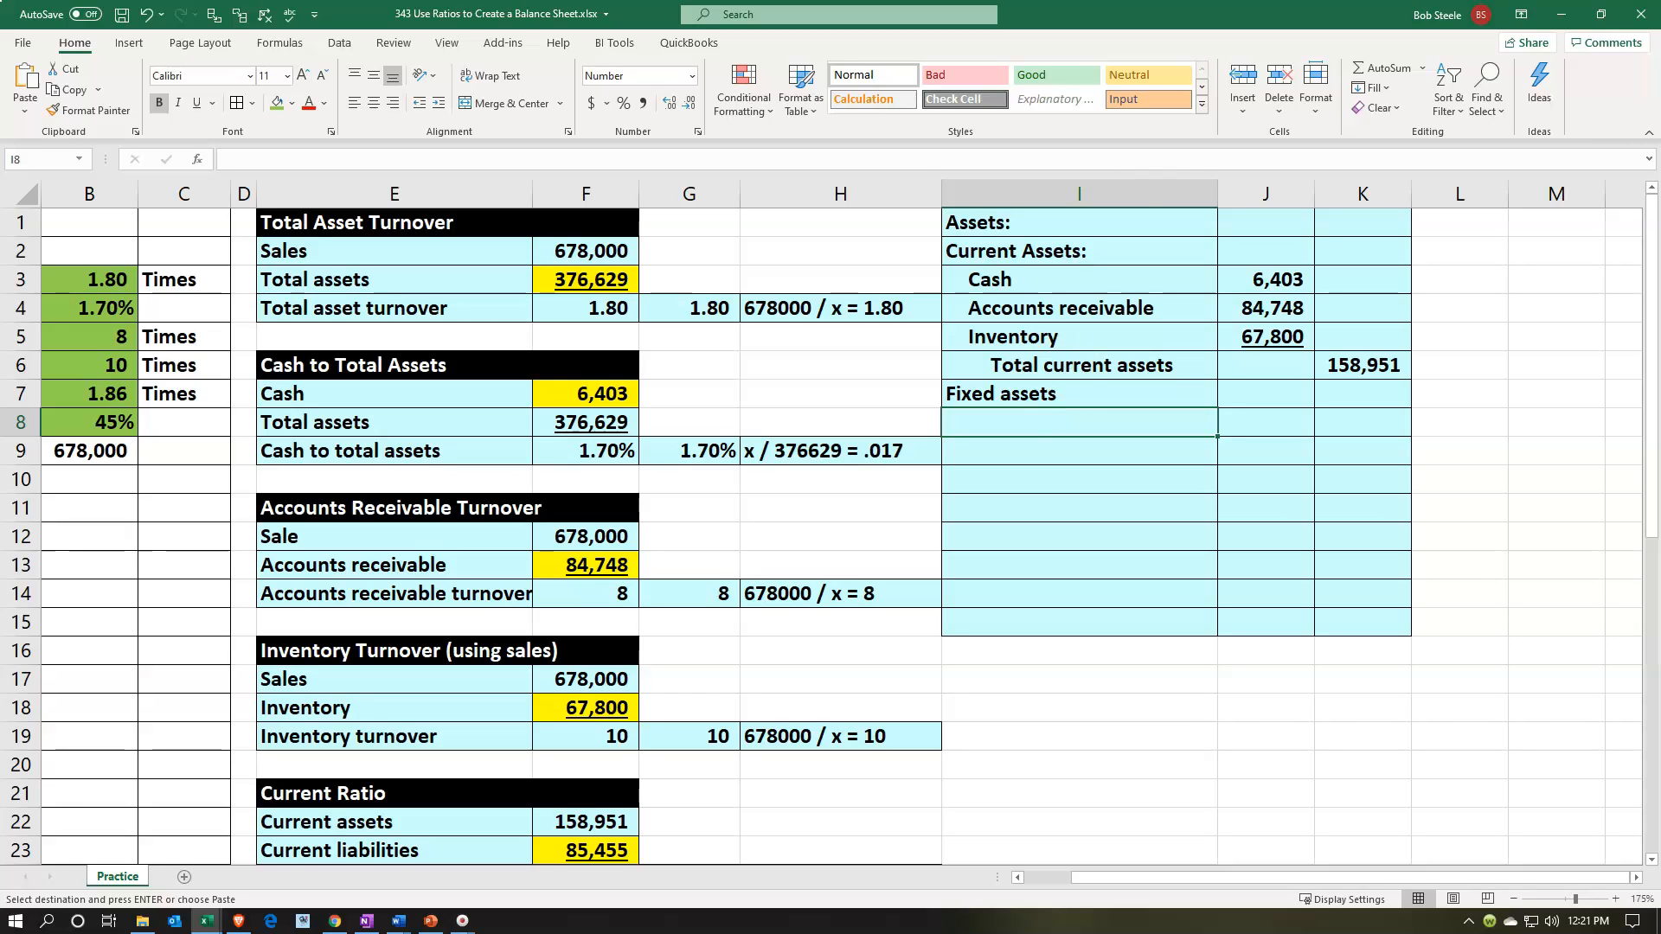
click(1049, 418)
text(Total assets)
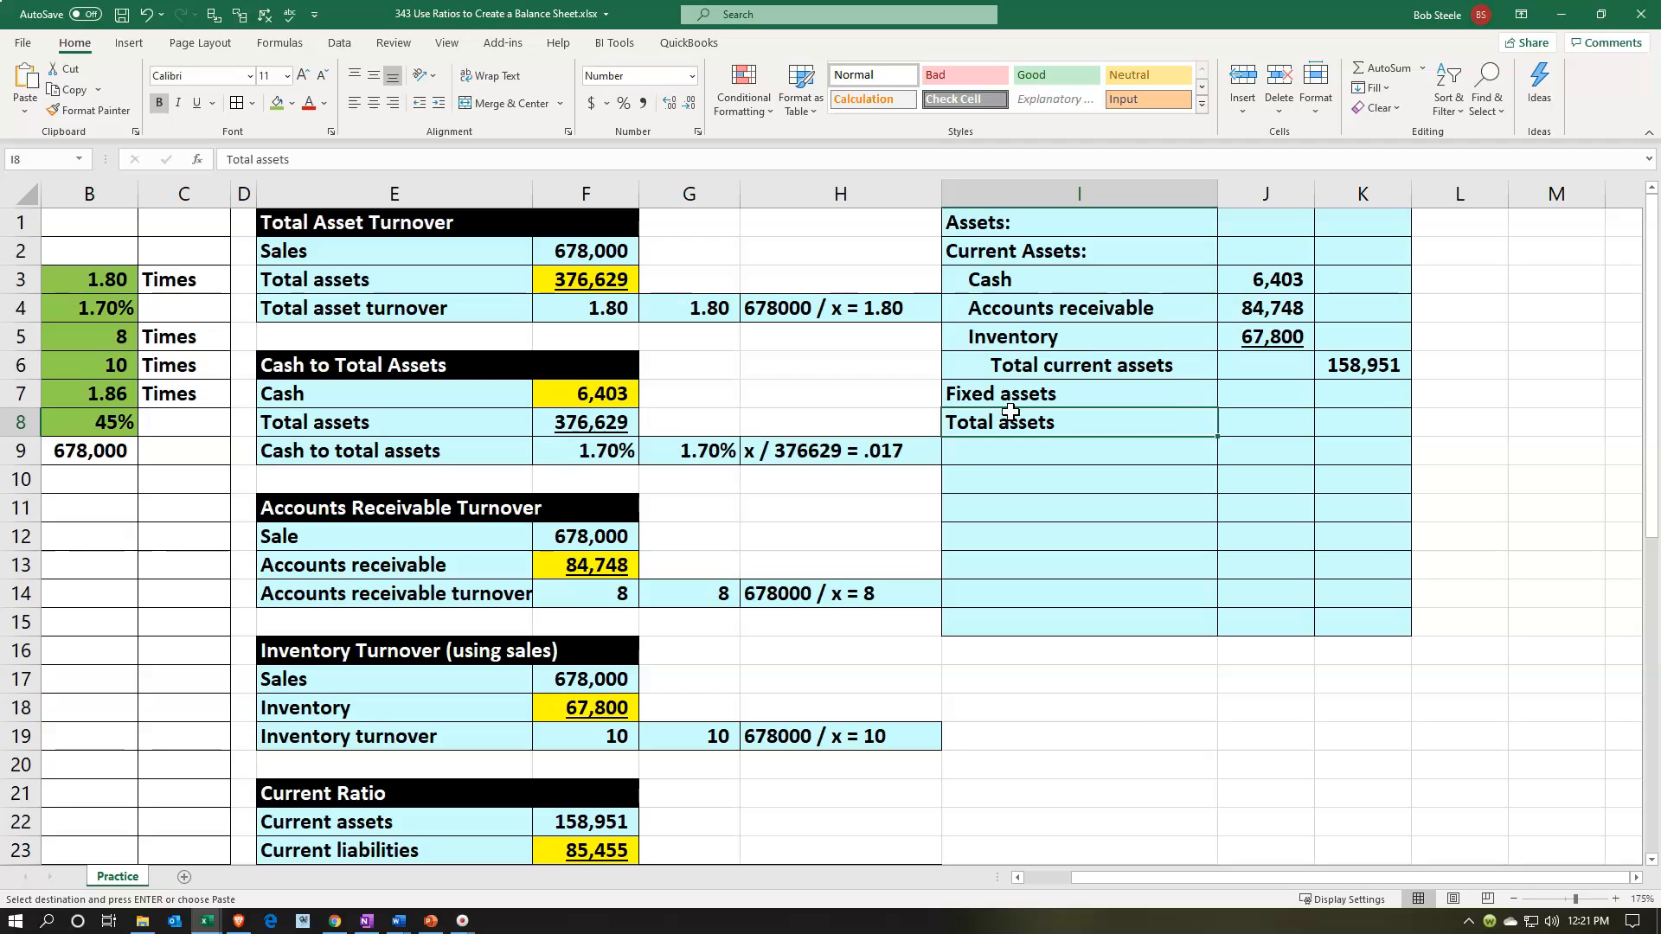
Bring the total assets amount into K8 of the balance sheet with =F3.
key(Right)
key(Right)
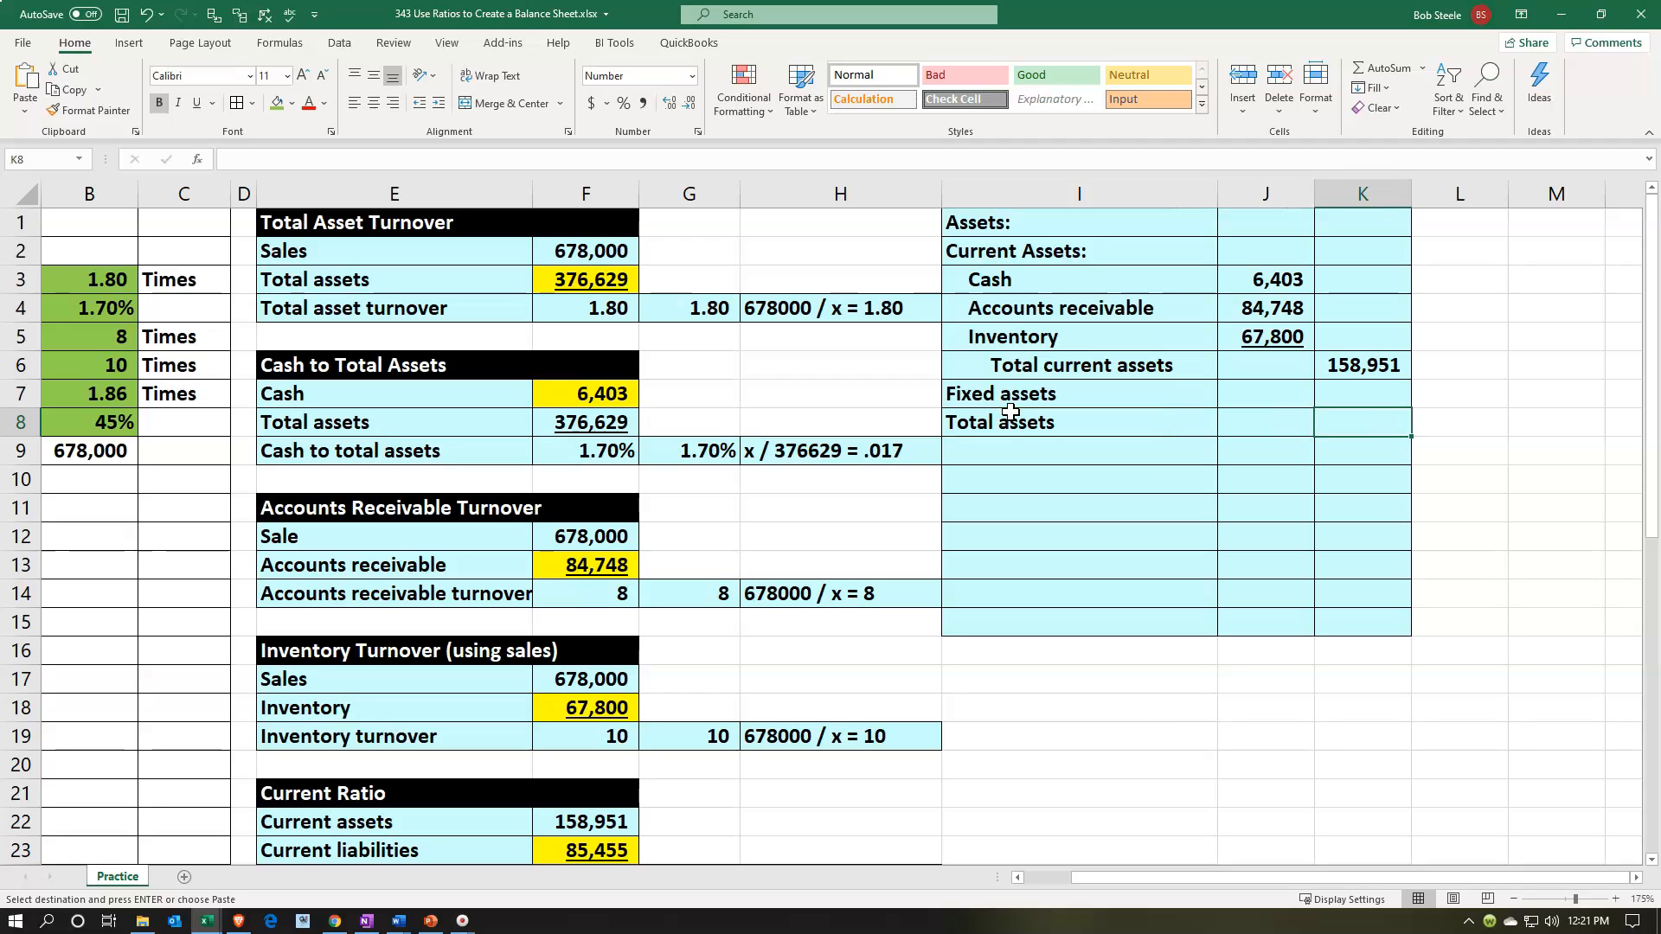
text(=)
key(Left)
key(Left)
key(Left)
key(Left)
key(Left)
key(Up)
key(Up)
key(Up)
key(Up)
key(Up)
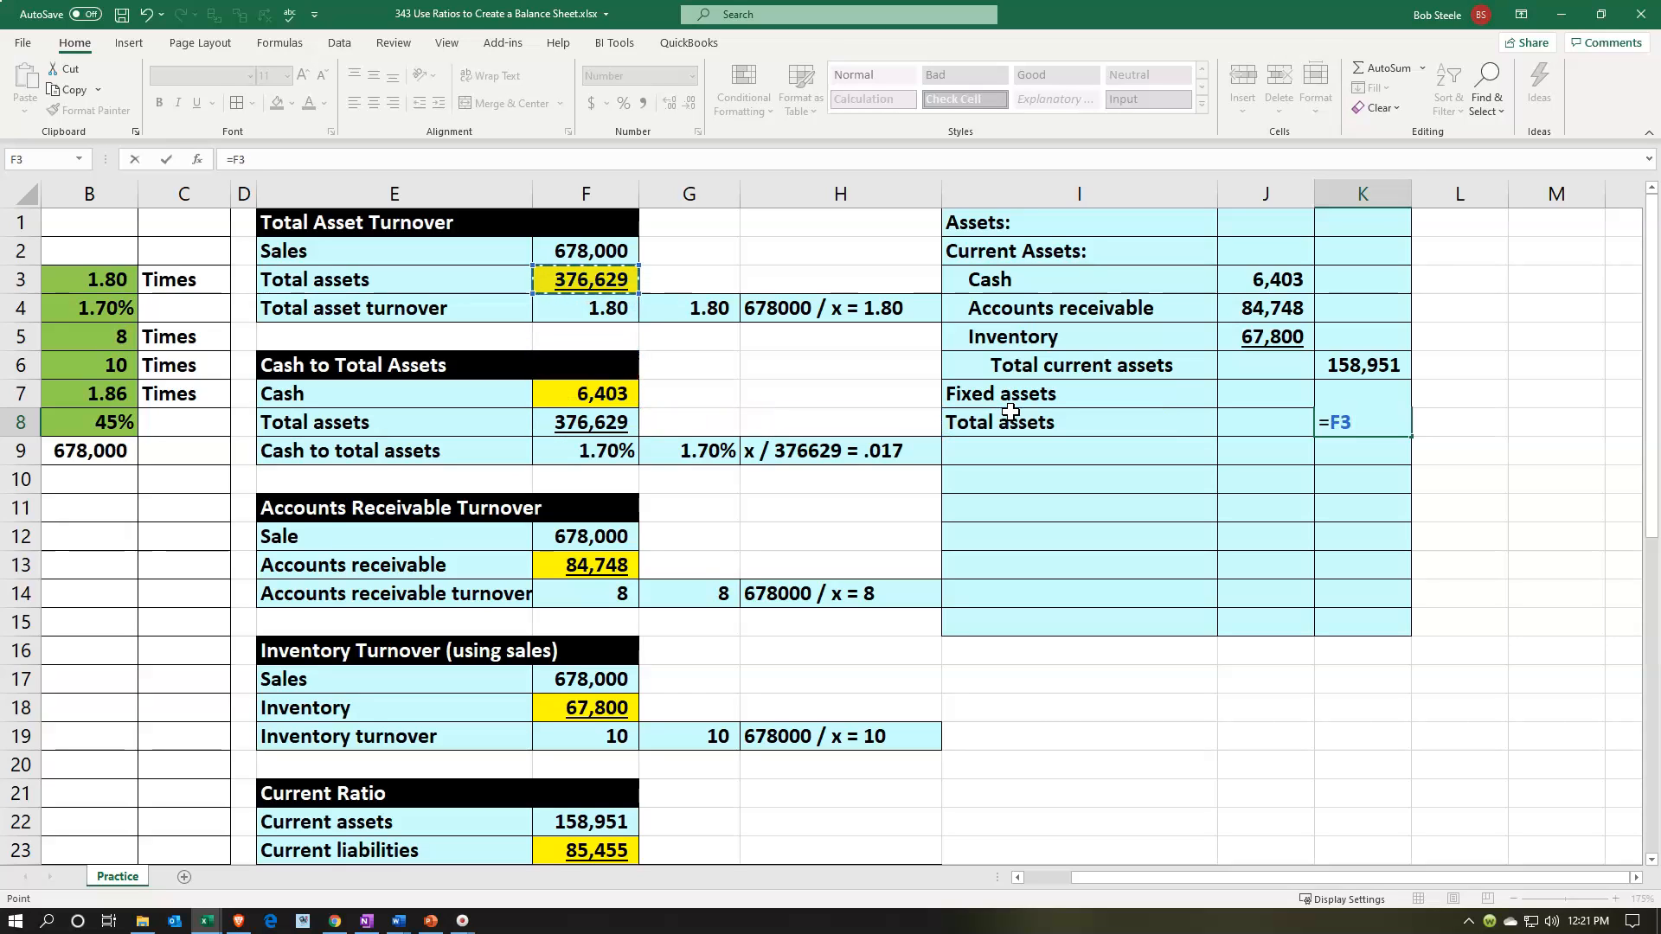
key(Return)
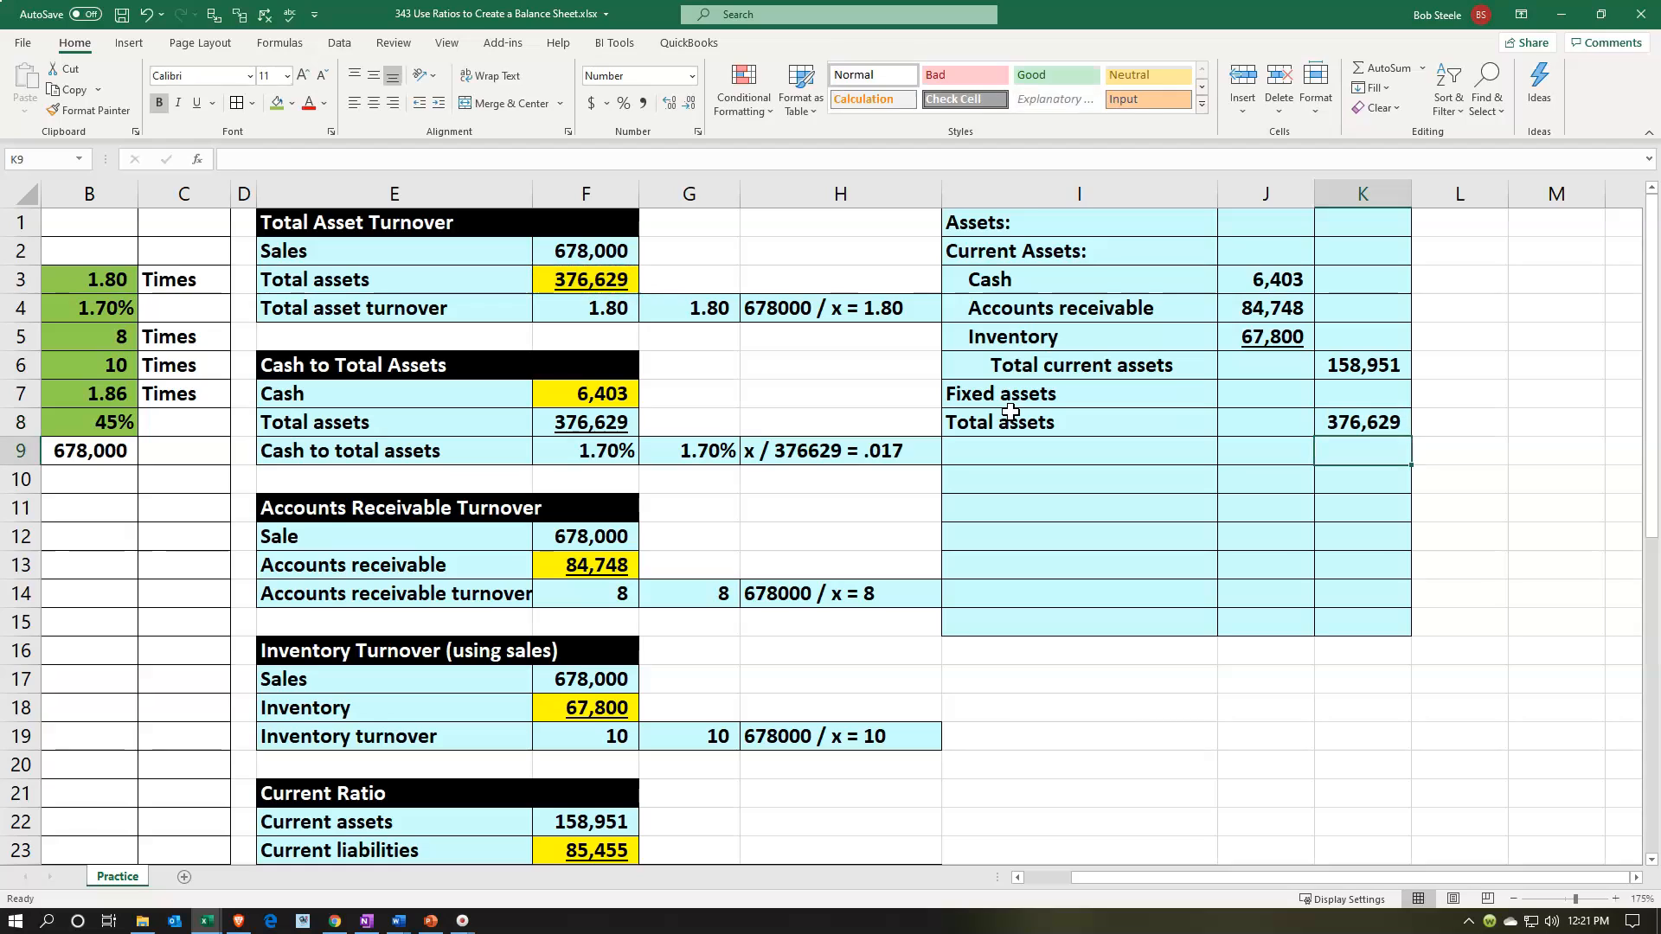
key(Up)
key(Up)
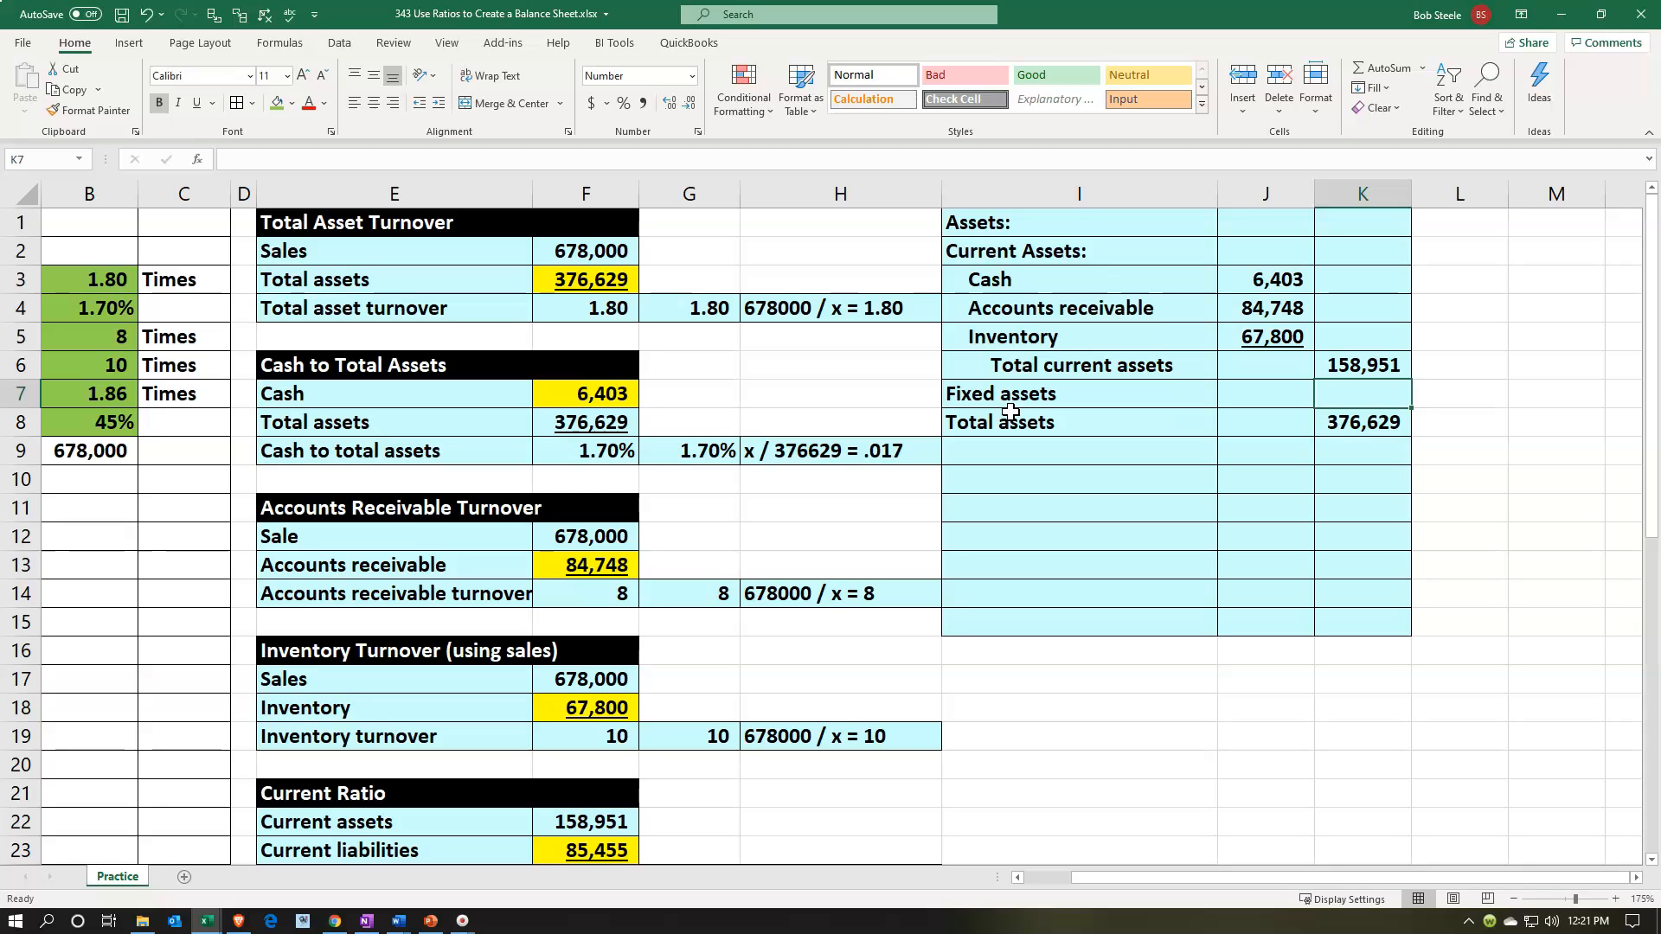
key(Up)
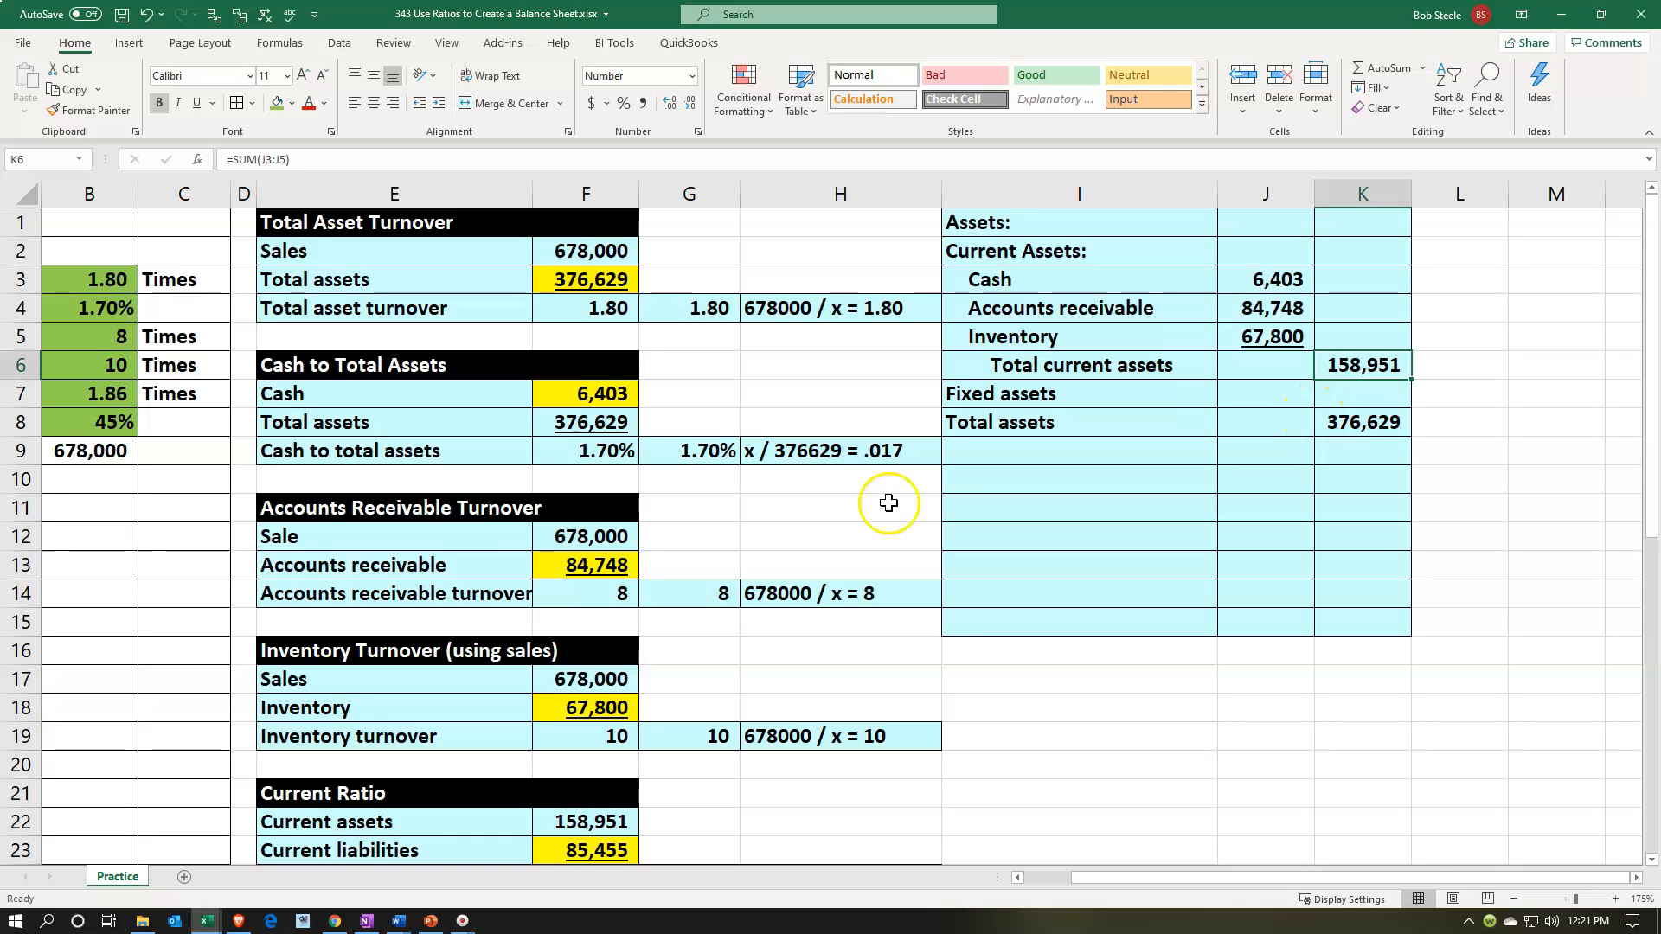
Retitle the Fixed Assets heading in E31 as "Total Assets".
click(430, 593)
scroll(426, 599, down, 4)
scroll(423, 602, down, 1)
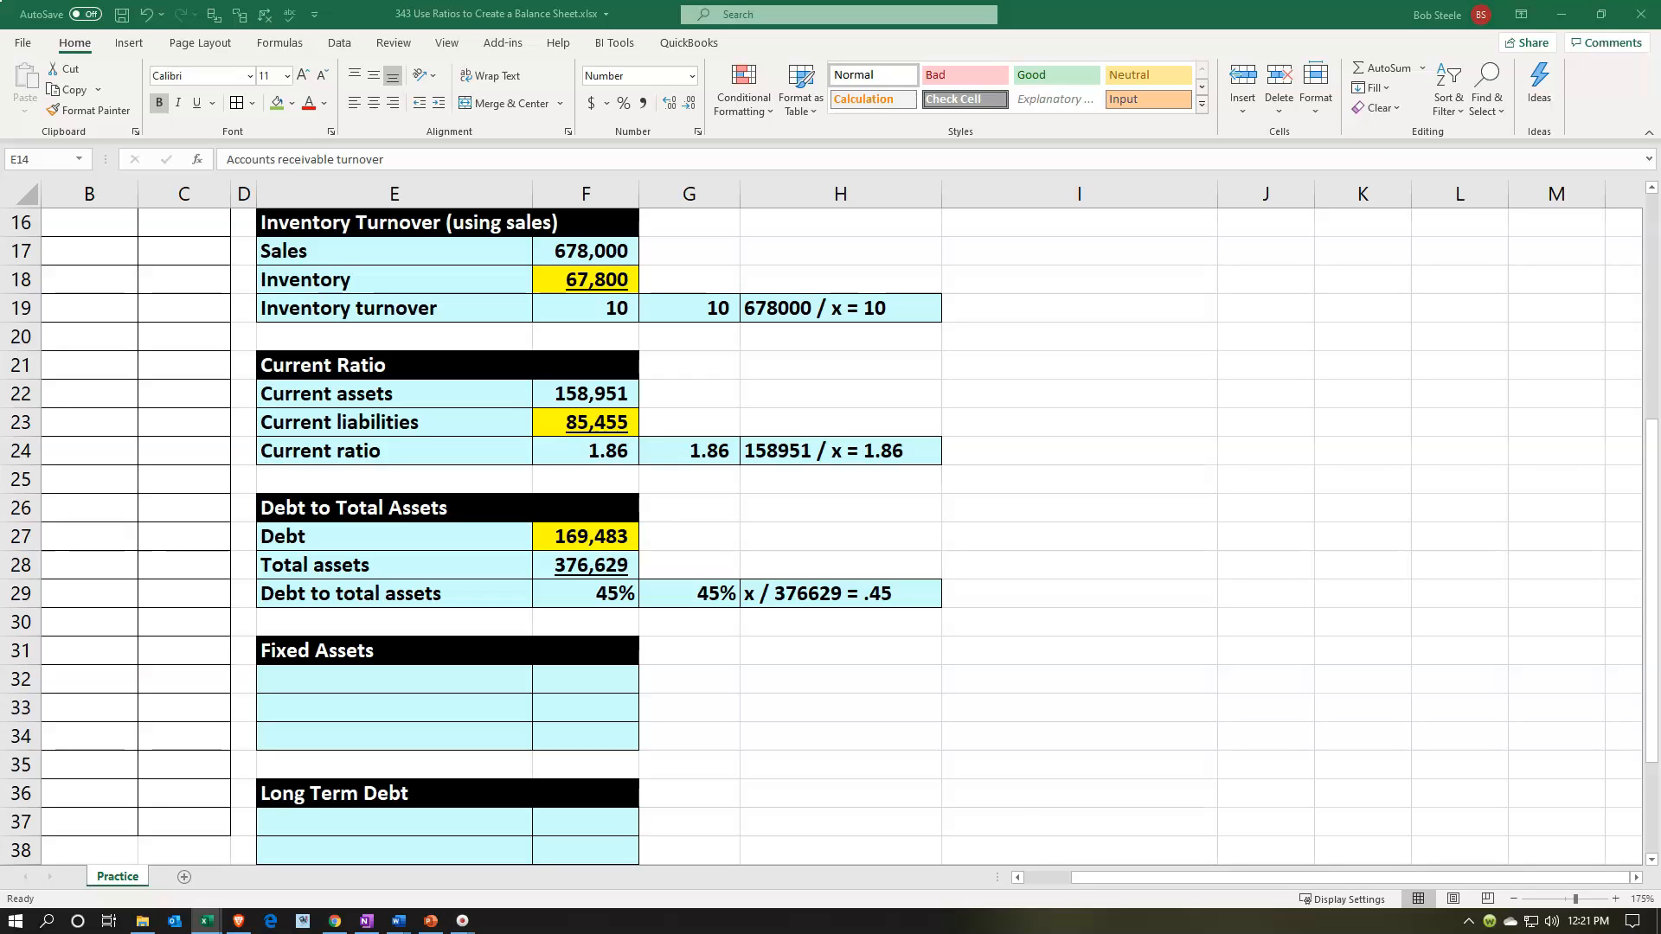
key(ctrl+c)
click(320, 681)
text(Total asset)
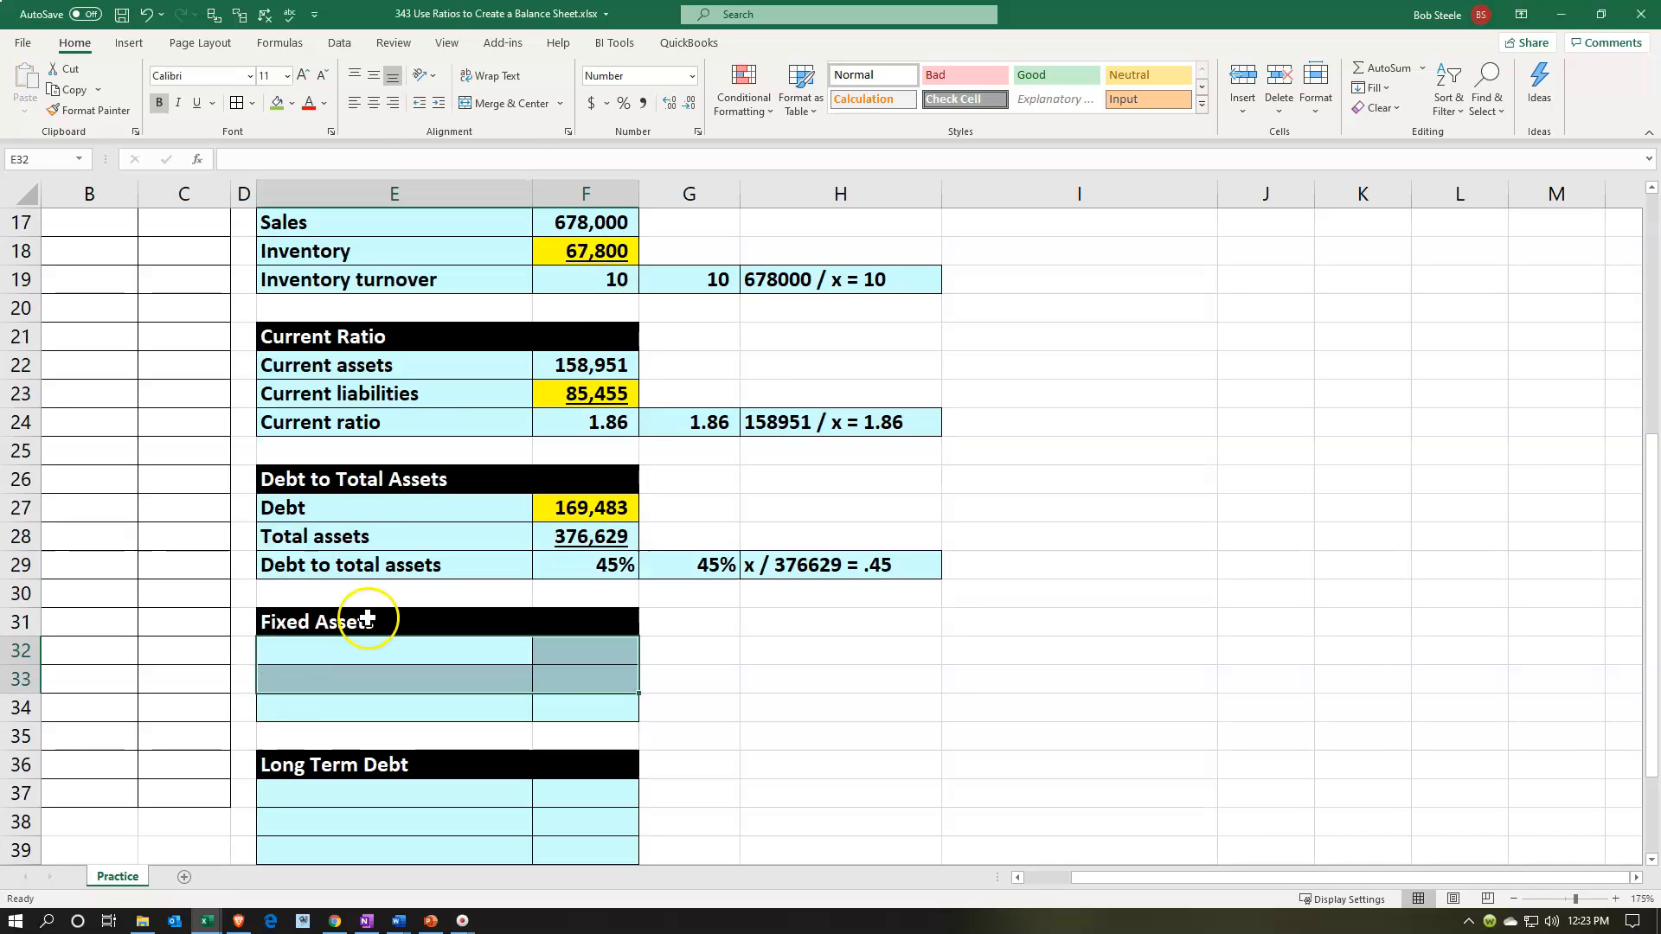
click(368, 622)
text(Ta)
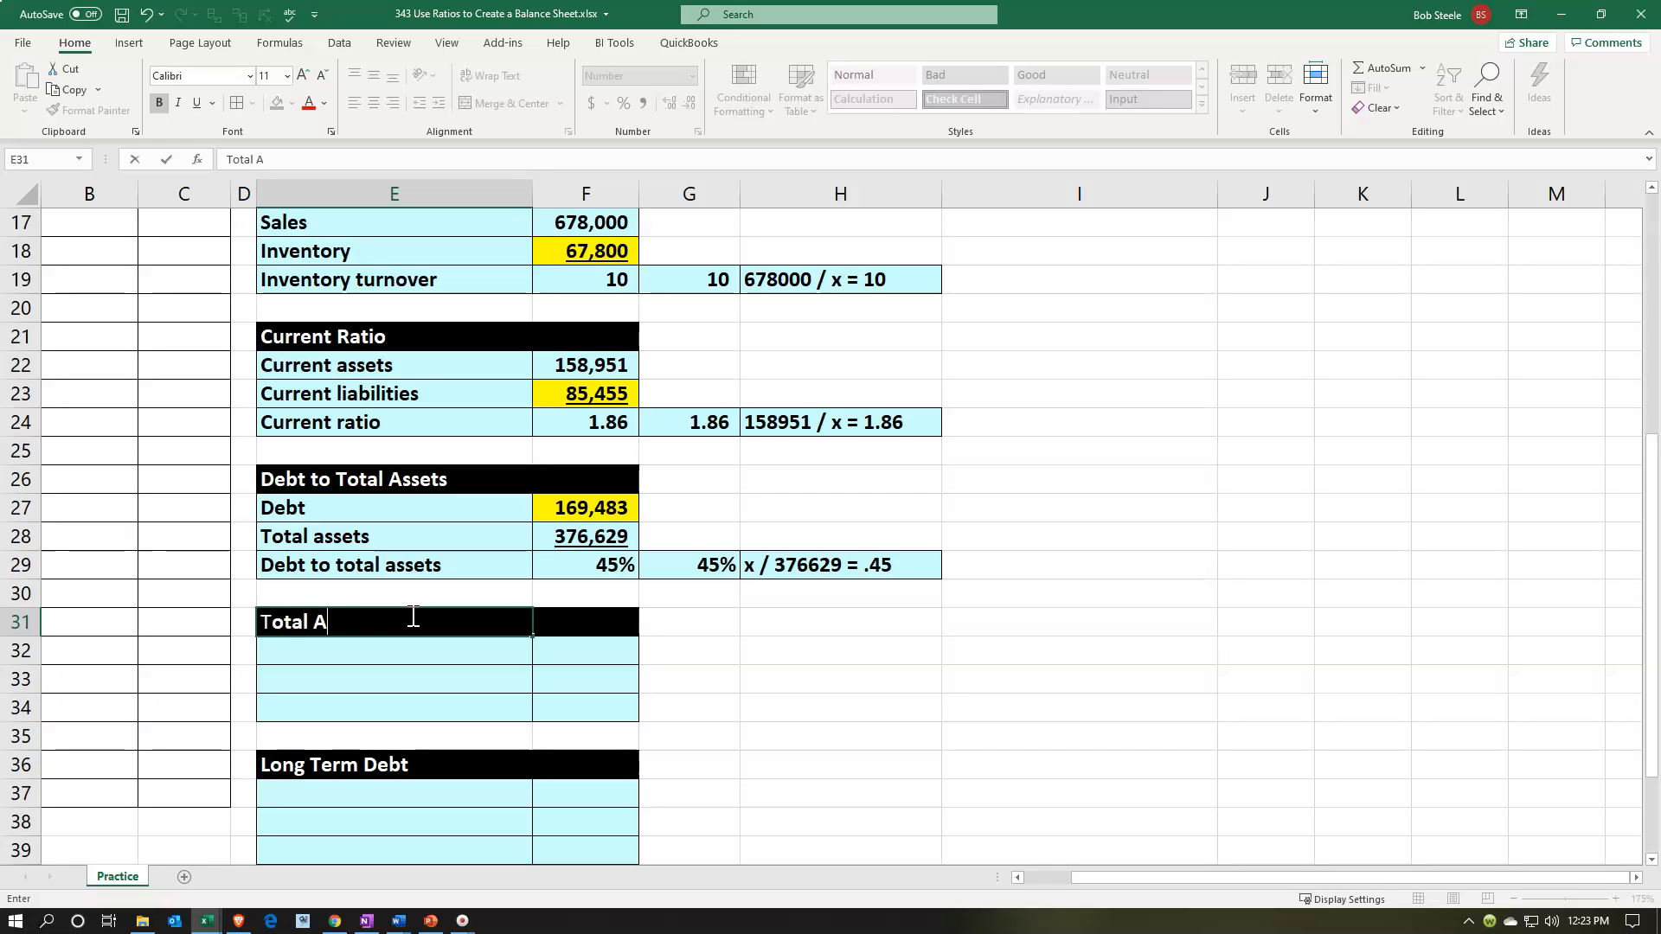
key(Return)
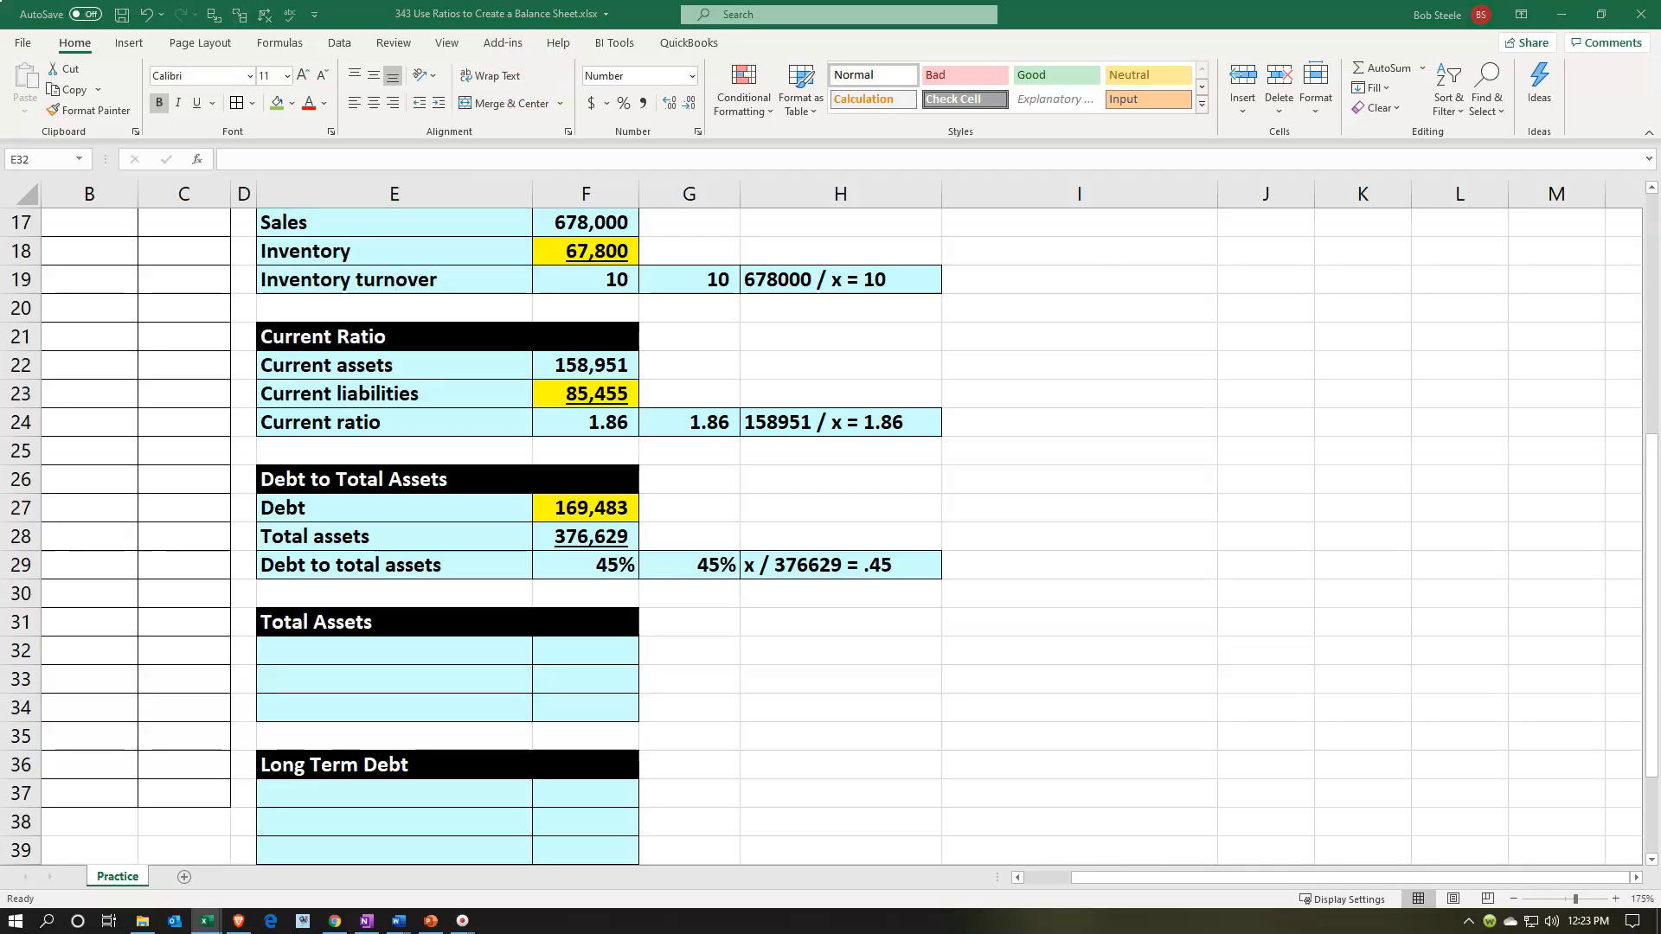
Label the rows under the Total Assets heading "Current asset", "Fixed assets" and "Total assets" in E32:E34.
click(397, 658)
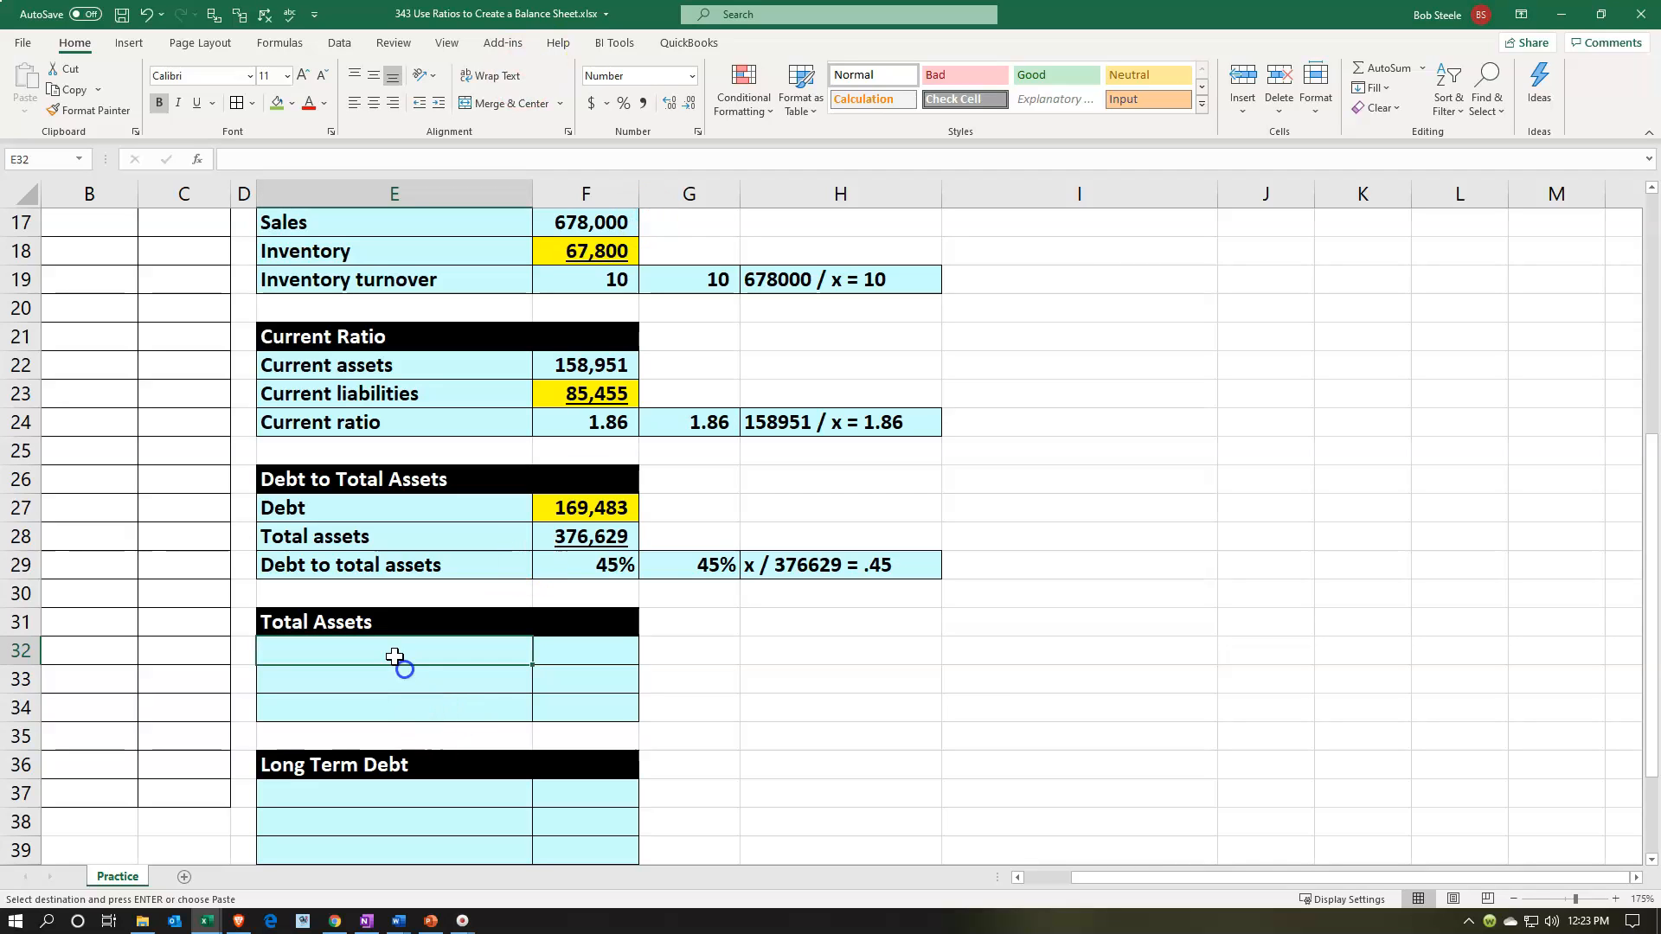
text(Current asset)
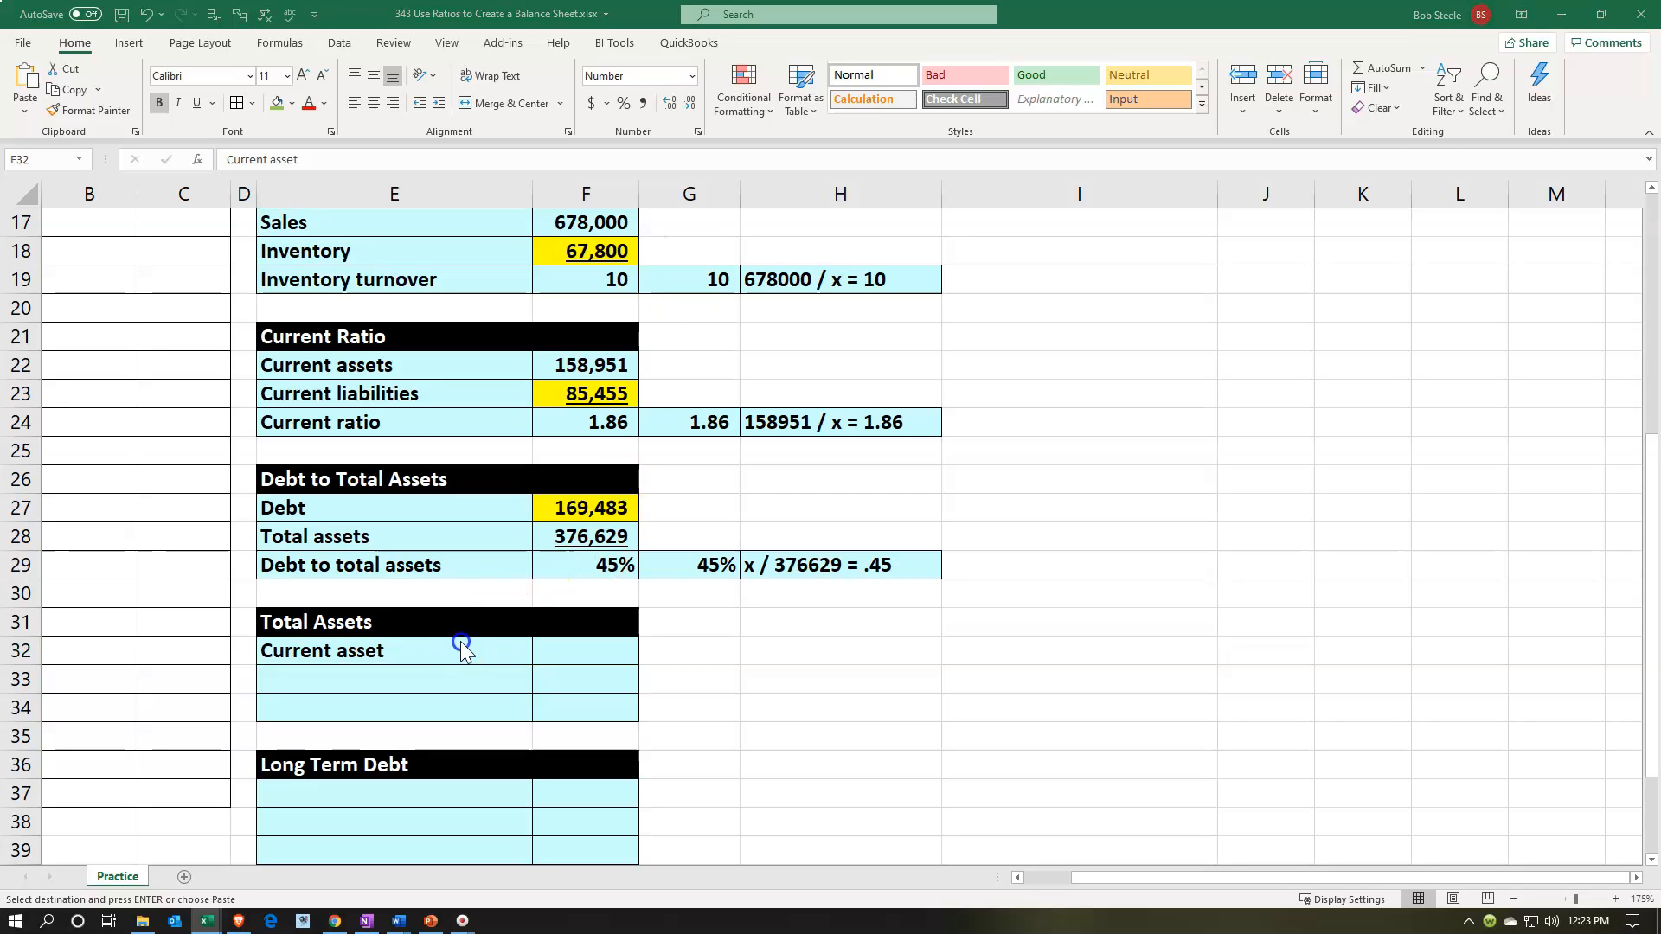
click(398, 674)
key(ctrl+v)
click(390, 703)
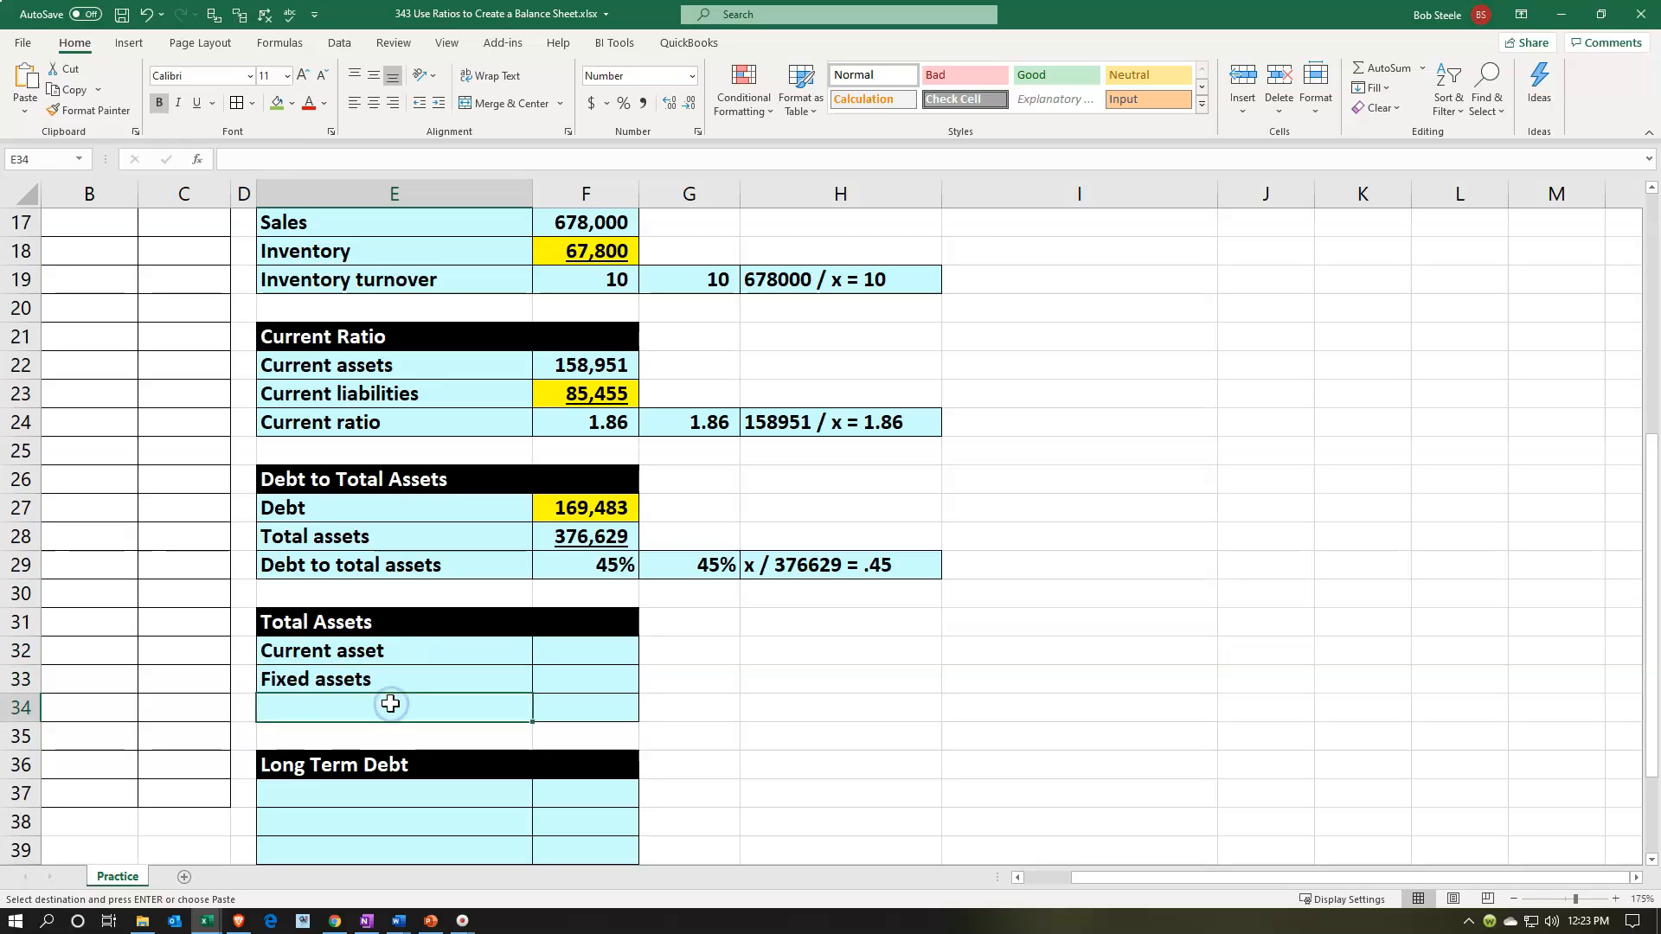
text(Total assets)
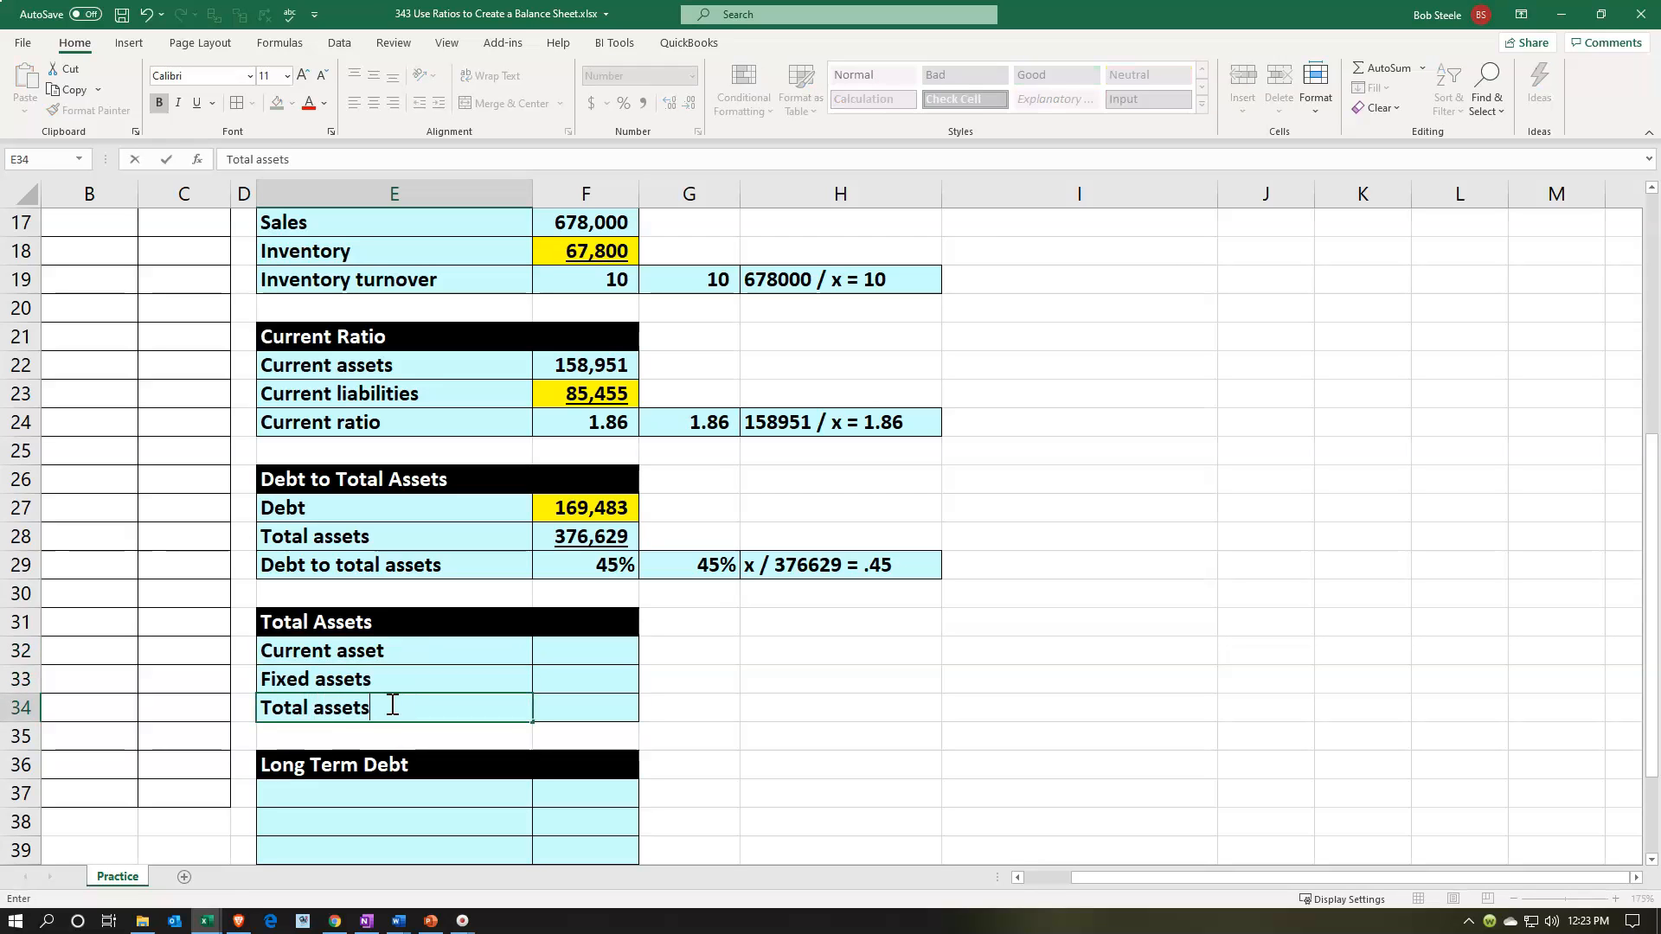
Link the current asset amount in F32 to the current assets in F22.
key(Tab)
key(Up)
key(Up)
text(=)
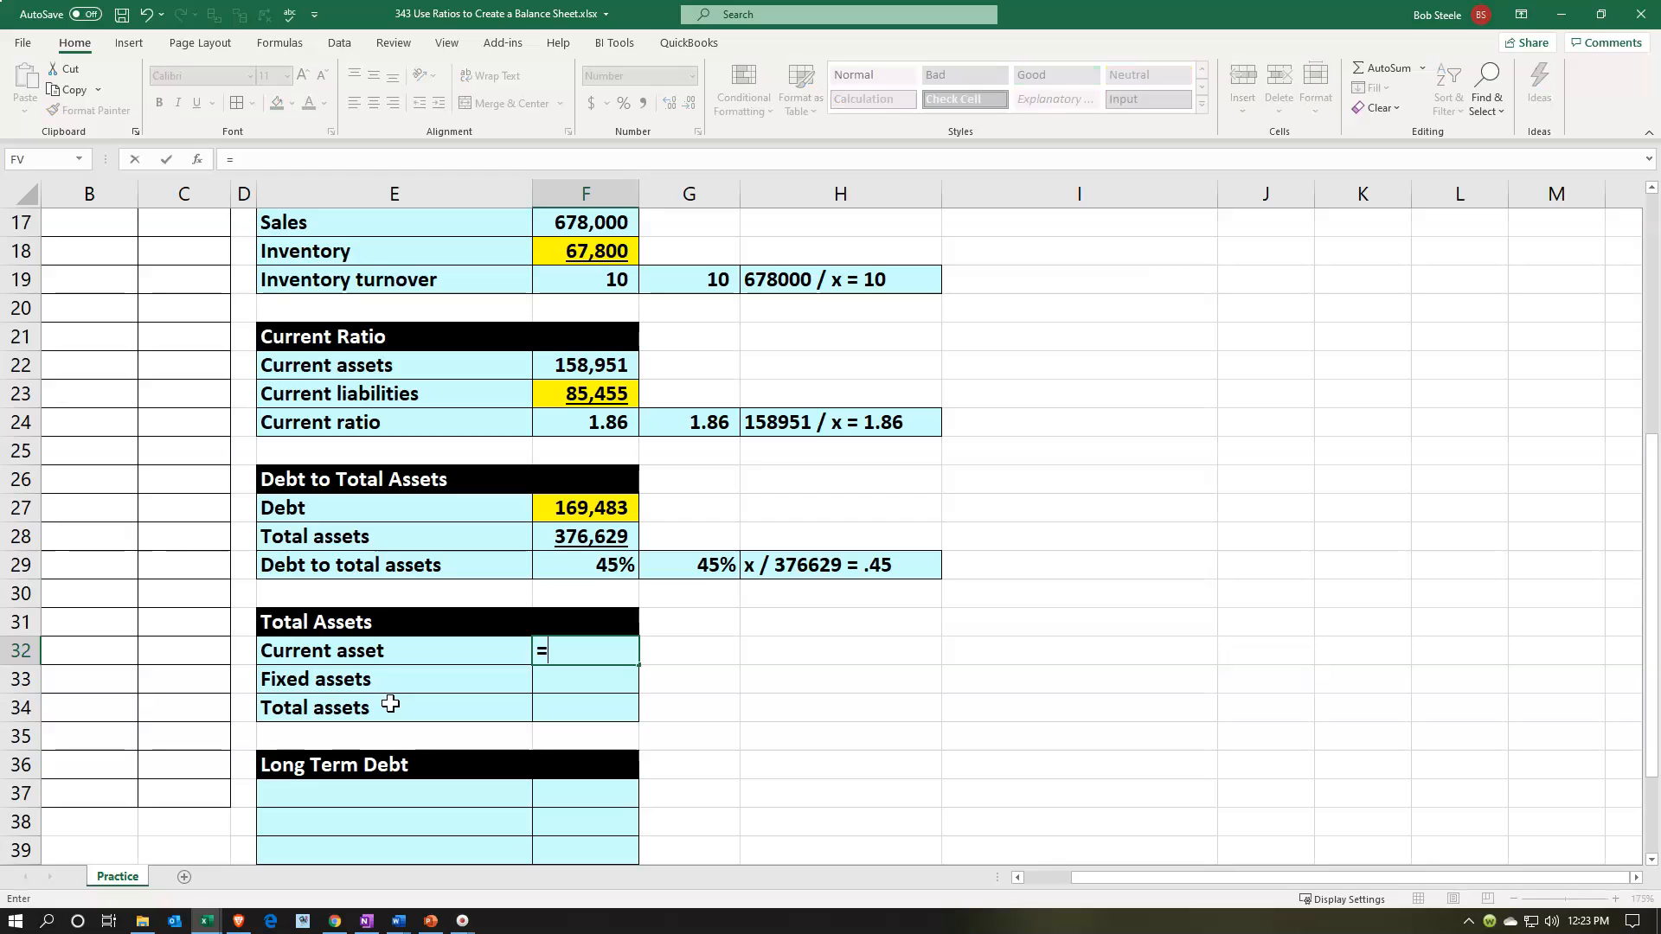
click(573, 365)
key(Return)
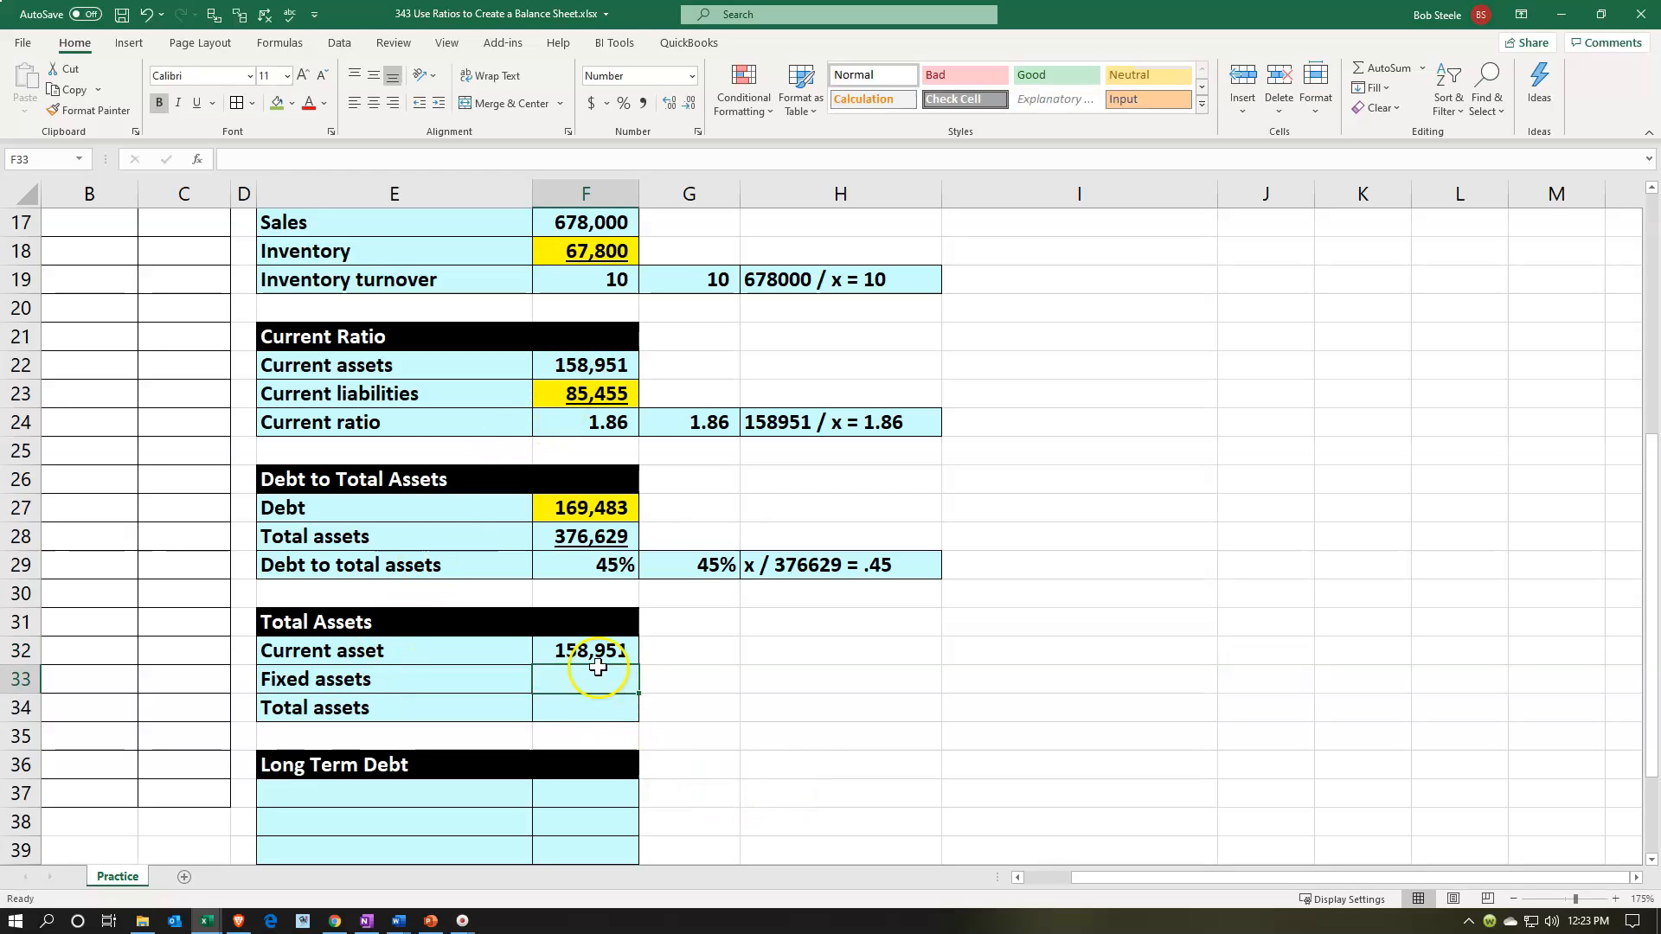
Fill the empty fixed assets cell F33 with yellow to mark it as the unknown.
right_click(599, 672)
click(683, 714)
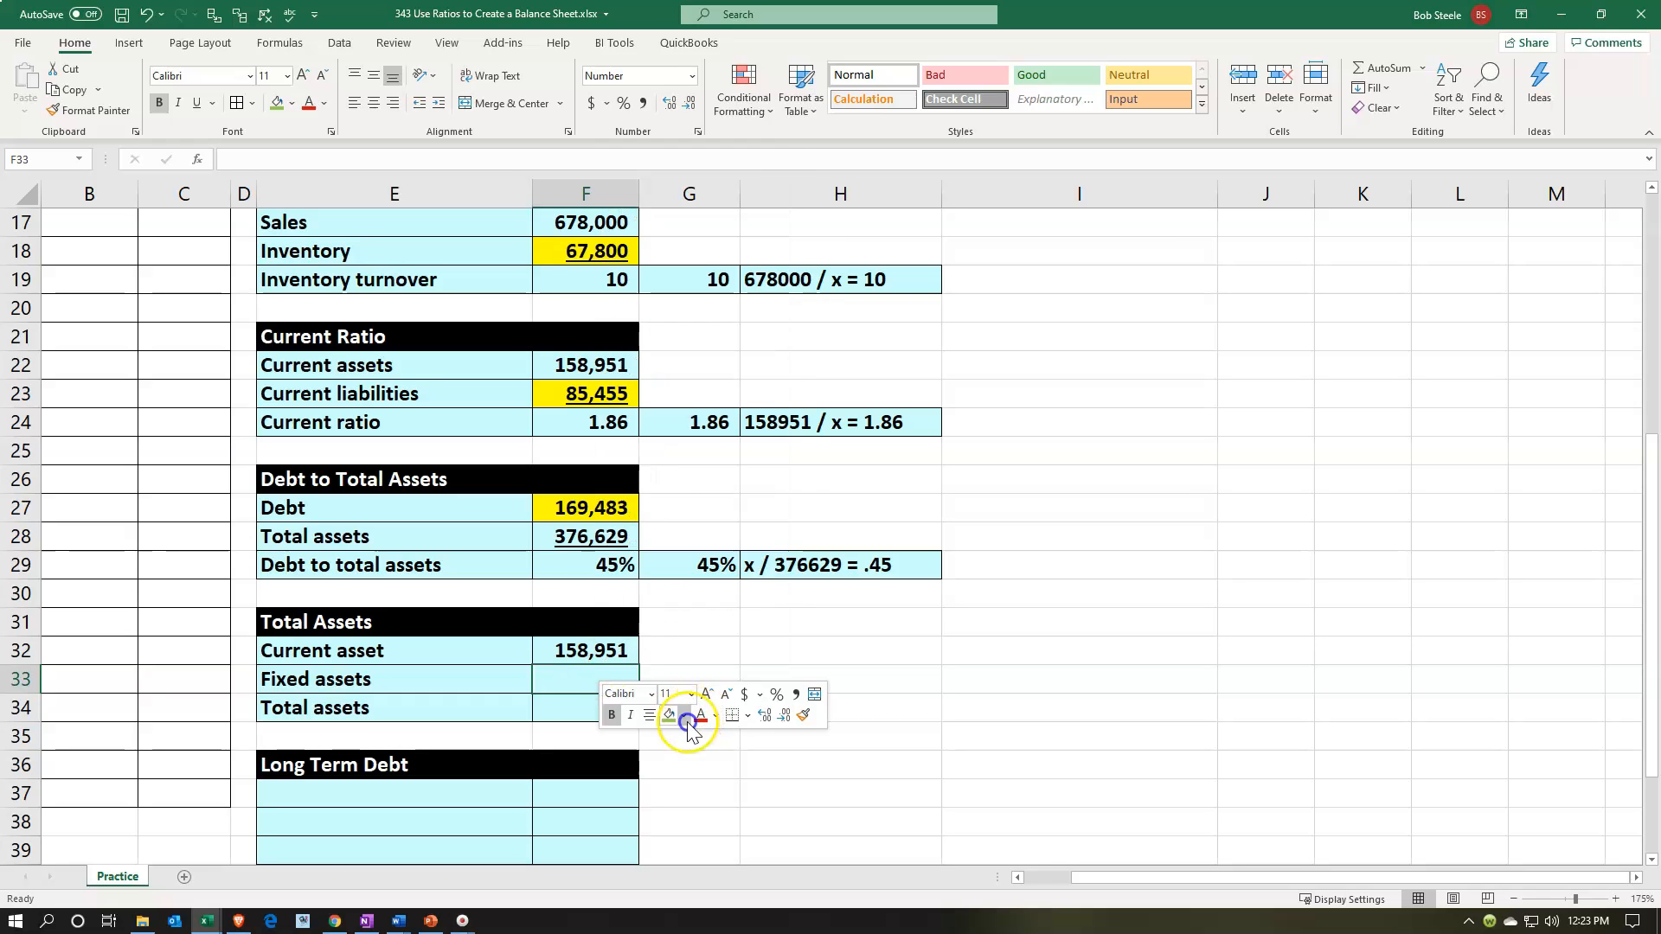
click(713, 586)
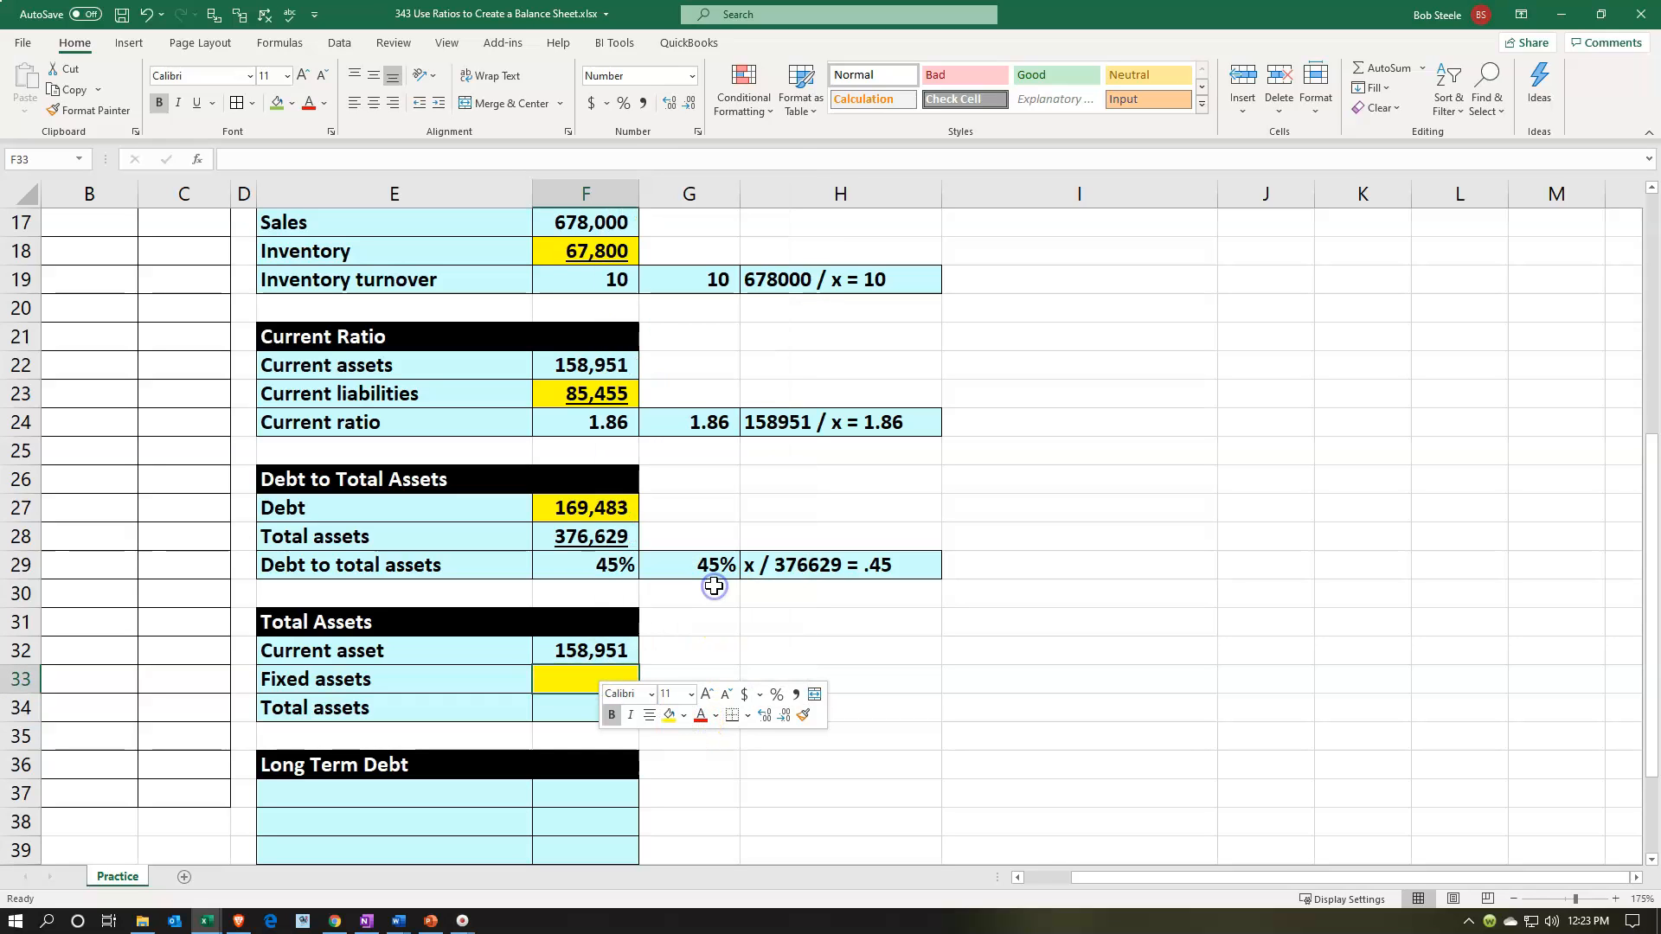
Link the total assets amount in F34 to the Total Asset Turnover figure with =F3.
click(542, 707)
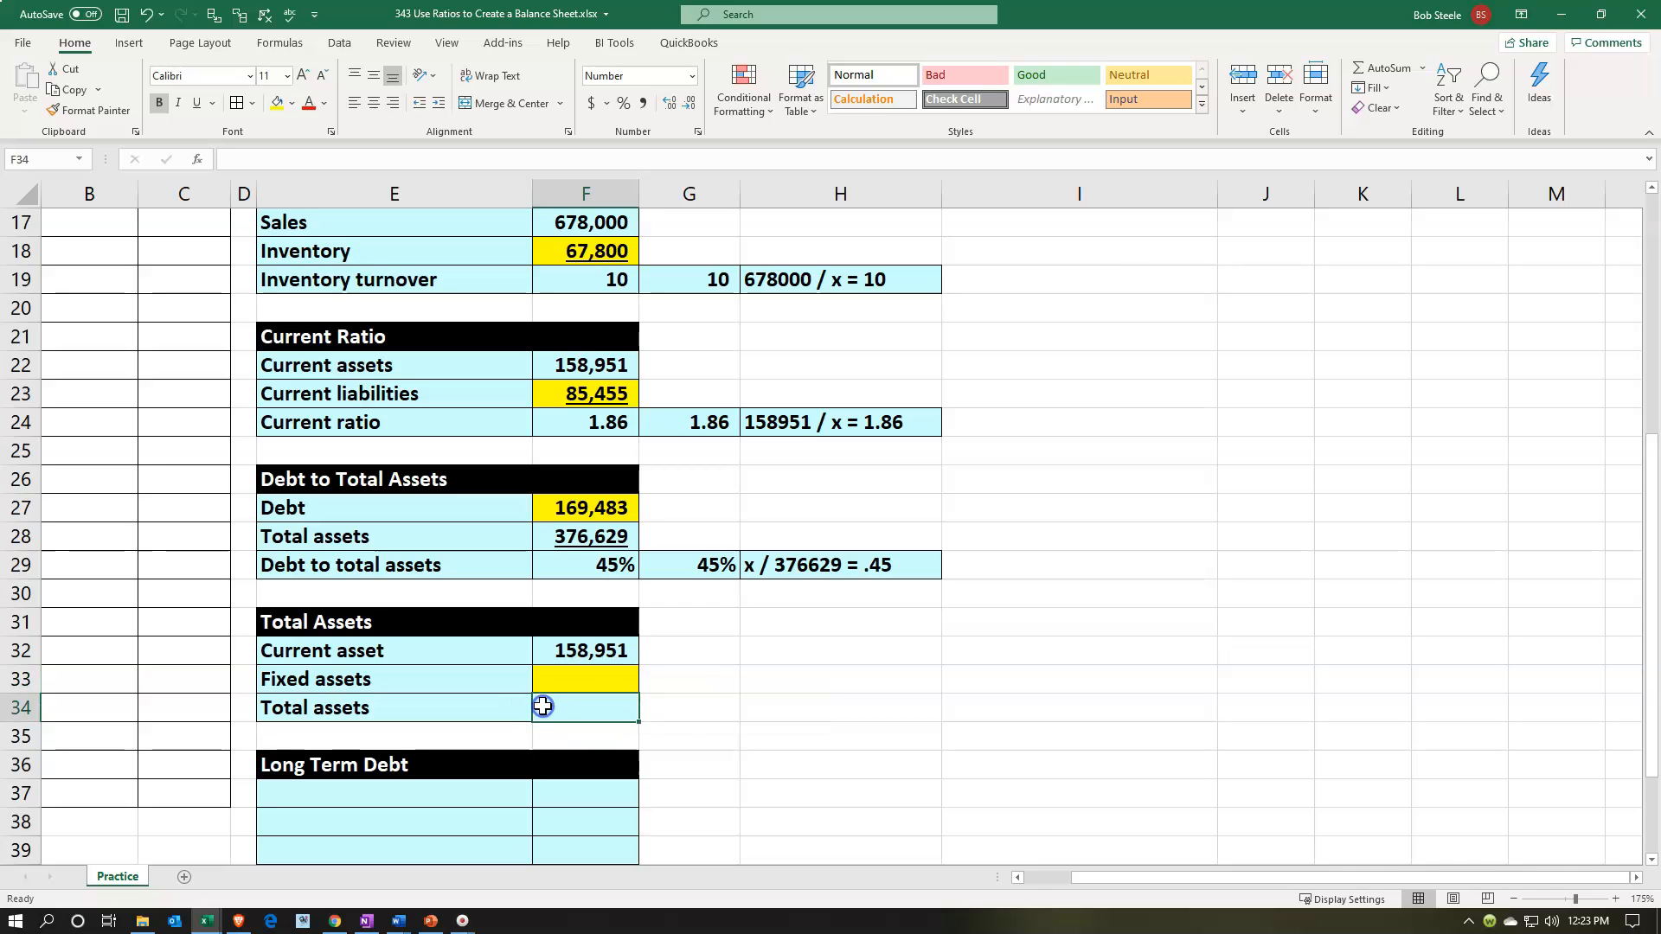
text(=)
scroll(555, 706, up, 5)
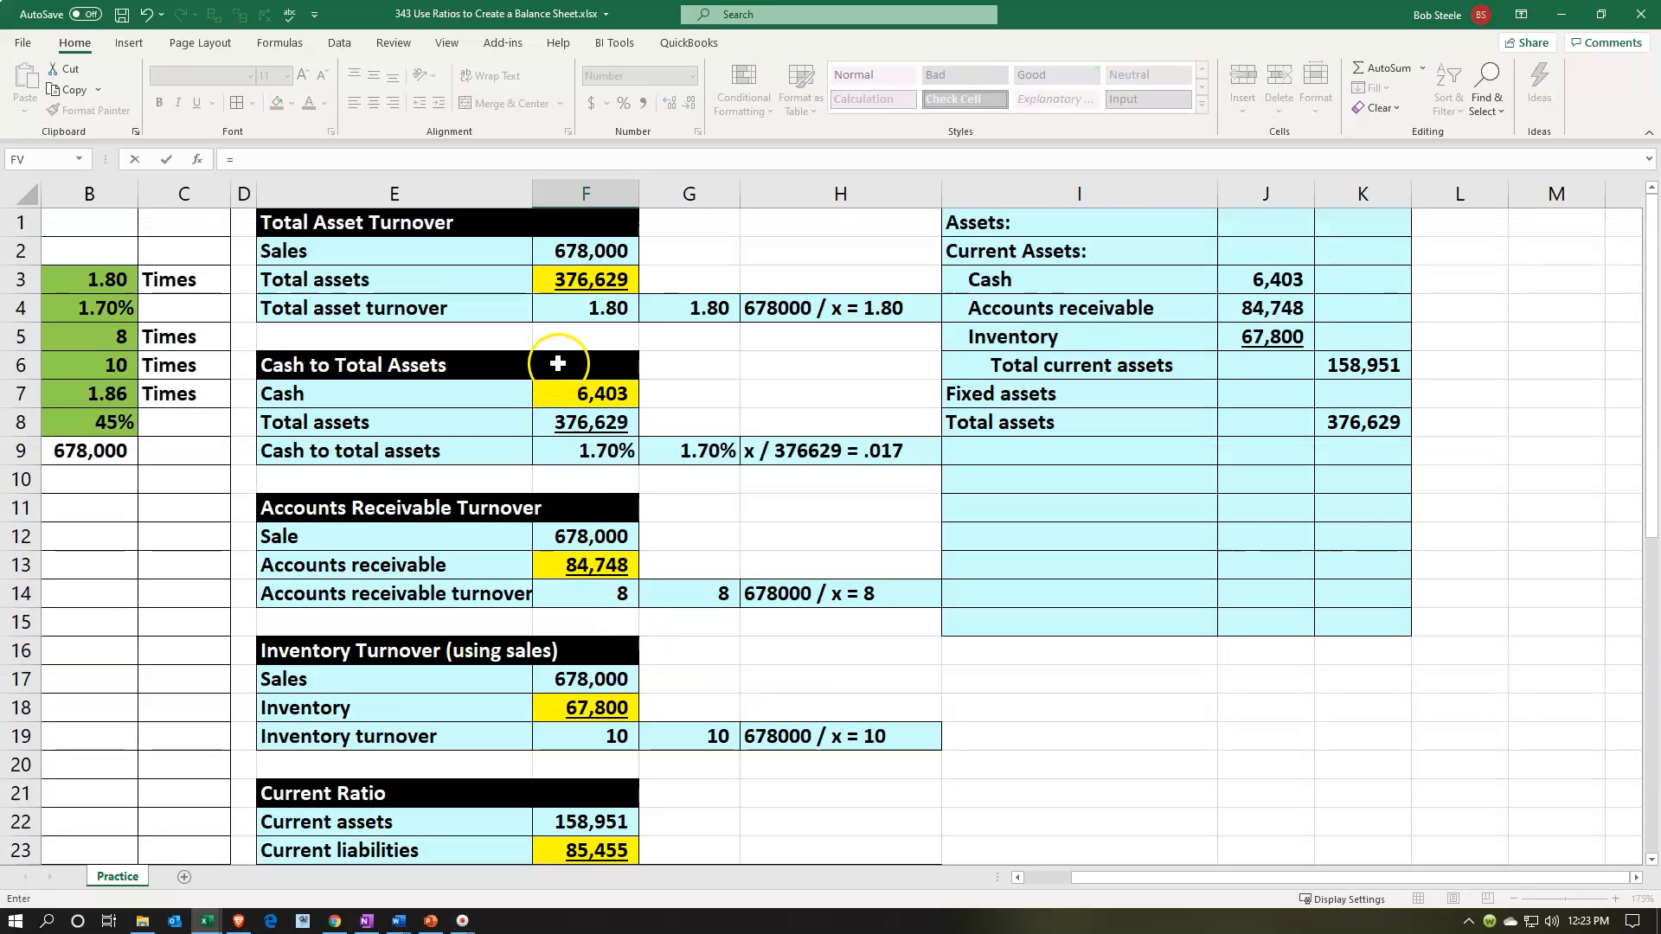
click(560, 418)
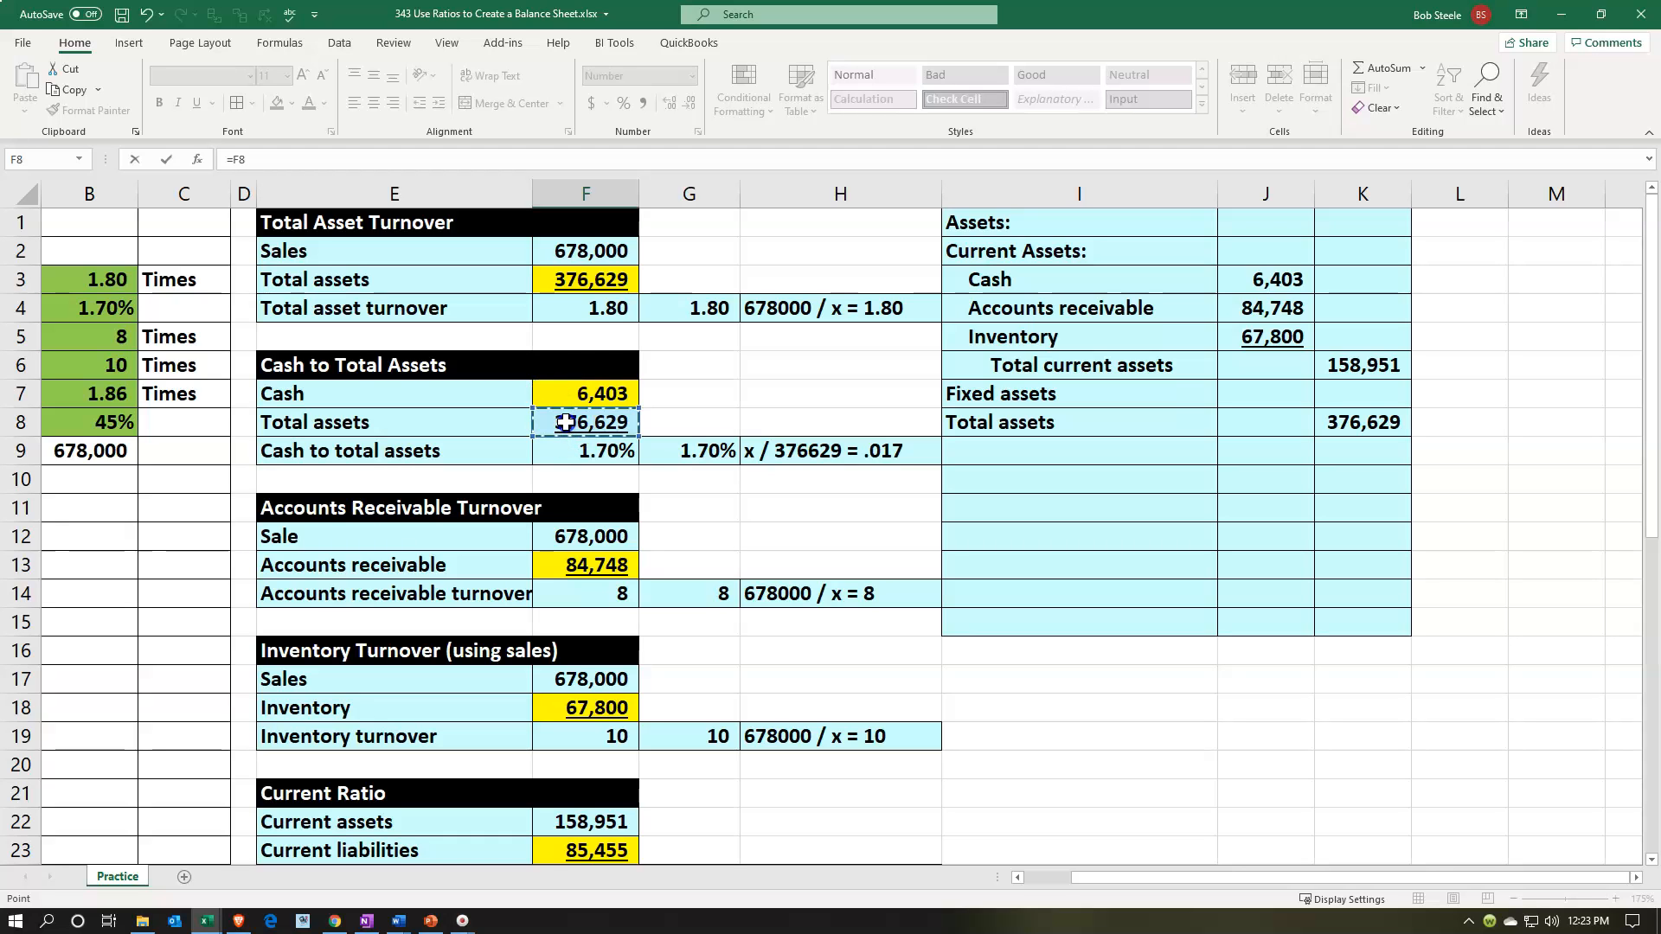
click(581, 277)
key(Return)
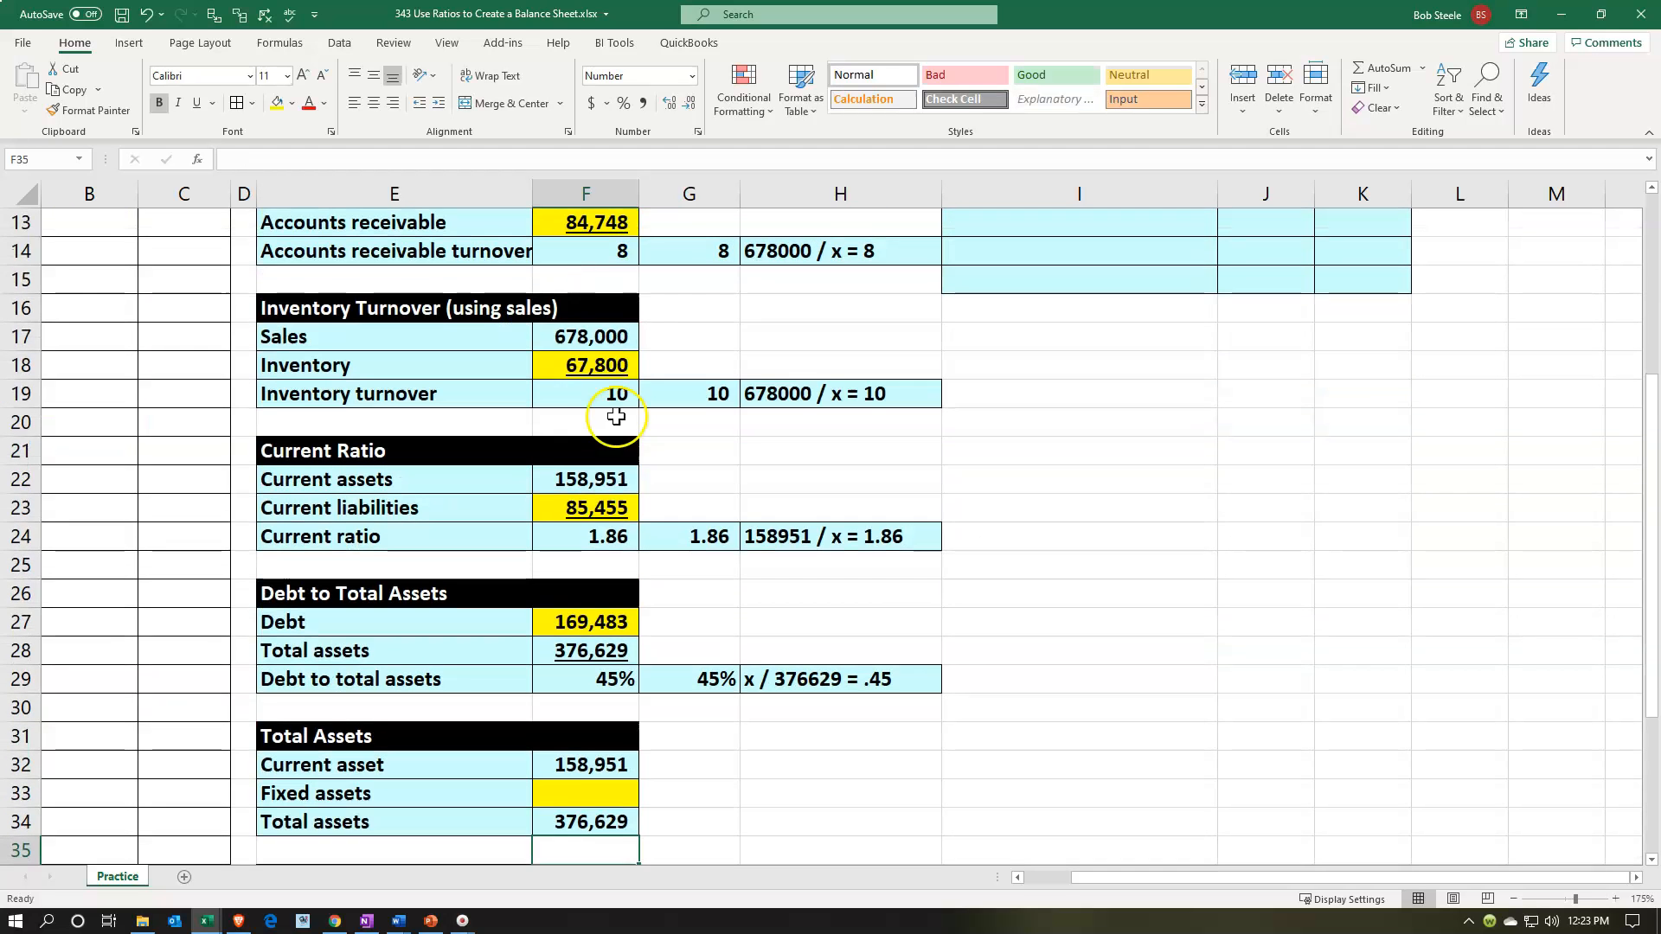
Write the equation "158951 + x = 376629" in H34 beside the total assets row.
scroll(726, 485, down, 1)
click(767, 744)
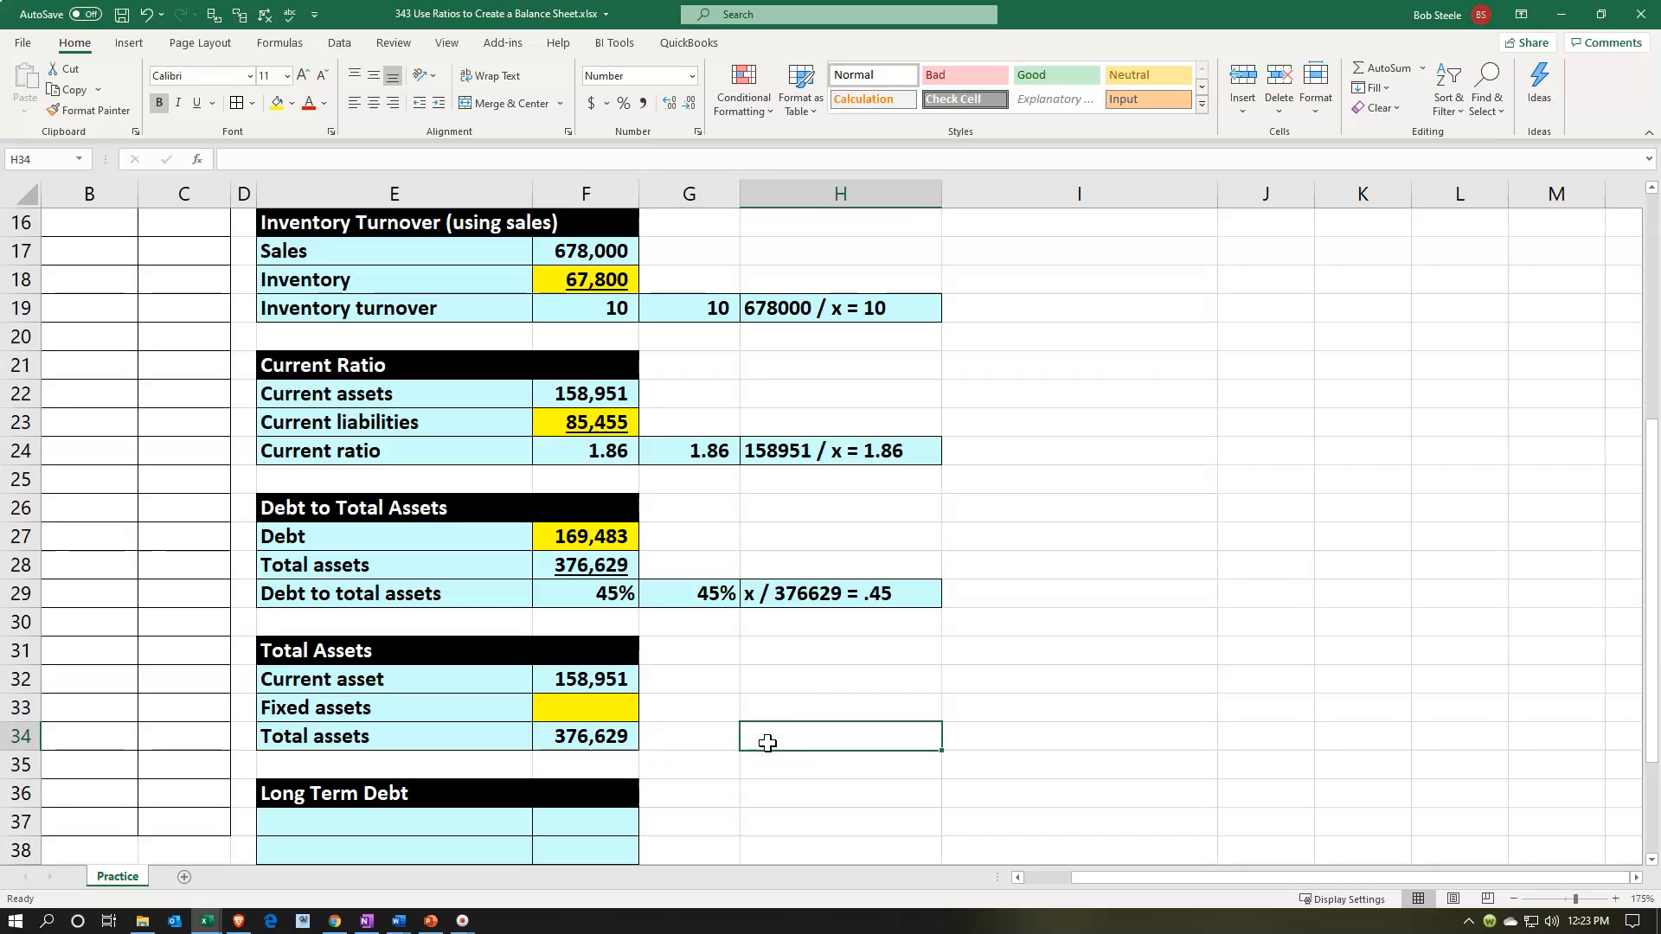
text(158951 + x = 376629)
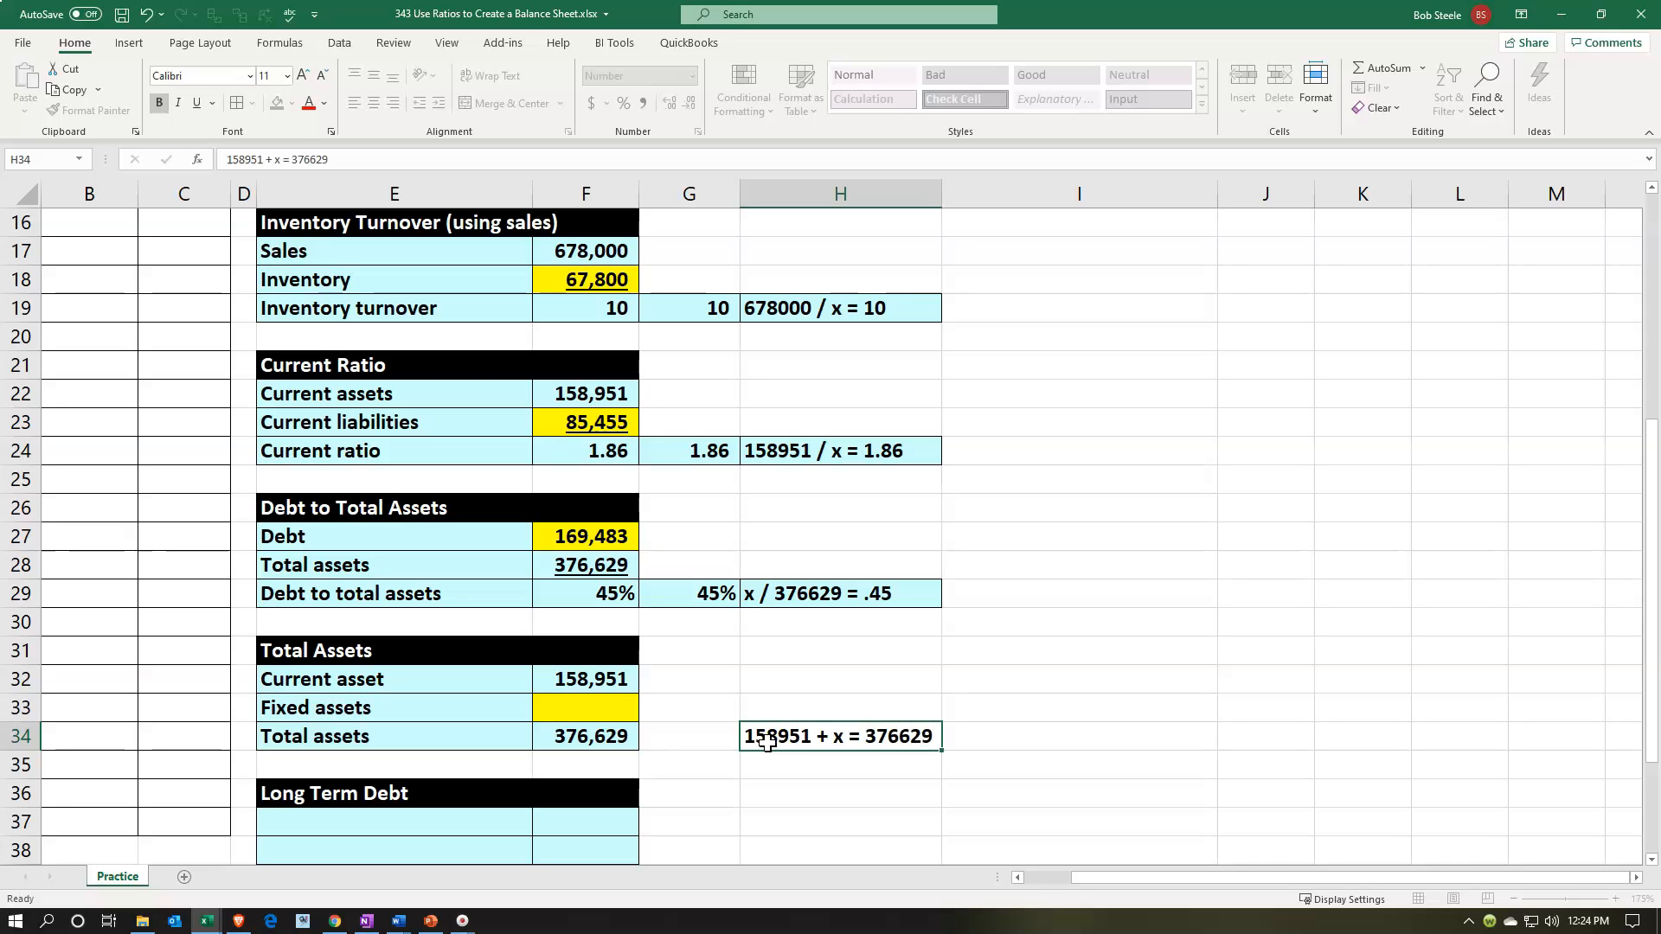
key(Return)
click(766, 742)
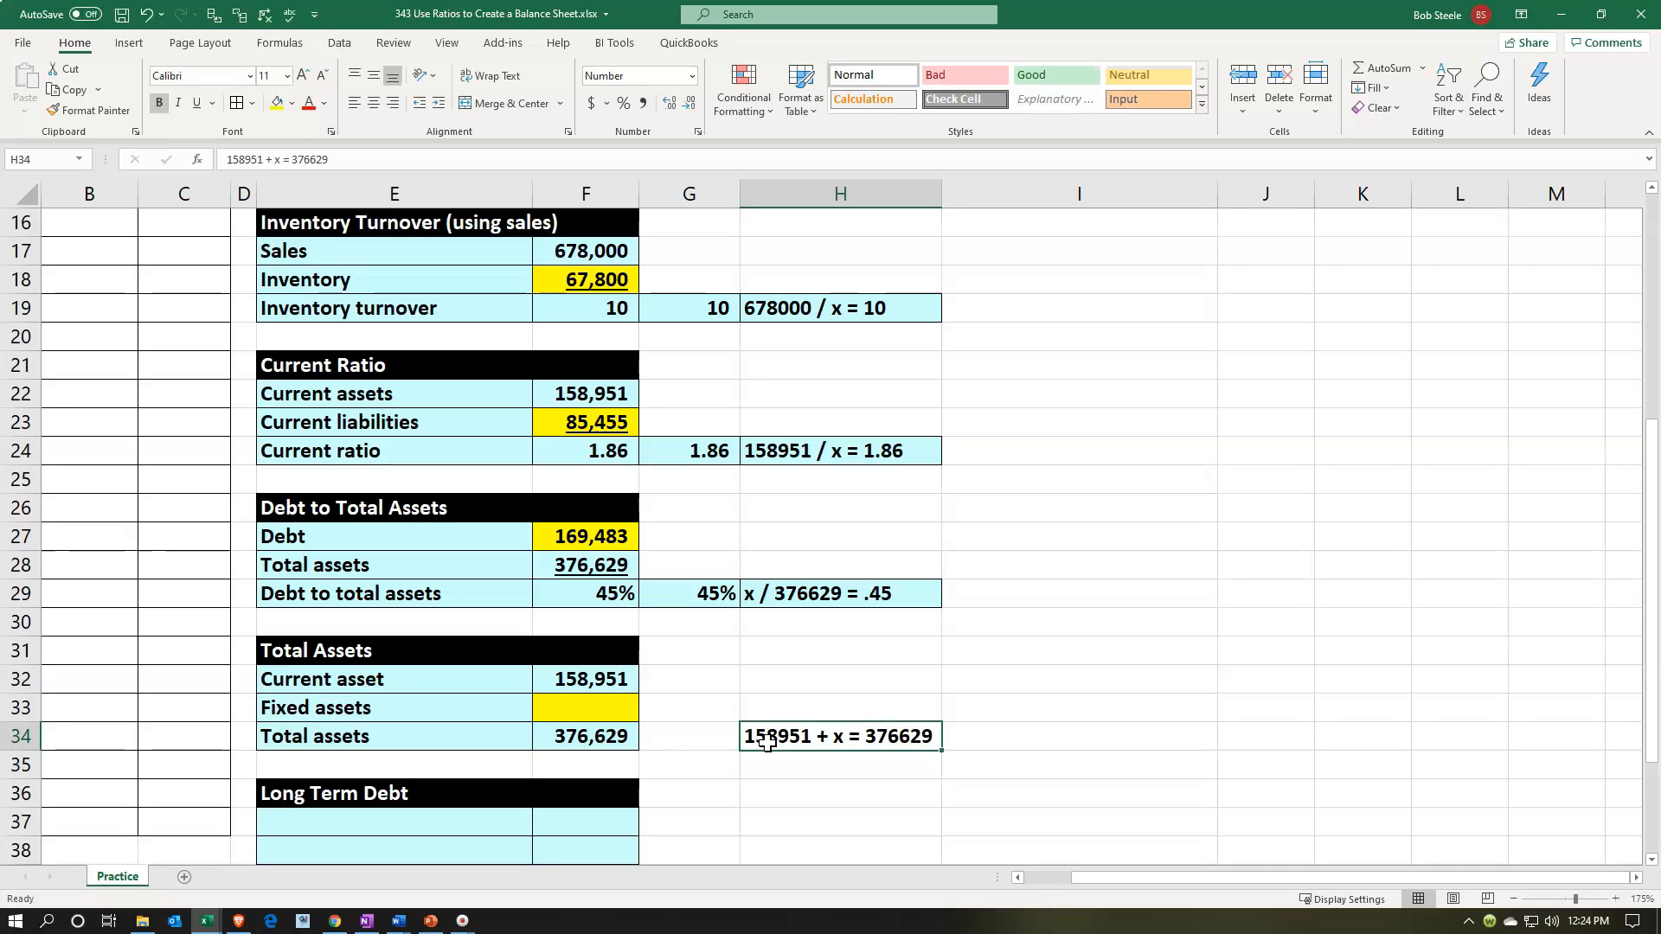
Replace the total assets link in F34 with the formula =F32+F33.
click(606, 737)
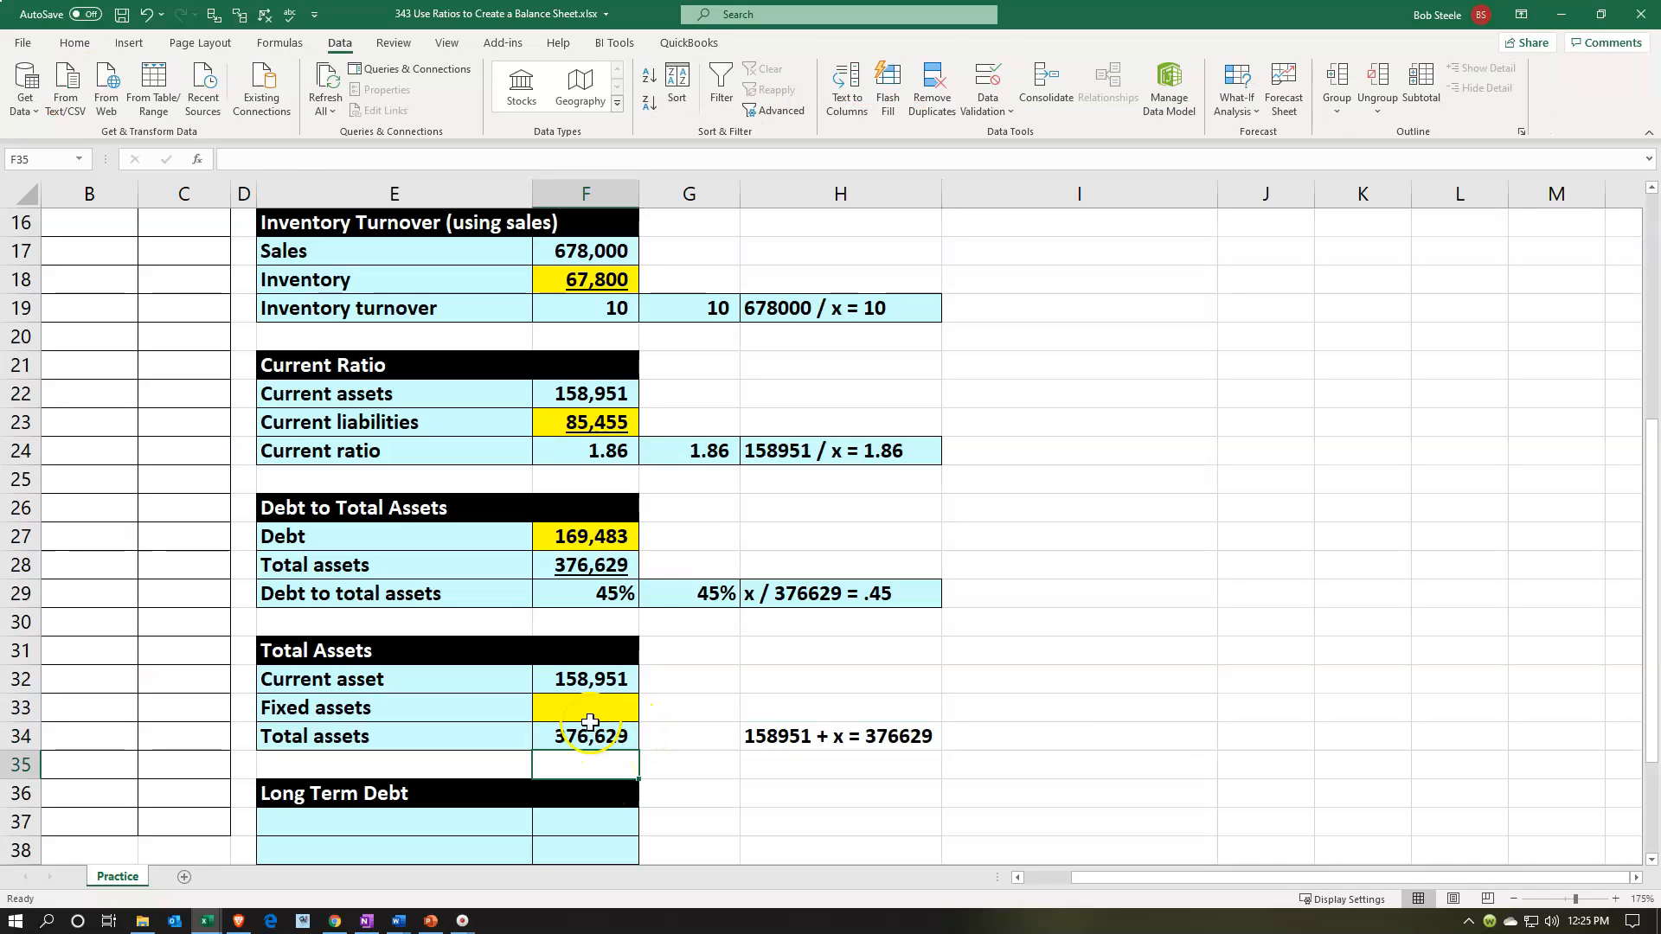
click(595, 741)
key(Delete)
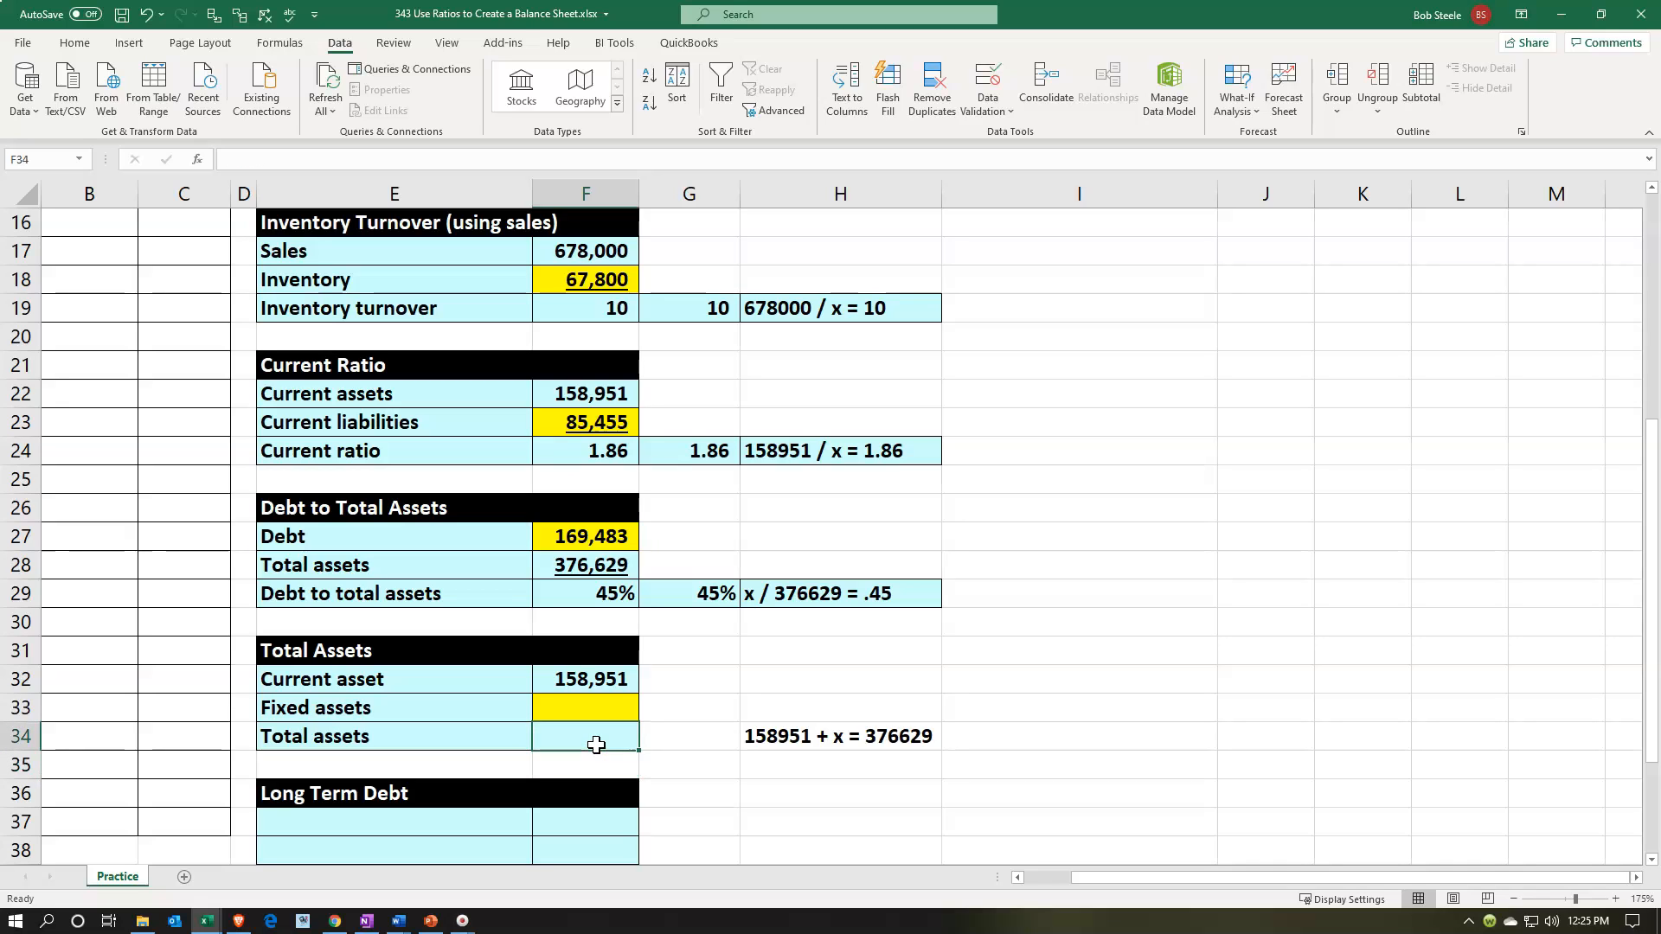
text(=)
key(Up)
key(Up)
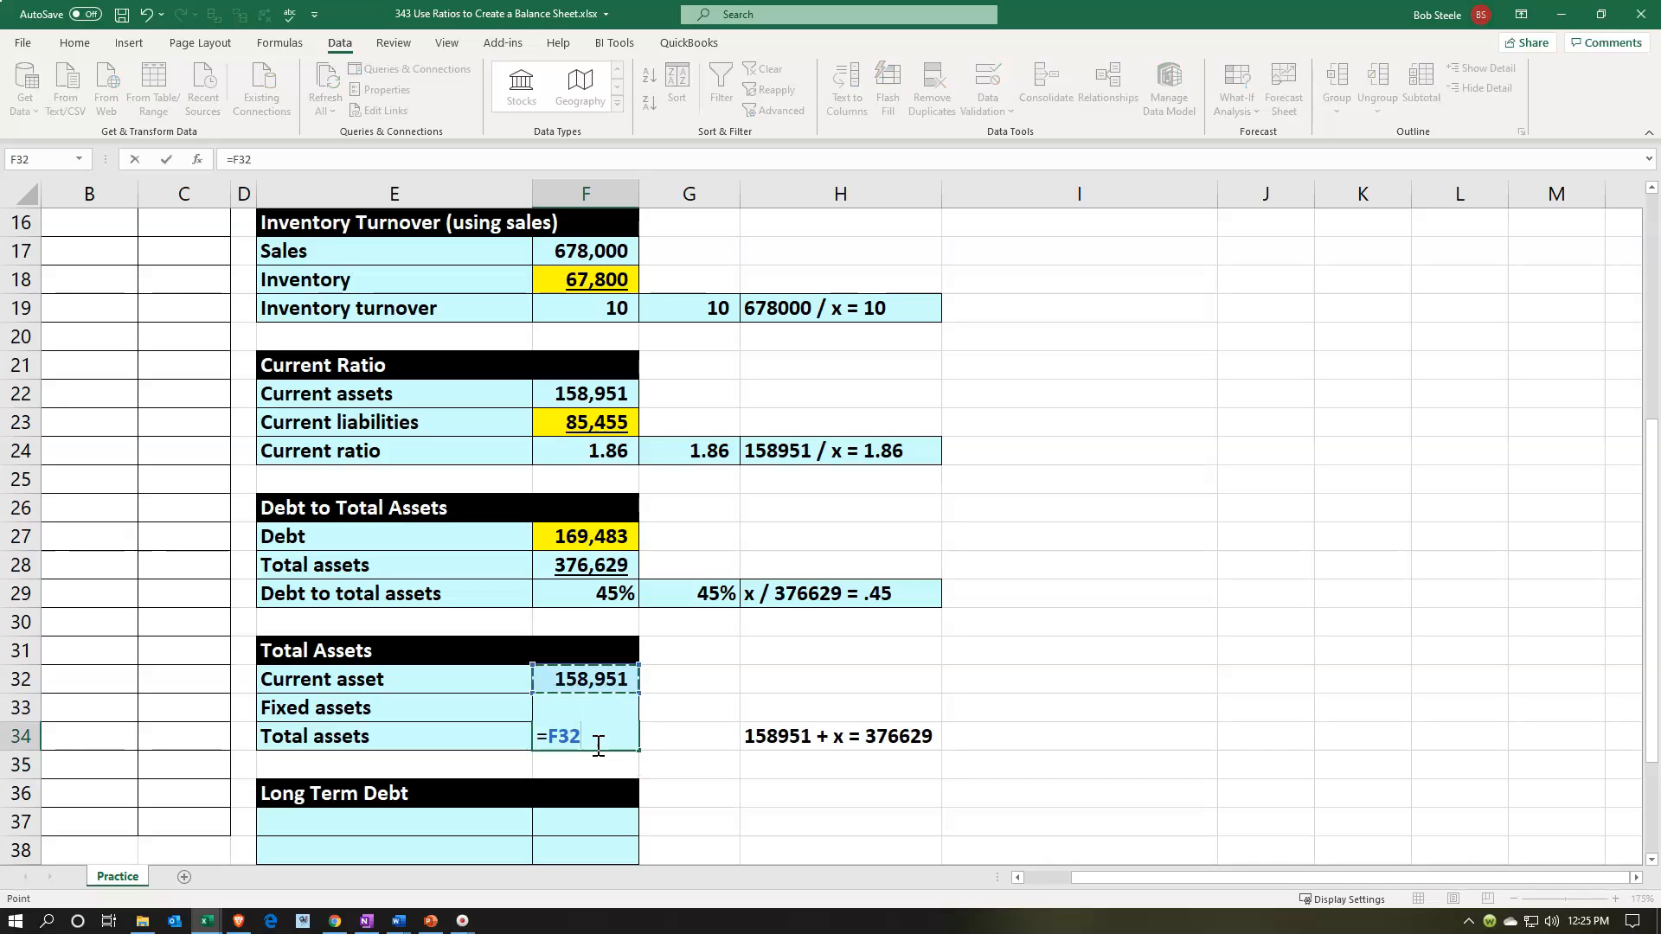
text(+)
key(Up)
key(Return)
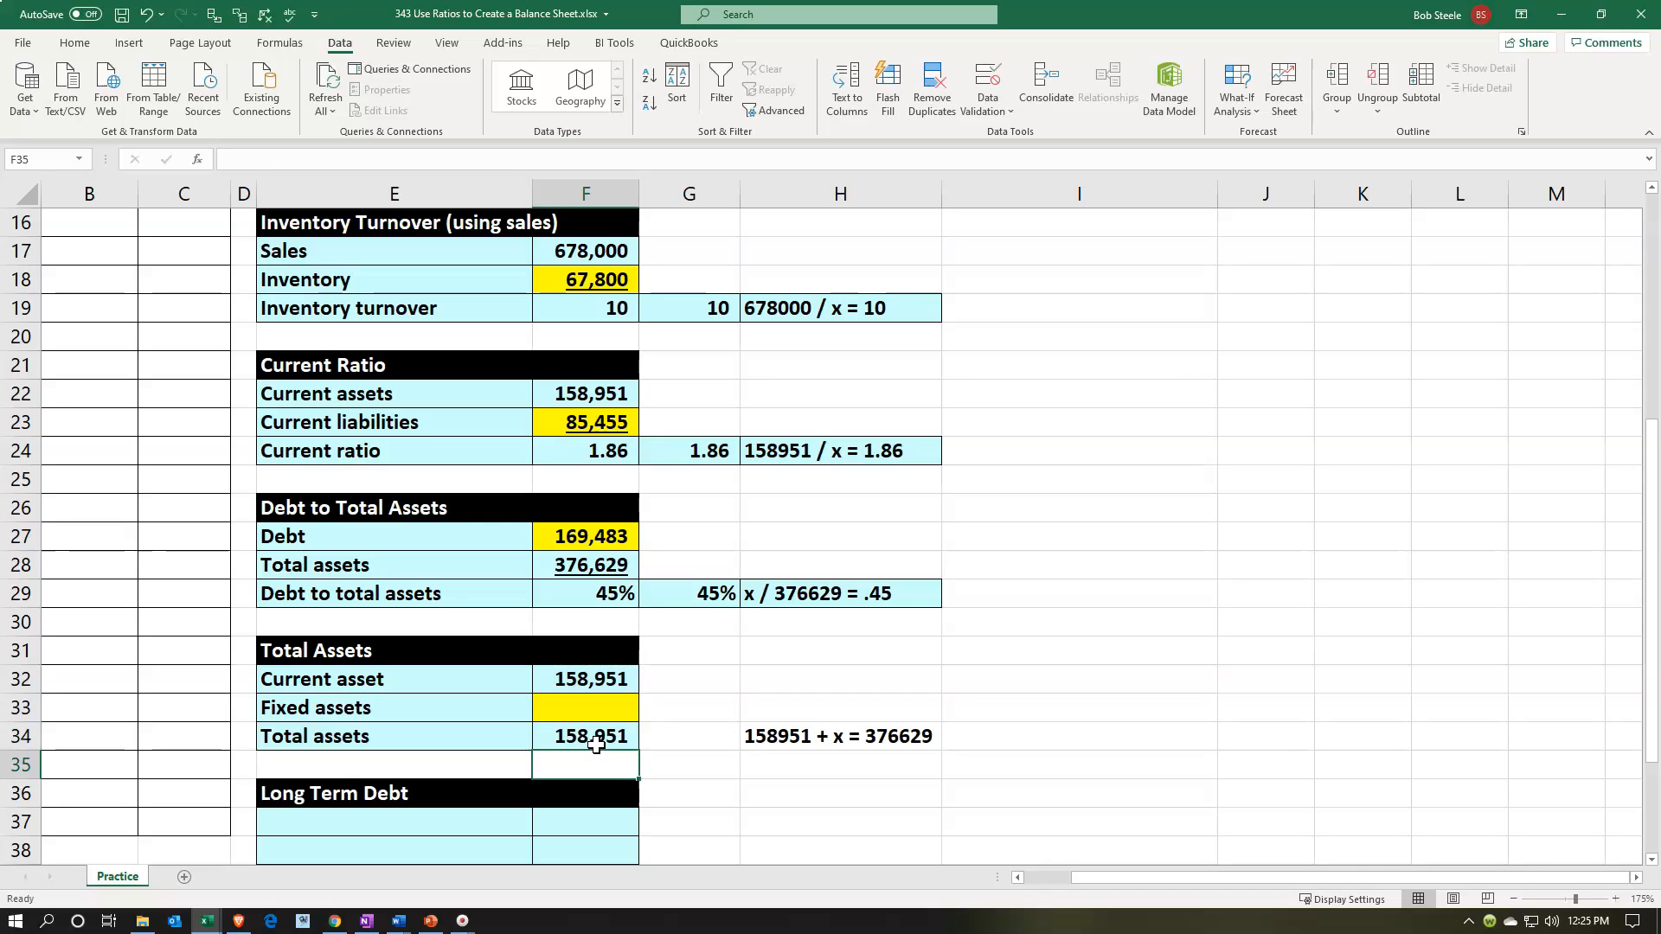
Run Goal Seek to set total assets in F34 to 376629 by changing the fixed assets cell F33, and keep the solution.
key(Up)
key(Right)
key(Up)
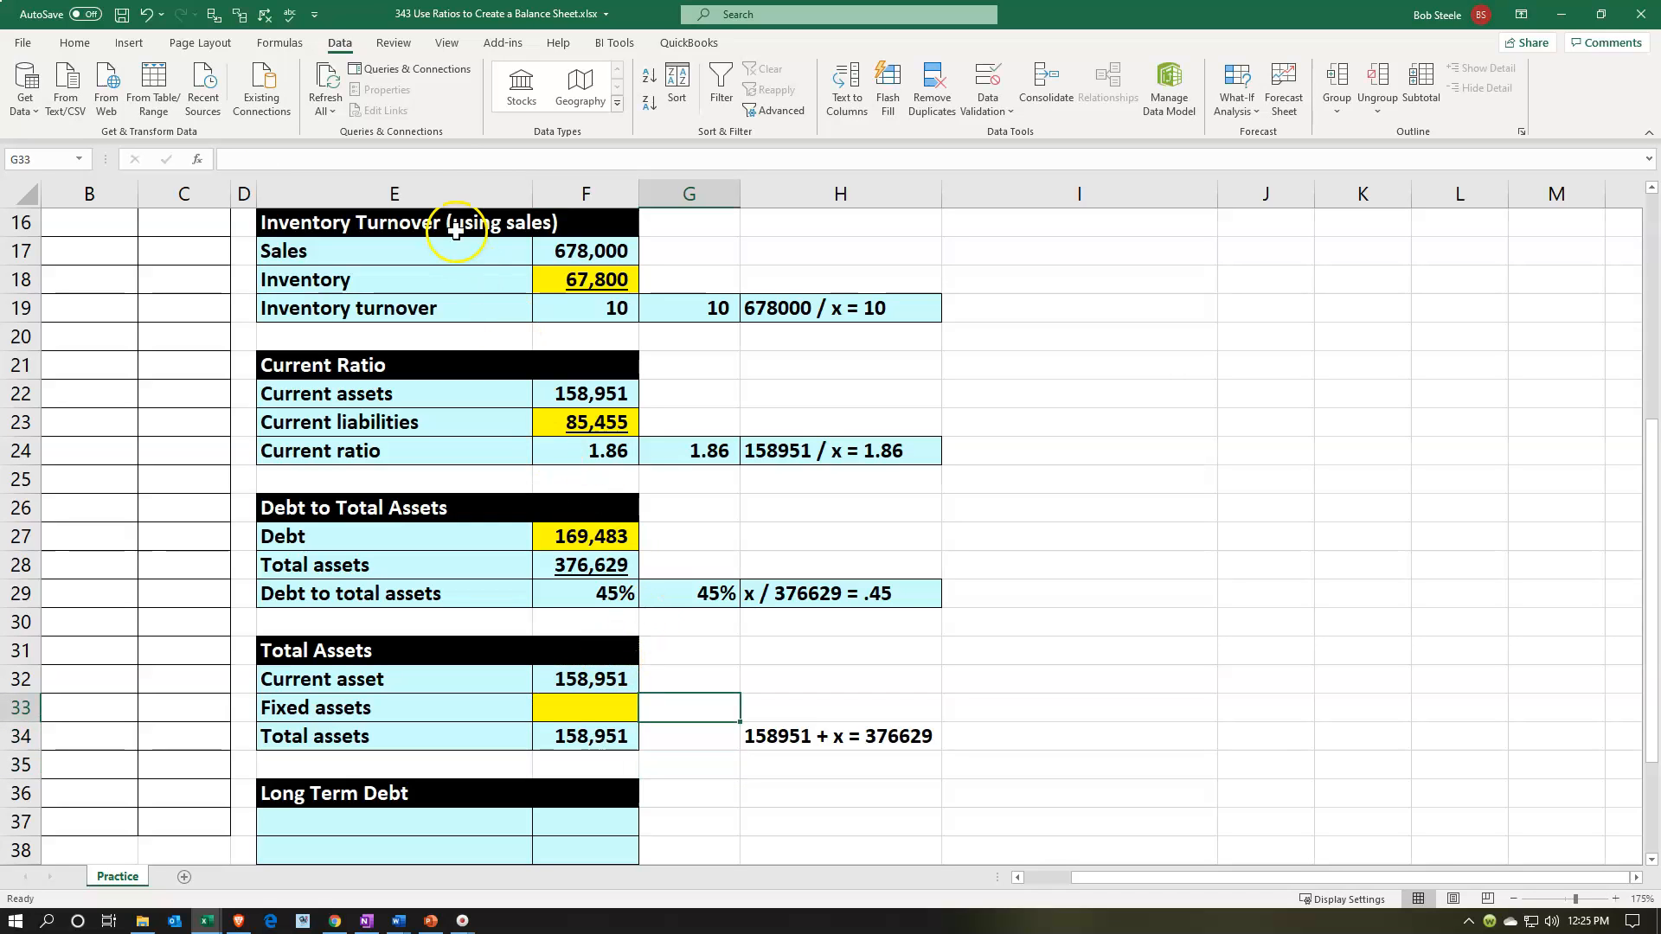
click(1237, 104)
click(1248, 164)
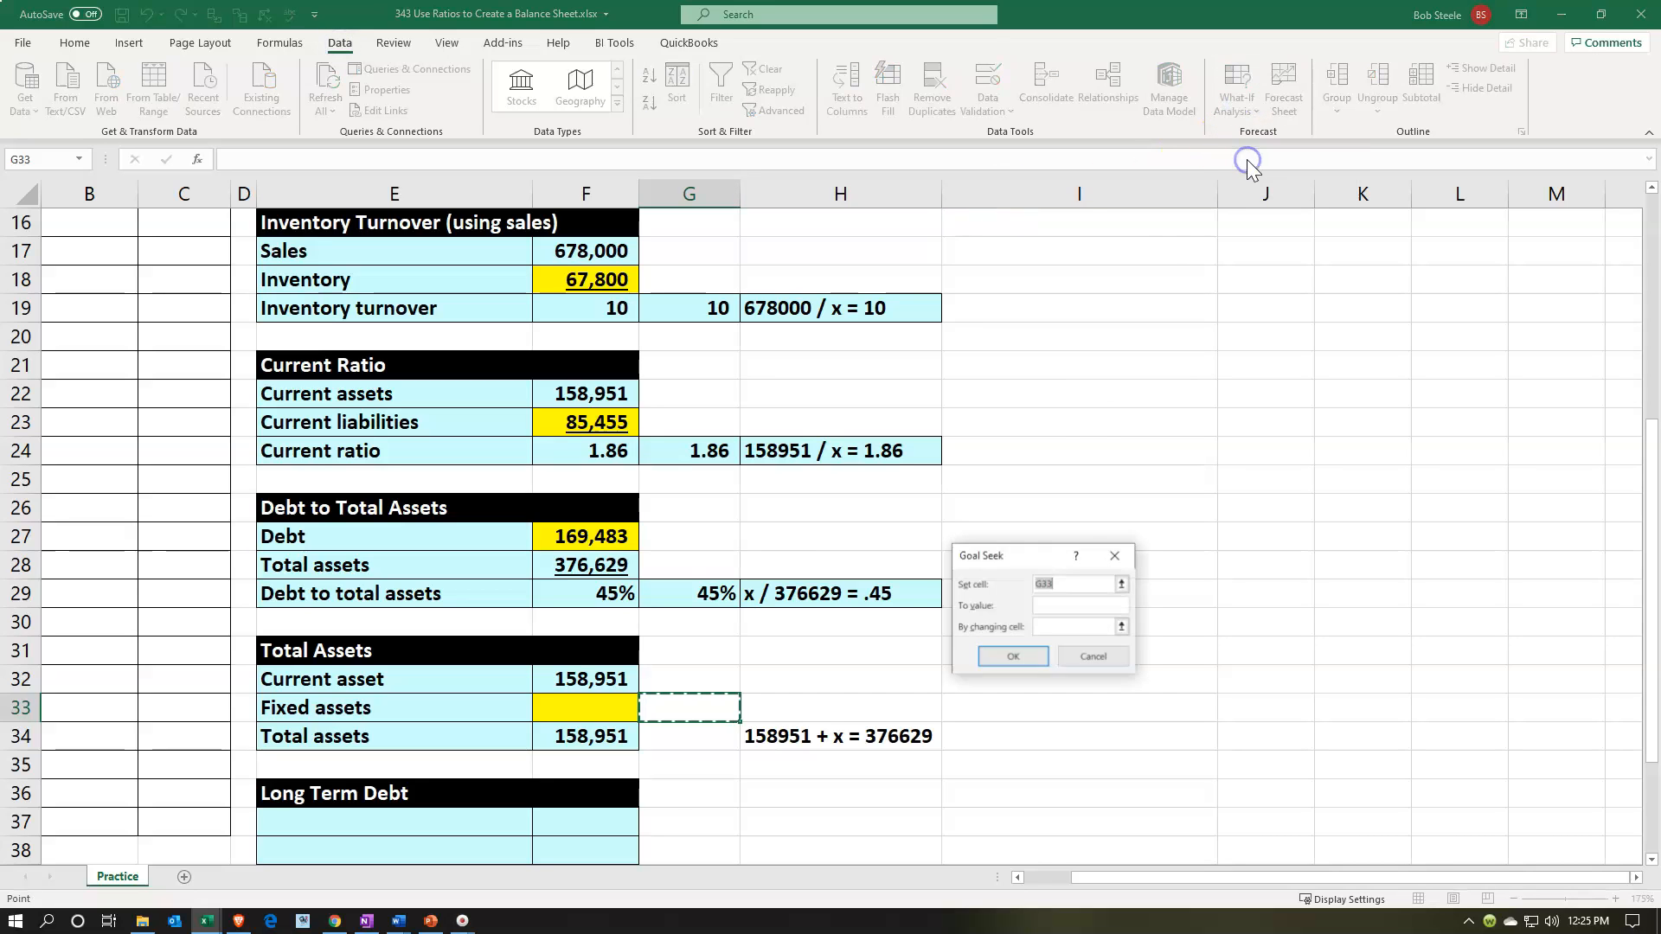
drag(1031, 554, 910, 642)
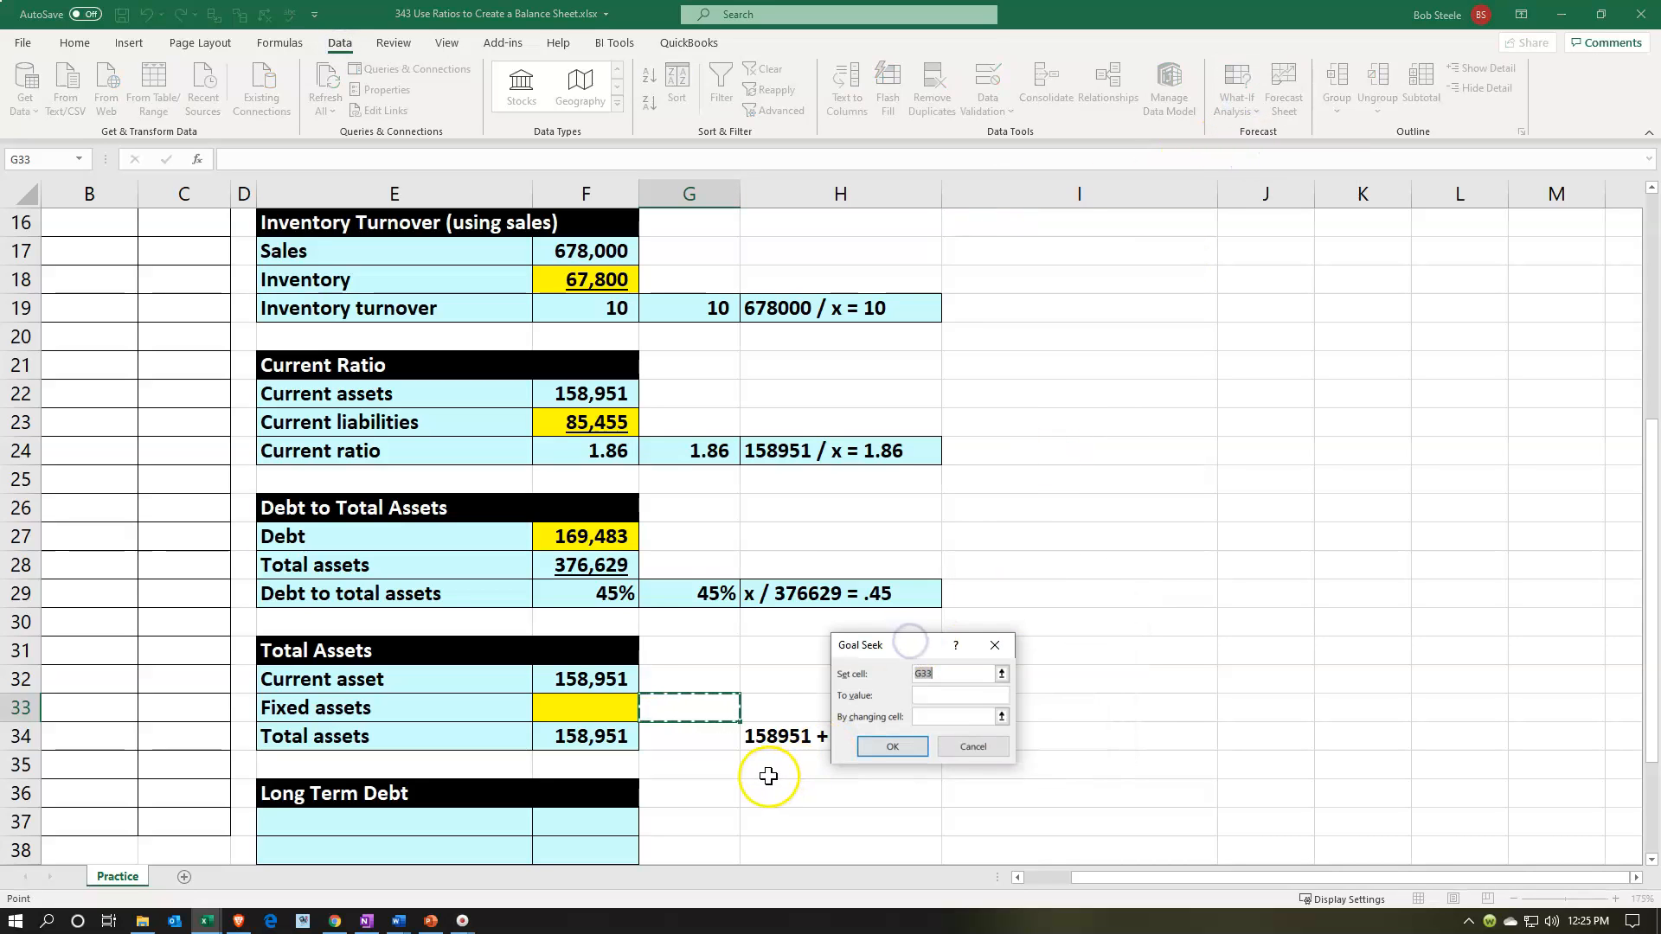
click(605, 740)
click(922, 704)
drag(912, 649, 1069, 614)
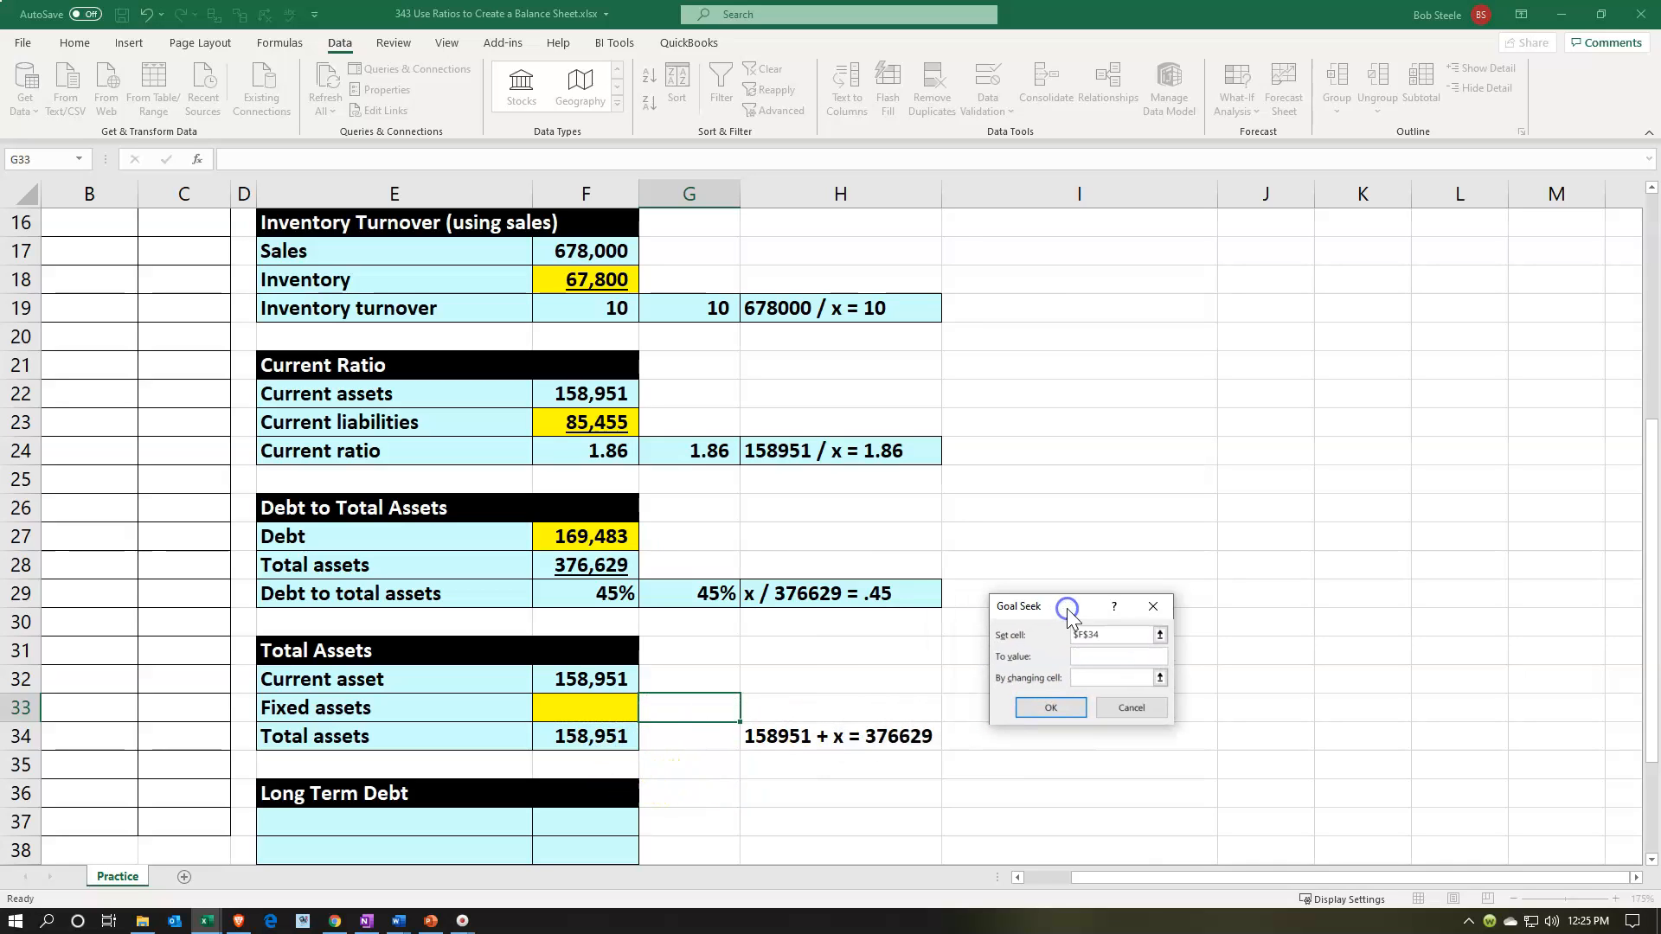
text(376629)
click(1091, 678)
click(605, 707)
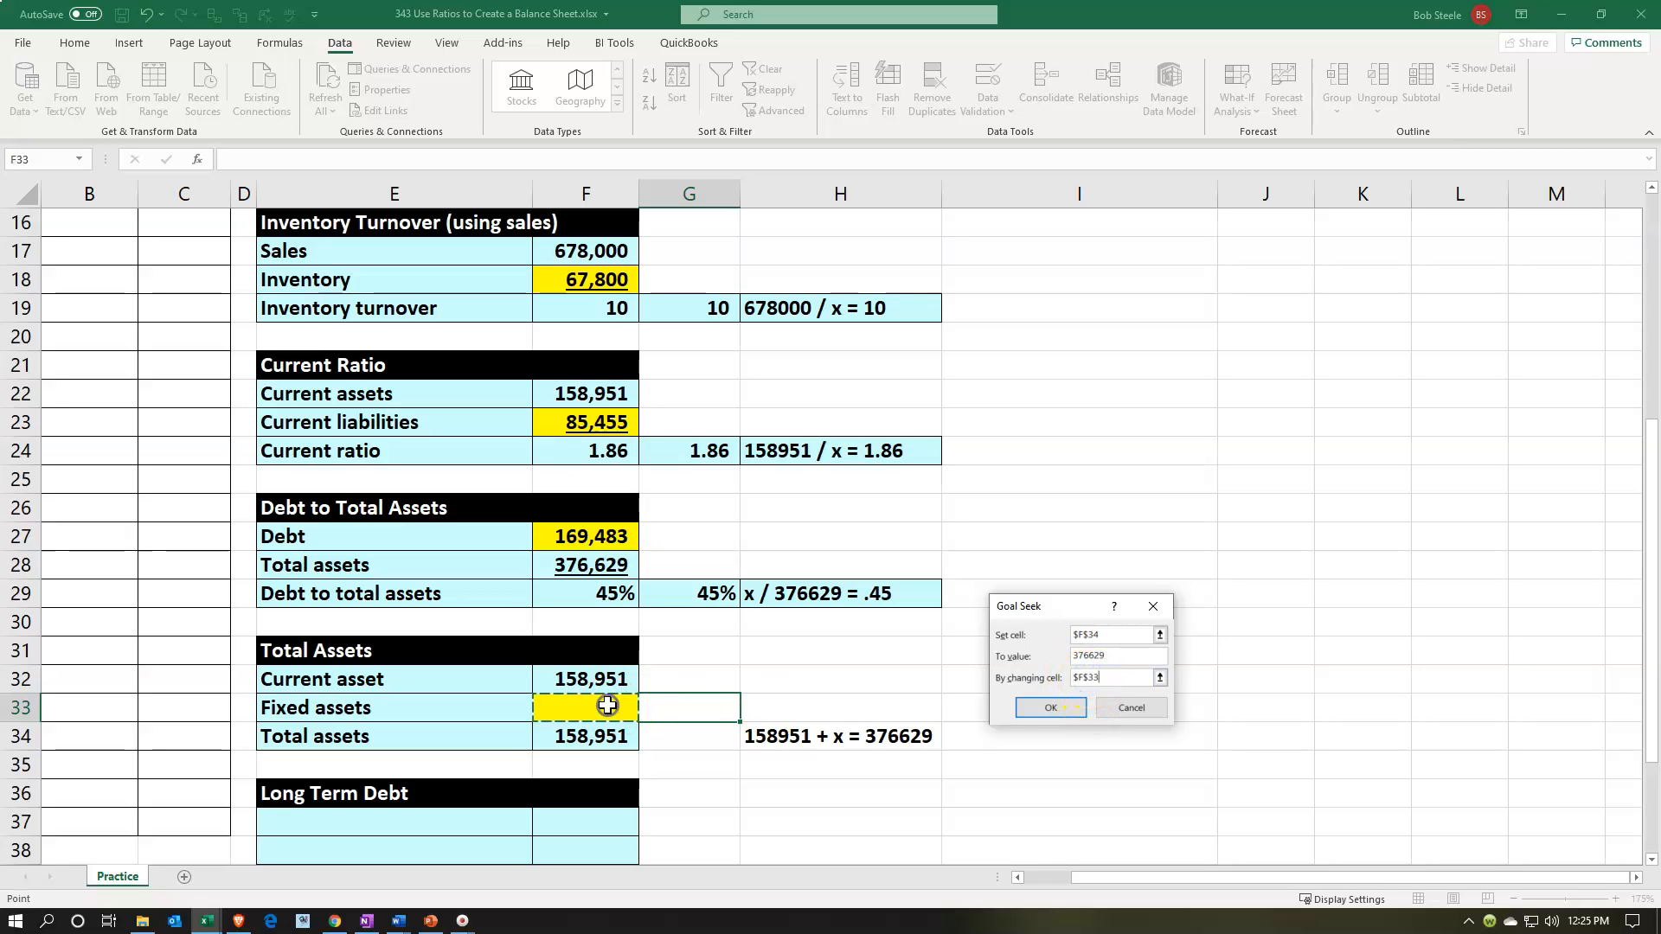
click(1053, 710)
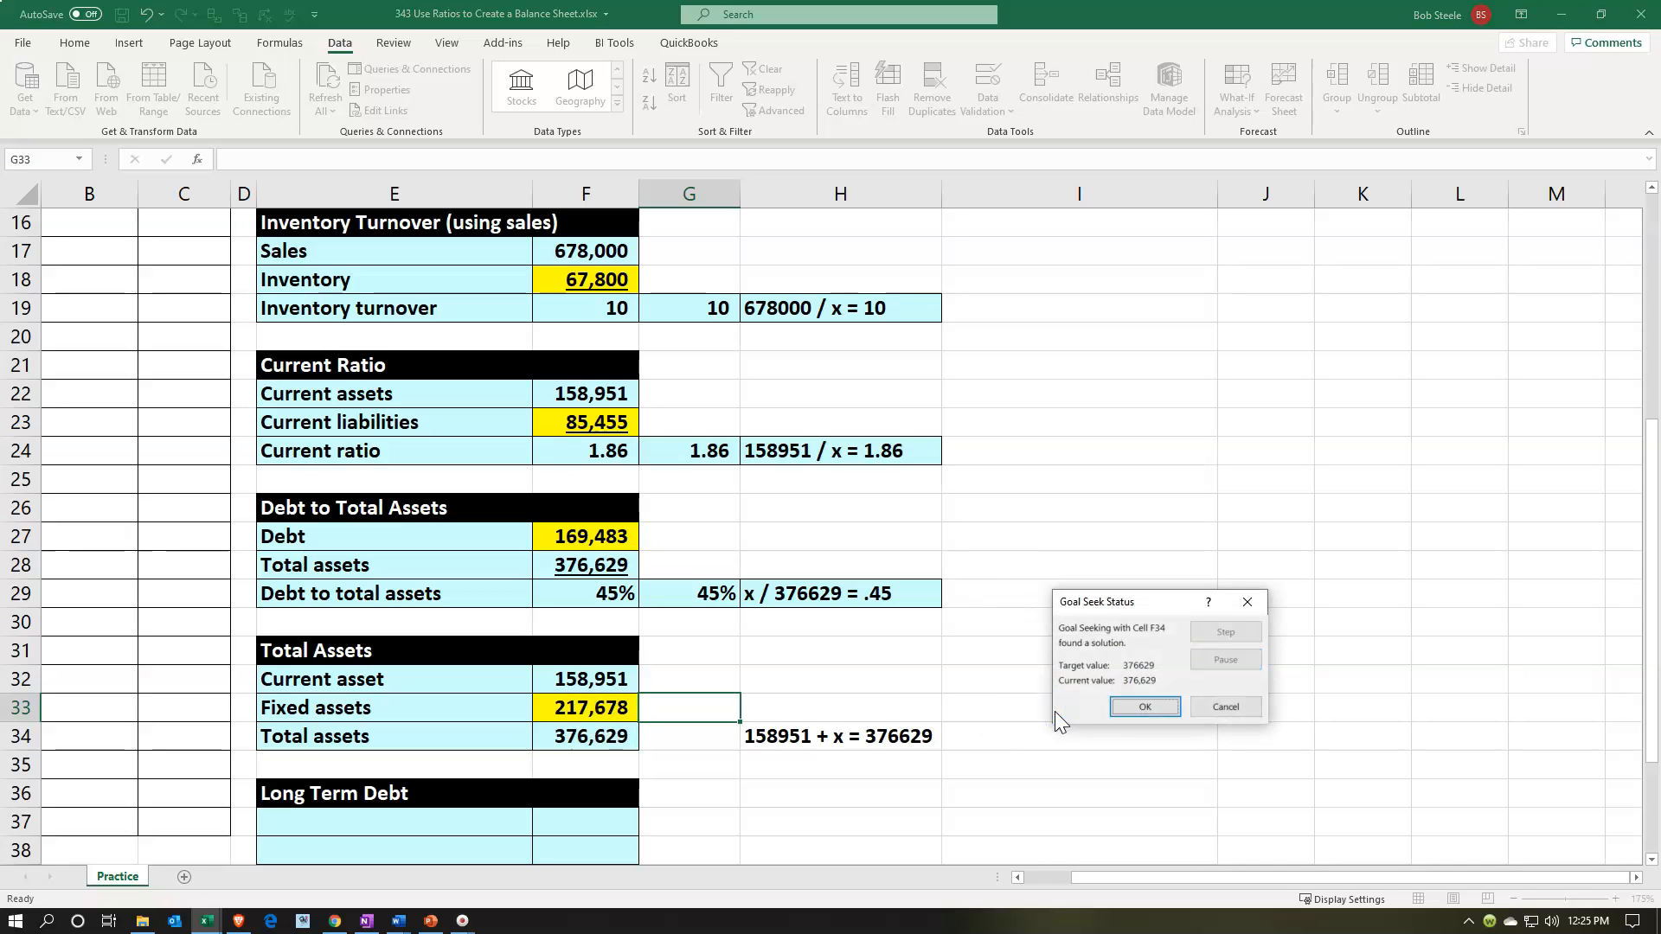
click(1130, 709)
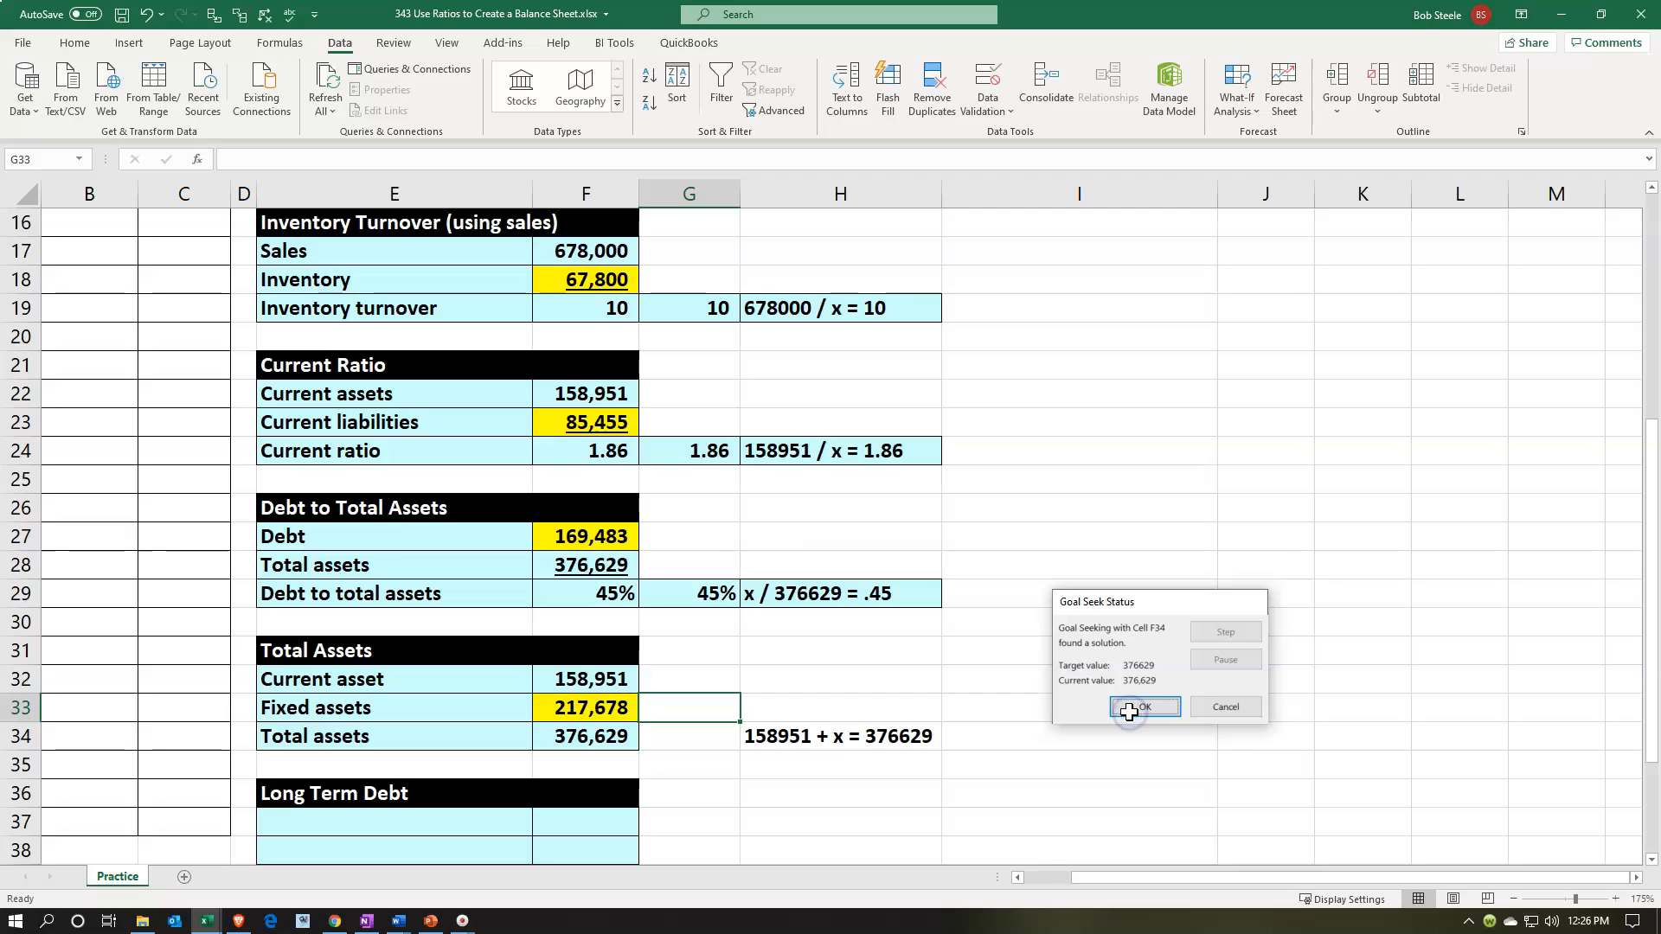
Enter the formula =F32+F33 in G34 beside the total assets row.
double_click(700, 736)
click(701, 734)
text(=)
key(Left)
key(Up)
key(Up)
text(+)
key(Left)
key(Up)
key(Return)
Fill G34:H34 with light blue and underline the fixed assets amount in F33.
drag(701, 735, 778, 736)
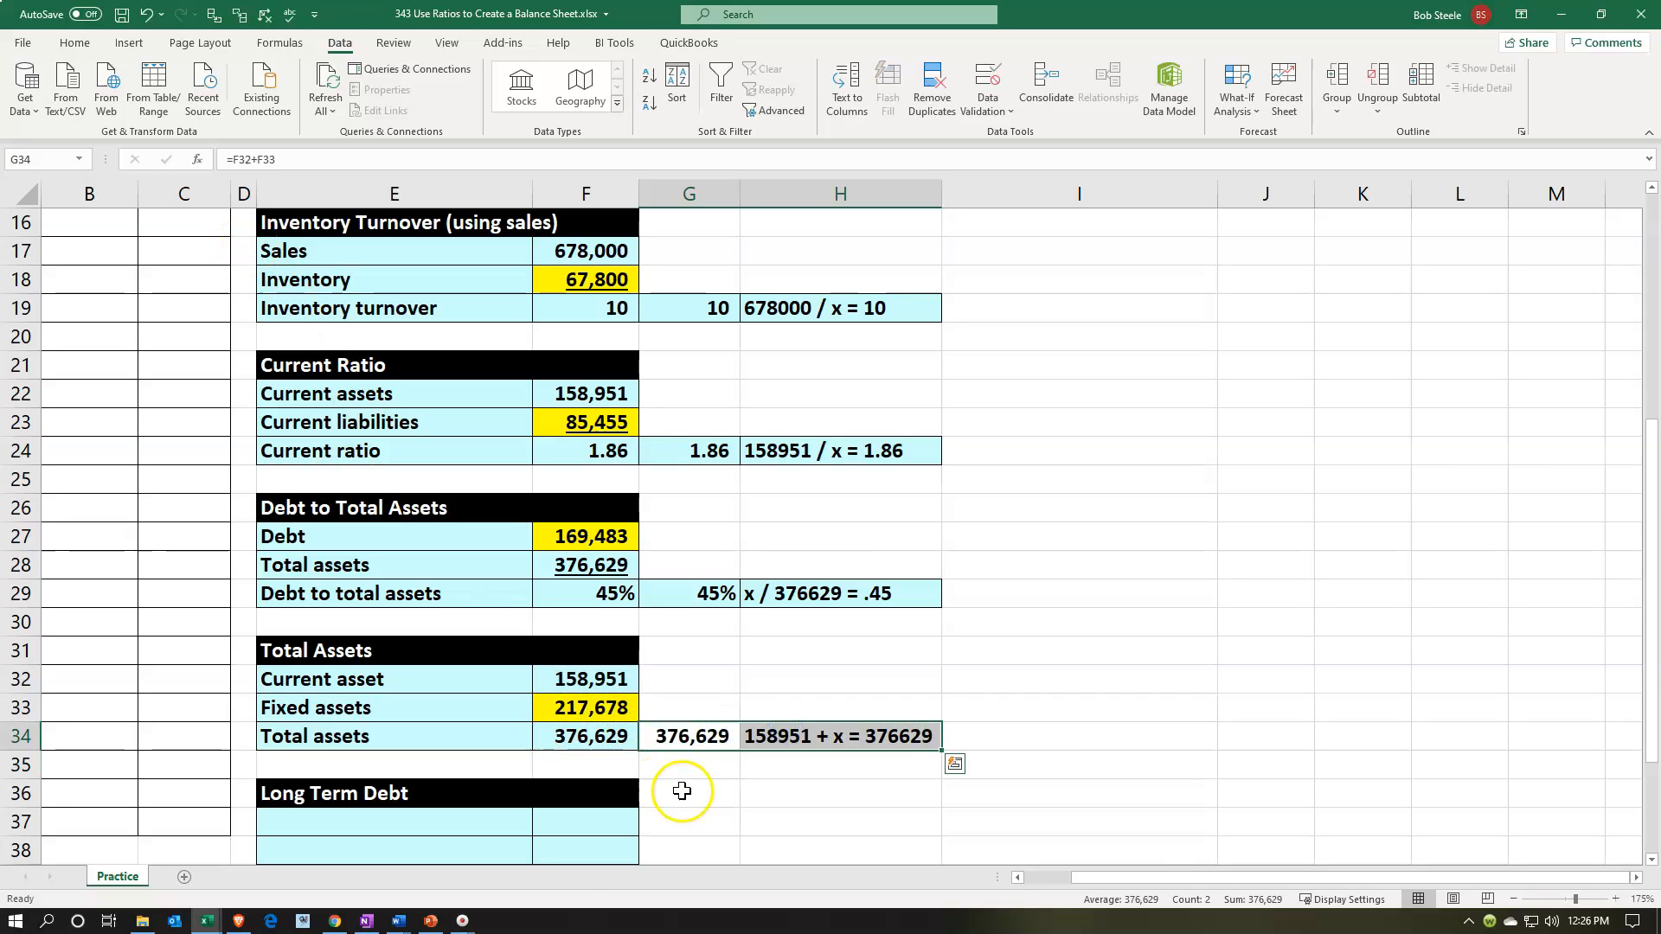
right_click(696, 736)
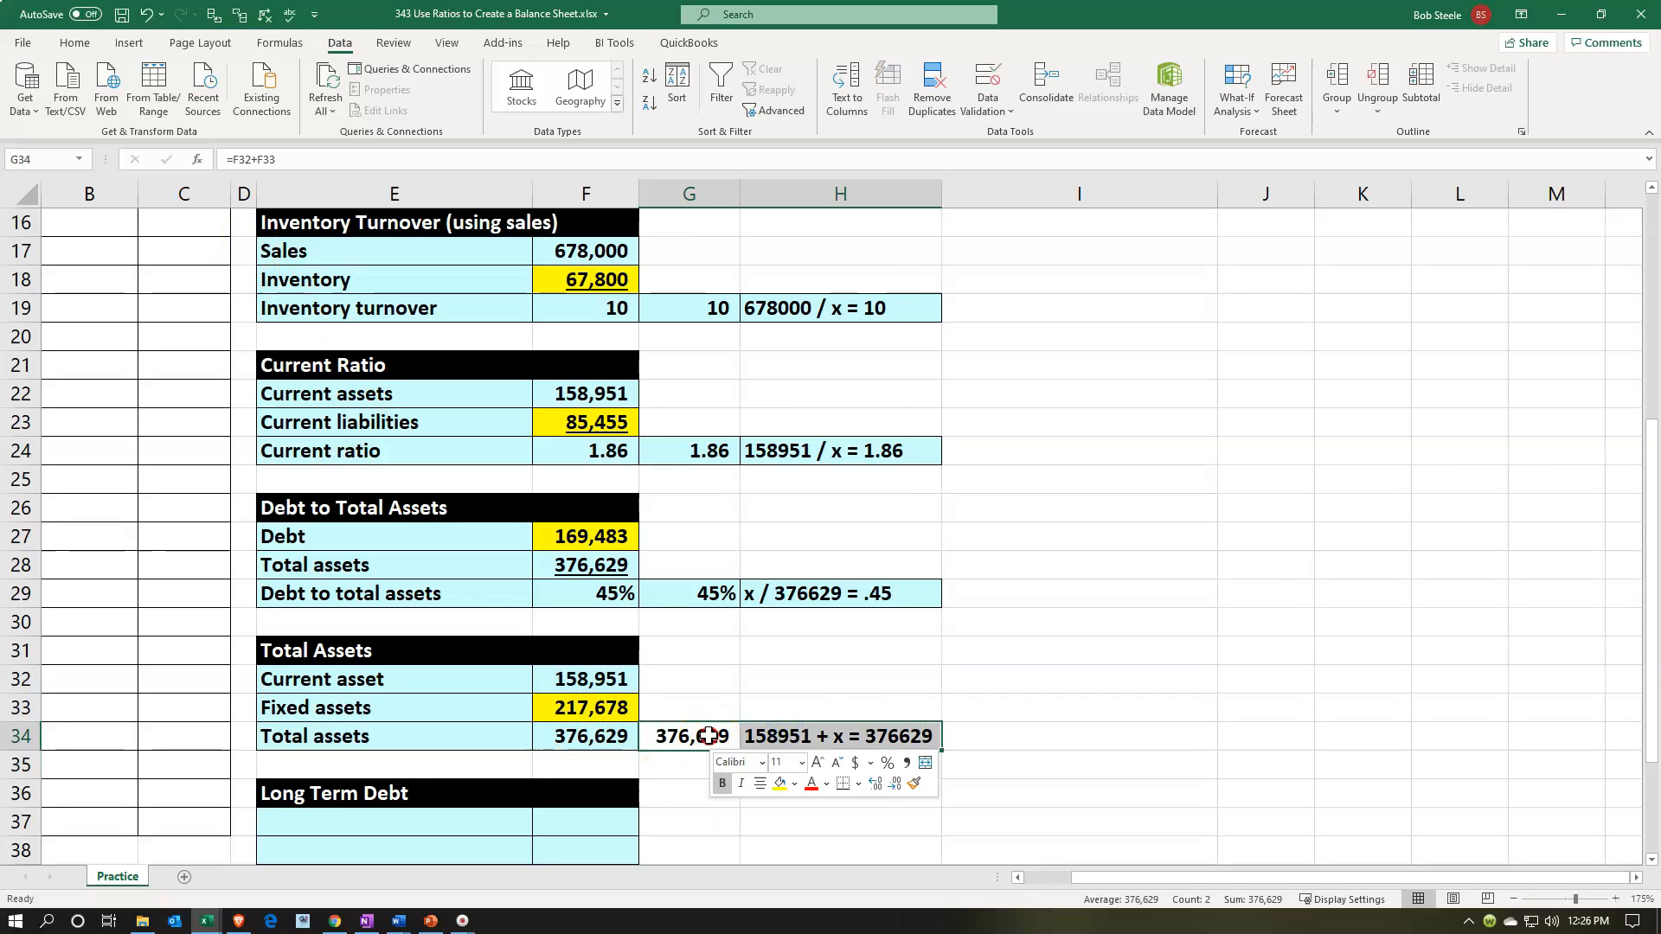
click(794, 784)
click(797, 718)
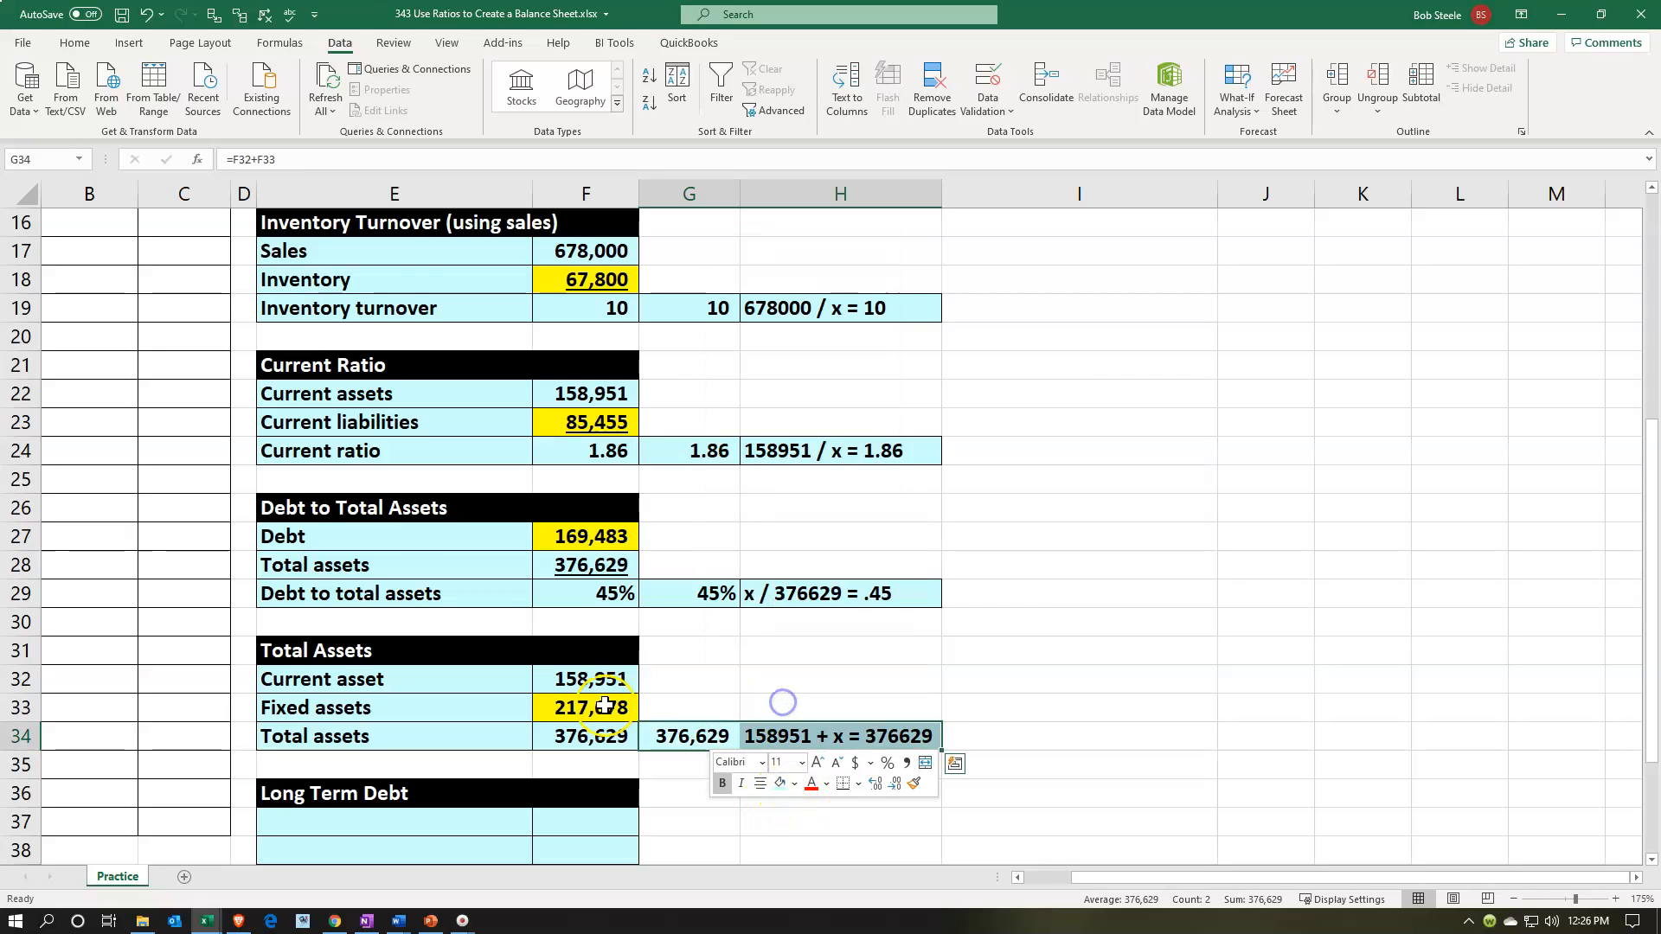
click(605, 706)
click(76, 43)
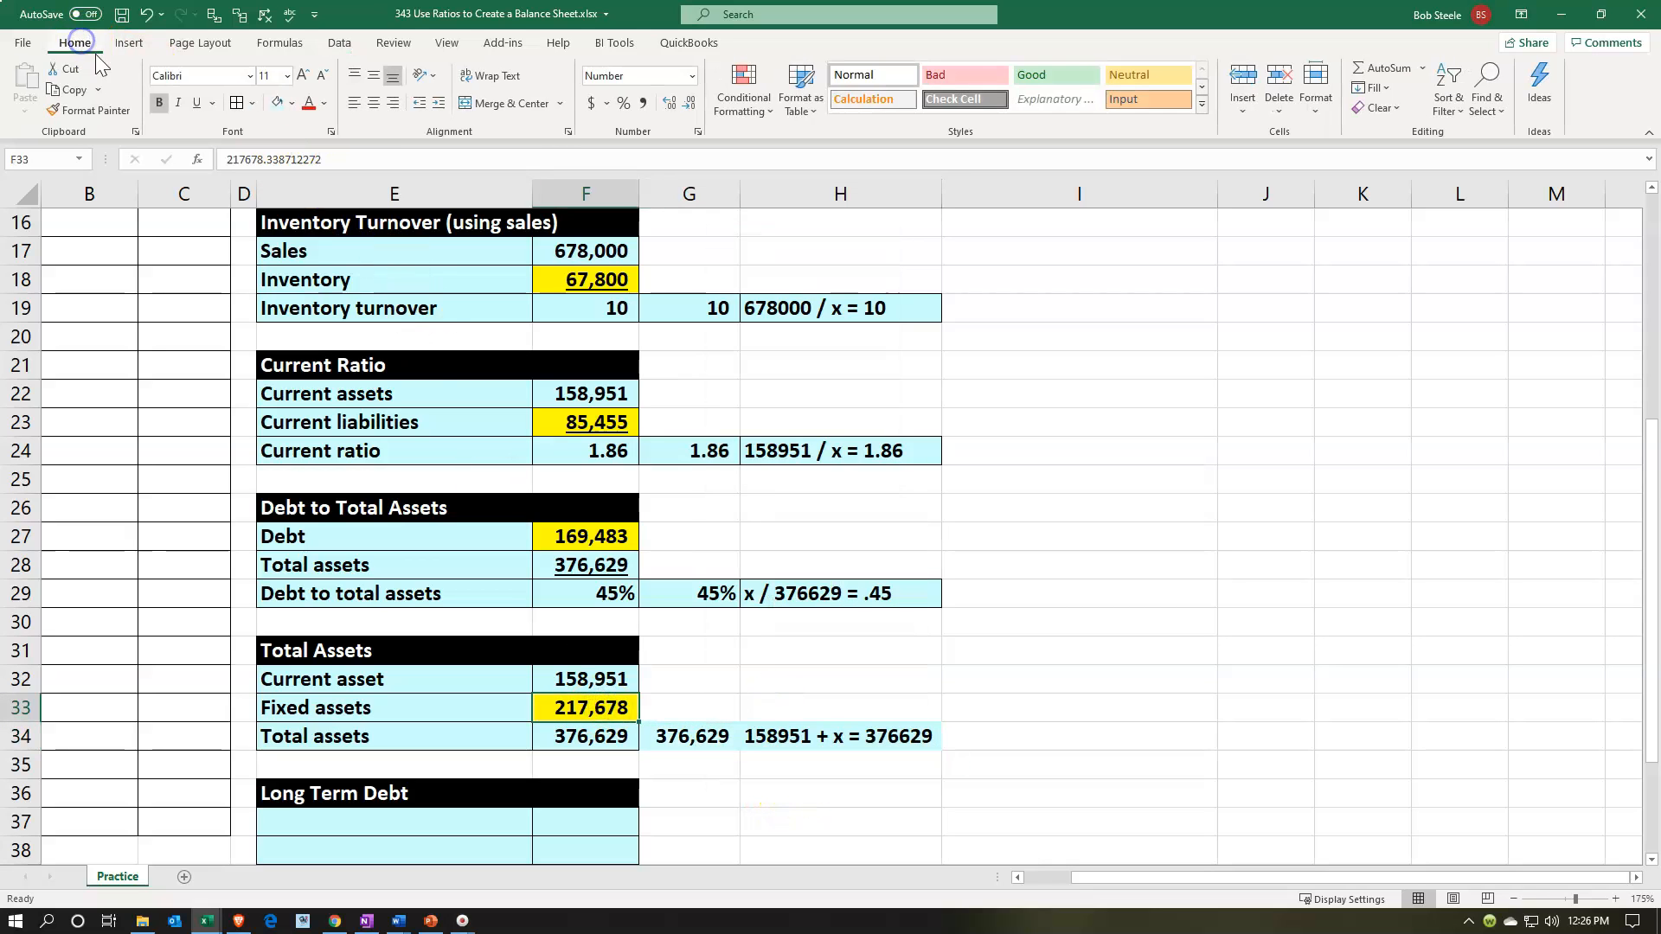
click(196, 103)
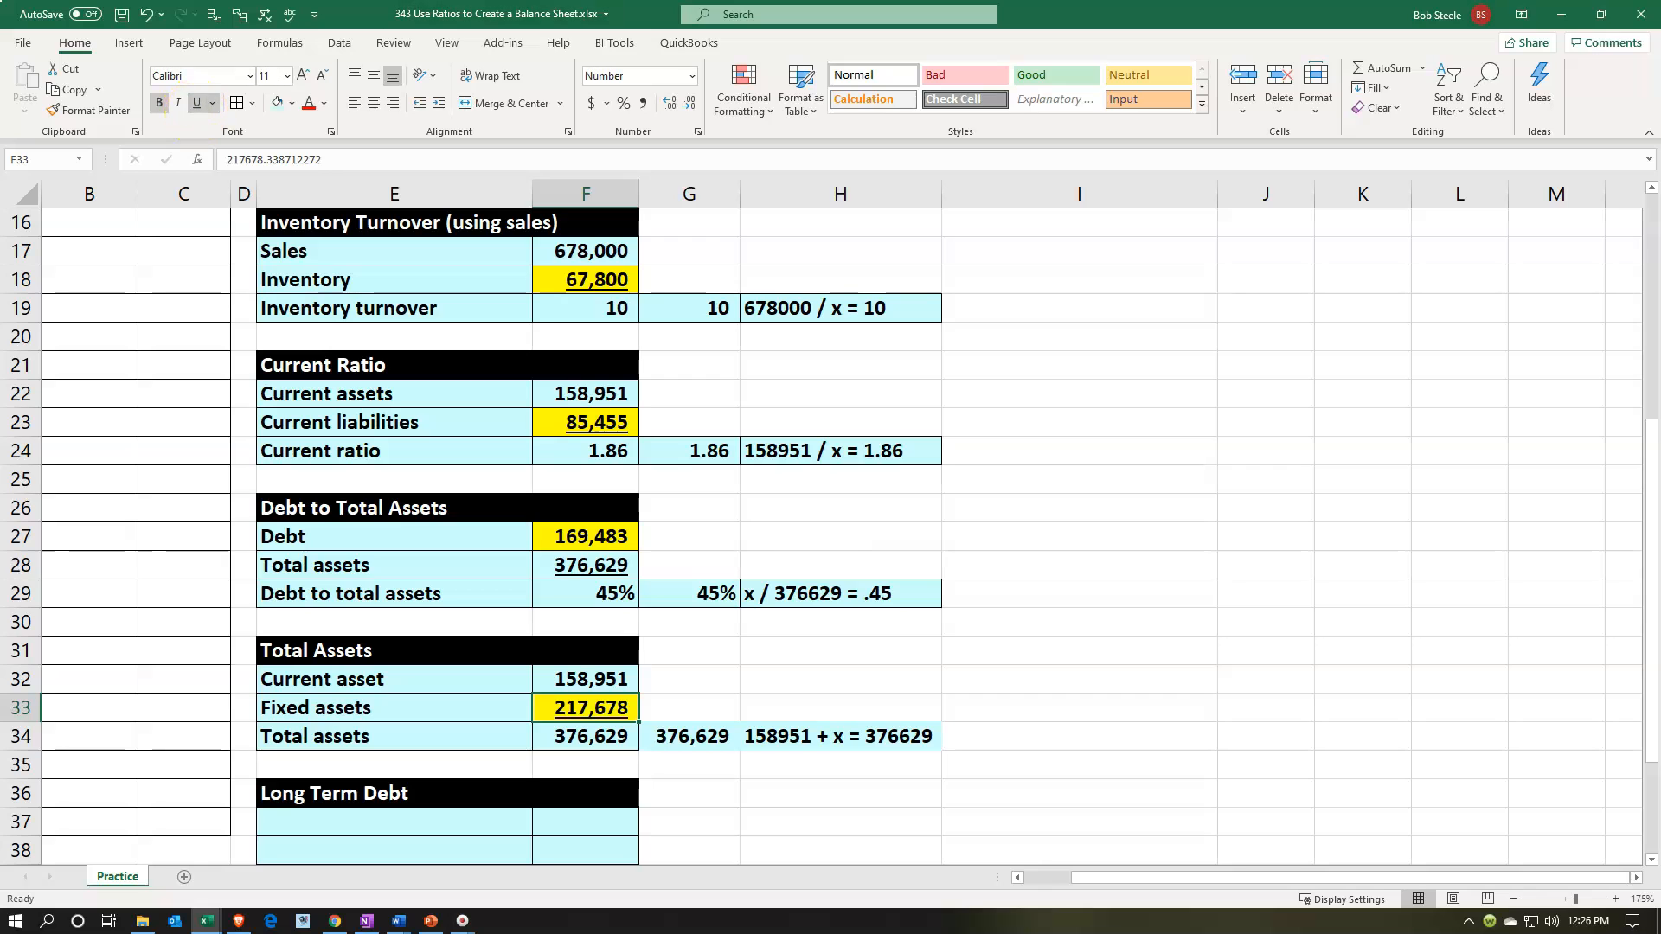
Link the balance sheet's fixed assets amount in K7 to the solved value with =F33.
click(830, 615)
scroll(1067, 612, up, 5)
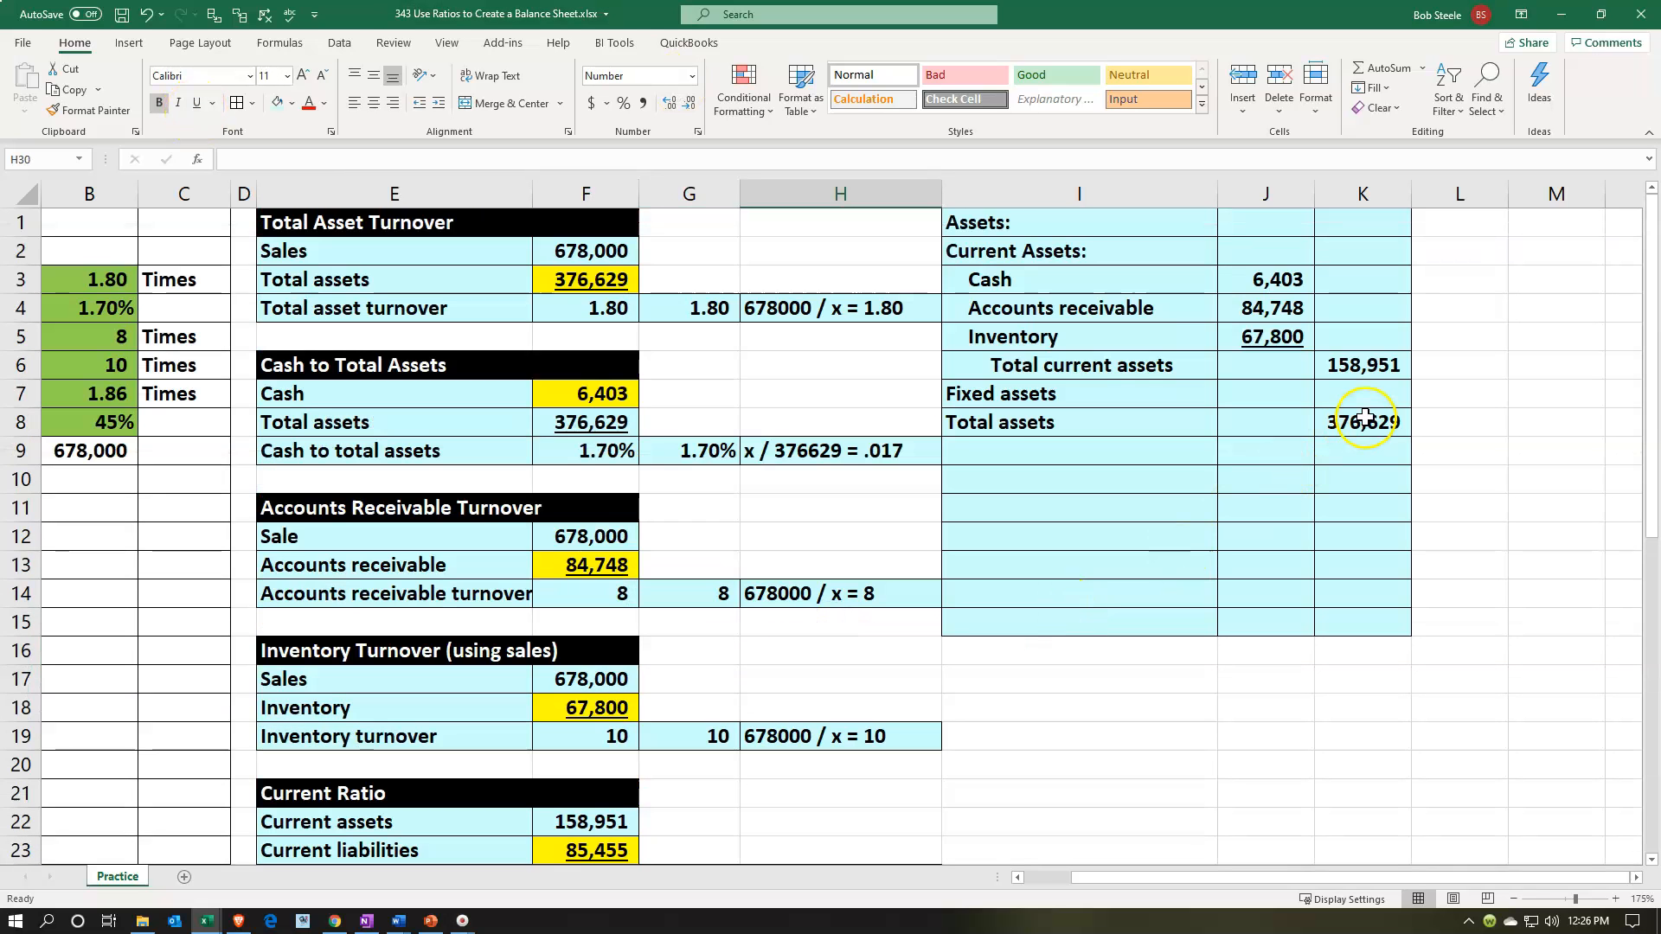
click(1361, 400)
text(=)
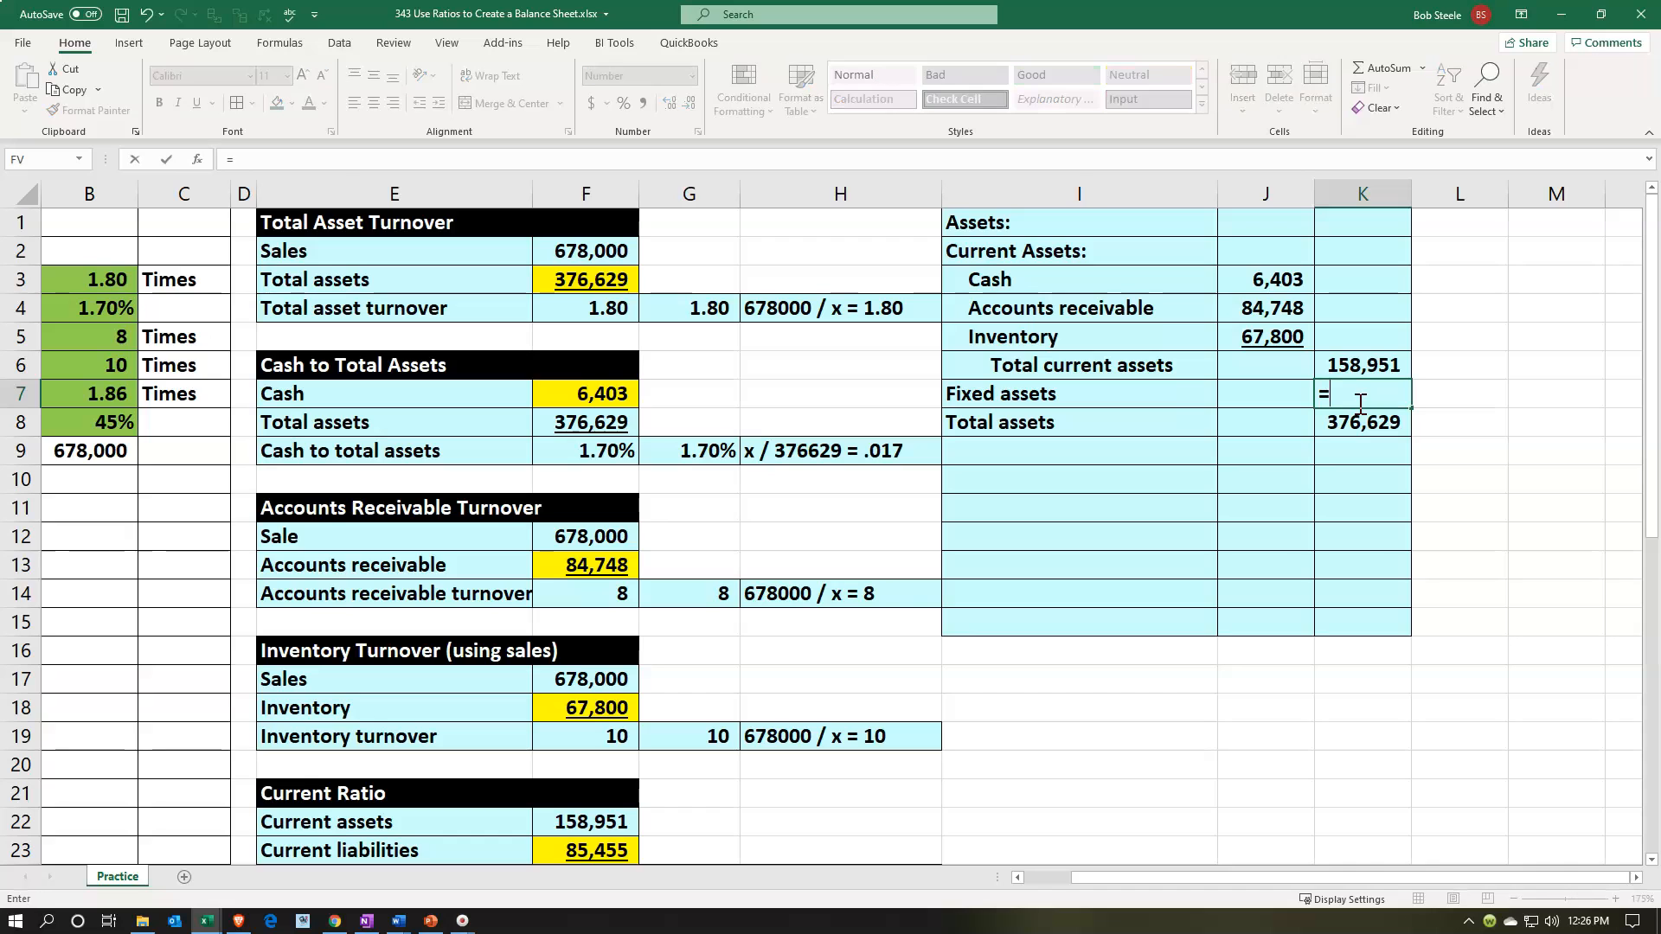
click(822, 621)
scroll(824, 623, down, 6)
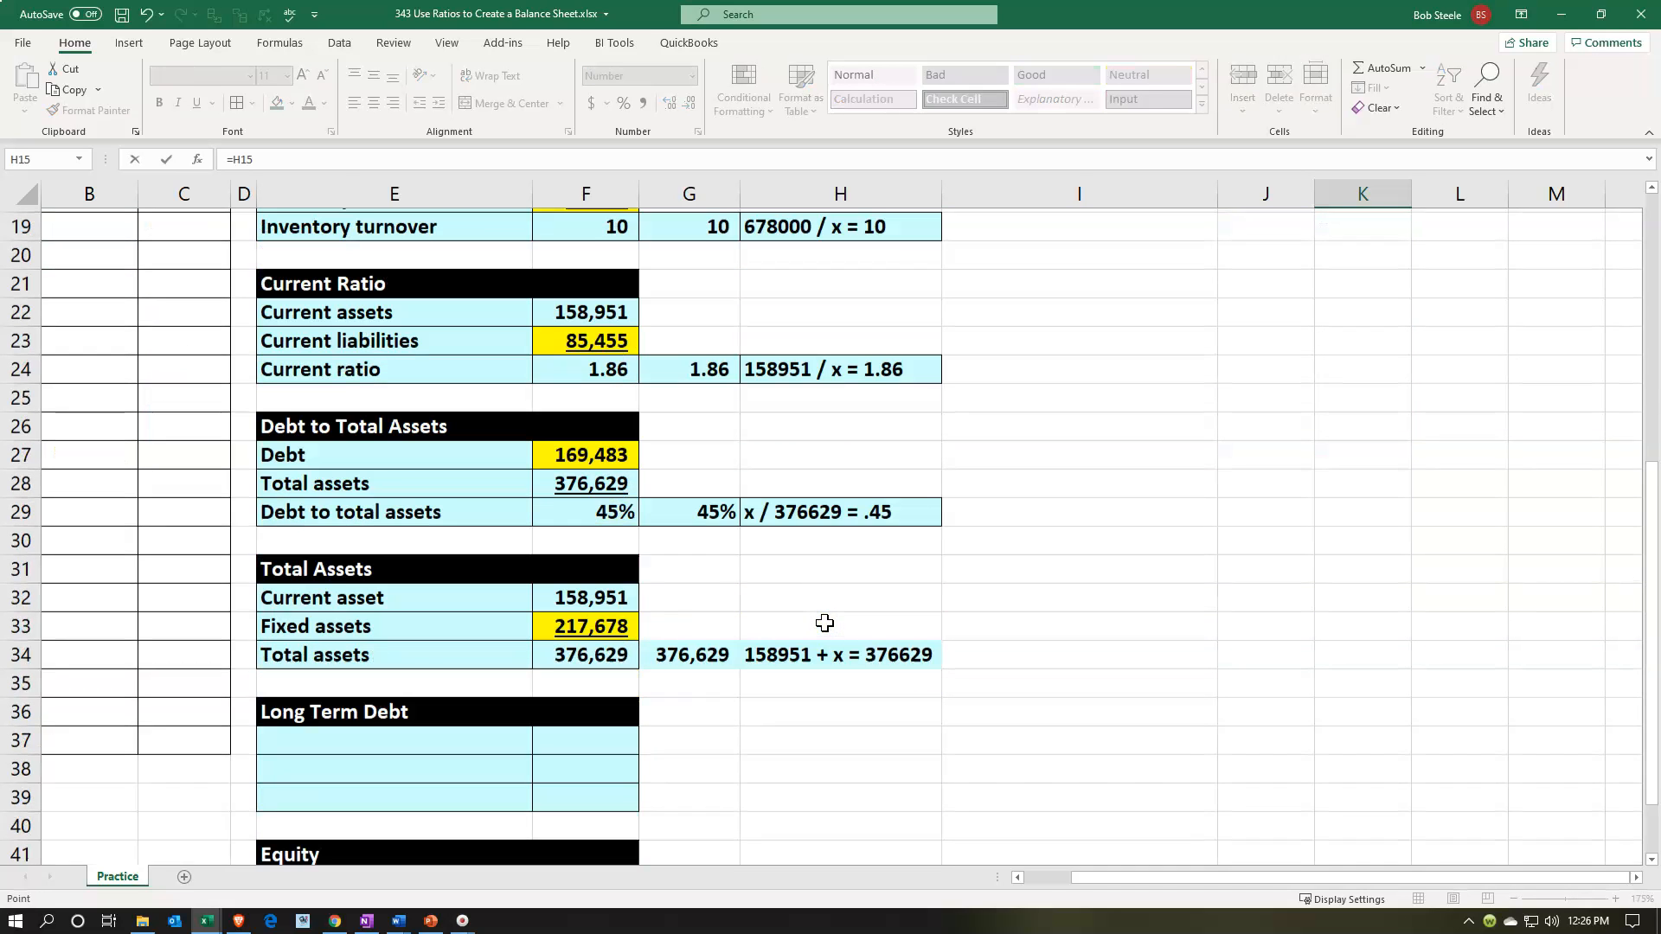
click(617, 622)
key(Return)
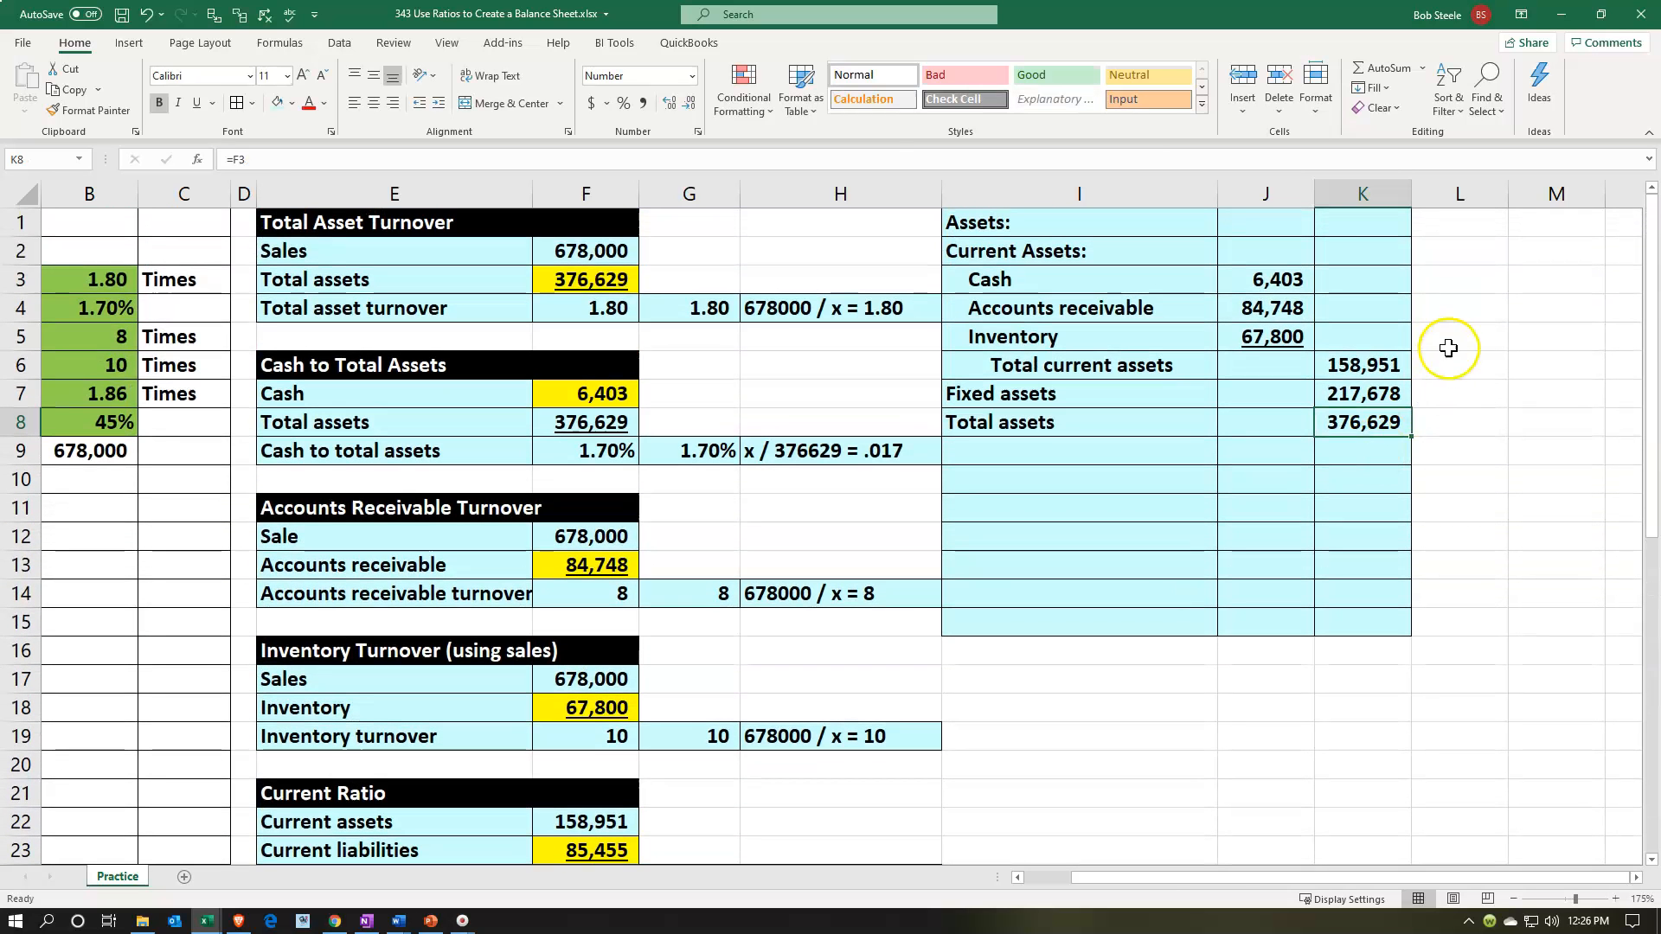
click(1377, 365)
drag(1378, 365, 1375, 398)
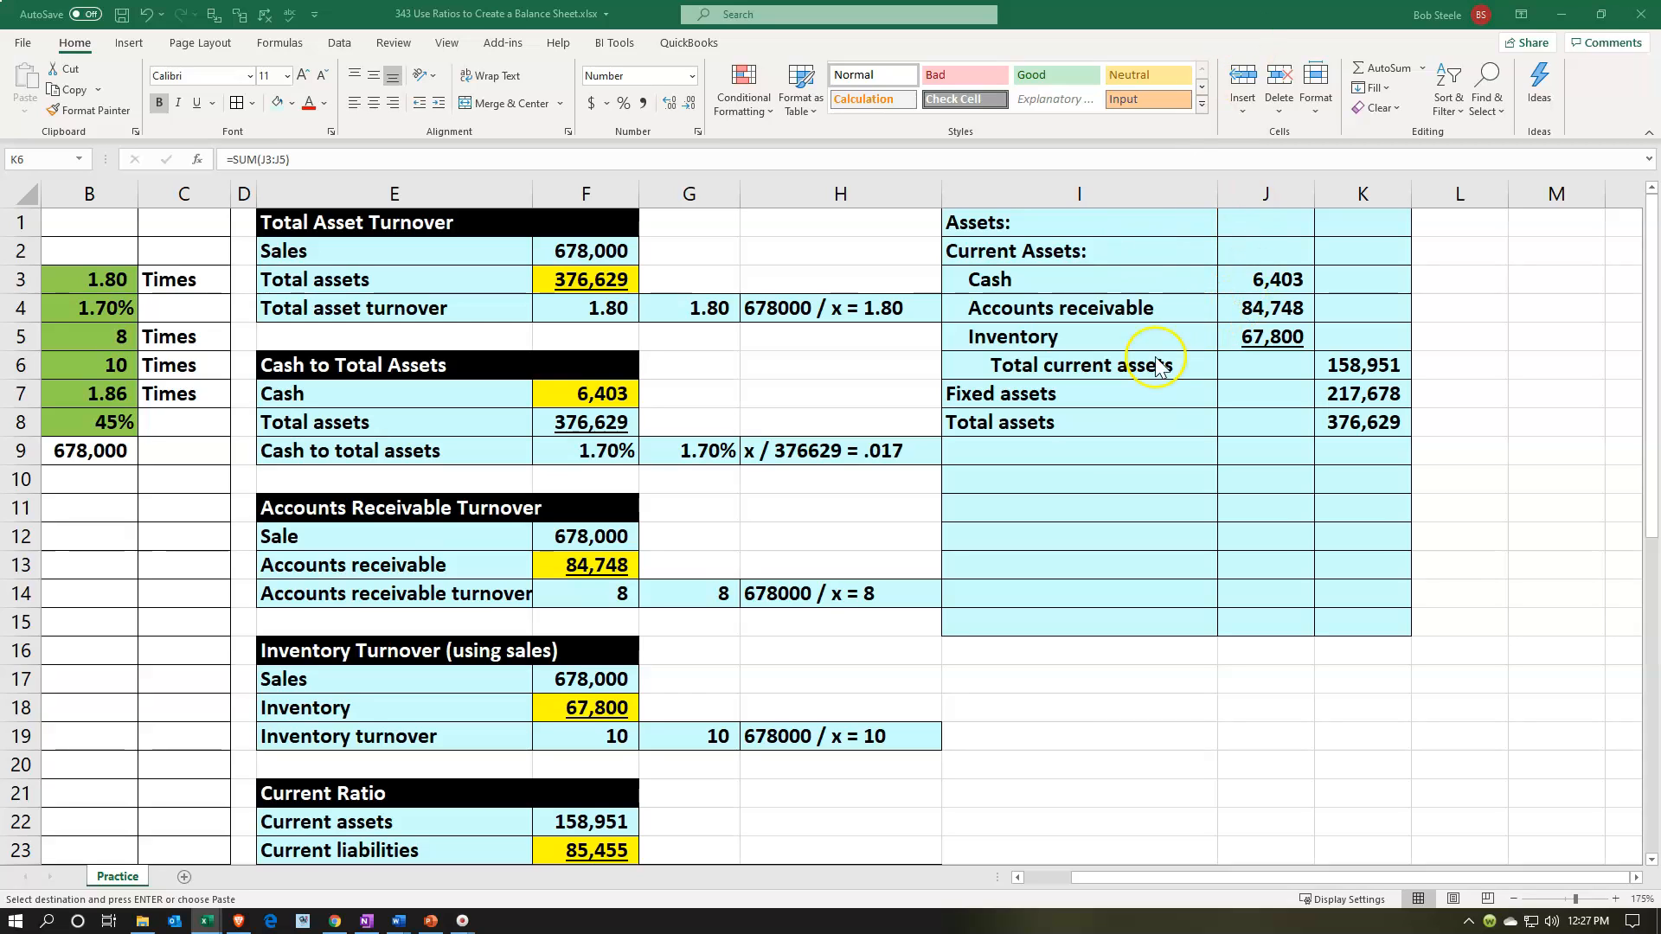
Paste the headings "Liabilities:" and "Current Liabilities:" into I9:I10 and the label "Current debt" into I11.
click(1050, 450)
key(ctrl+v)
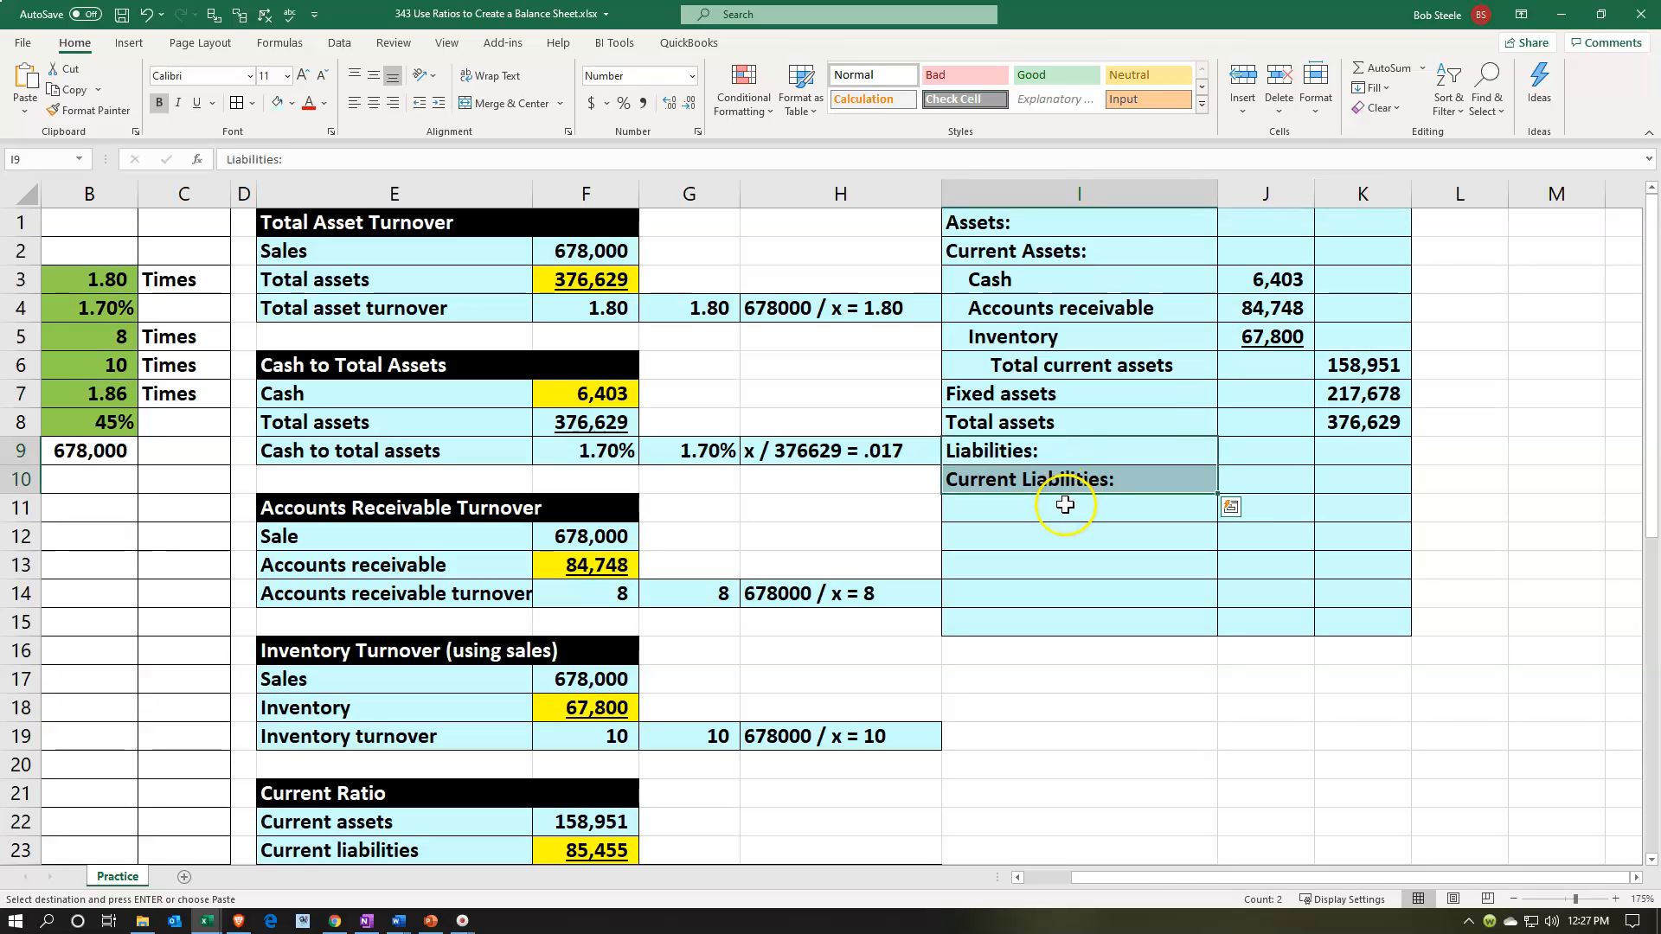
click(1064, 509)
key(alt+Tab)
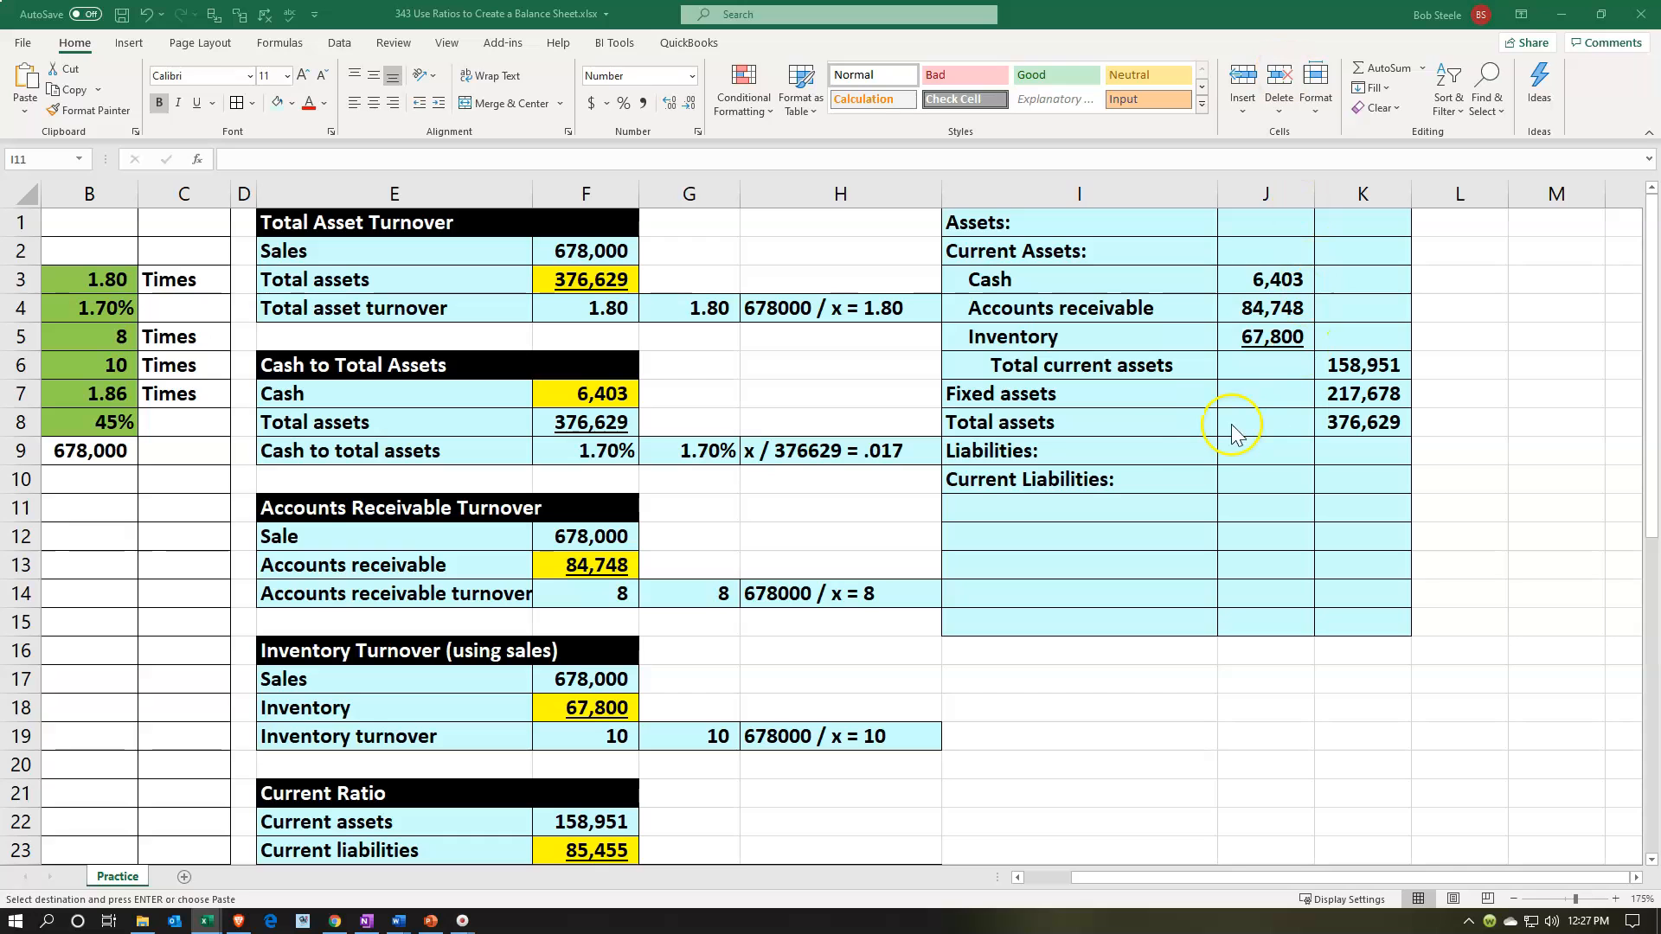
click(1051, 506)
key(ctrl+v)
Change the "Long Term Debt" block heading in E36 to "Total Debt".
scroll(1029, 547, down, 3)
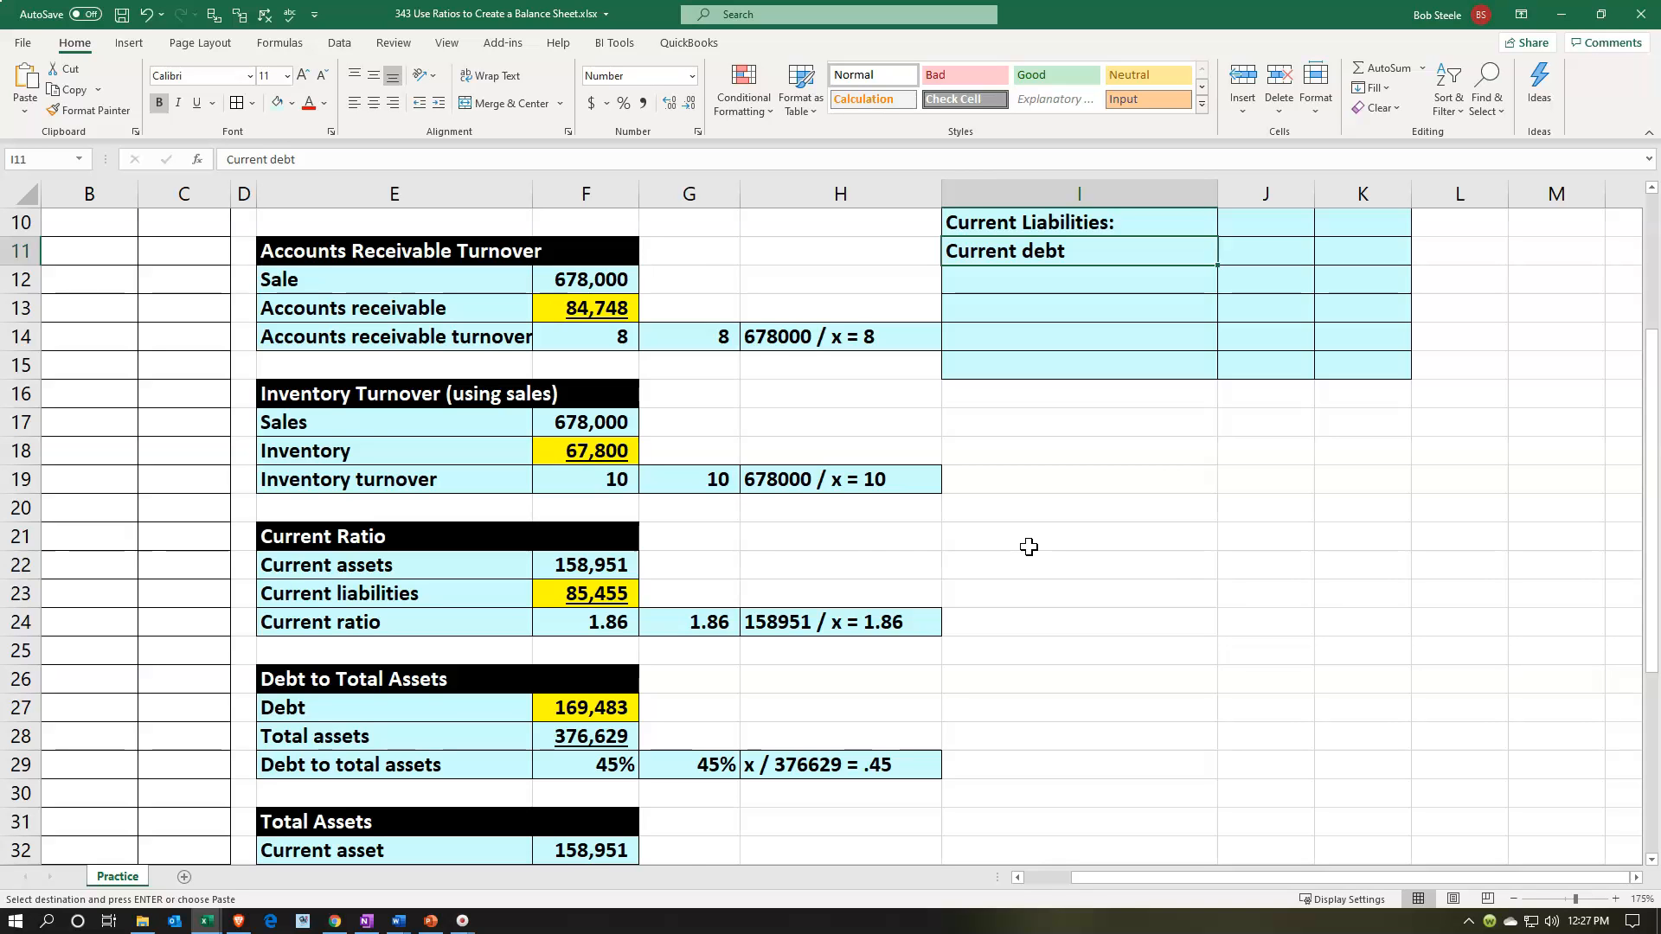
scroll(1028, 547, down, 3)
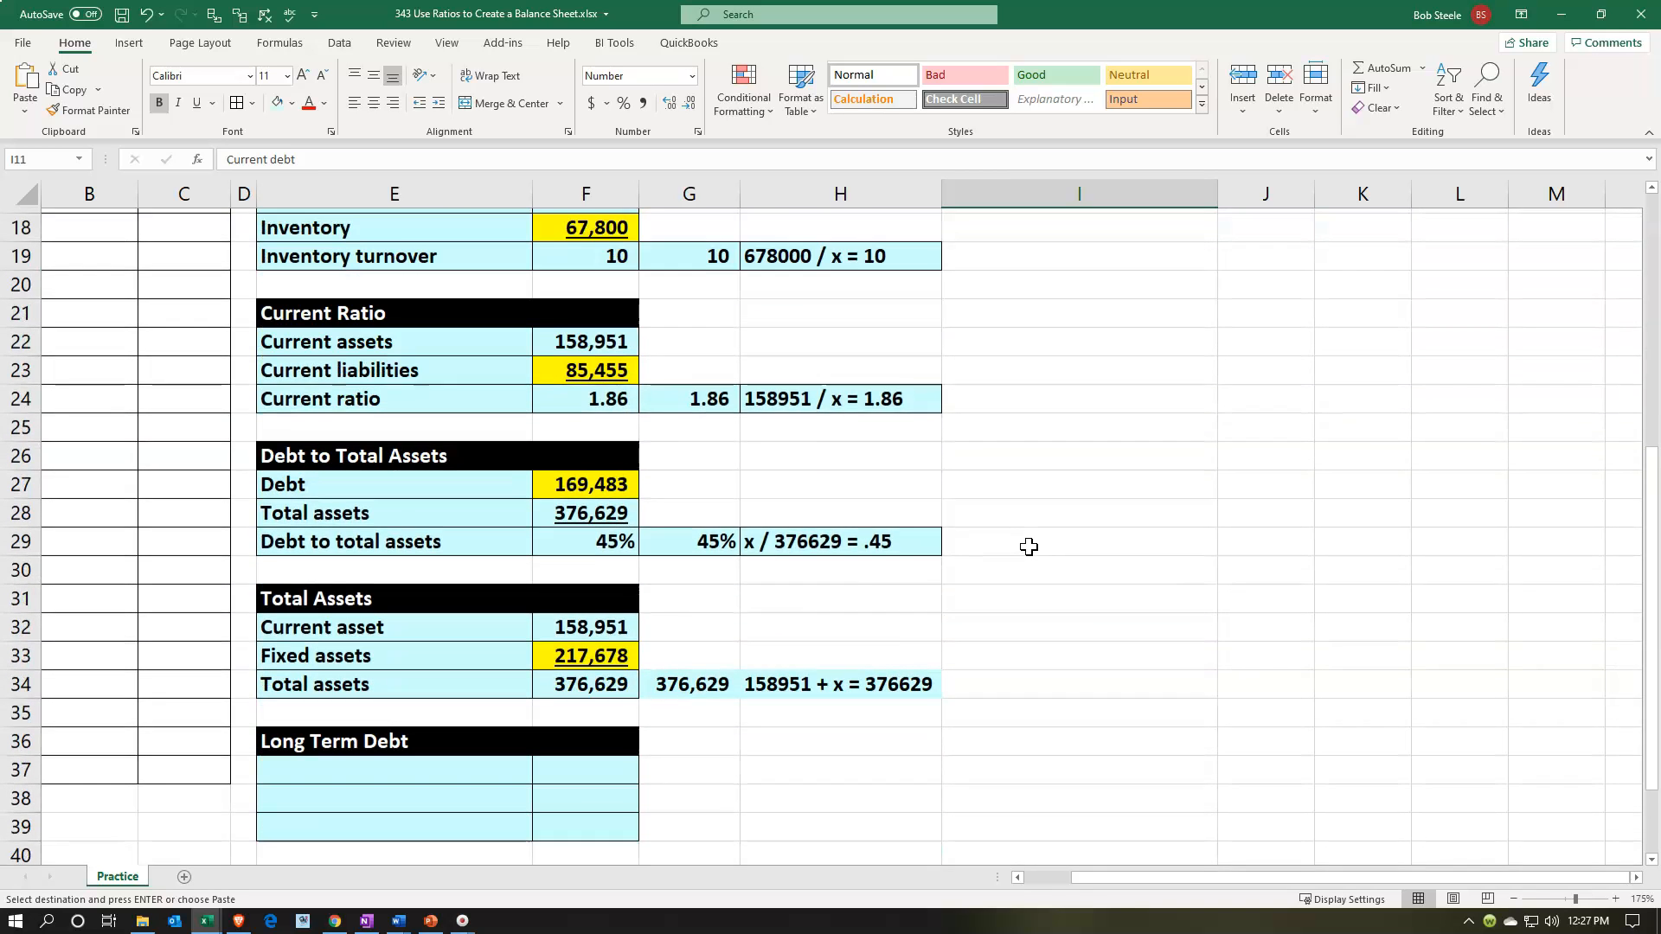
click(380, 504)
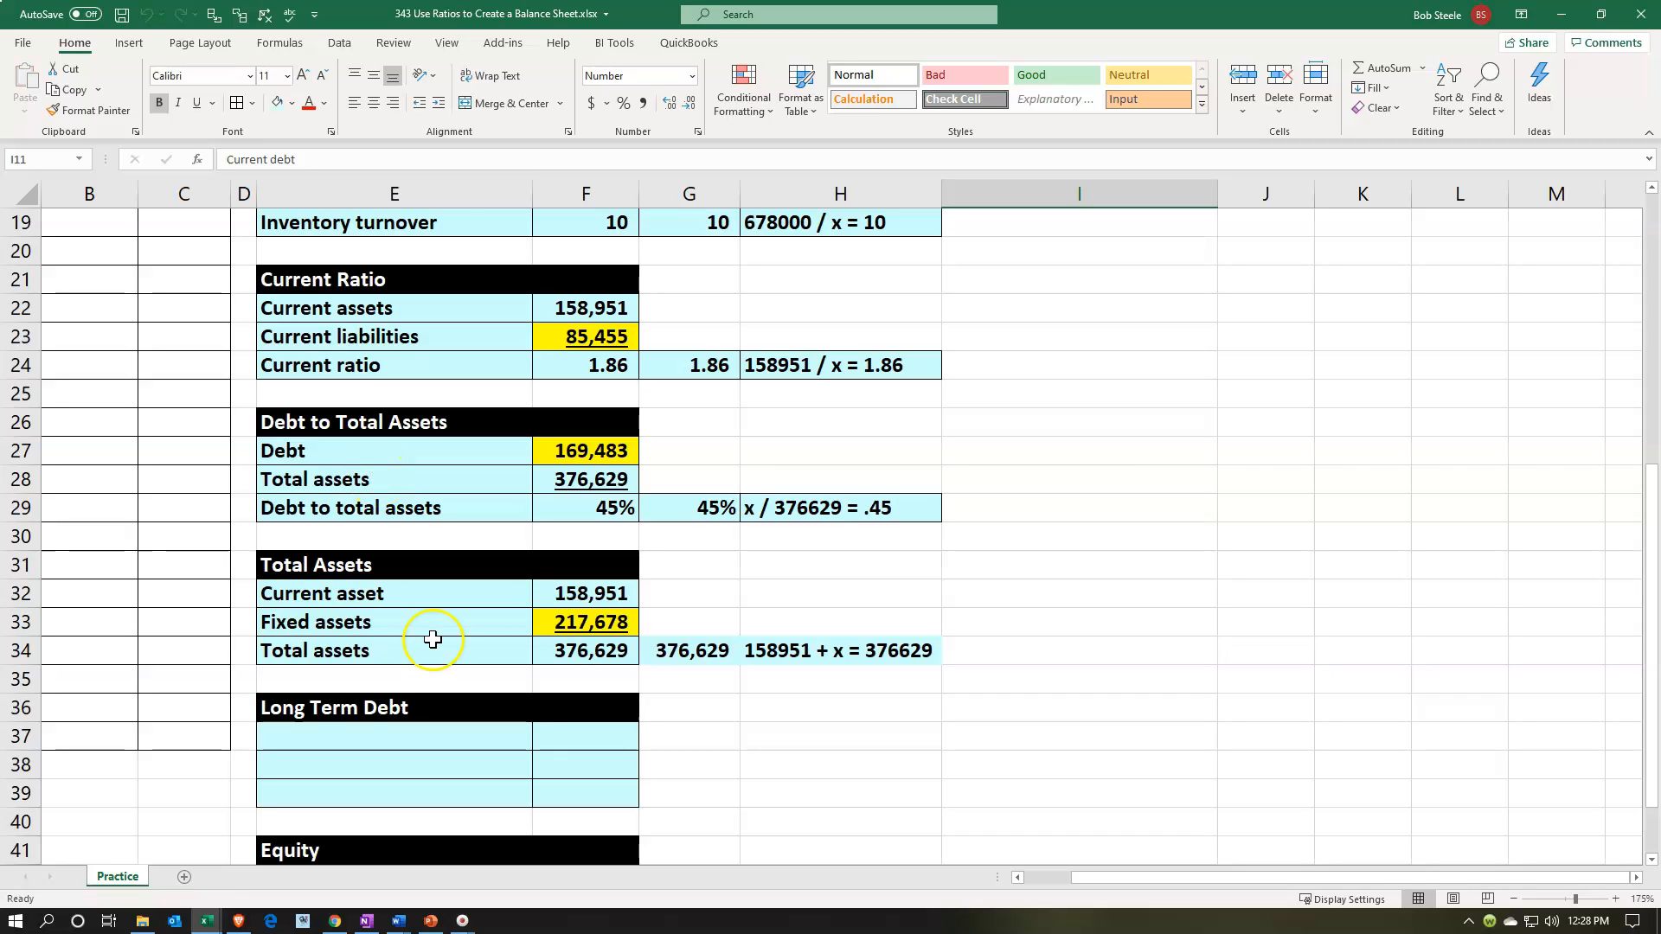
click(433, 639)
click(413, 699)
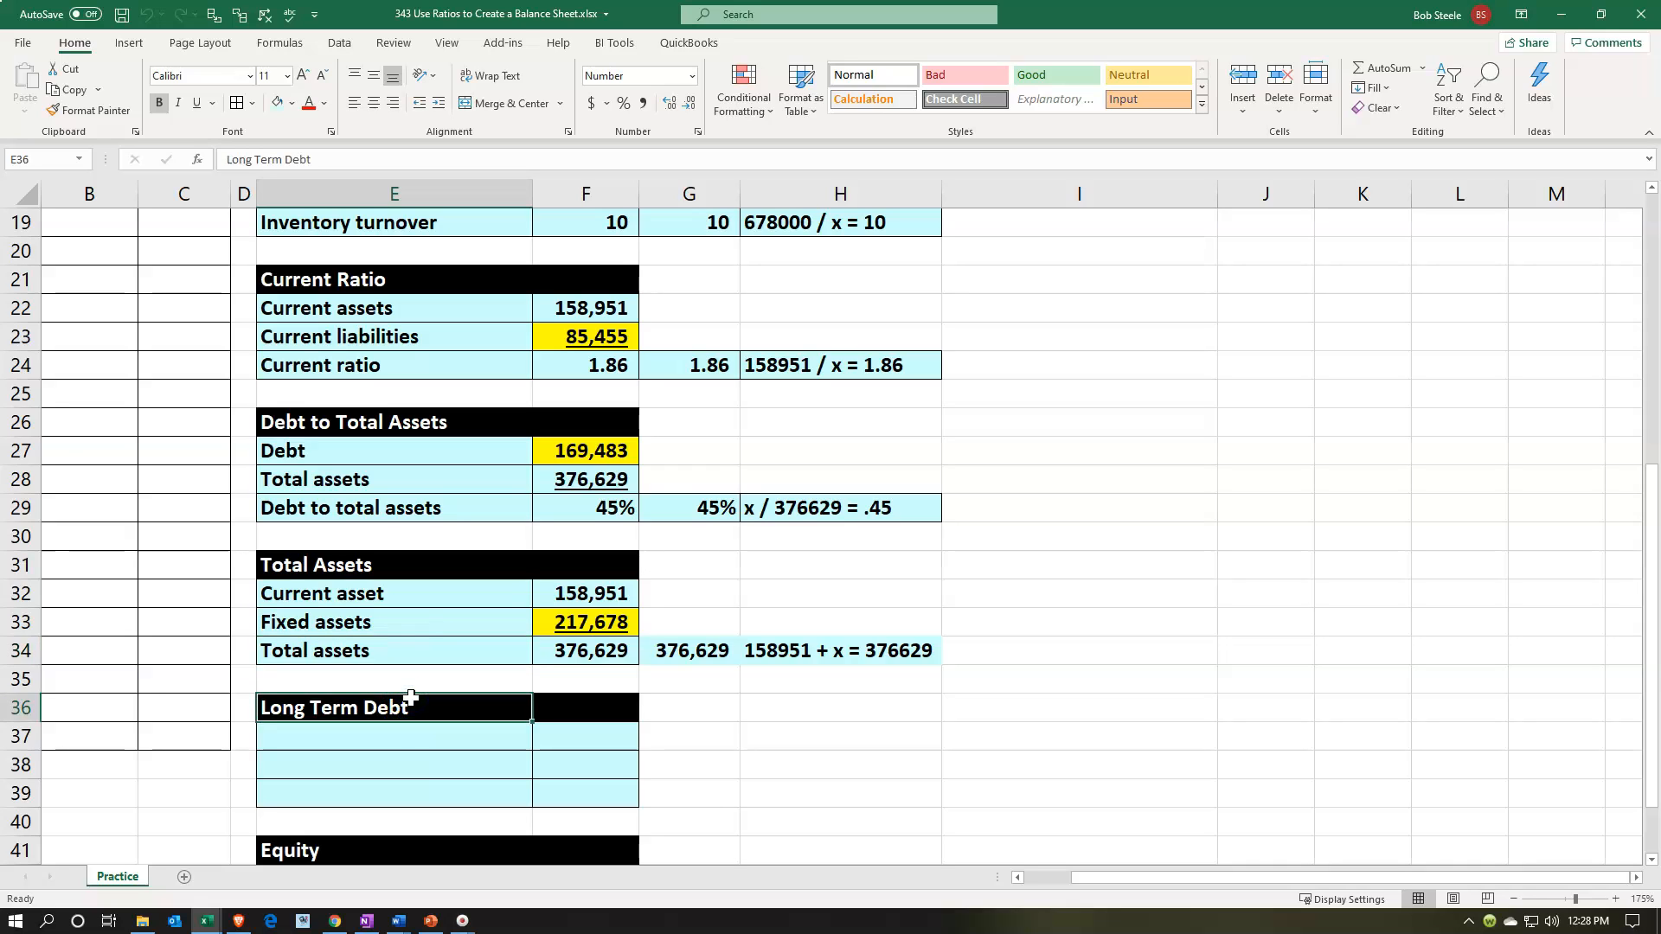
text(Total)
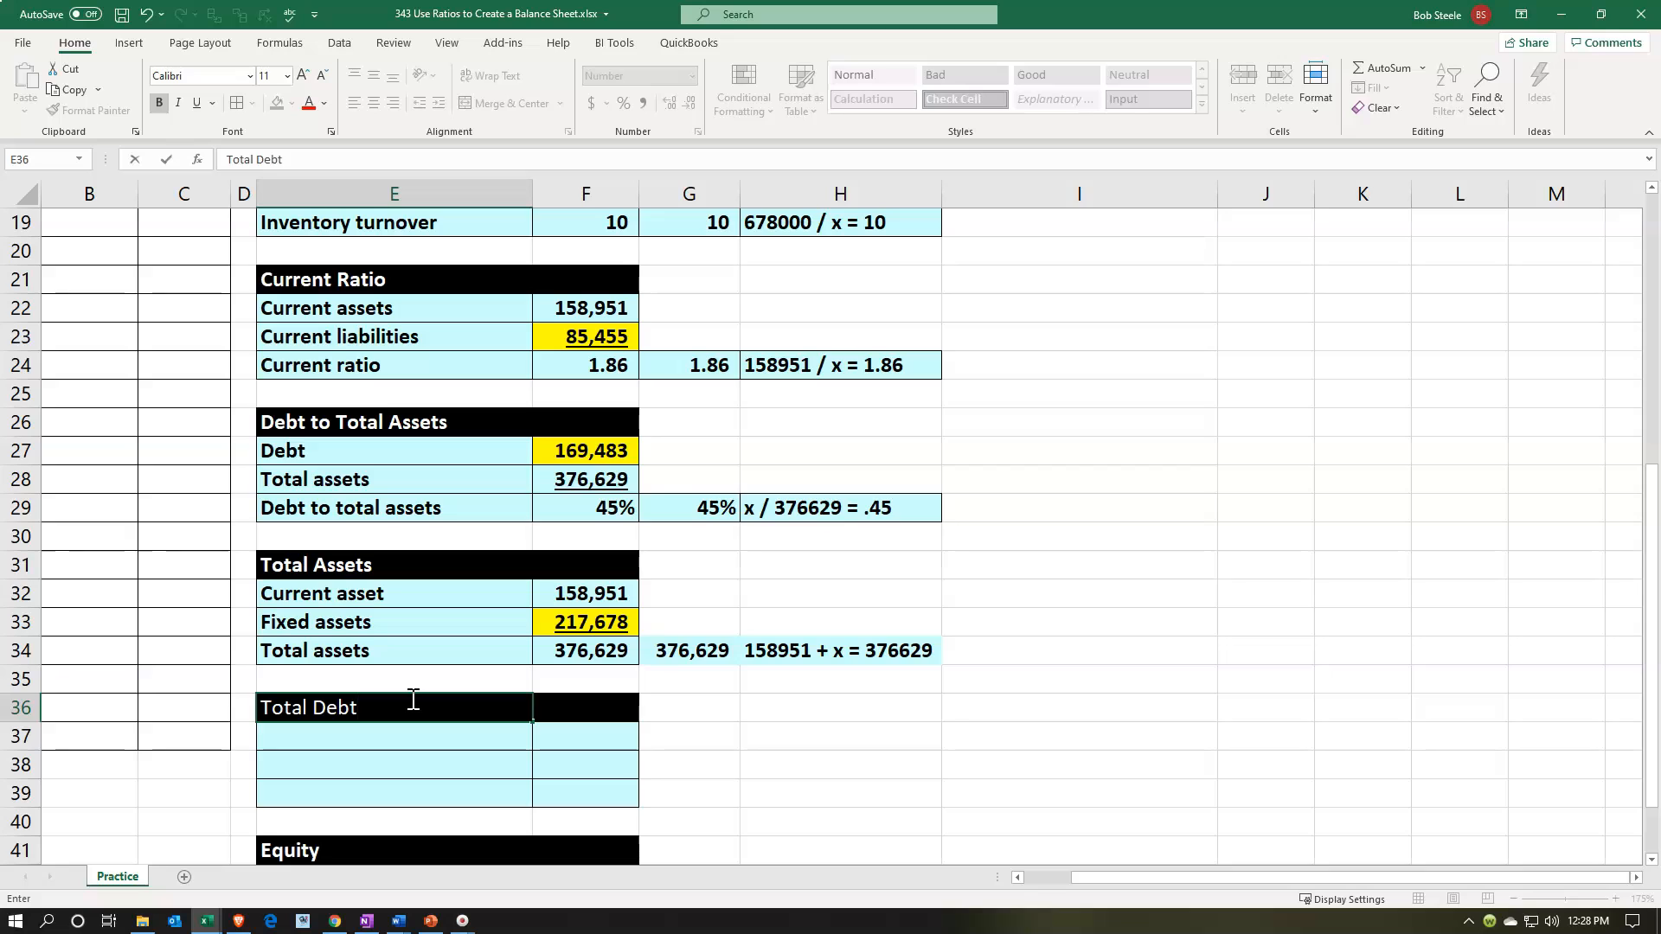
key(Return)
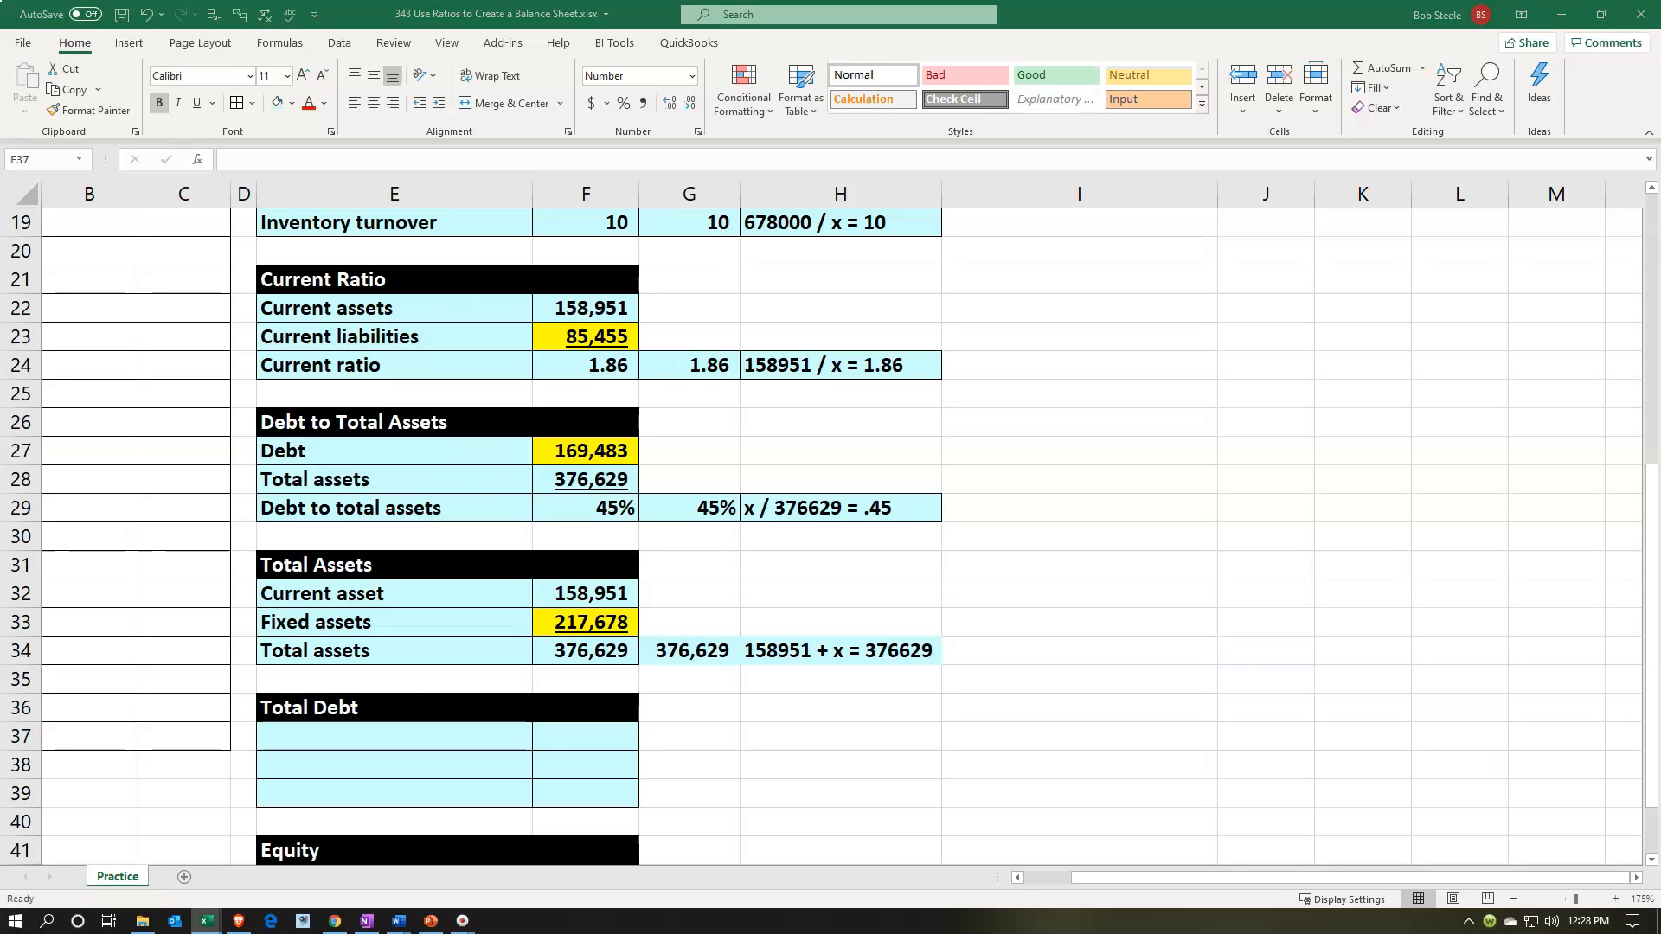
Label the Total Debt rows E37:E39 as "Current liabilities", "Long term debt" and "Total debt".
click(409, 738)
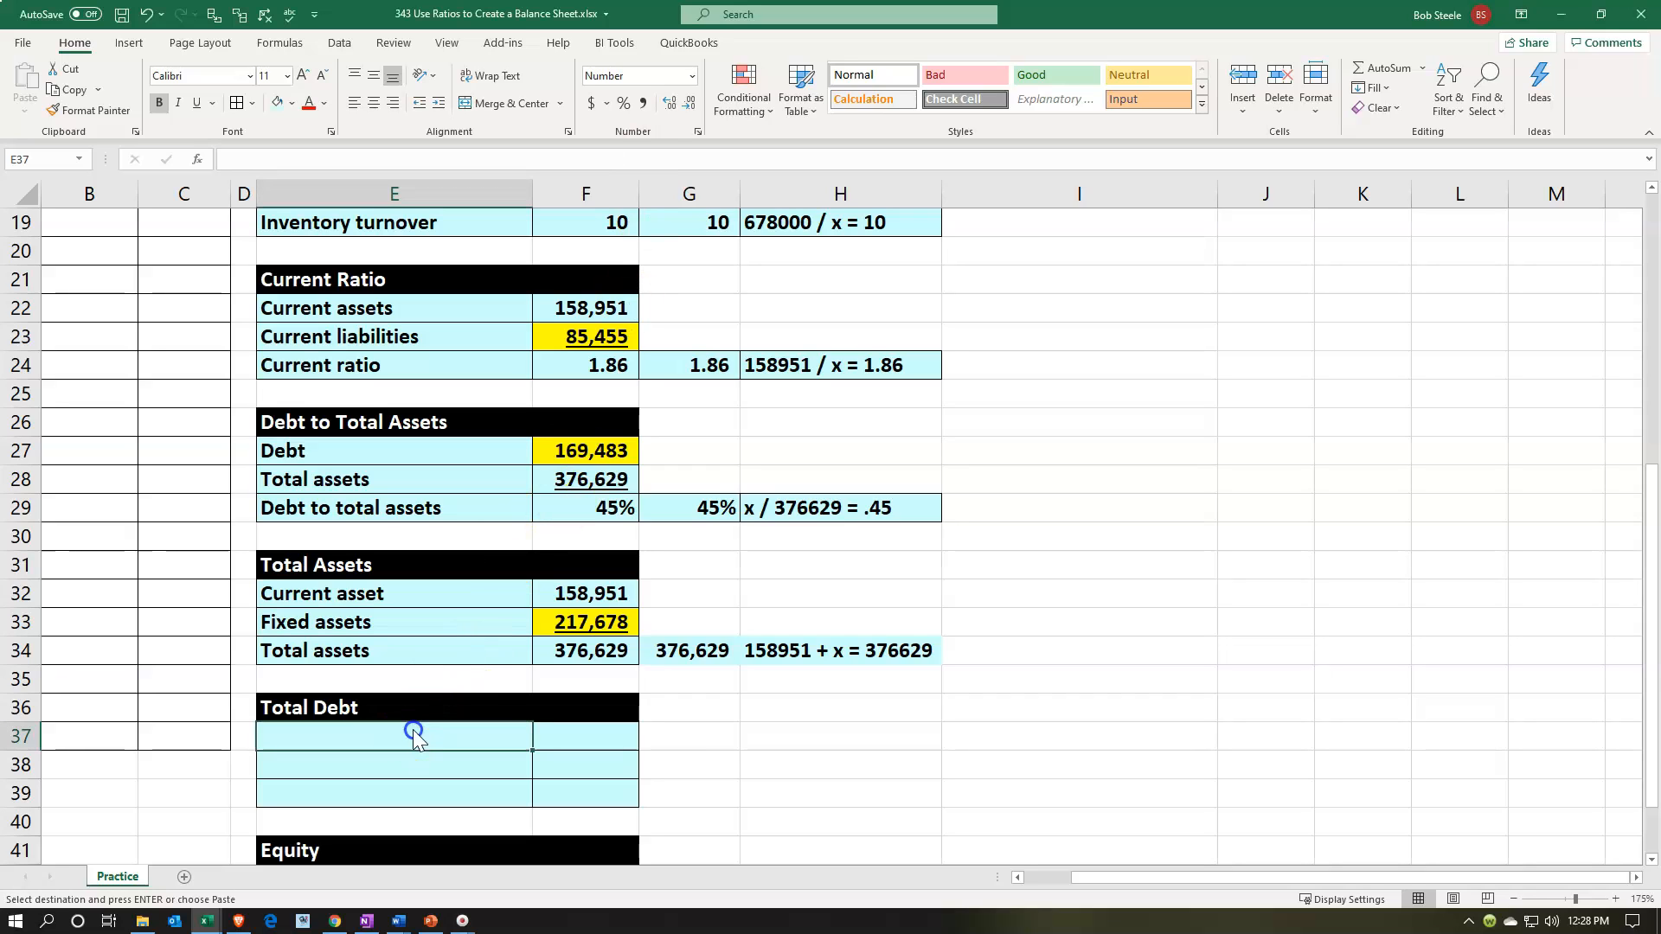
text(Current liabilities)
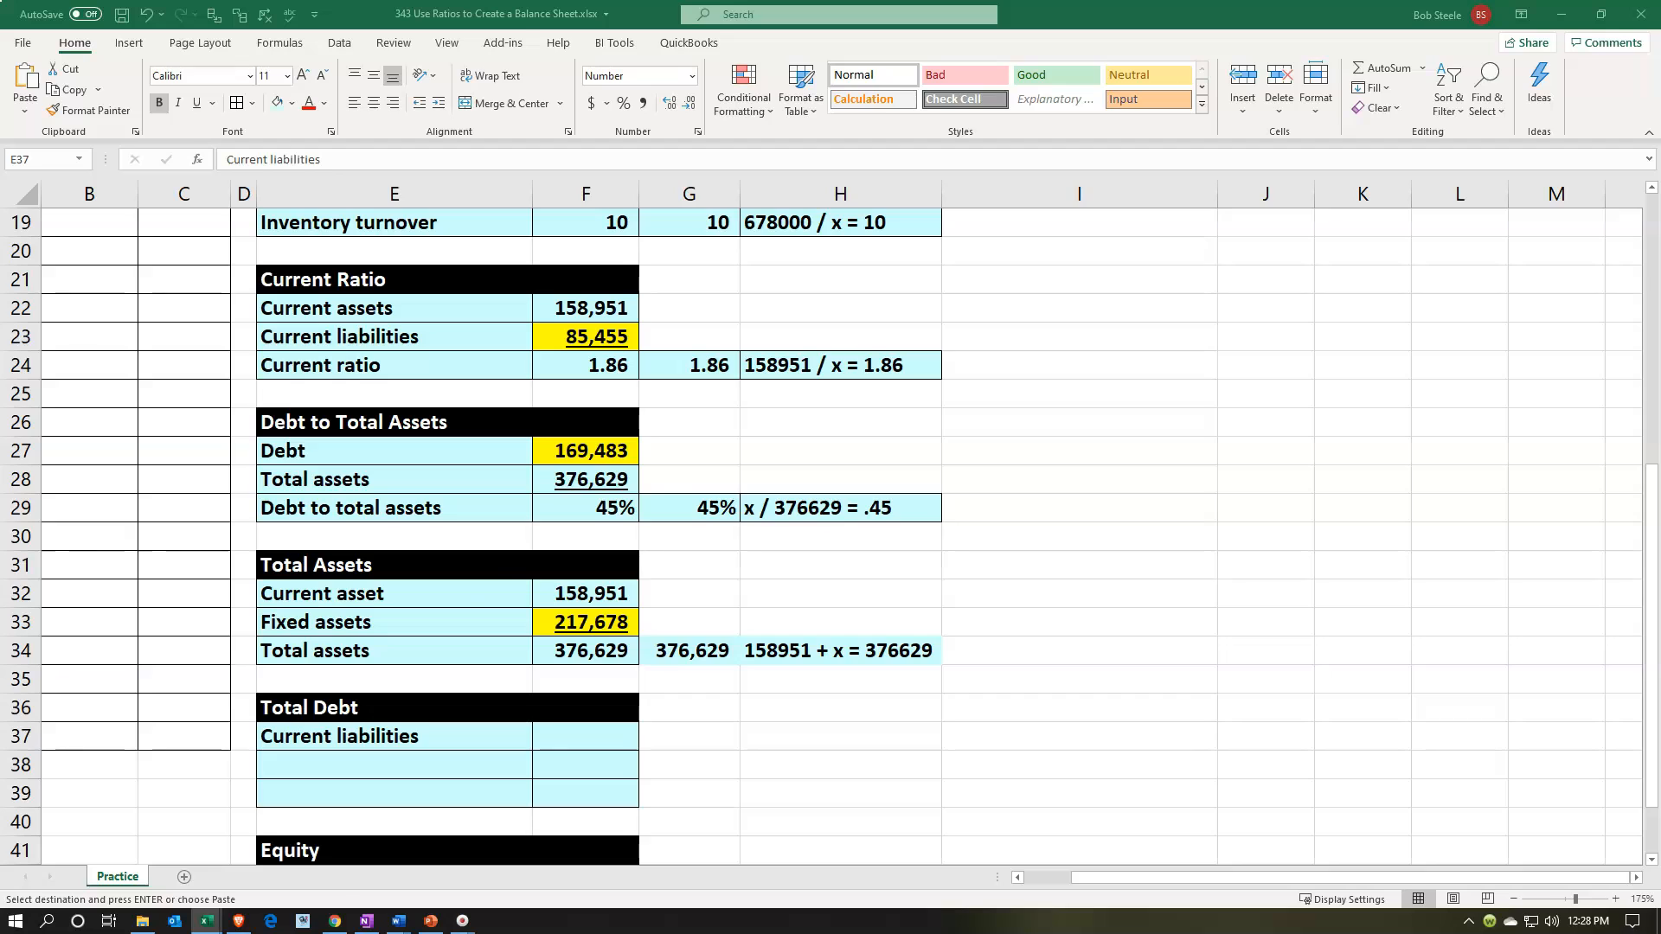
click(378, 782)
click(363, 767)
text(Long term debt)
key(ctrl+Return)
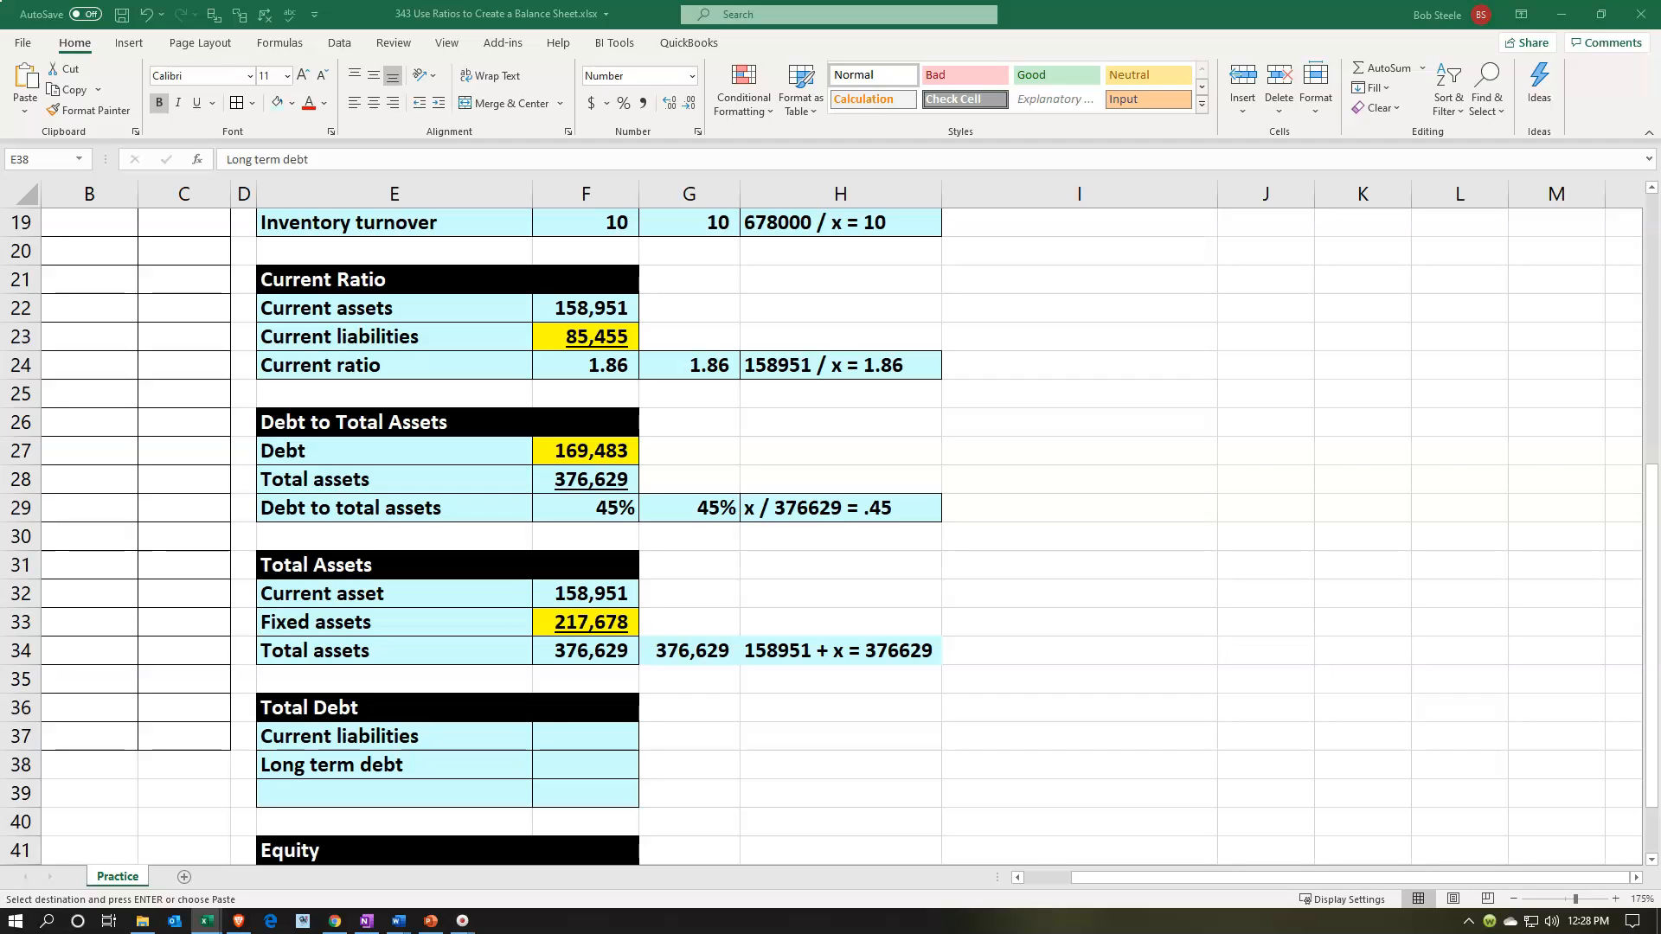
click(386, 787)
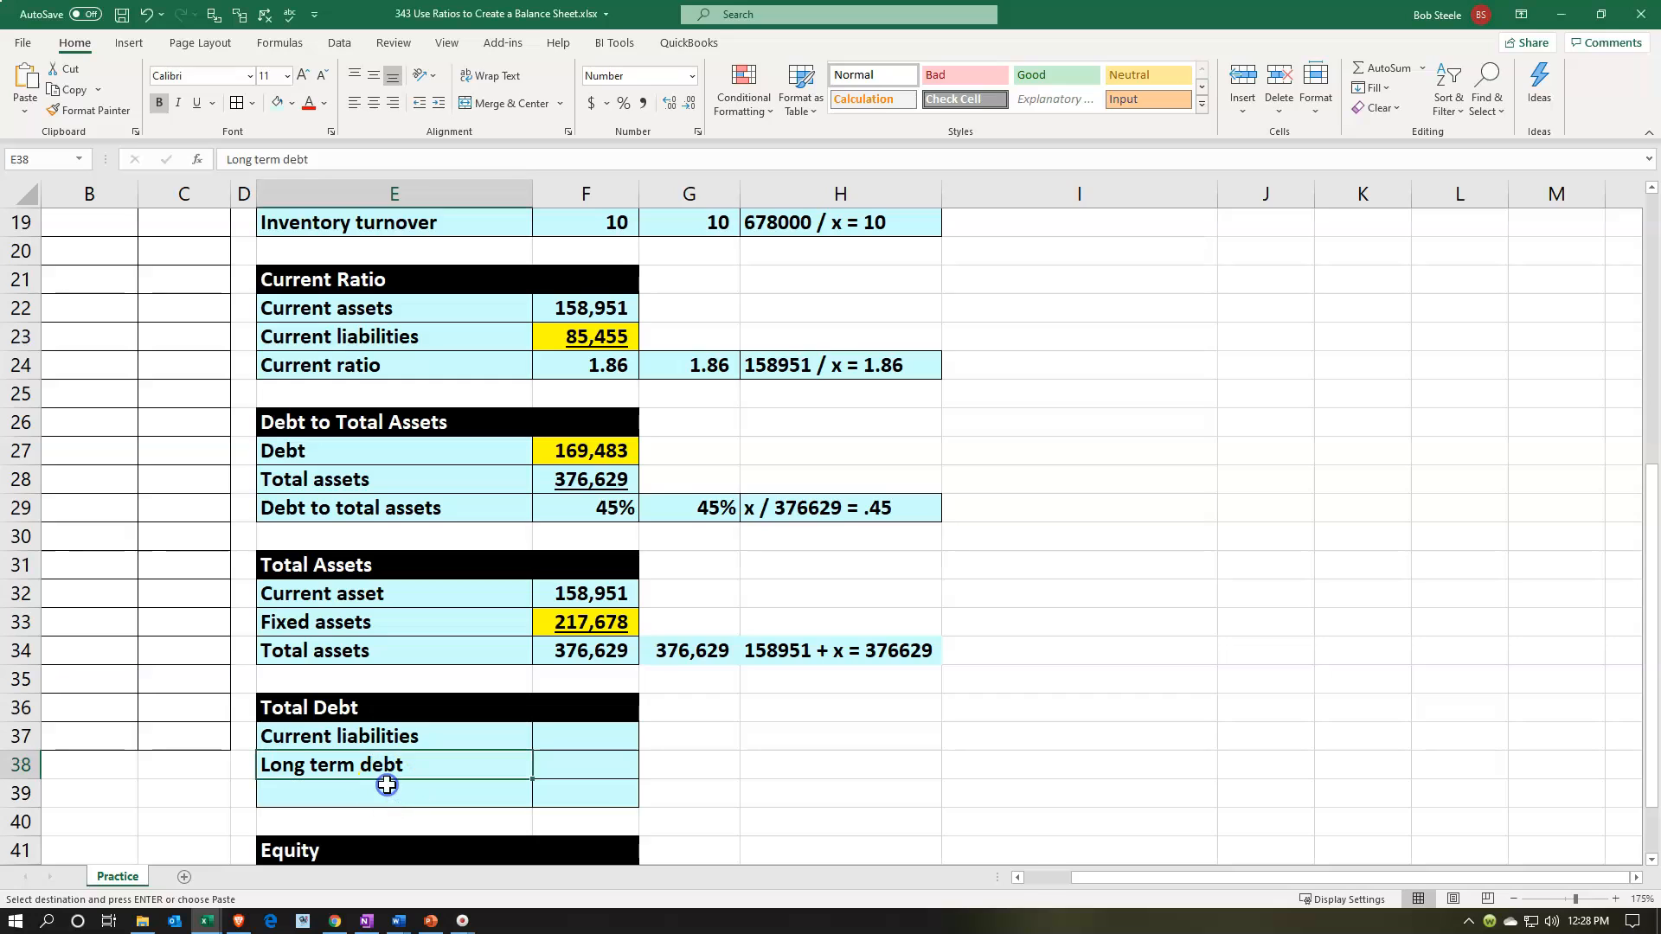
text(Total debt)
Link the current liabilities amount in F37 to the Current Ratio block with =F23.
click(558, 736)
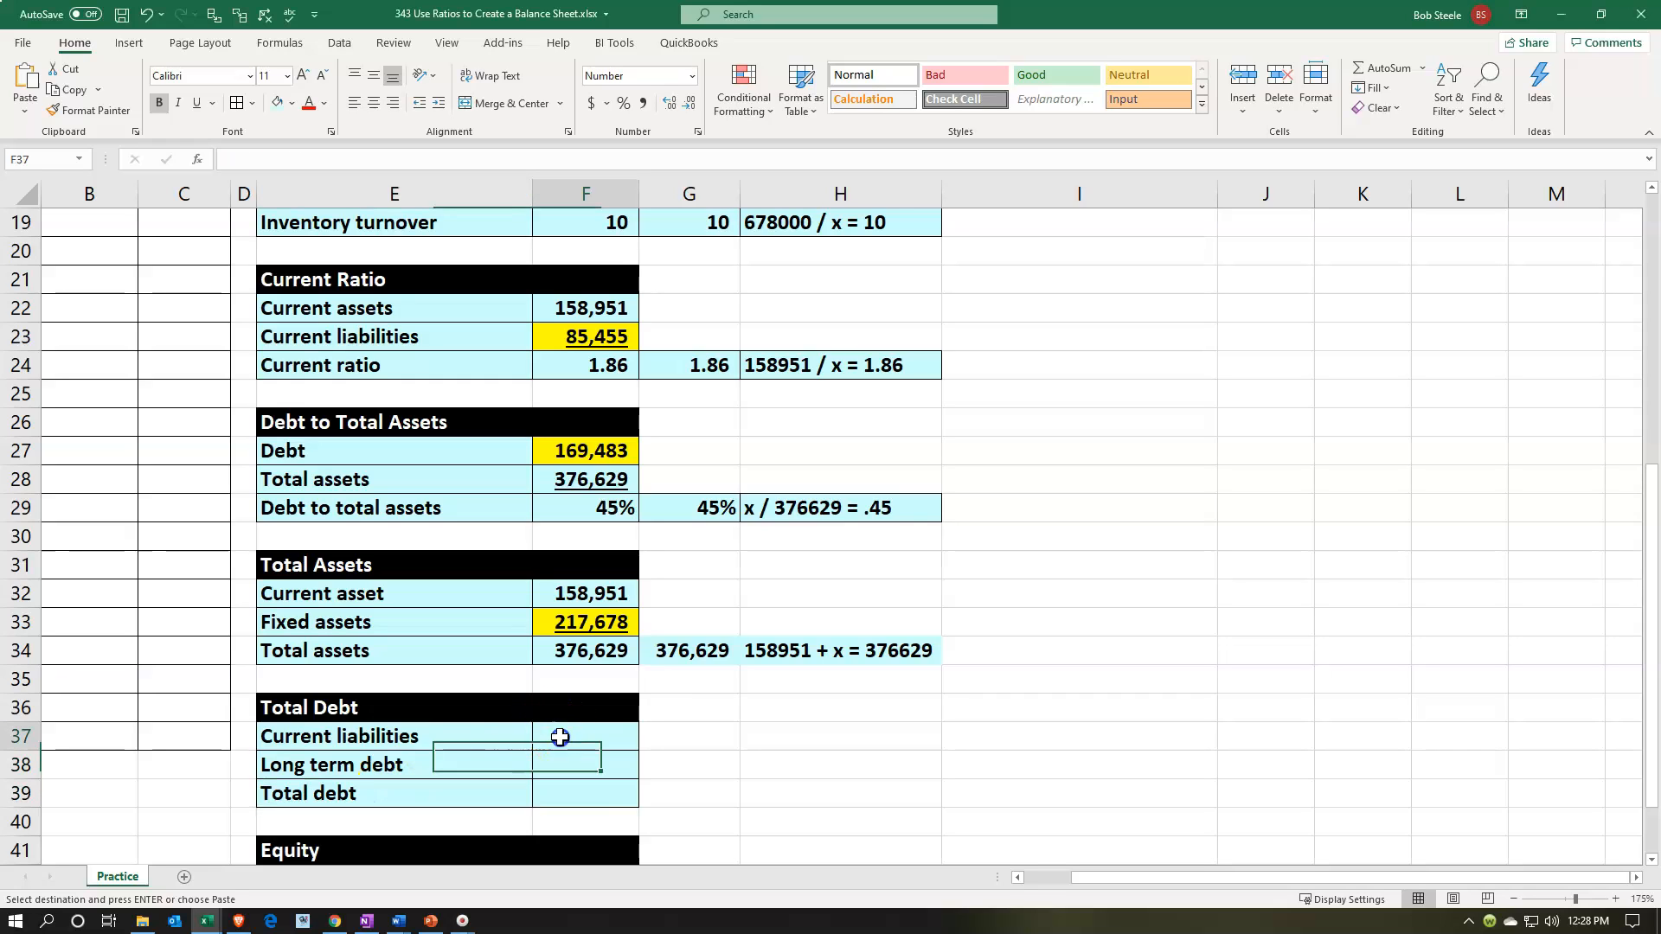
text(=)
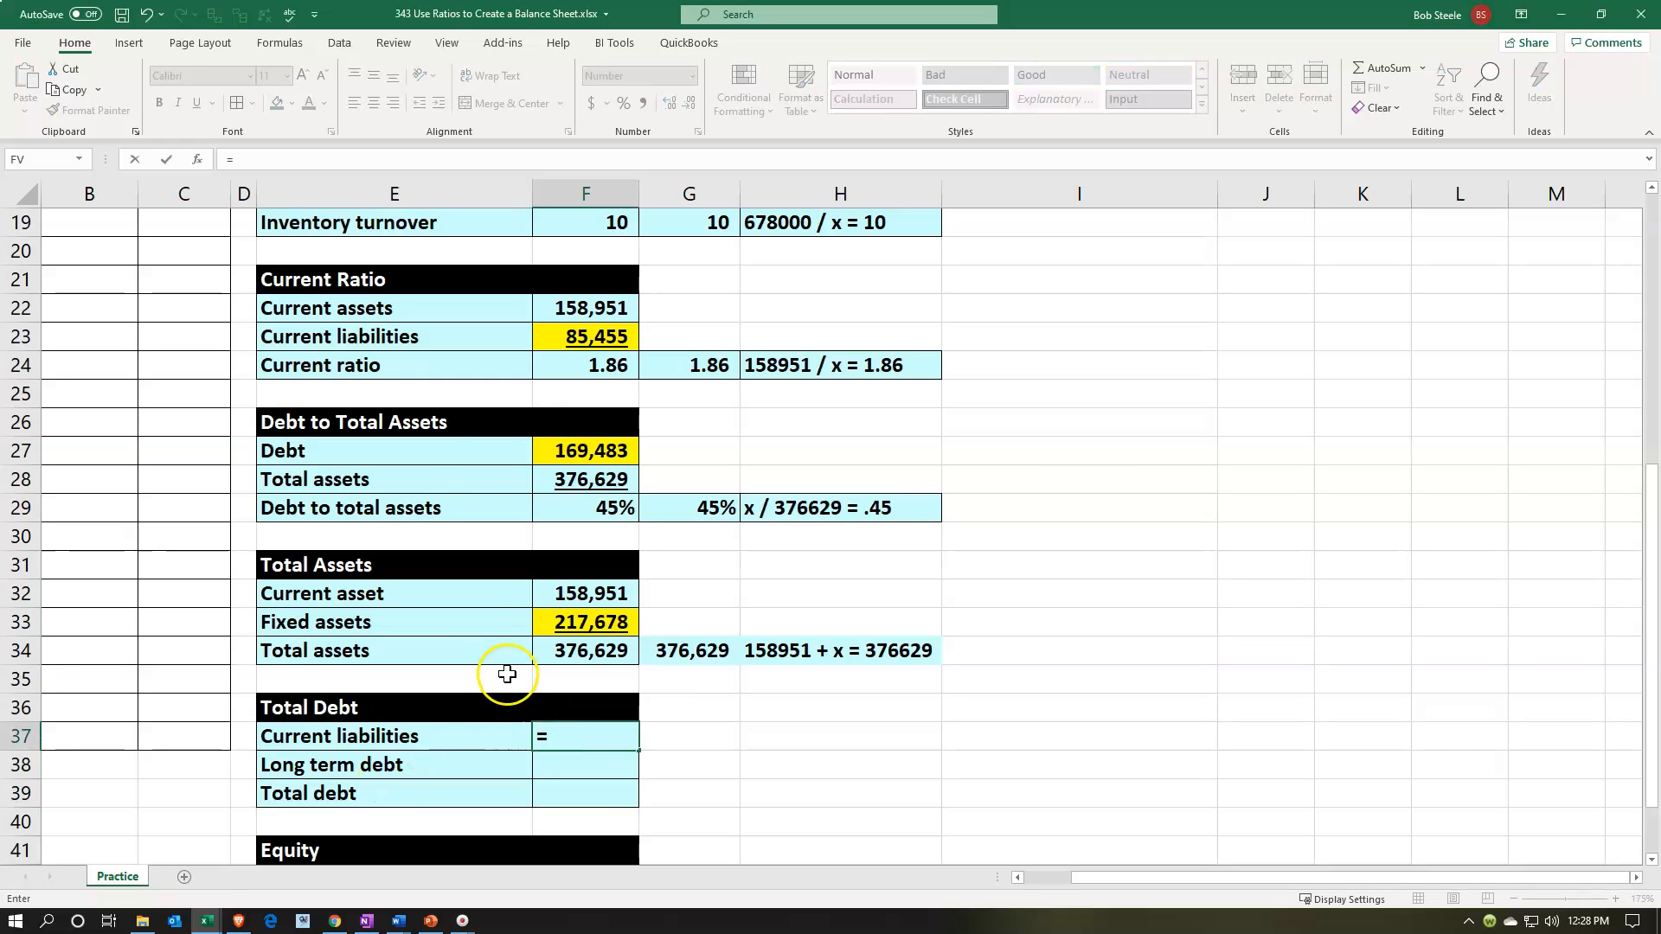
click(590, 347)
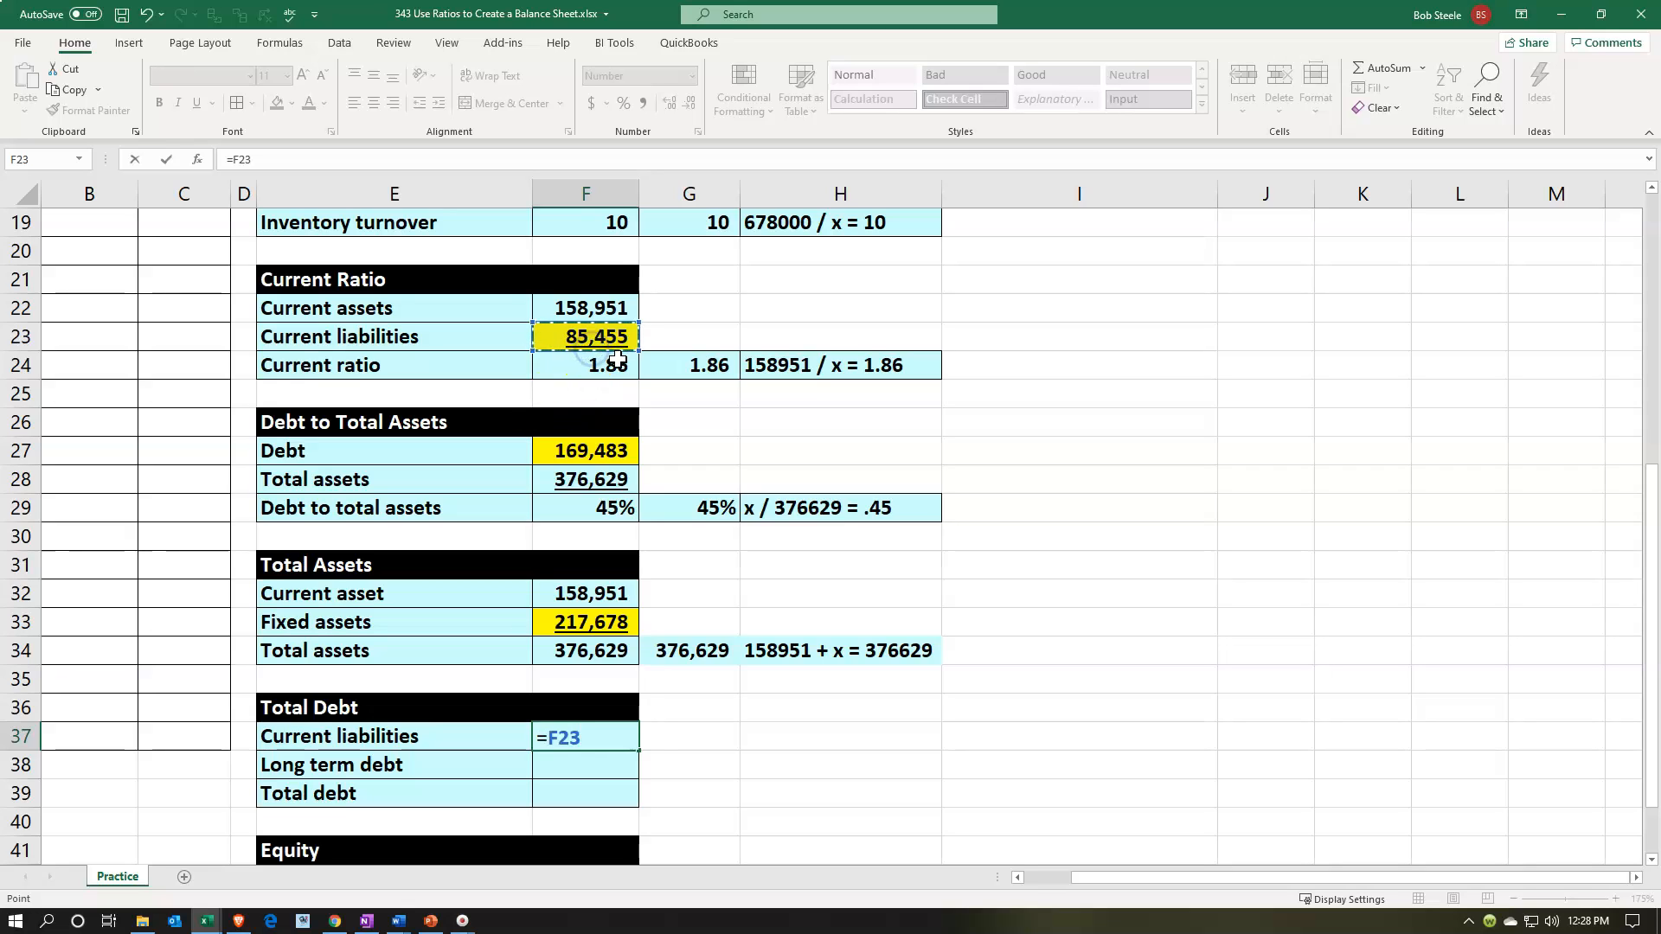
key(Return)
key(Return)
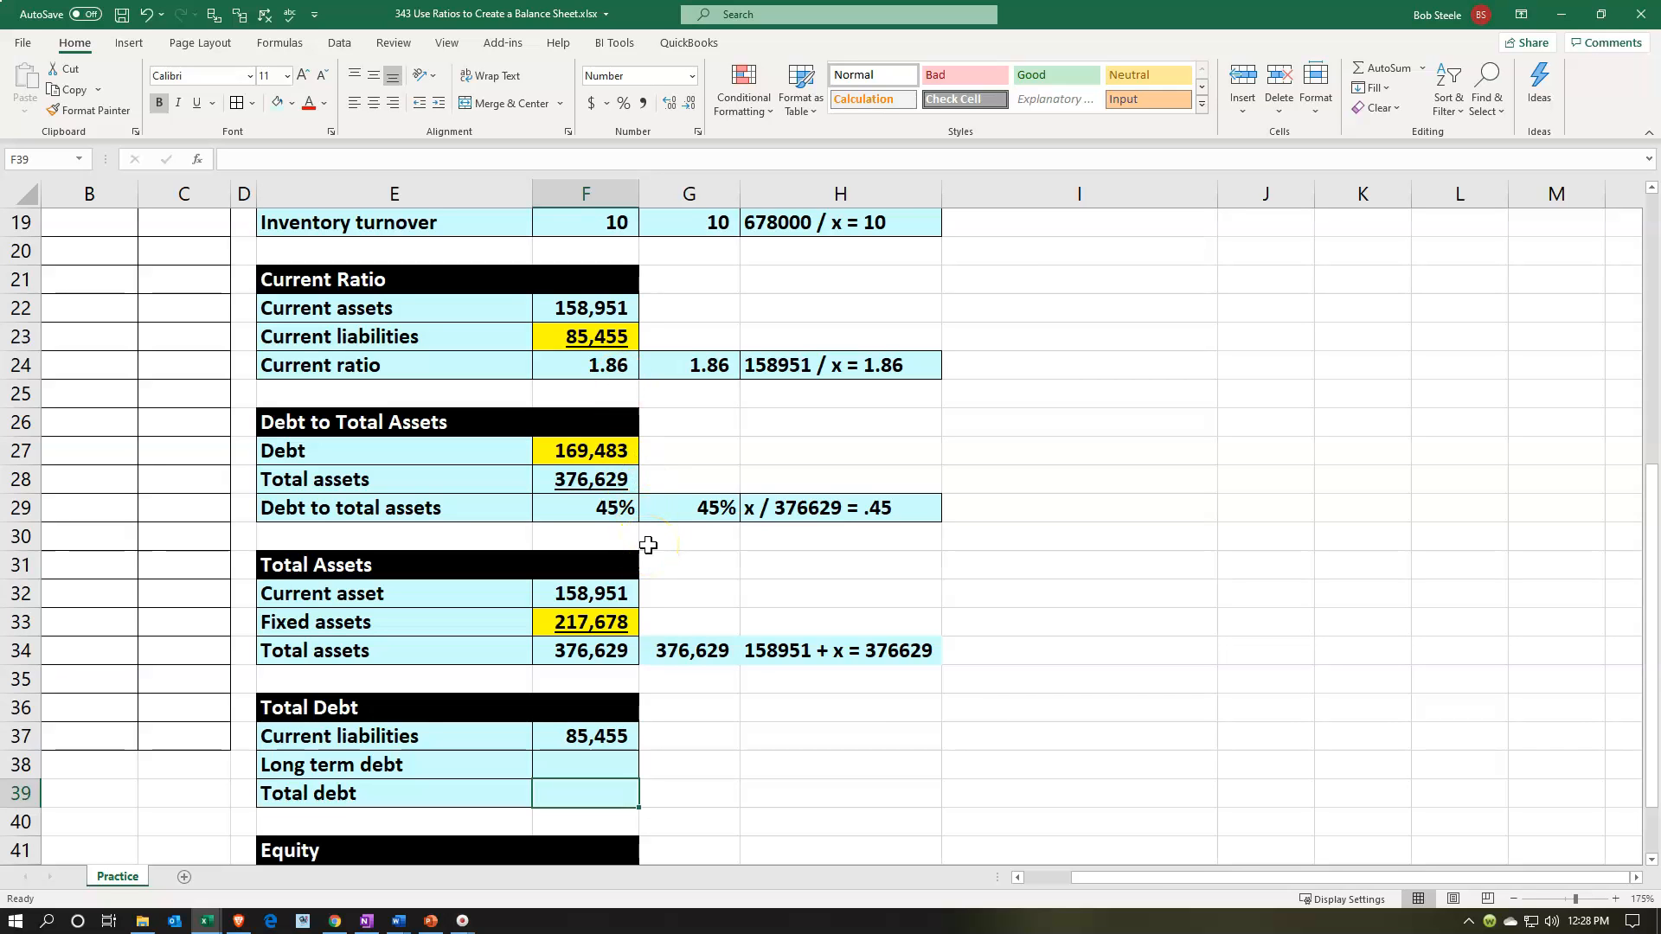
Link the total debt amount in F39 to the Debt figure in the Debt to Total Assets block with =F27.
drag(1149, 879, 1001, 875)
scroll(689, 681, up, 3)
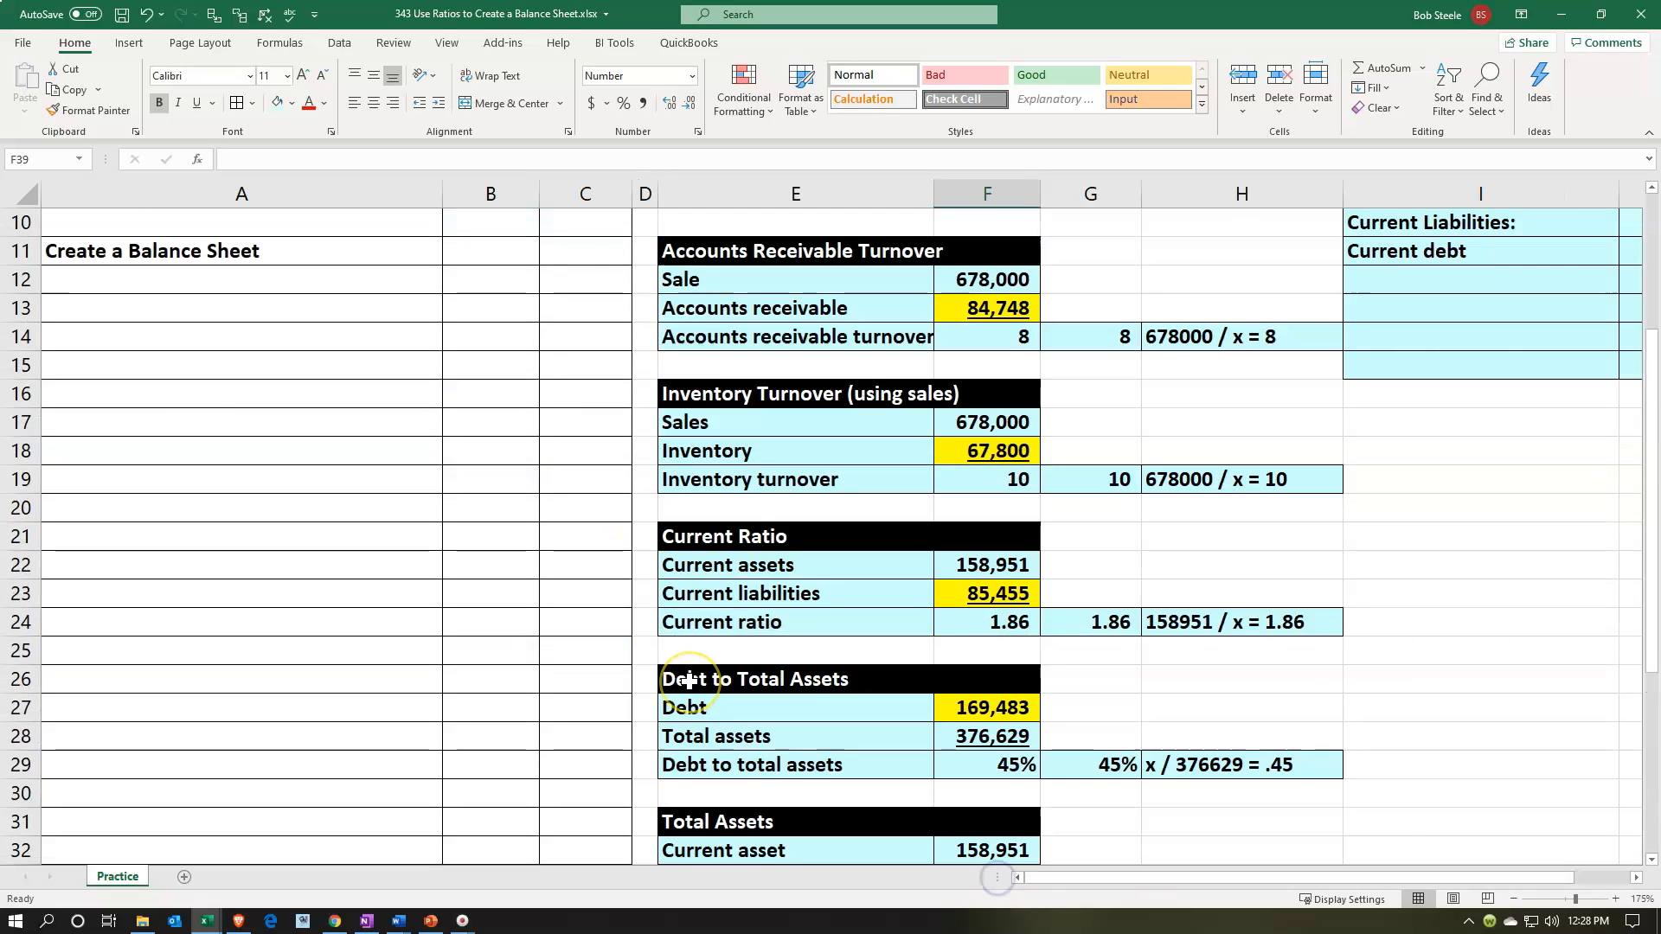
scroll(690, 681, up, 3)
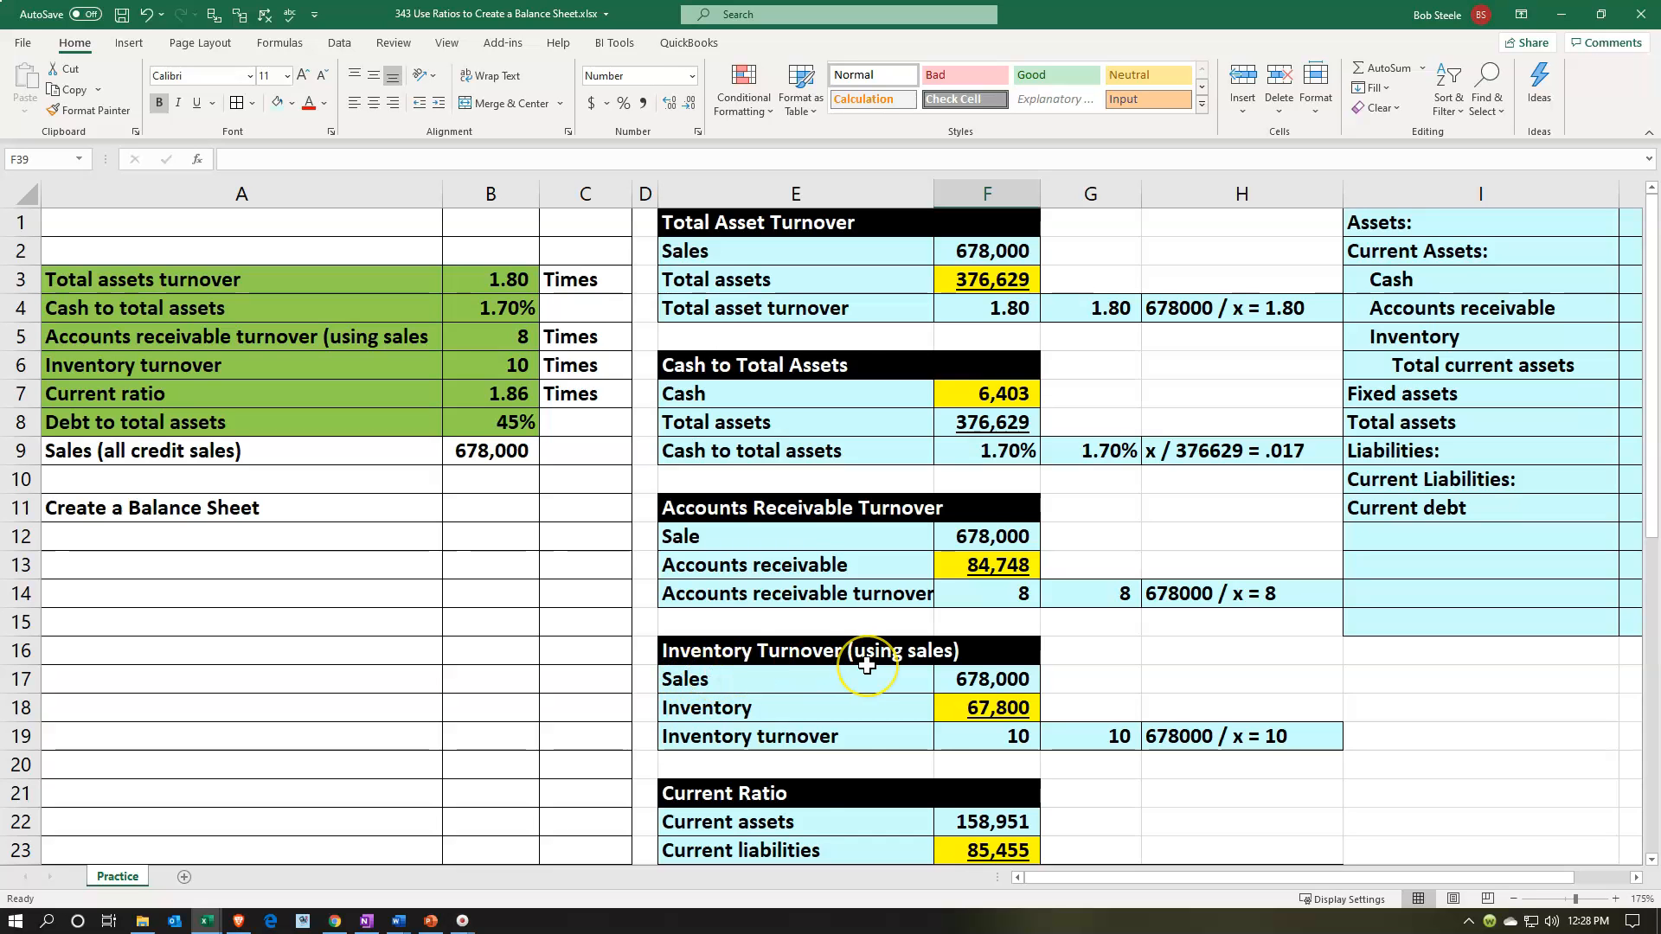
scroll(867, 665, down, 5)
scroll(866, 665, down, 2)
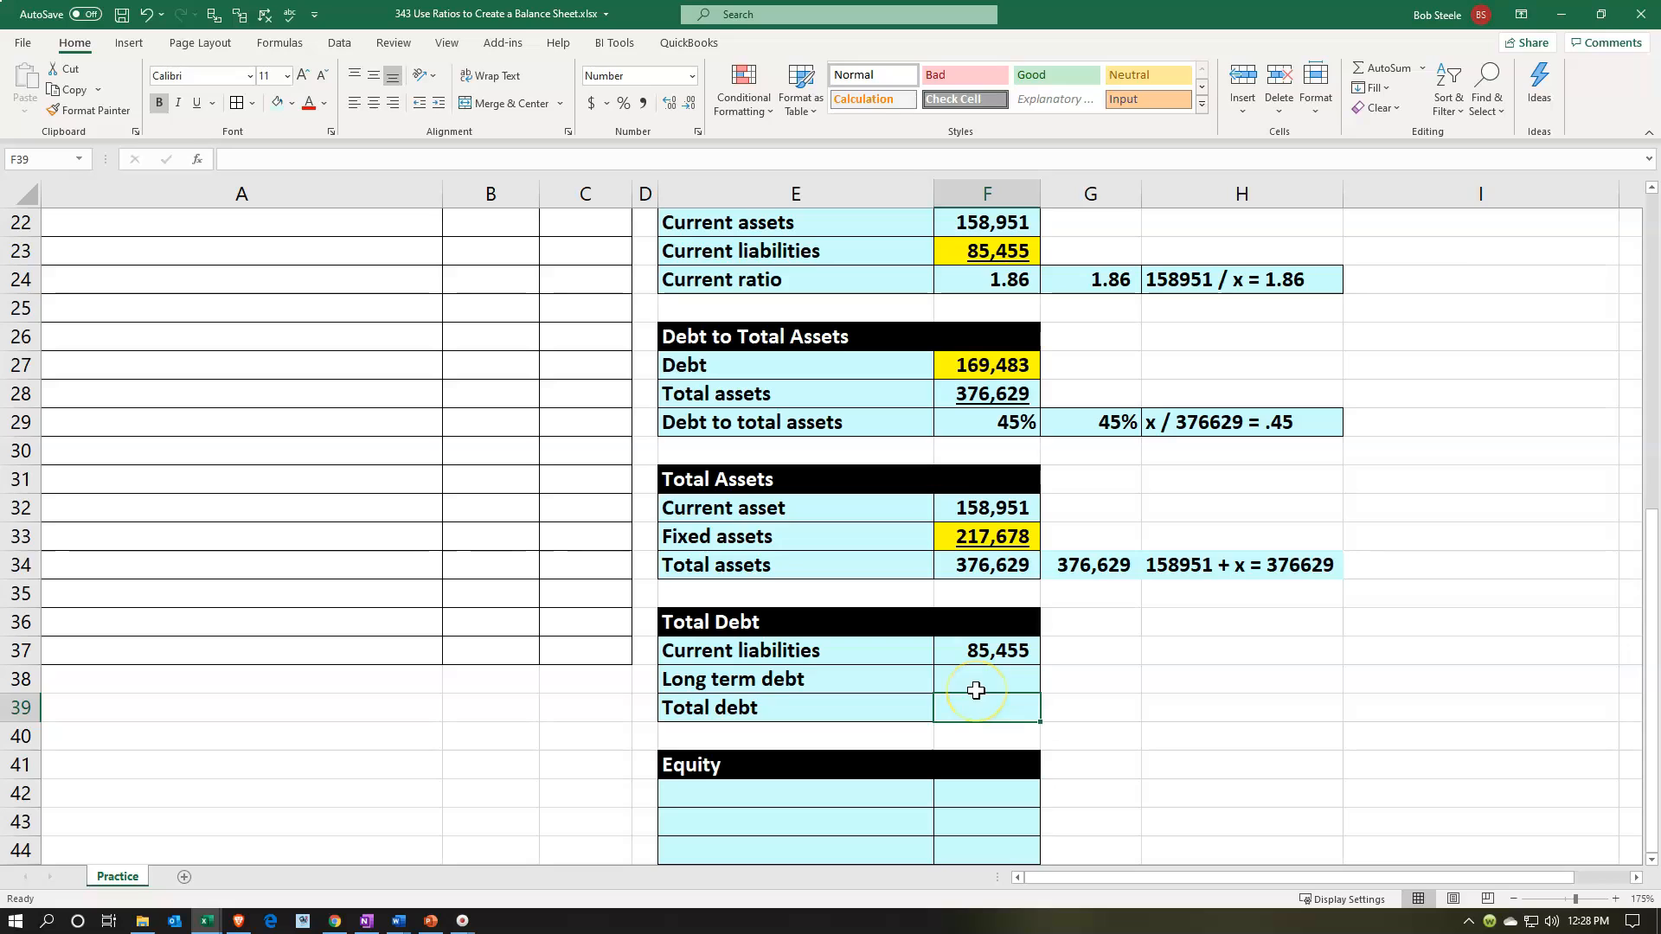
text(=)
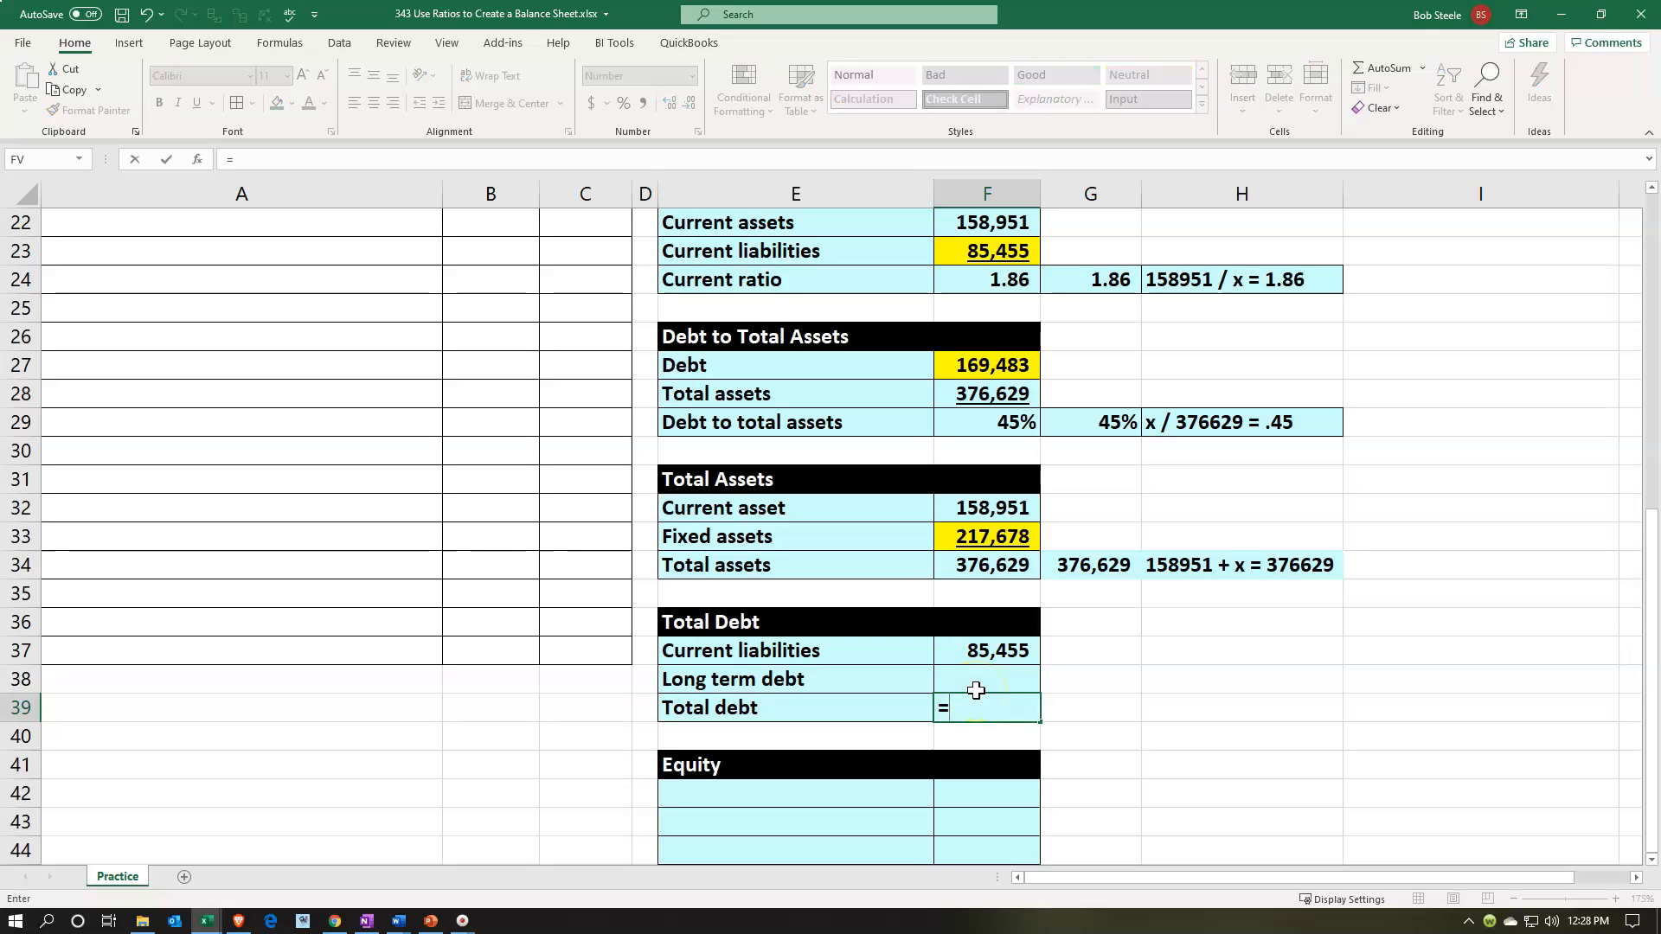
click(973, 361)
key(Return)
key(Up)
key(Up)
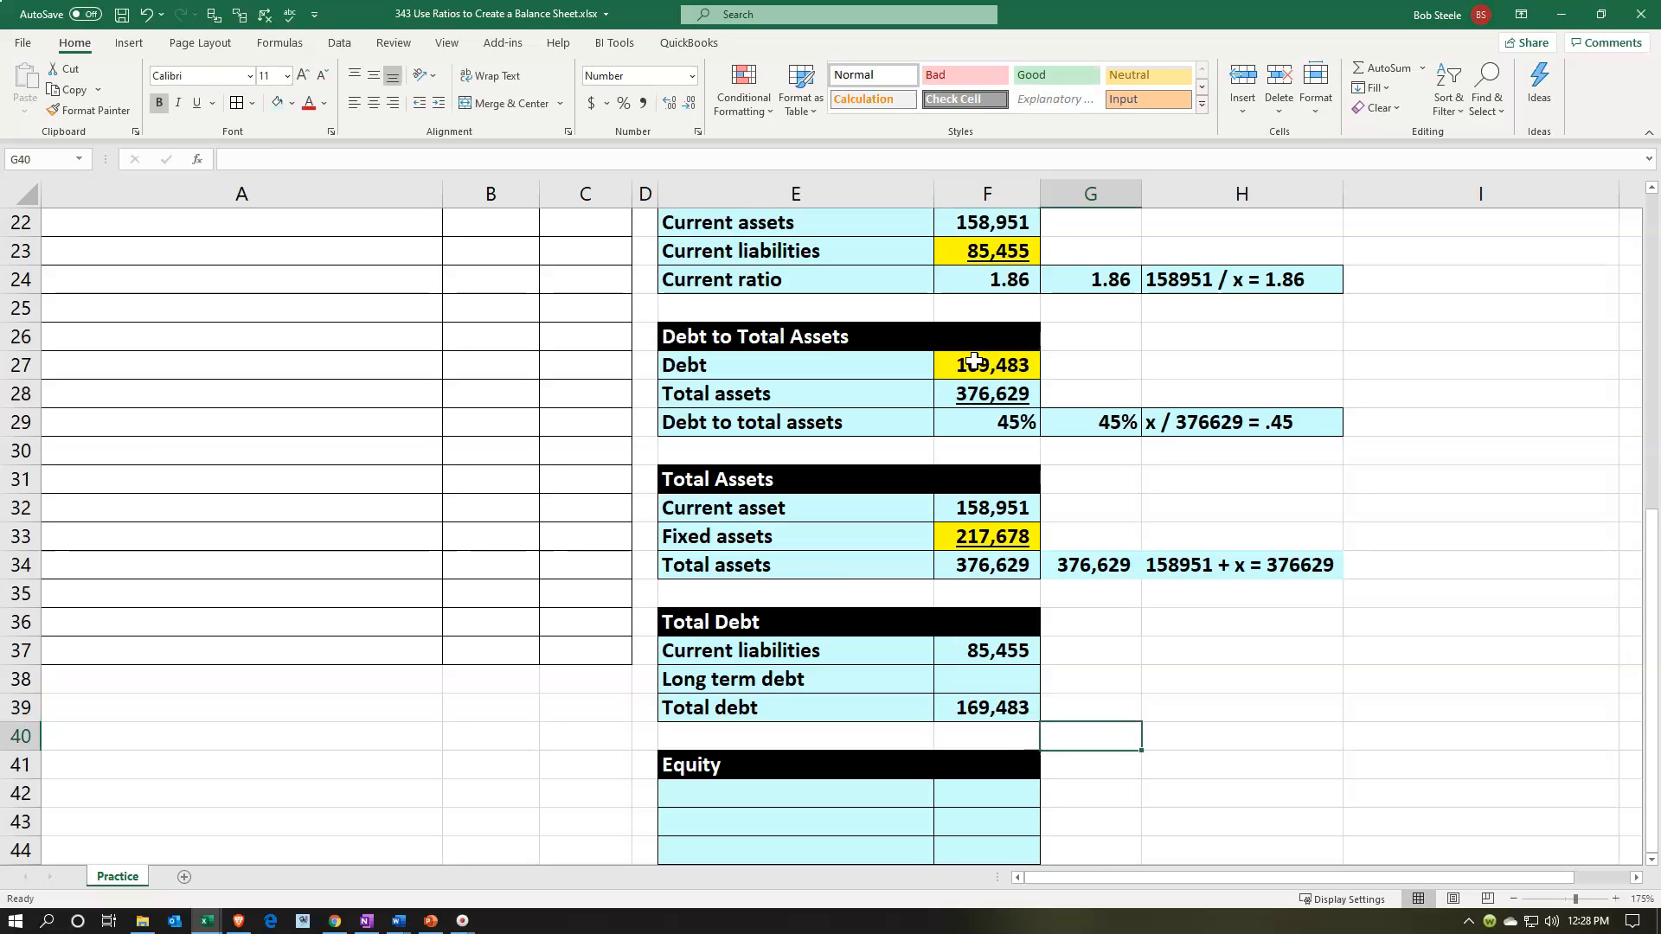
Fill the unknown long term debt cell F38 with yellow.
right_click(1026, 679)
click(1114, 731)
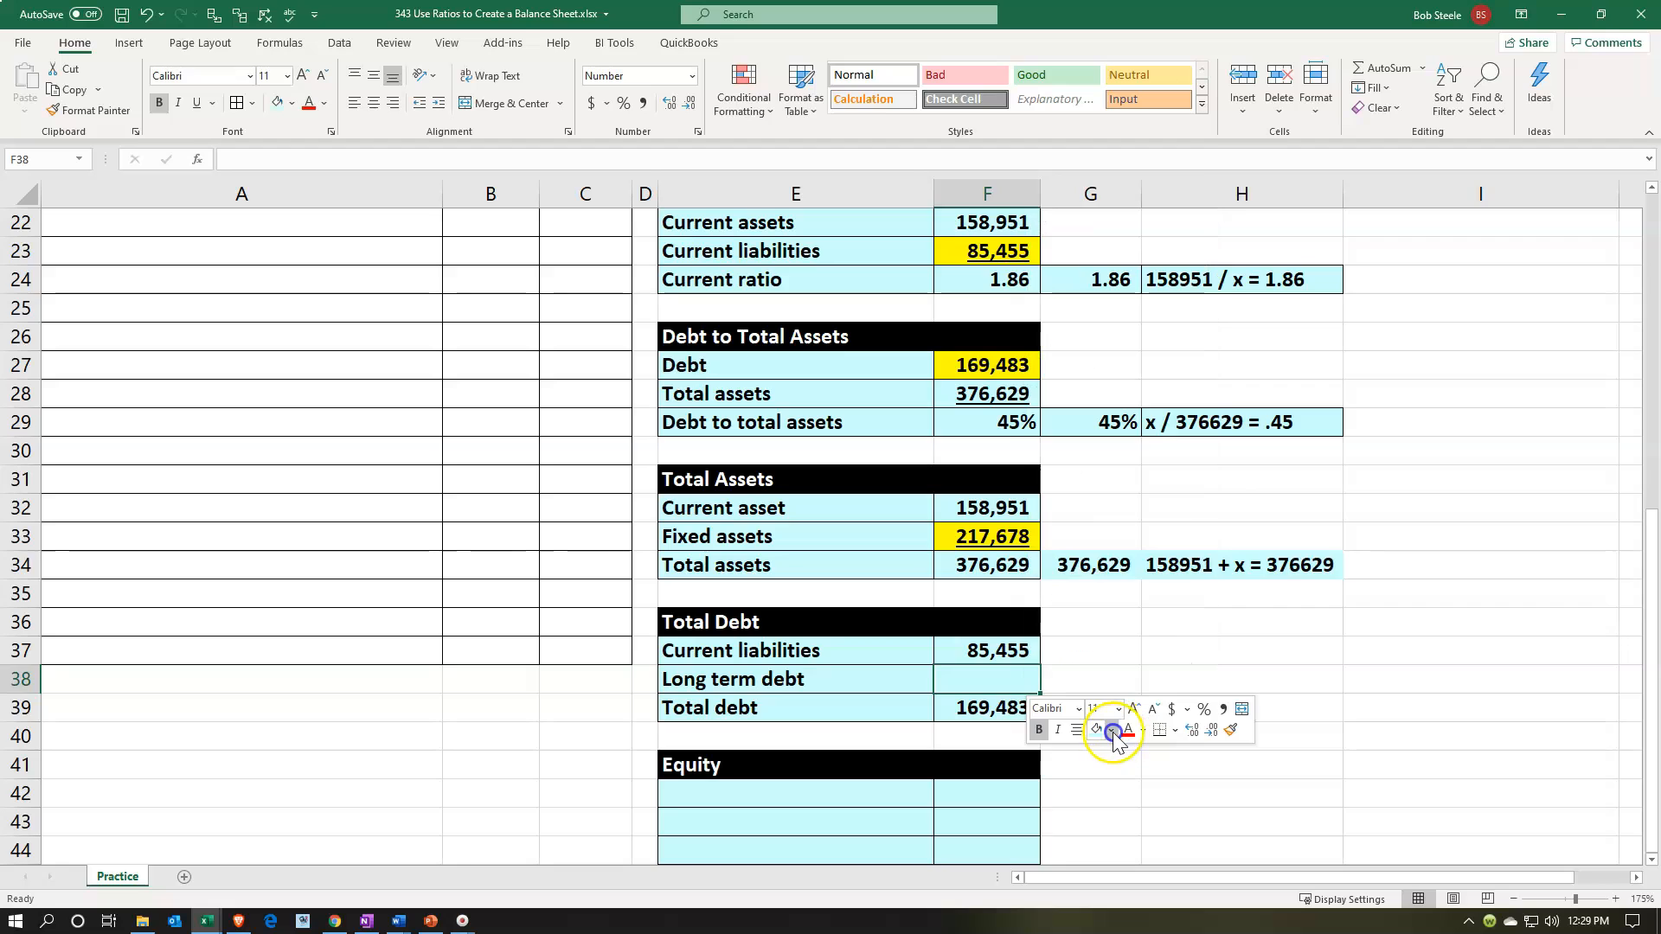
click(1141, 603)
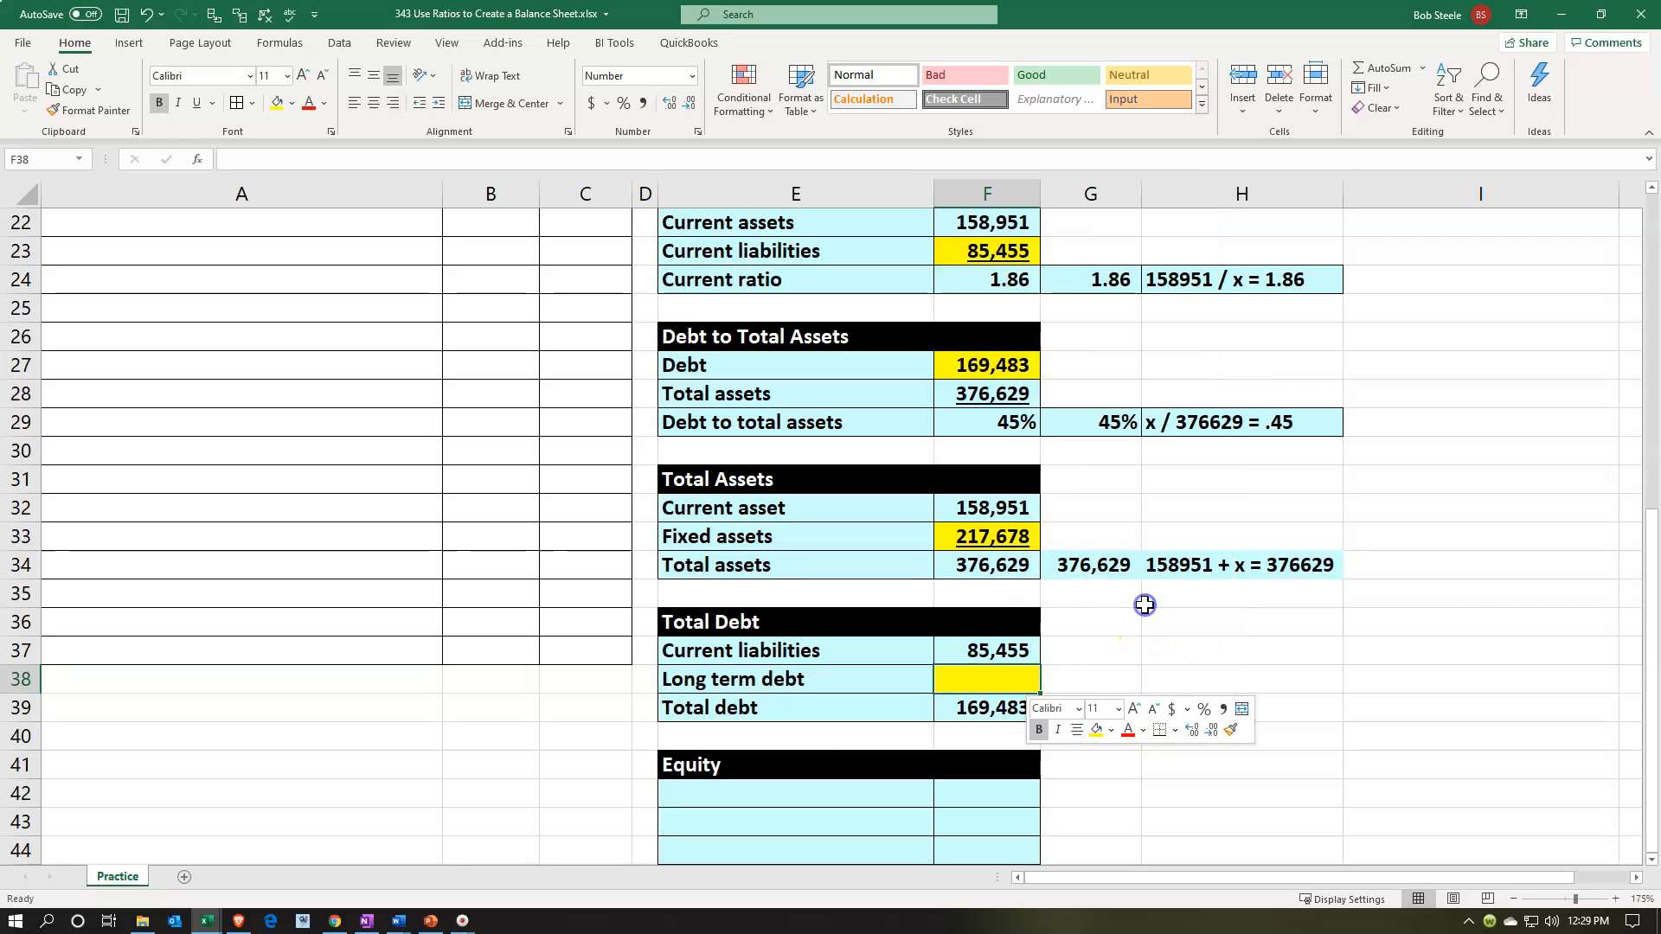
click(1151, 603)
Write the equation "85455 + x = 169483" in H39 beside the total debt row.
click(1165, 709)
text(85455 + x = 16)
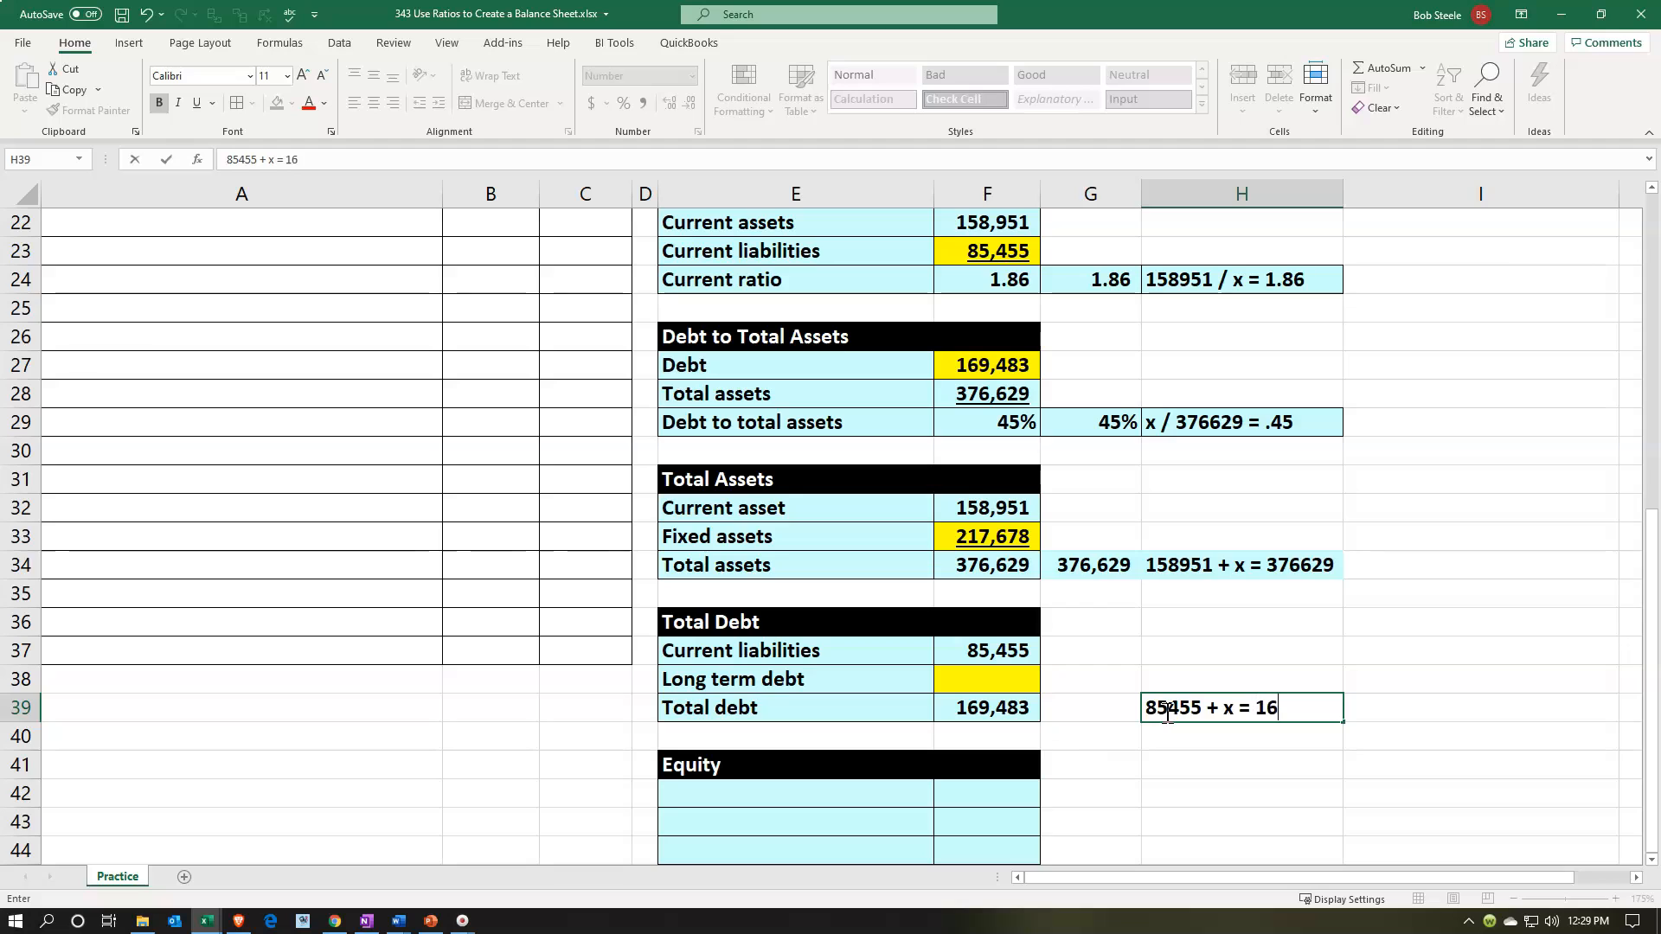
text(9483)
key(Return)
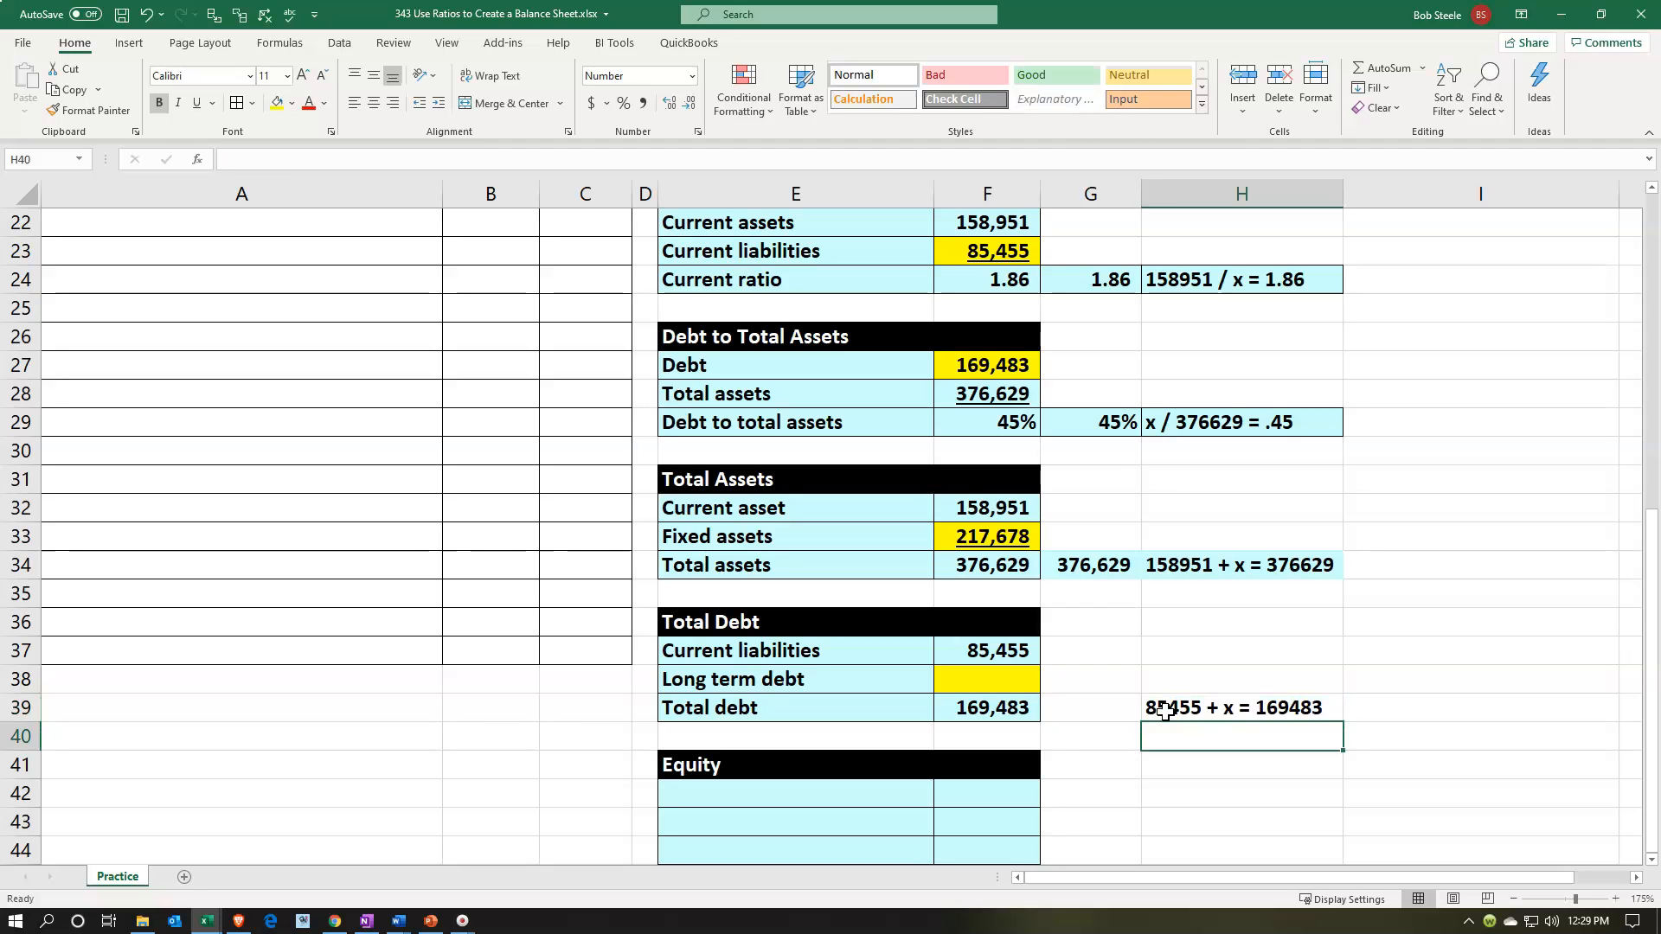
Replace the link in F39 with the sum of current liabilities and long term debt, =F37+F38.
key(Up)
key(Left)
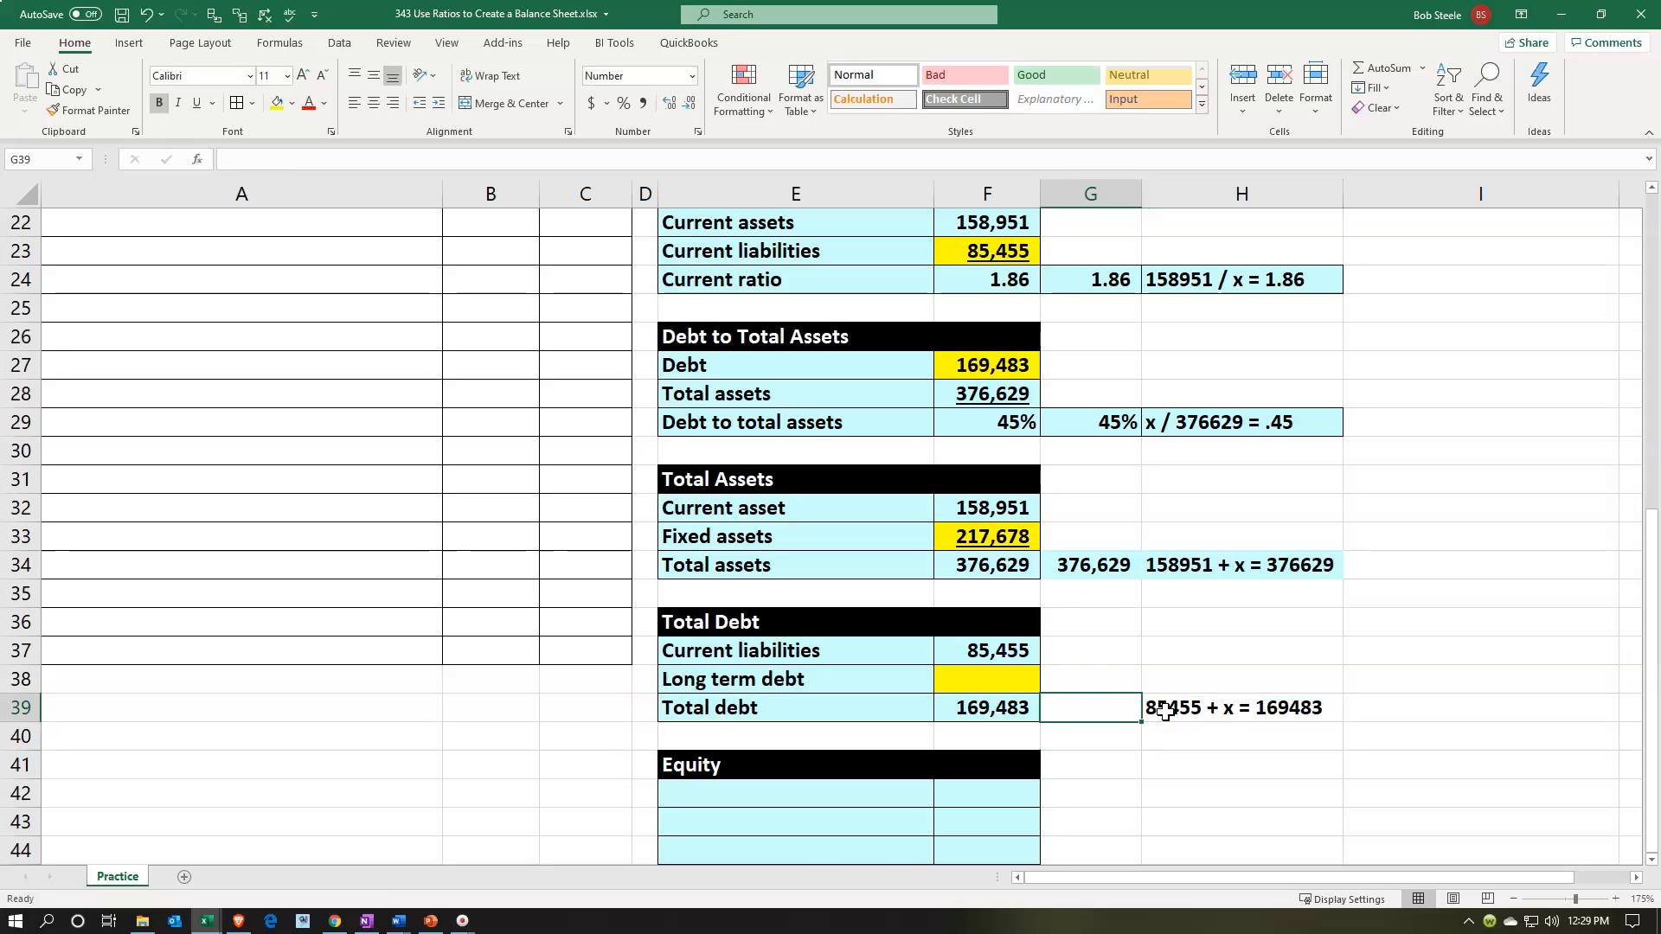
key(Left)
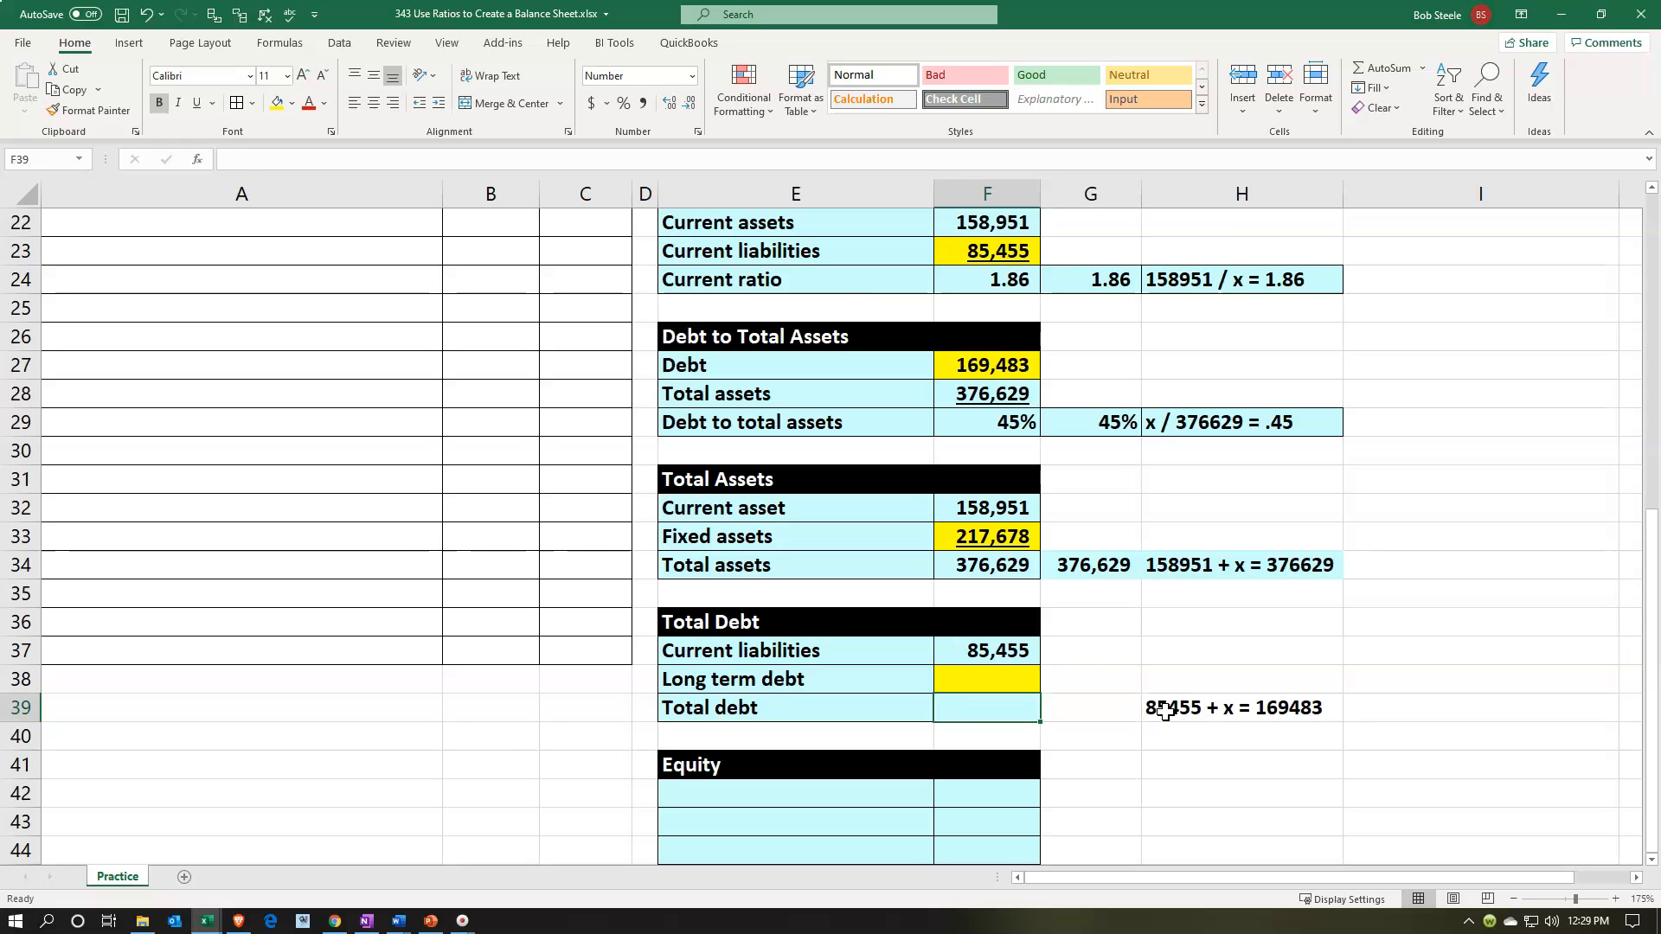
text(=)
key(Up)
key(Up)
text(+)
key(Return)
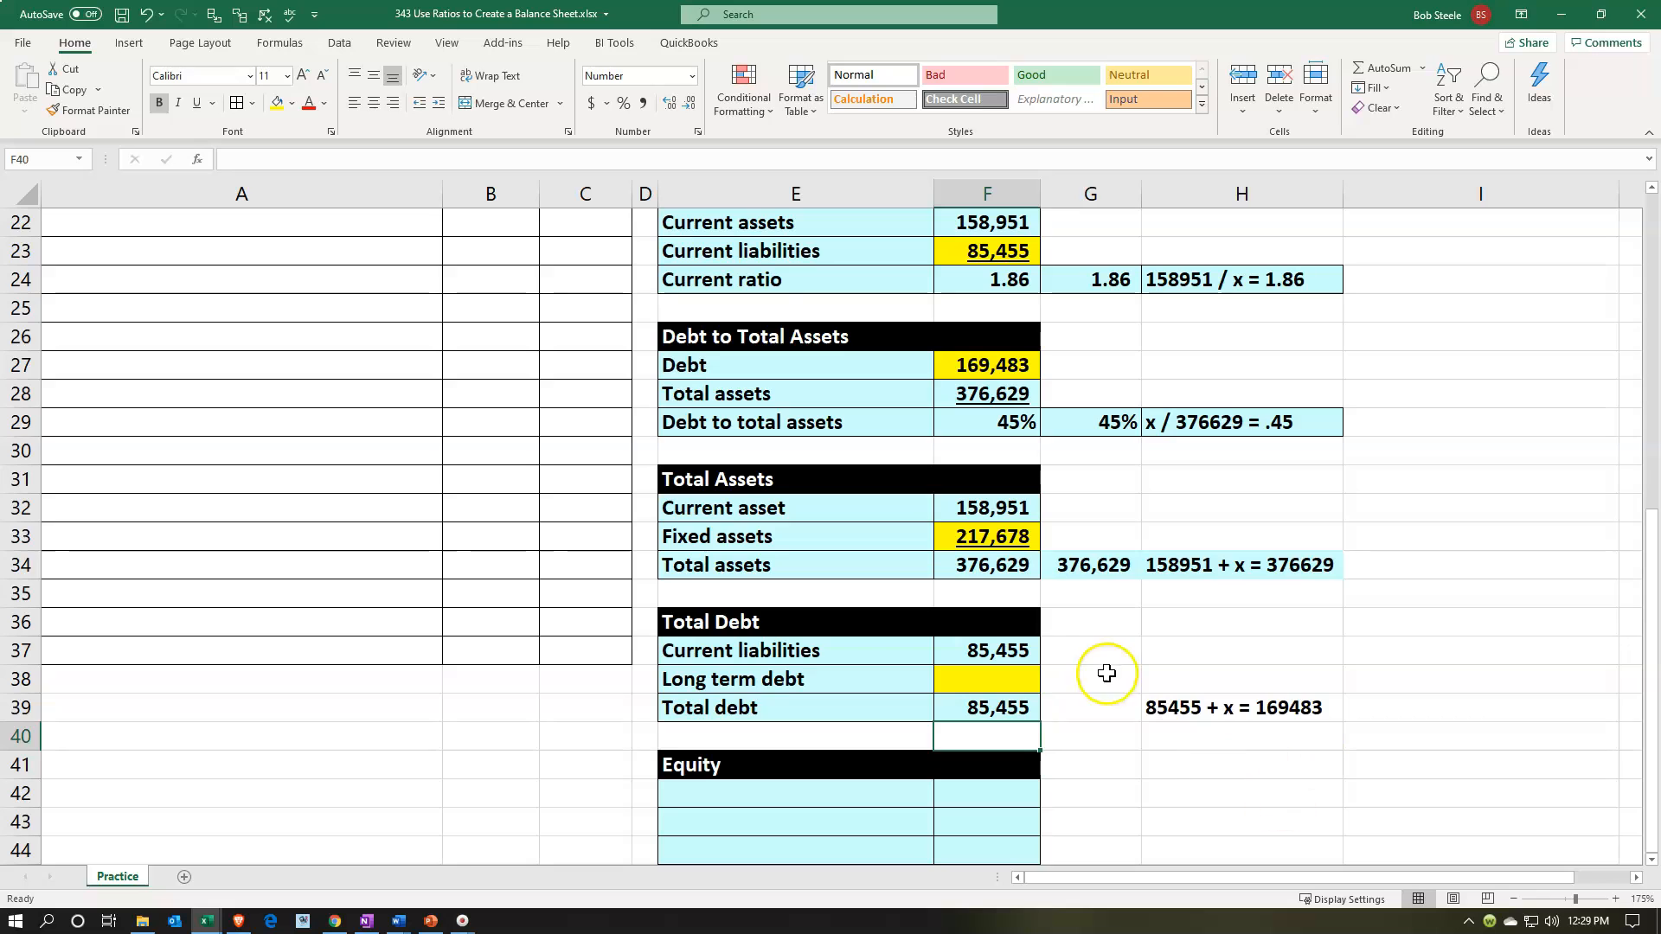
Use Goal Seek to set F39 to 169483 by changing the long term debt cell F38.
click(1071, 668)
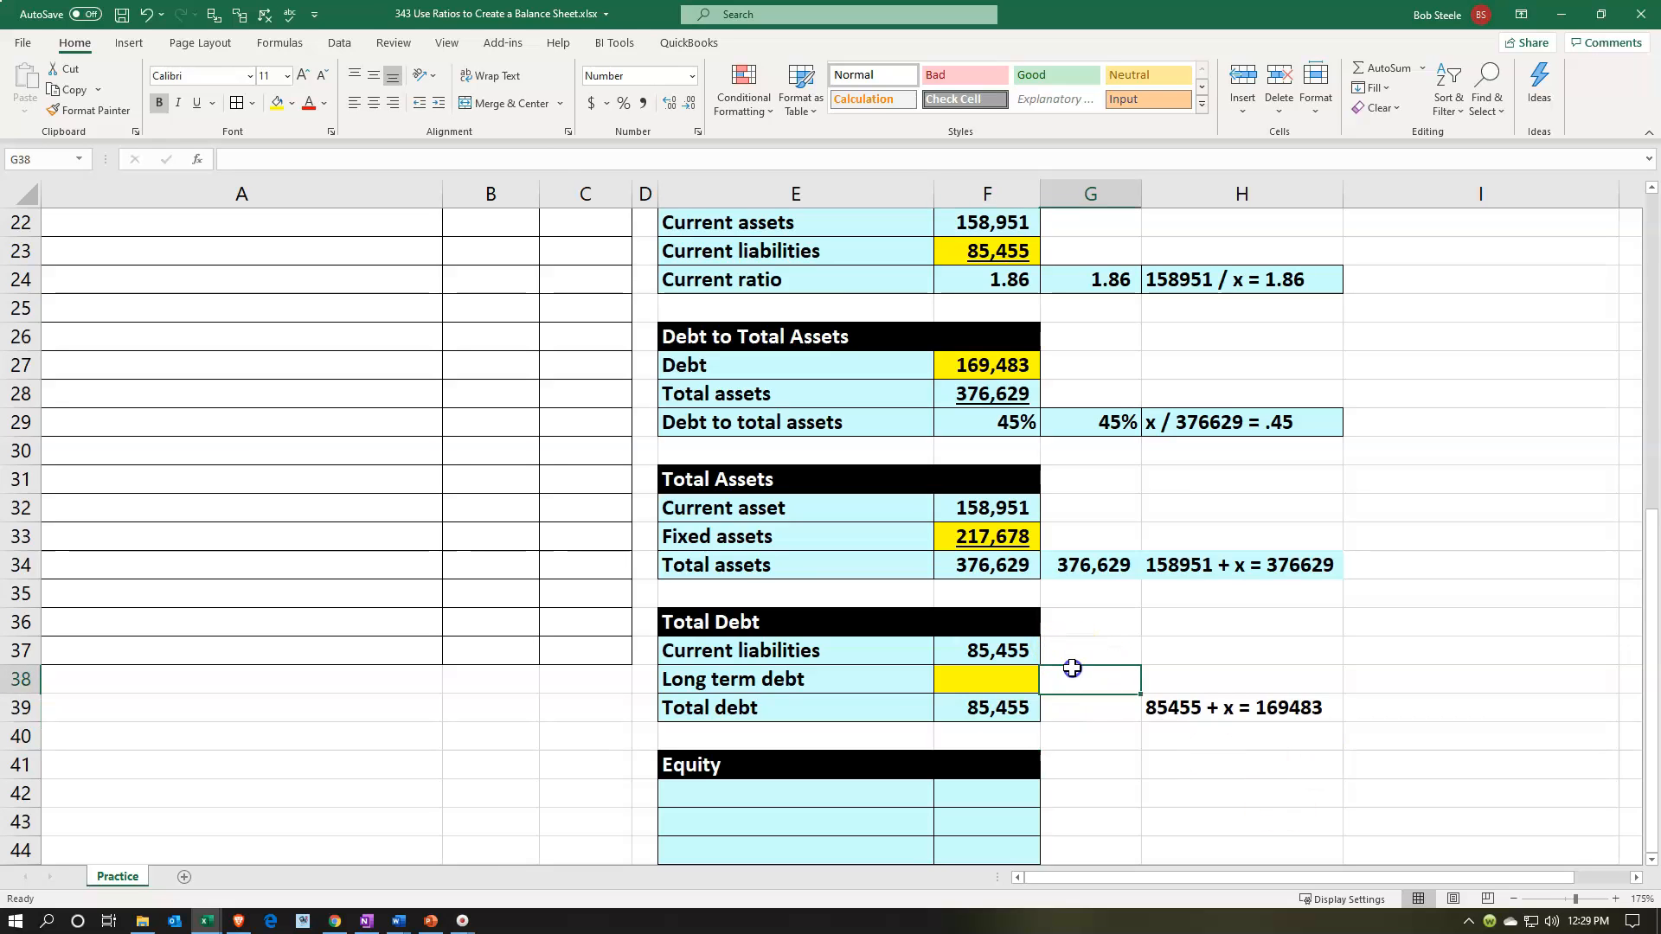
click(339, 42)
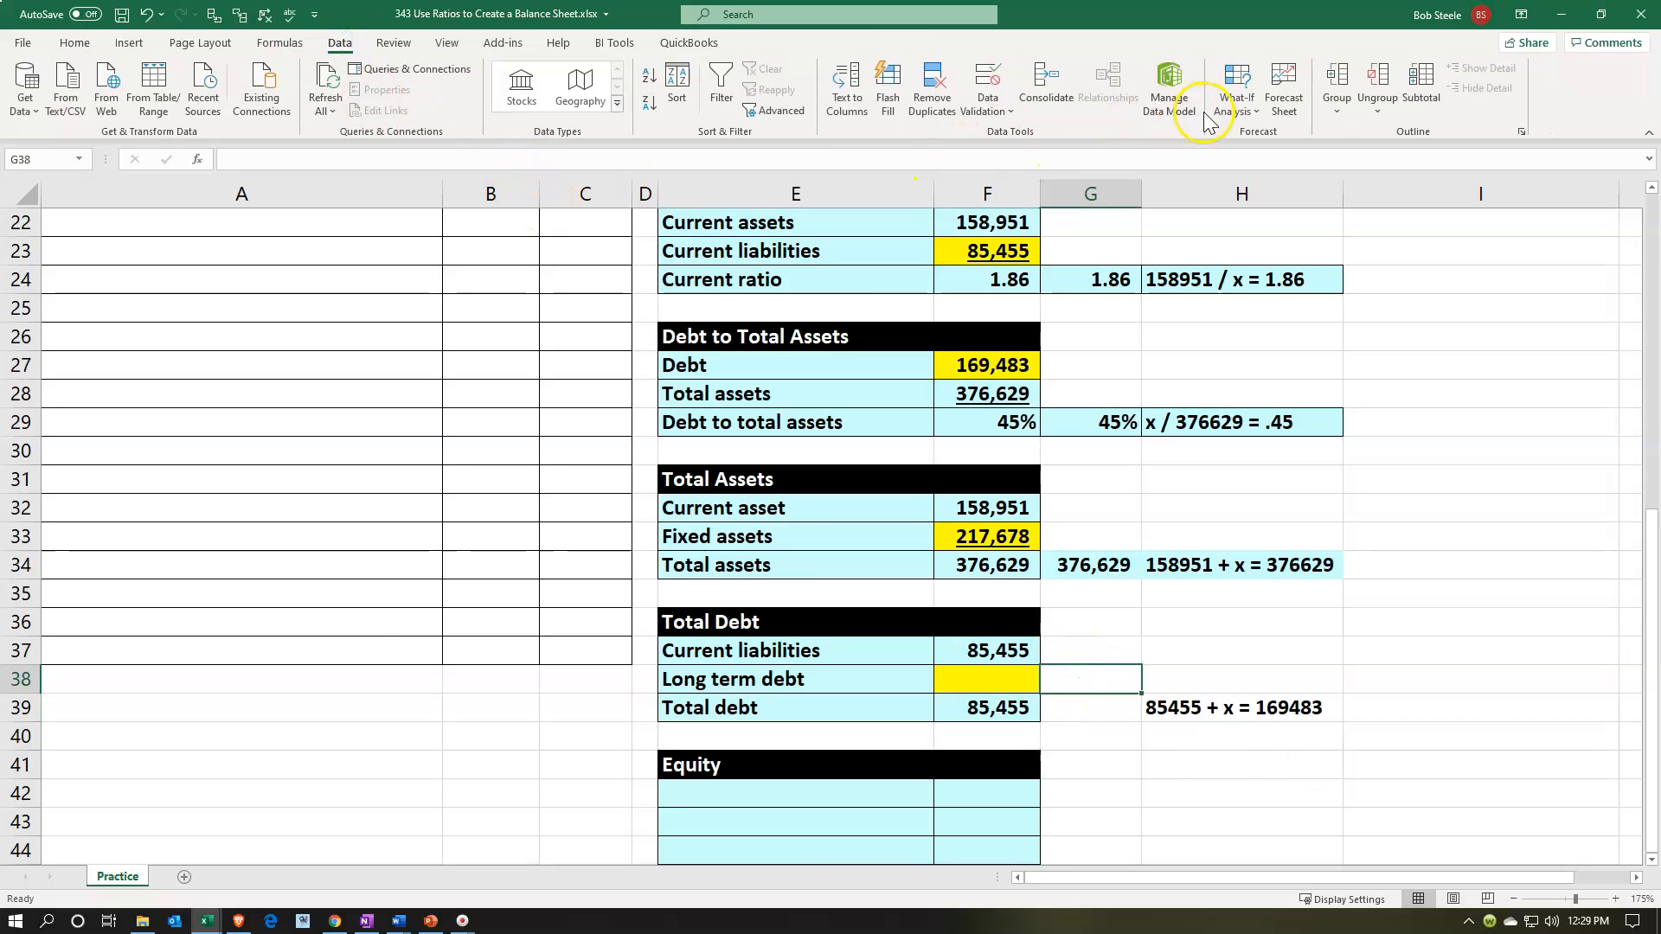
click(1236, 117)
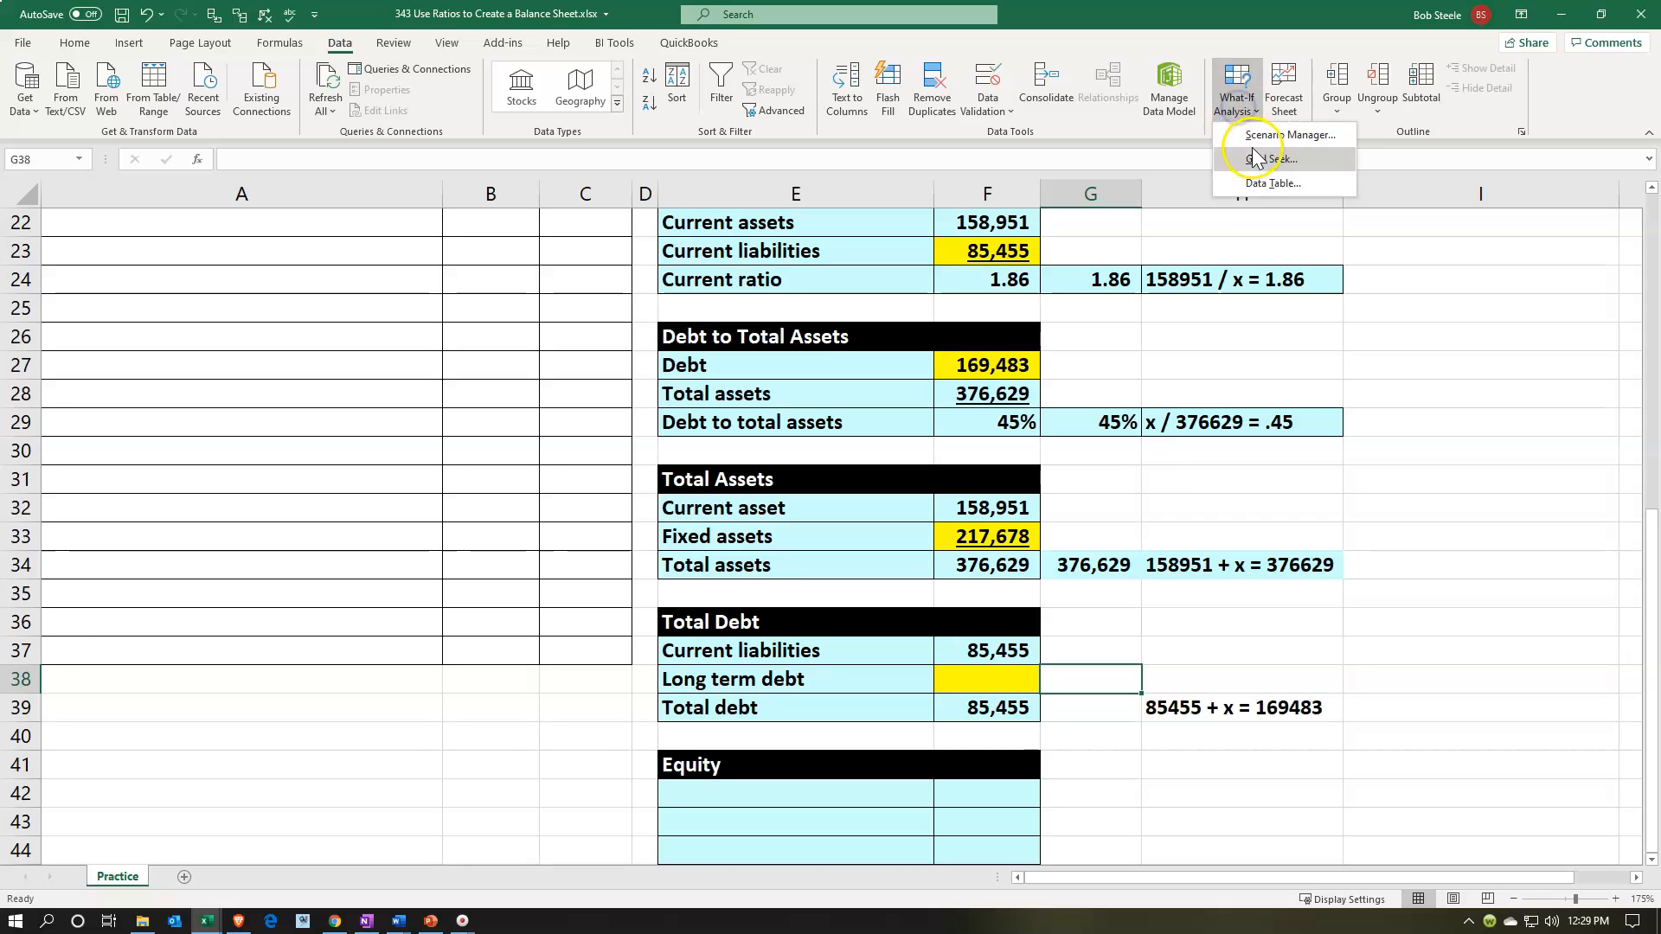
click(1256, 158)
drag(1159, 605, 1138, 507)
click(1028, 712)
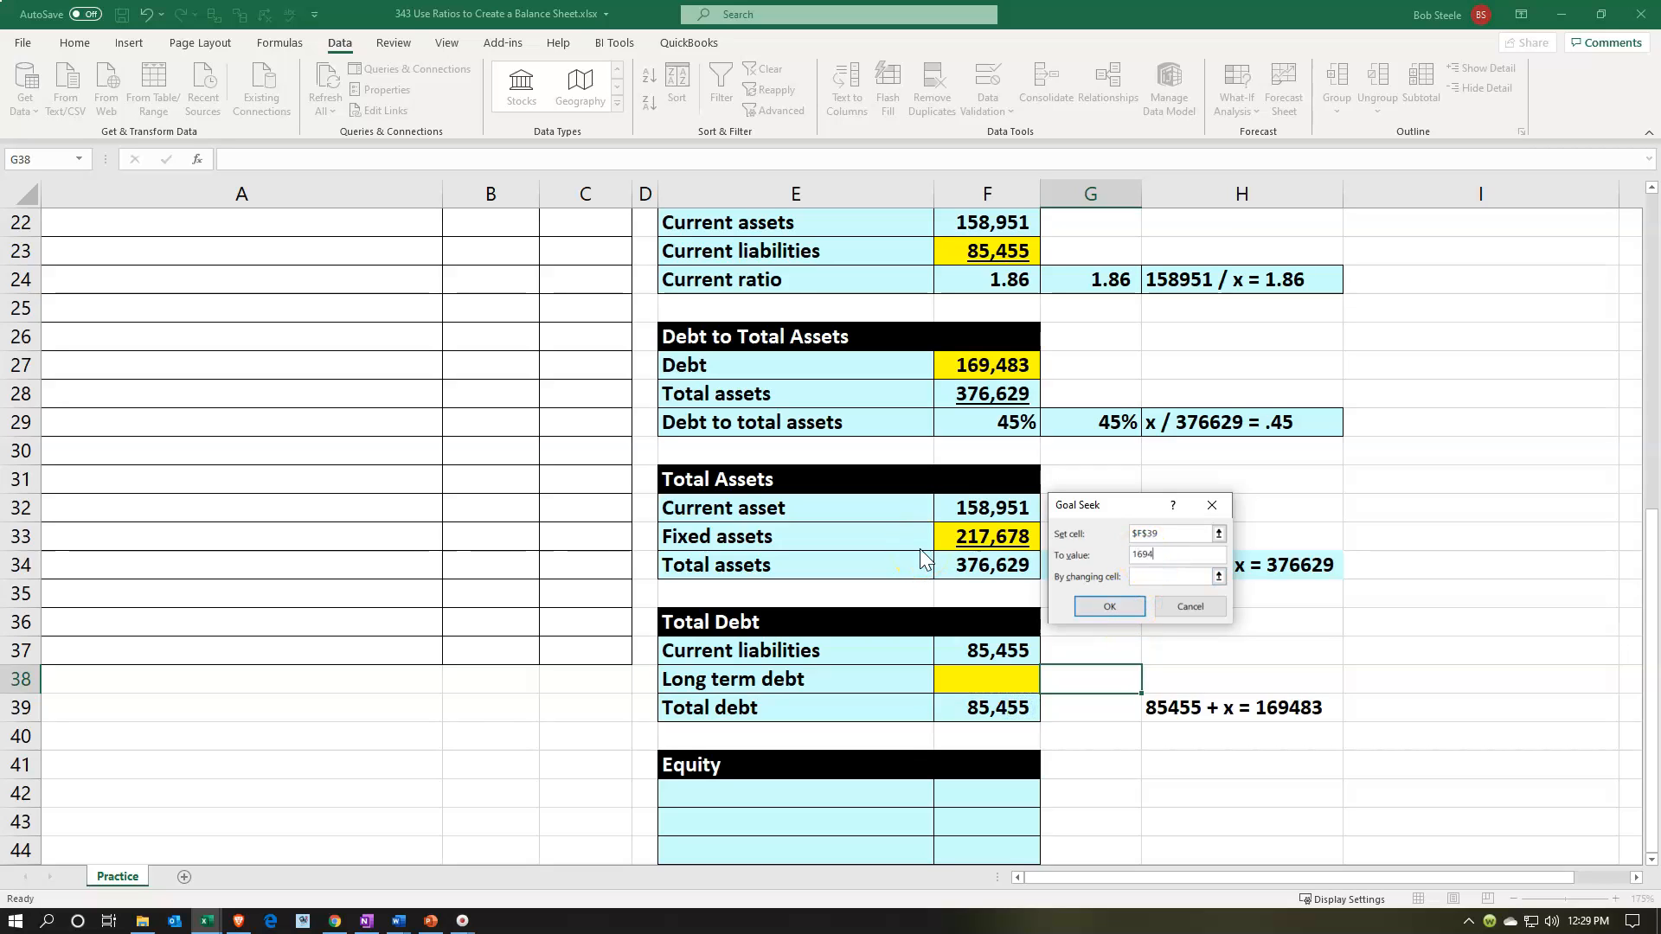
click(1151, 578)
click(1009, 676)
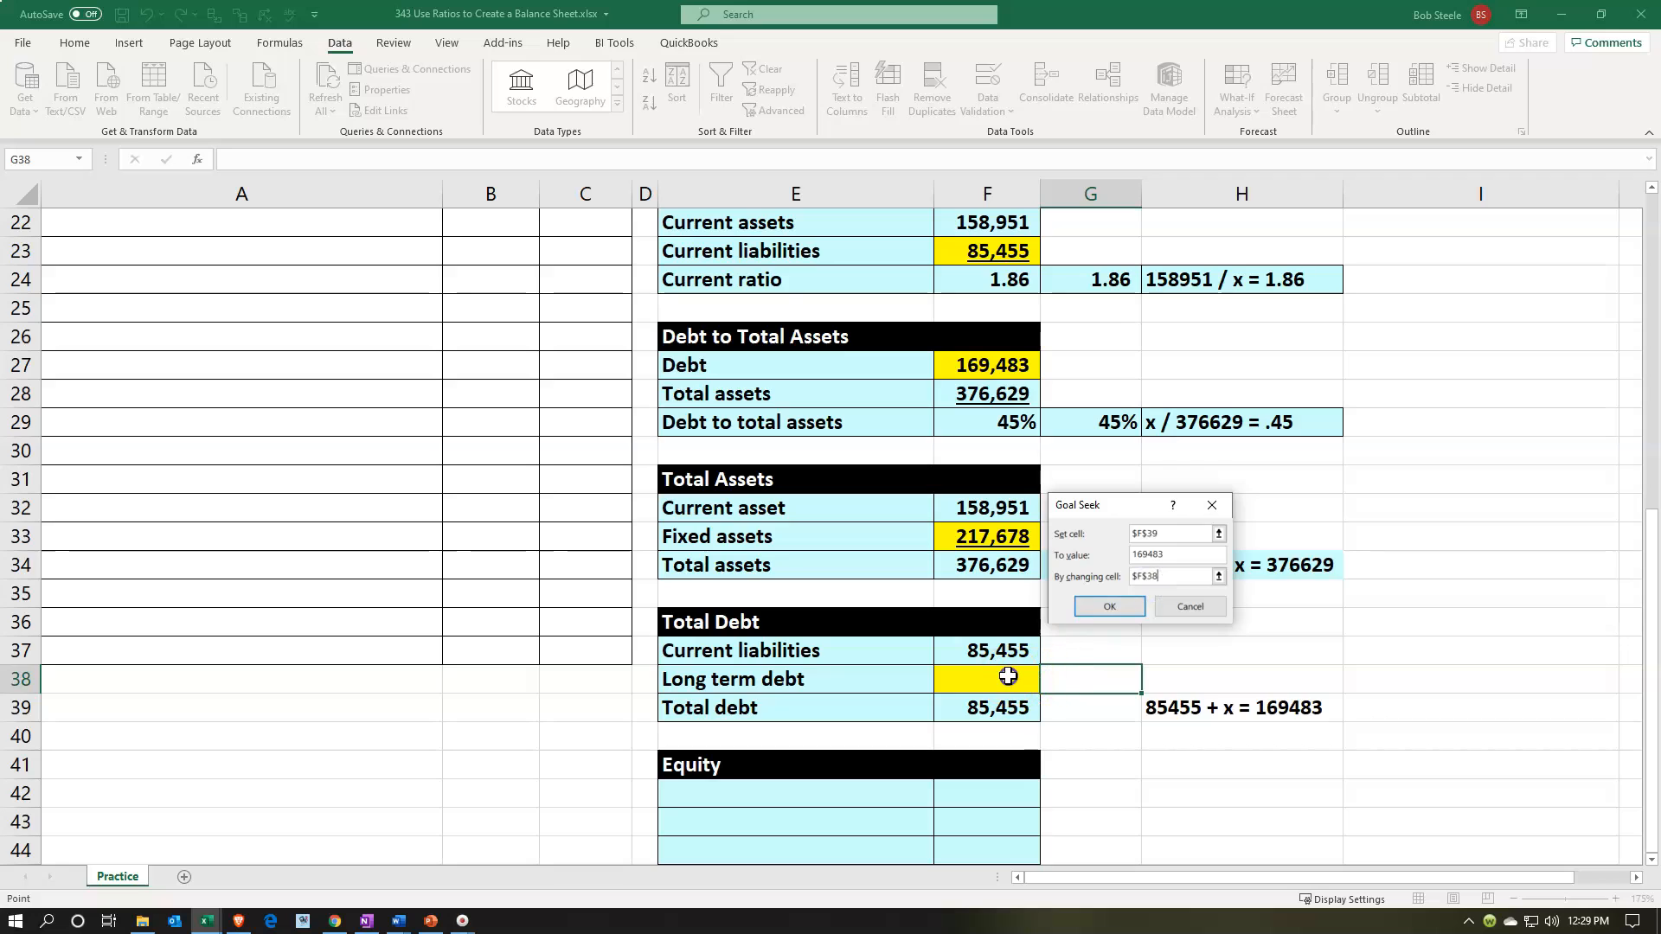
click(1100, 608)
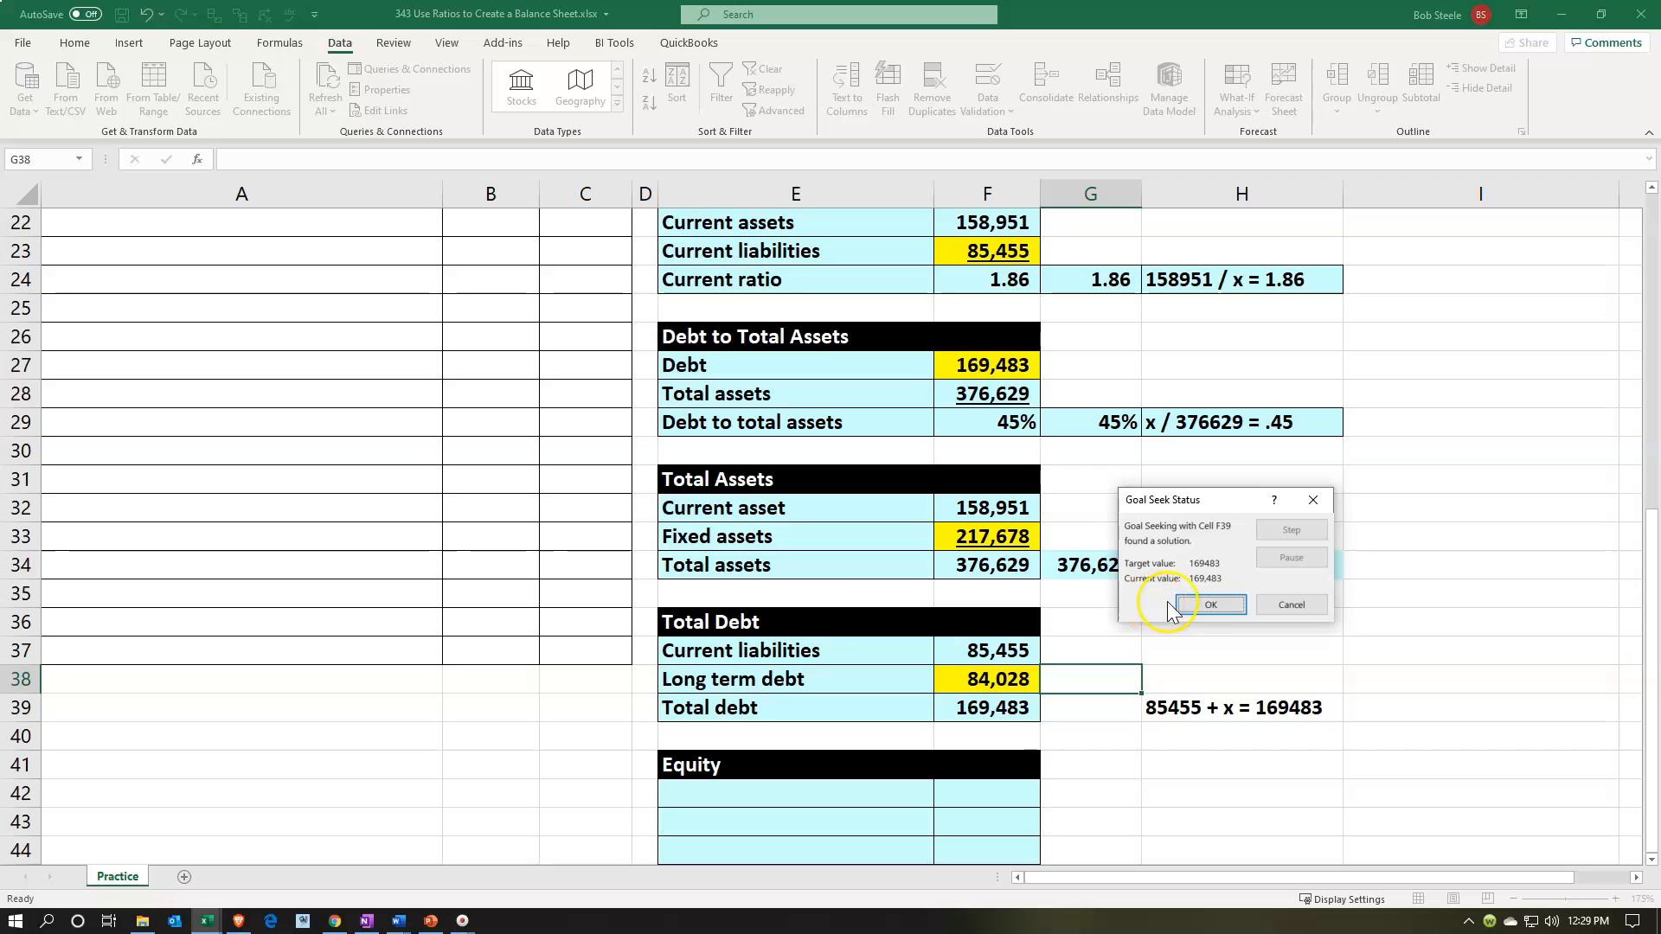
click(1202, 605)
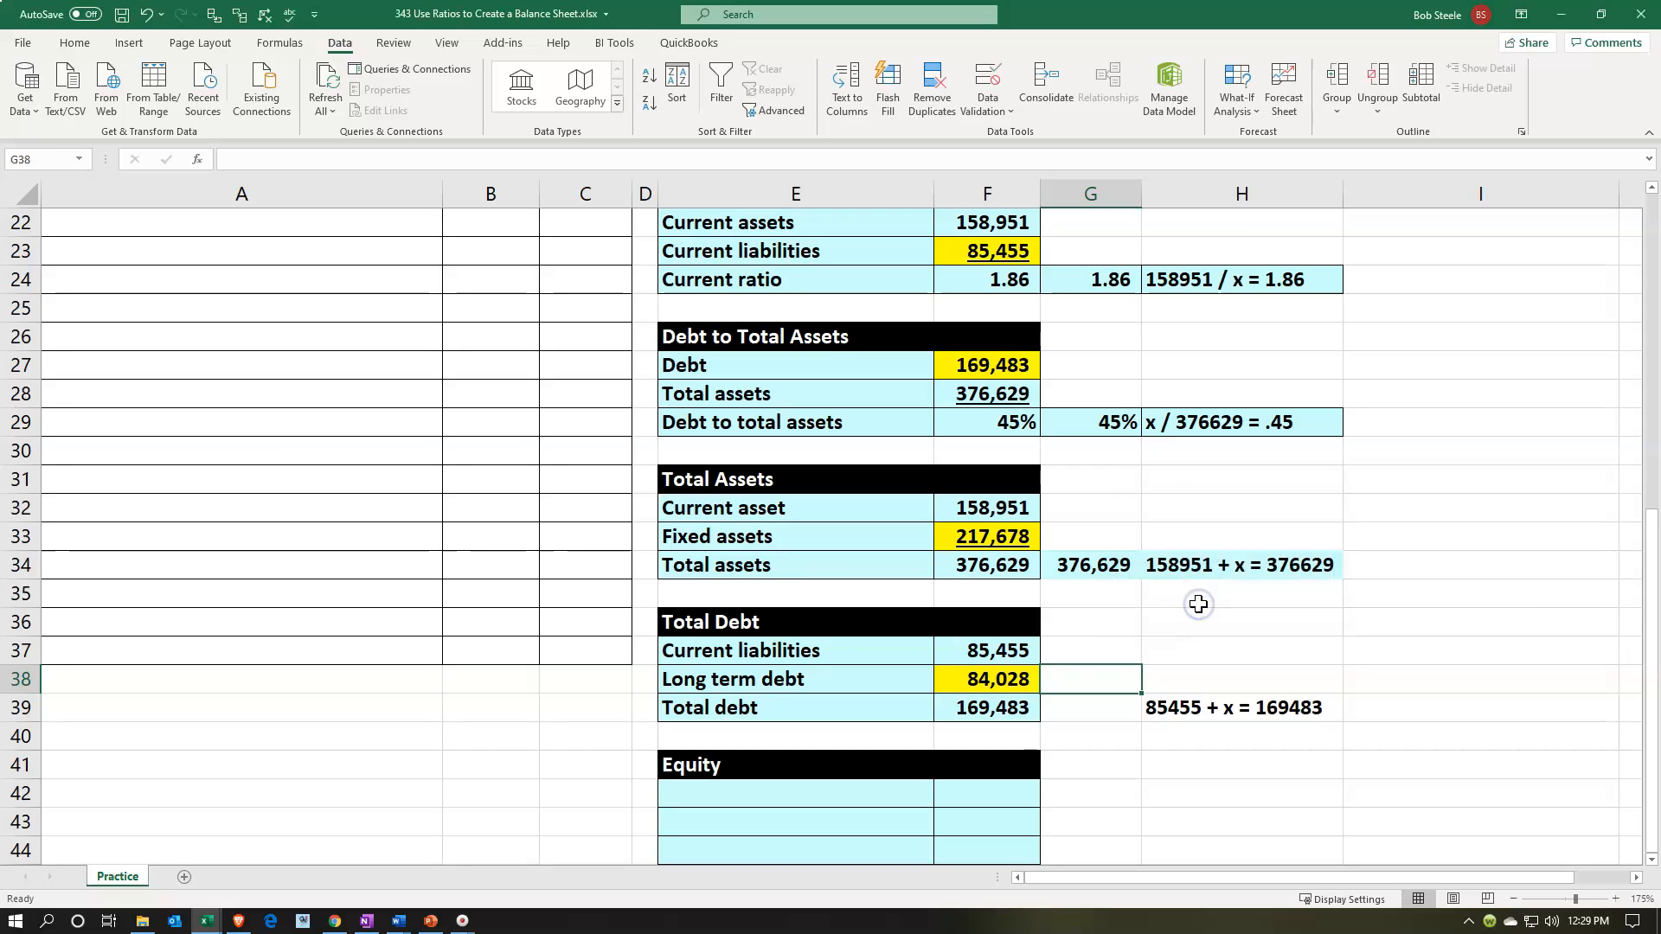
Underline the long term debt amount in F38 and enter the check formula =F37+F38 in G39.
click(1025, 679)
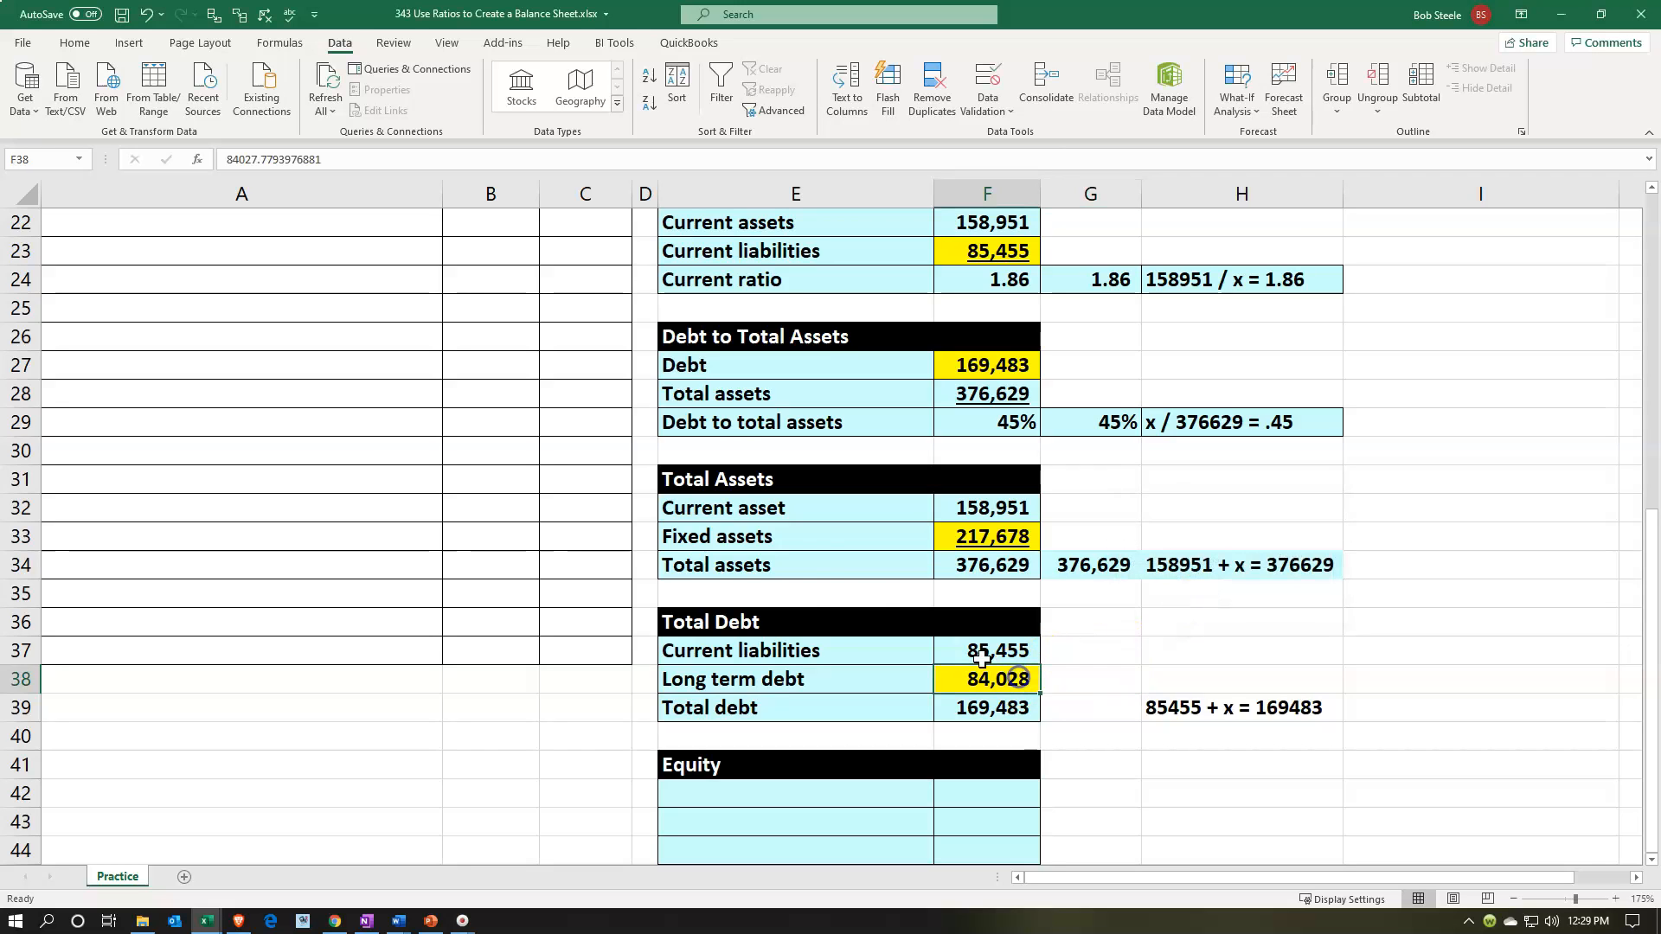
click(75, 42)
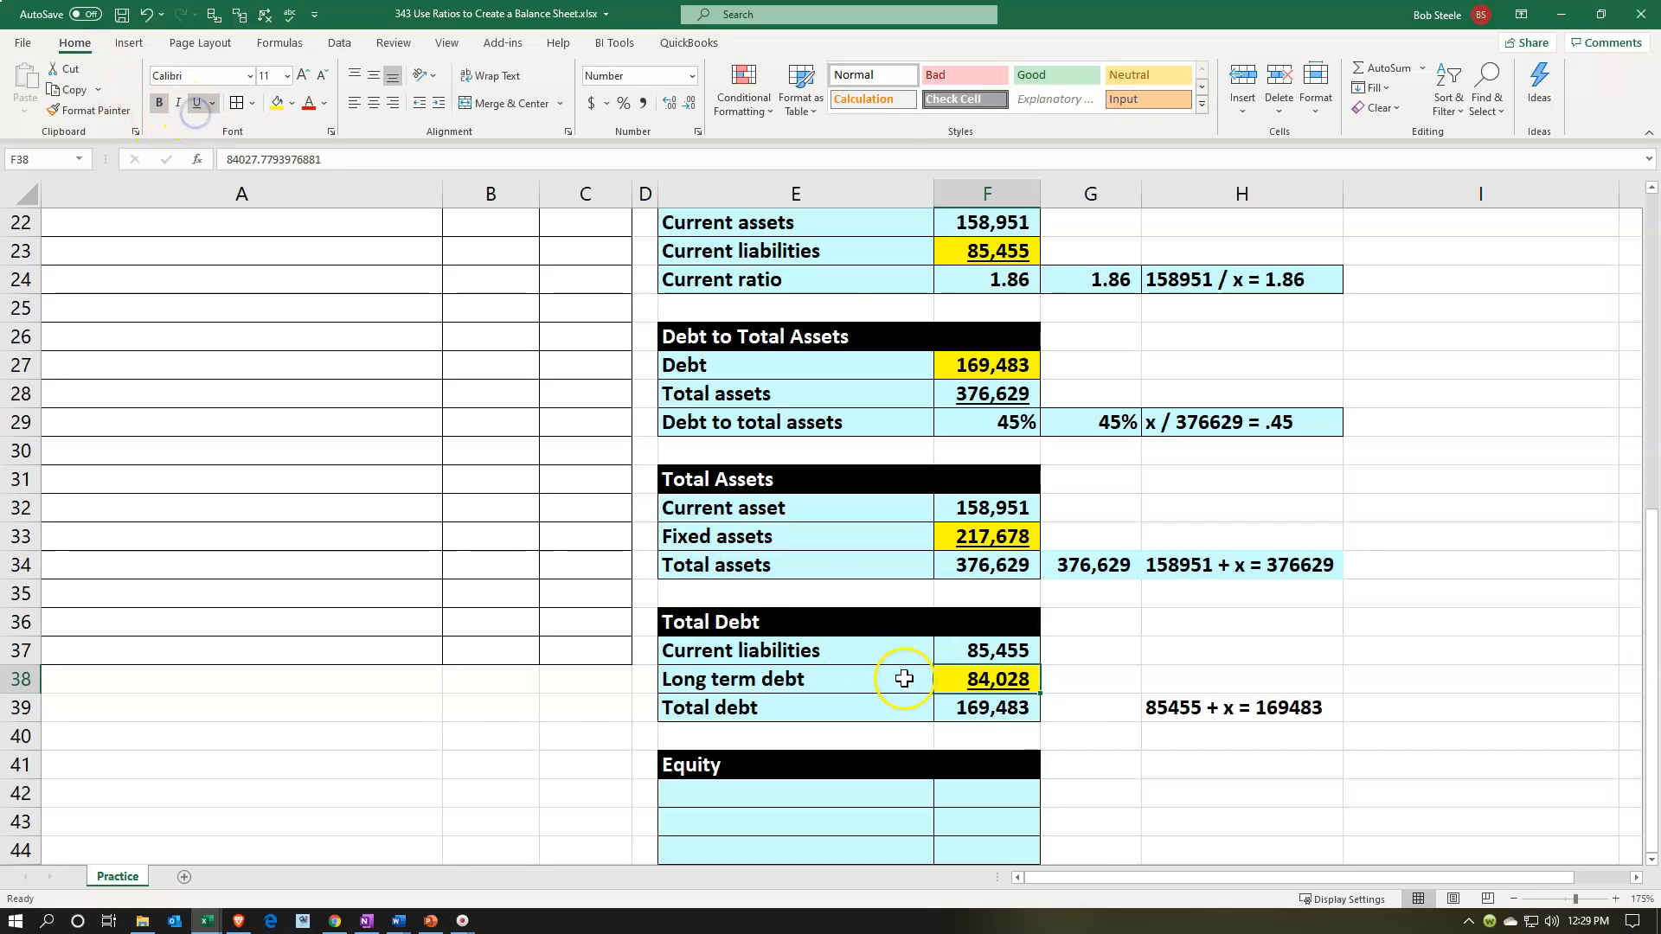
click(1062, 697)
text(=)
key(Left)
key(Up)
key(Up)
text(+)
key(Left)
key(Up)
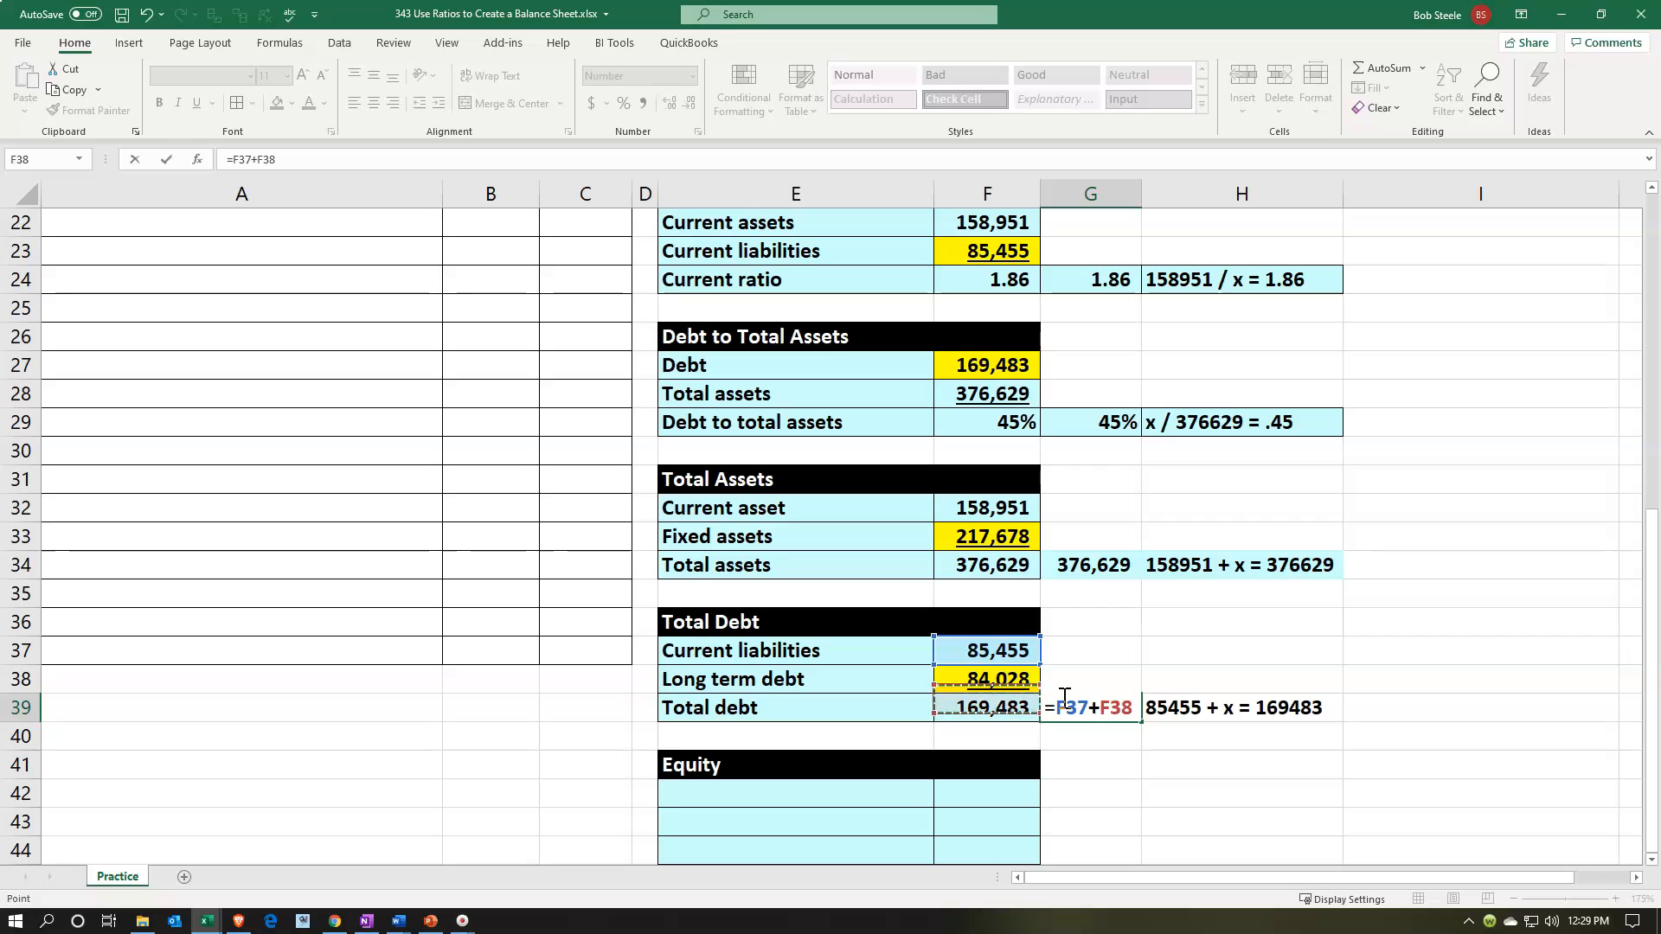
key(Return)
Fill G39:H39 with the recent light blue and add borders to both G39:H39 and G34:H34.
drag(1107, 708, 1162, 717)
right_click(1179, 707)
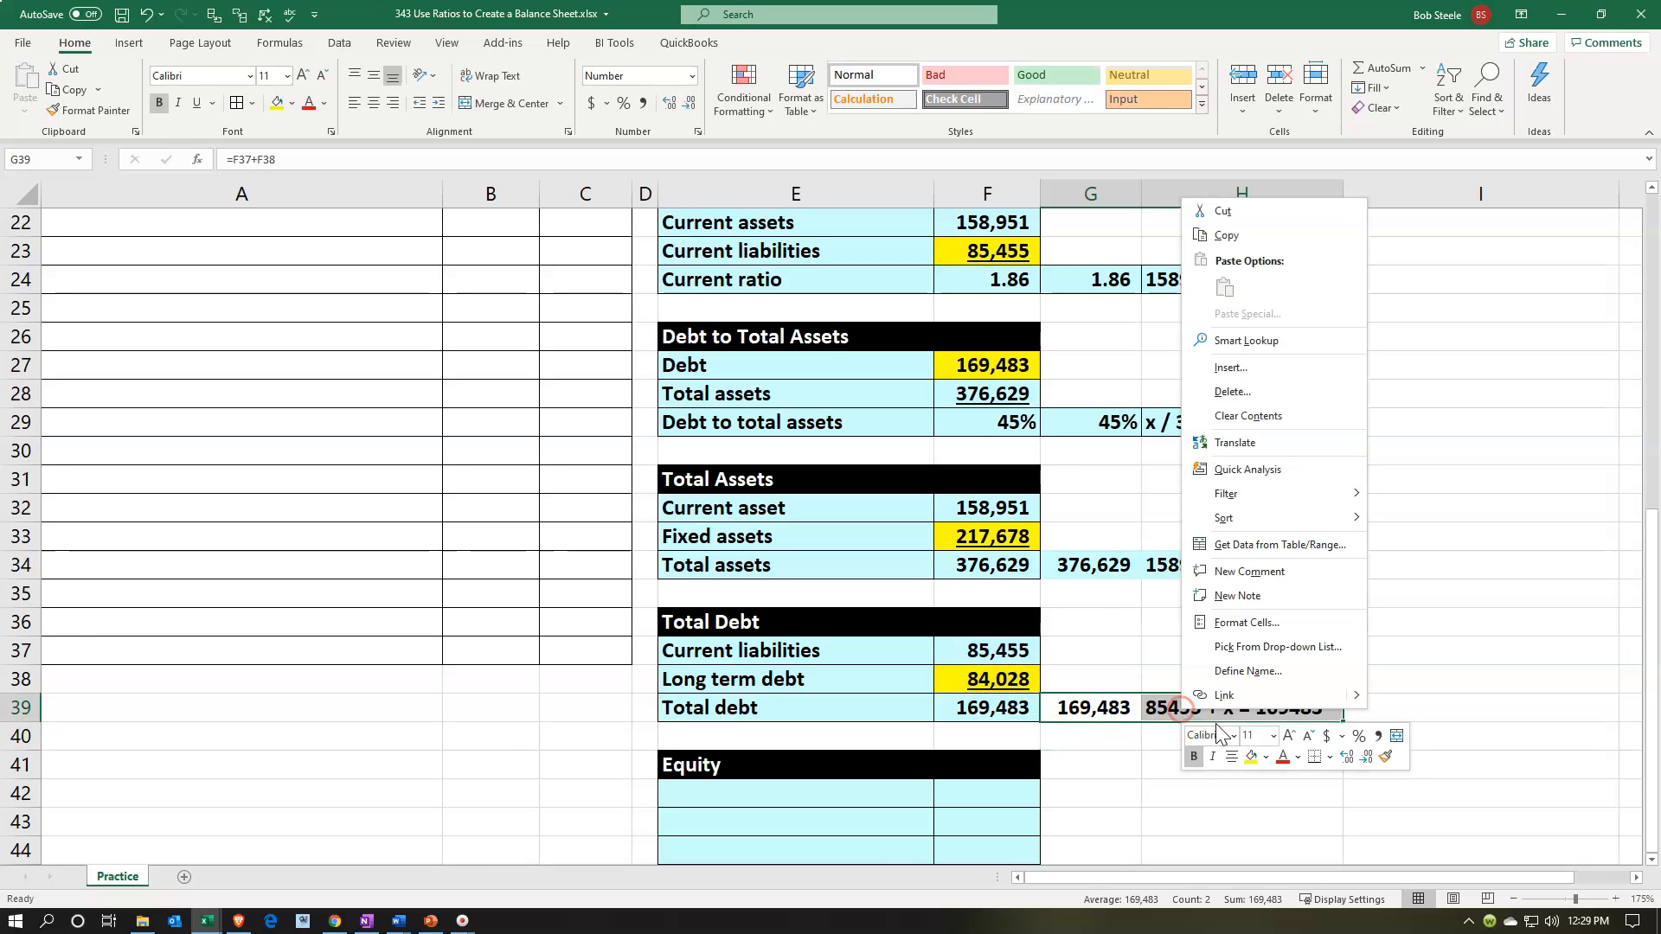
click(1265, 757)
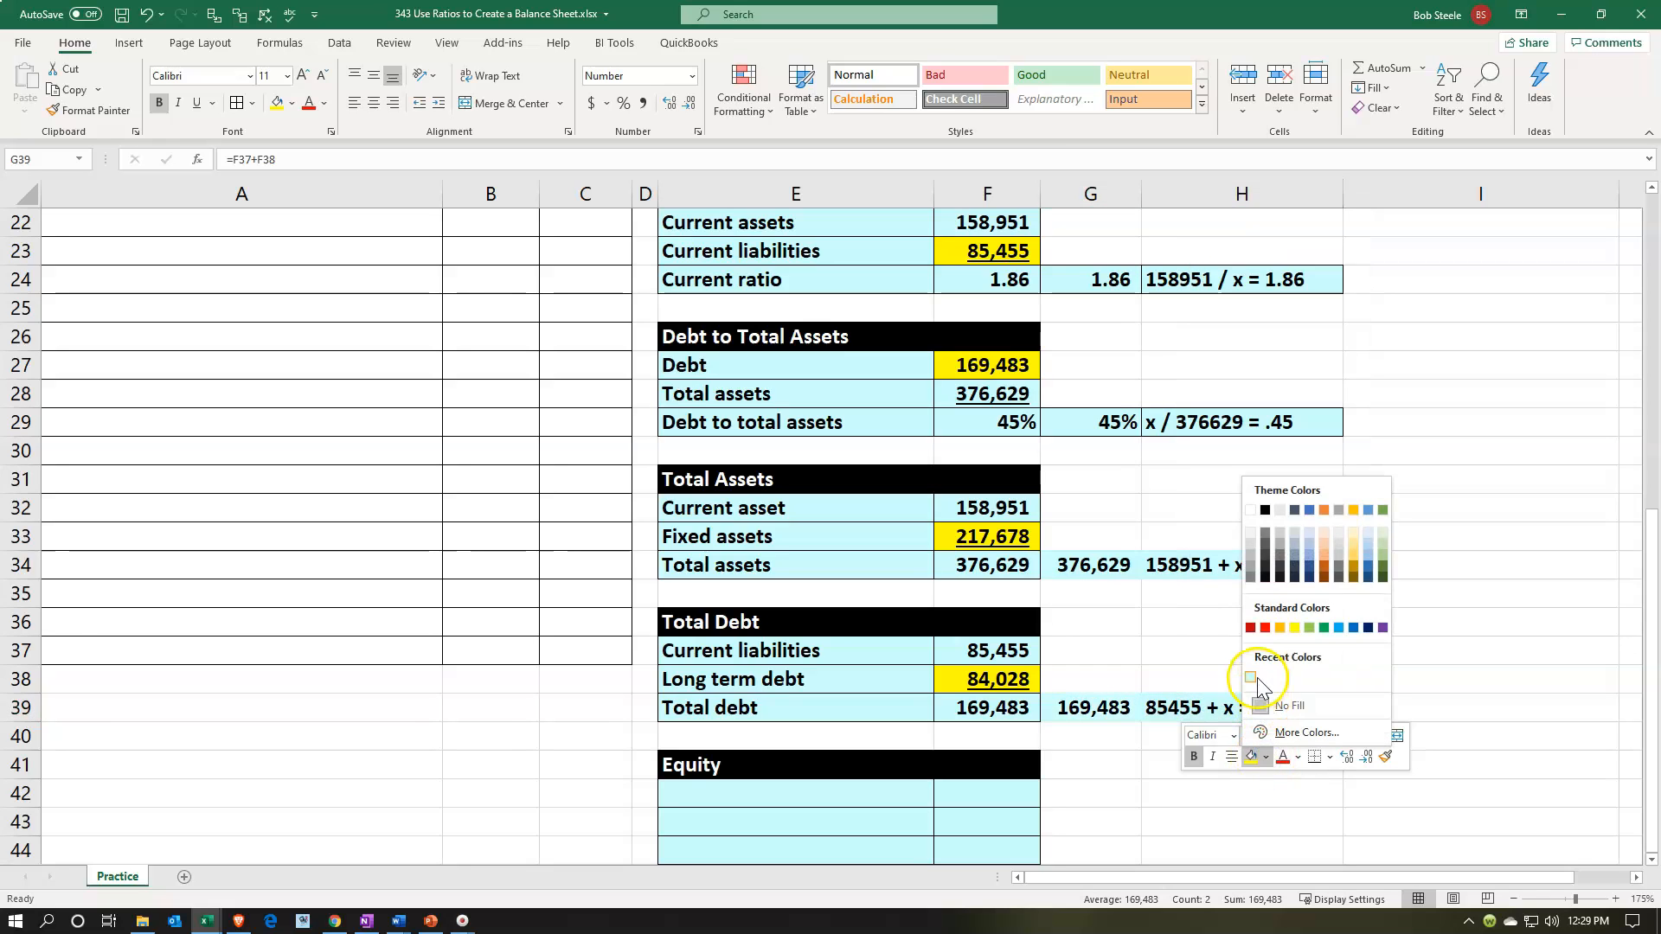
click(1259, 677)
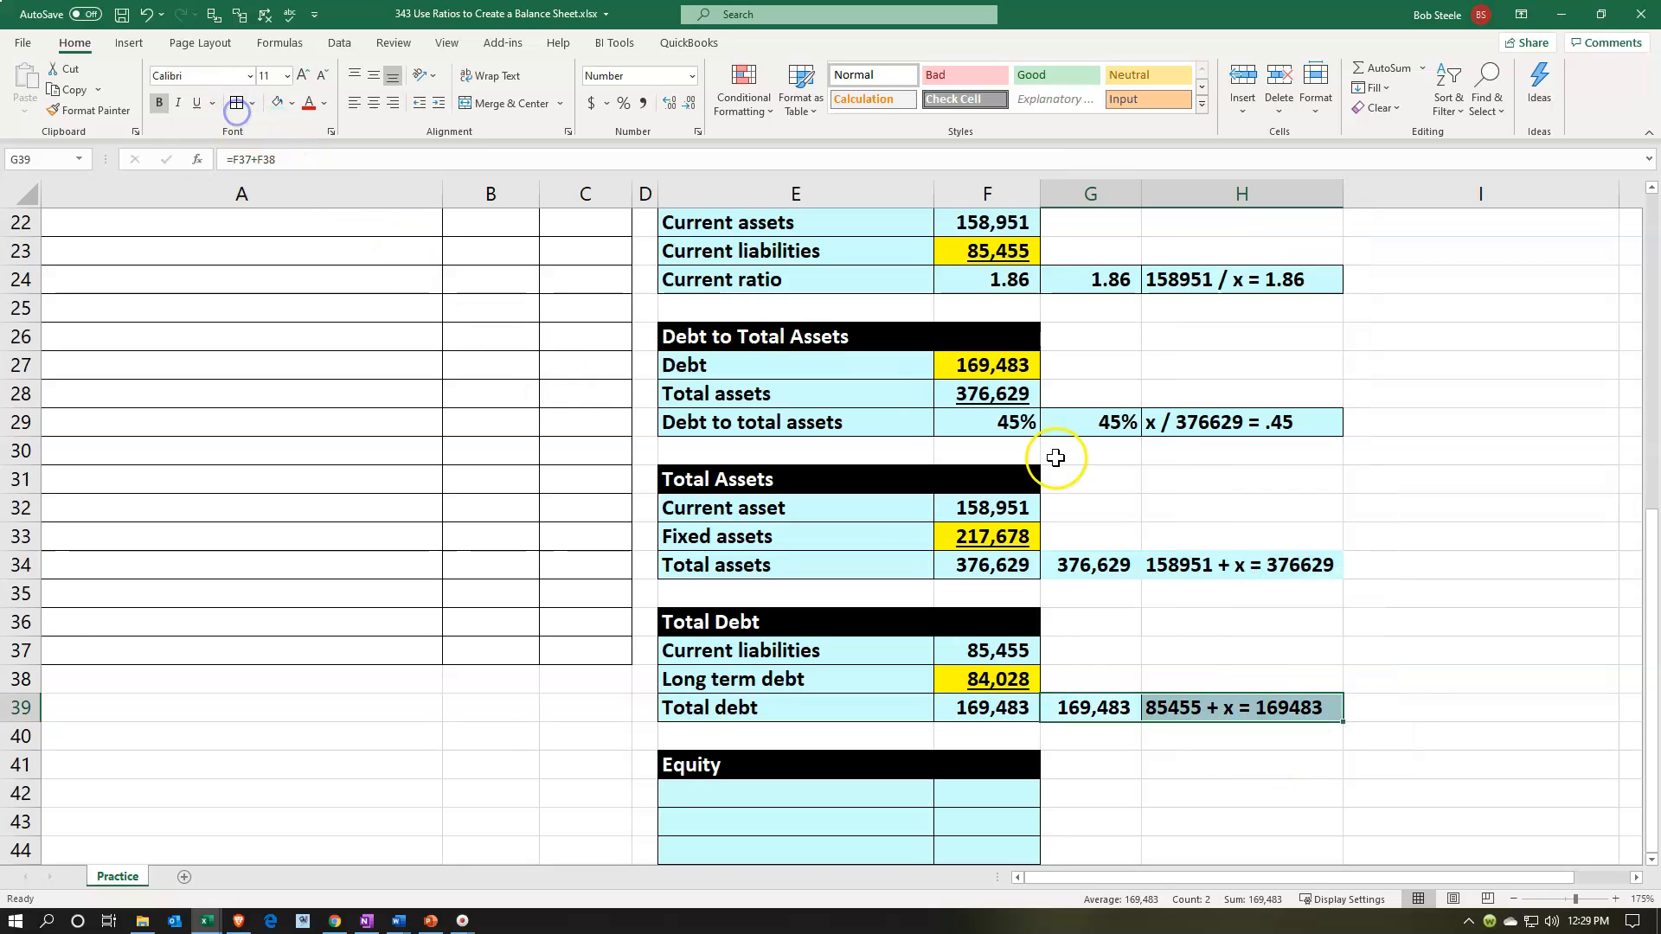
drag(1094, 558, 1190, 552)
click(234, 104)
click(1427, 556)
Link the current debt amount in J11 of the balance sheet to the current liabilities amount in the Total Debt block.
scroll(1419, 536, up, 7)
click(1387, 423)
click(1361, 101)
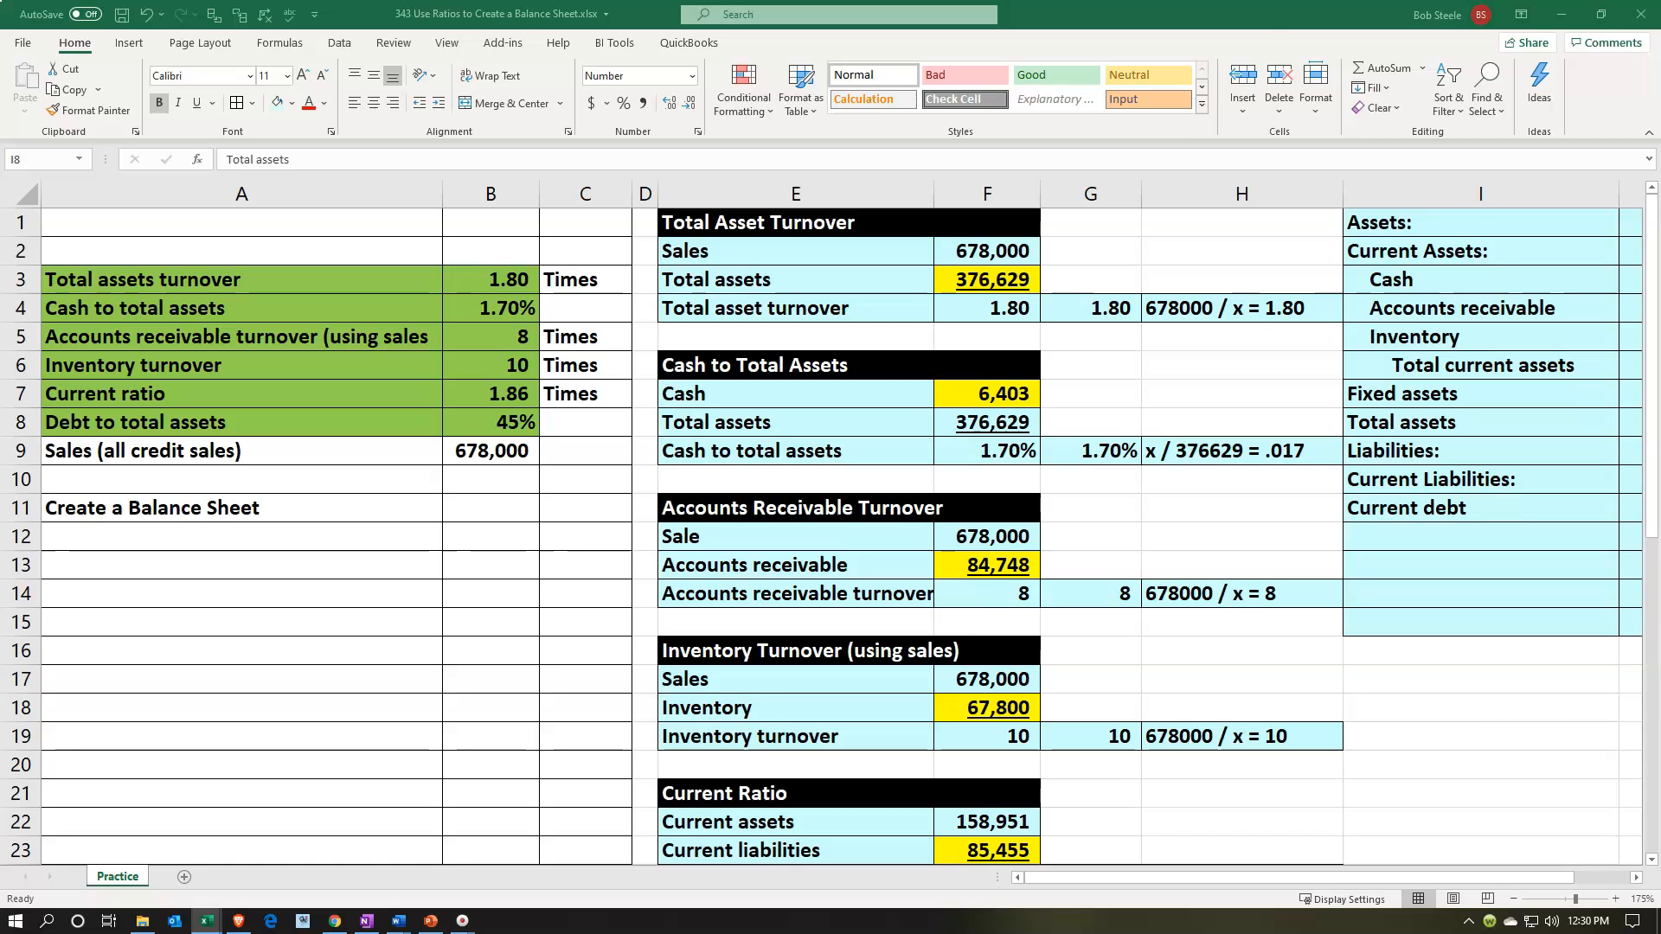
click(1275, 421)
click(1338, 523)
key(Right)
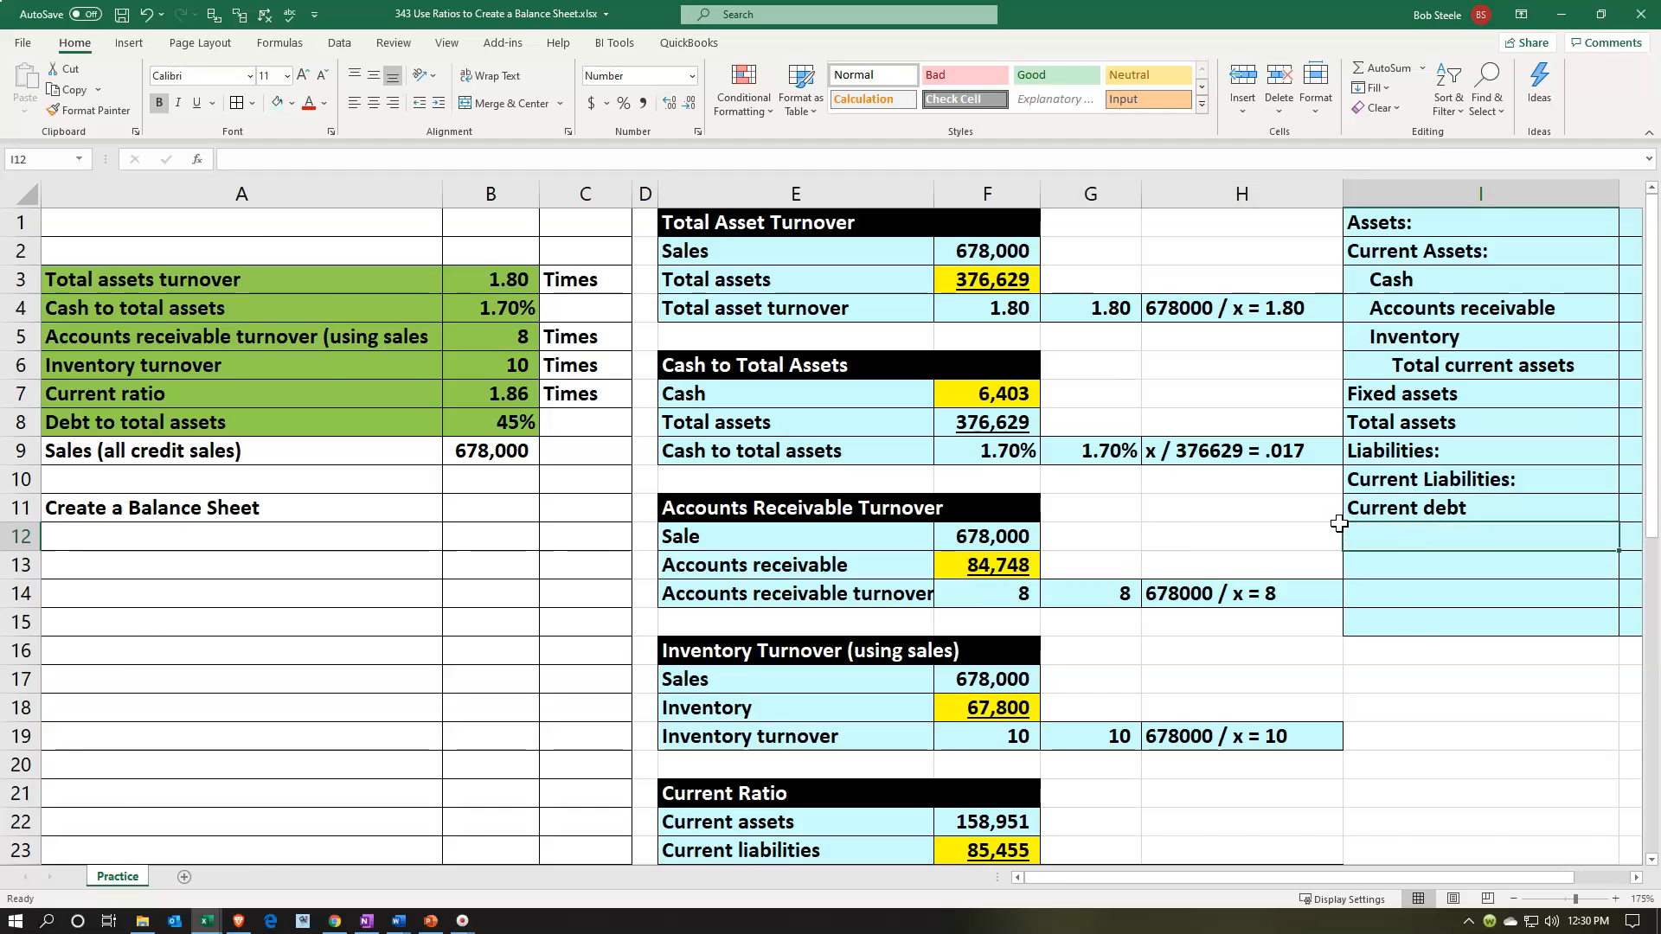
key(Right)
key(Right)
key(Up)
key(Left)
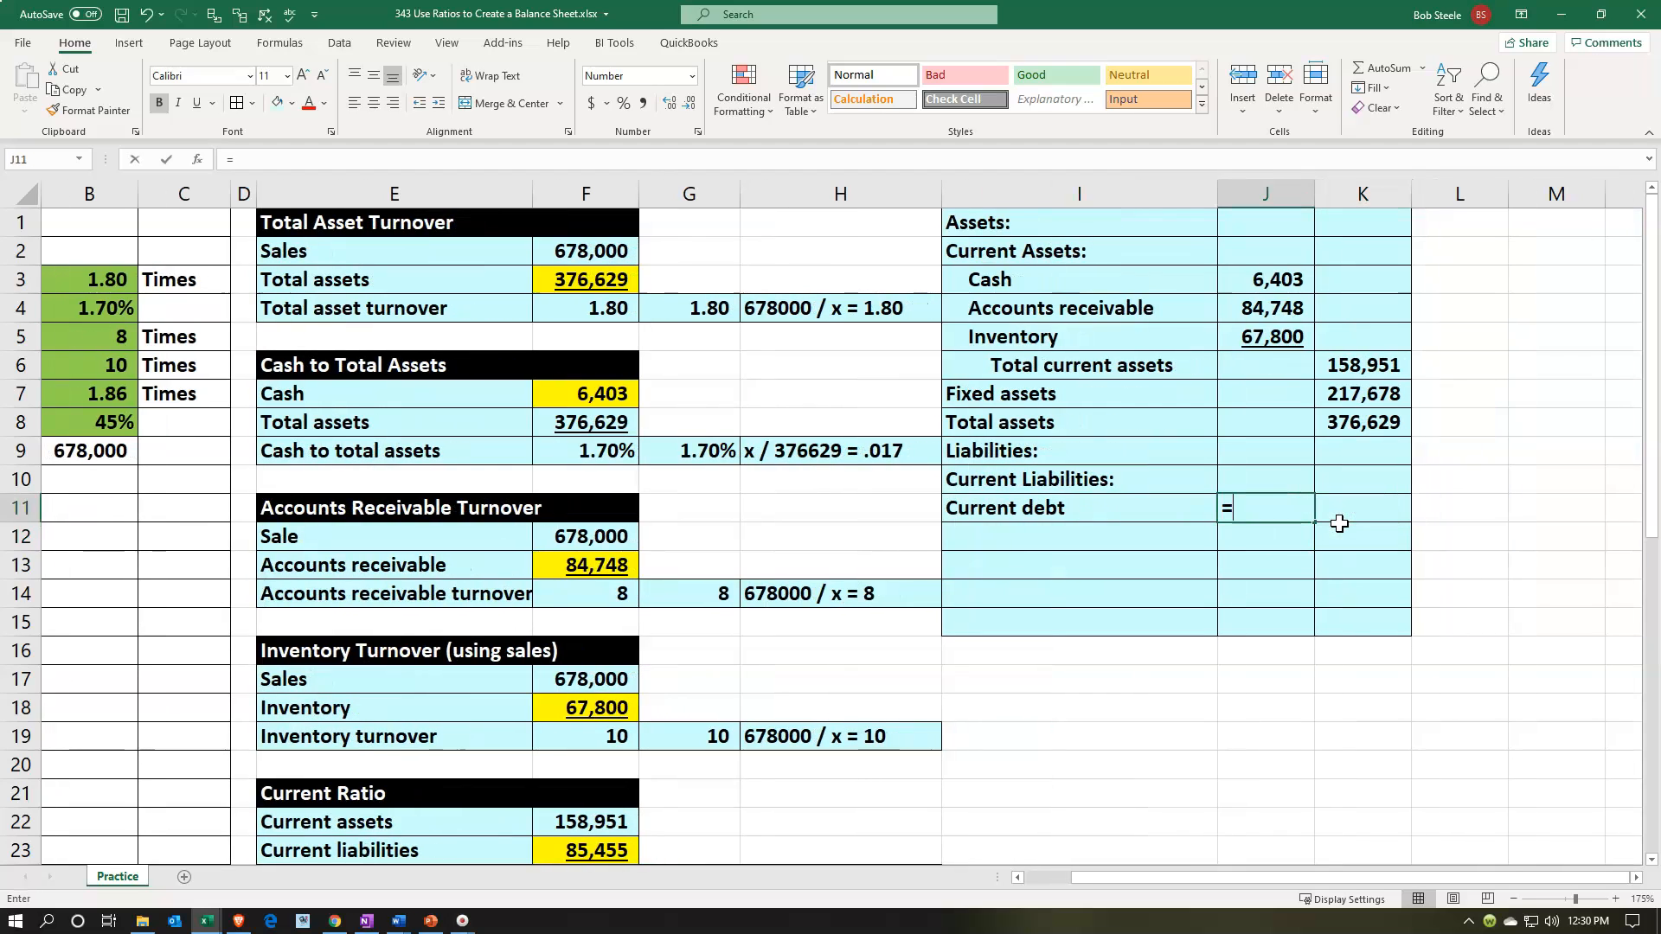
text(=)
key(Down)
key(Down)
key(Down)
key(Down)
key(Down)
key(Down)
key(Down)
key(Down)
key(Down)
key(Down)
key(Down)
key(Down)
key(Down)
key(Down)
key(Down)
key(Down)
key(Down)
key(Down)
key(Left)
key(Left)
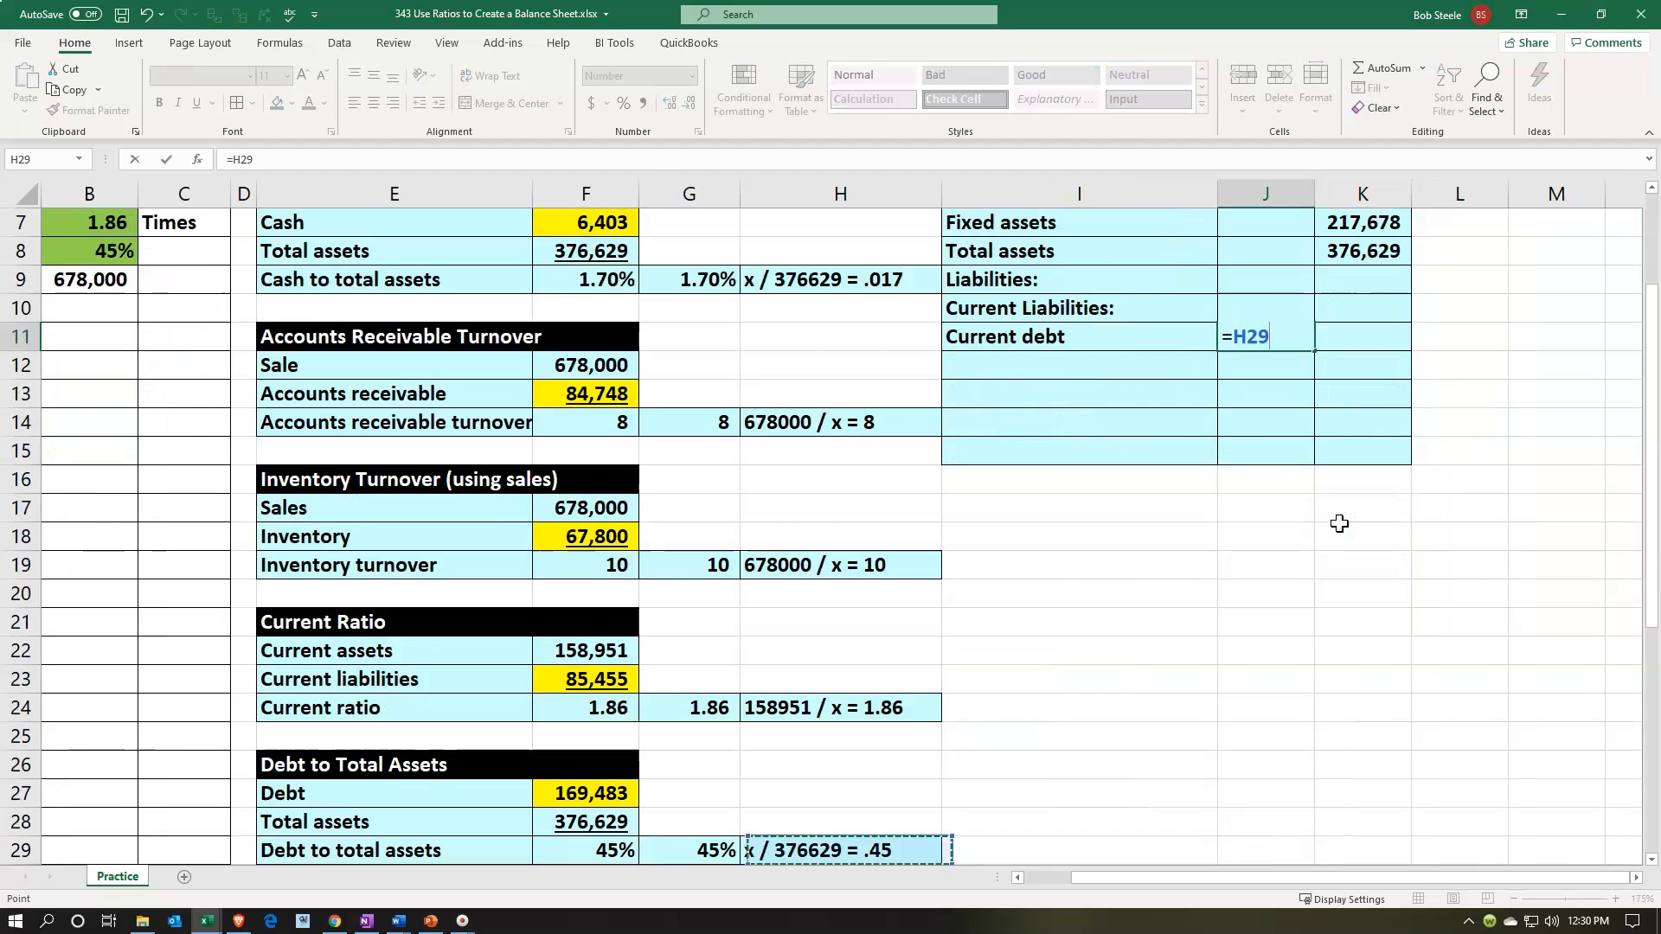
key(Left)
key(Down)
key(Down)
key(Down)
key(Down)
key(Down)
key(Down)
key(Down)
key(Down)
key(Down)
key(Down)
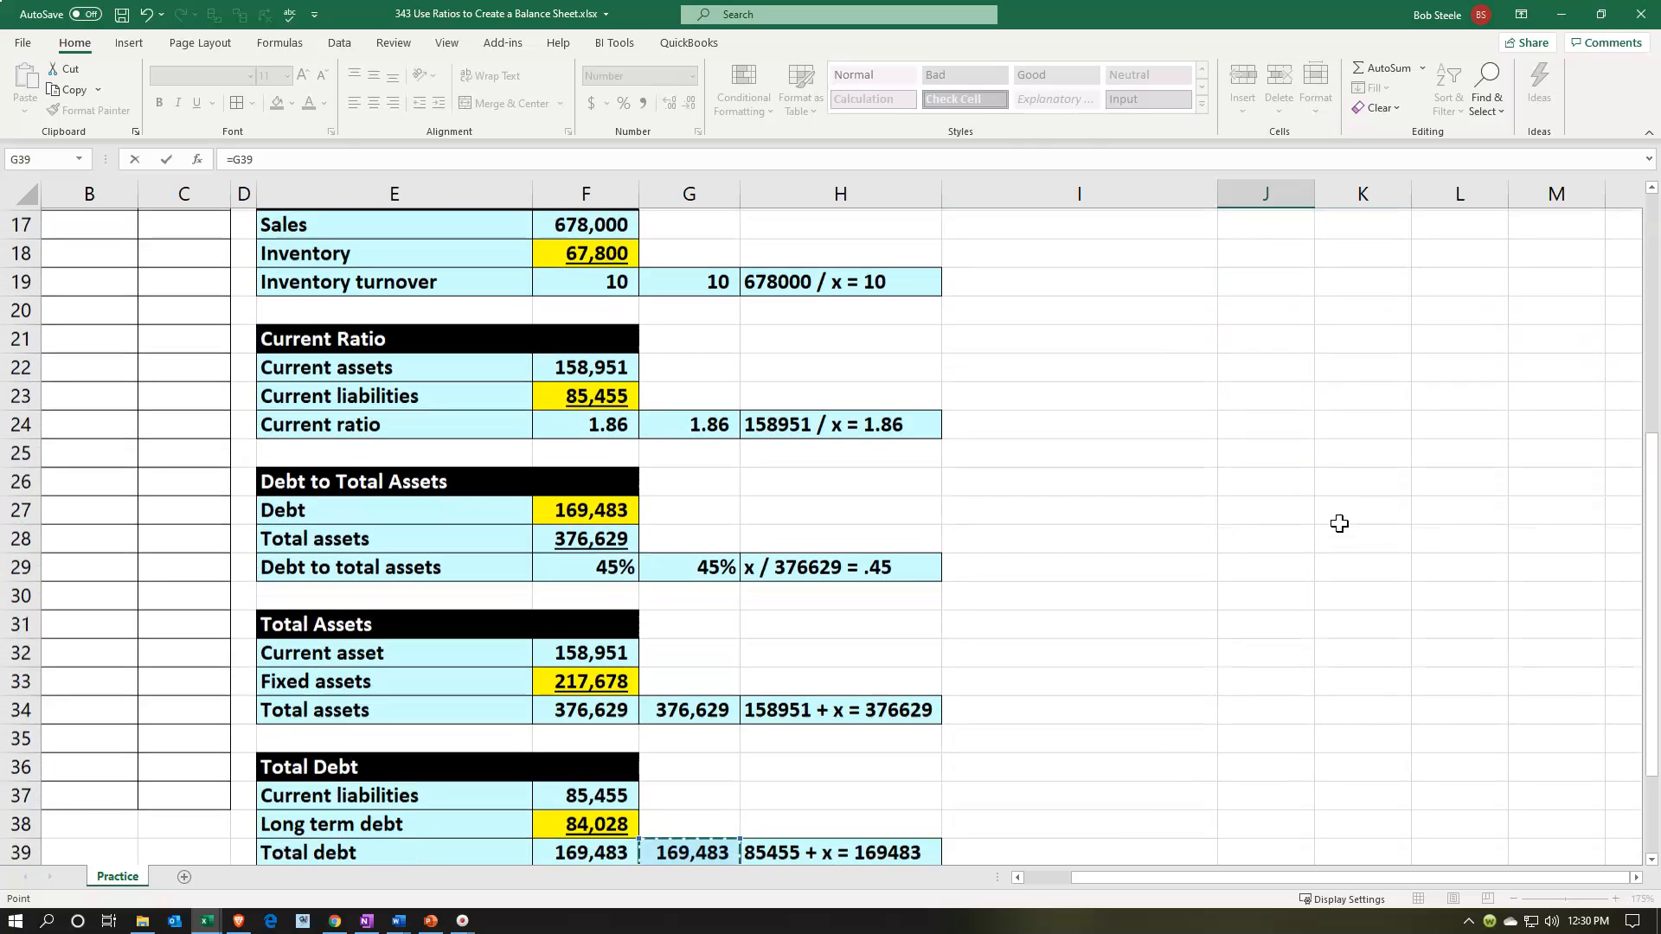
key(Down)
key(Down)
key(Down)
key(Left)
key(Up)
key(Up)
key(Up)
key(Up)
key(Return)
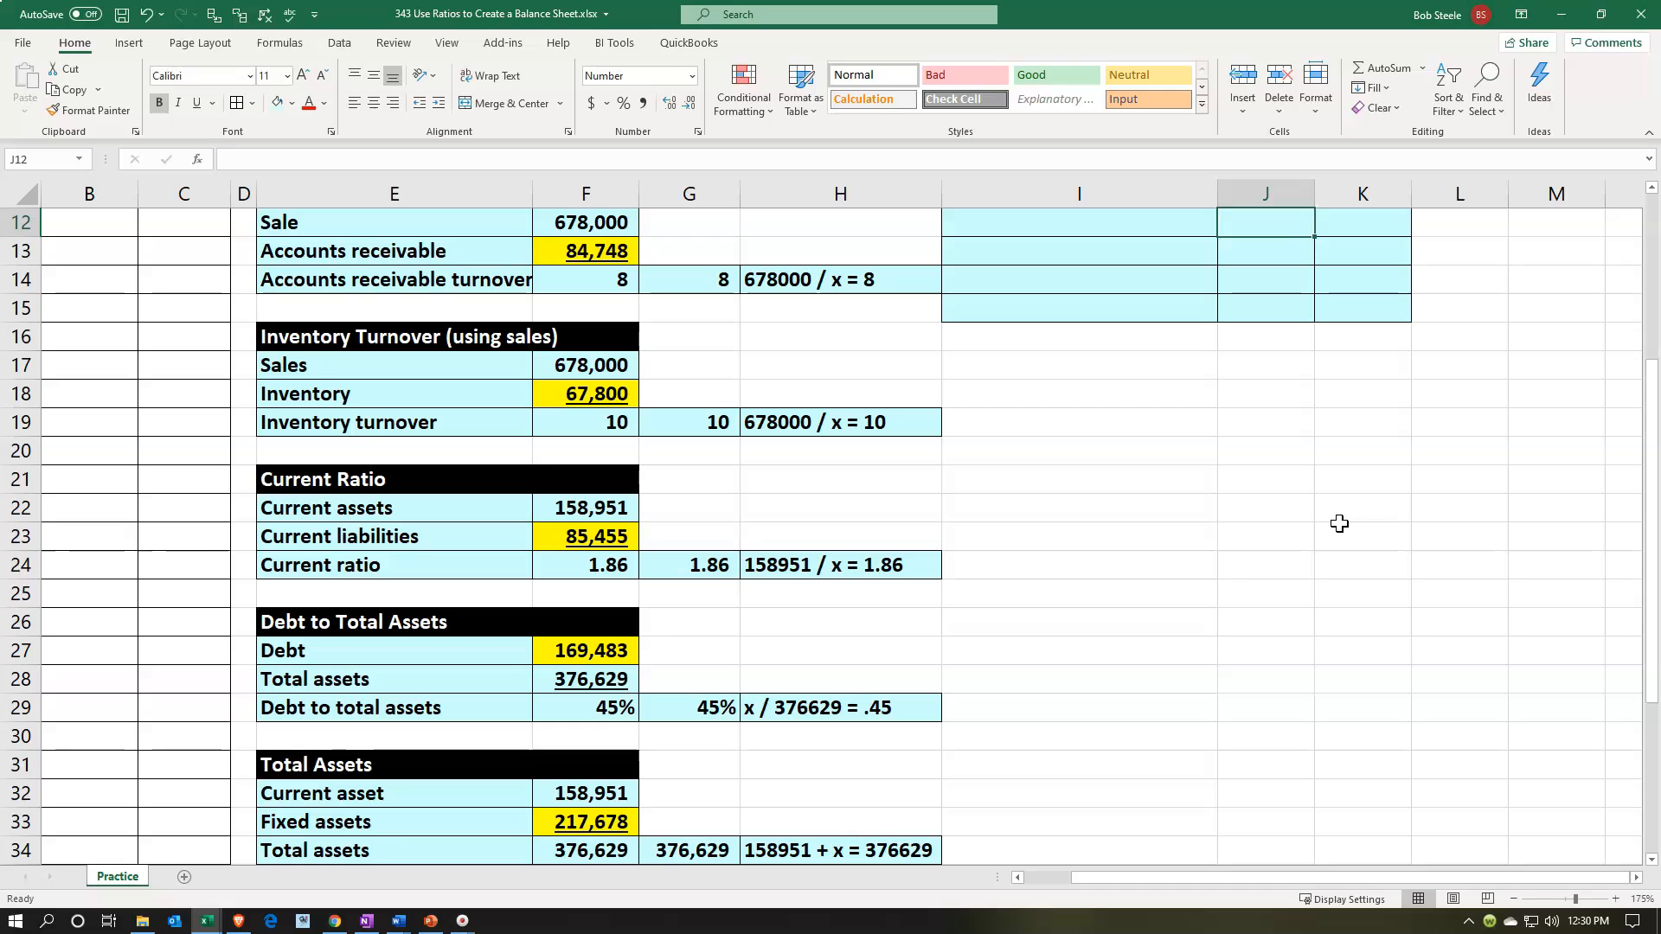
Paste the label "Long term debt" into I12 of the balance sheet.
scroll(1339, 523, up, 3)
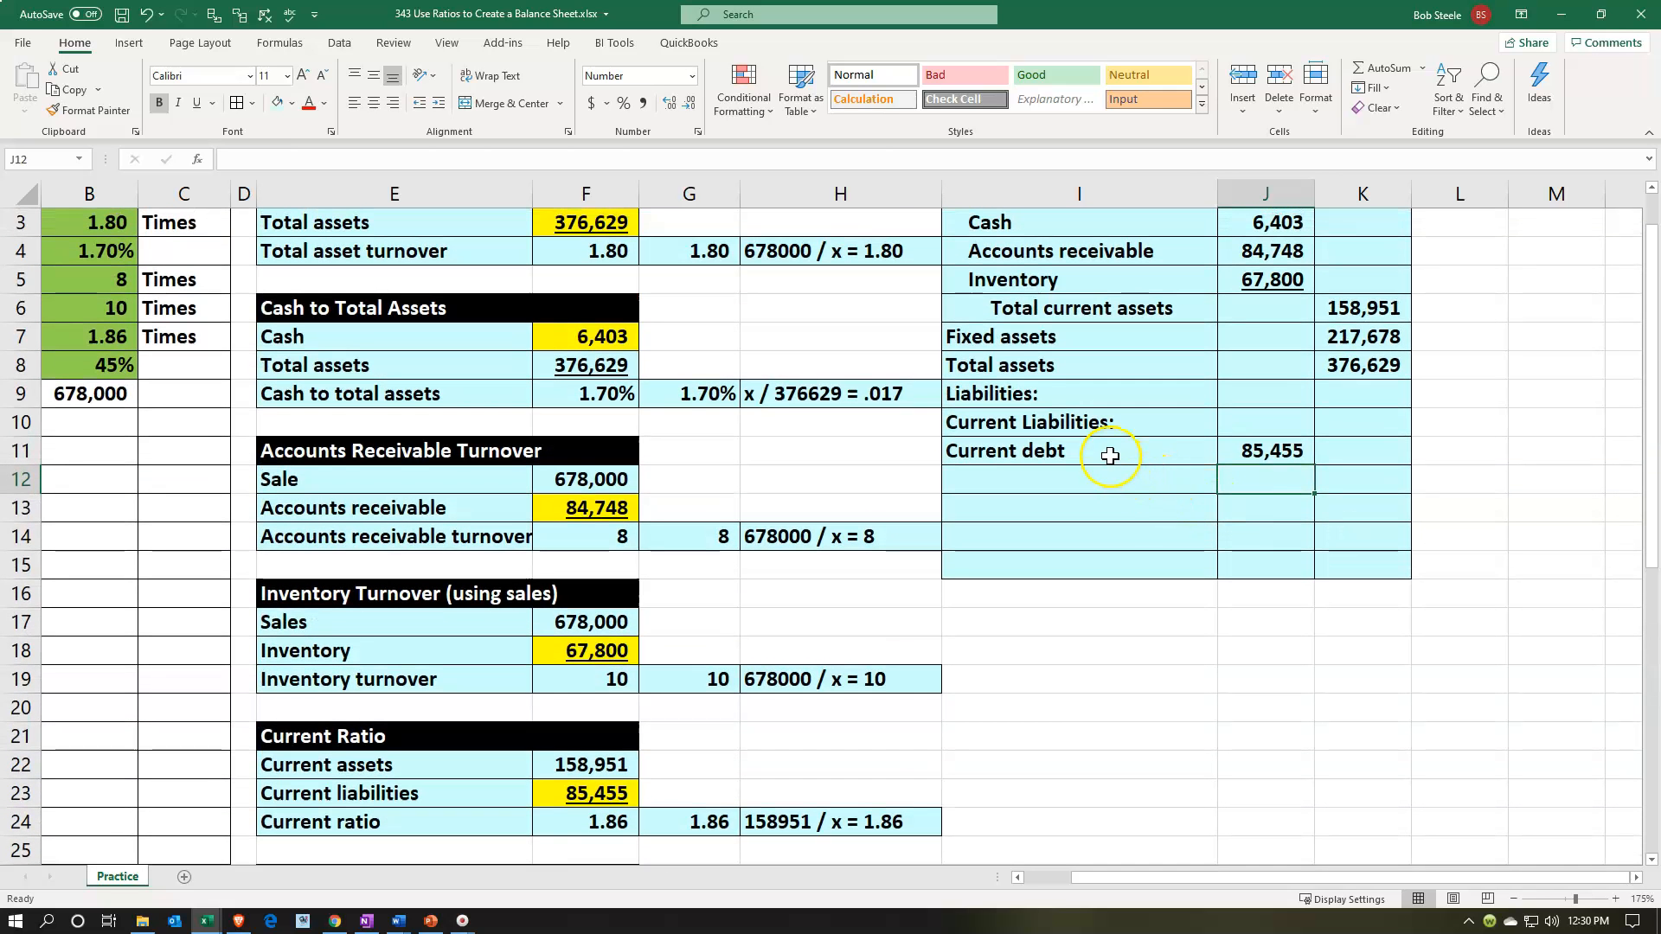
double_click(1107, 451)
key(Return)
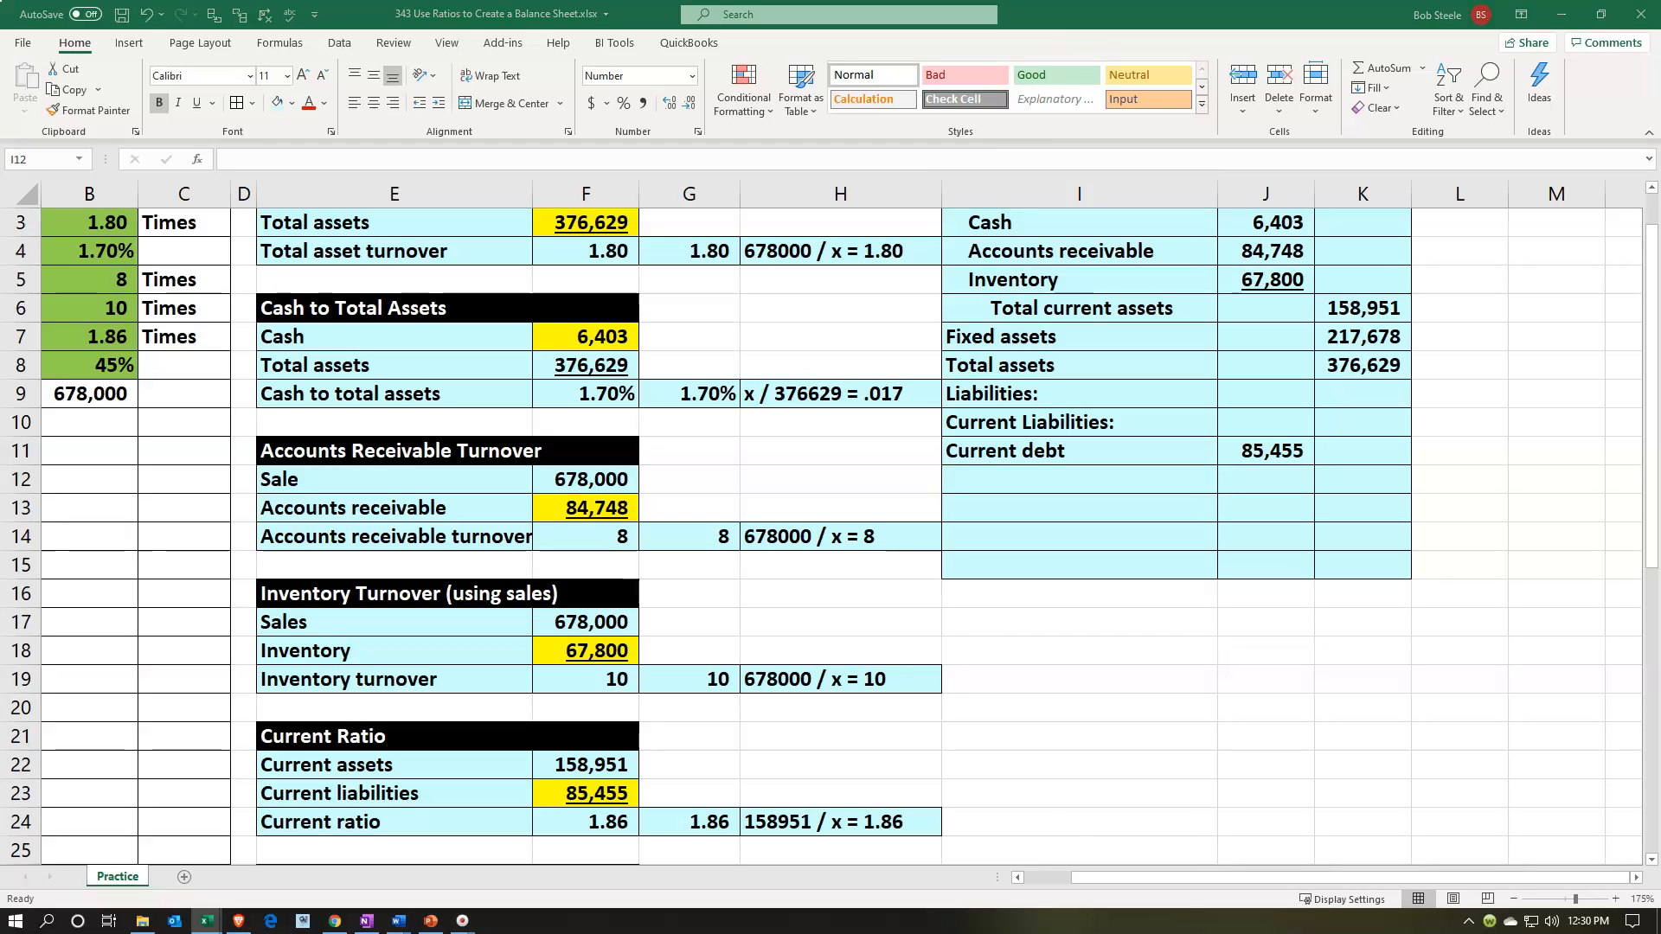
click(1025, 482)
key(ctrl+v)
key(Tab)
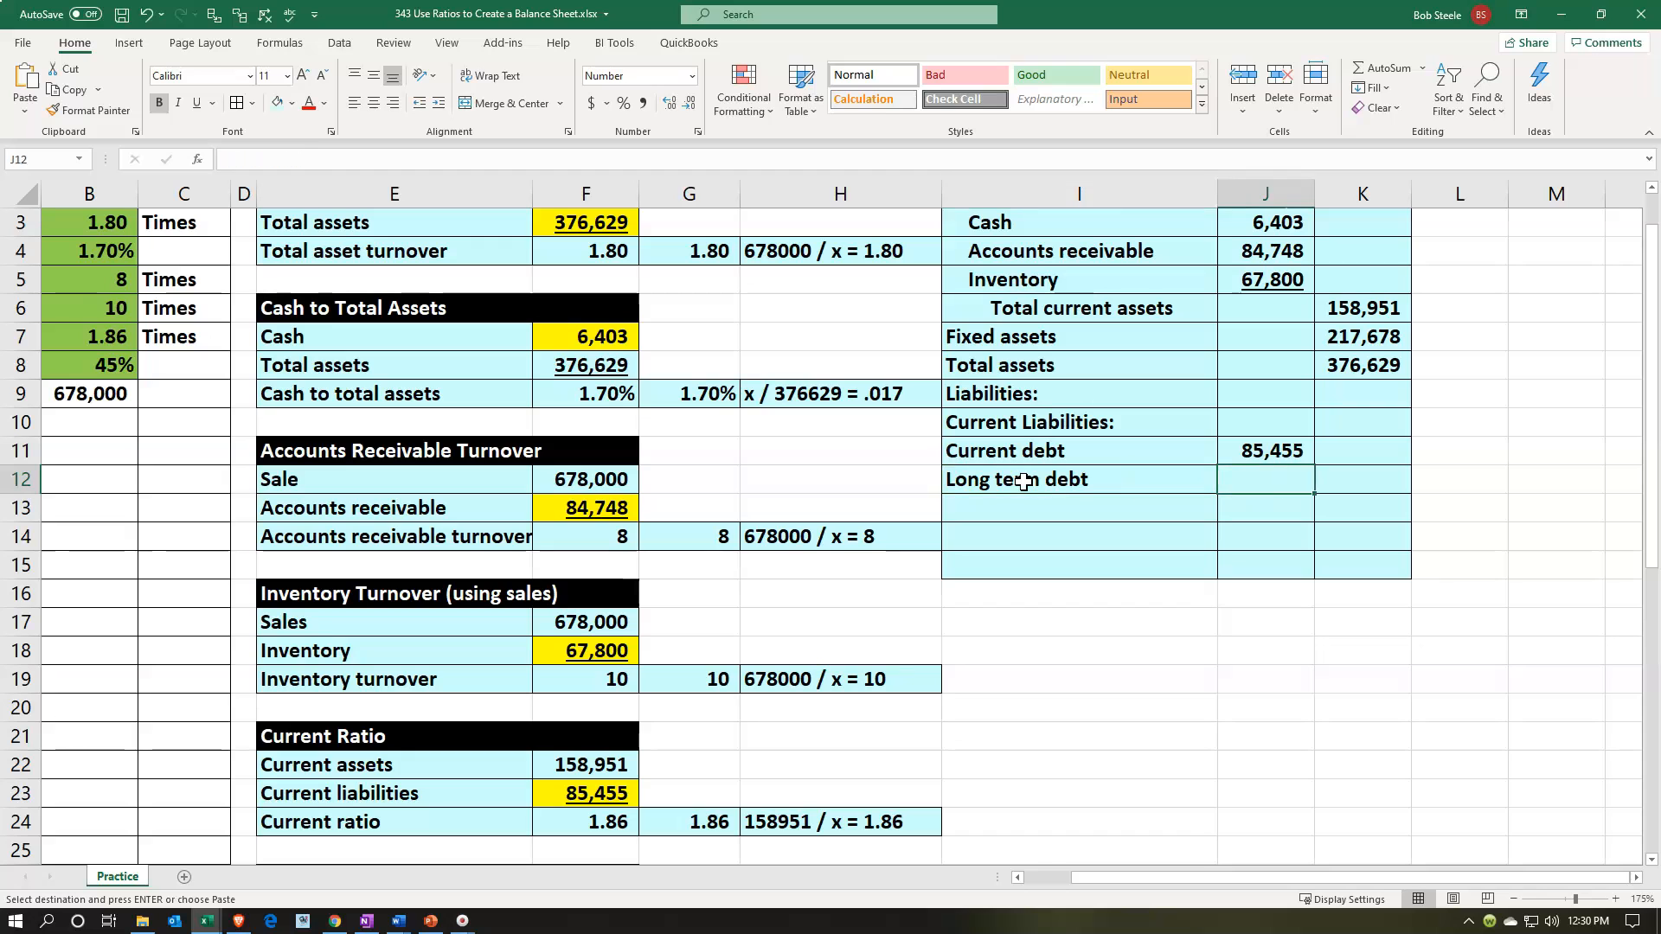
Link the long term debt amount in J12 of the balance sheet to F38 in the Total Debt block.
text(=)
key(Left)
key(Left)
key(Left)
key(Down)
key(Down)
key(Down)
key(Down)
key(Down)
key(Down)
key(Down)
key(Down)
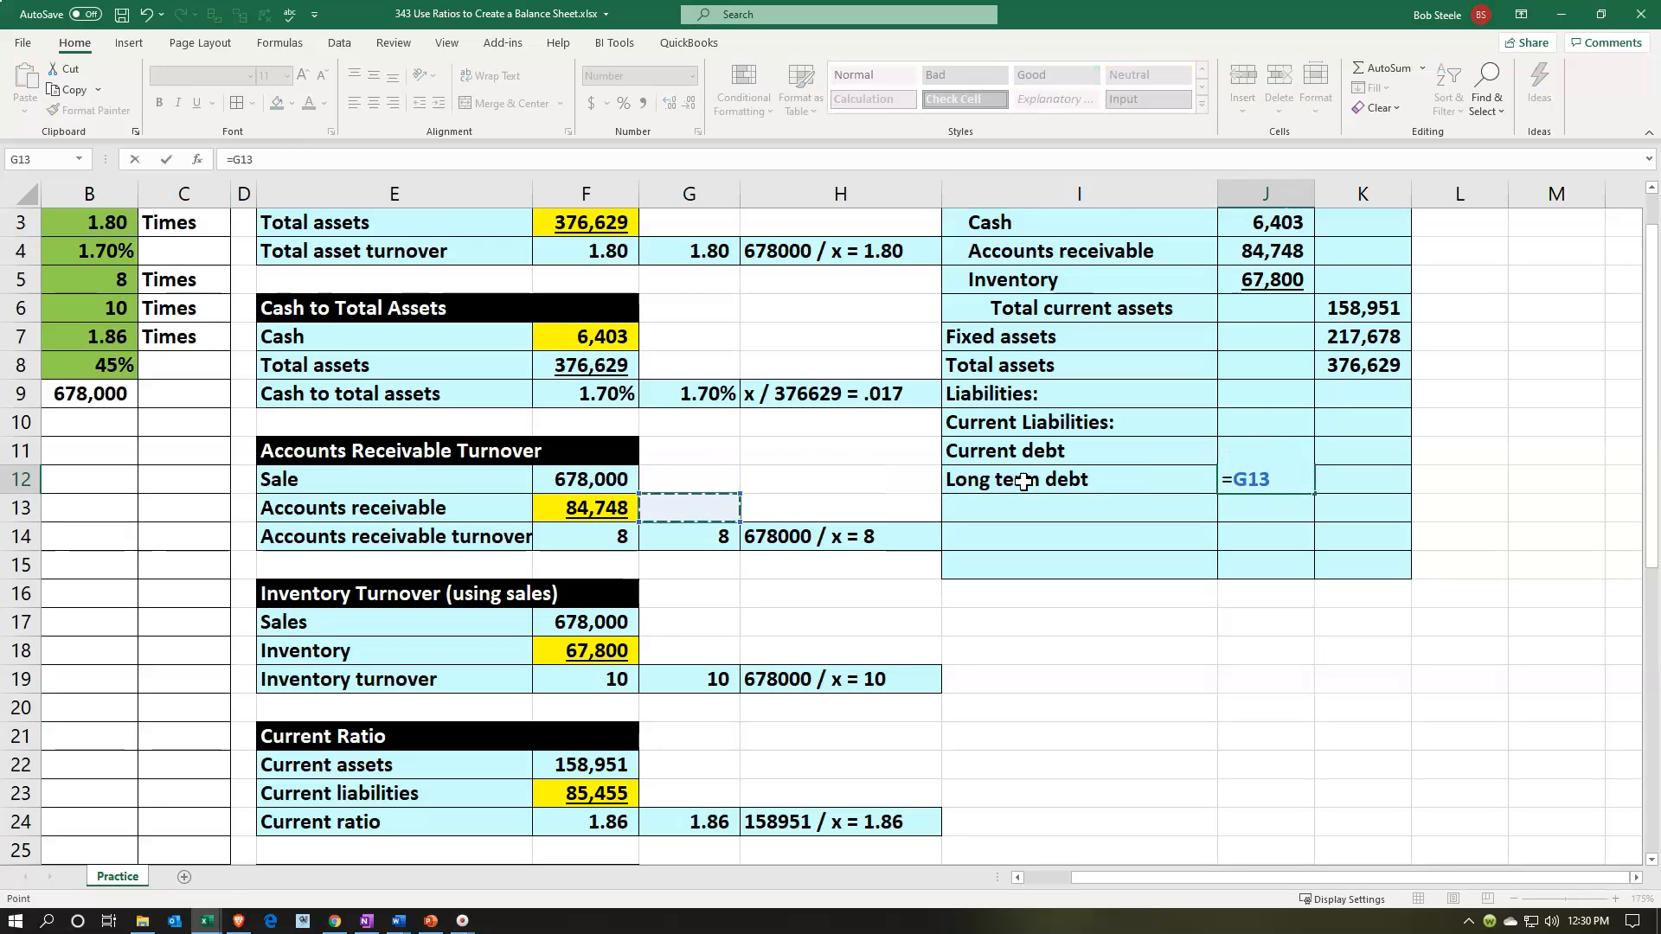
key(Down)
key(Down)
key(Down)
key(Down)
key(Down)
key(Down)
key(Down)
key(Down)
key(Down)
key(Down)
key(Down)
key(Down)
key(Down)
key(Down)
key(Down)
key(Down)
key(Down)
key(Down)
key(Down)
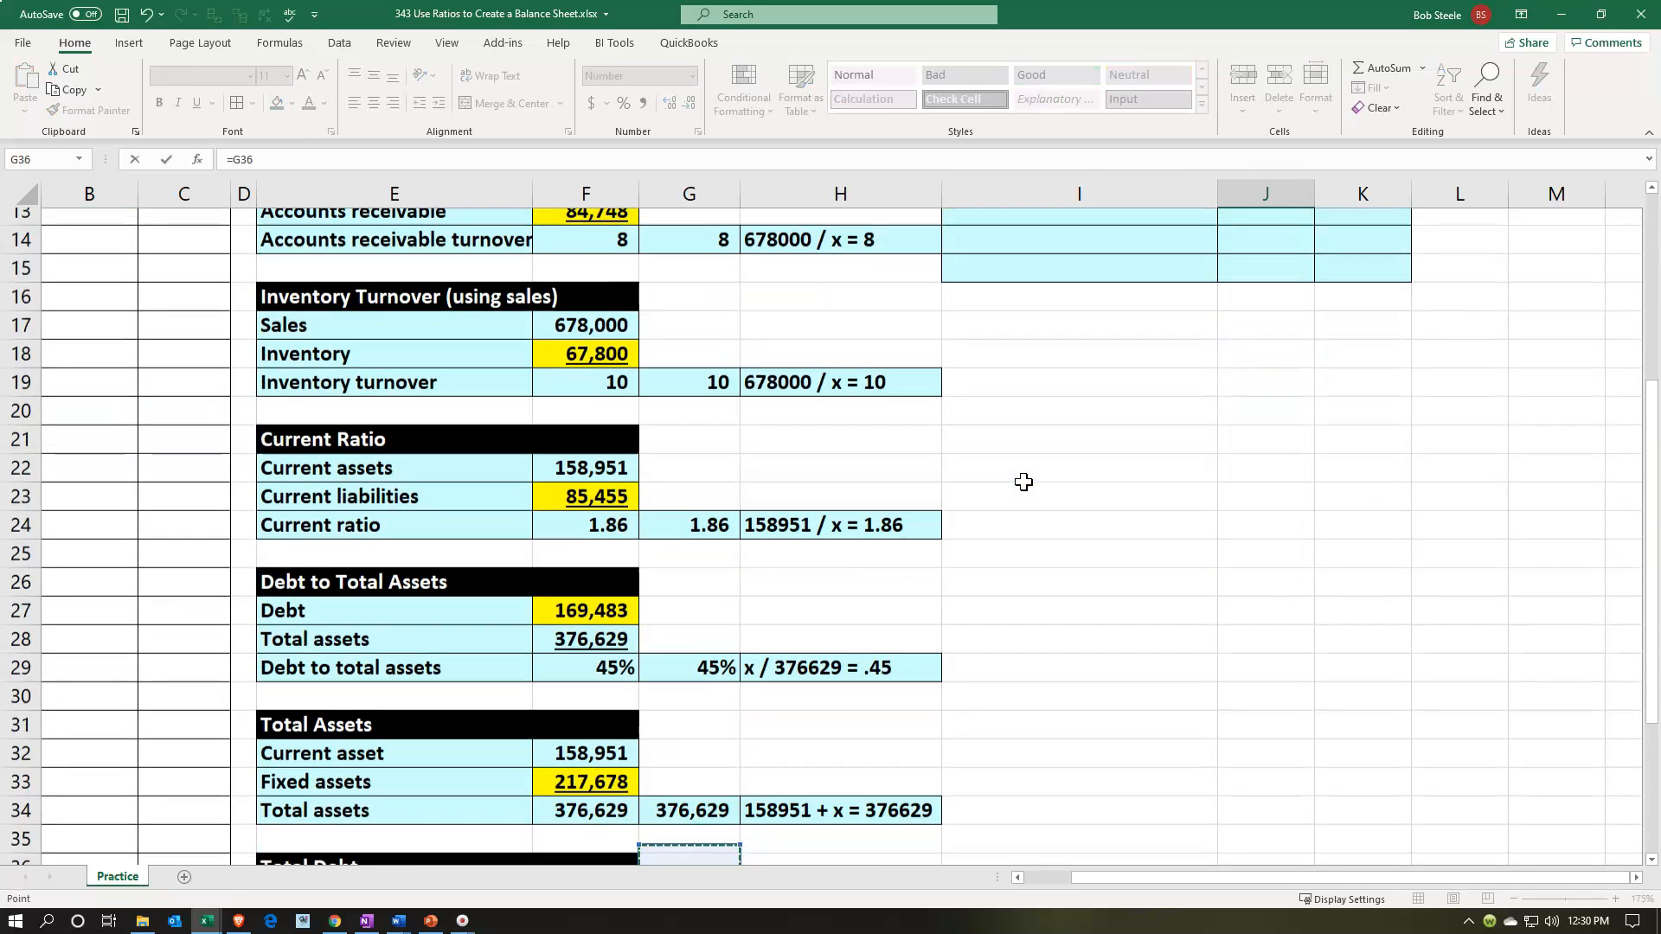
key(Down)
key(Down)
key(Down)
key(Down)
key(Down)
key(Down)
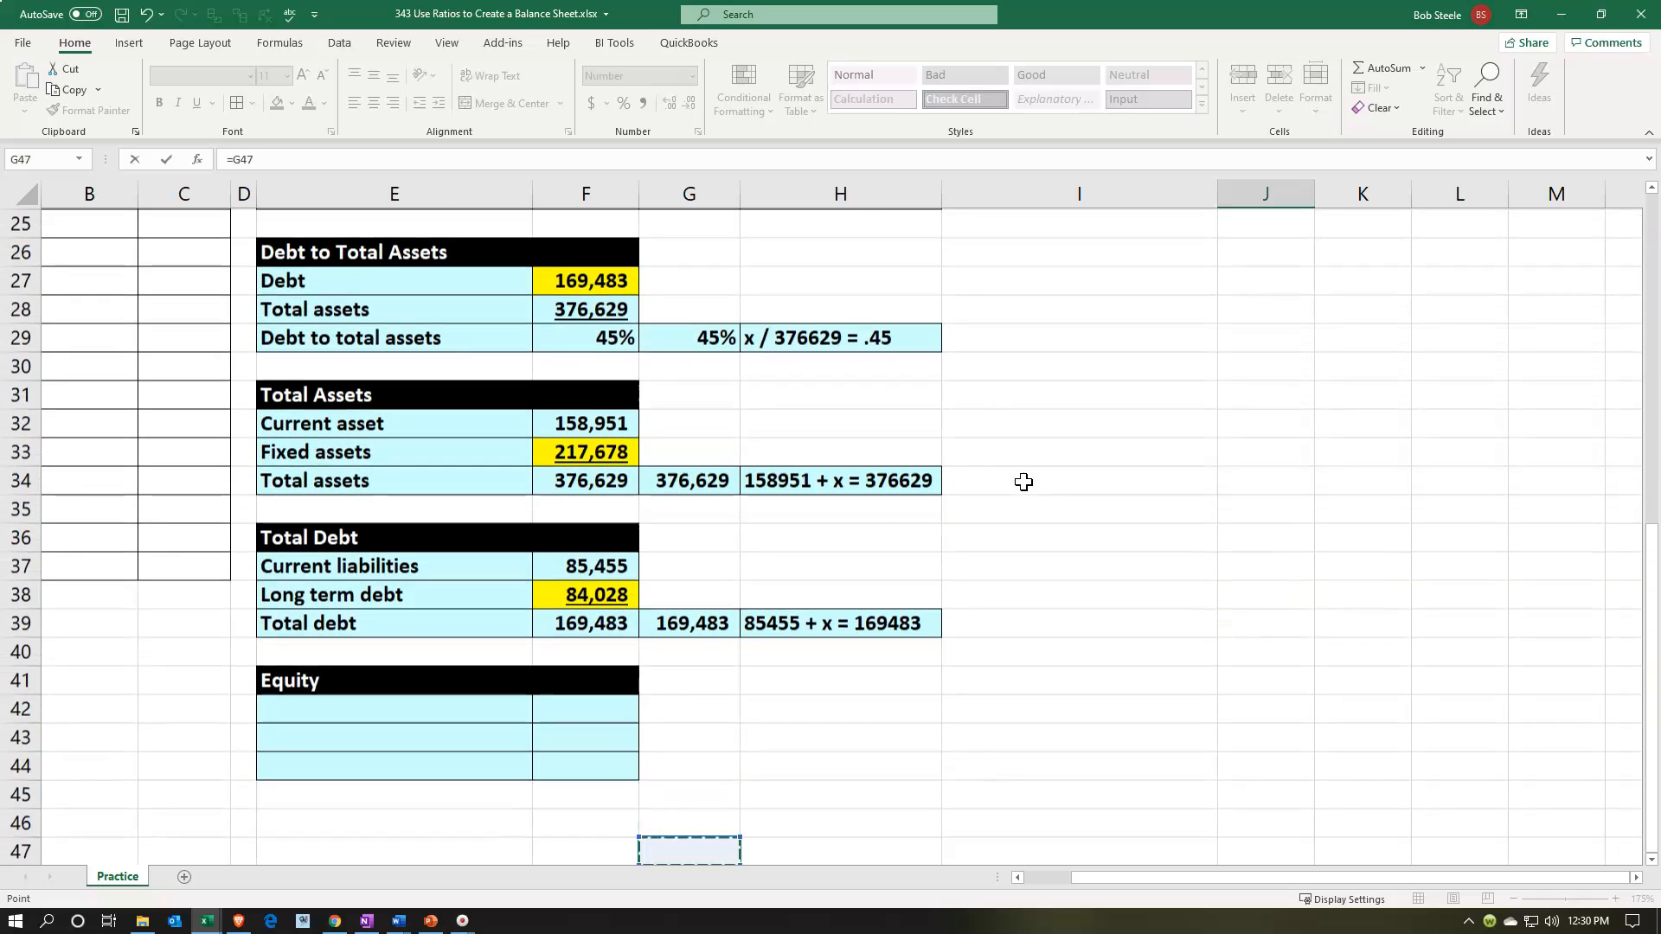
key(Up)
key(Up)
key(Up)
key(Up)
key(Up)
key(Up)
key(Up)
key(Left)
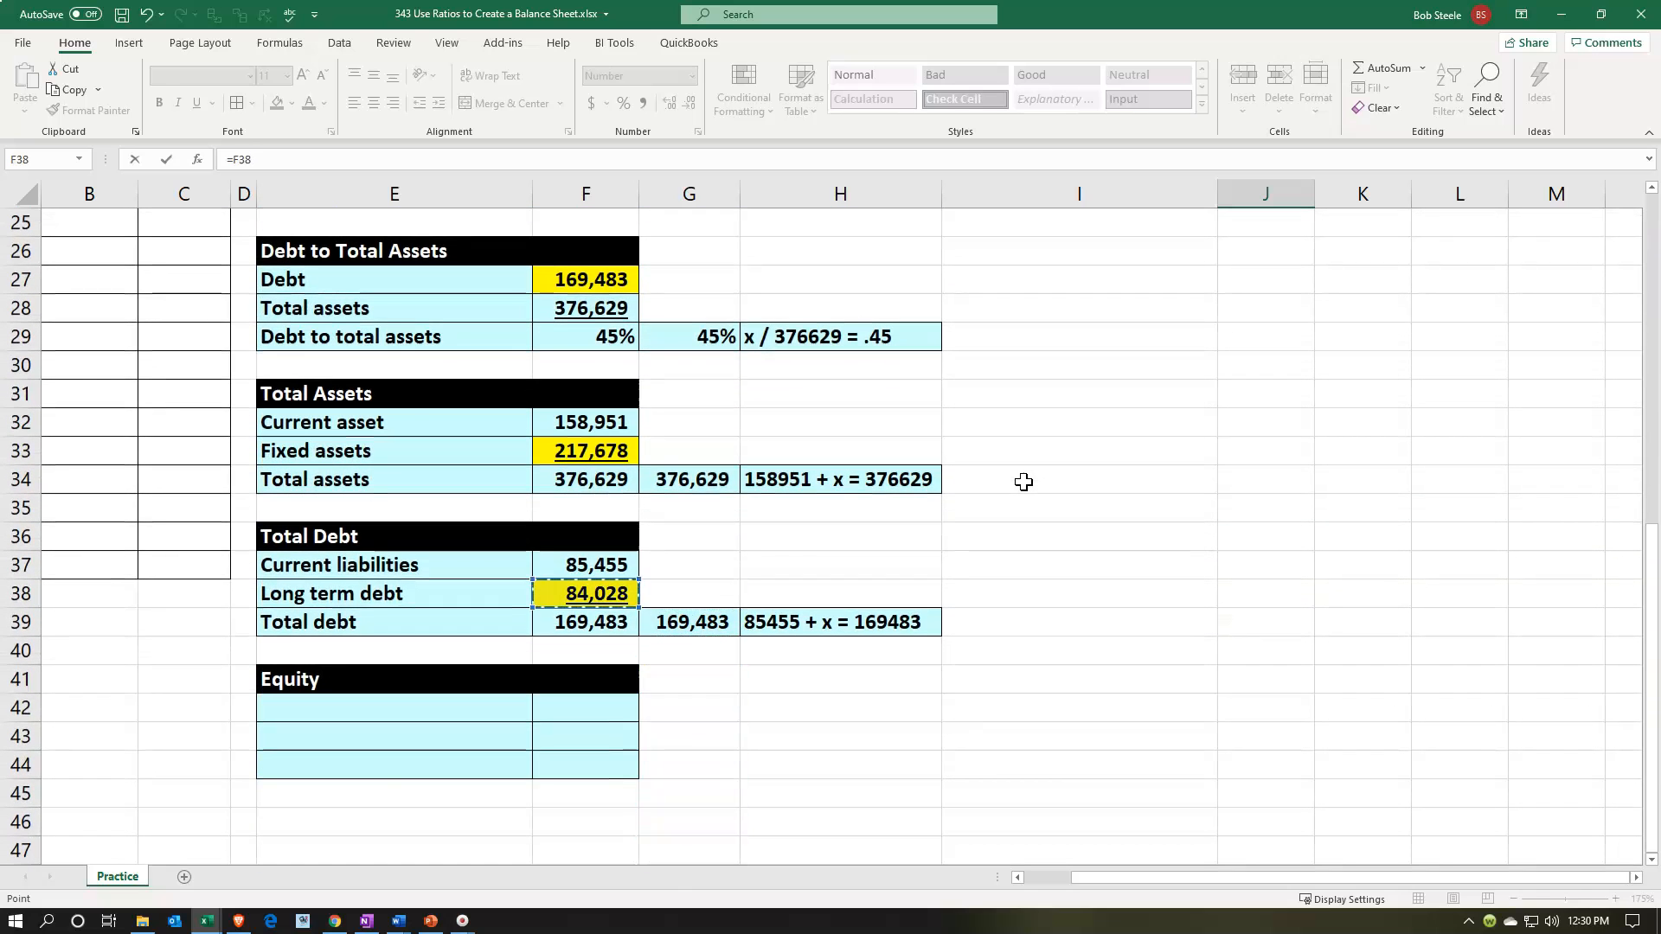
key(Return)
Move the current and long term debt amounts from J11:J12 to K11:K12 and restore the formatting of J11:J12 with the Format Painter.
key(Up)
key(Up)
key(Up)
key(Up)
key(Up)
key(Up)
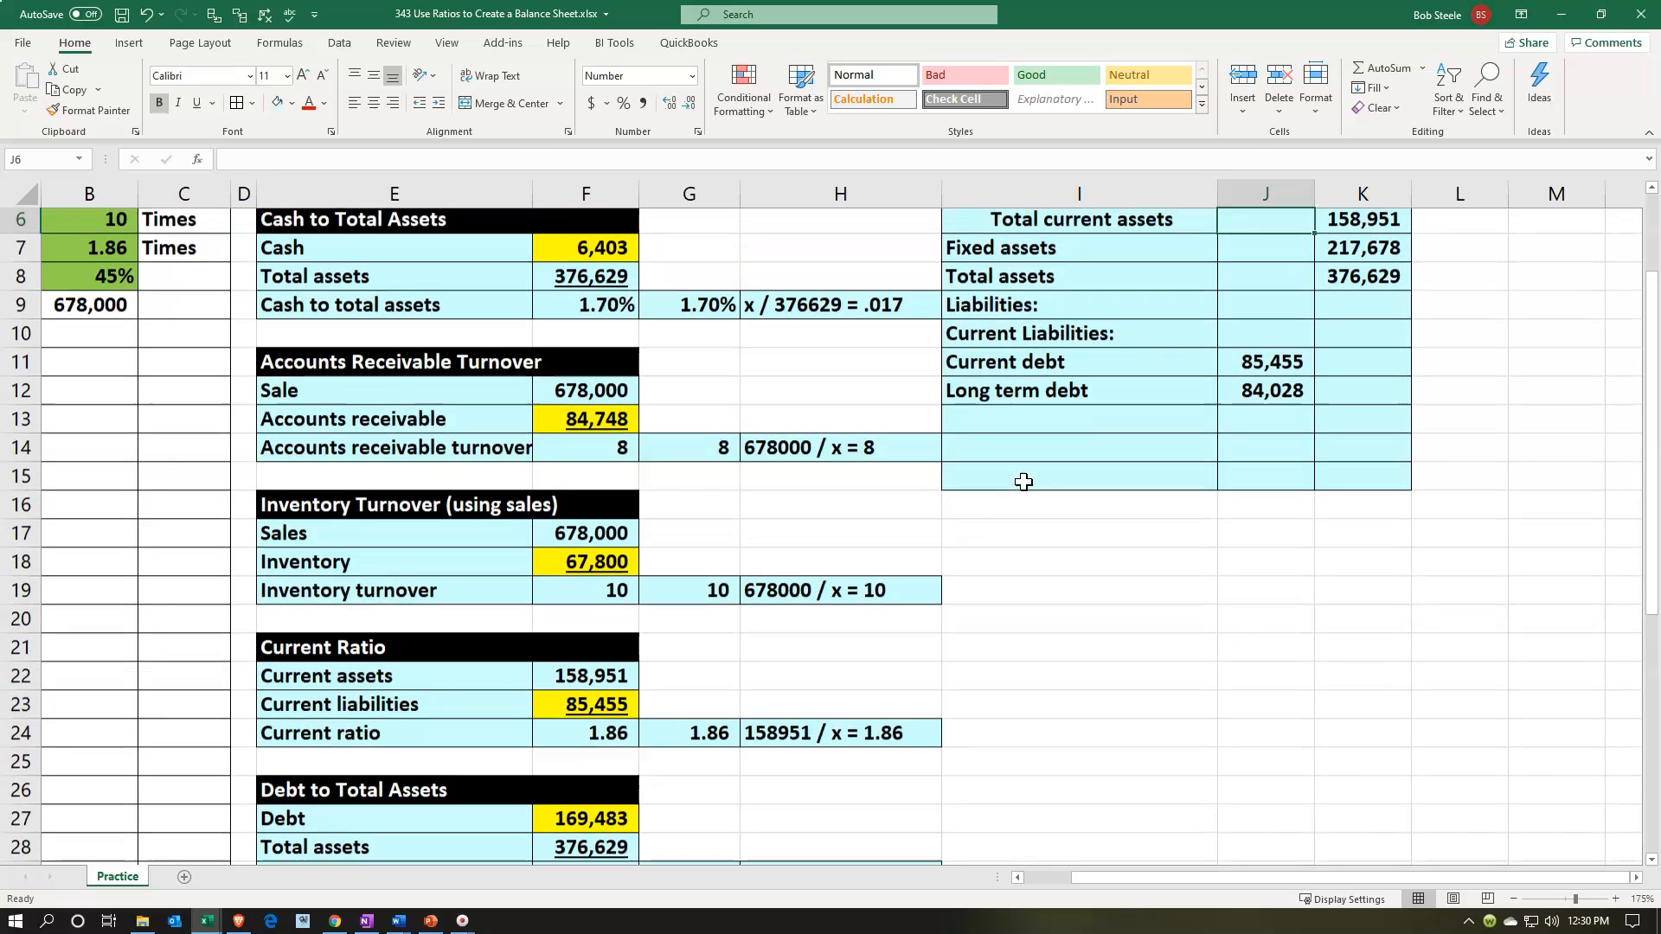
key(Down)
key(Down)
key(Down)
key(Down)
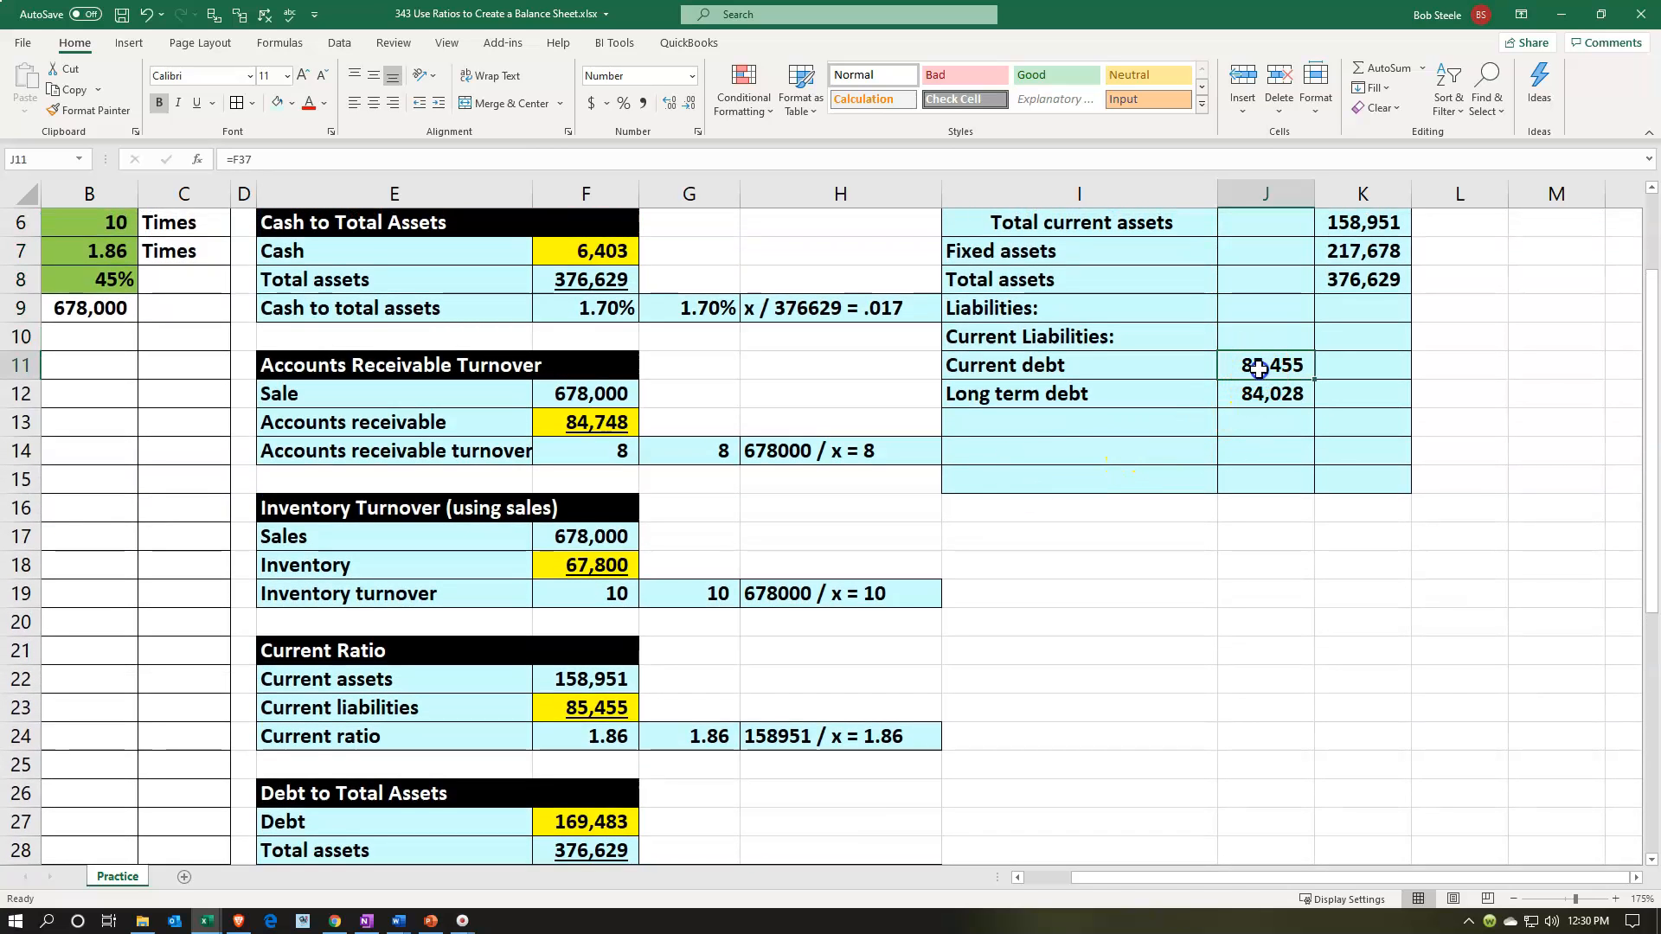
drag(1258, 368, 1261, 396)
key(ctrl+c)
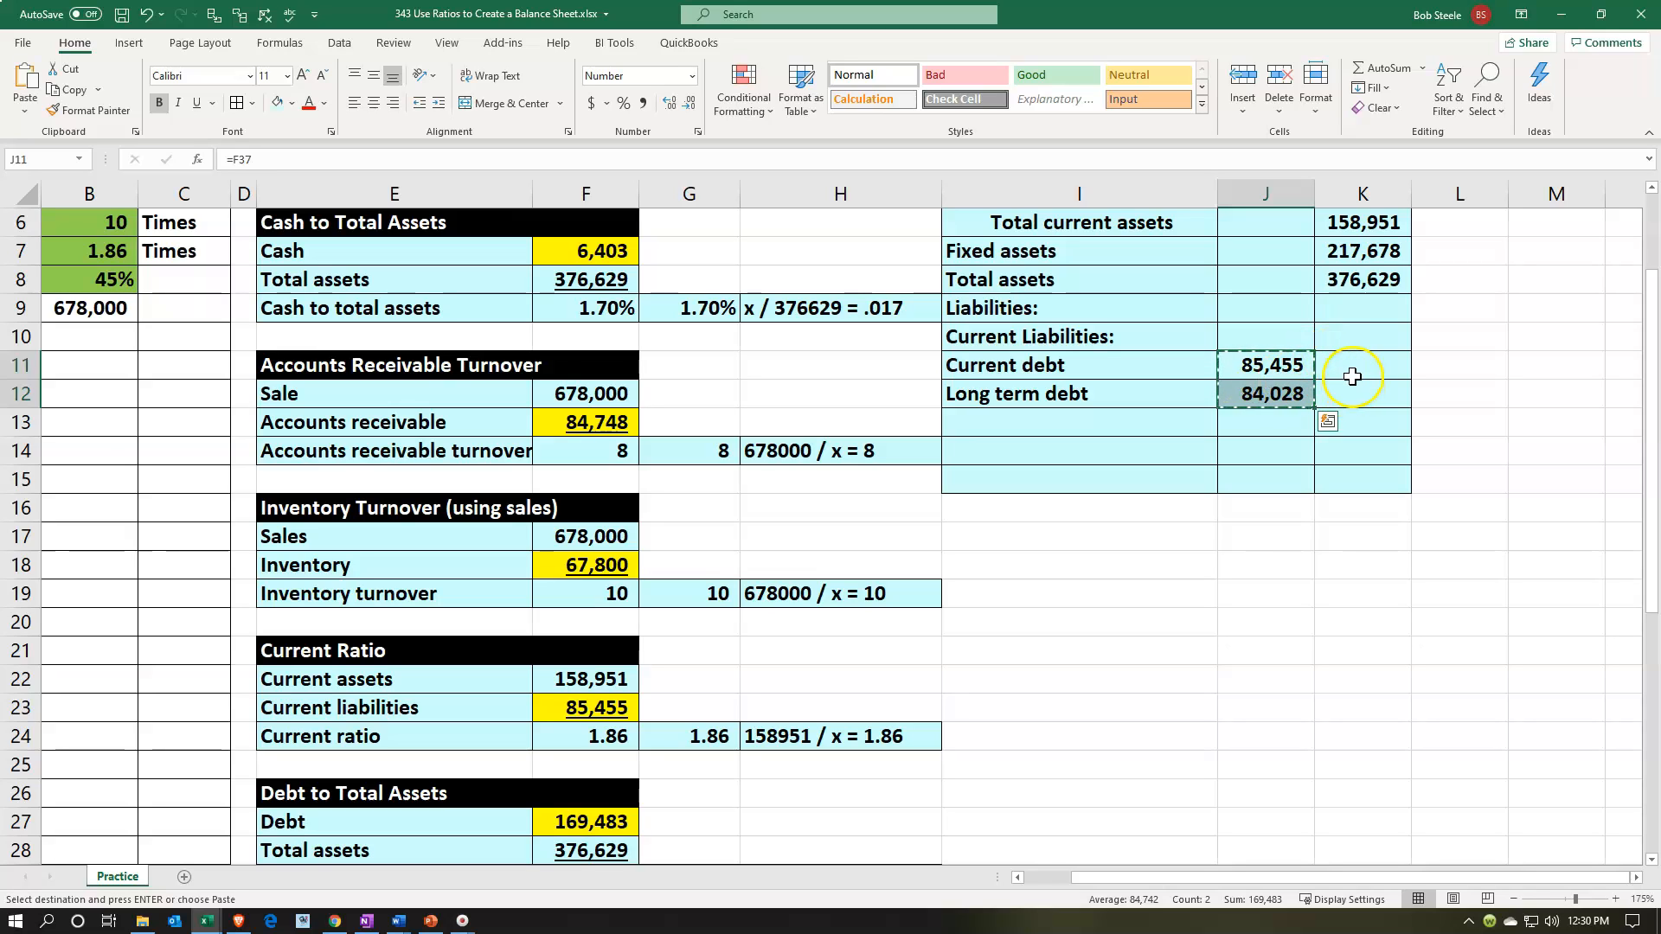
click(1351, 376)
key(Return)
click(91, 110)
drag(1264, 365, 1265, 393)
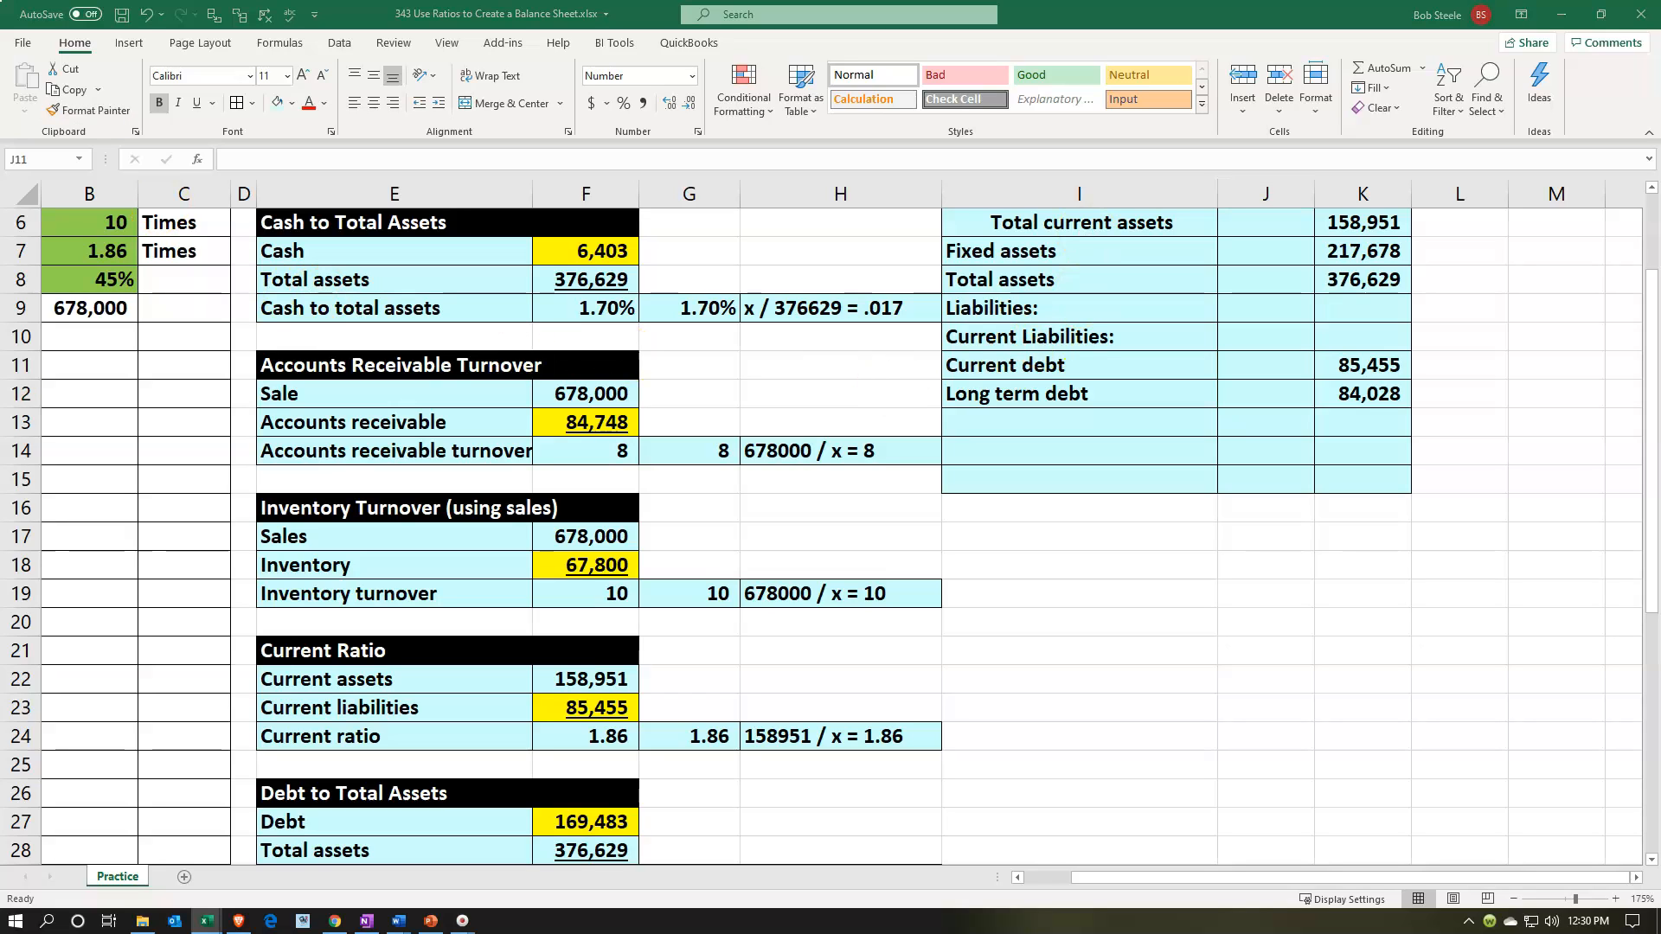
click(1104, 390)
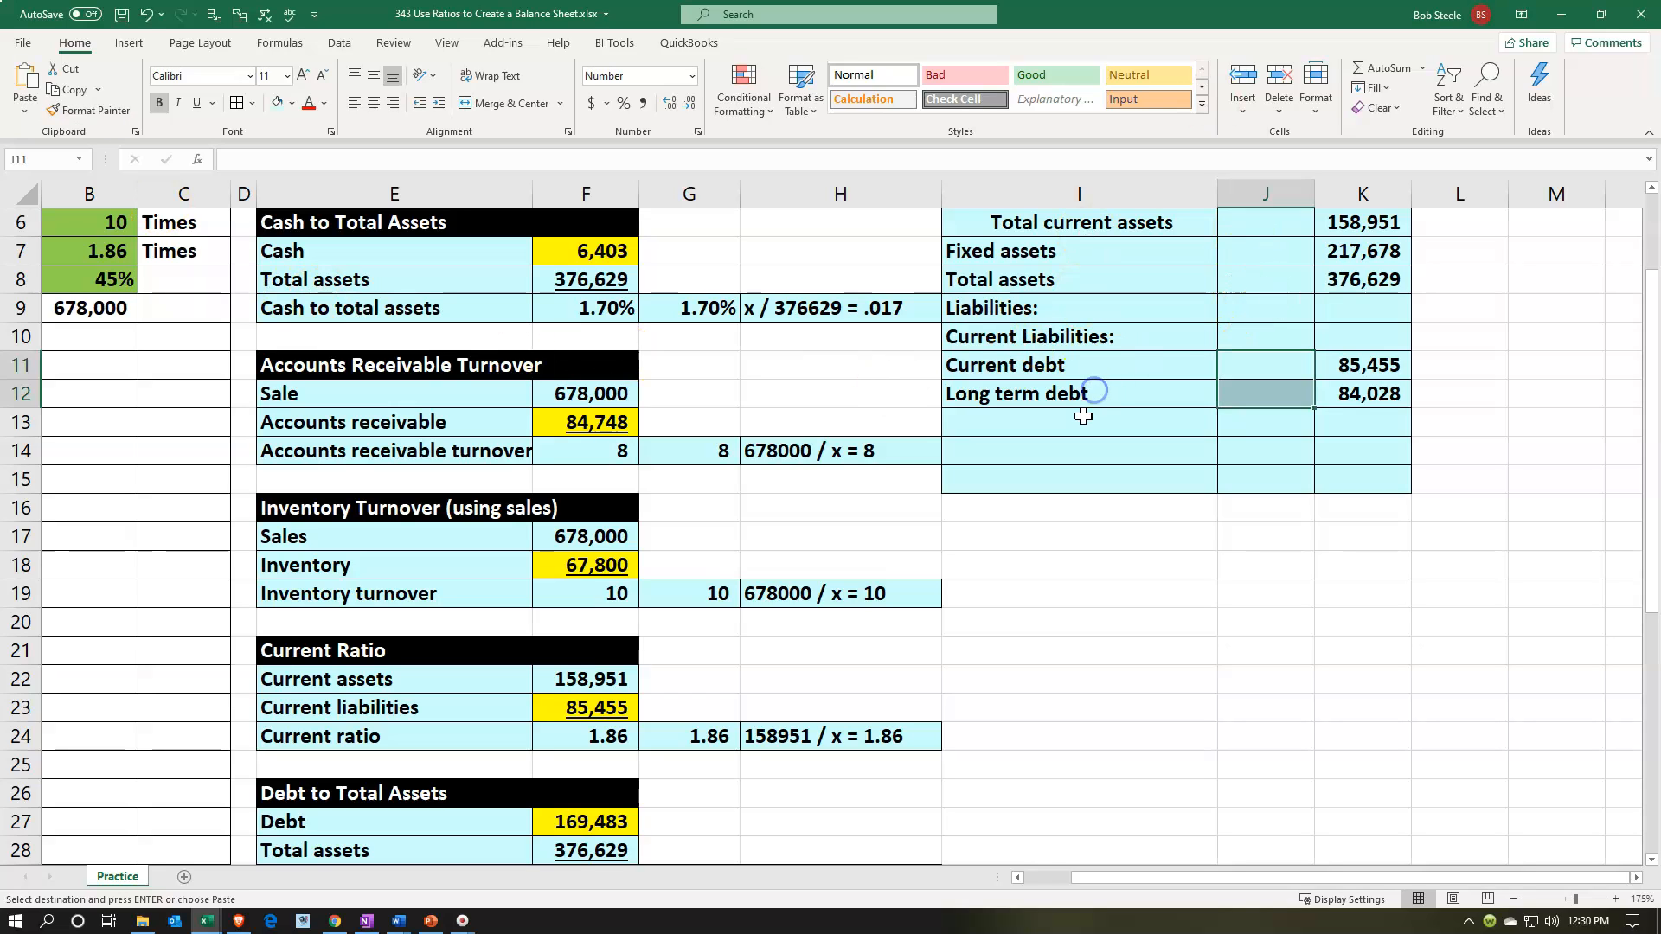
Add a "Total liabilities" row in I13 that sums K11:K12 in K13, and underline the long term debt amount in K12.
click(1083, 417)
text(Total liabilities)
click(1363, 433)
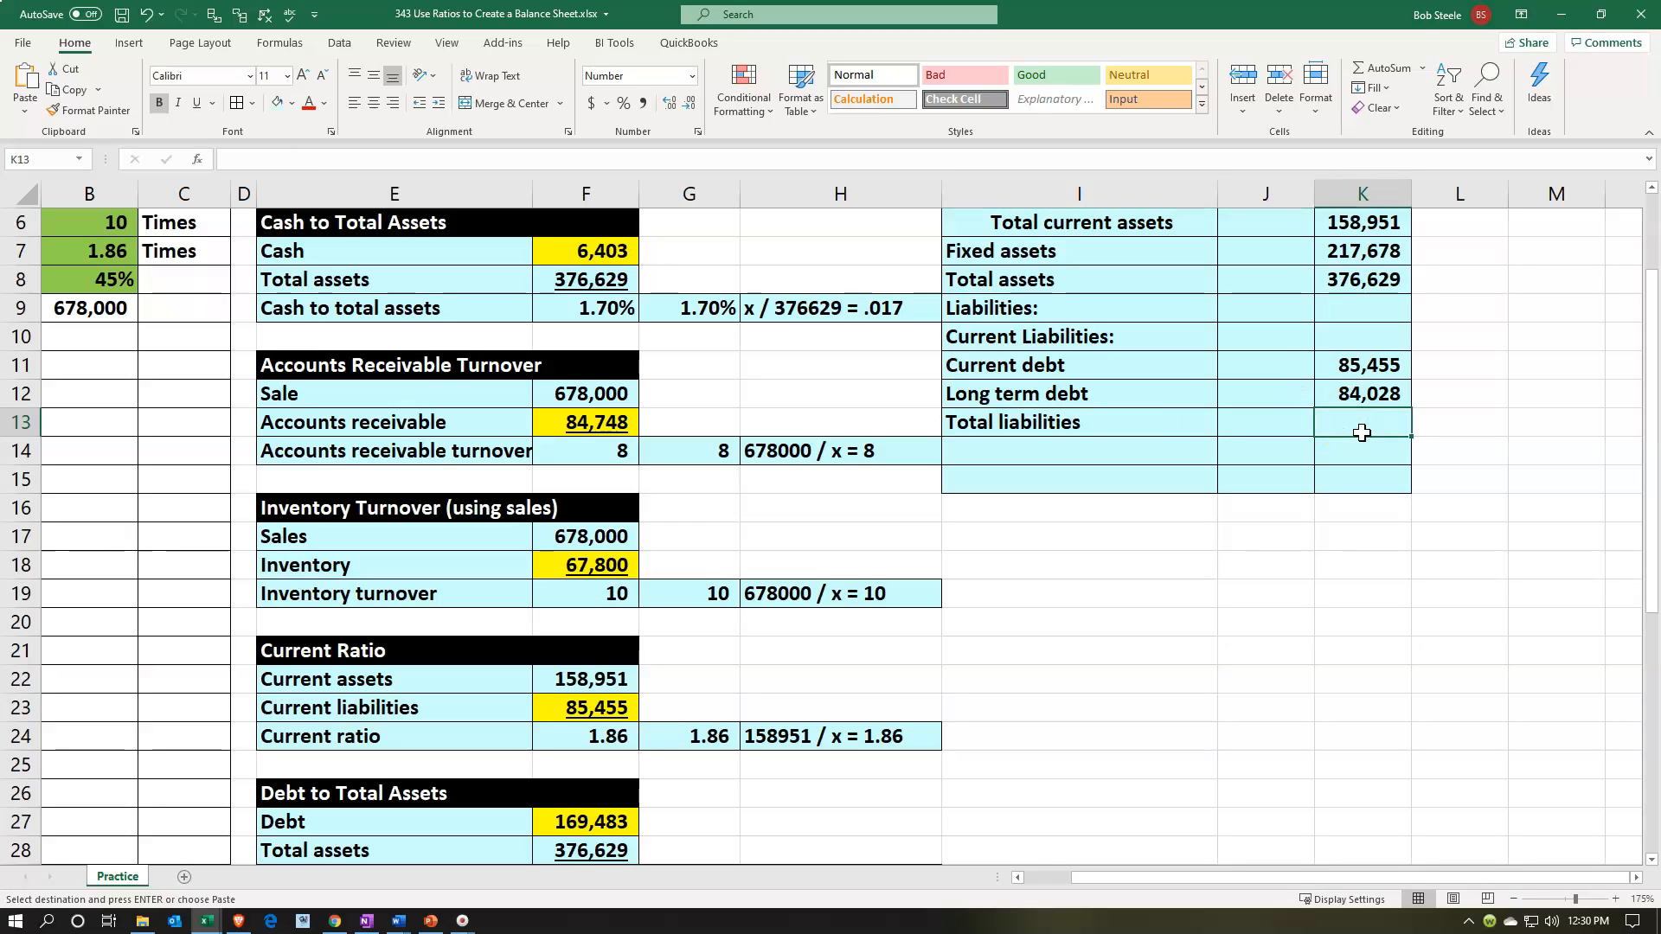
text(=sum()
key(Up)
key(shift+Up)
key(Return)
key(Up)
key(Up)
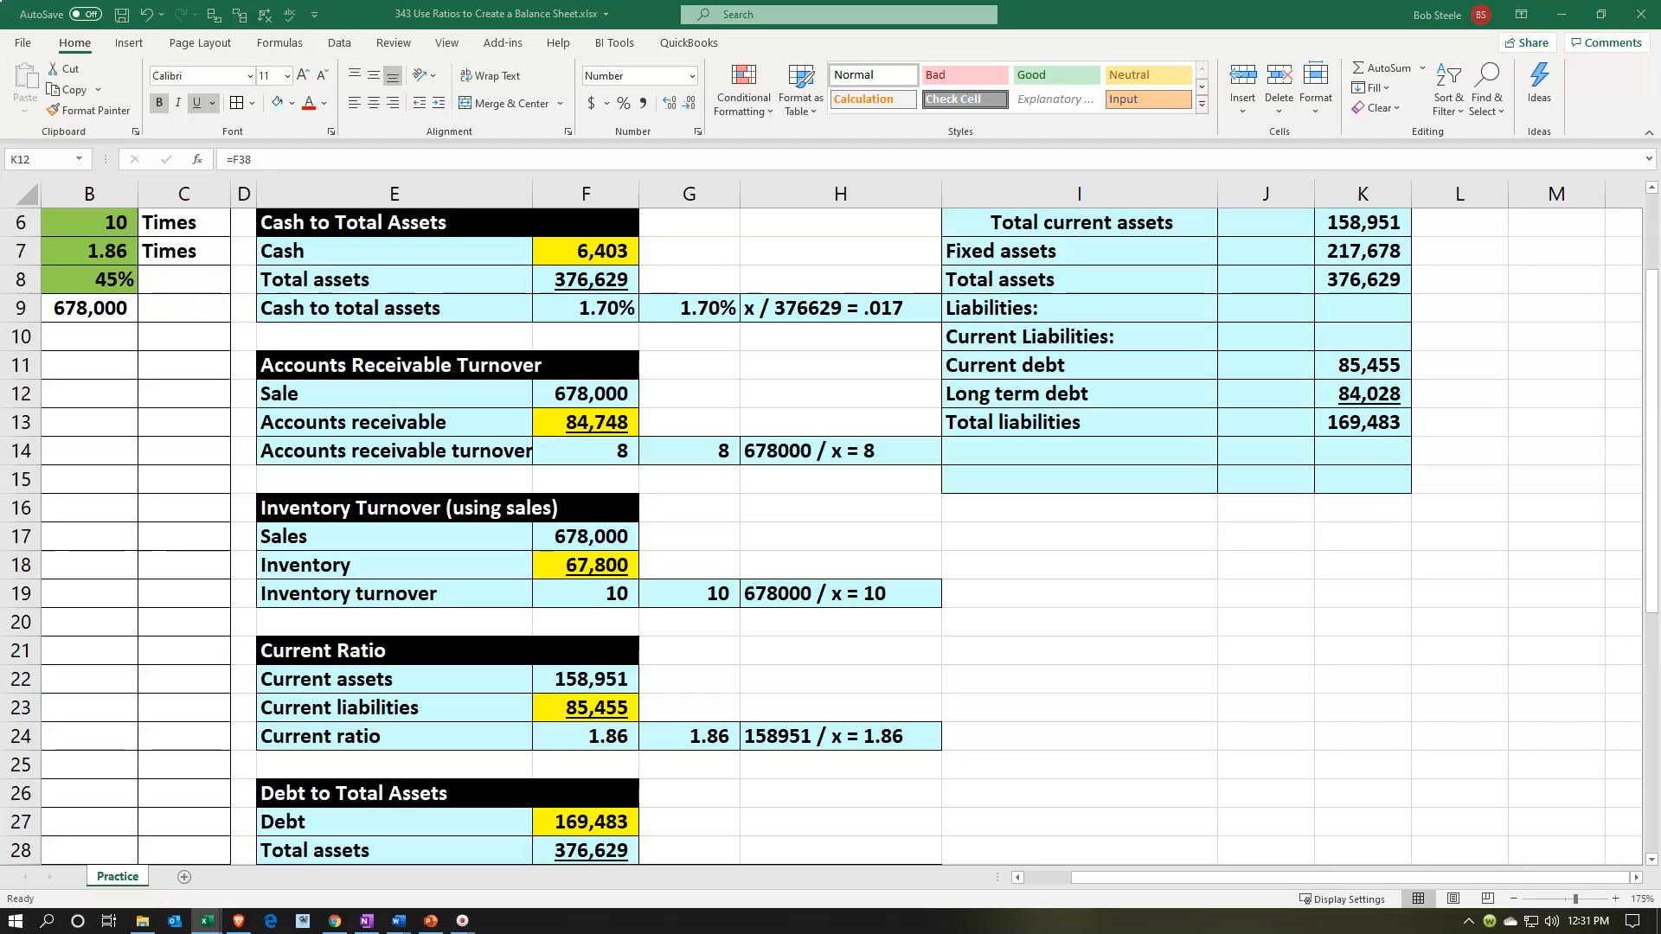
Paste the labels "Equity" into I14 and "Total liabilities & Equity" into I15 of the balance sheet.
click(1057, 452)
key(ctrl+v)
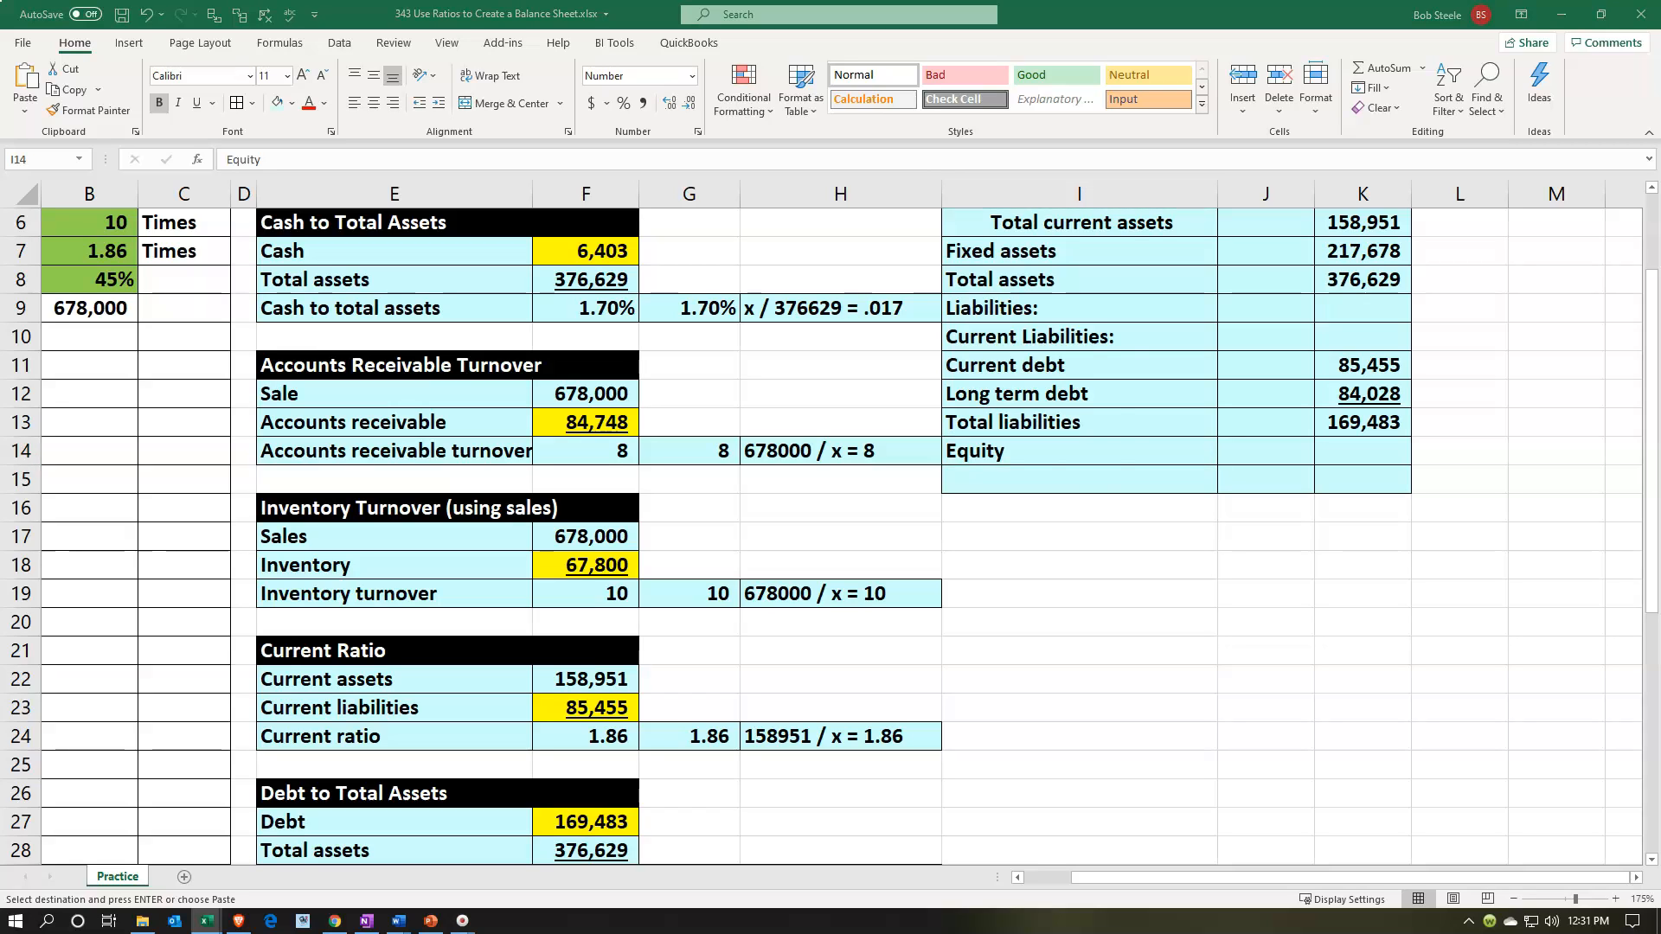
click(1058, 477)
key(ctrl+v)
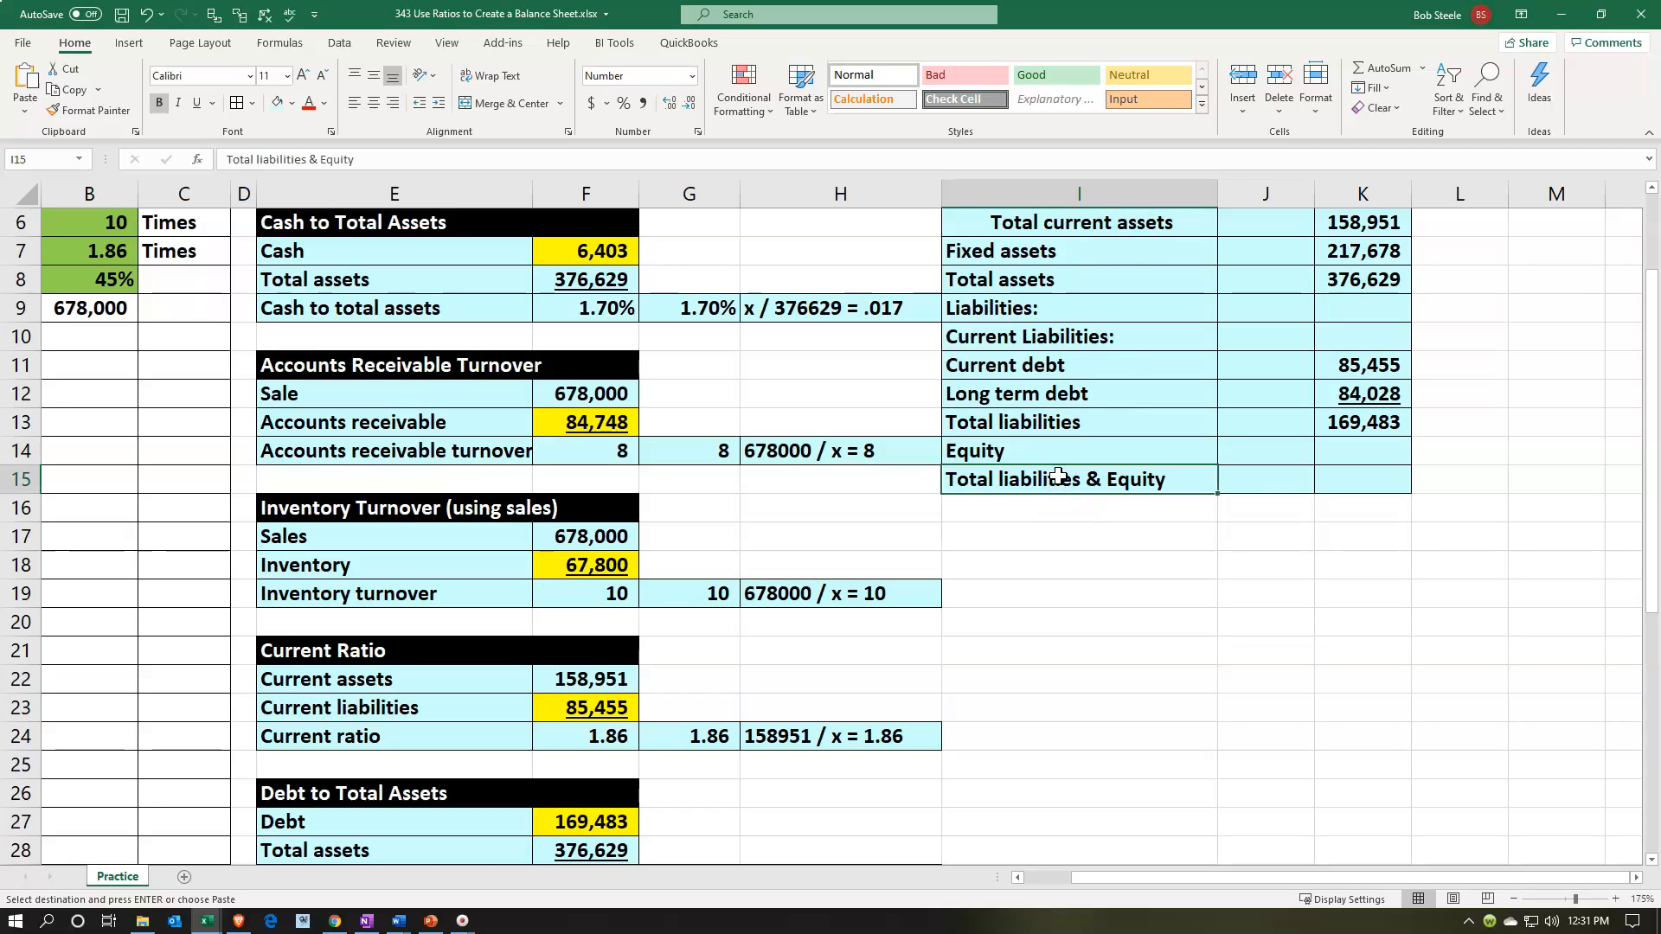
Double-underline the total assets amount in K8 and single-underline the fixed assets amount in K7.
key(Right)
key(Right)
scroll(1167, 519, up, 1)
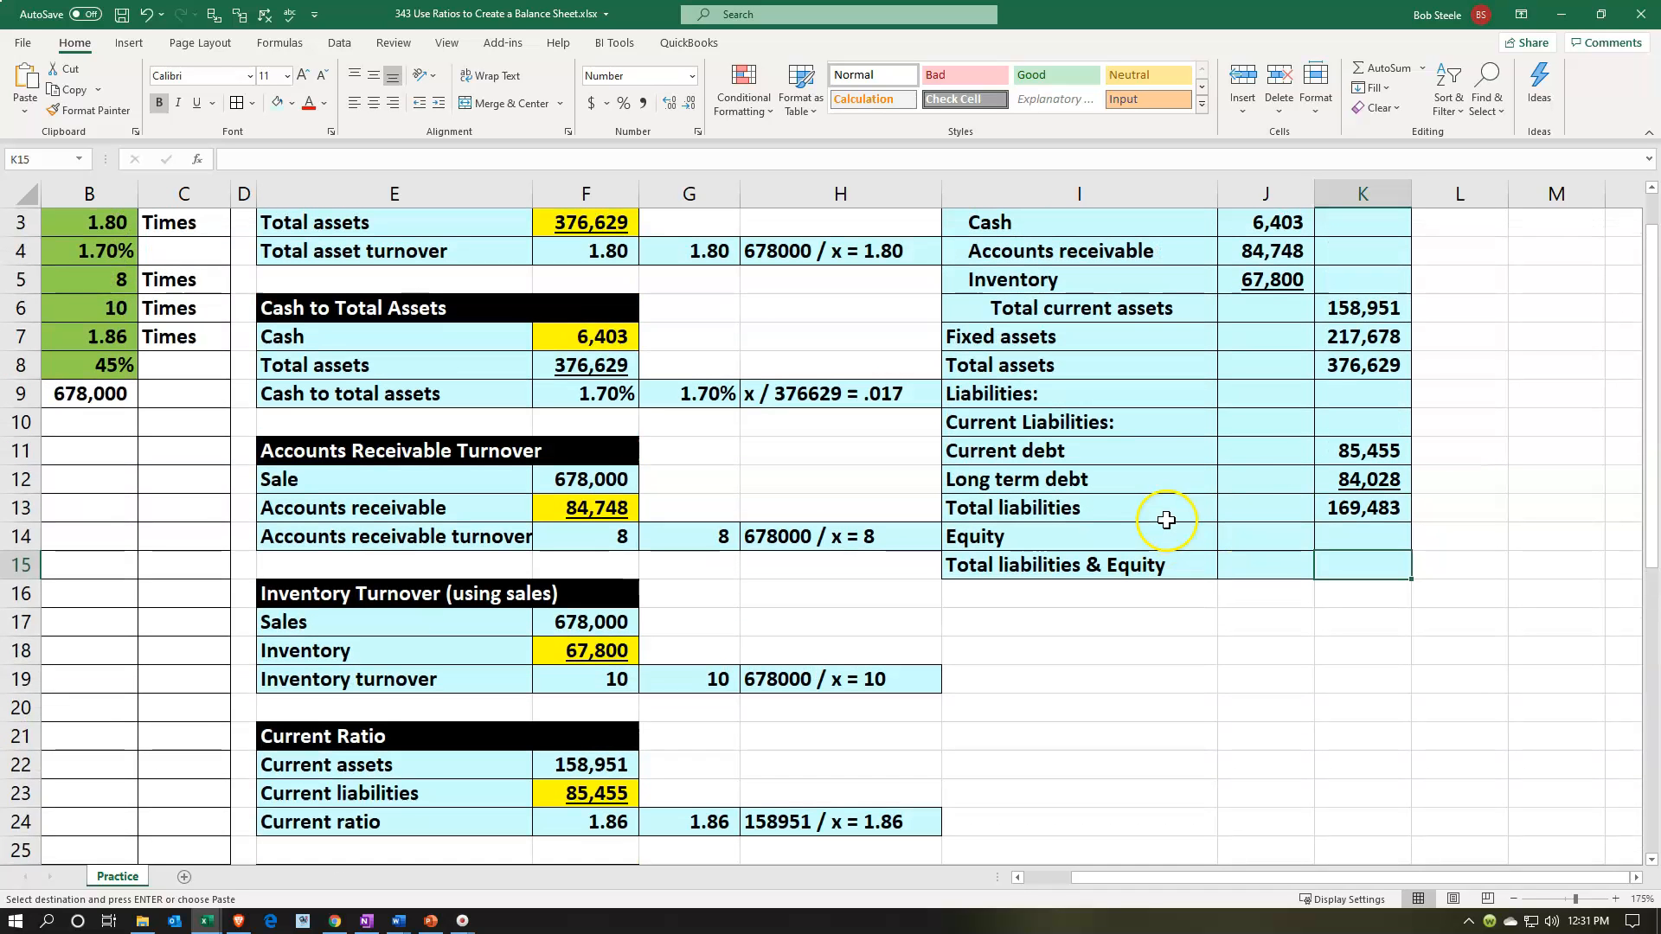
click(1351, 371)
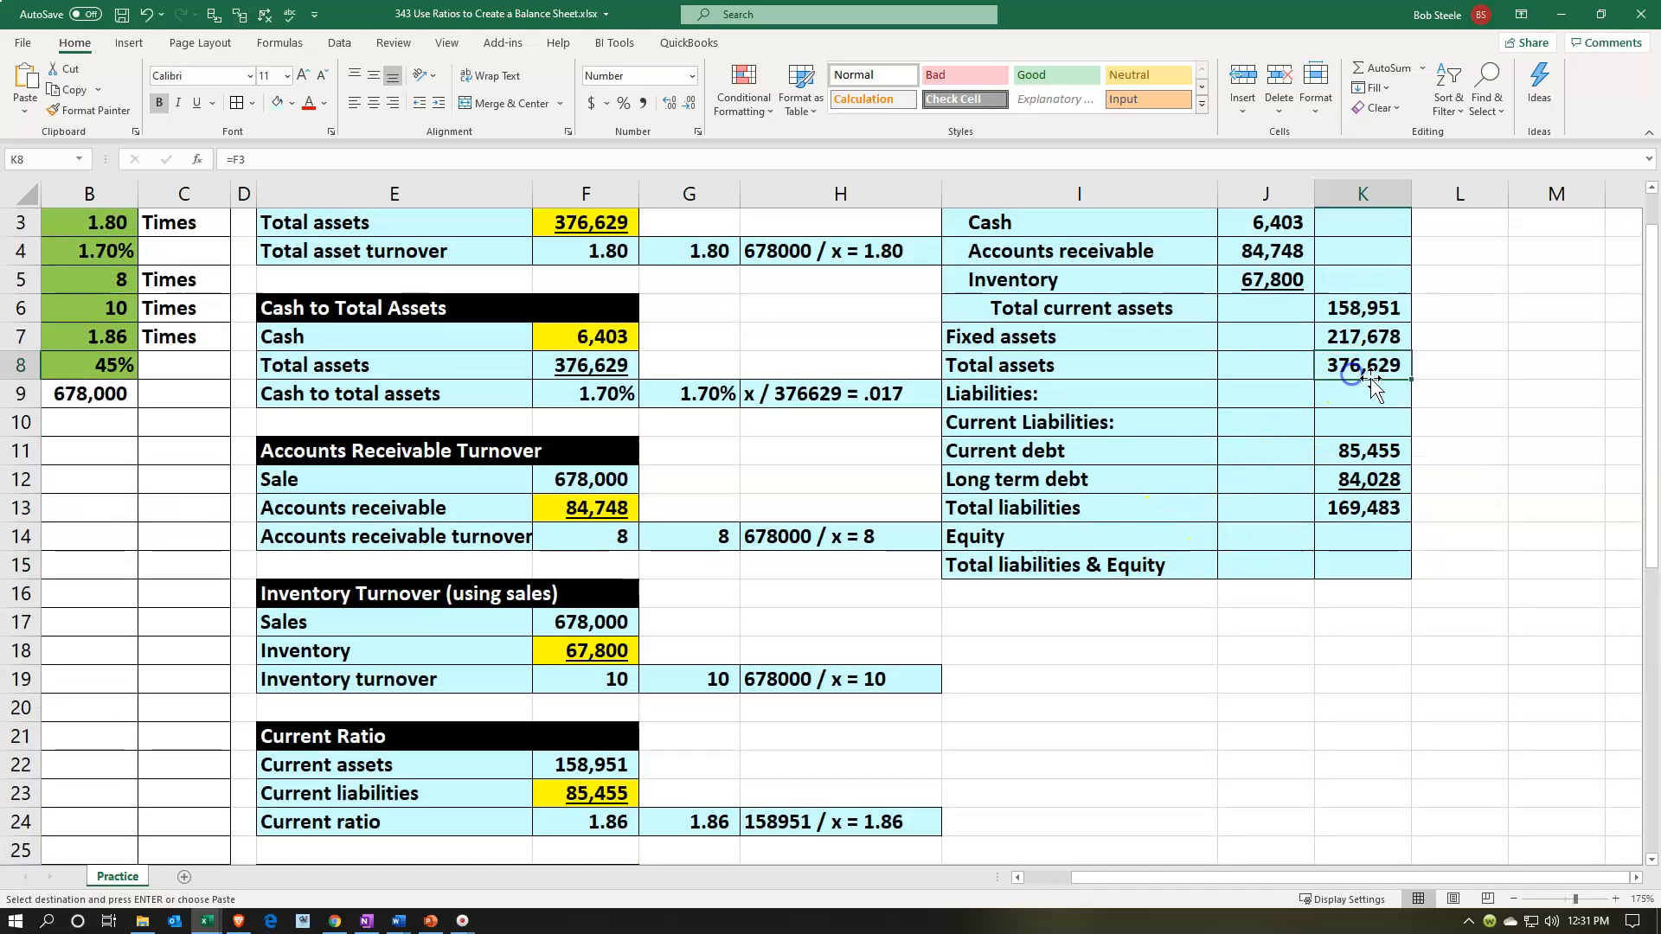
click(212, 102)
click(227, 151)
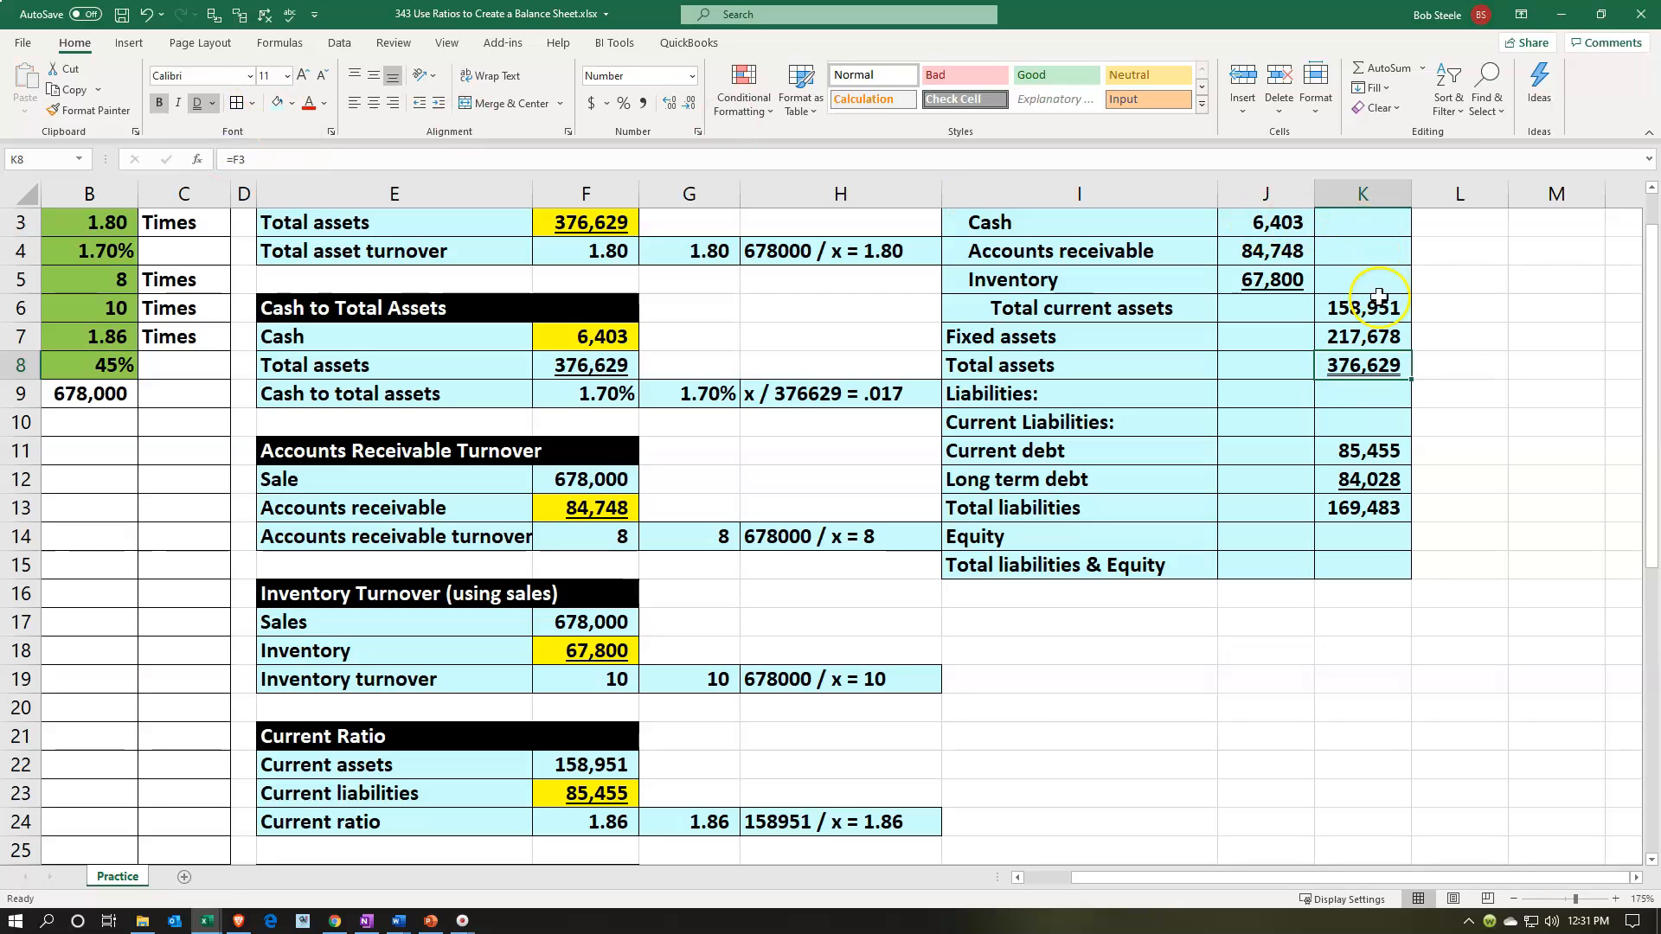
click(1359, 335)
click(215, 102)
click(229, 128)
click(759, 507)
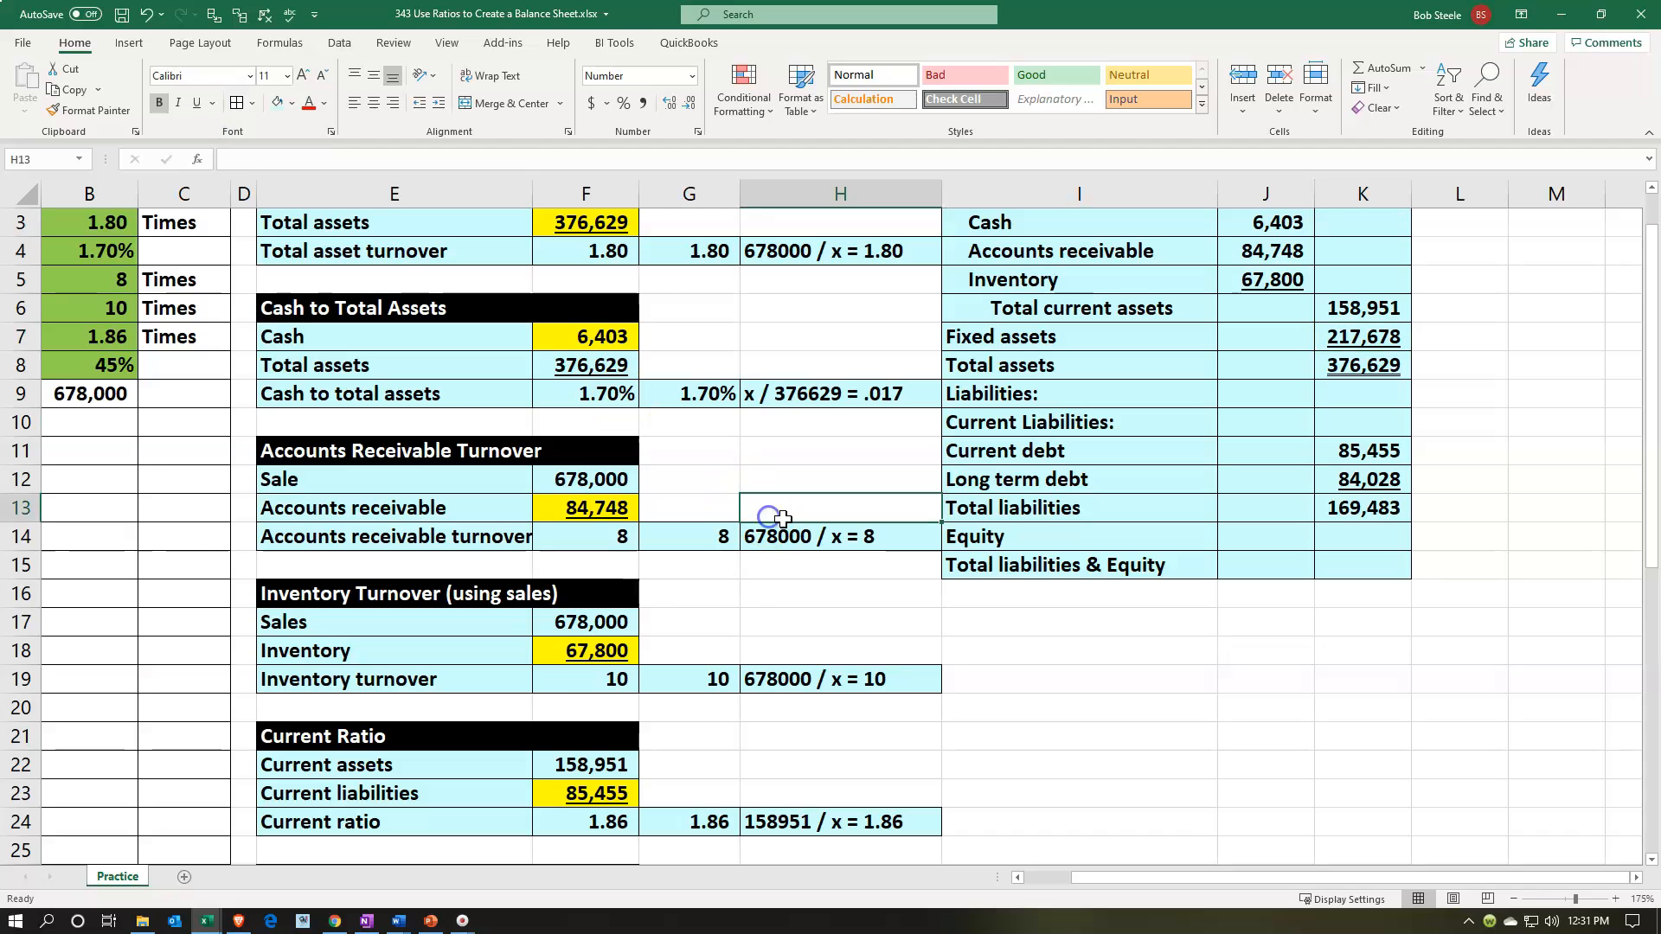
click(483, 603)
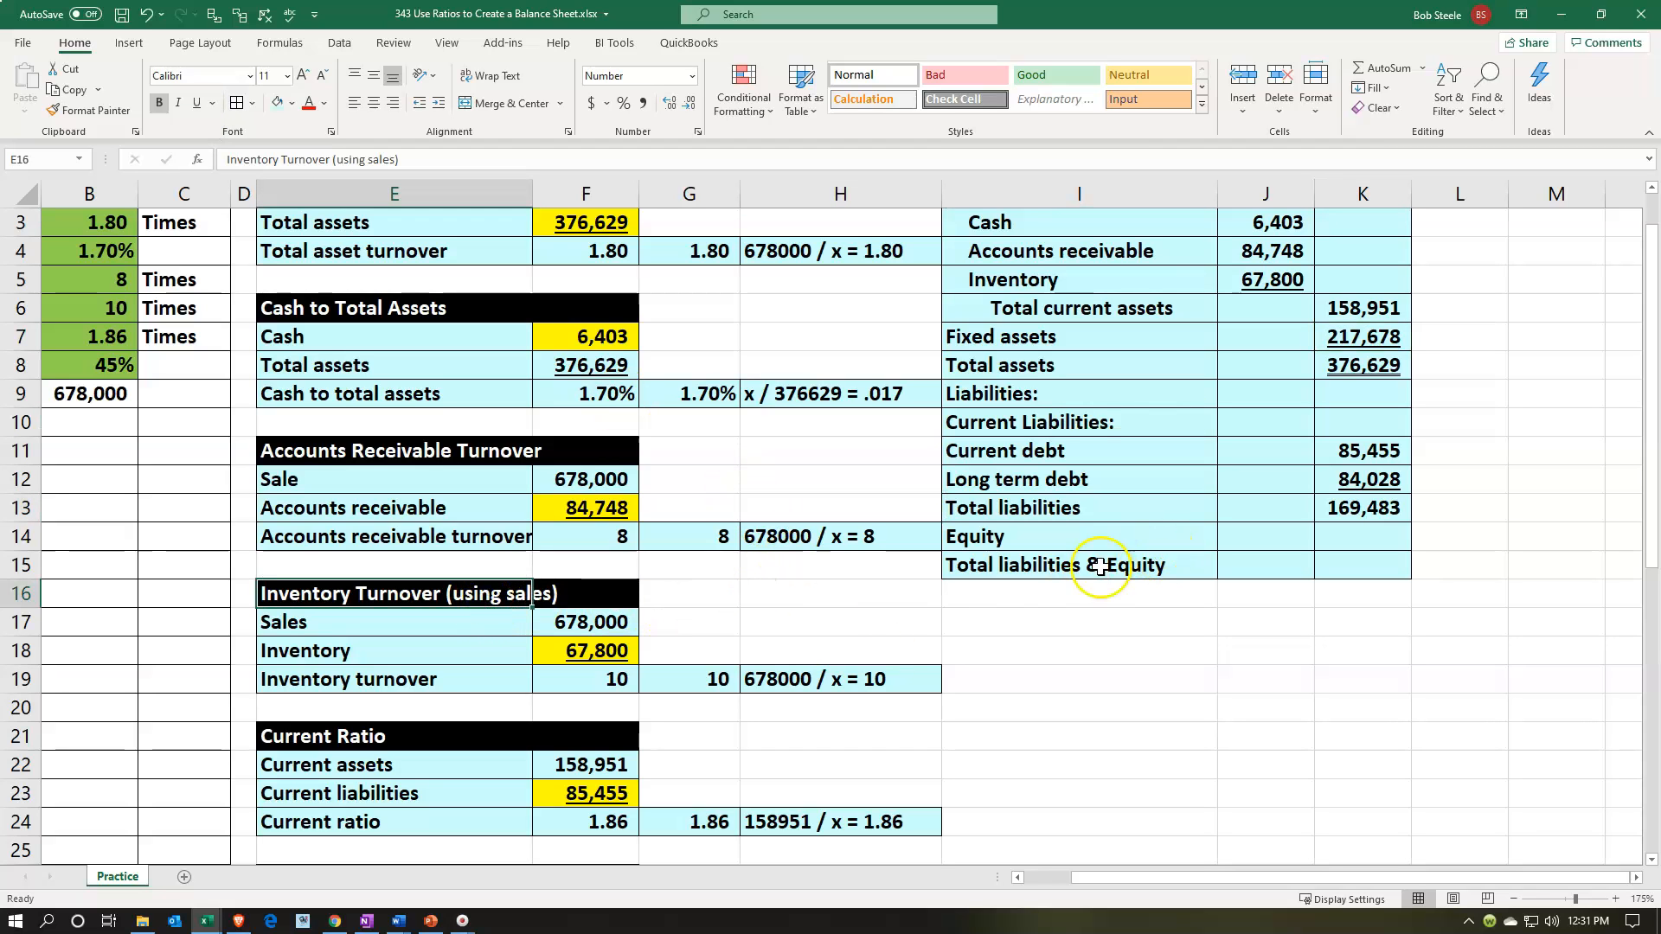
Paste the labels "Total assets" into E42 and "Total liabilities" into E43 of the Equity block.
scroll(1179, 586, down, 6)
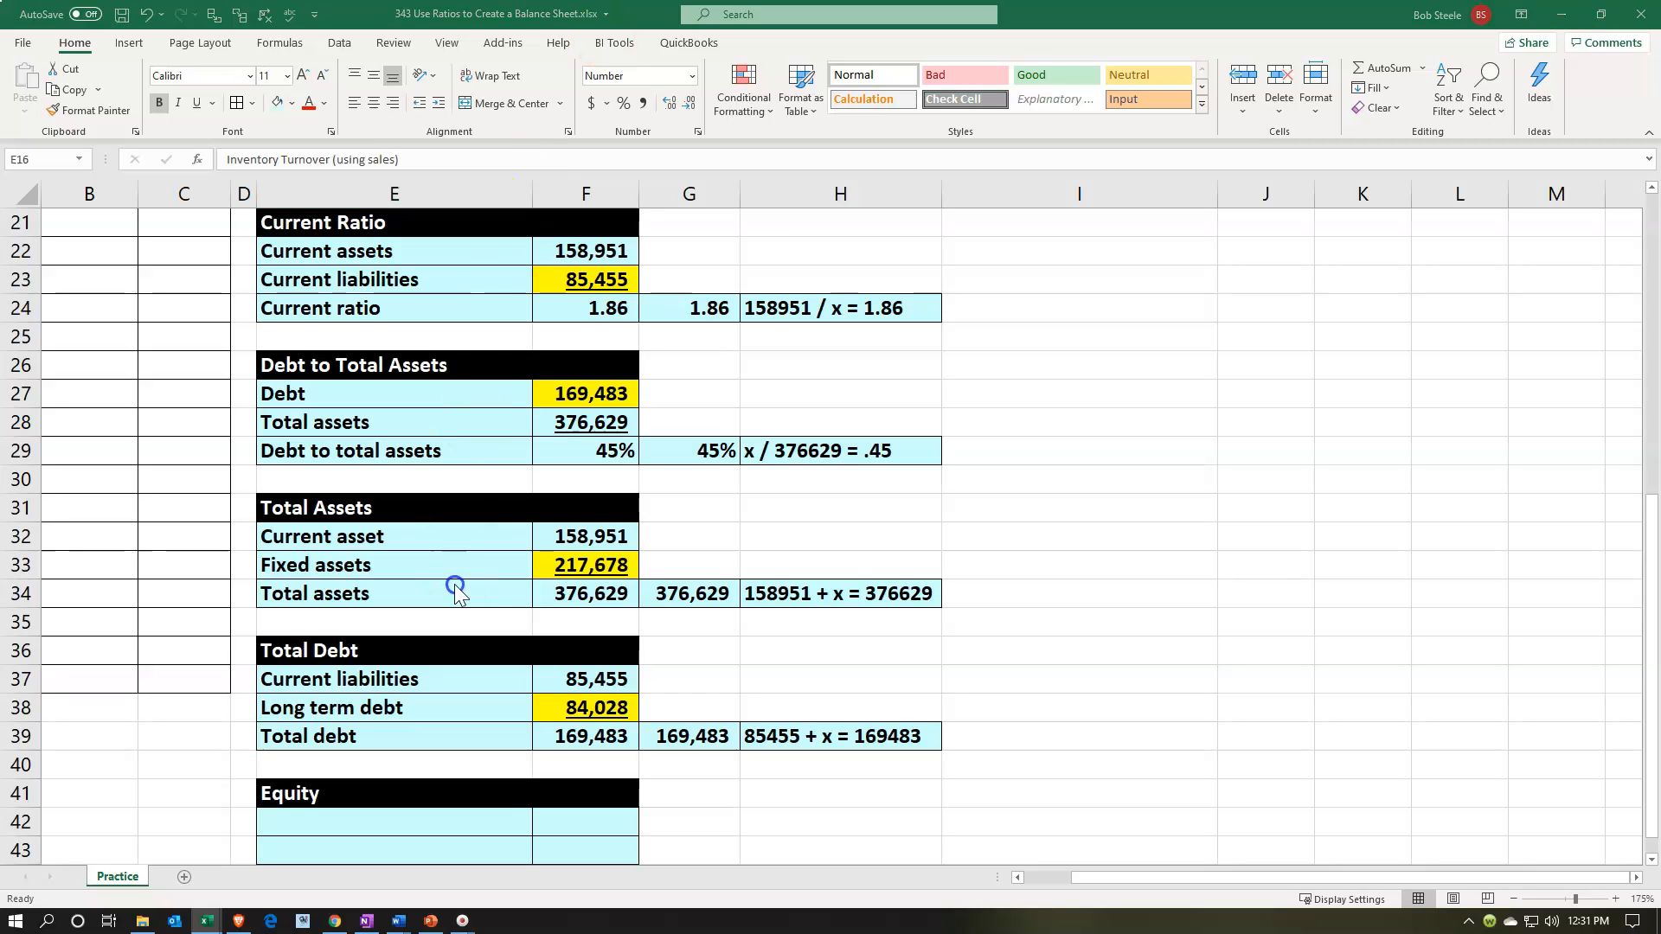
scroll(456, 593, down, 3)
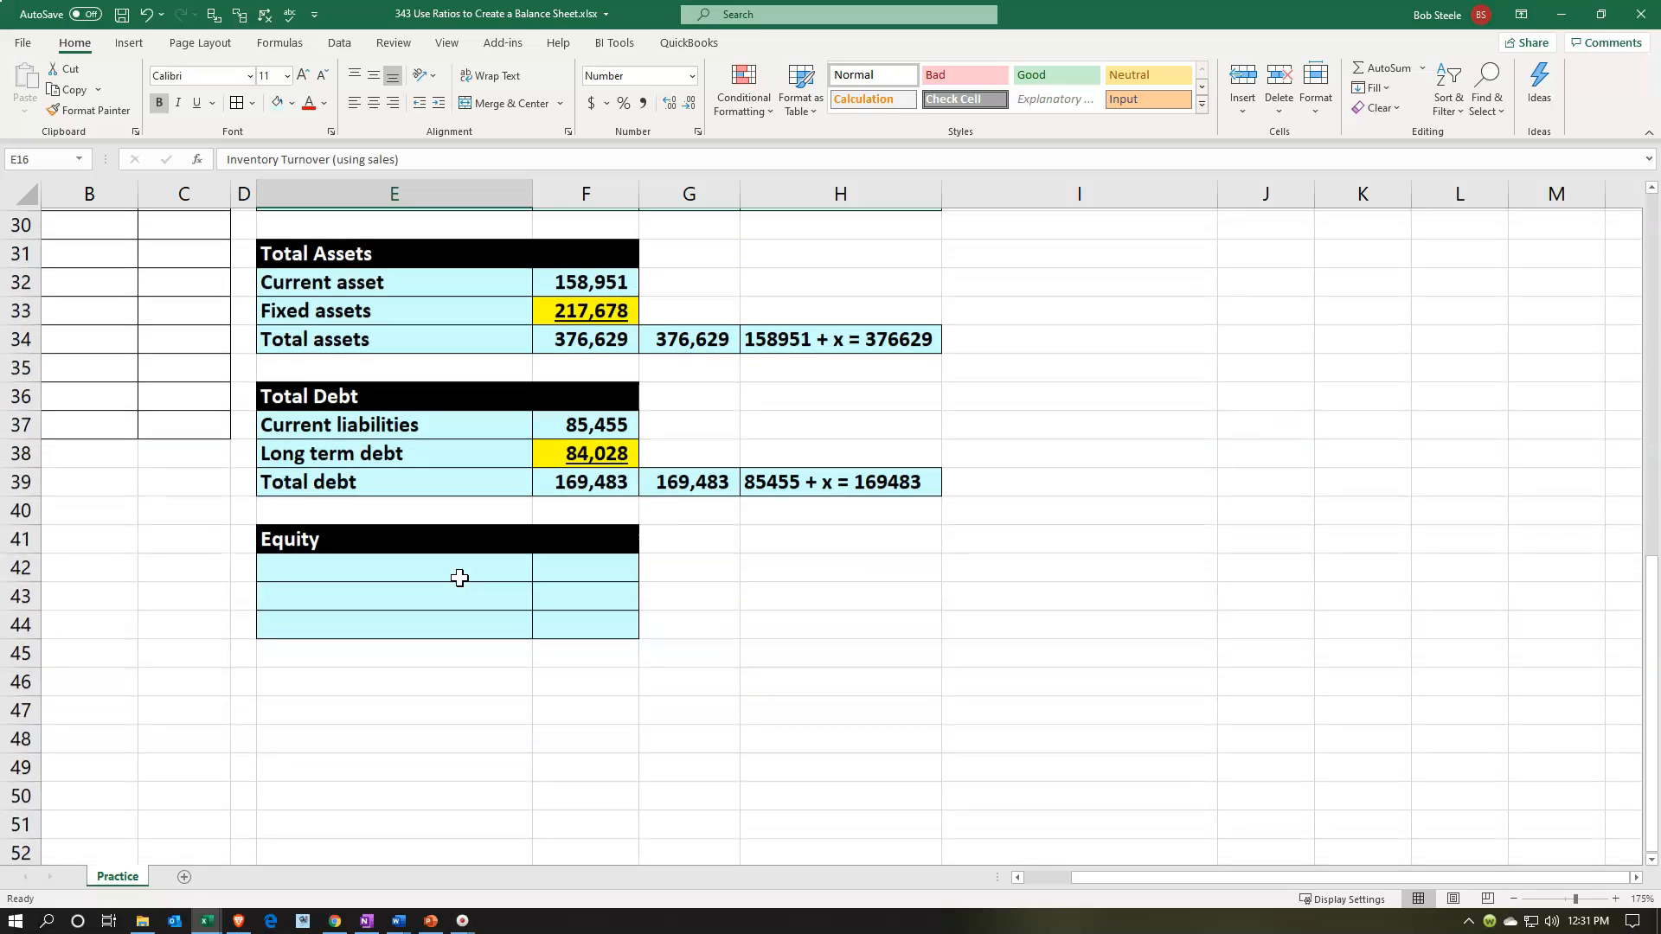
click(375, 575)
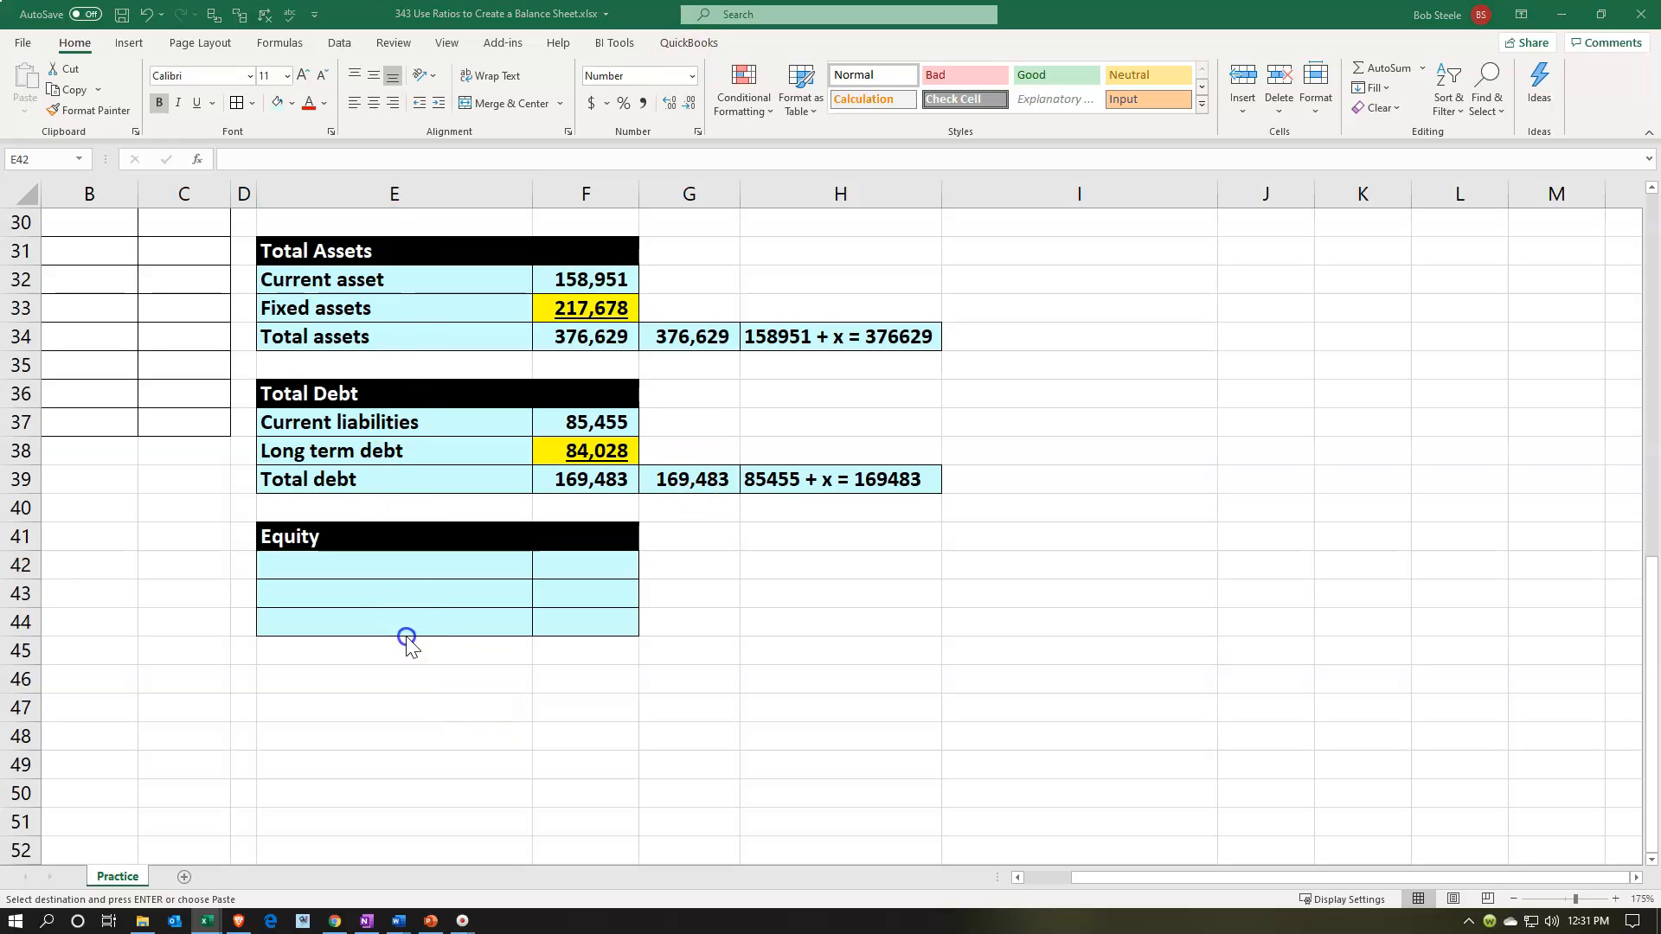
click(374, 567)
key(ctrl+v)
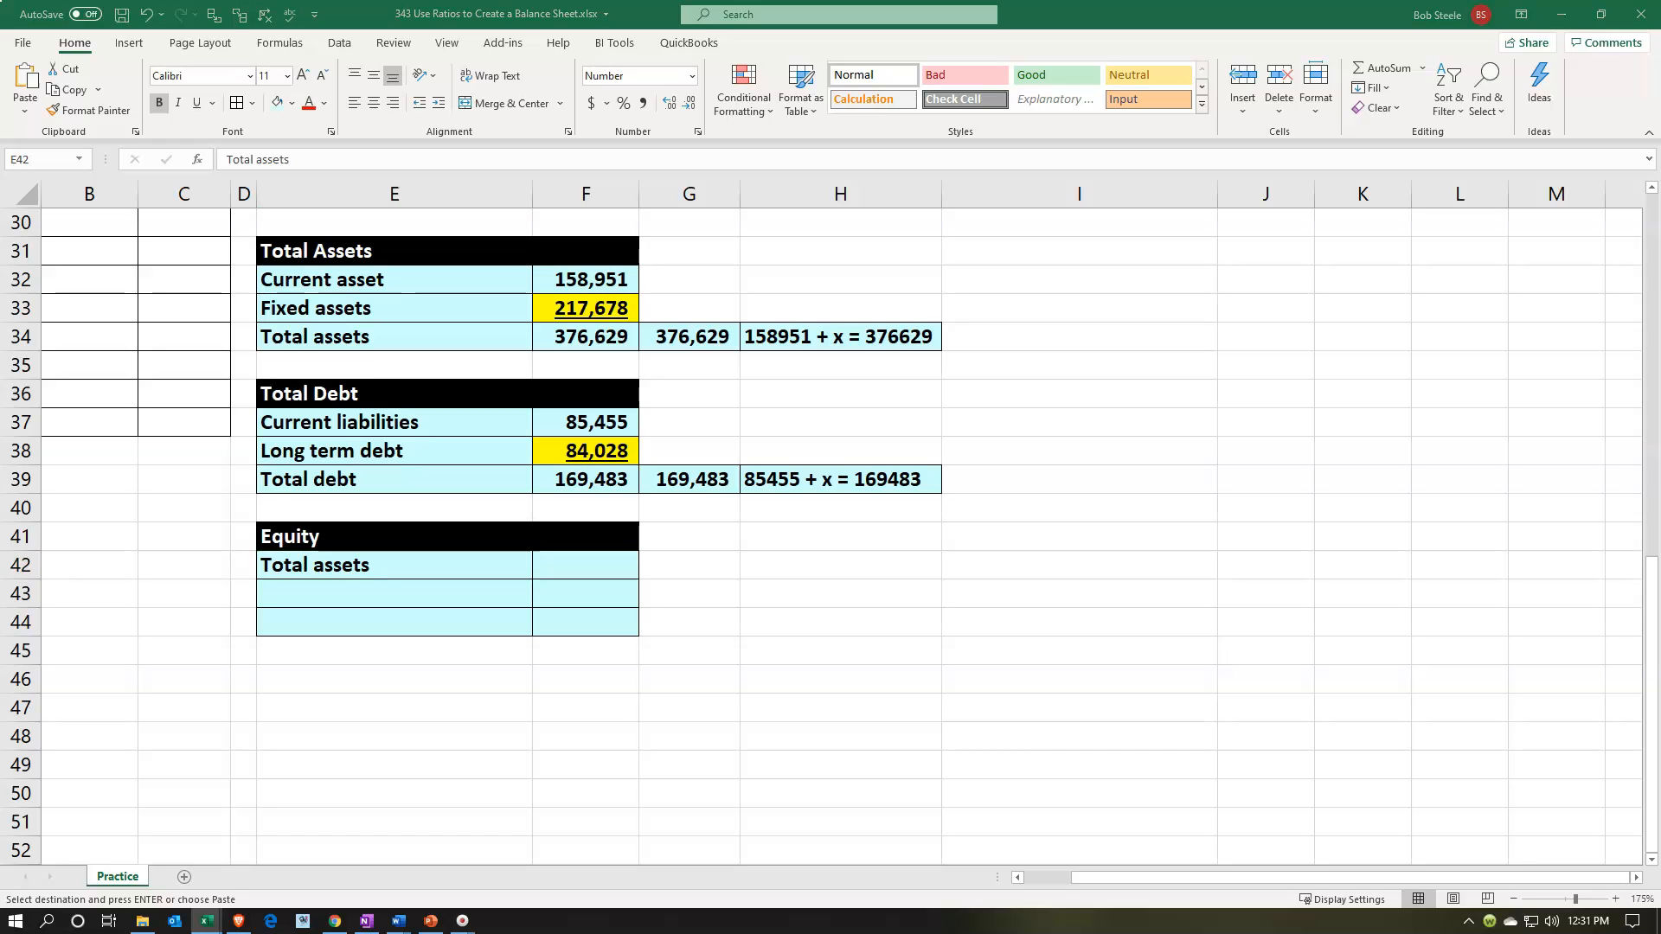
click(345, 594)
key(ctrl+v)
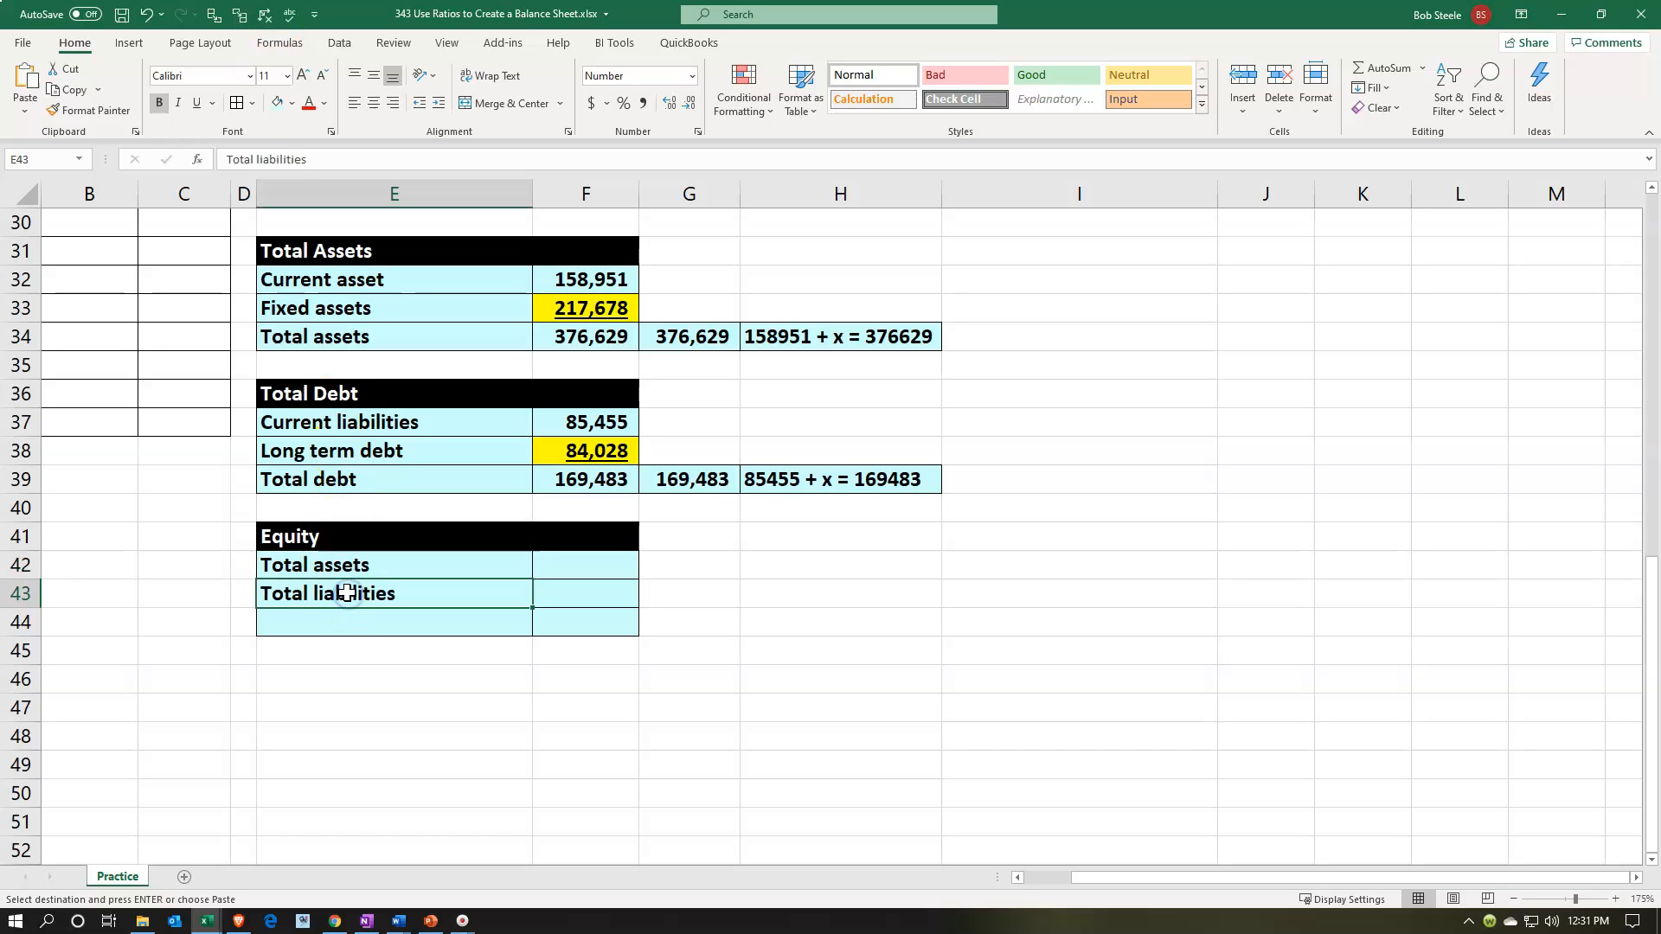
Link the total assets amount in F42 of the Equity block to F3 in the Total Asset Turnover block.
key(Tab)
key(Up)
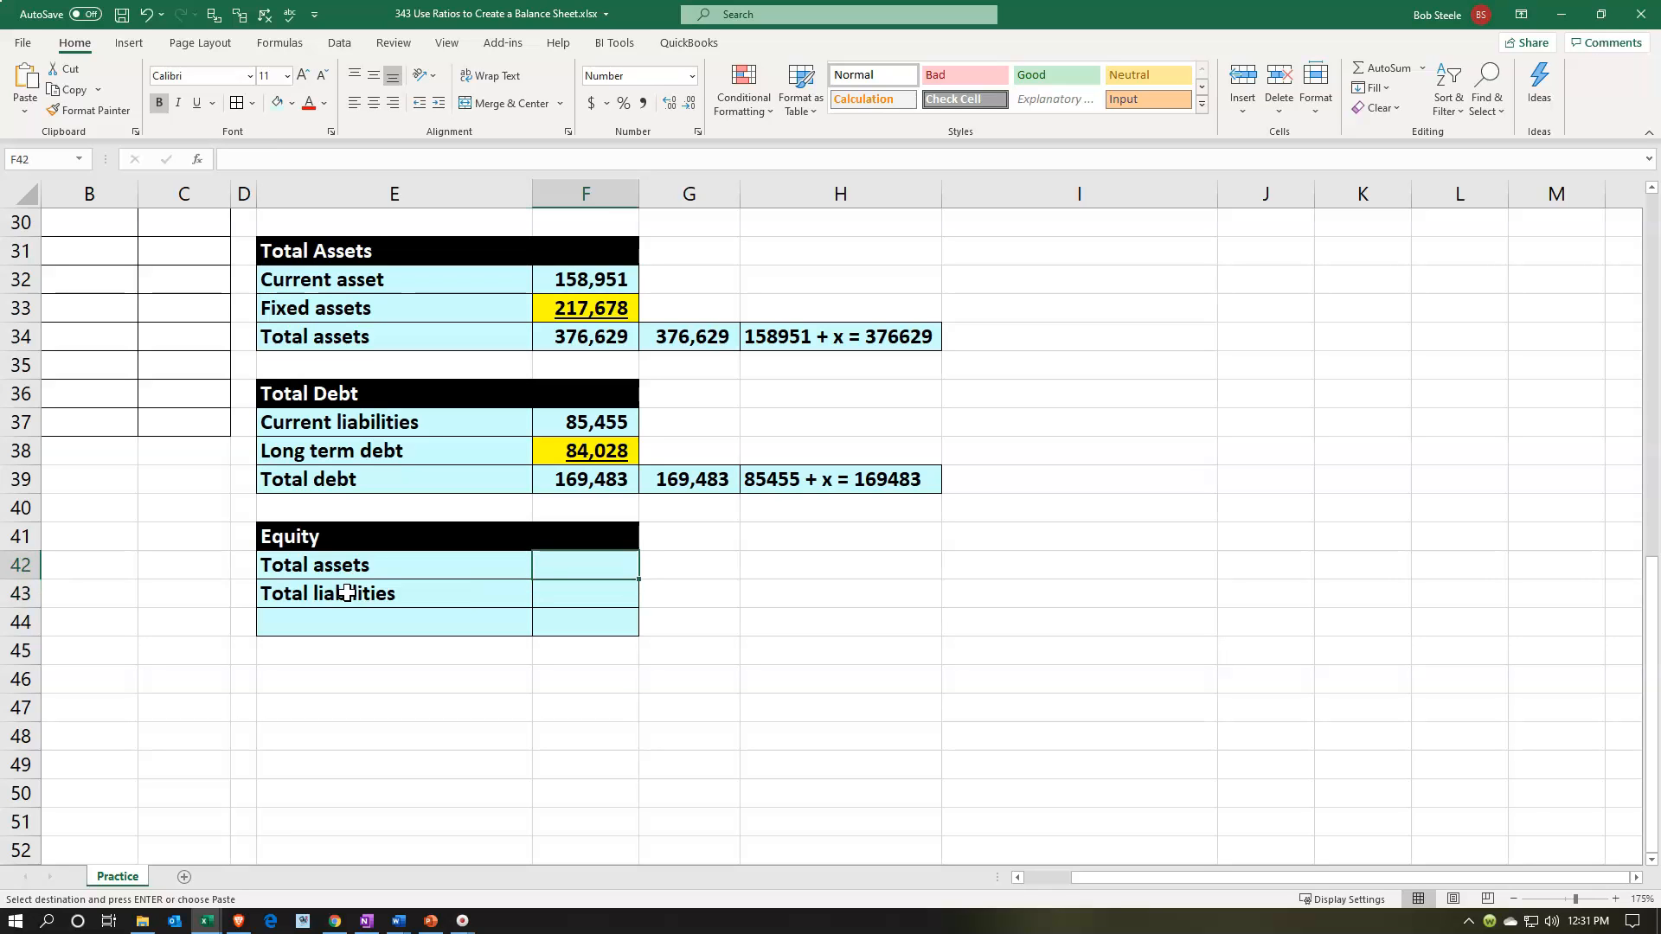
text(=)
scroll(410, 564, up, 10)
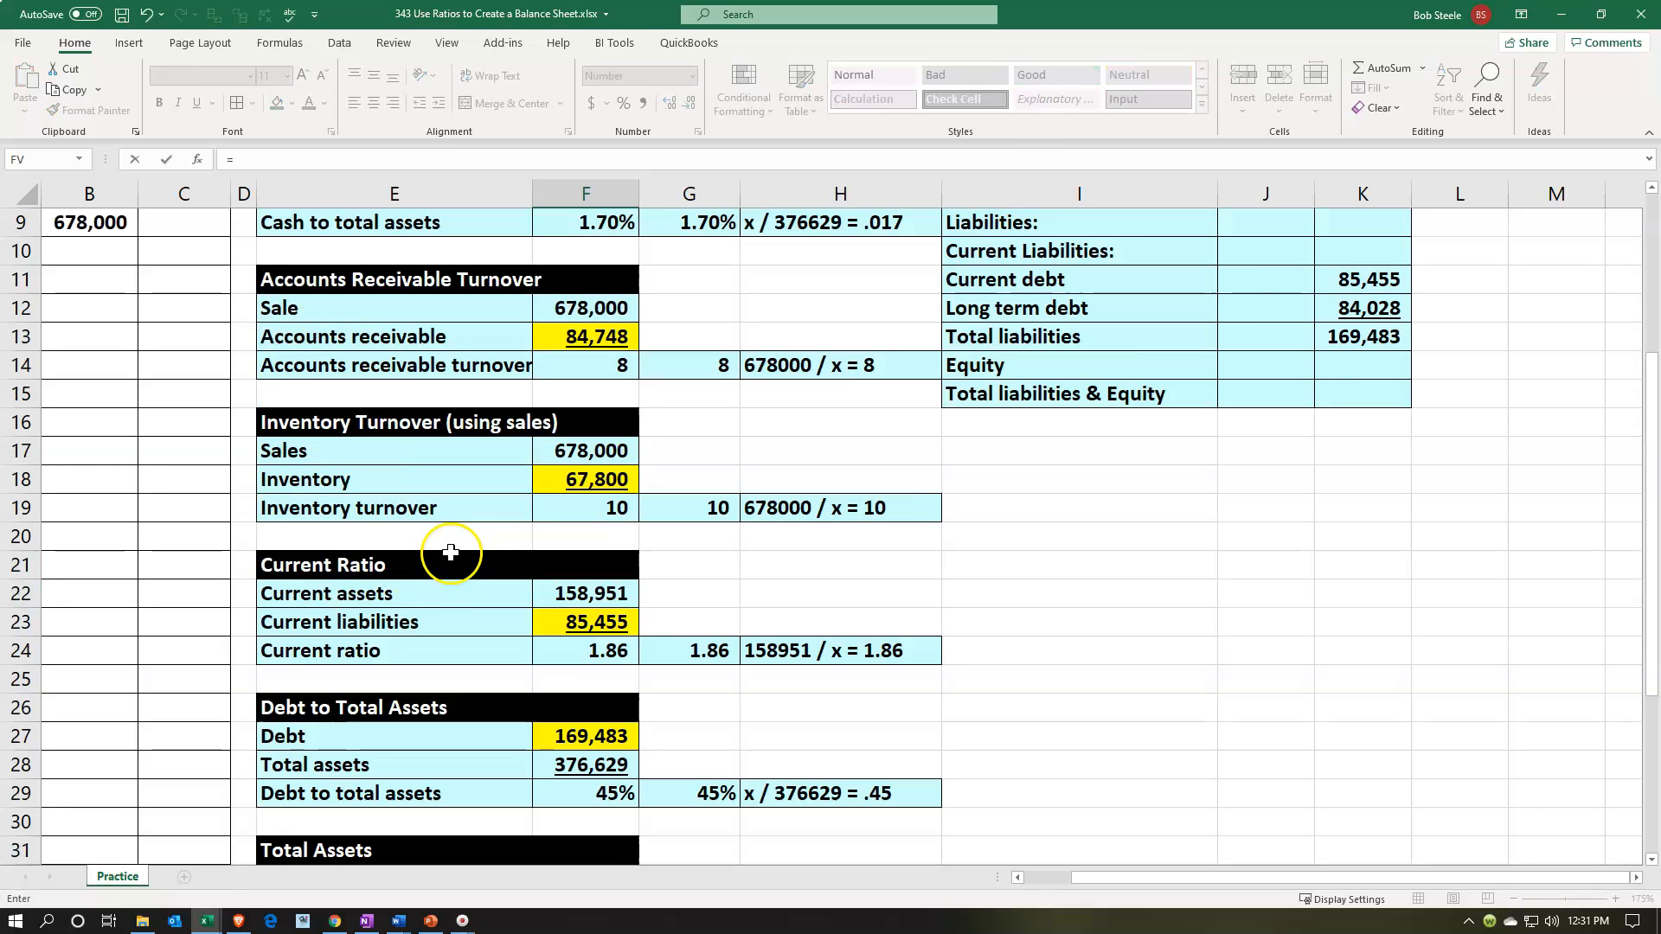
click(557, 285)
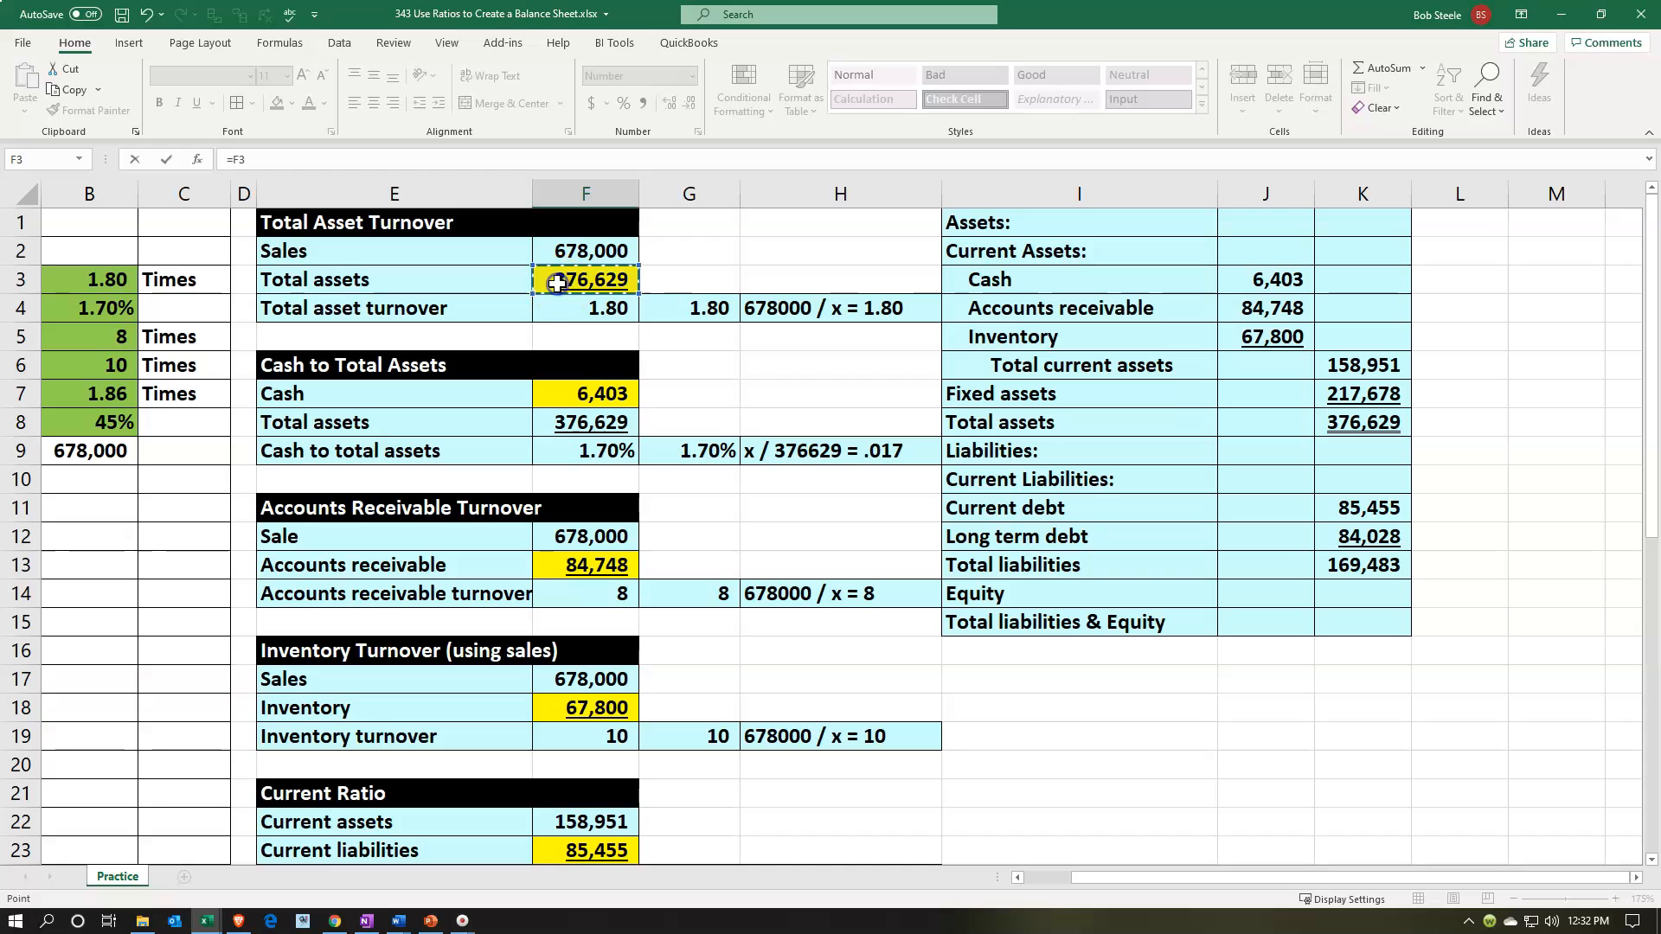
key(Return)
Link the total liabilities amount in F43 of the Equity block to the total debt in F39.
text(=)
key(Up)
key(Up)
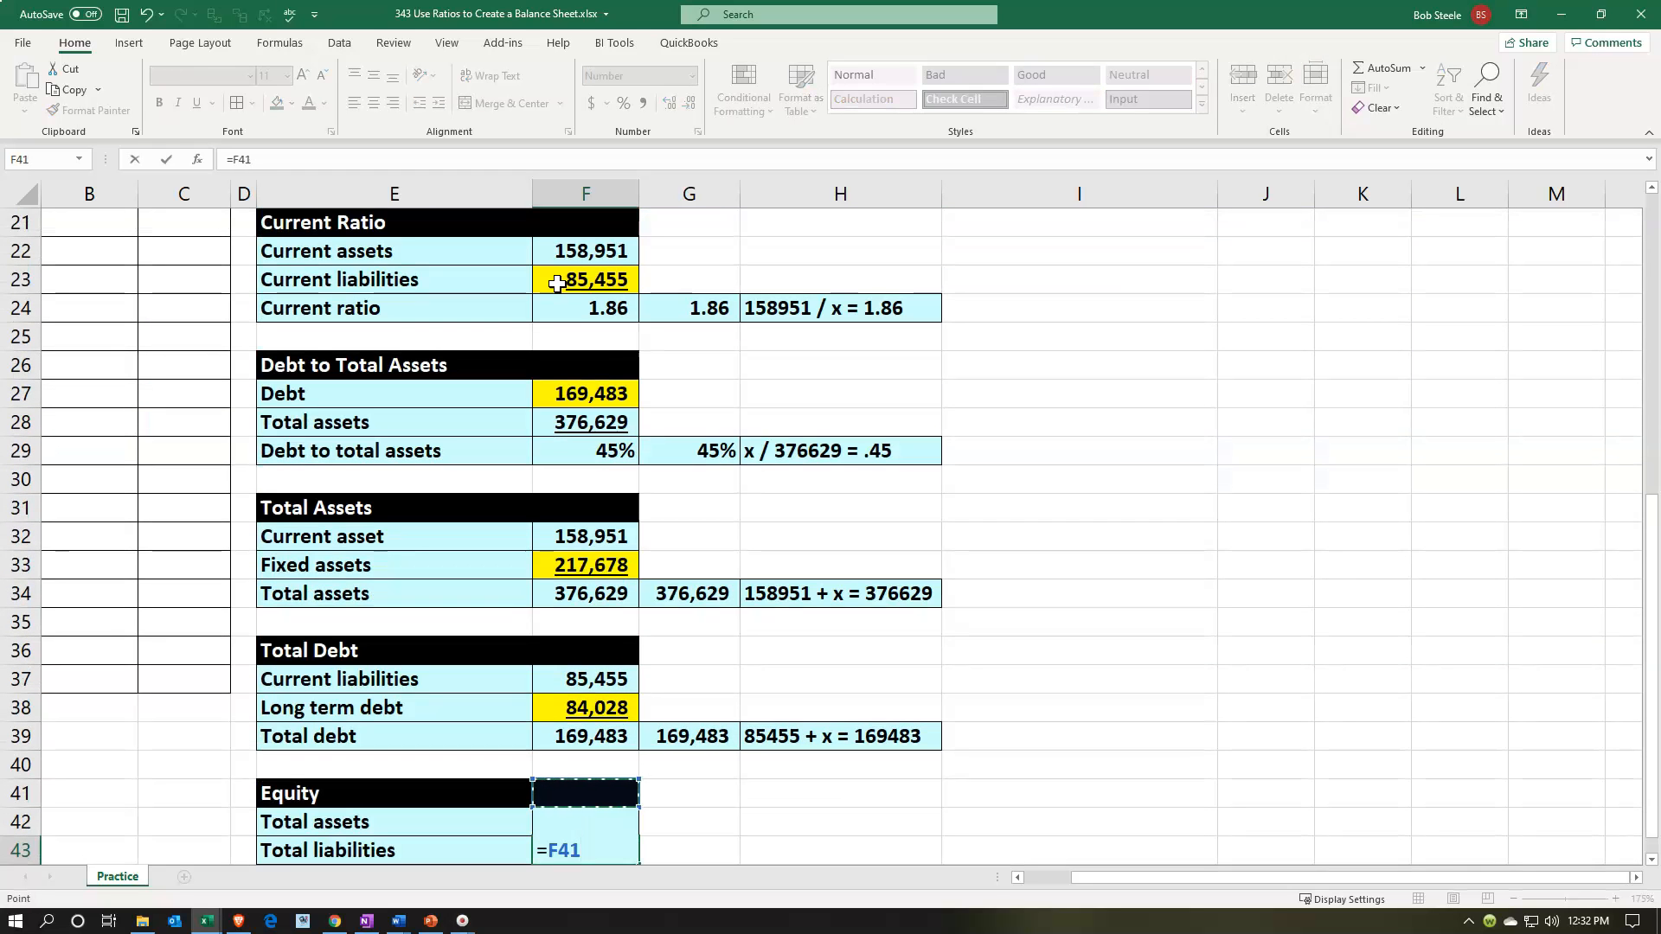
key(Up)
key(Up)
key(Return)
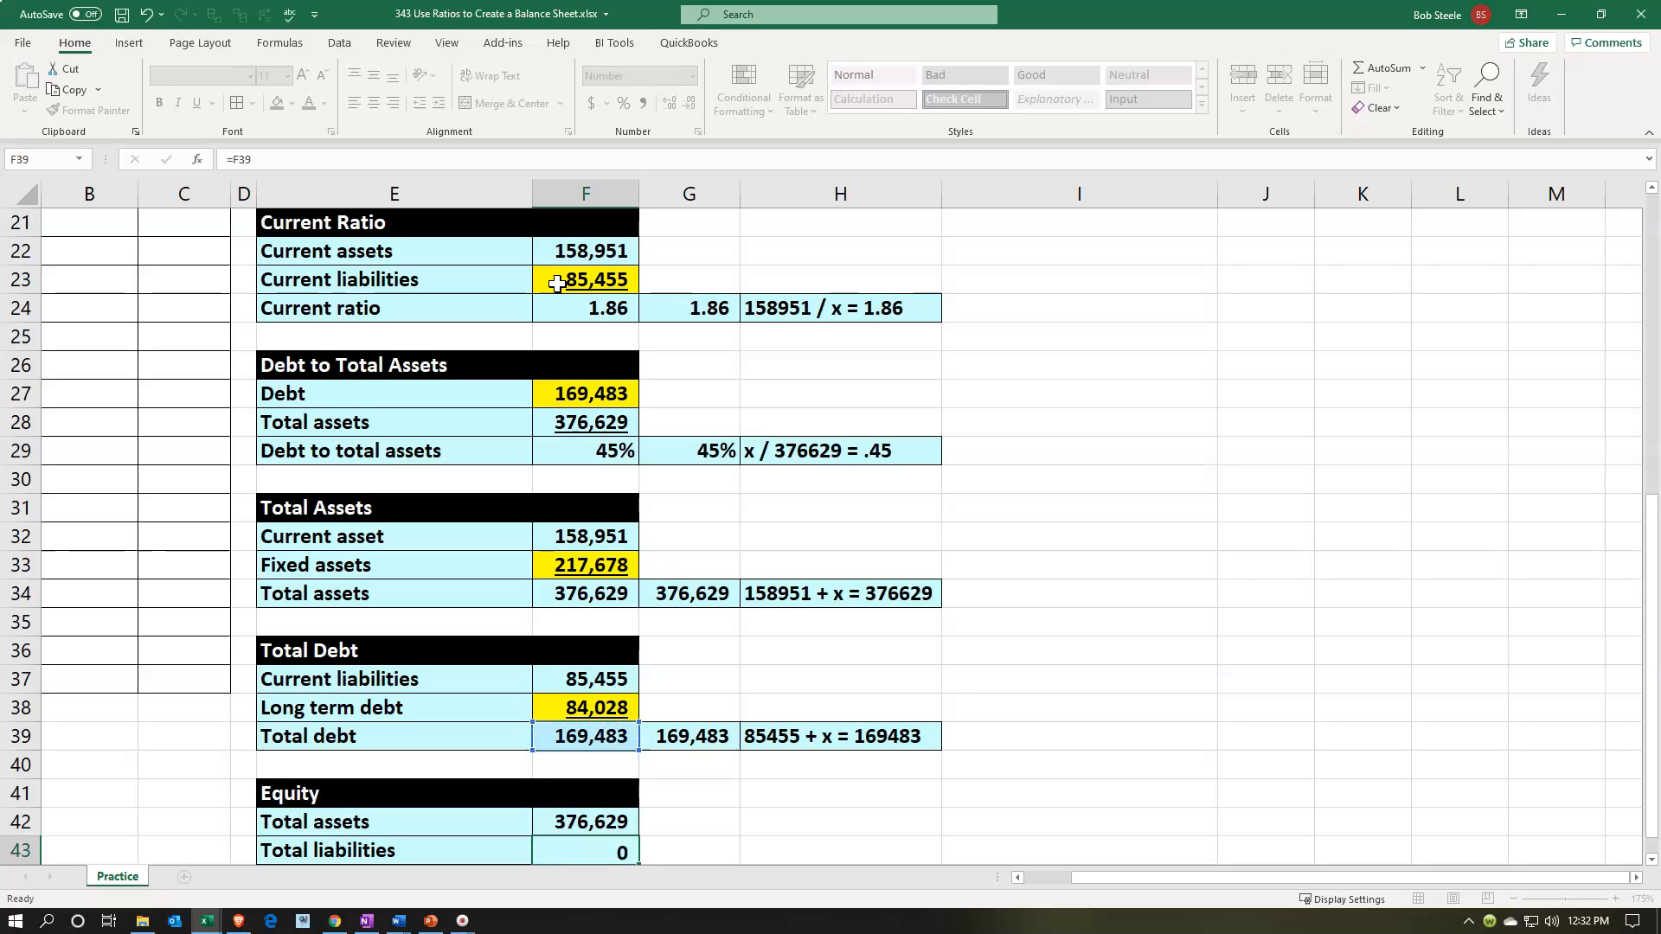
key(Return)
Calculate equity in F44 with the formula =F42-F43 and label E44 "Equity".
key(Up)
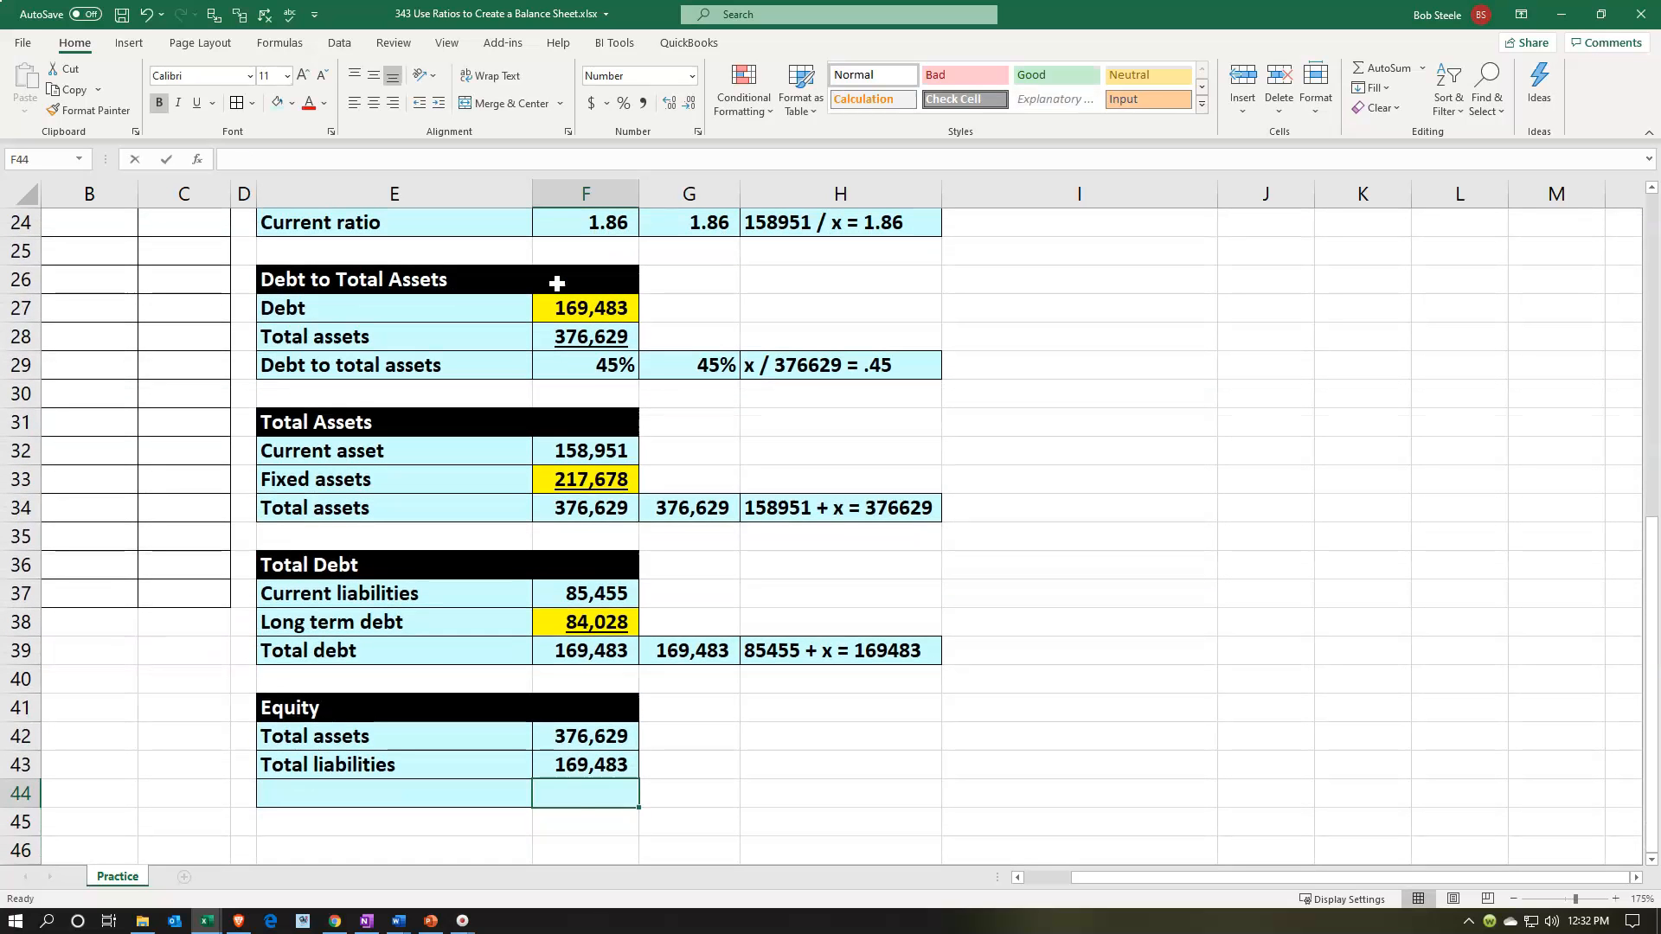
text(=)
key(Up)
key(Up)
text(-)
key(Up)
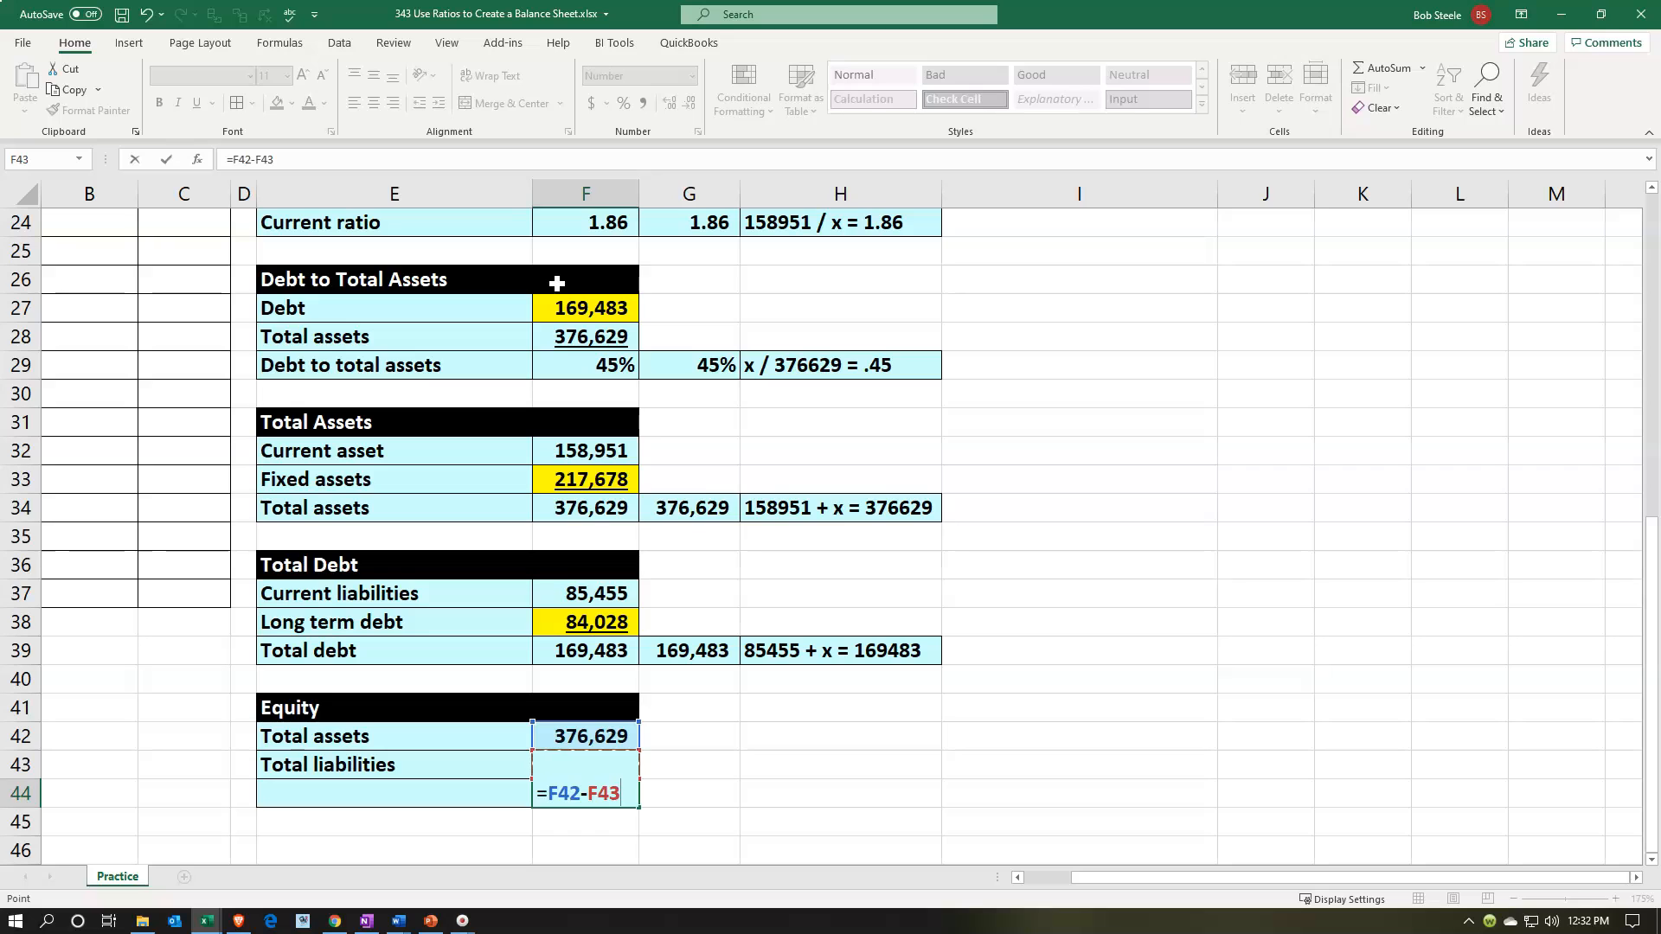
key(Return)
key(Up)
key(Left)
text(E)
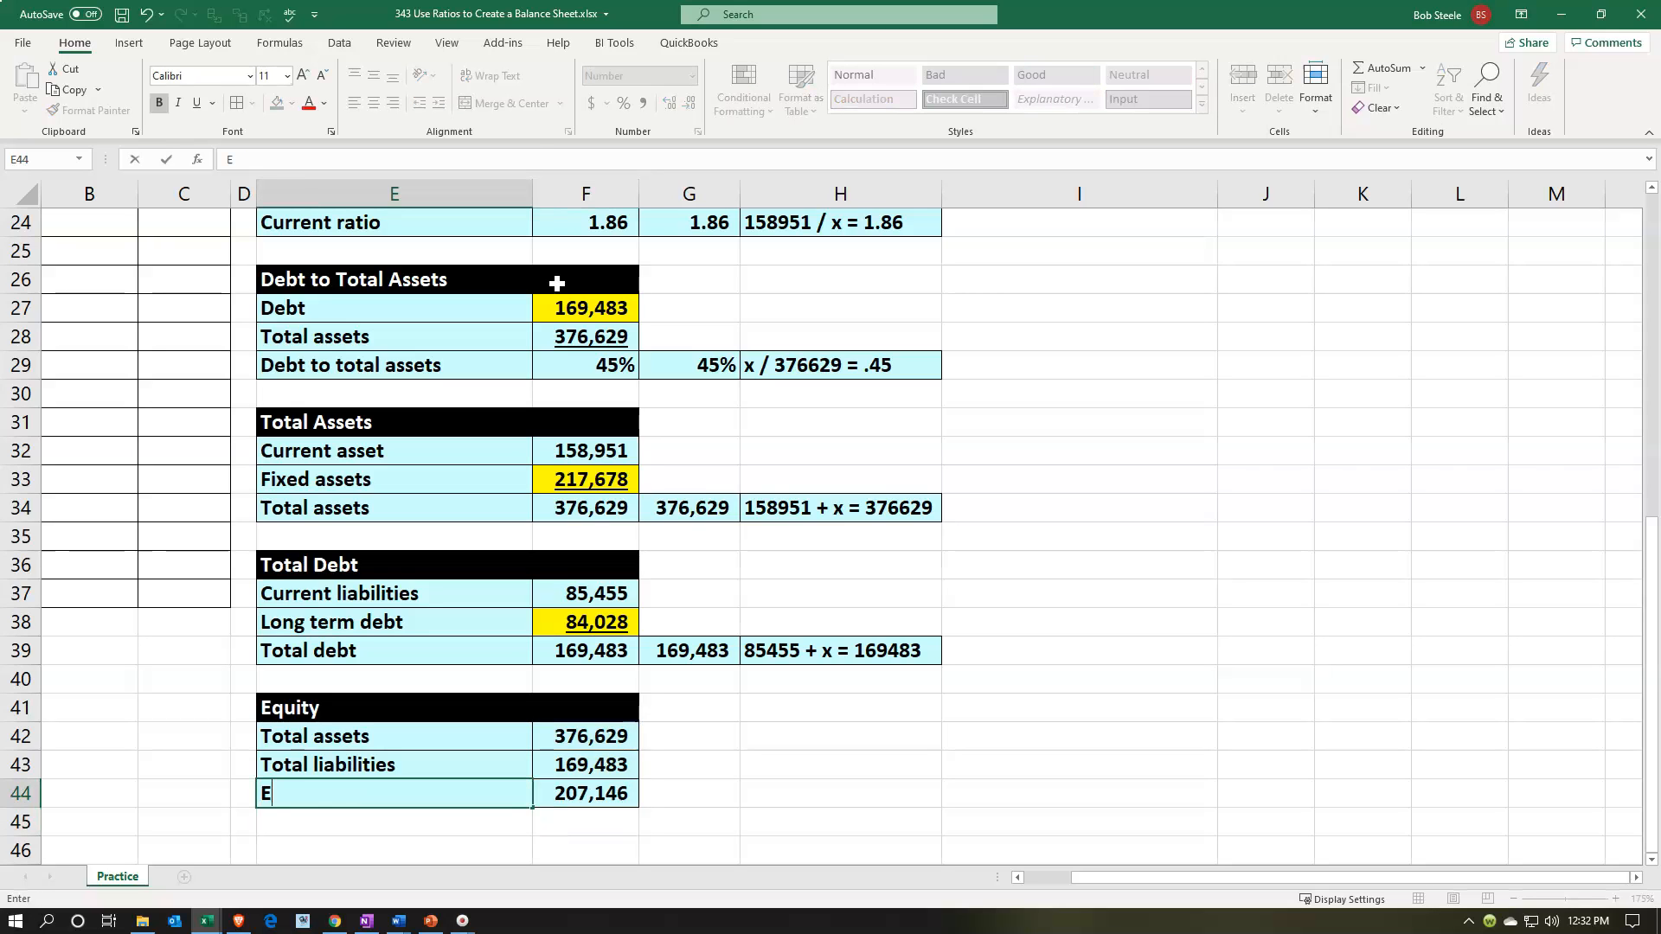
text(quity)
key(Right)
Underline the total liabilities amount in F43 of the Equity block.
key(Up)
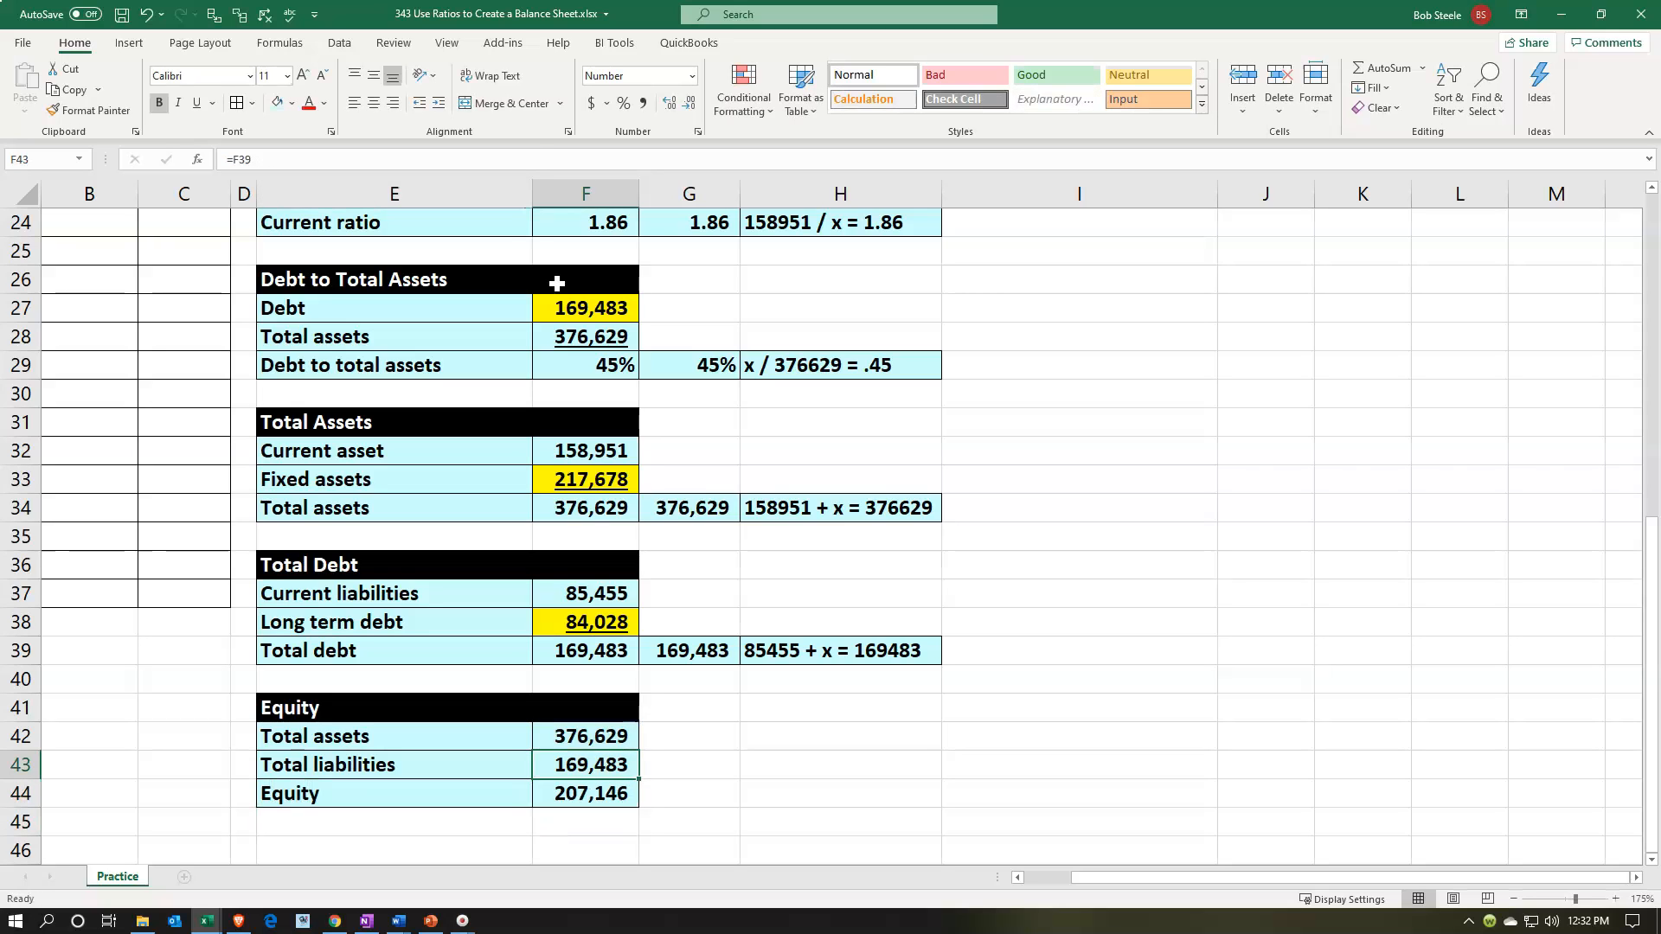
click(196, 103)
click(1181, 471)
Link the Equity amount in K14 of the balance sheet to the calculated equity in F44.
scroll(1202, 471, up, 8)
click(1262, 456)
key(Down)
key(Down)
key(Down)
key(Down)
key(Down)
key(Right)
key(Down)
key(Down)
key(Down)
key(Down)
key(Down)
key(Down)
key(Down)
key(Down)
key(Down)
key(Down)
key(Down)
key(Down)
key(Down)
key(Down)
key(Down)
key(Down)
key(Down)
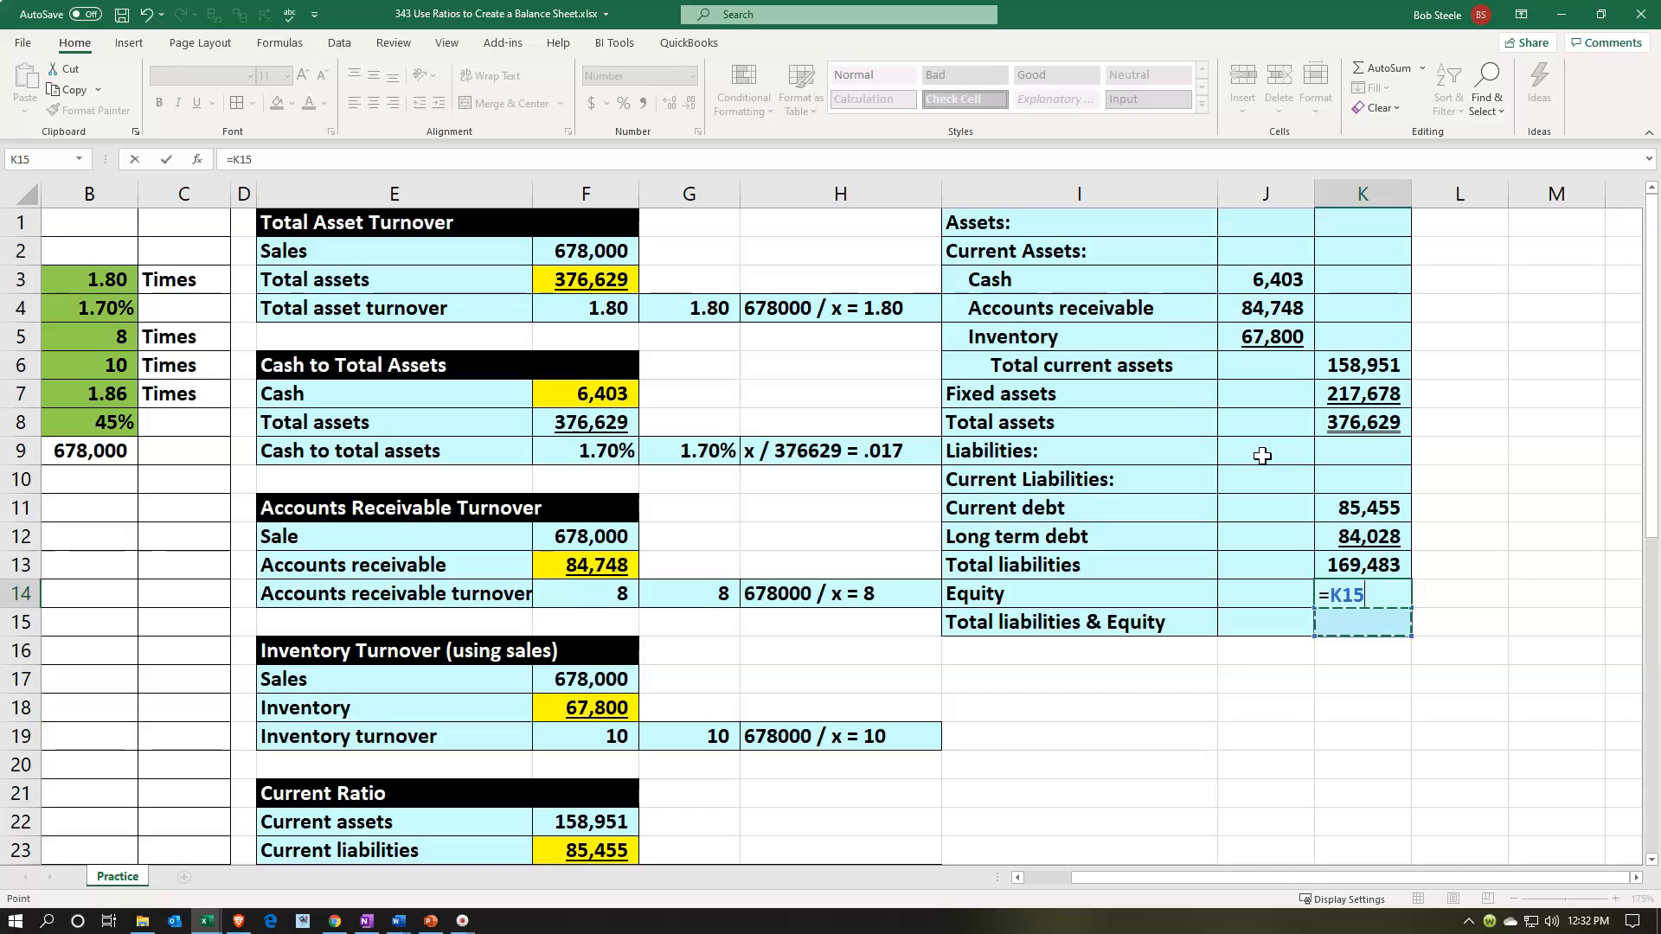
key(Left)
key(Down)
key(Down)
key(Down)
key(Down)
key(Down)
key(Down)
key(Down)
key(Down)
key(Down)
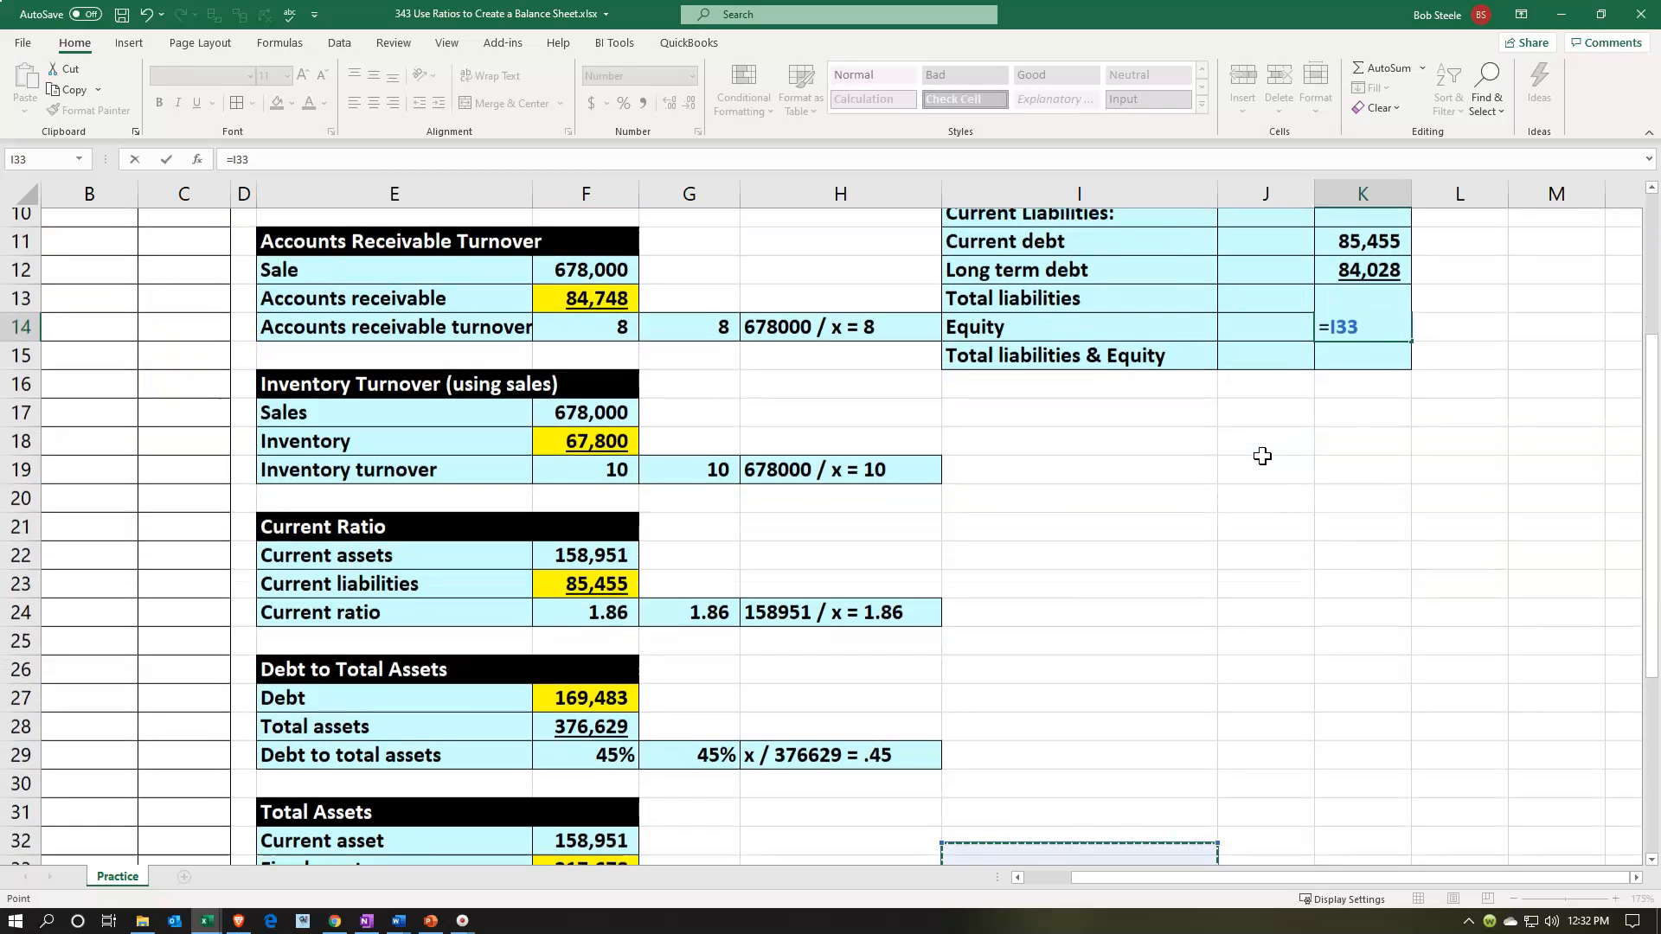
key(Left)
key(Left)
key(Left)
key(Down)
key(Down)
key(Down)
key(Down)
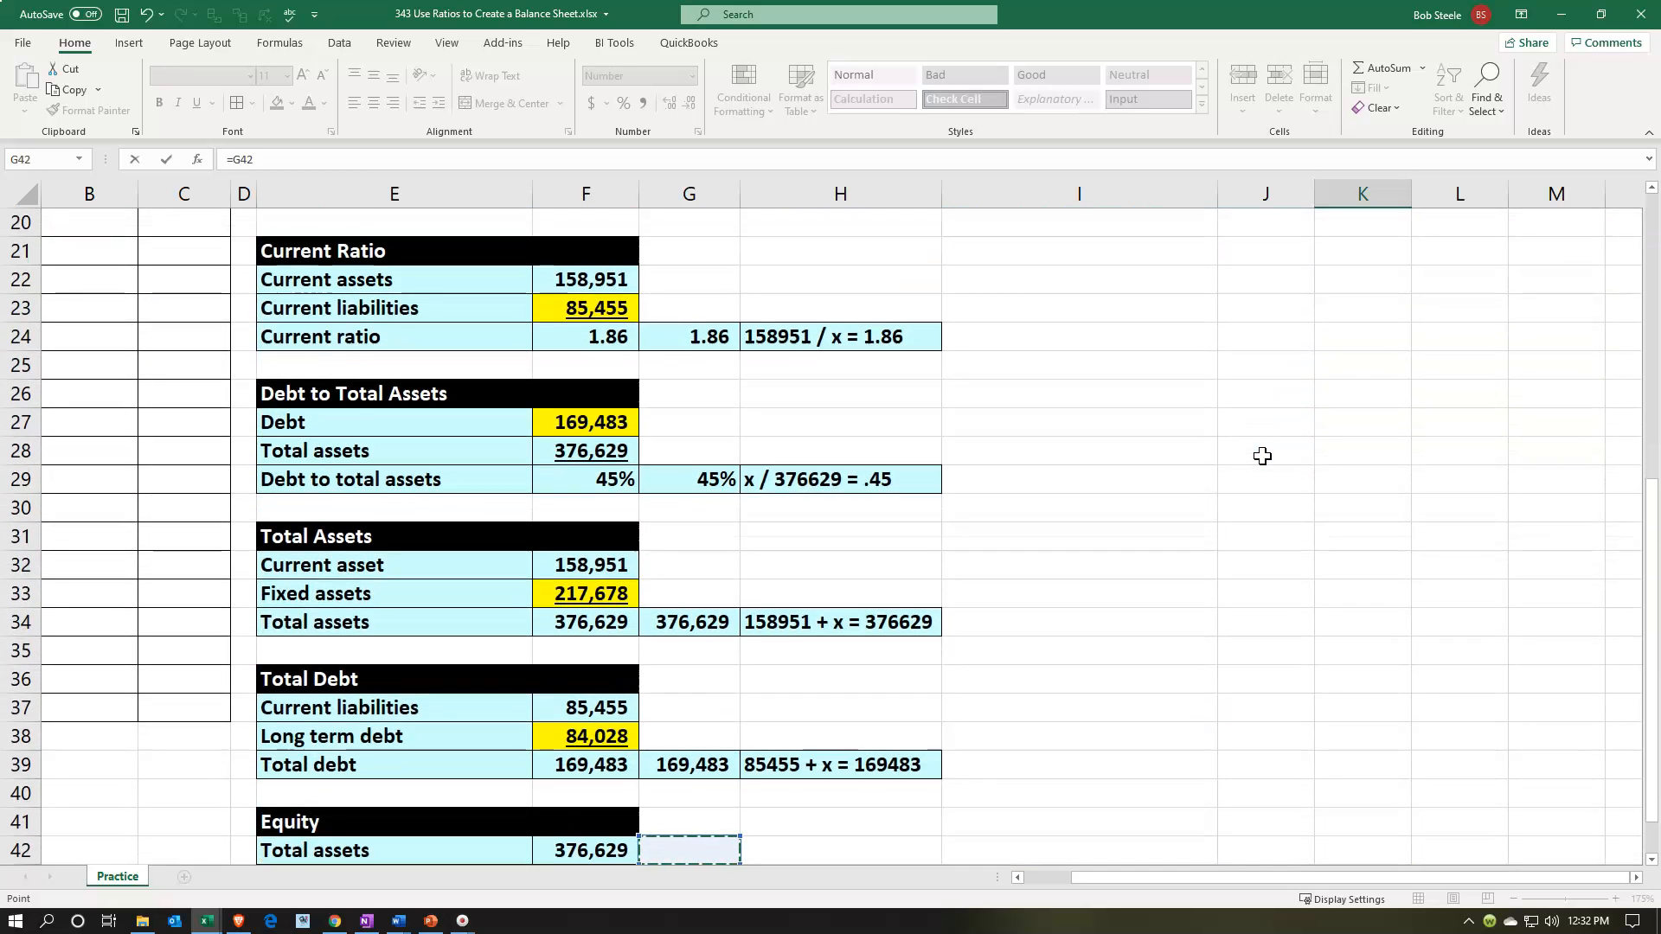
key(Left)
key(Return)
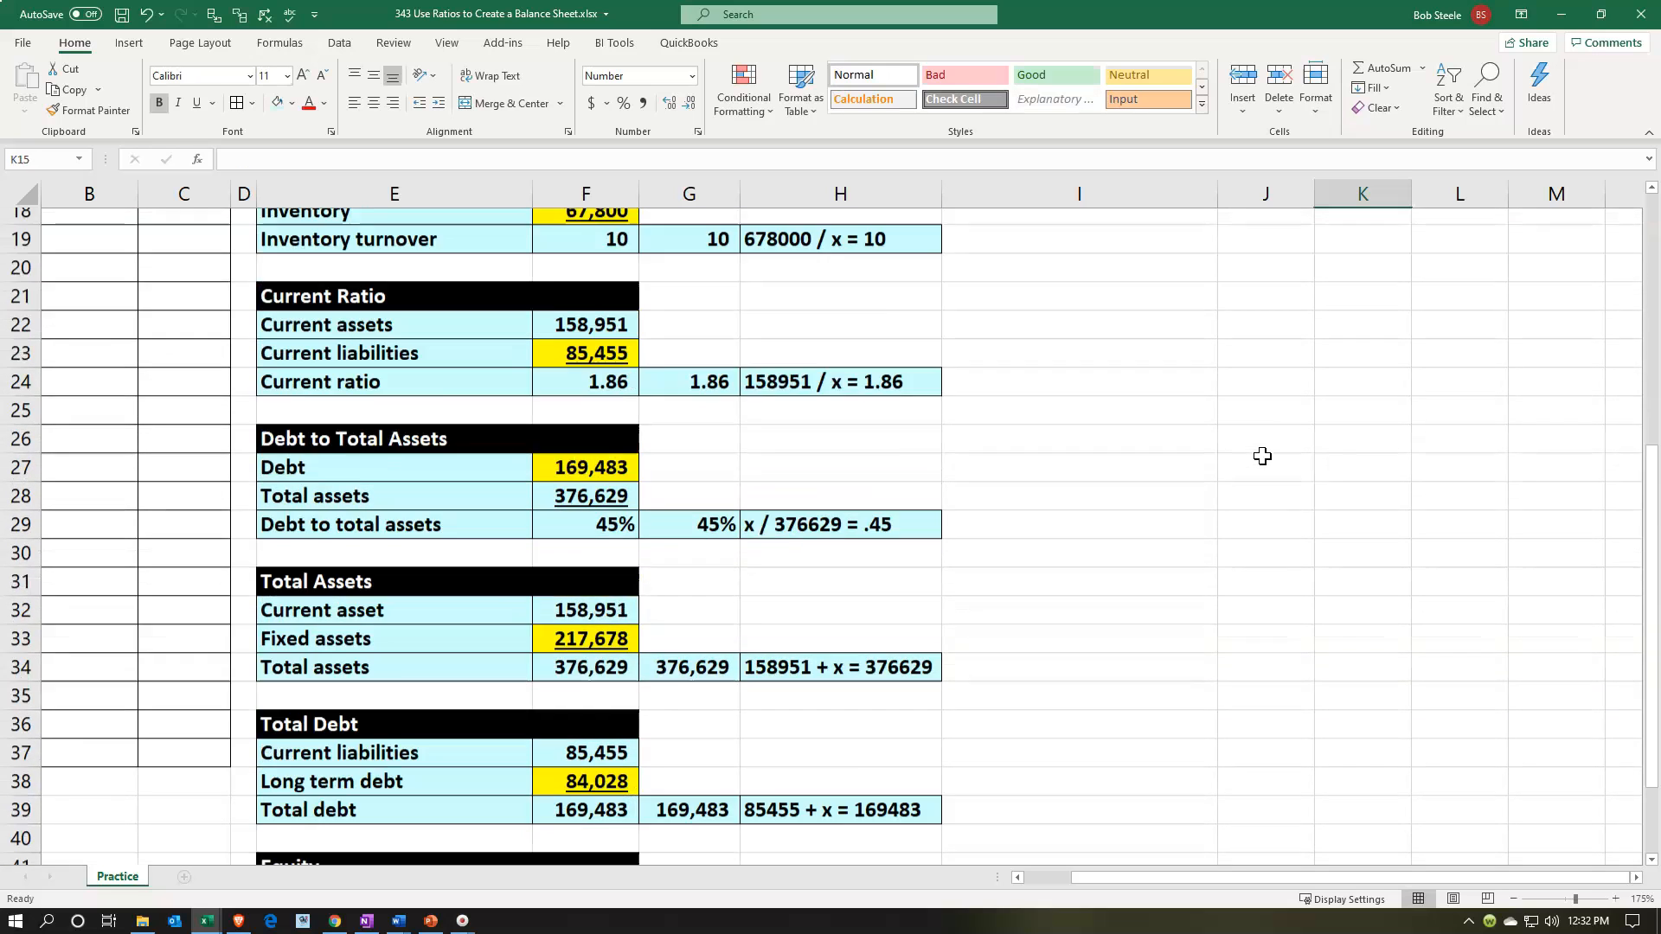
Total liabilities and equity in K15 of the balance sheet with a SUM of K13:K14.
key(Up)
key(Up)
key(Up)
key(Up)
key(Right)
key(Right)
key(Right)
key(Up)
key(Up)
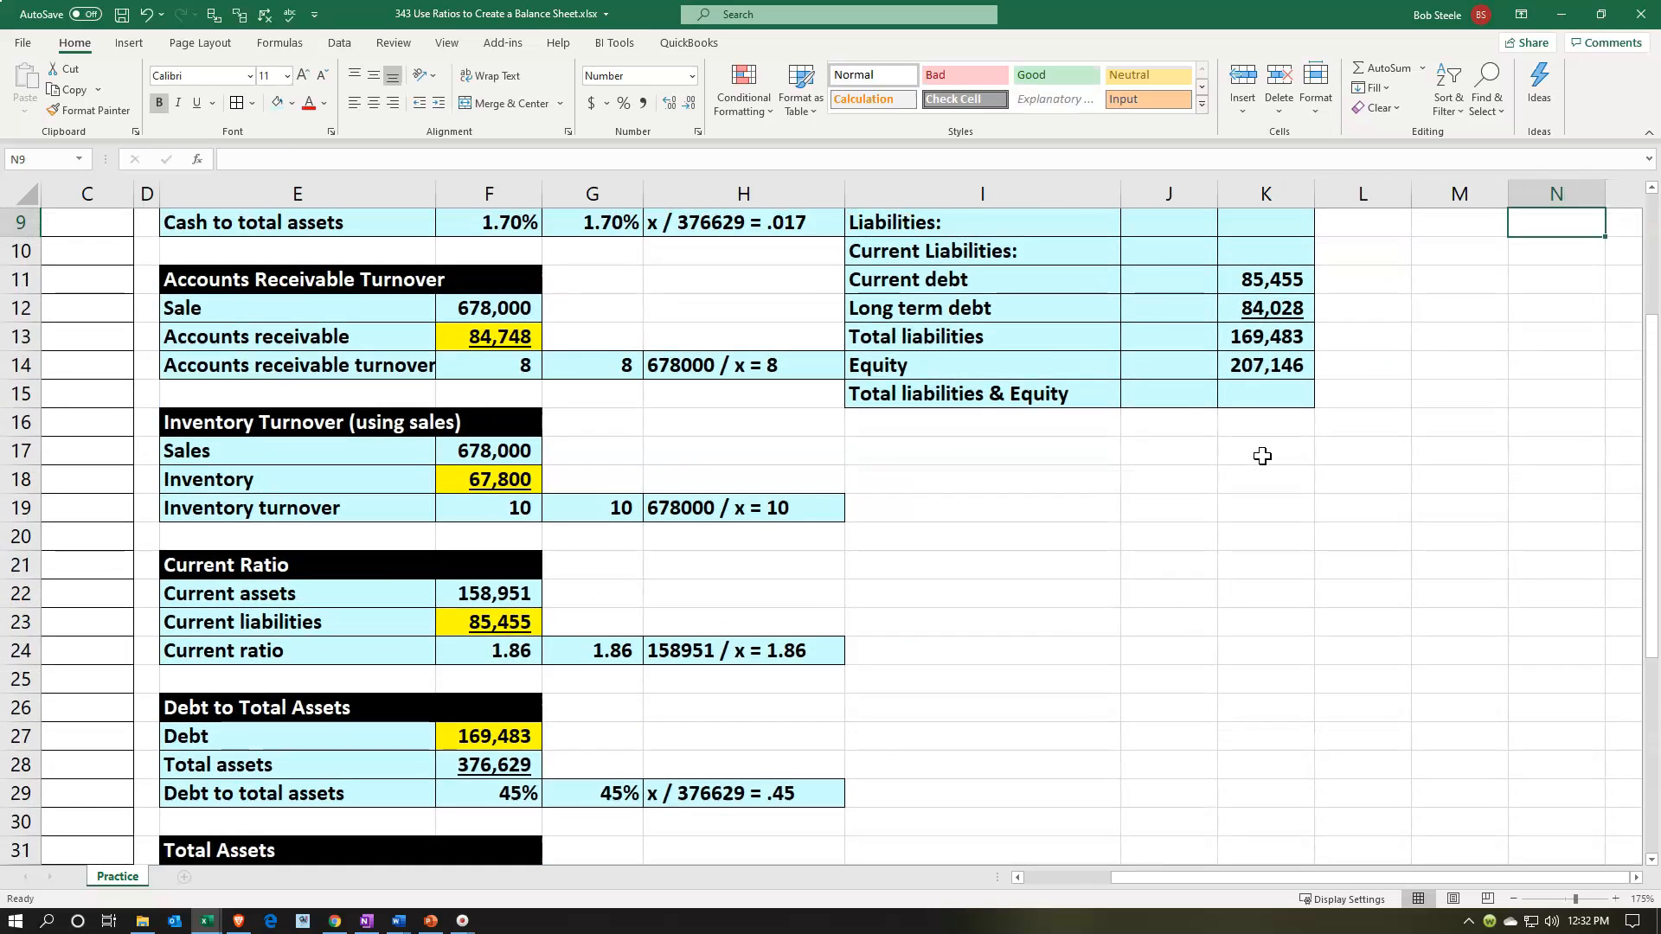
scroll(1265, 484, up, 3)
click(1277, 630)
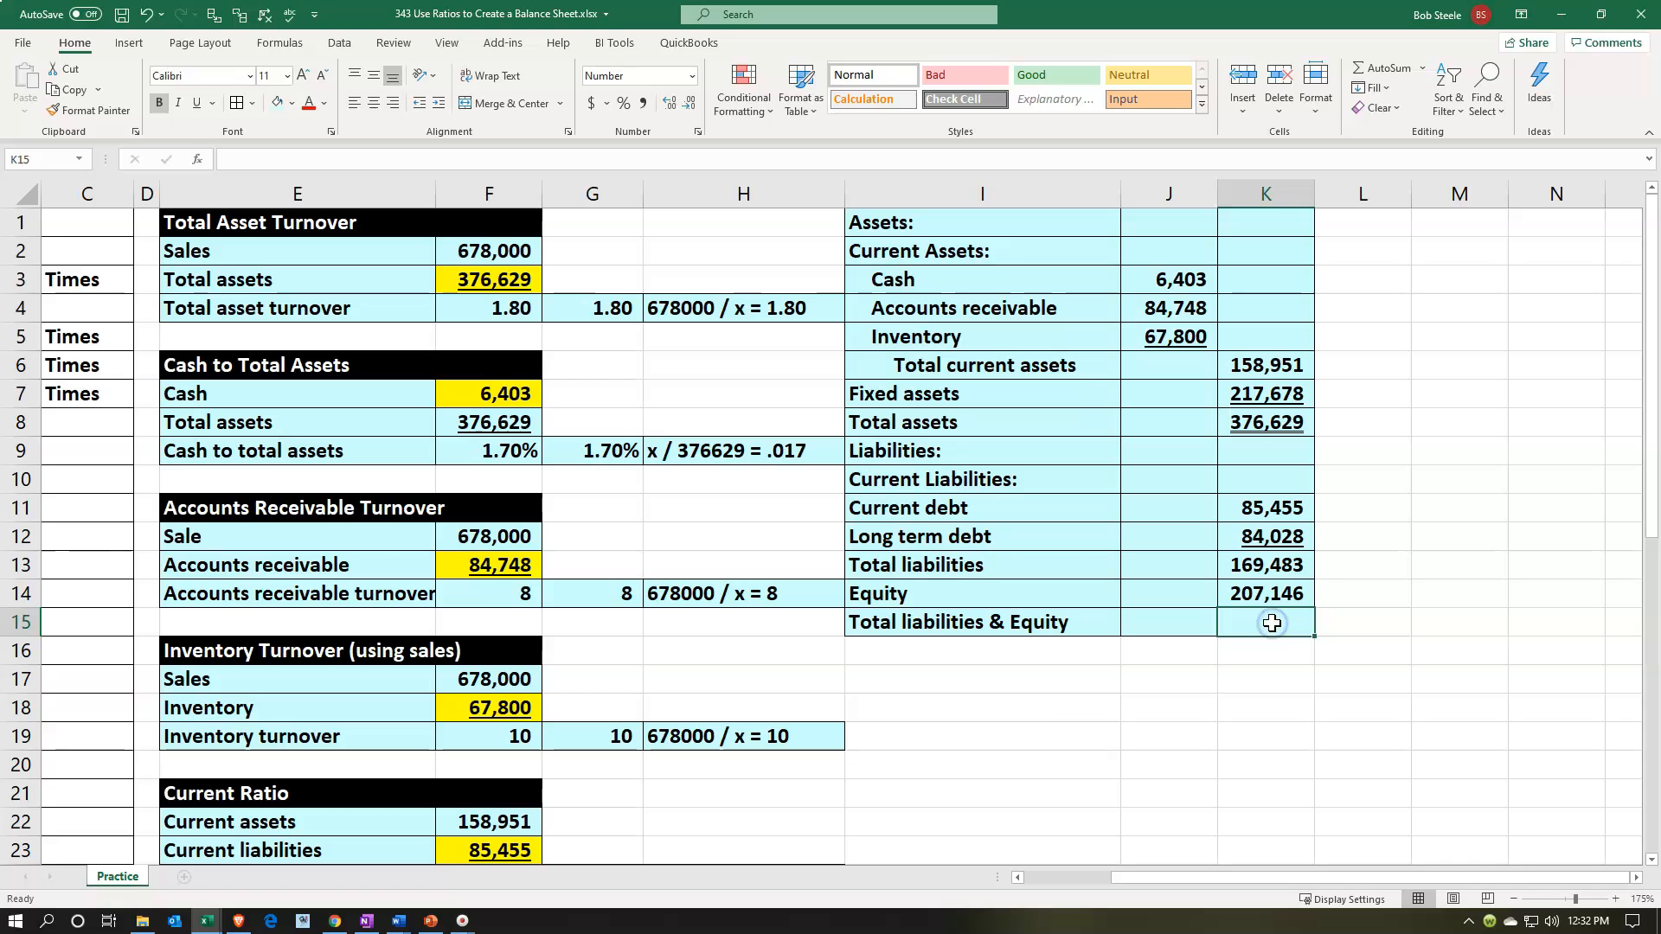
text(=sum()
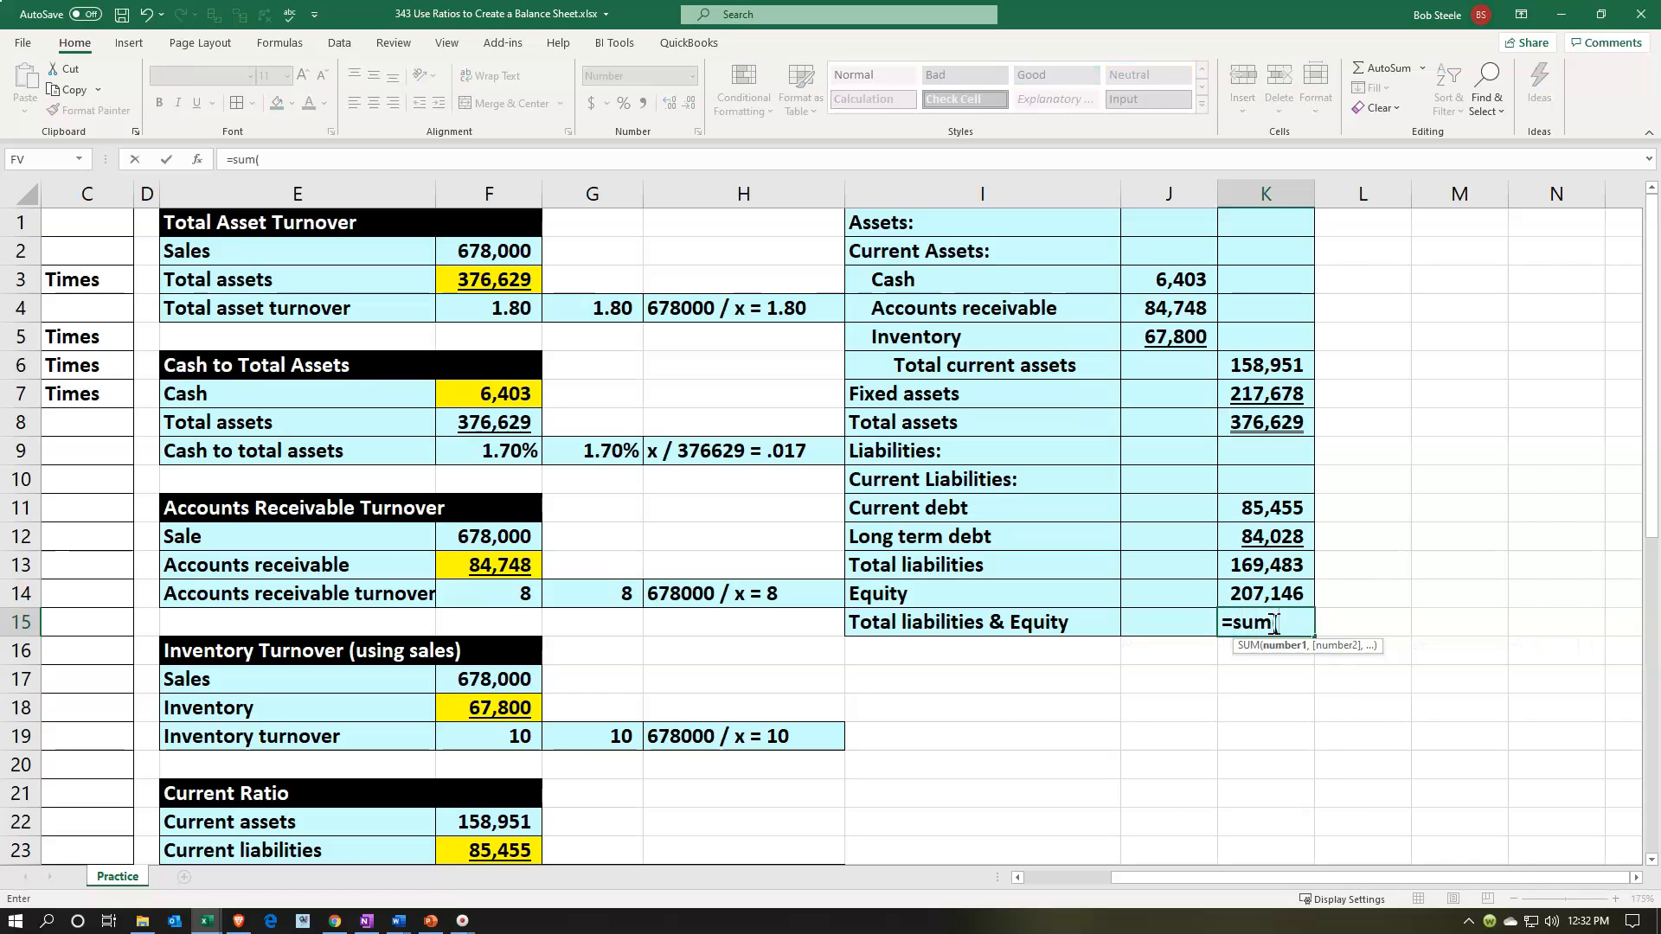
key(Up)
key(Up)
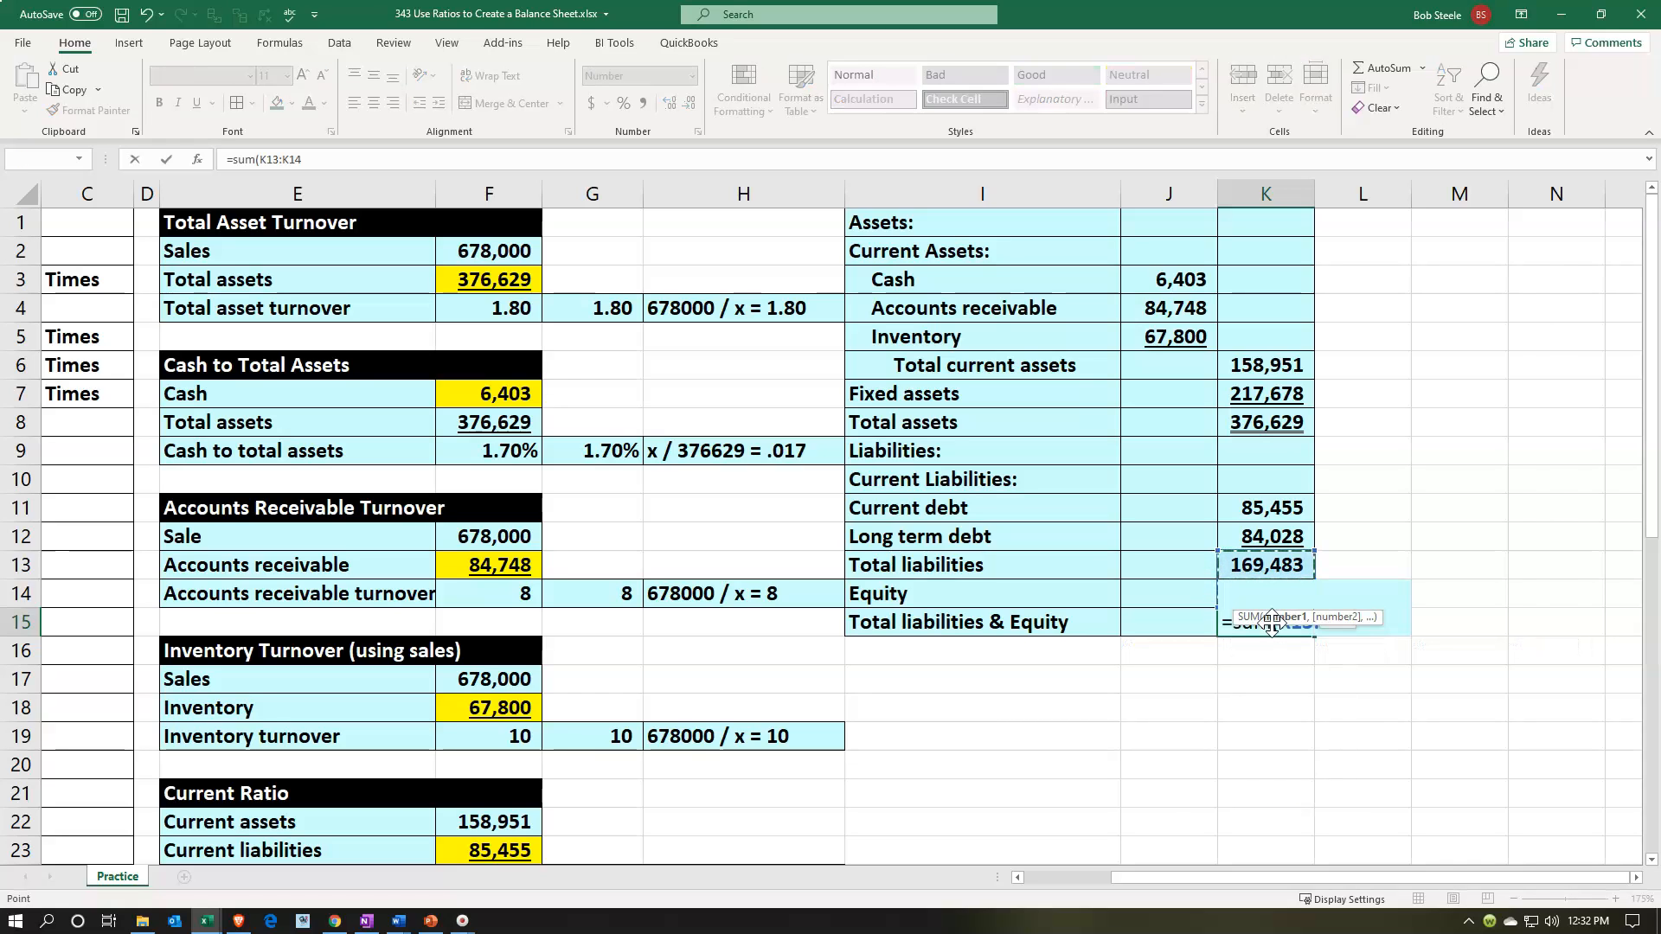
key(Return)
Underline the equity amount in K14 and apply a double underline to the total liabilities and equity in K15.
click(1267, 597)
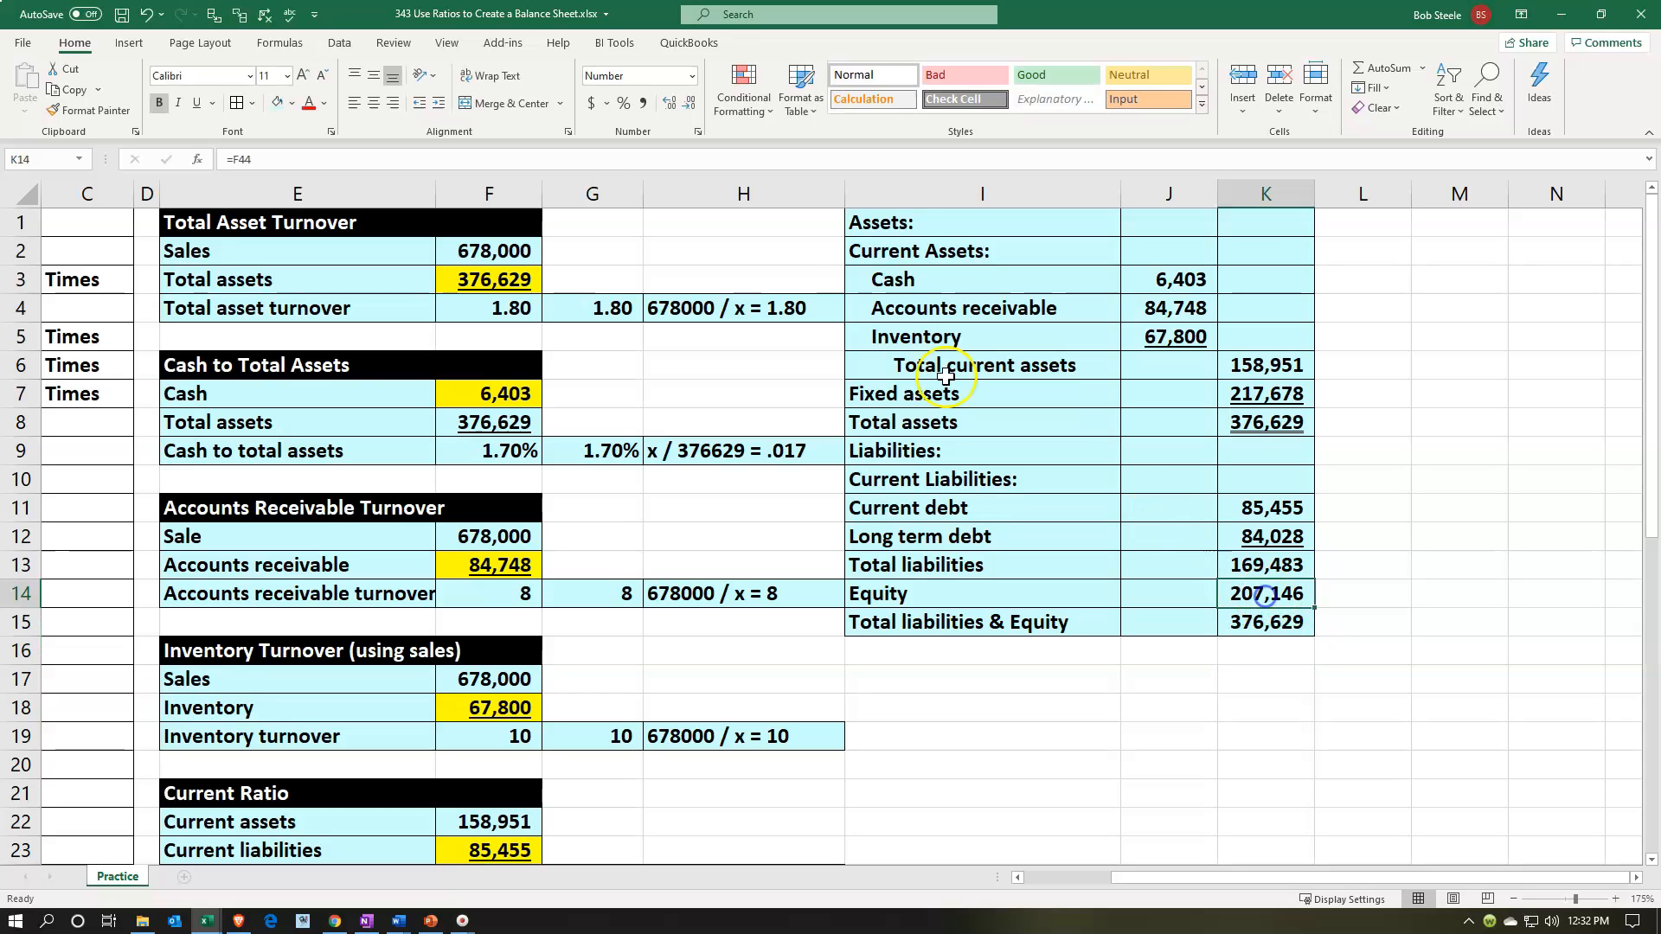
click(197, 103)
click(1246, 622)
click(212, 103)
click(242, 154)
click(921, 503)
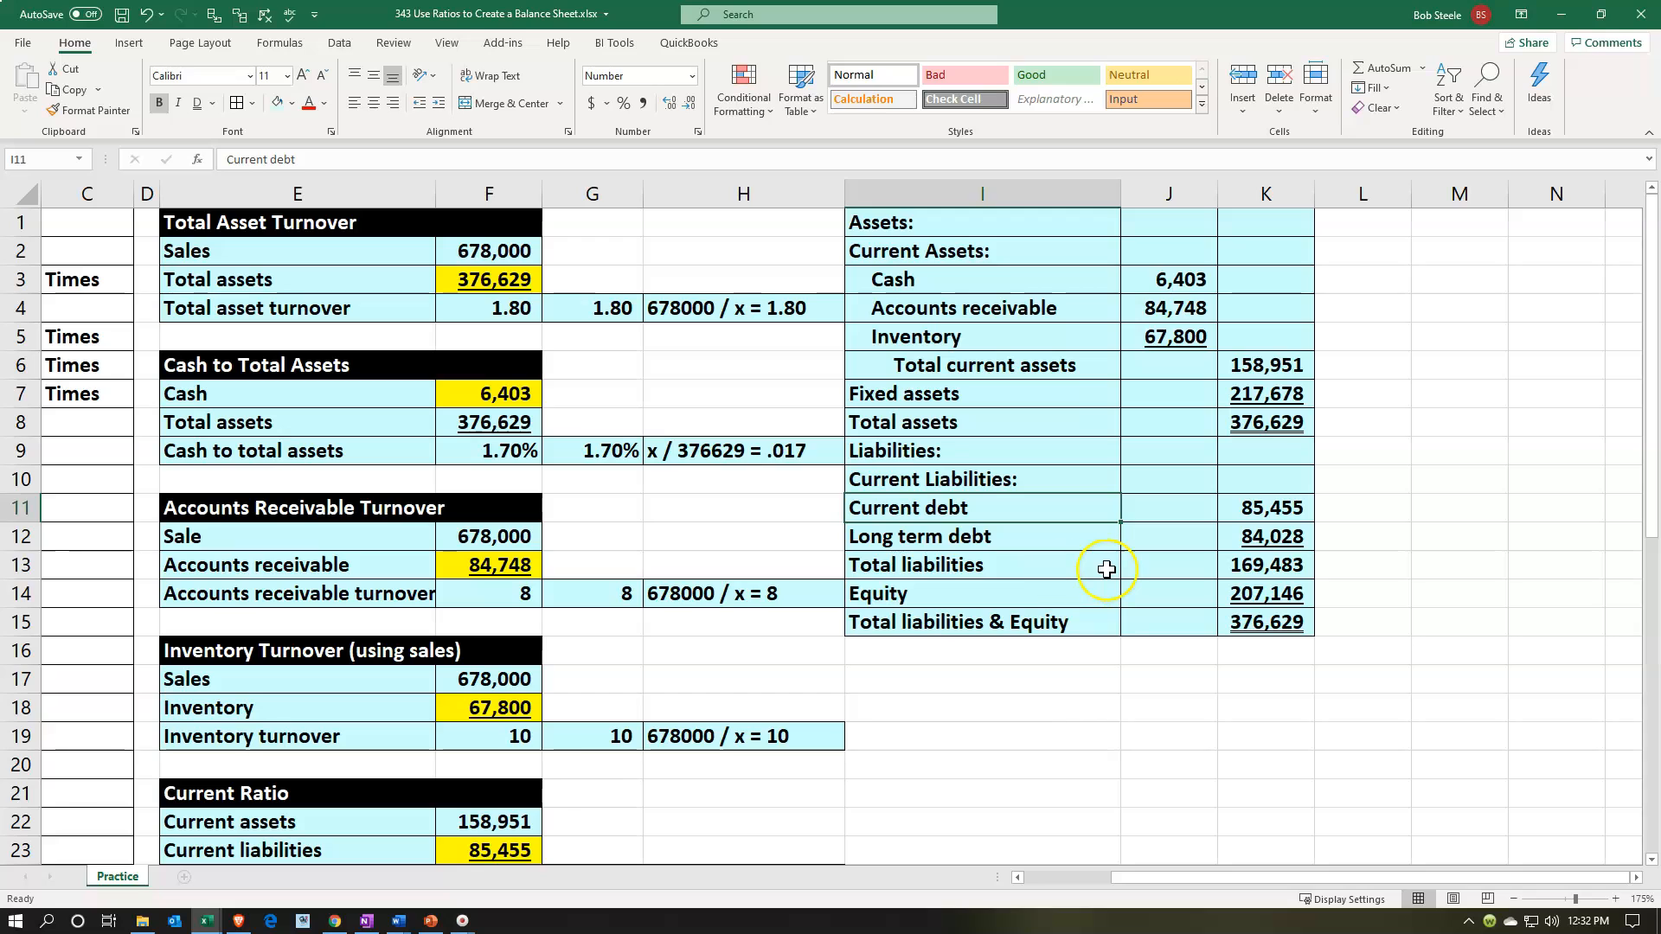
click(1101, 675)
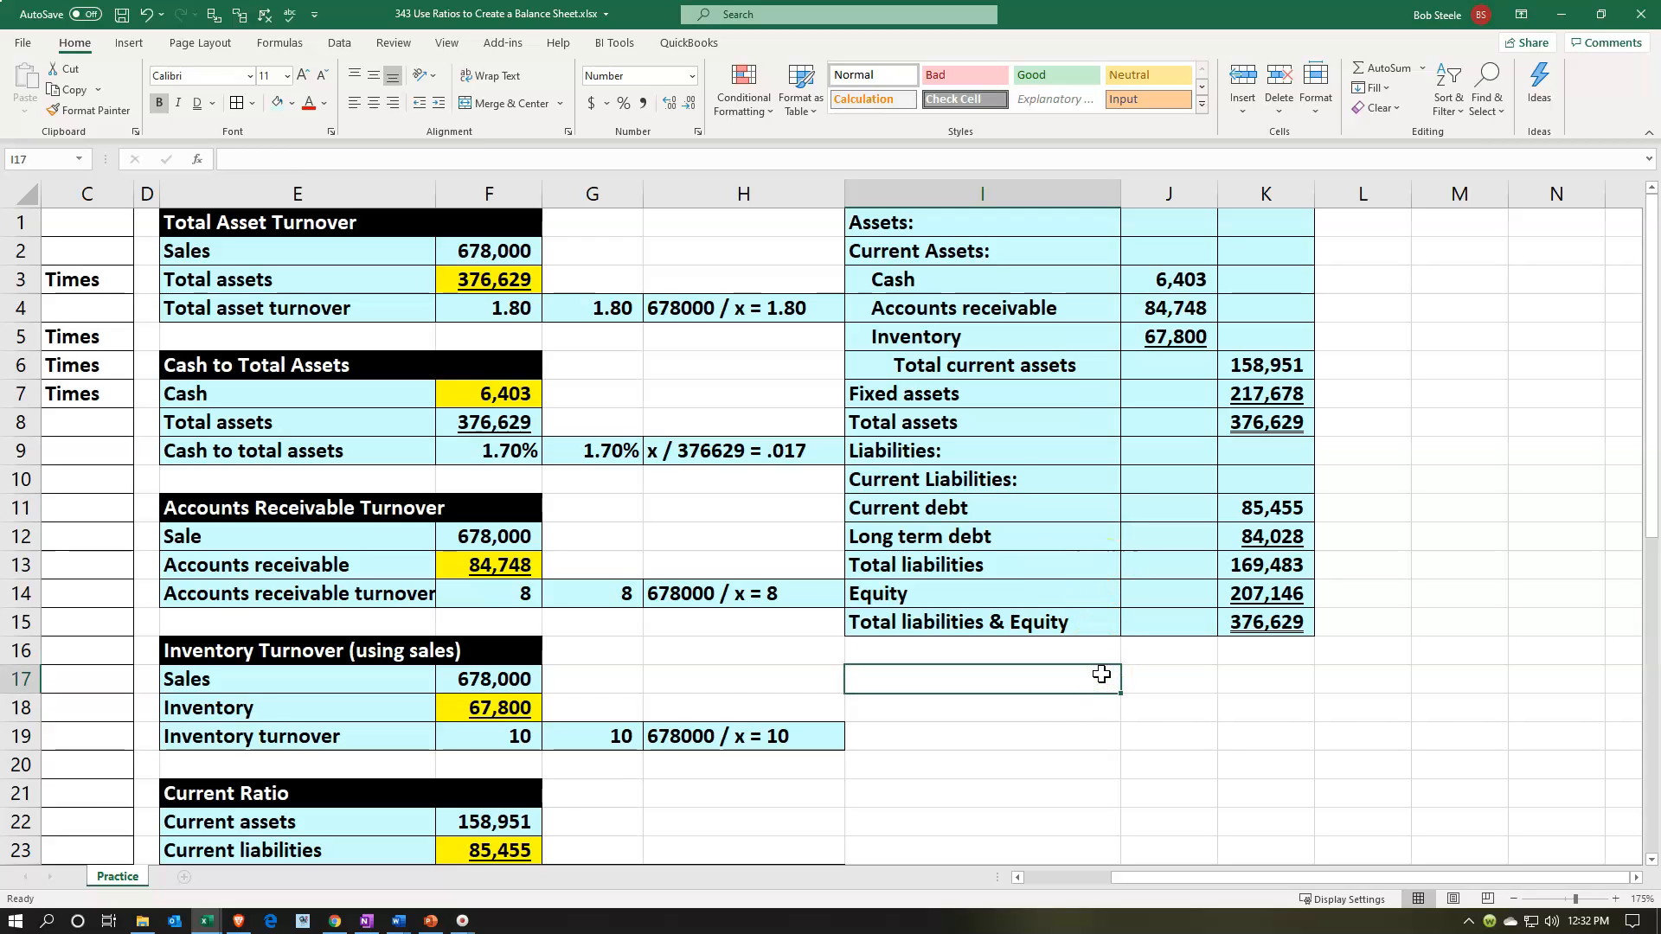